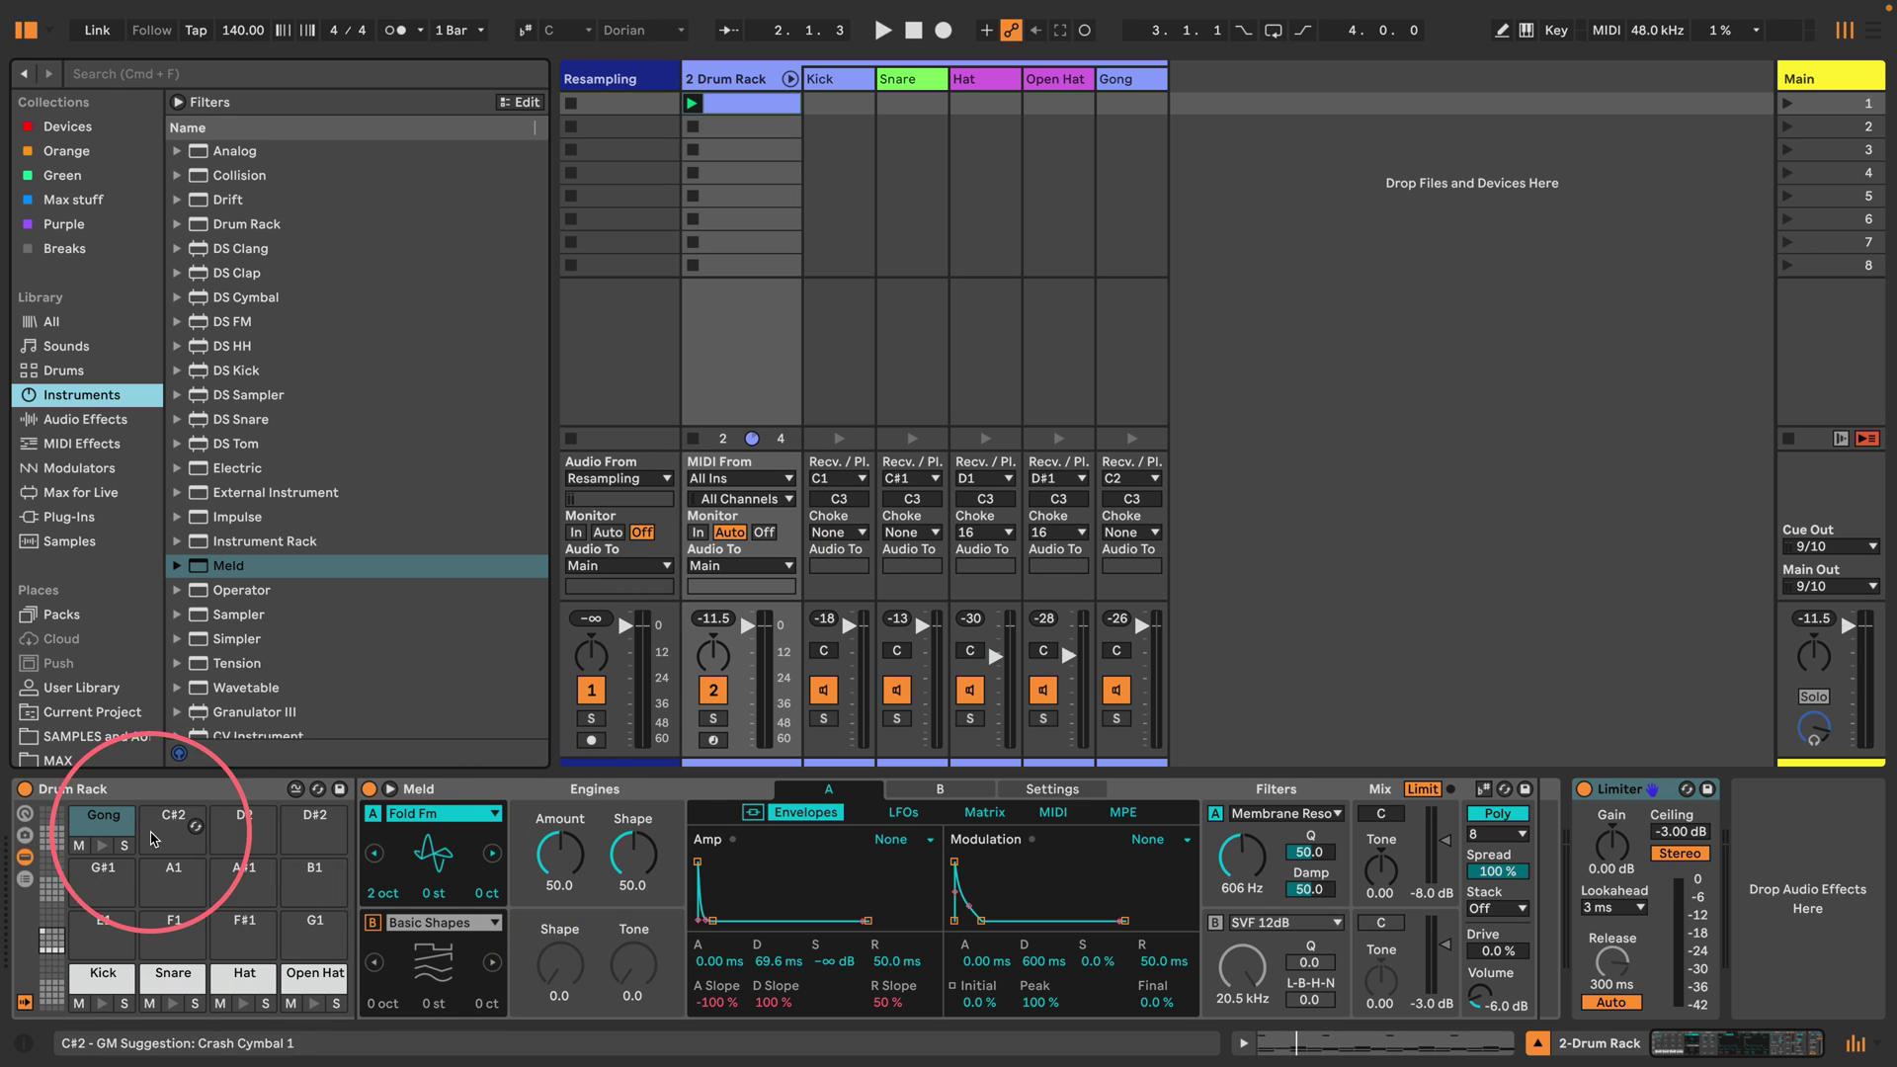
Check the filter types available for engine A, keep the Membrane Resonator, and audition the Gong pad.
left_click(1284, 813)
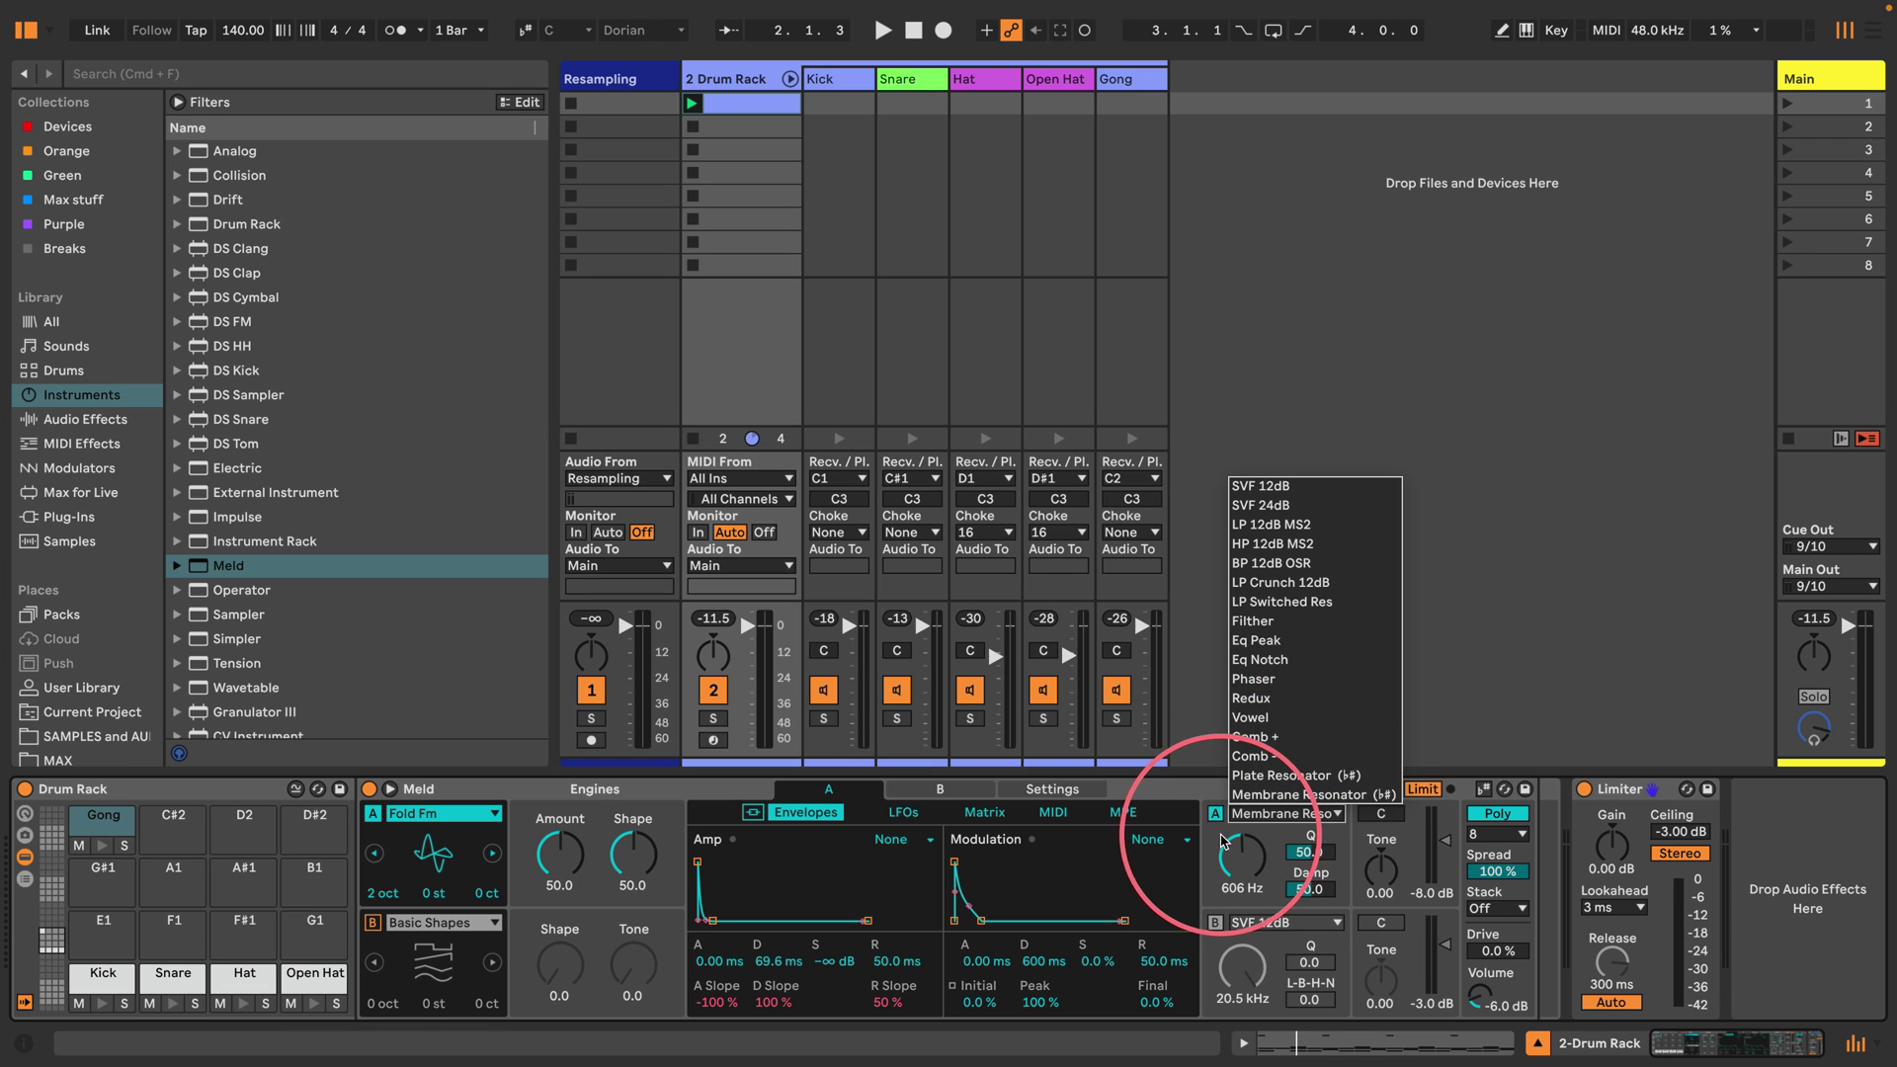
left_click(1297, 795)
left_click(103, 846)
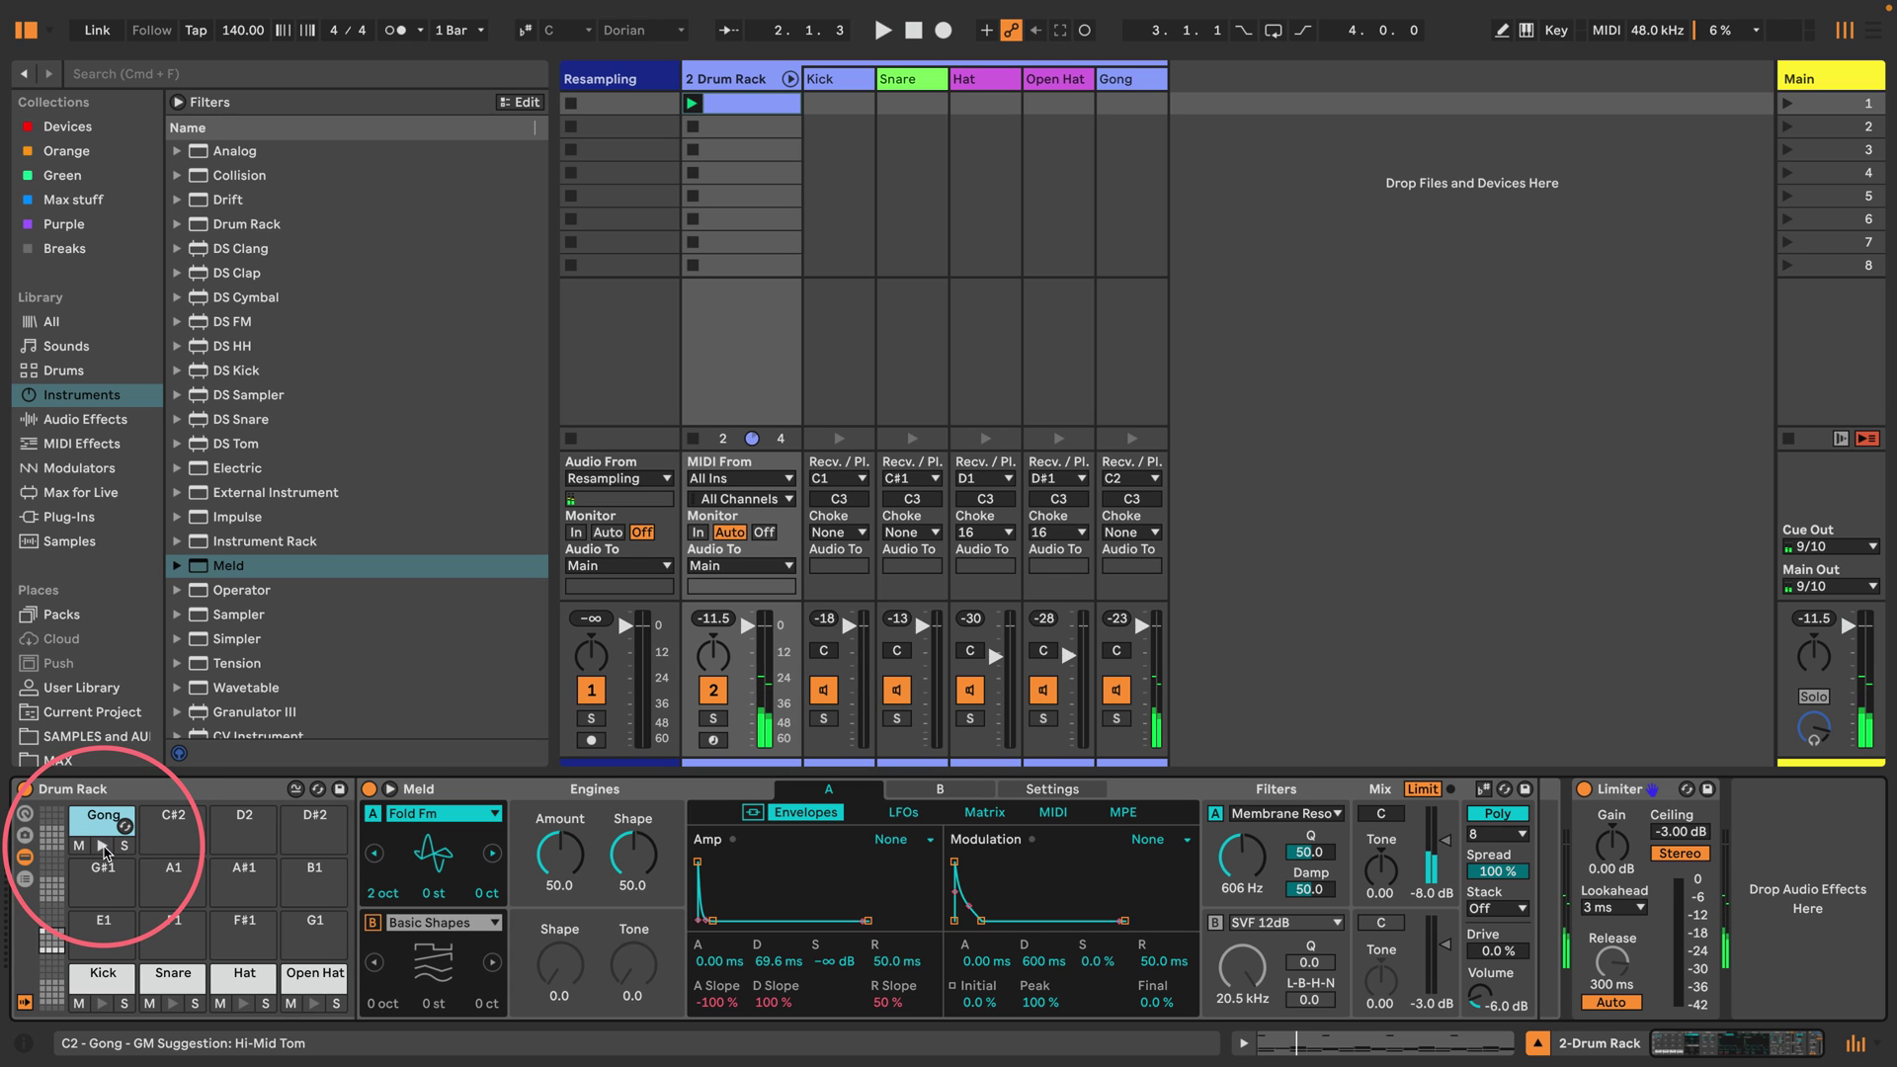
left_click(105, 847)
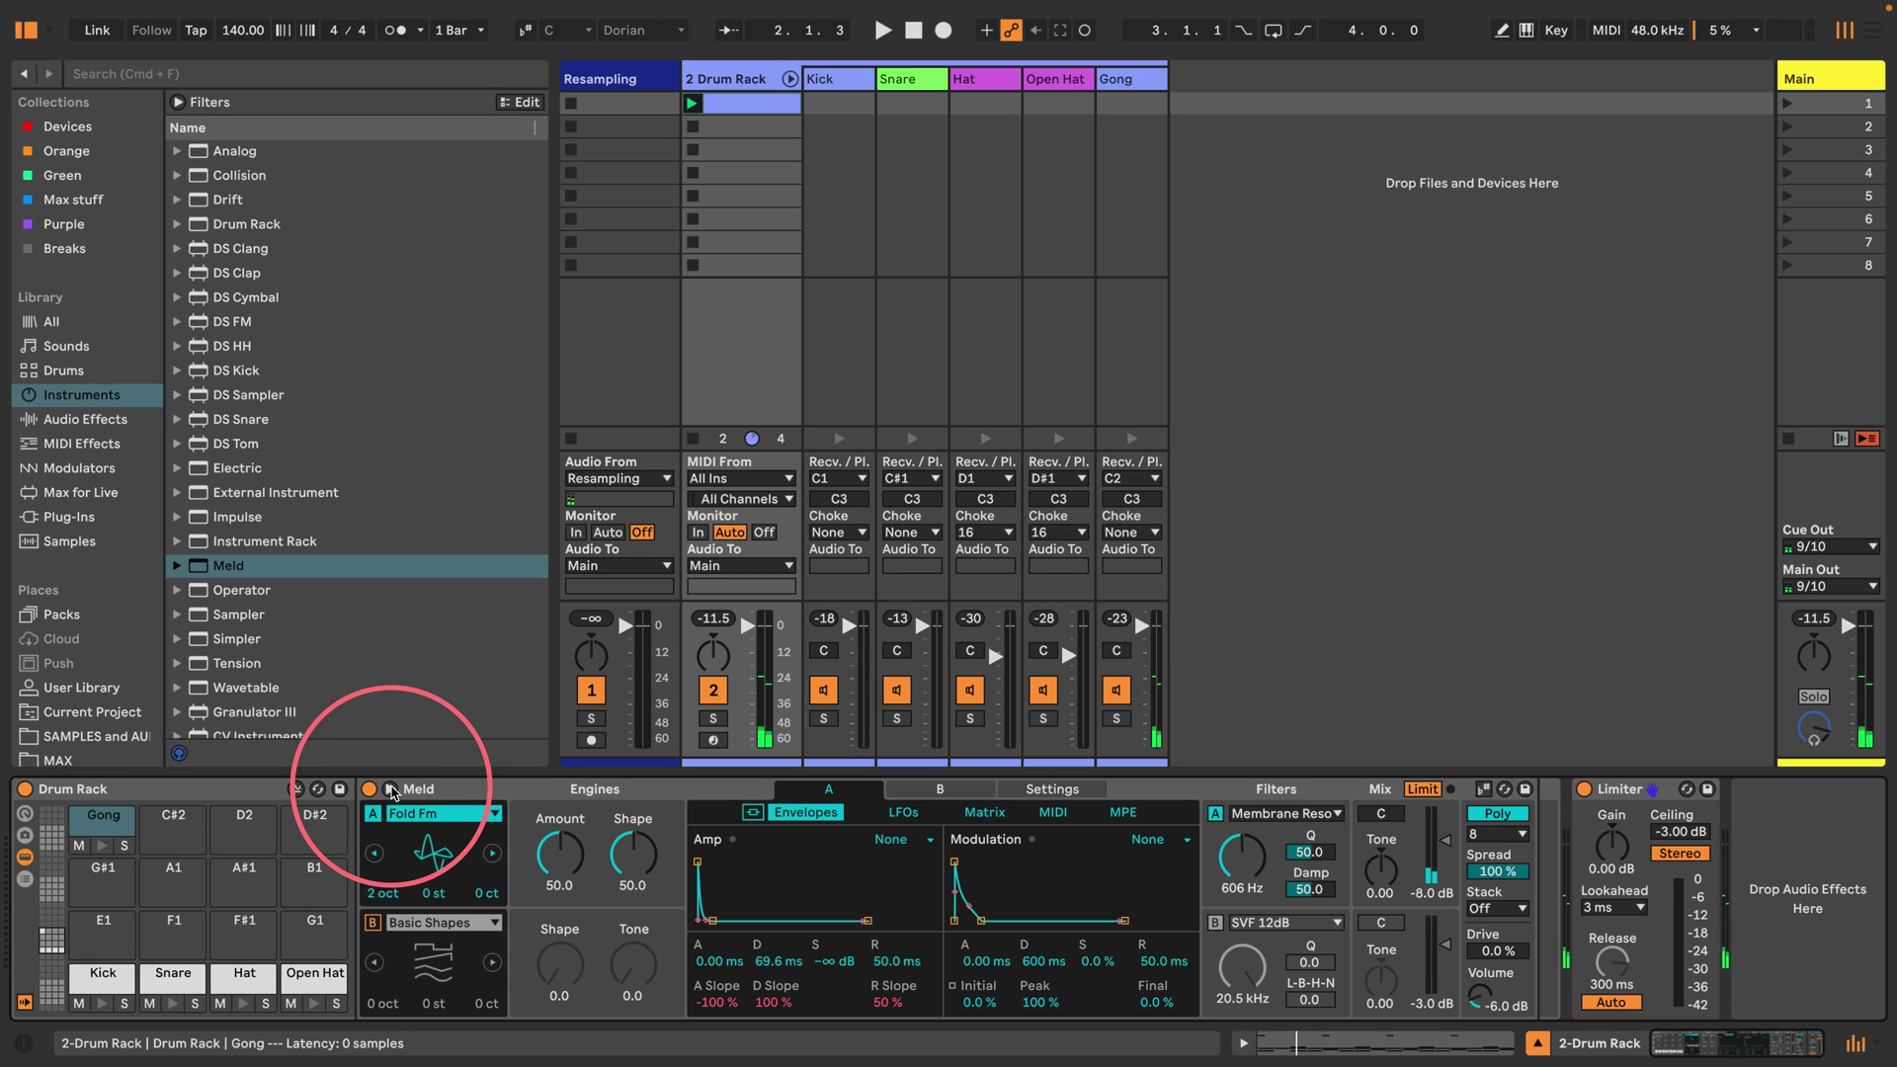
Examine the gong's expanded Meld modulation matrix and the shape choices for engine A's LFO 2 and LFO 1.
left_click(390, 788)
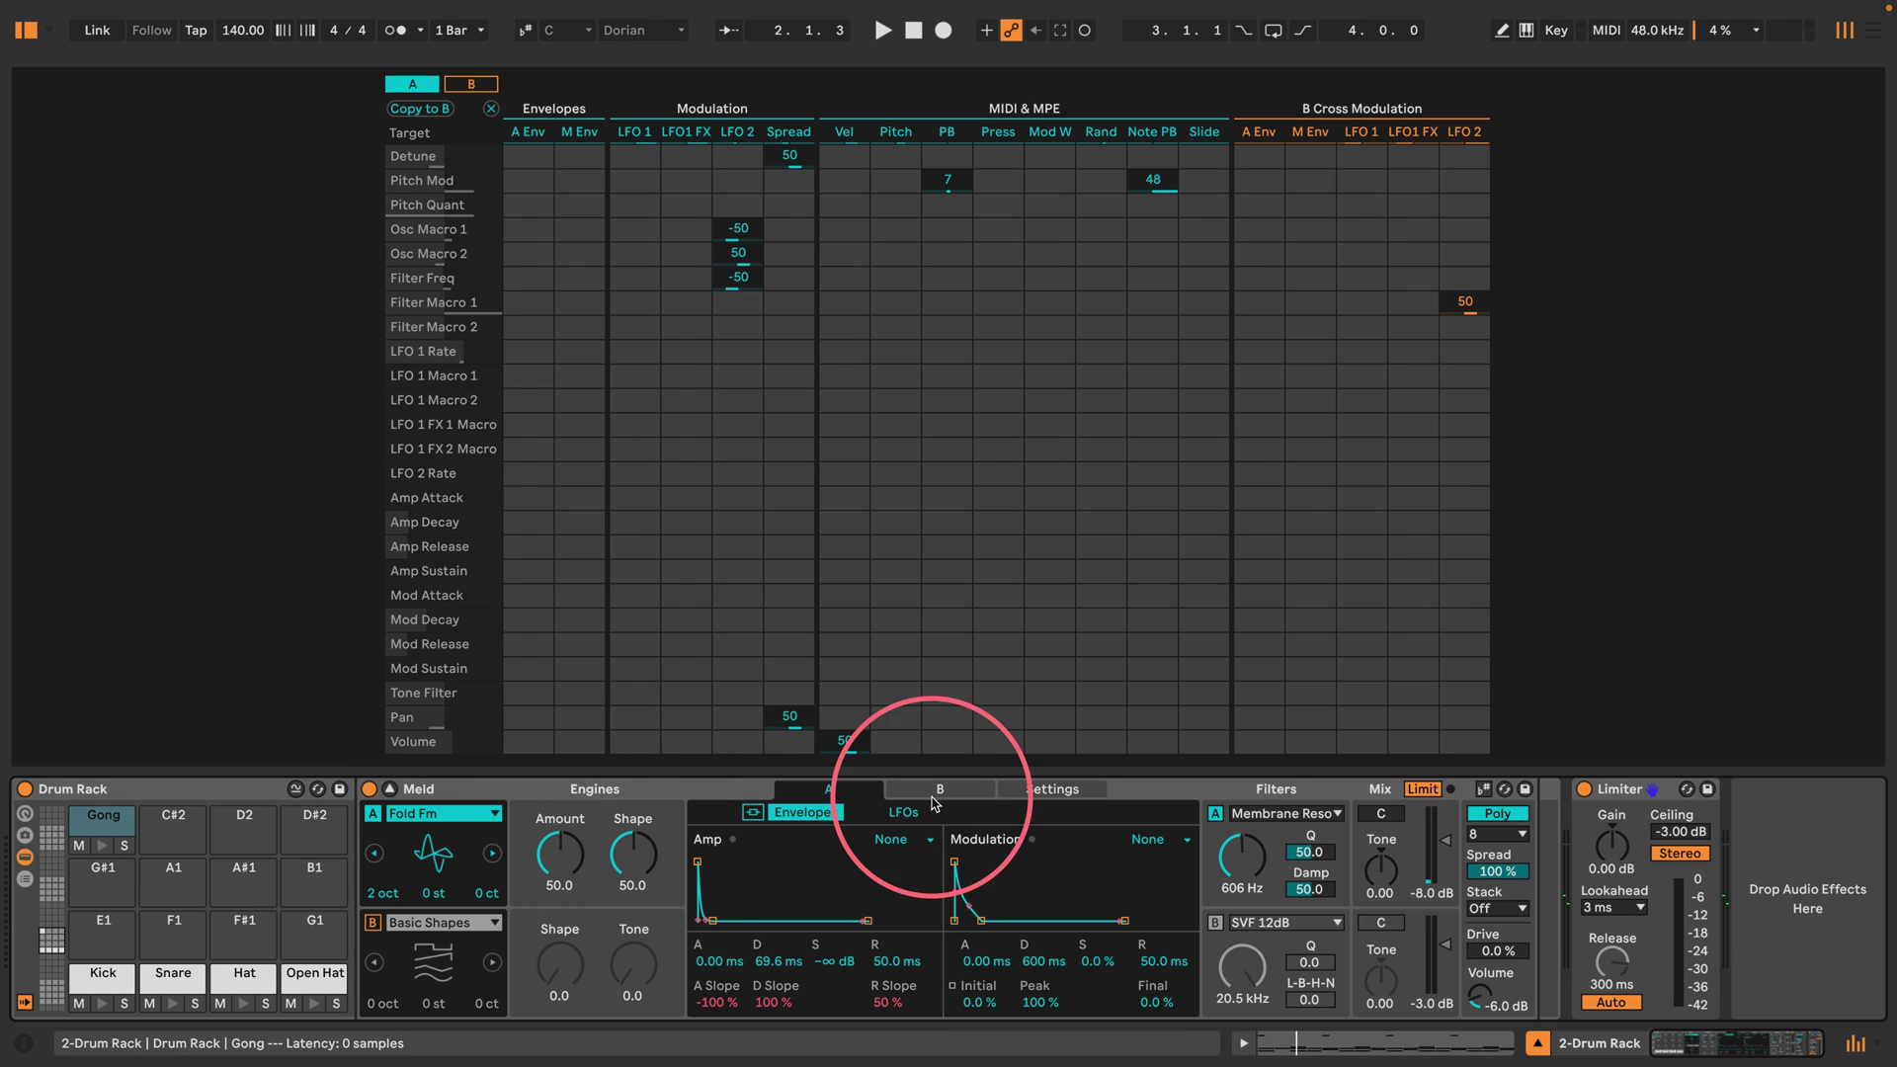
left_click(903, 814)
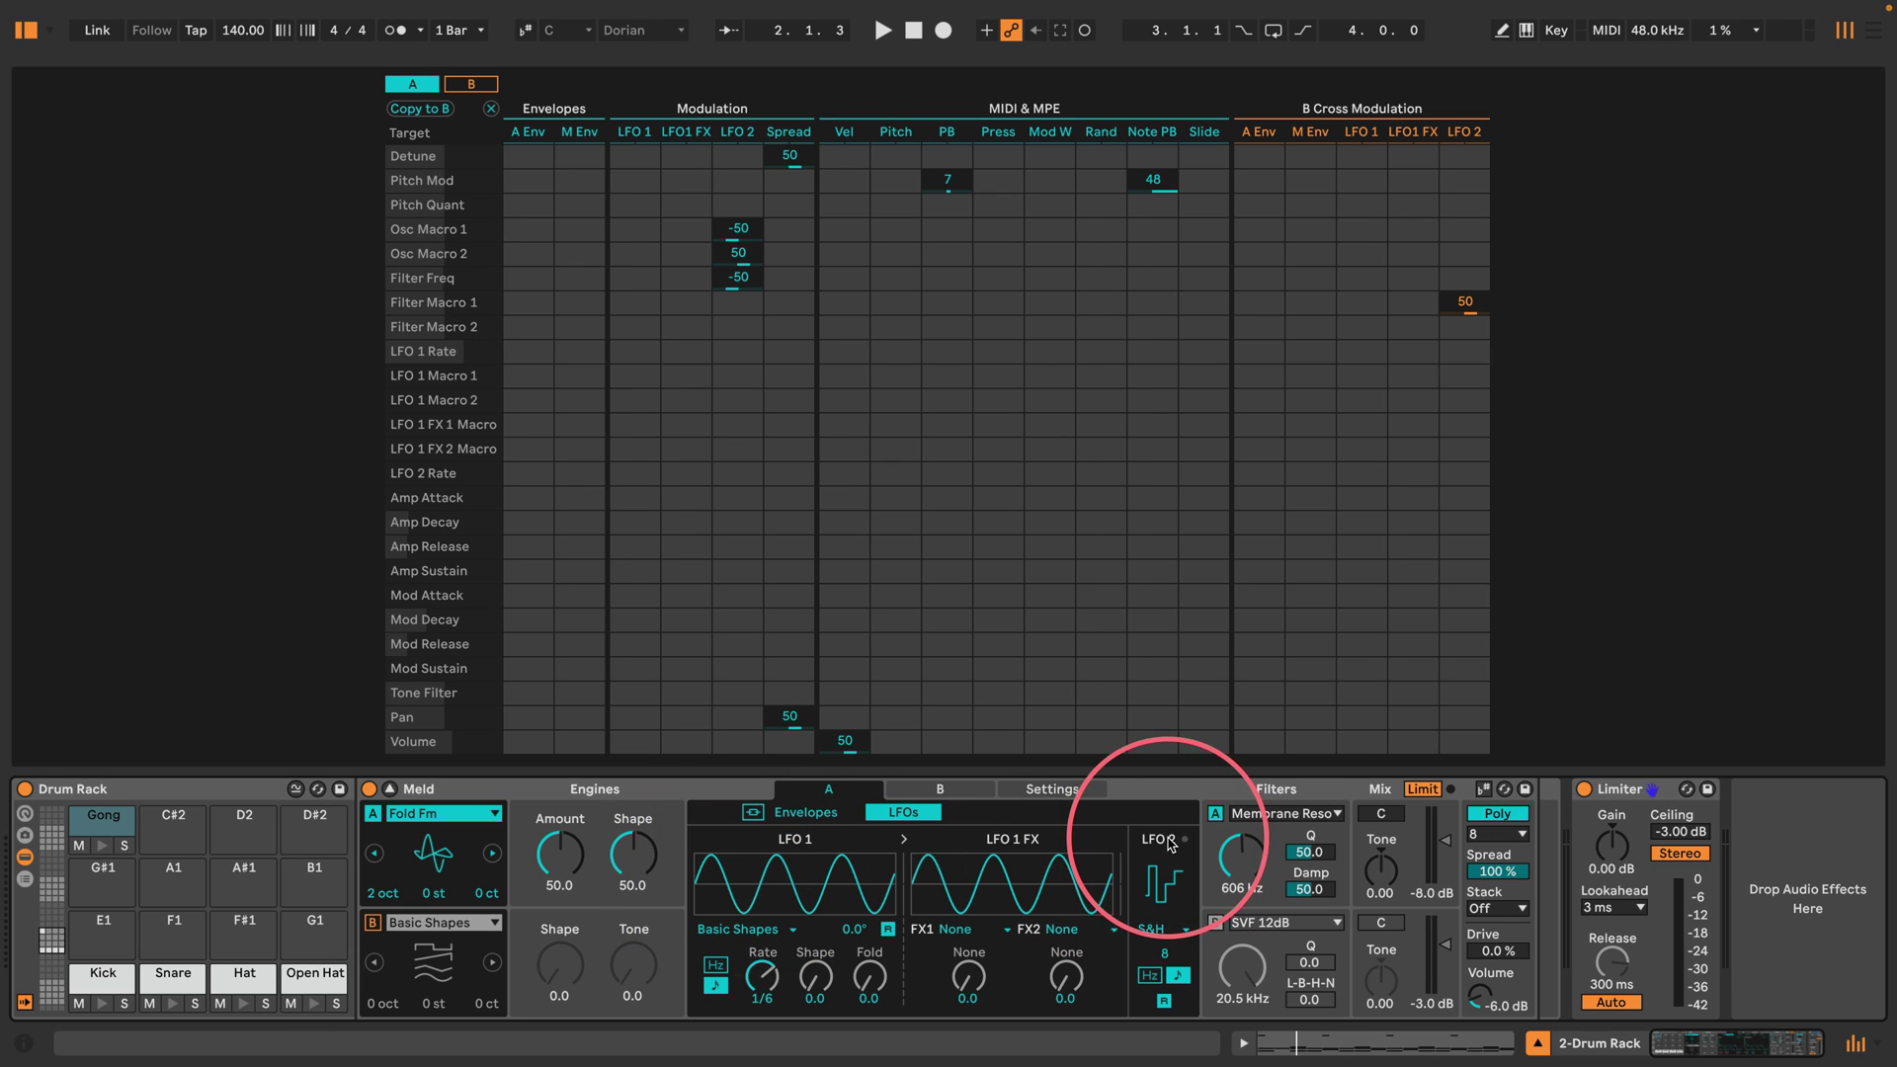
left_click(1167, 929)
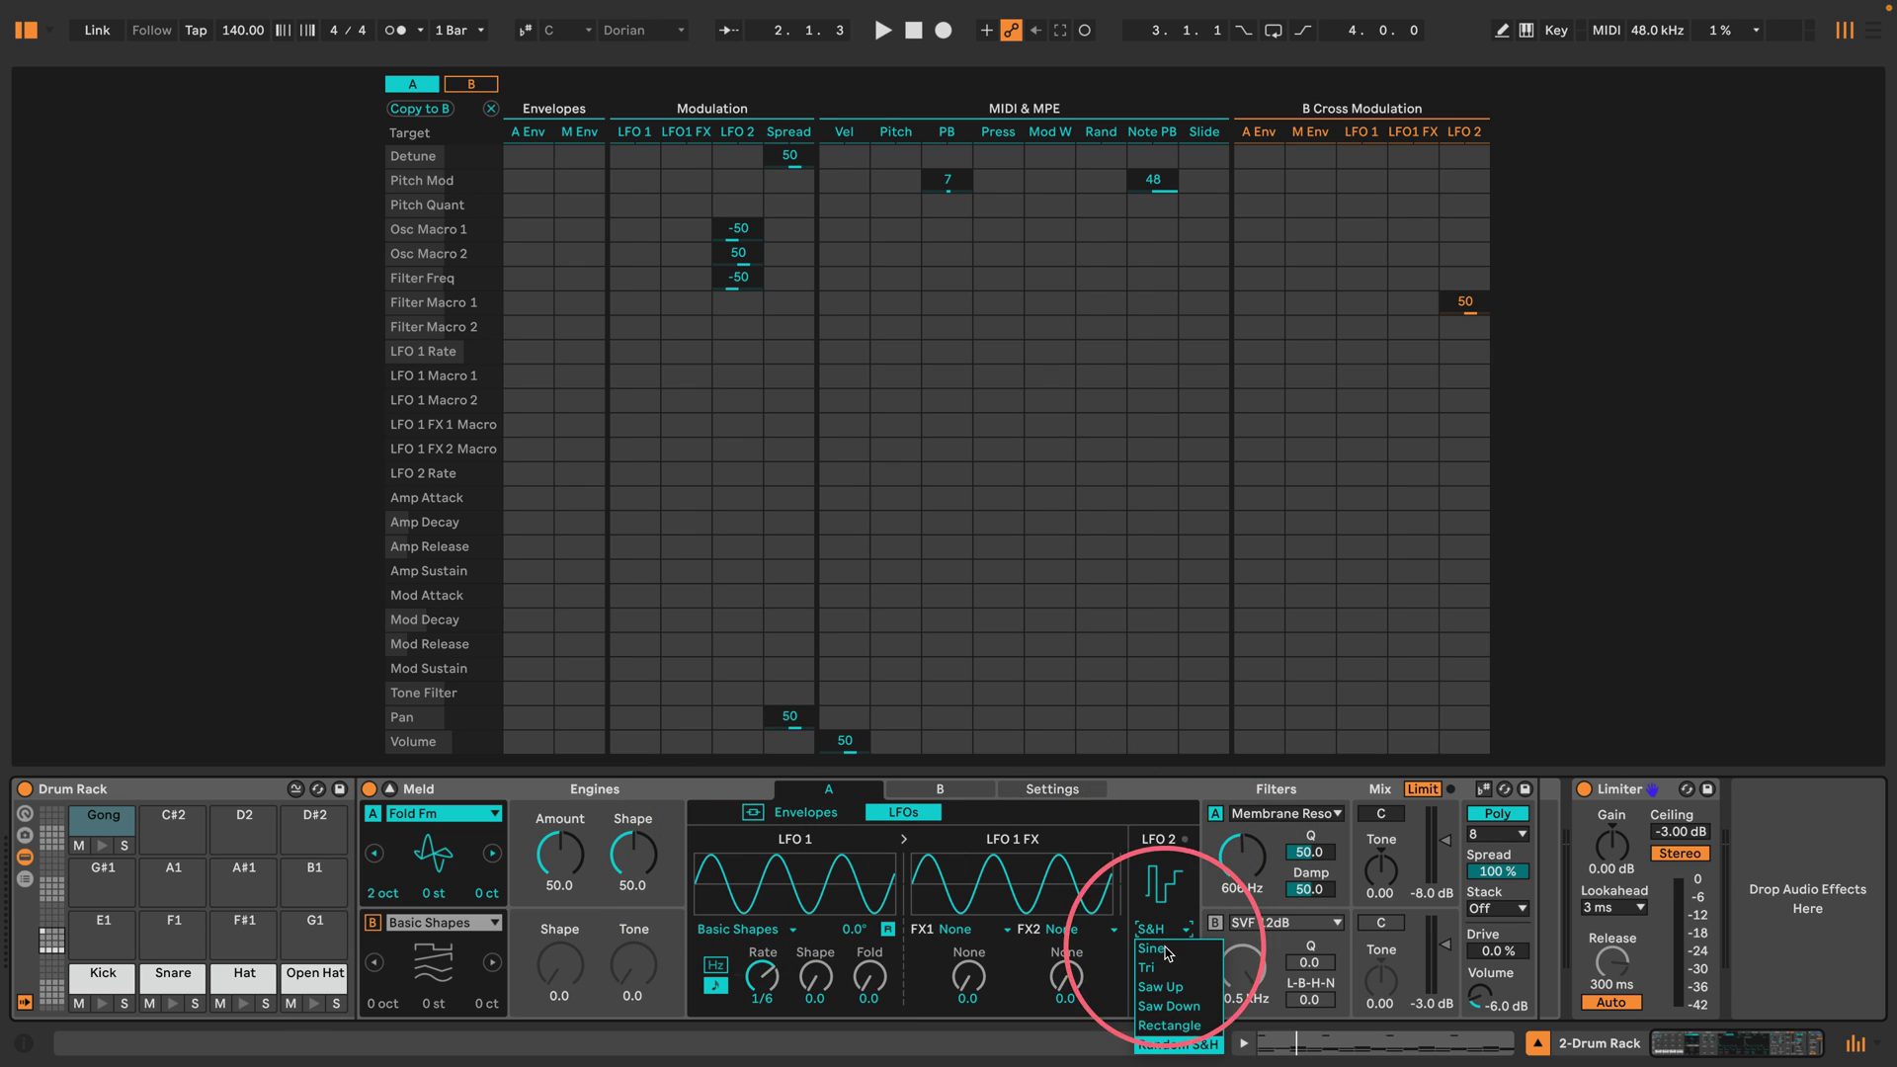
left_click(1165, 1043)
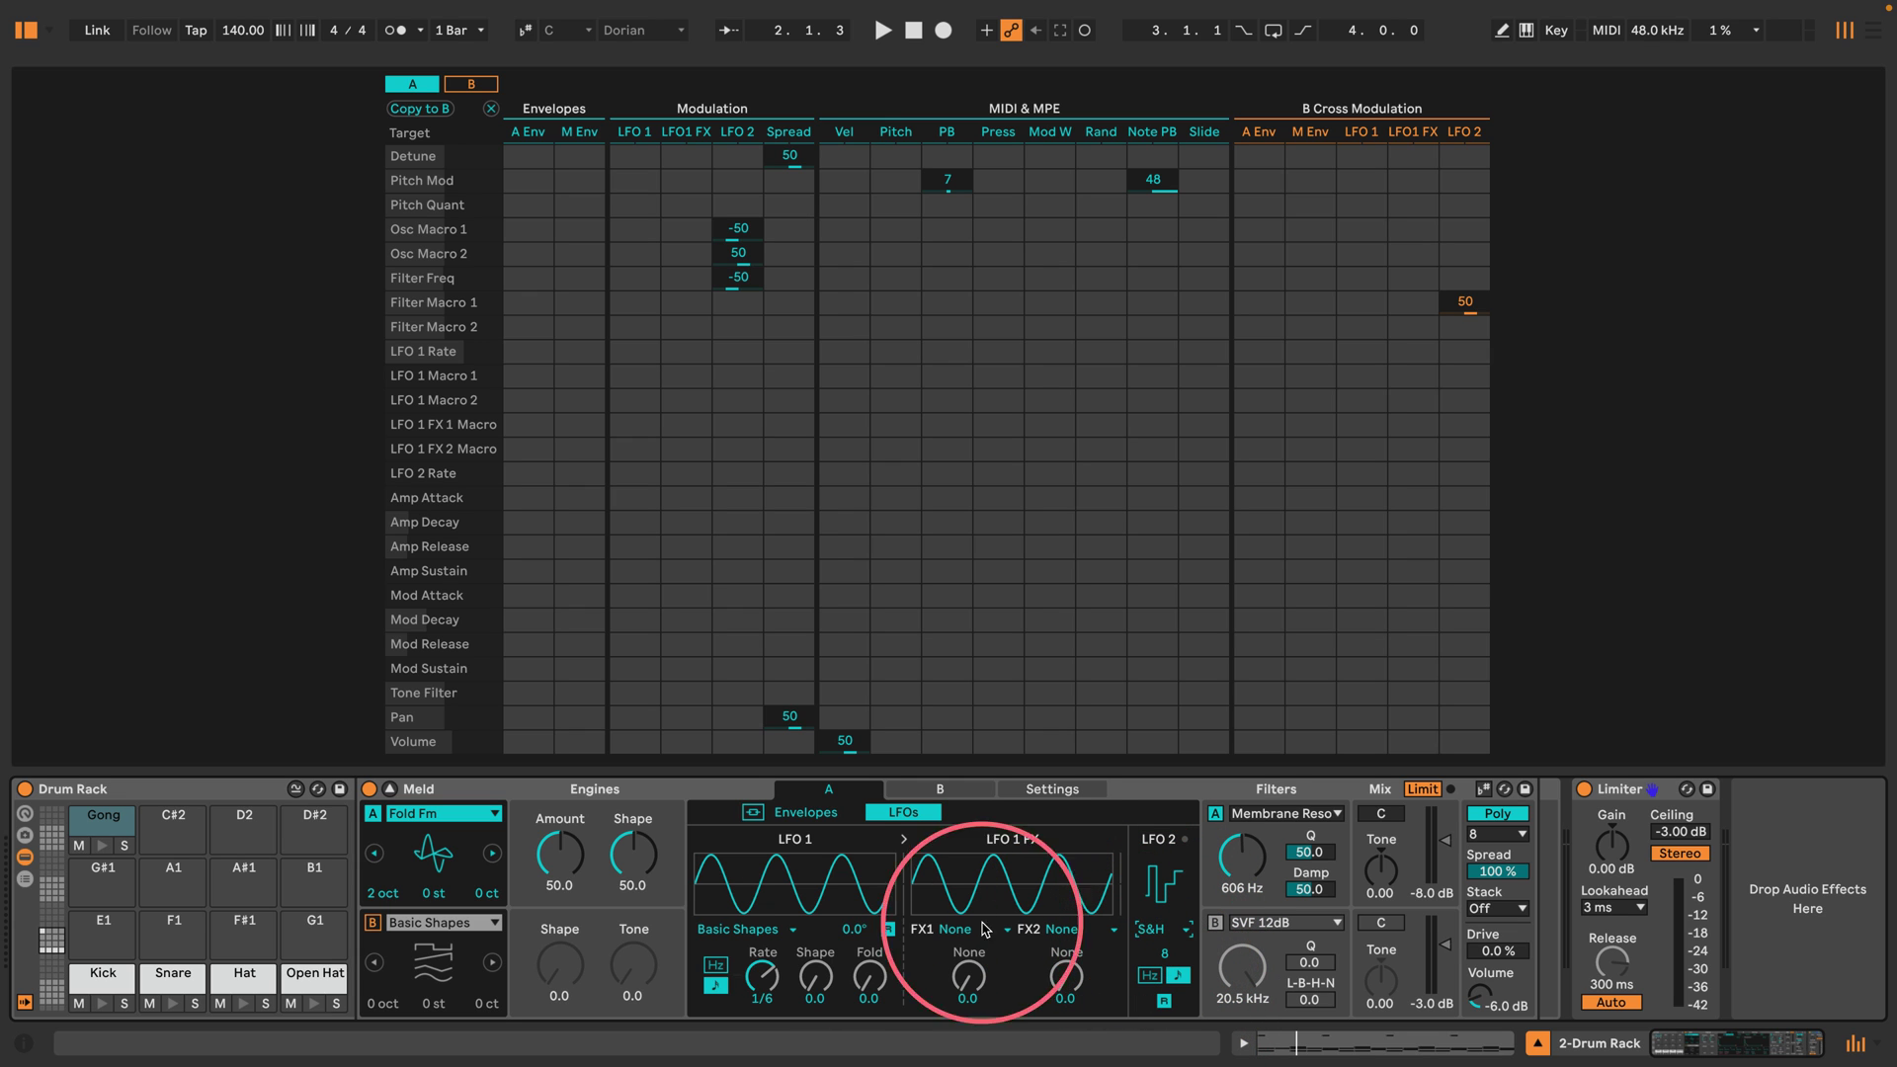
left_click(739, 930)
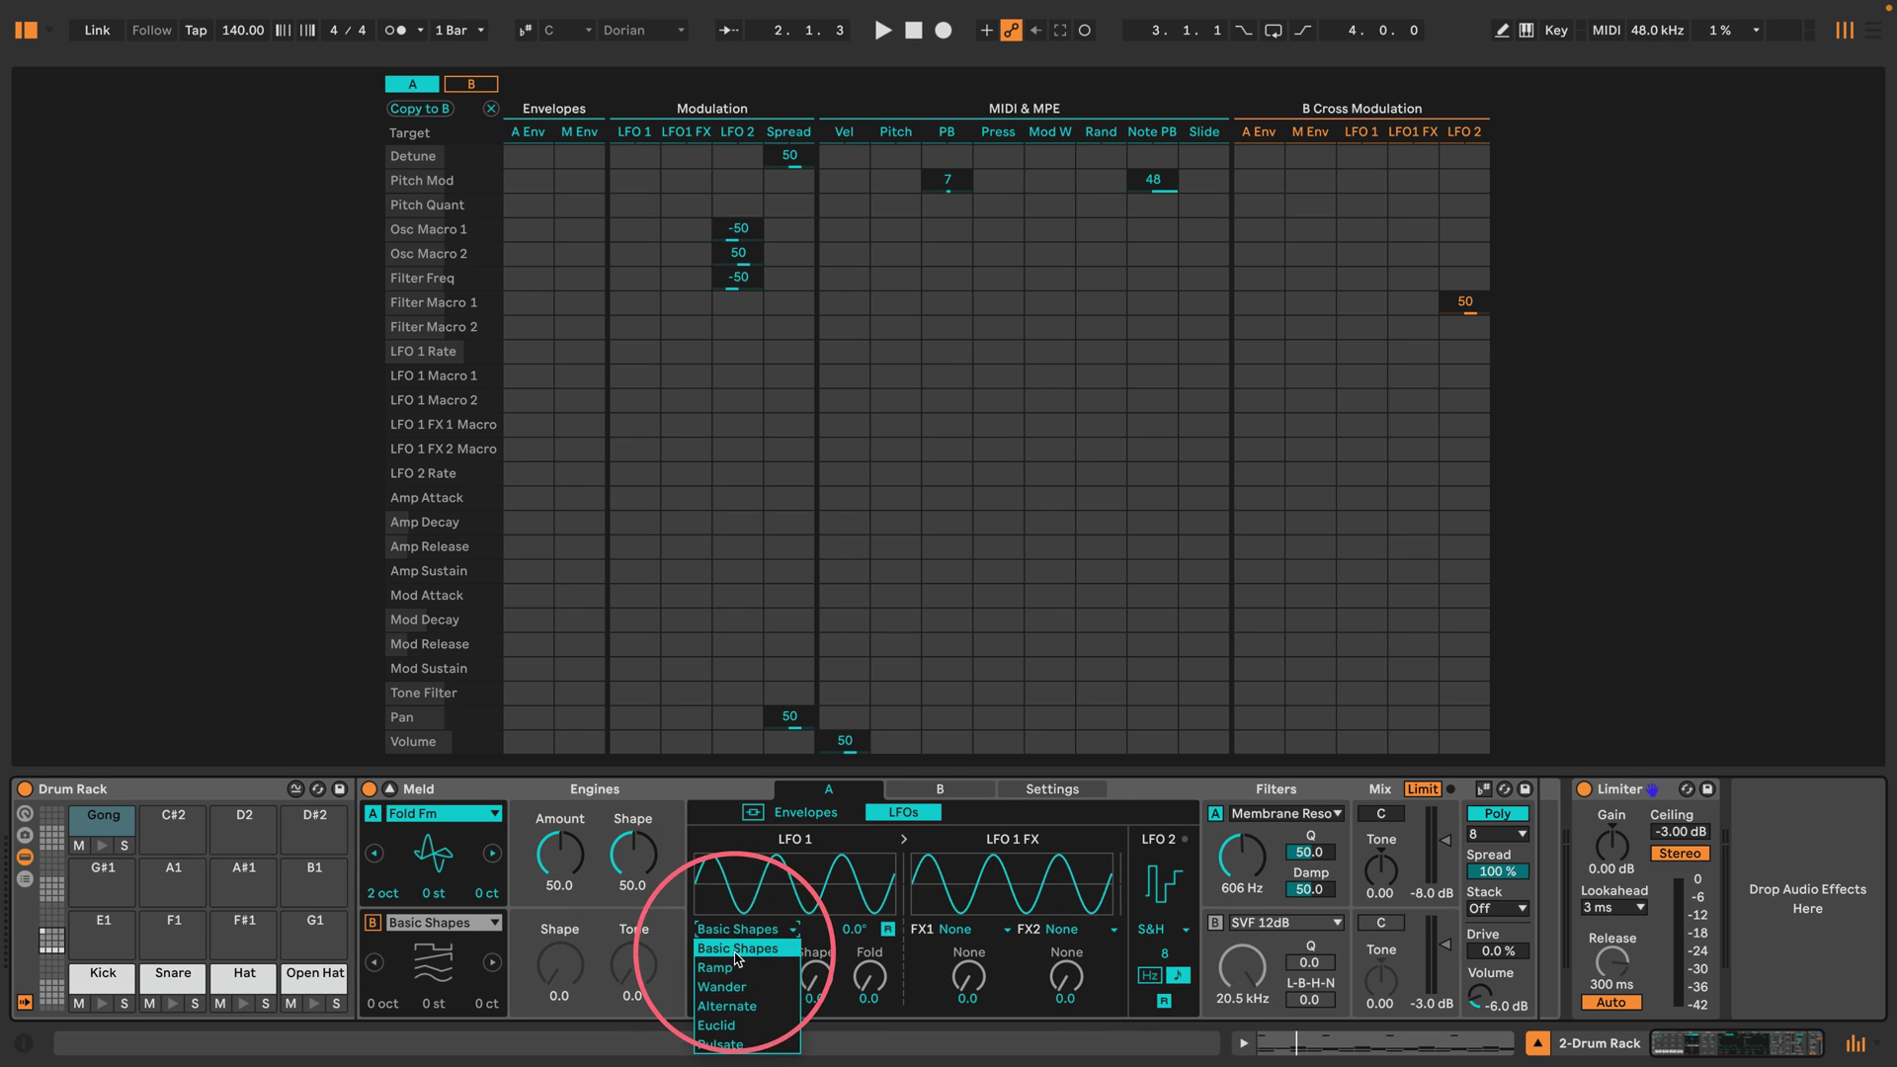
left_click(689, 822)
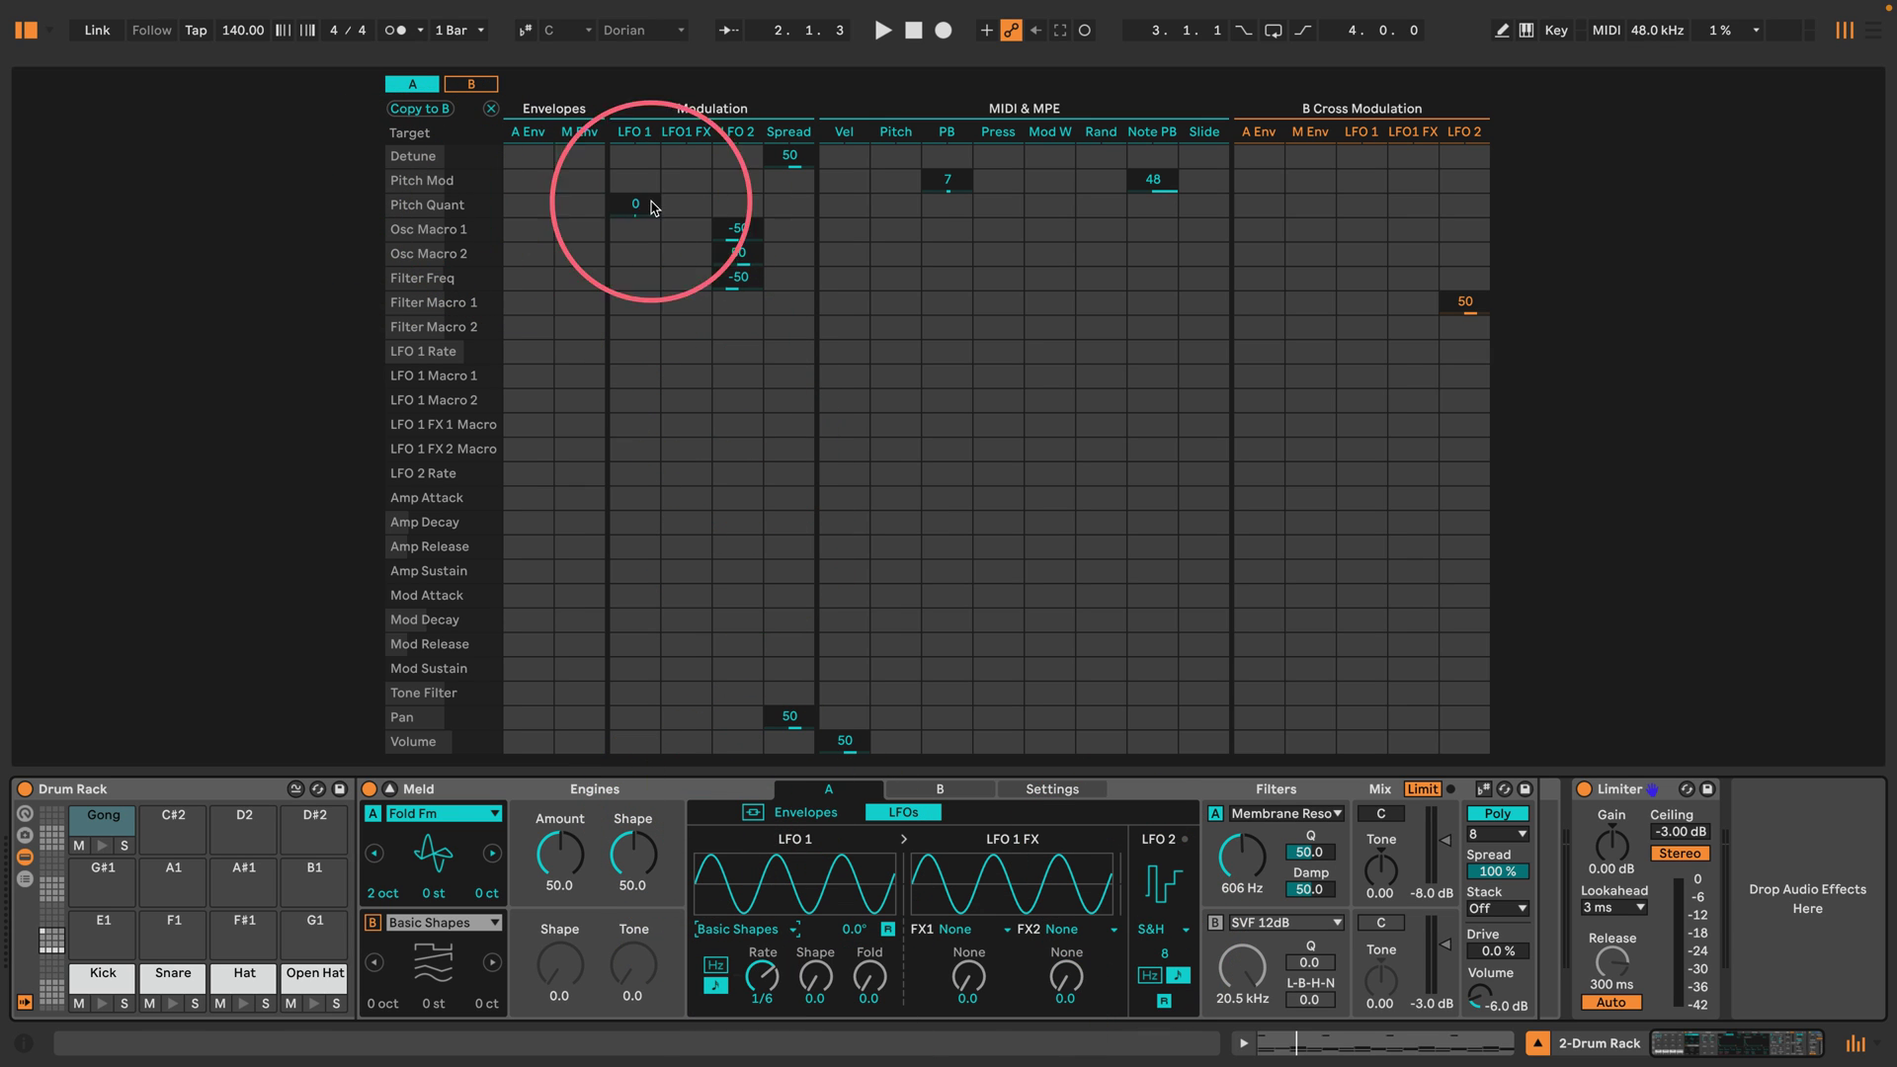
Collapse the expanded Meld matrix and audition the Gong, Kick and Snare pads of the Drum Rack.
left_click(103, 846)
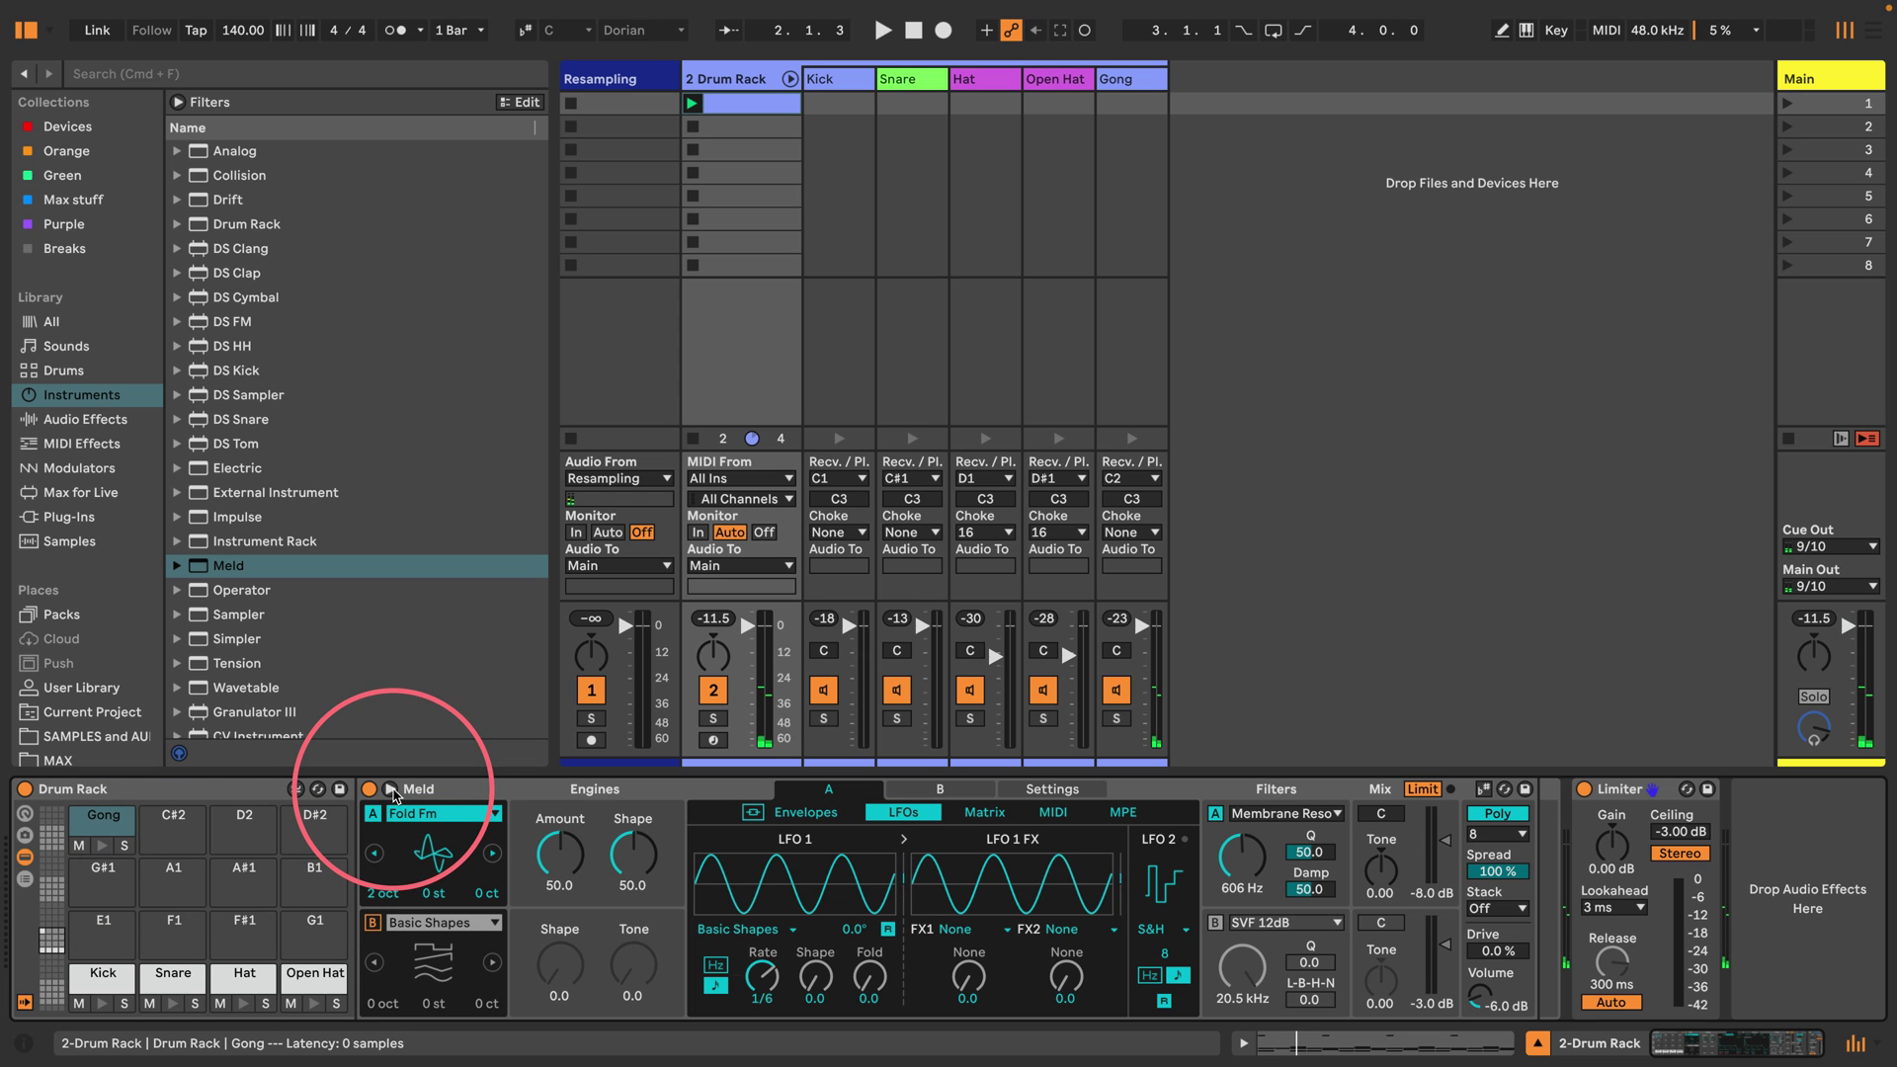
left_click(390, 788)
left_click(101, 1003)
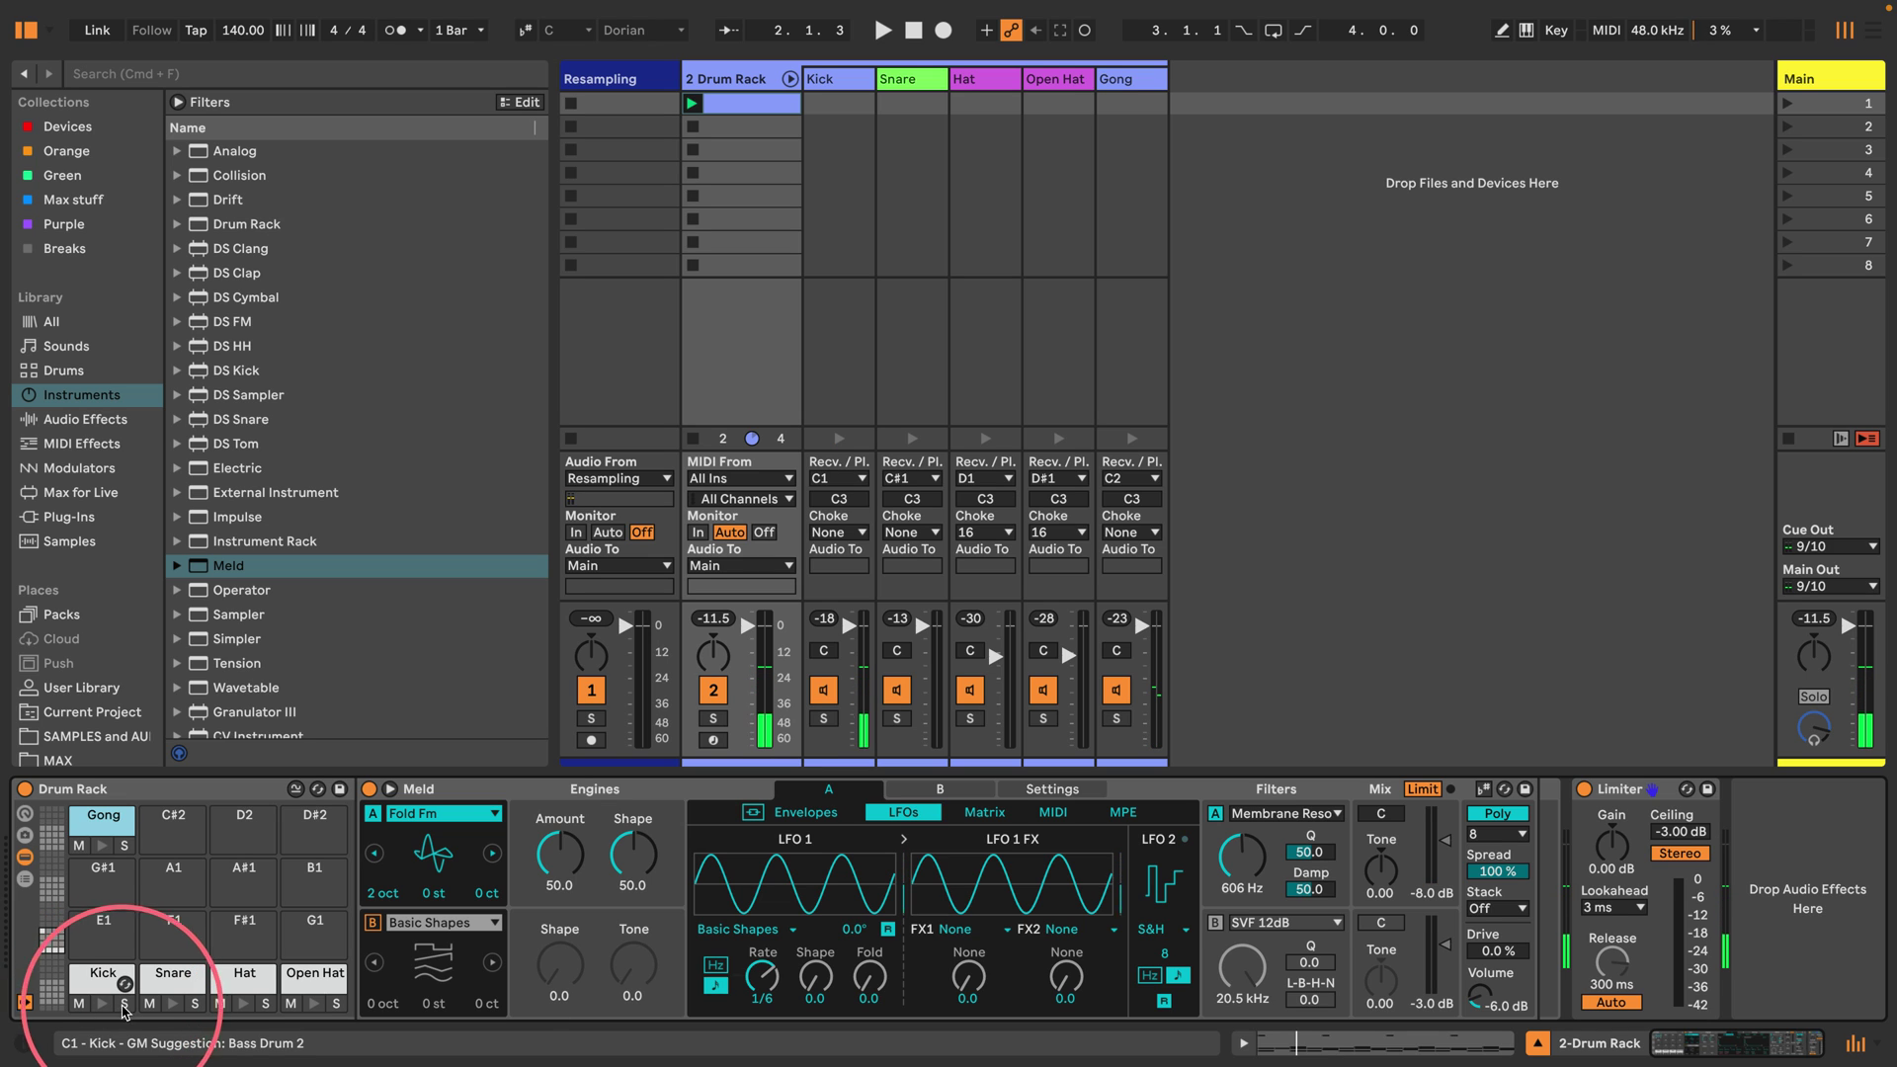
left_click(173, 1003)
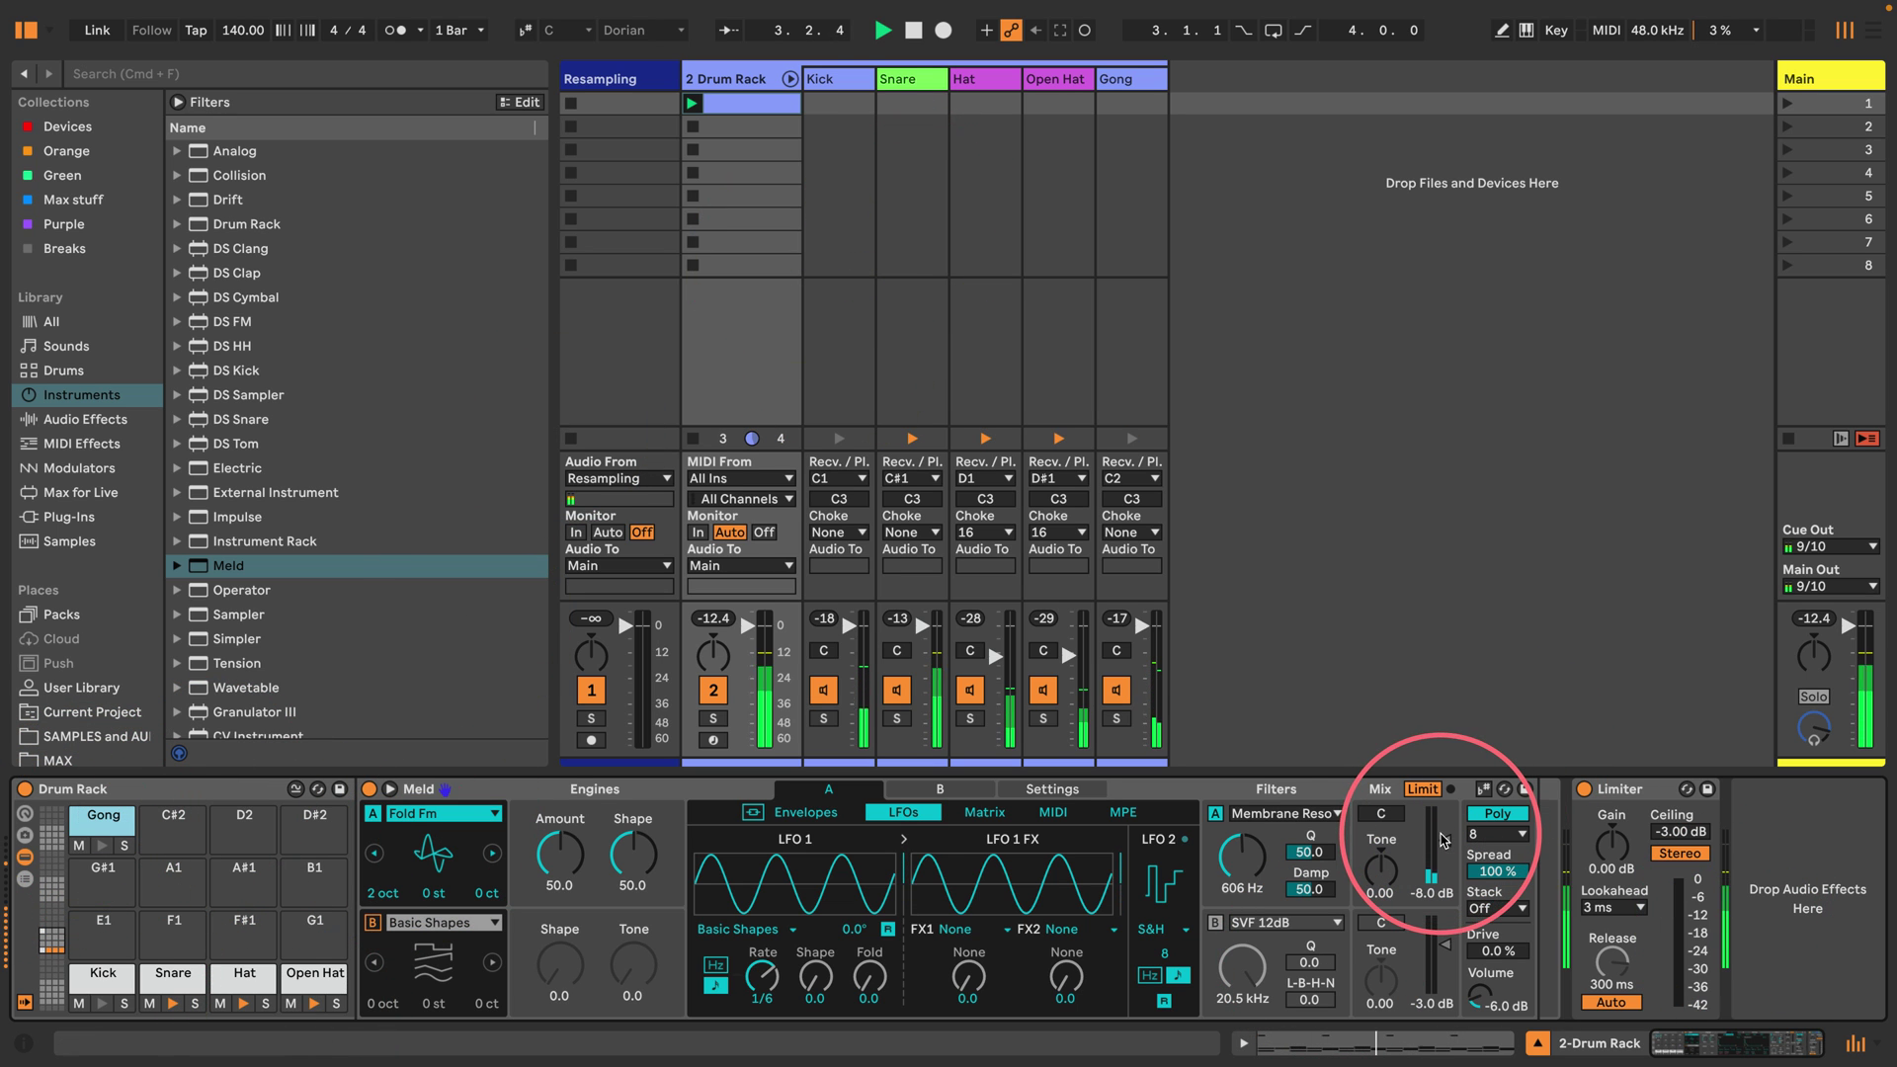
Lower engine A's volume in the gong's Meld to about -19 dB and restart playback to hear the beat.
mouse_move(1429, 840)
left_mouse_down()
mouse_move(1430, 875)
mouse_move(1444, 832)
left_mouse_up()
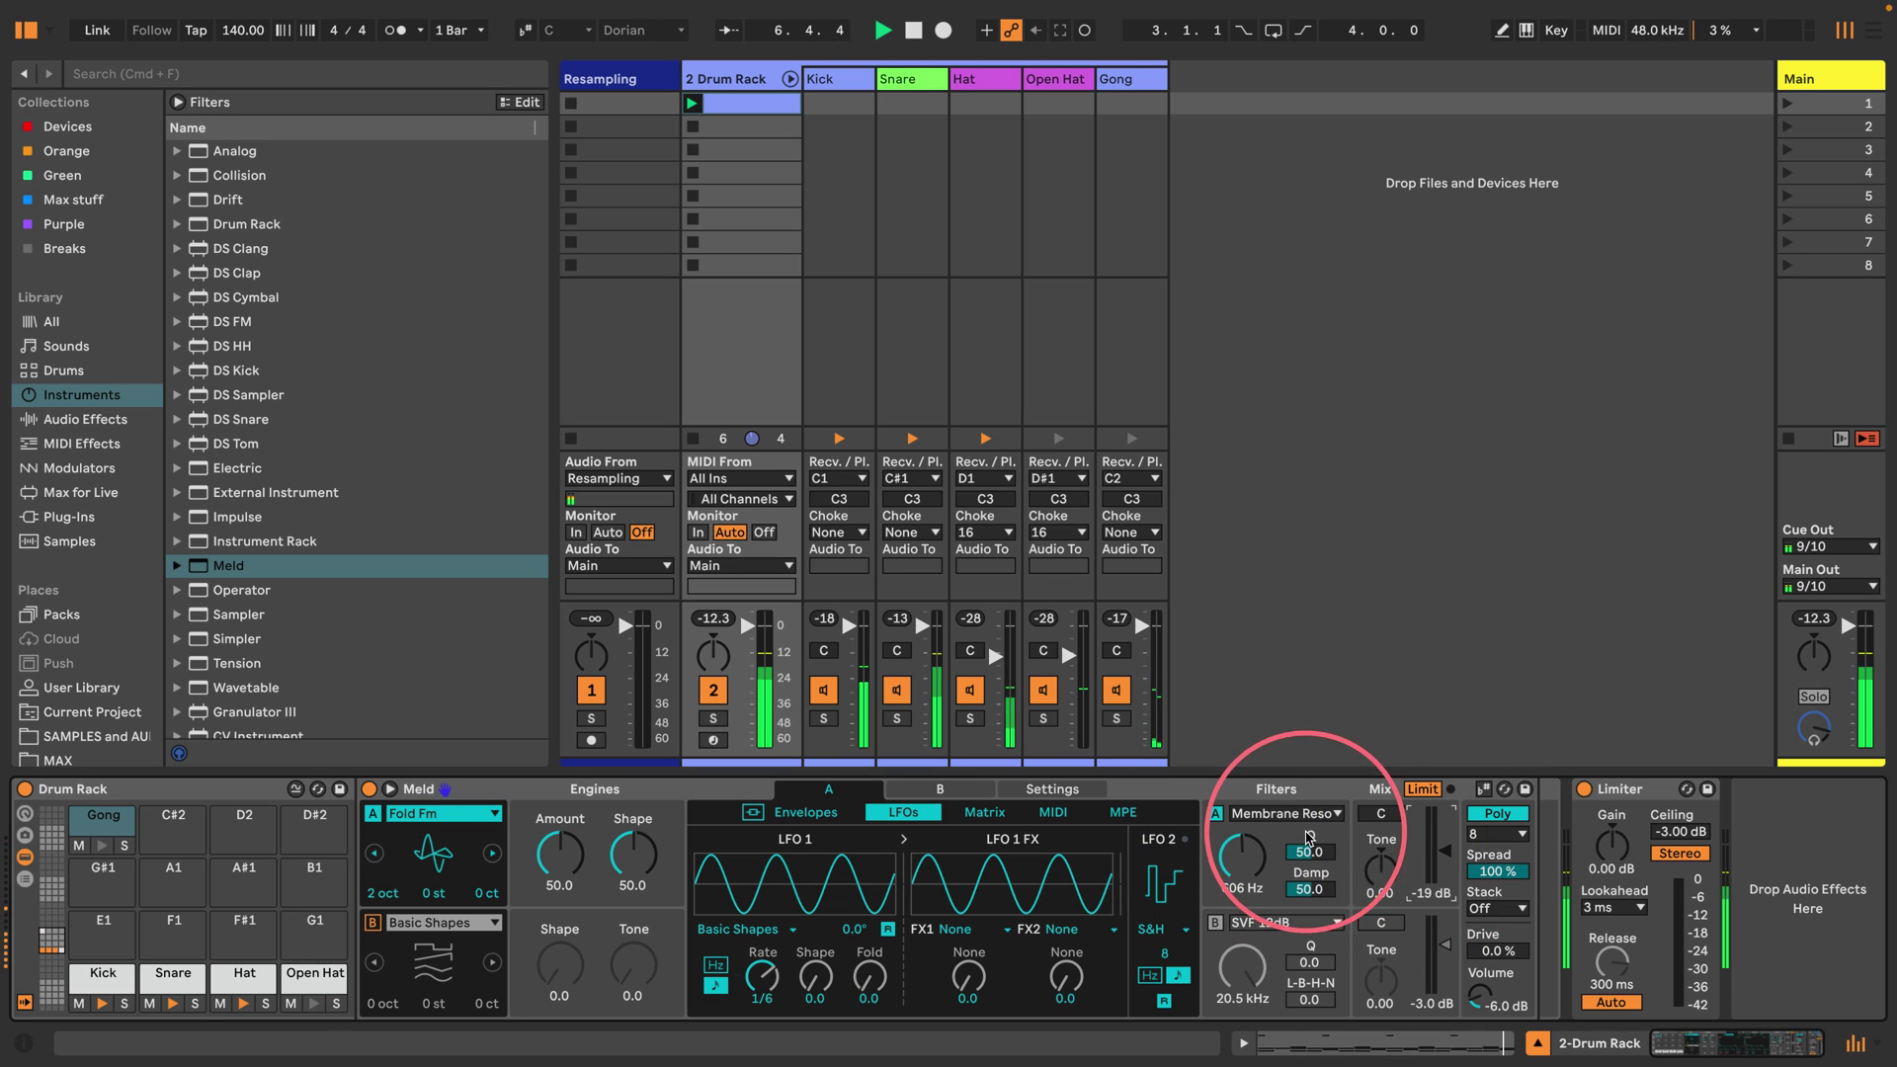
key("space")
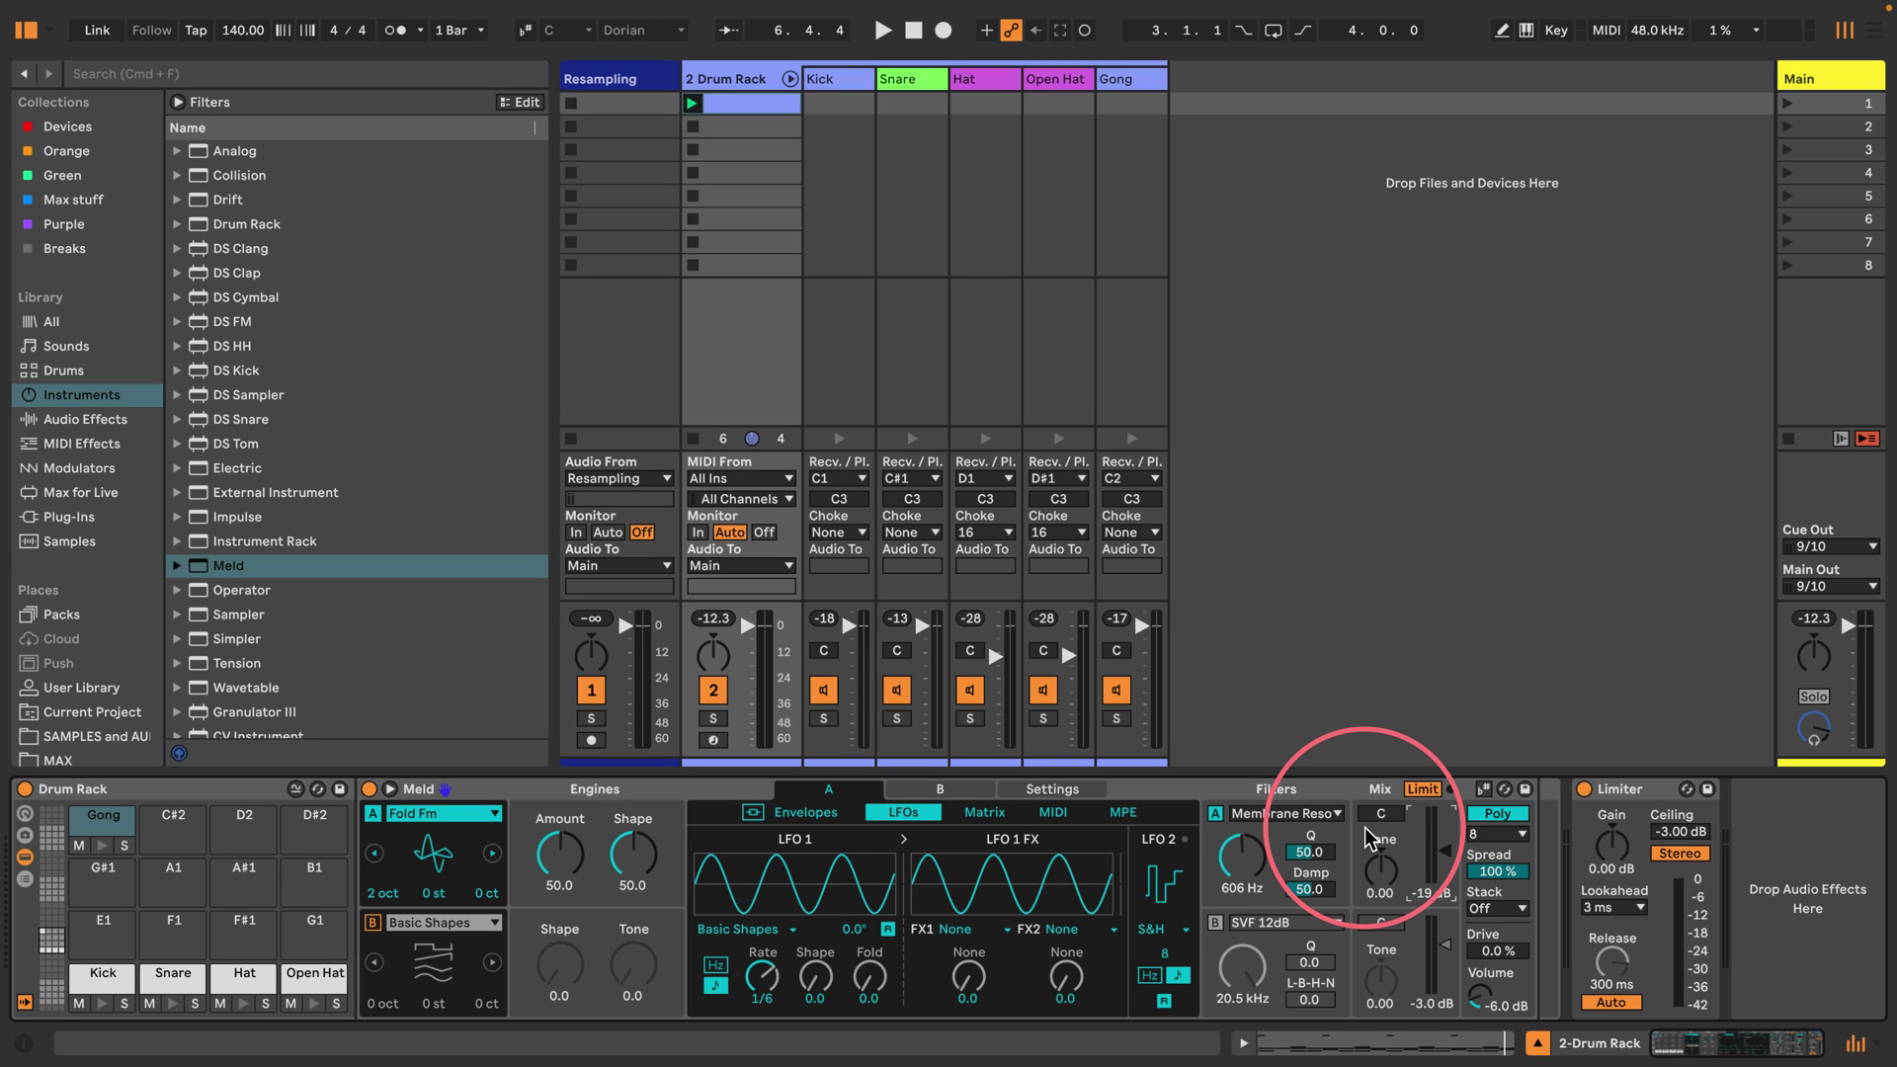
key("space")
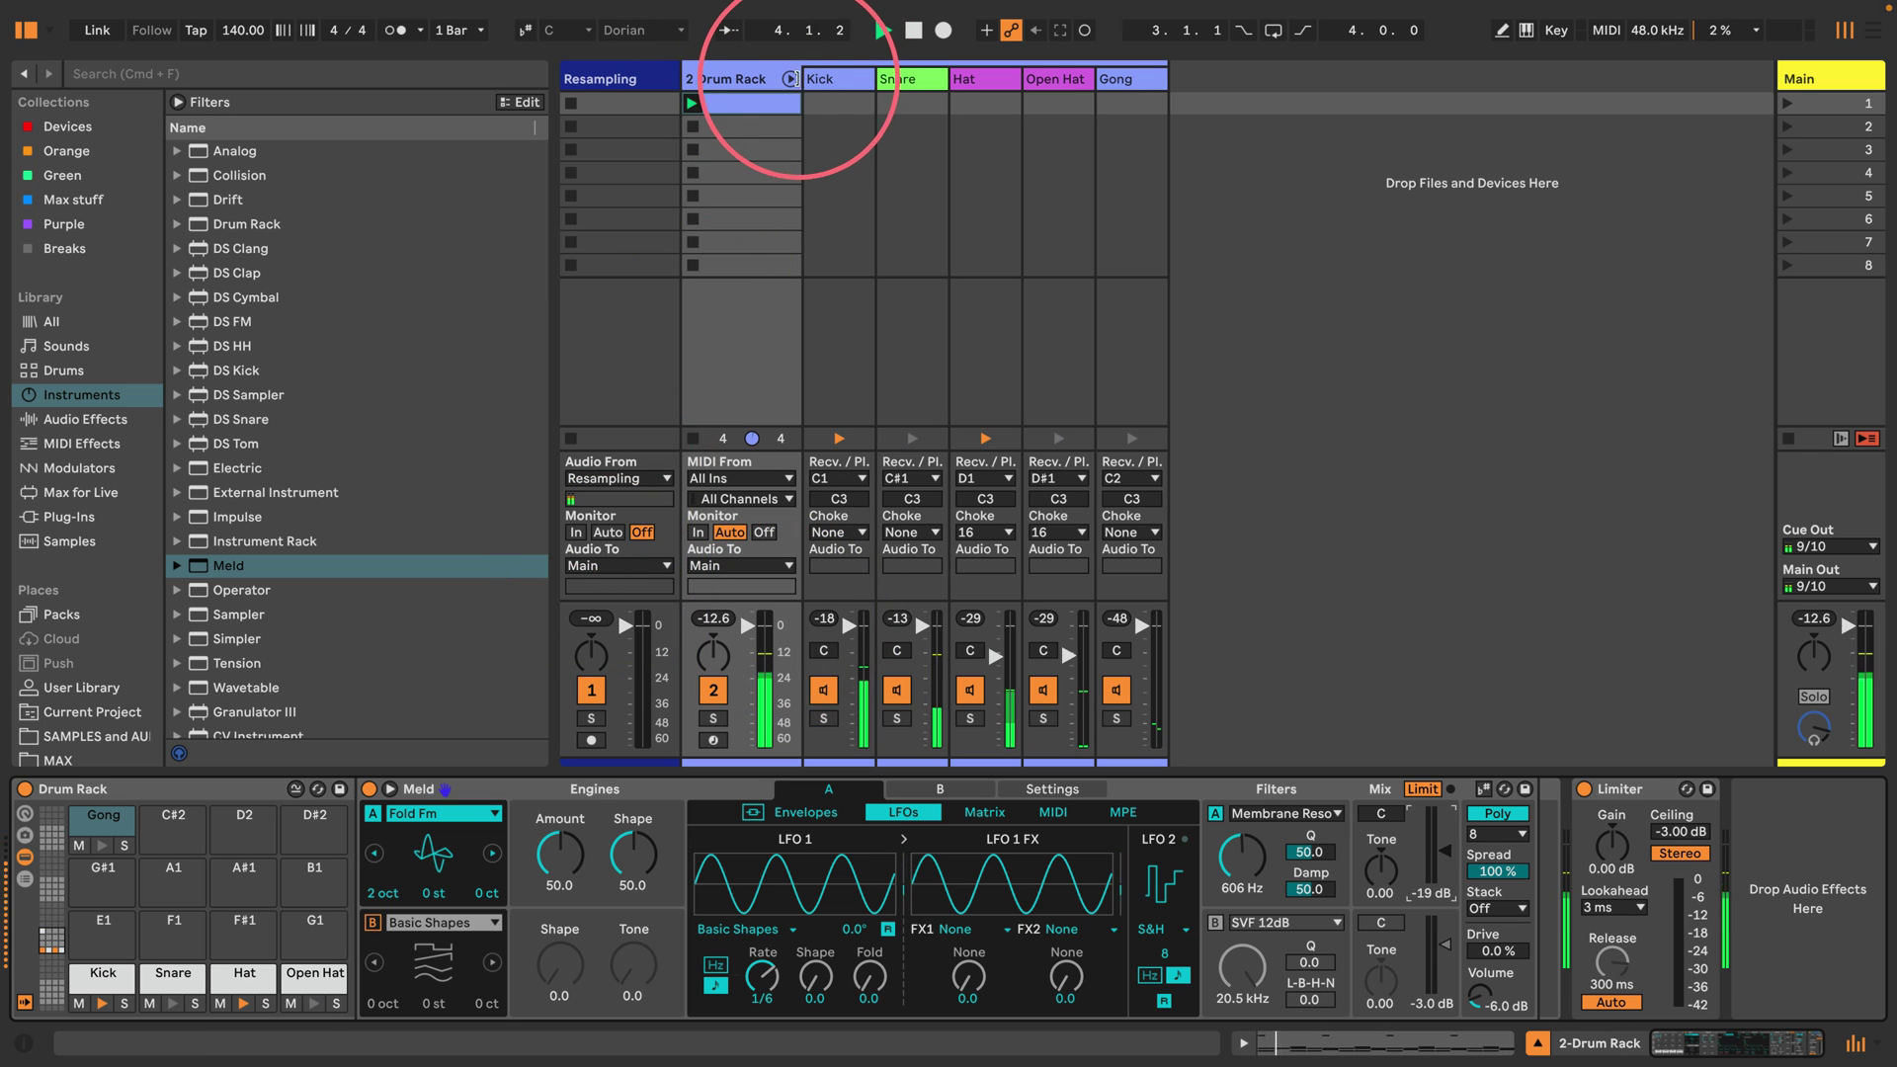
Fold the Drum Rack's chains in the mixer and load a Meld instrument onto a new MIDI track.
left_click(789, 79)
left_click(233, 571)
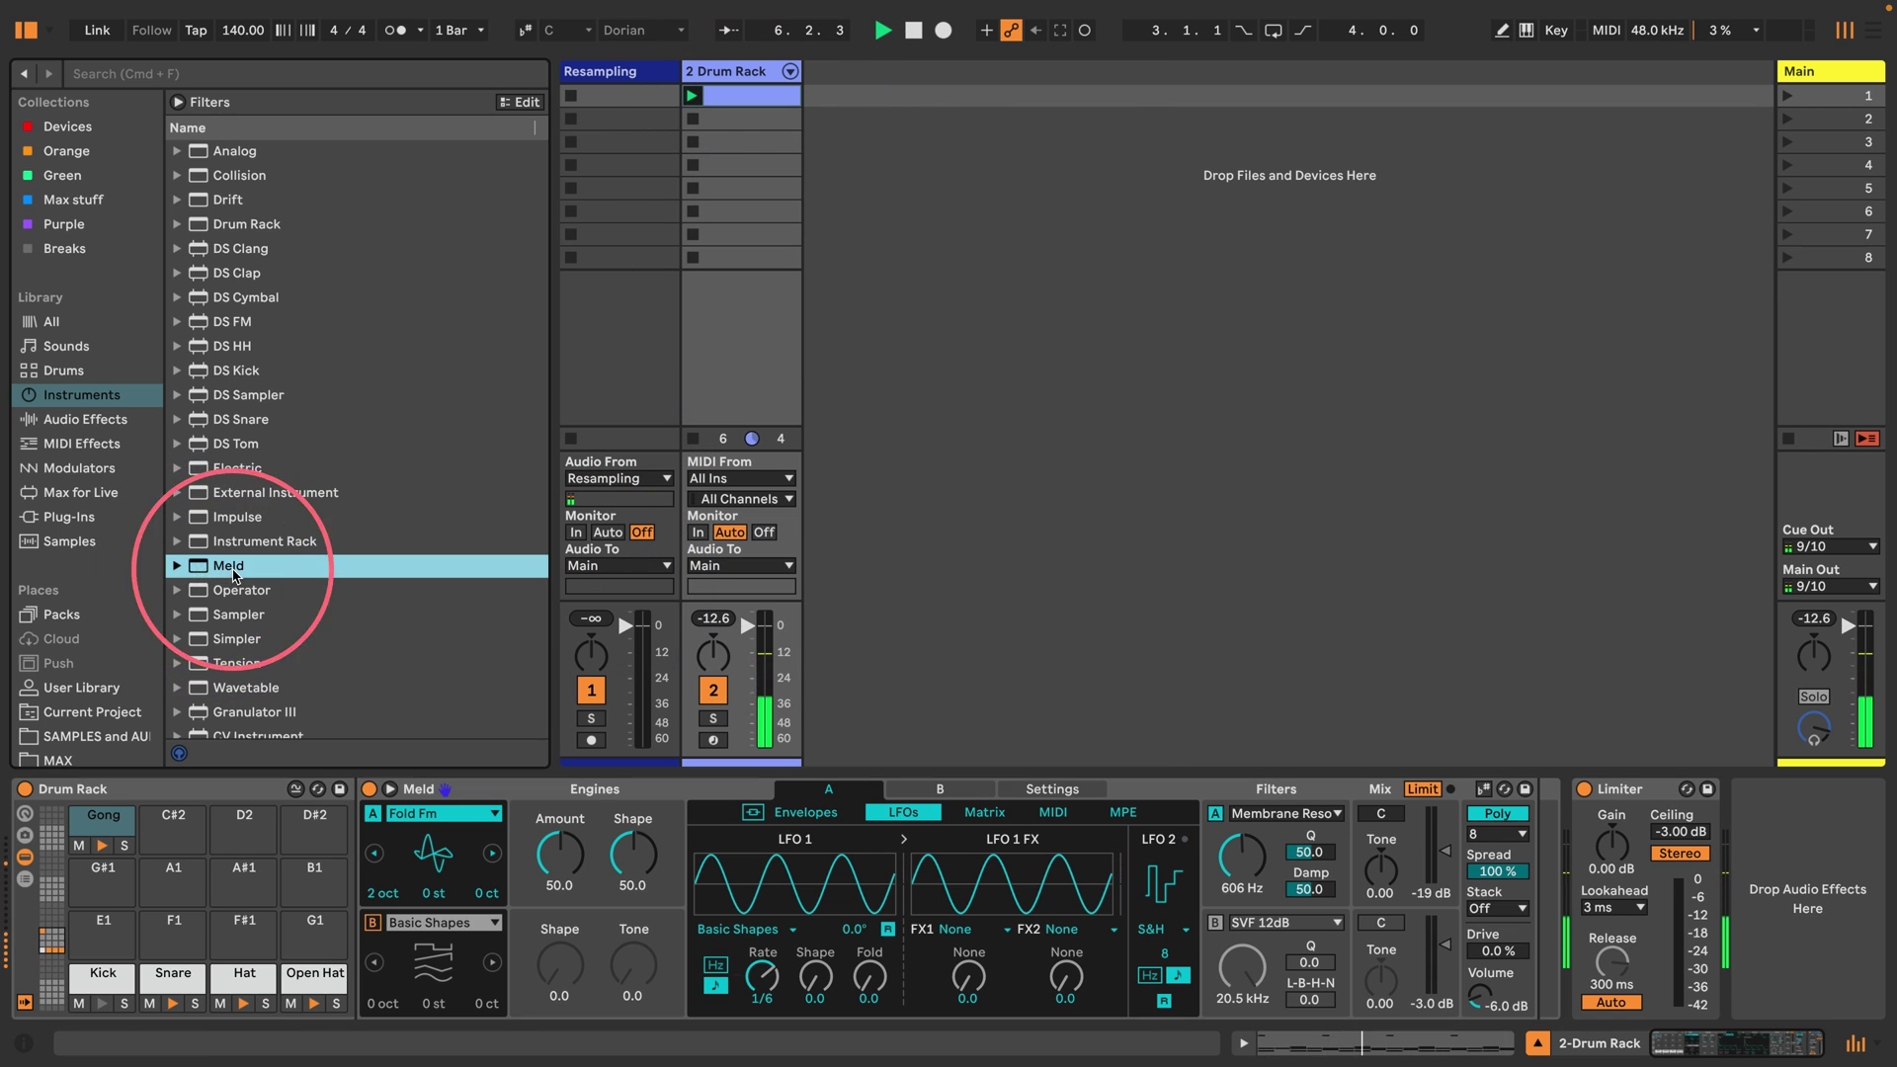
left_click_drag(233, 571, 911, 195)
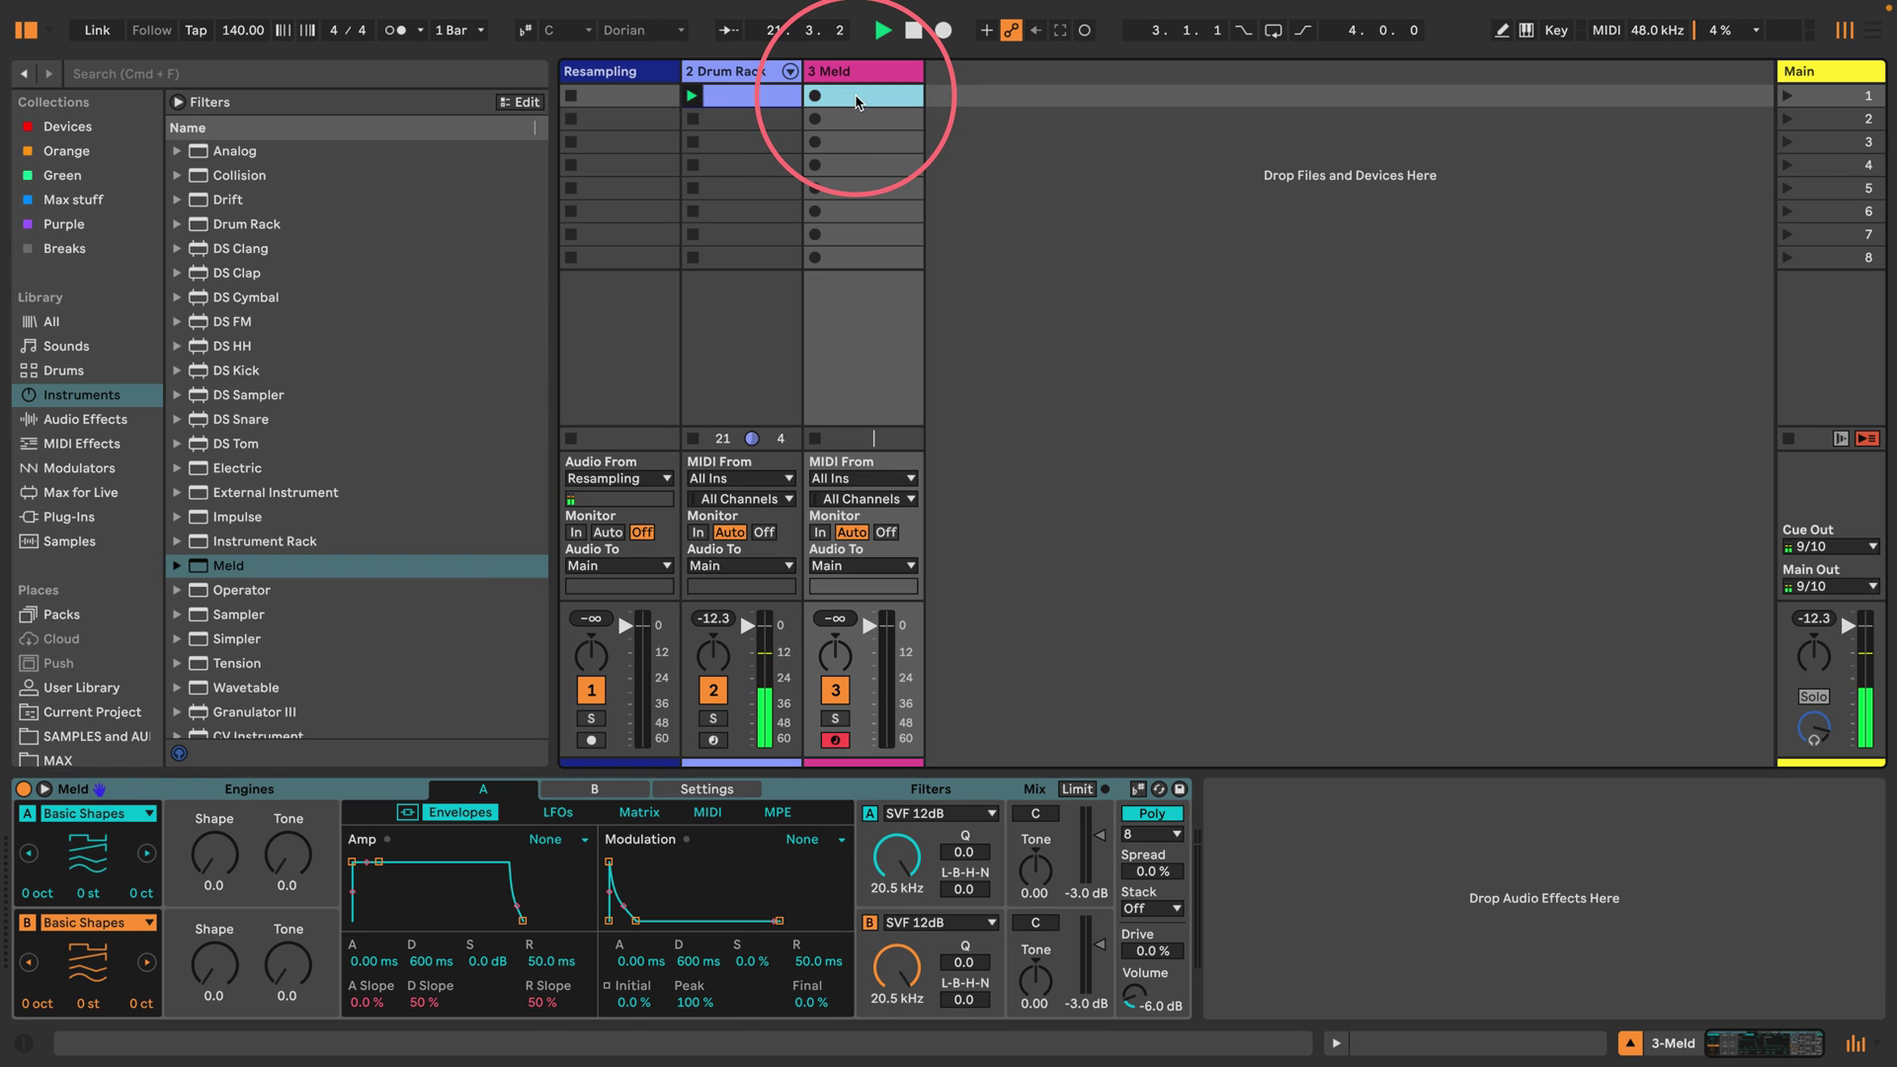
Create a clip in the Meld track's first slot with a loop length of 8 bars and a fixed 1 Bar grid.
double_click(858, 99)
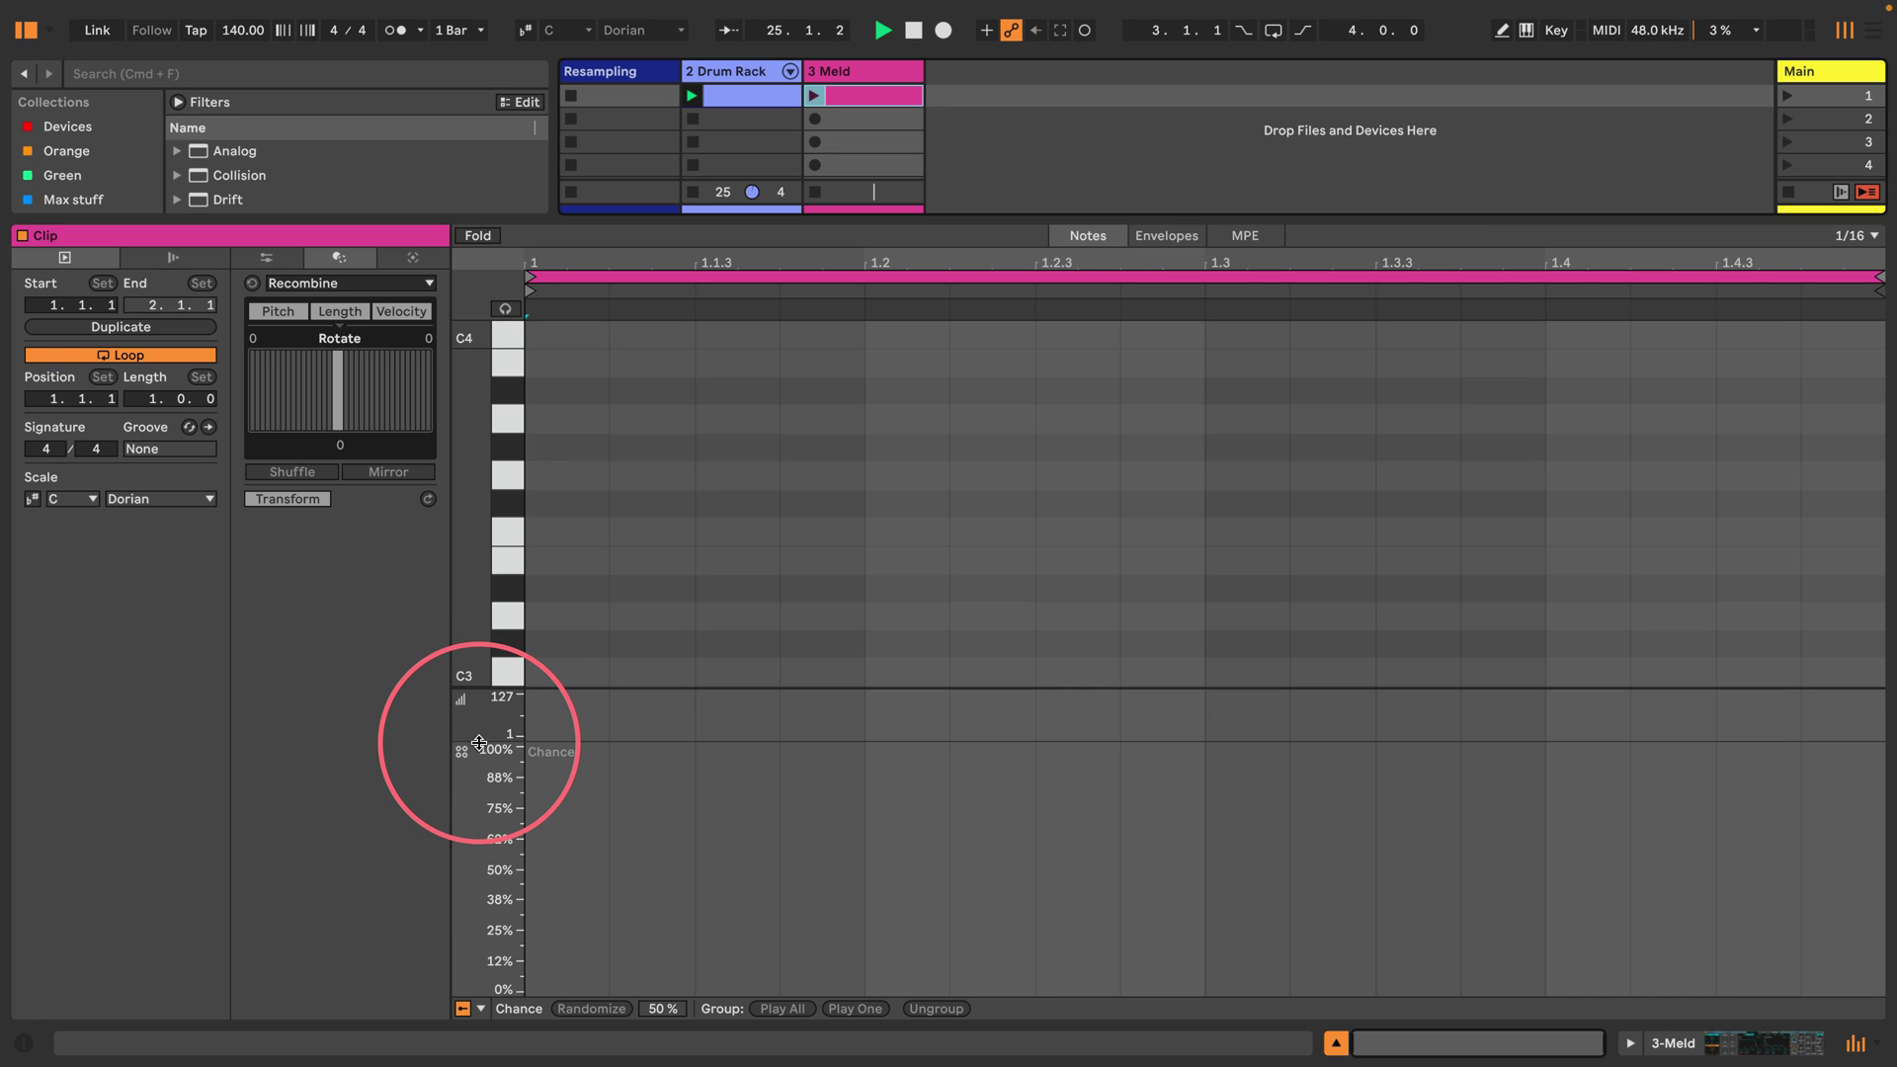
left_click_drag(484, 743, 494, 939)
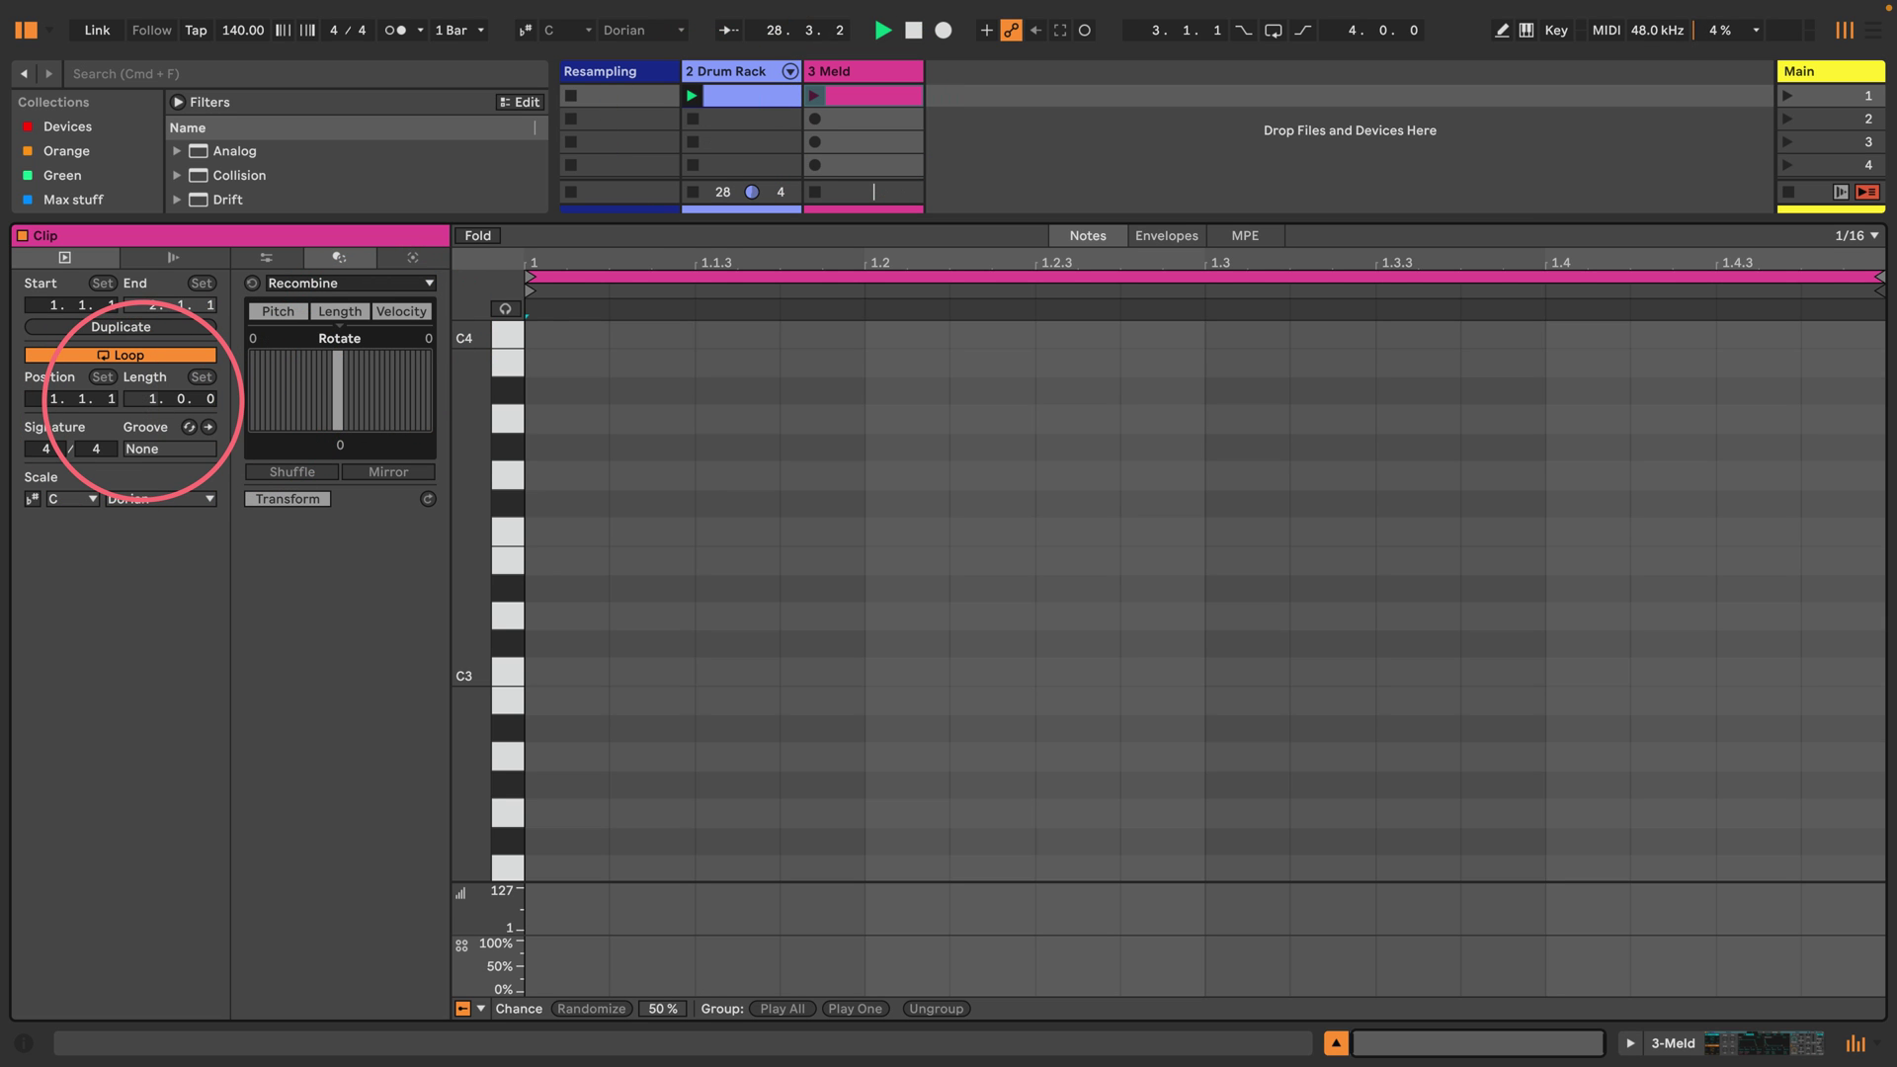
left_click_drag(146, 405, 149, 408)
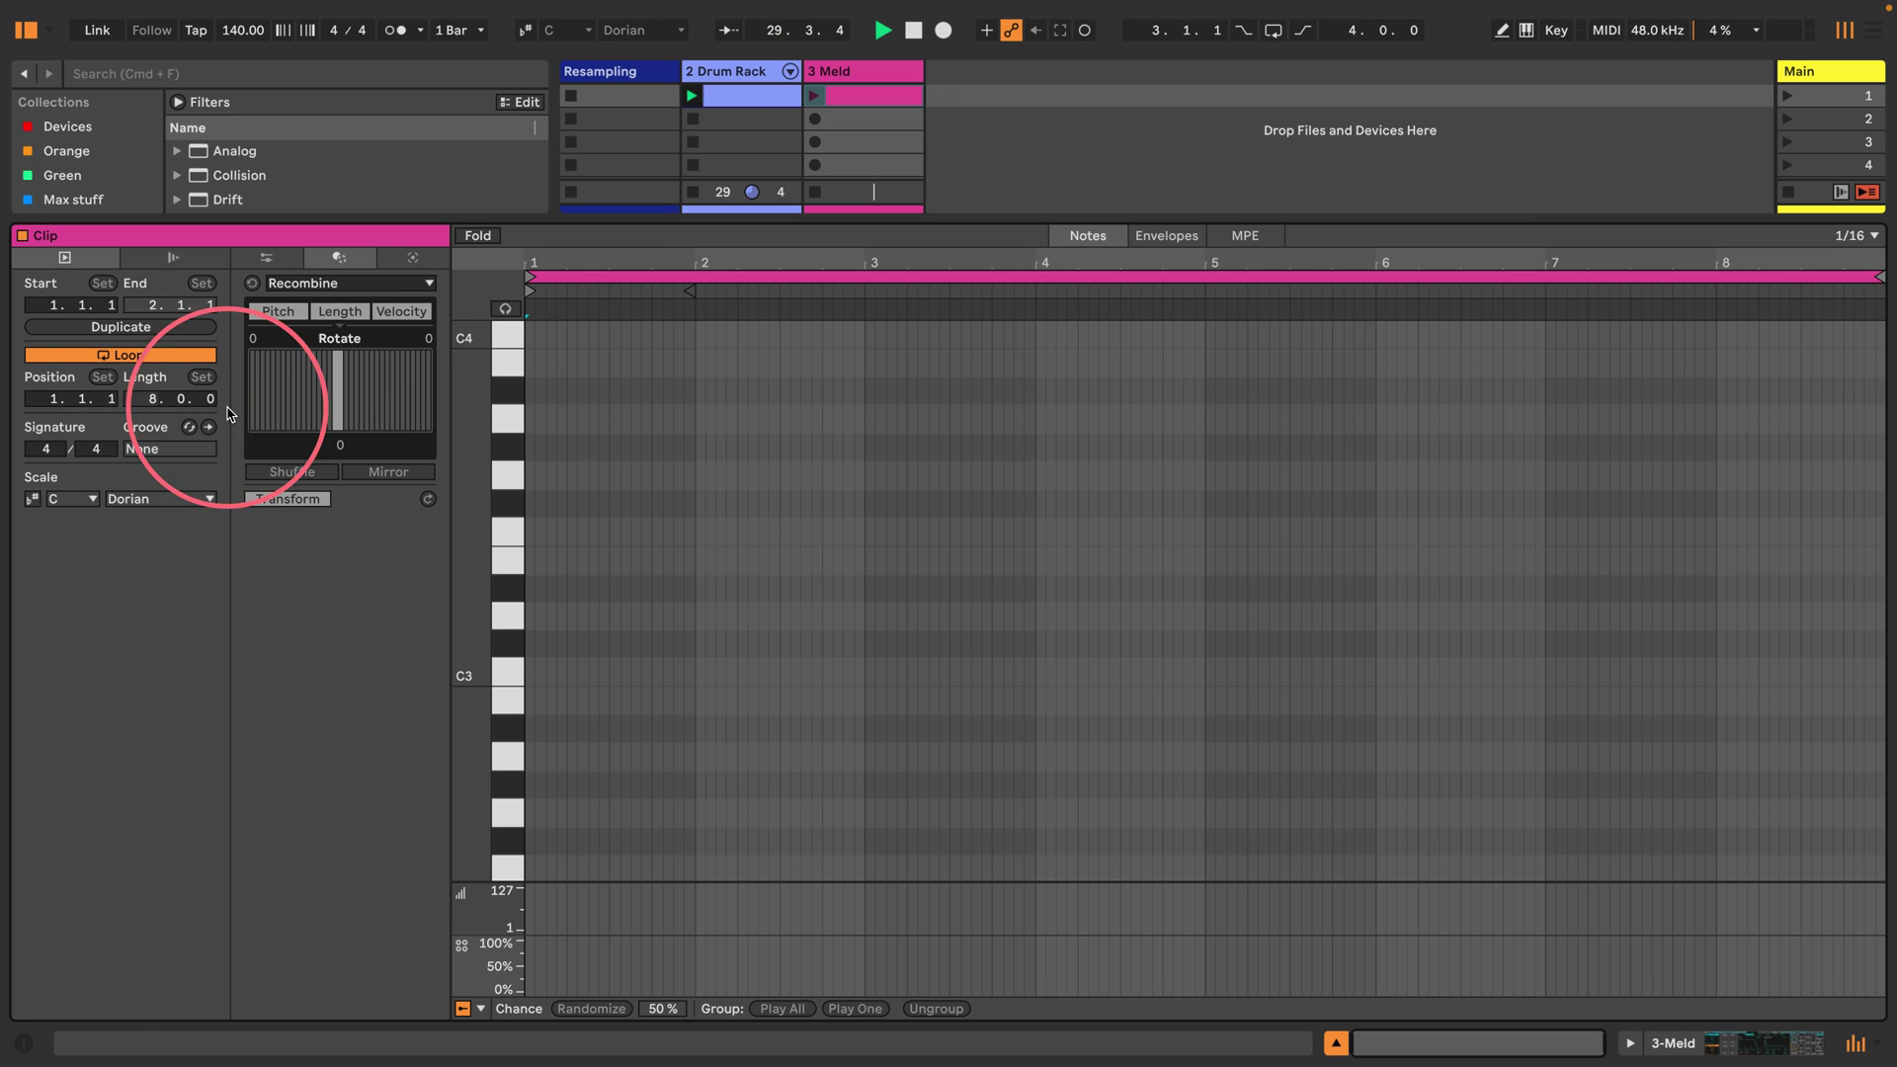
right_click(605, 440)
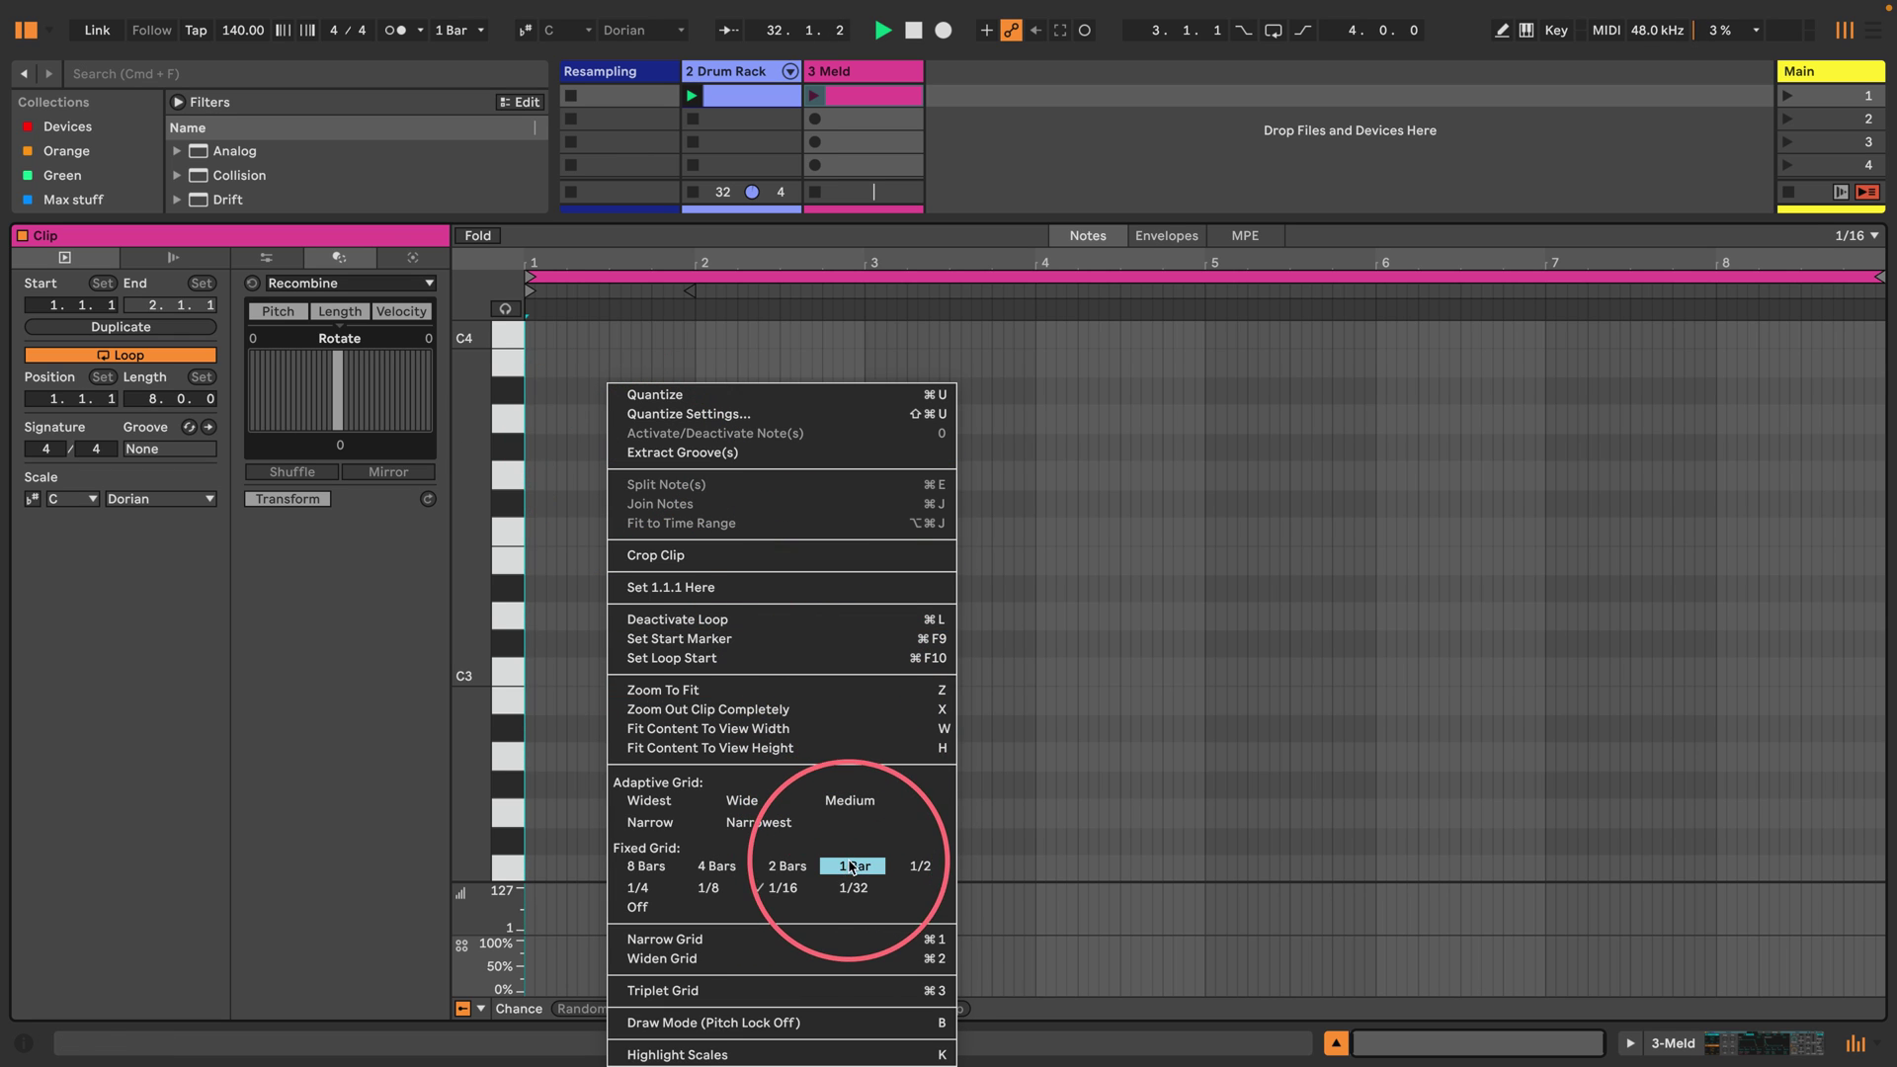
left_click(851, 866)
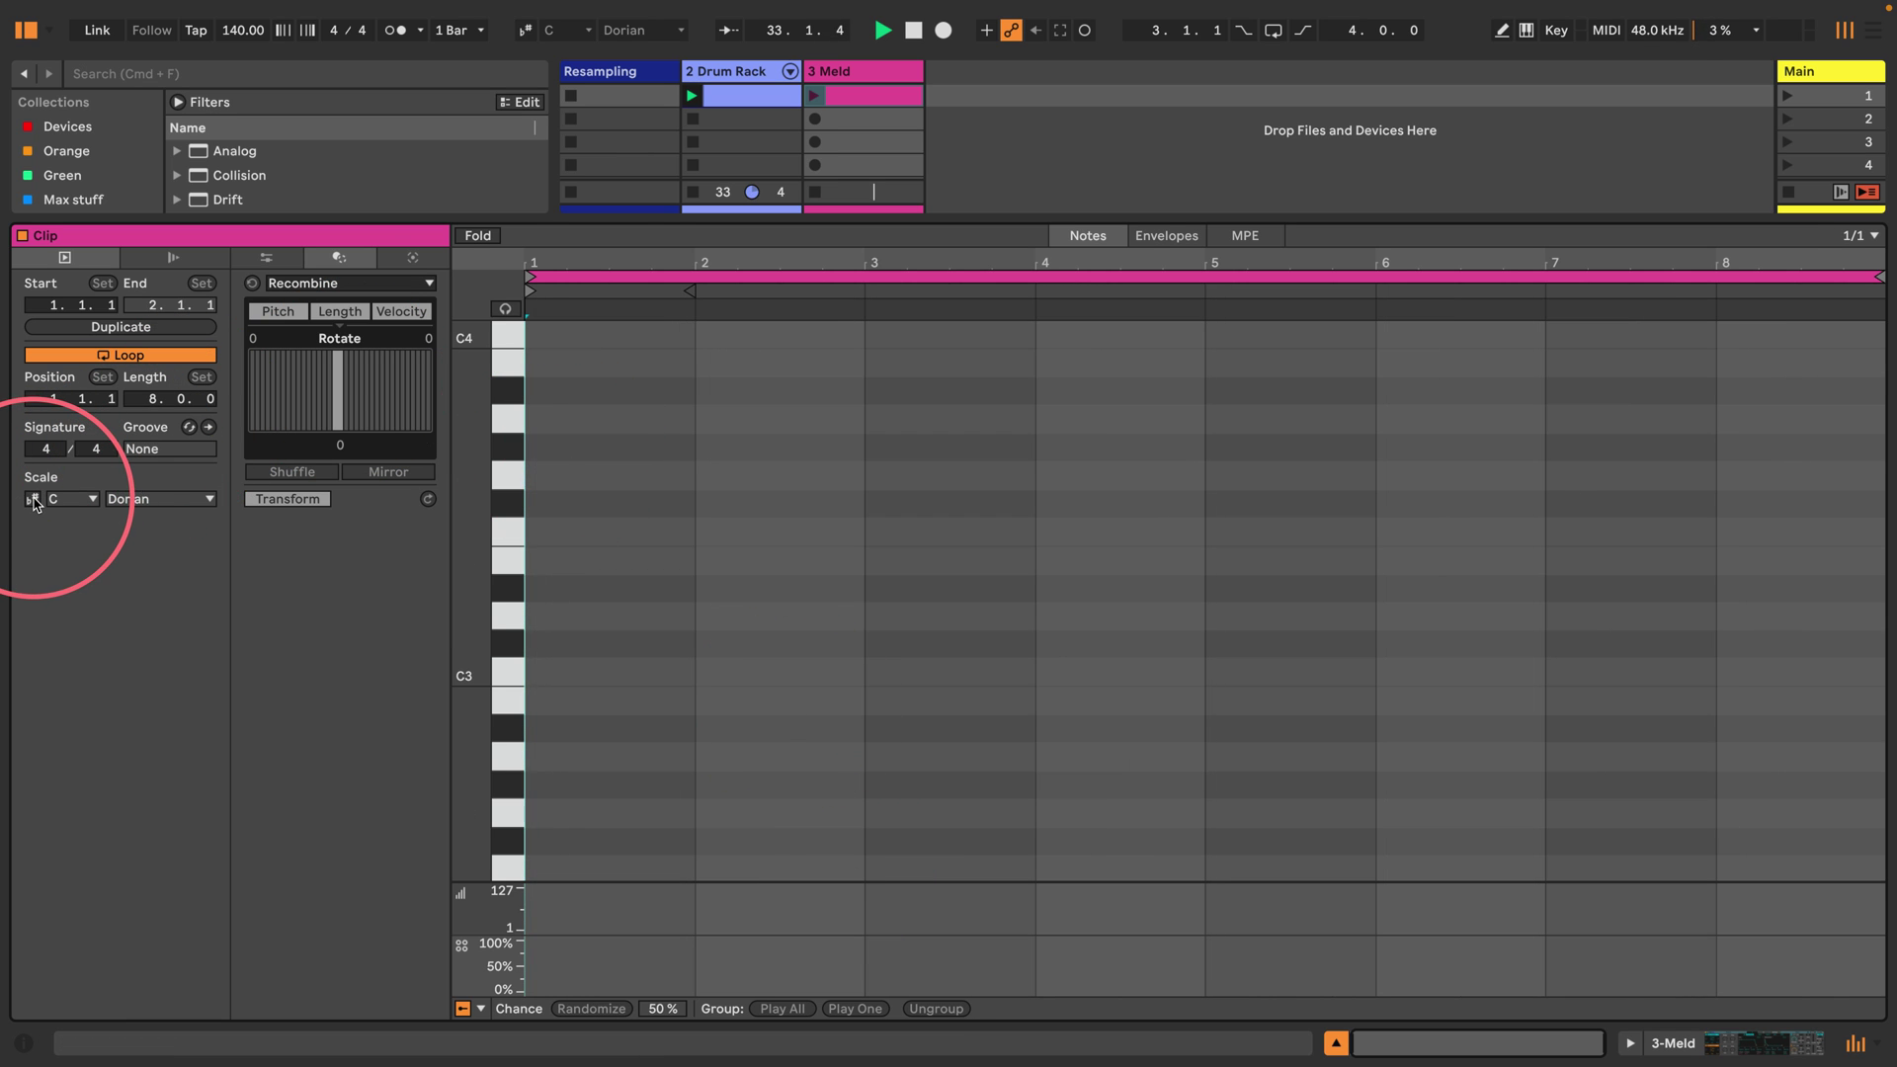
Activate the C Dorian scale for the clip, show only its scale notes, and check the available MIDI transformations.
left_click(33, 501)
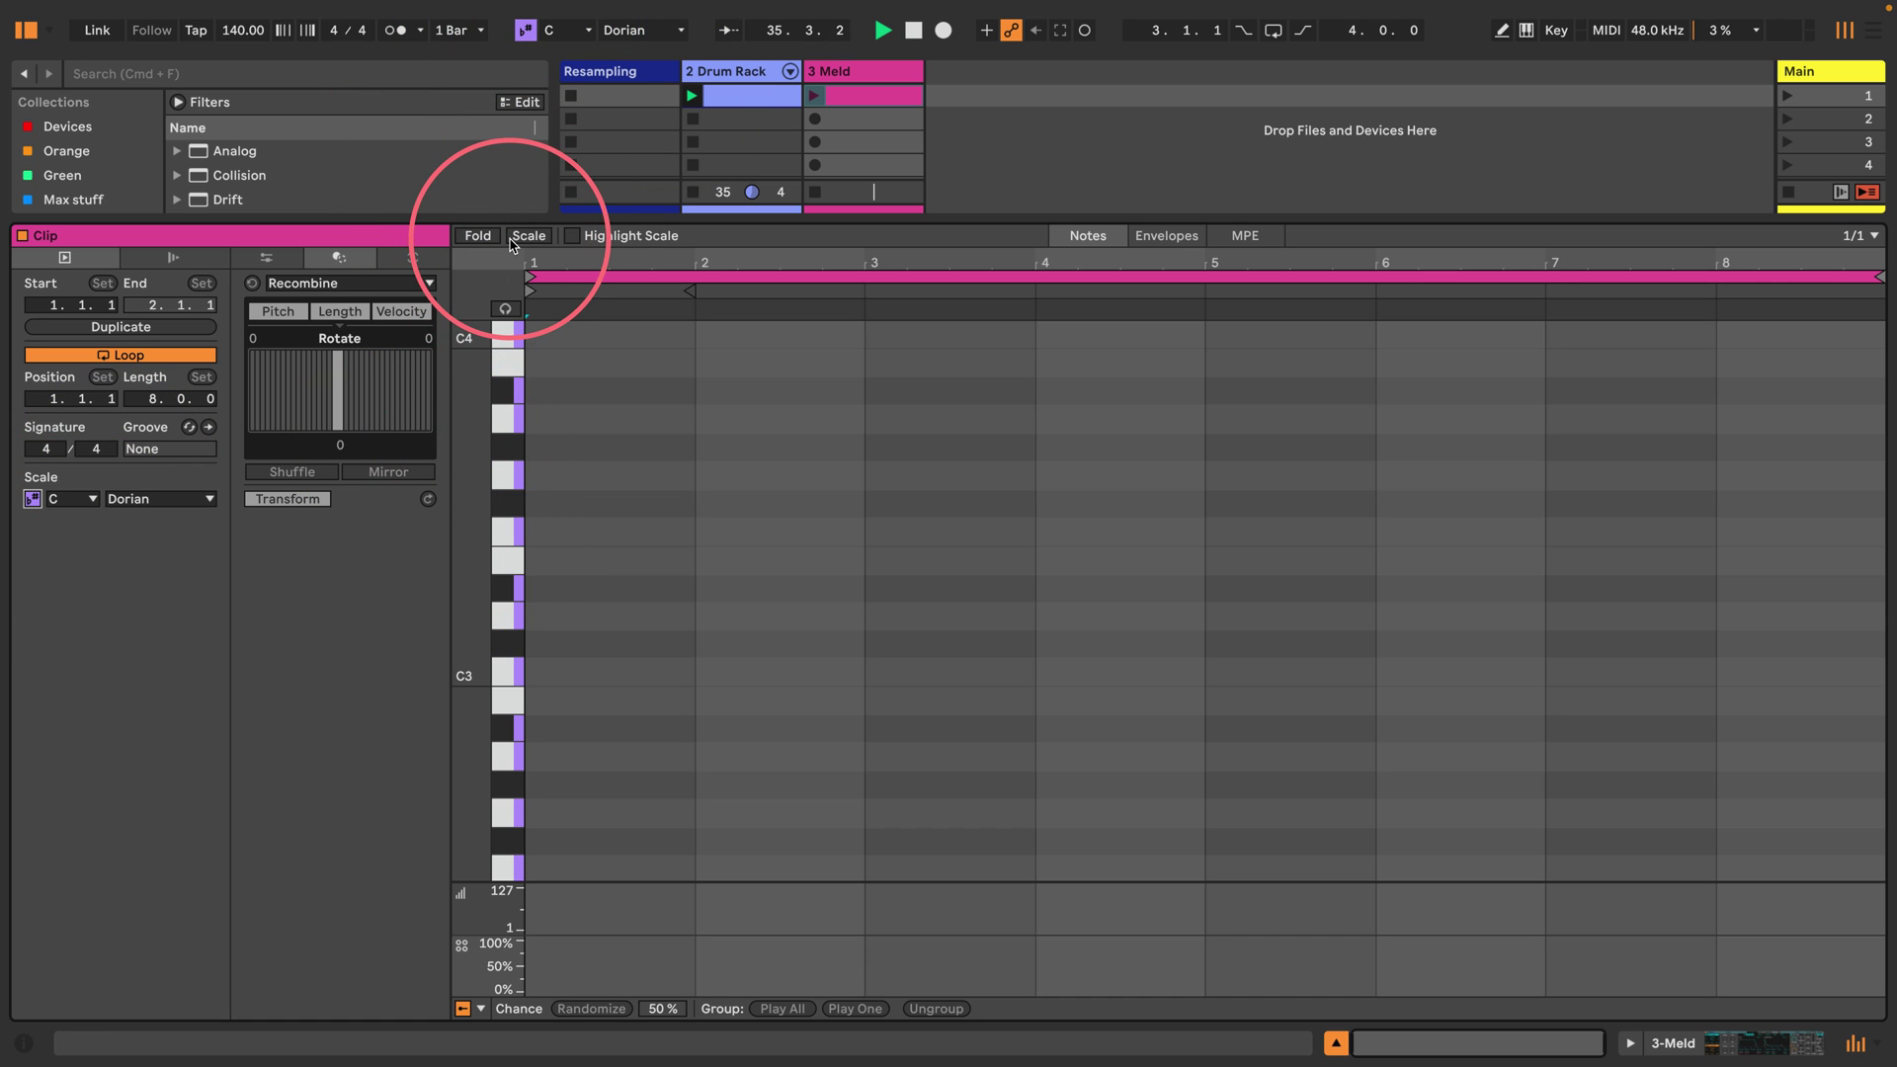
left_click(514, 241)
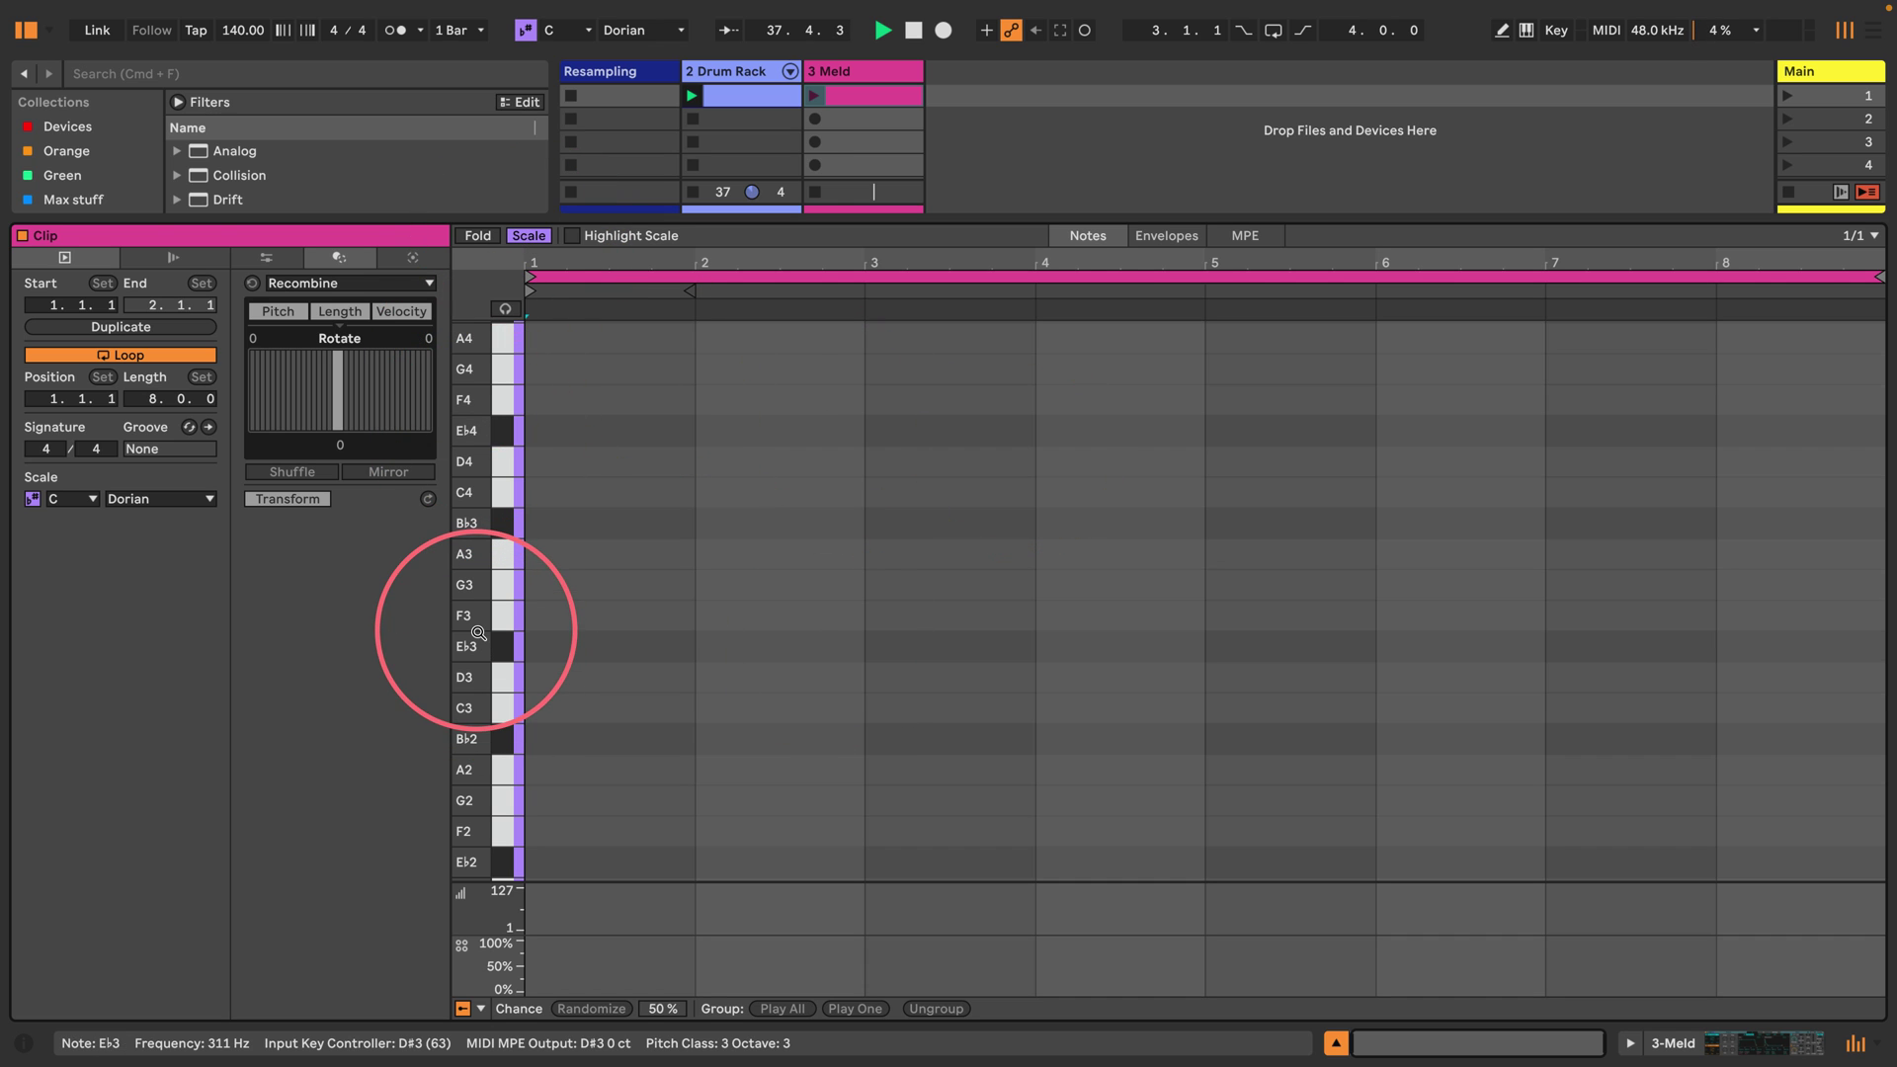
left_click(355, 287)
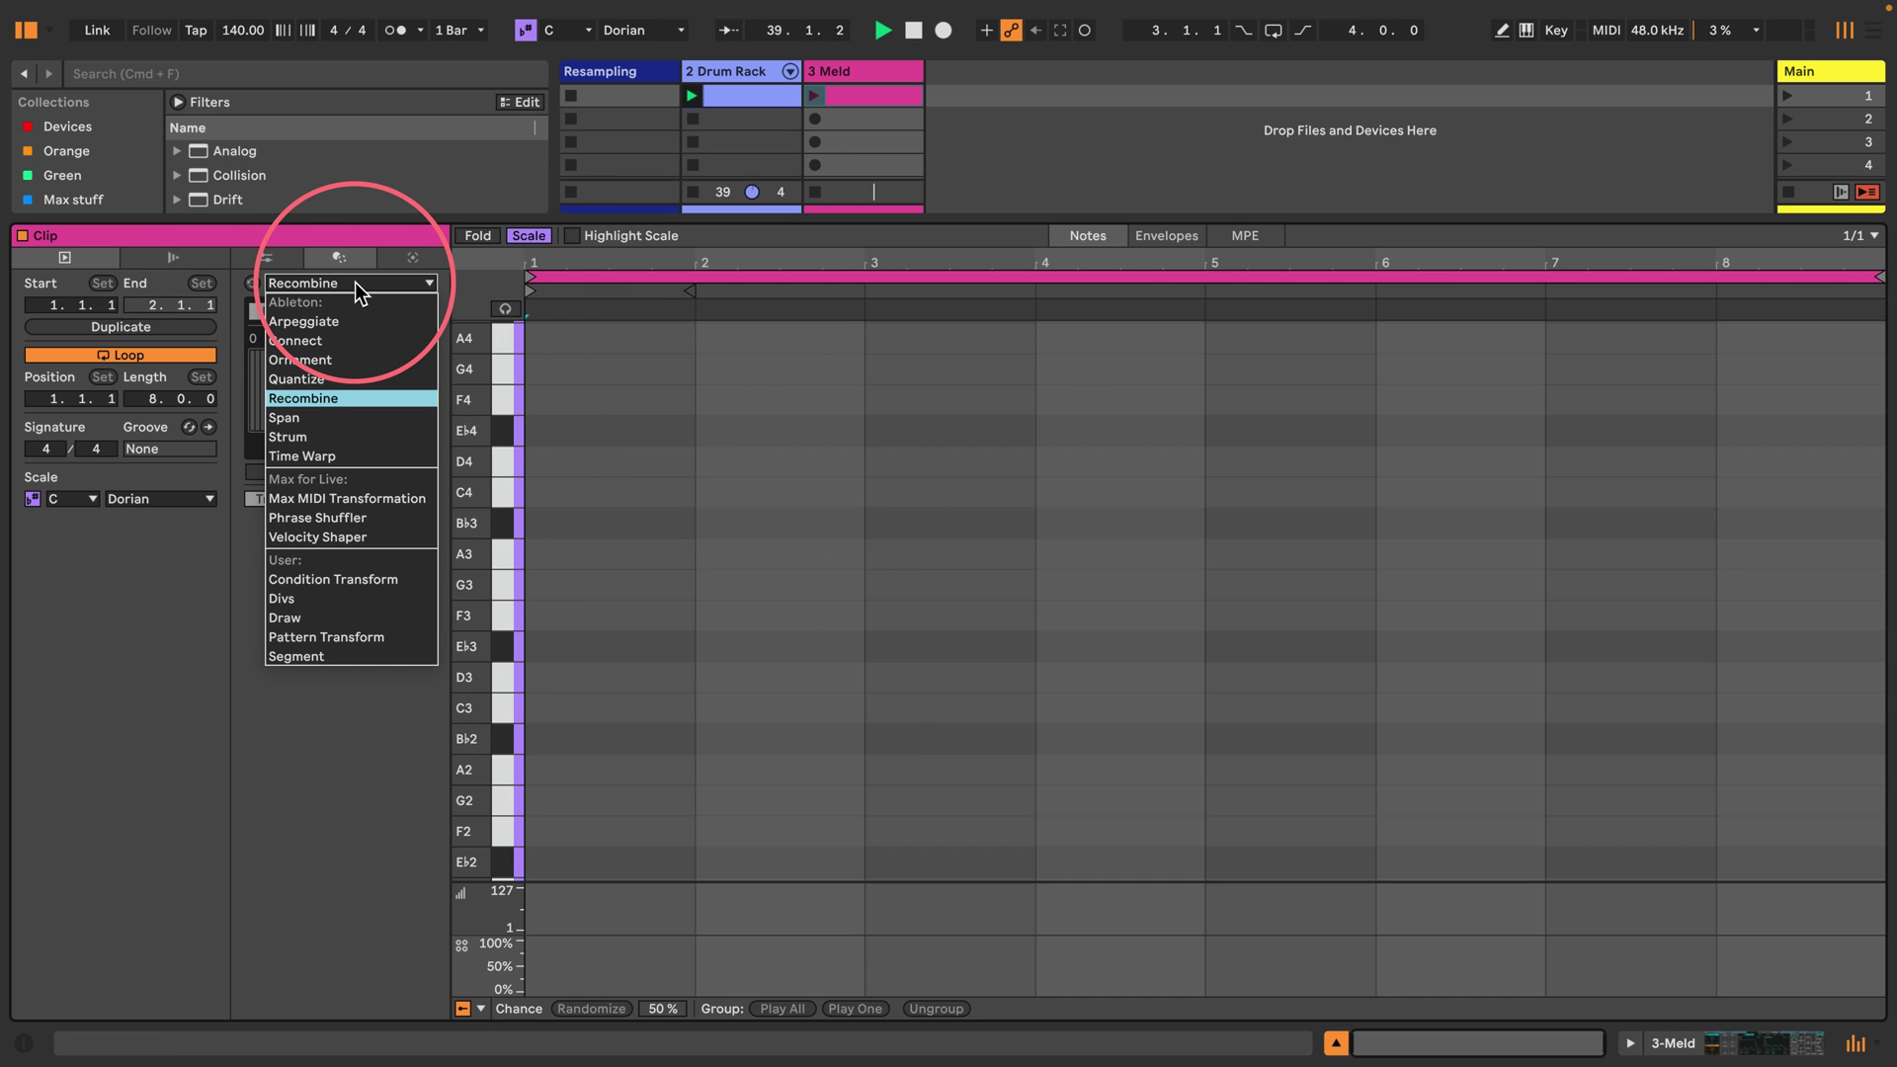
left_click(357, 286)
Generate one-bar notes in the Meld clip with the Seed generator, using a pitch range of C1 to D2.
left_click(413, 257)
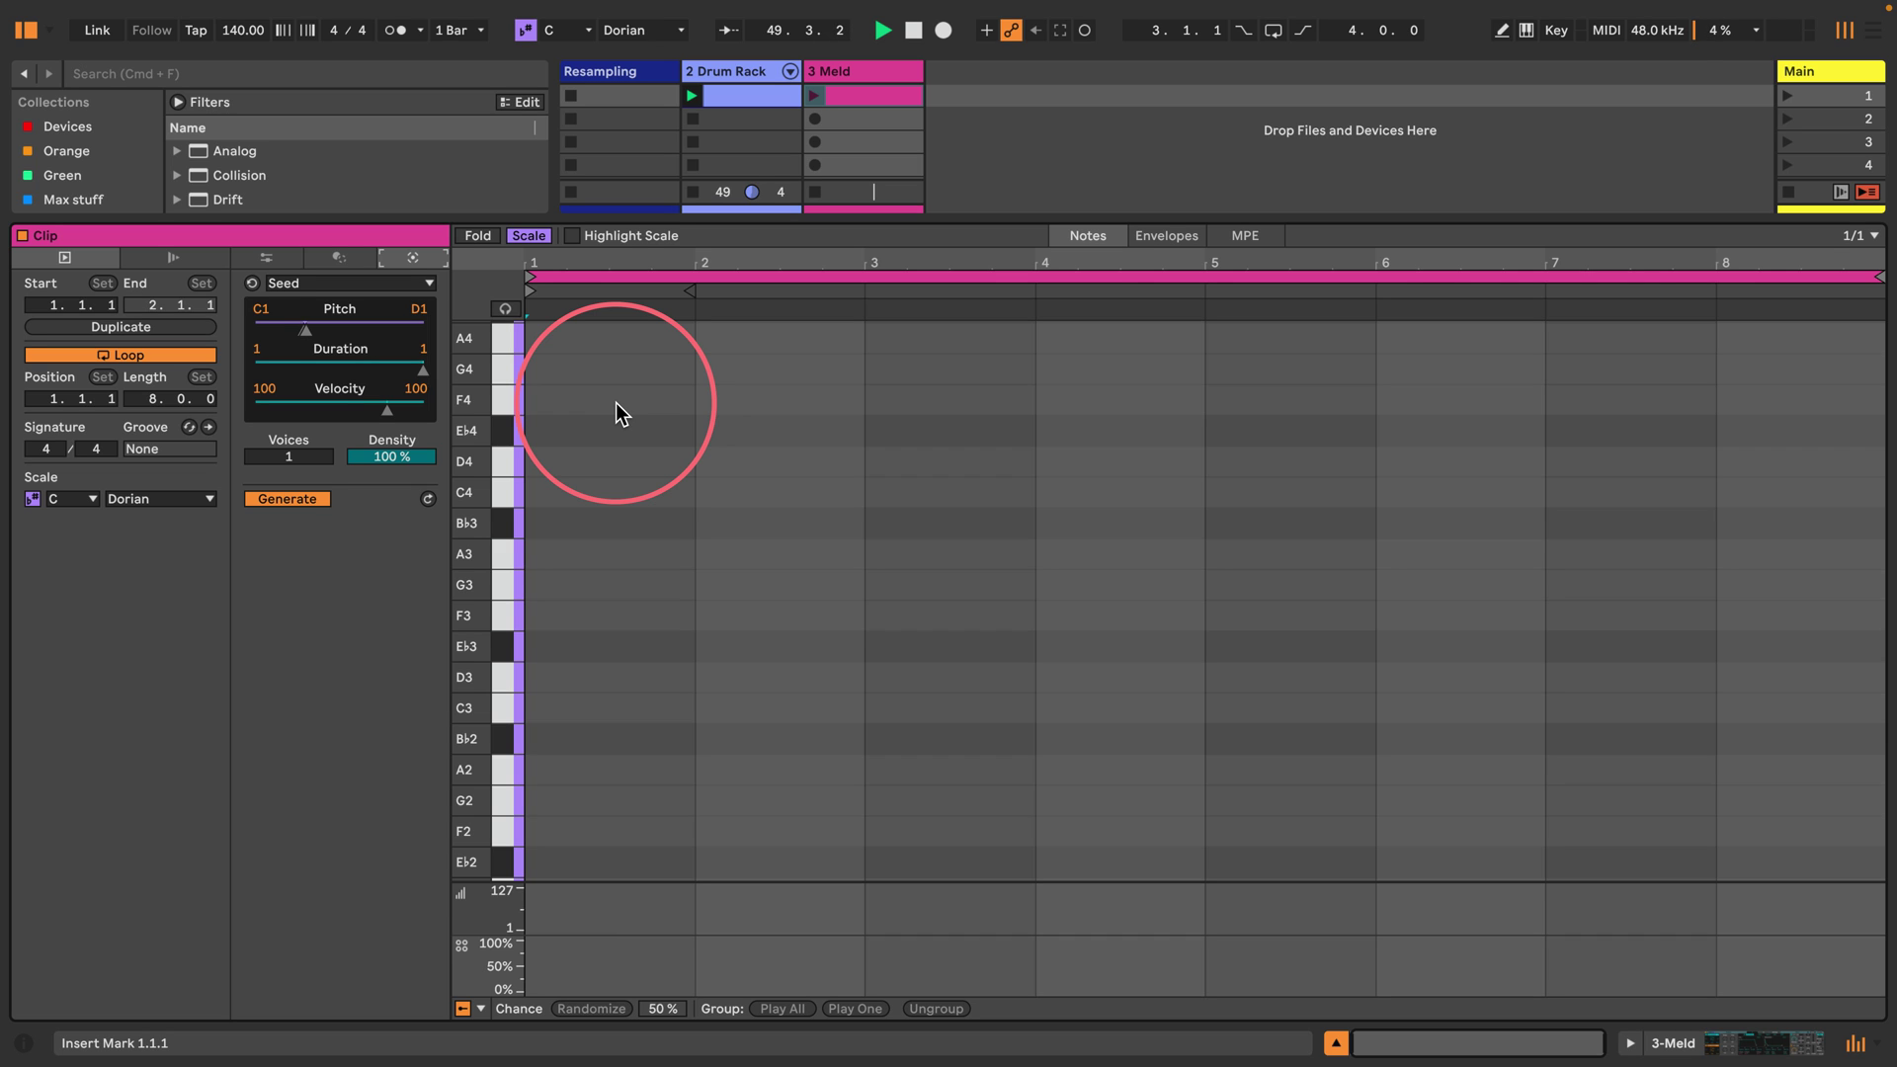
left_click(306, 336)
key("Up")
key("Up")
key("Up")
key("Up")
key("Up")
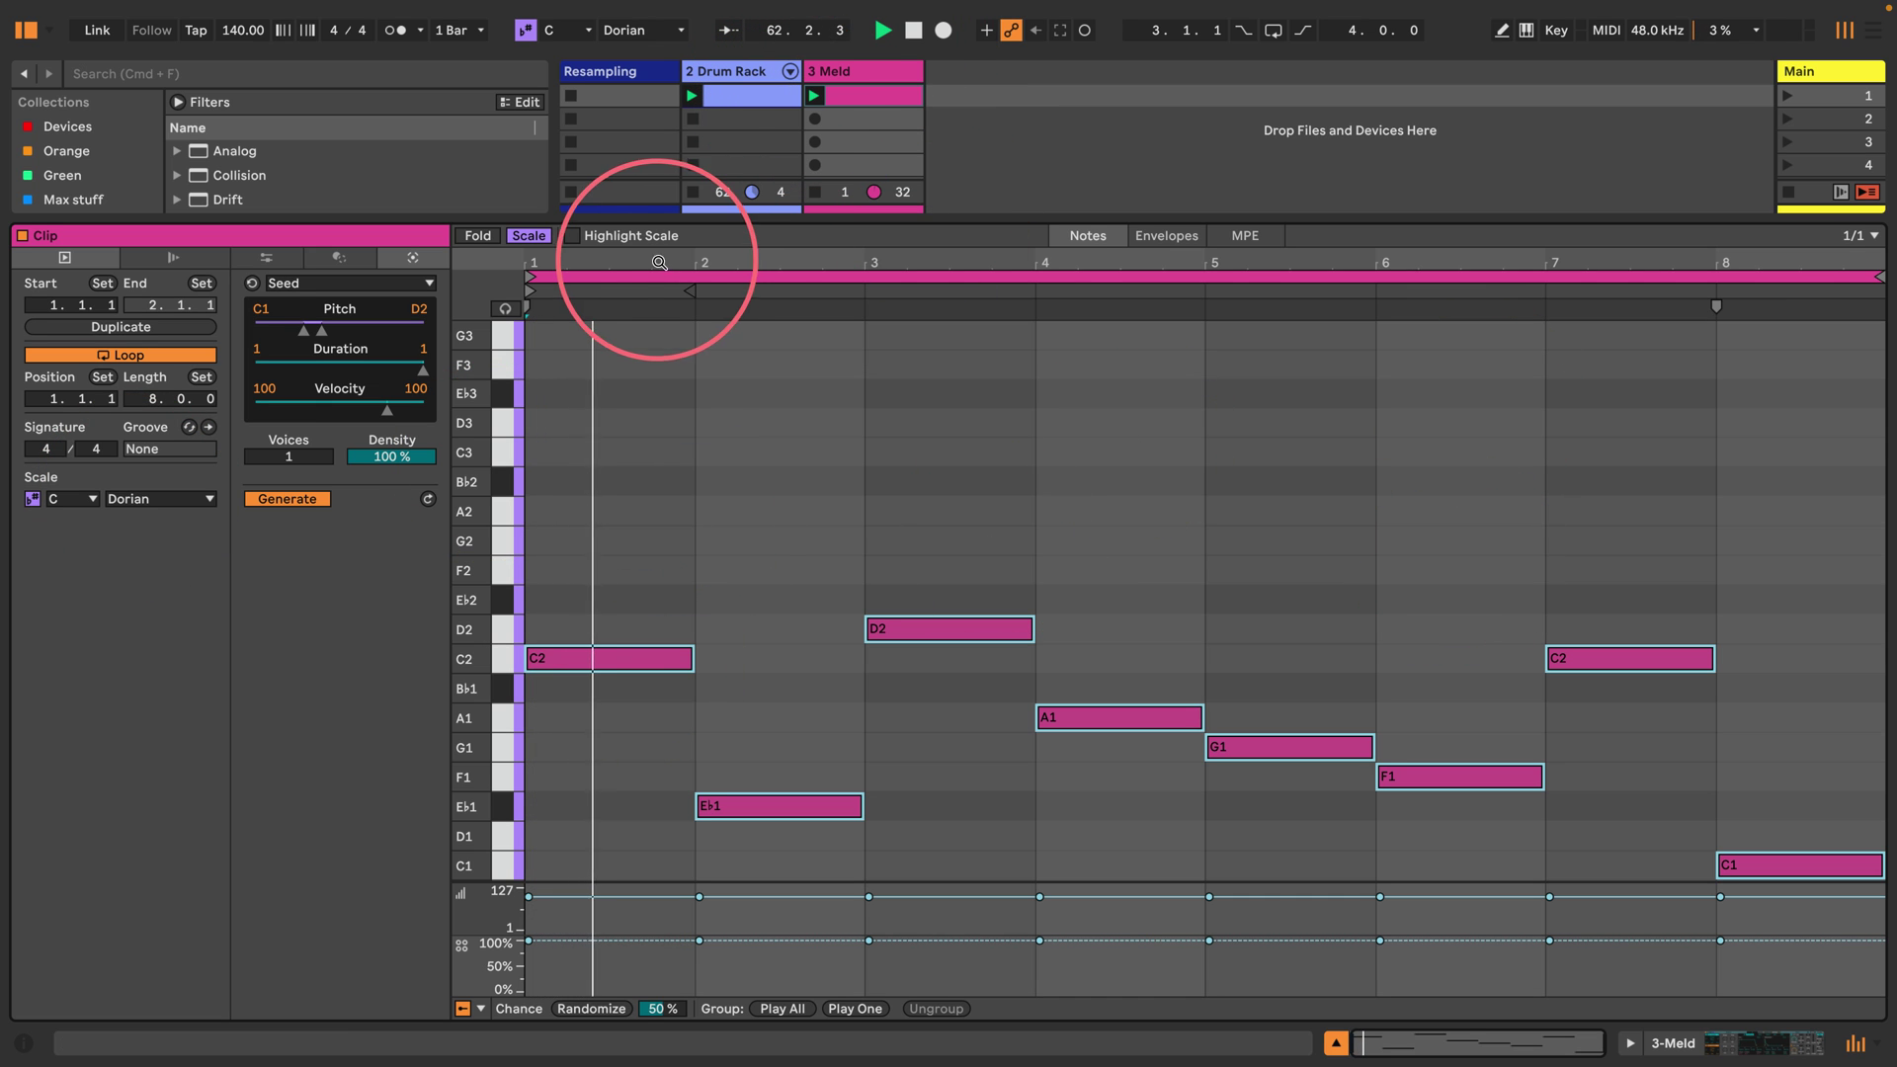
Mute the Drum Rack track and regenerate the Meld clip's notes with the current Seed settings.
left_click_drag(625, 217, 593, 800)
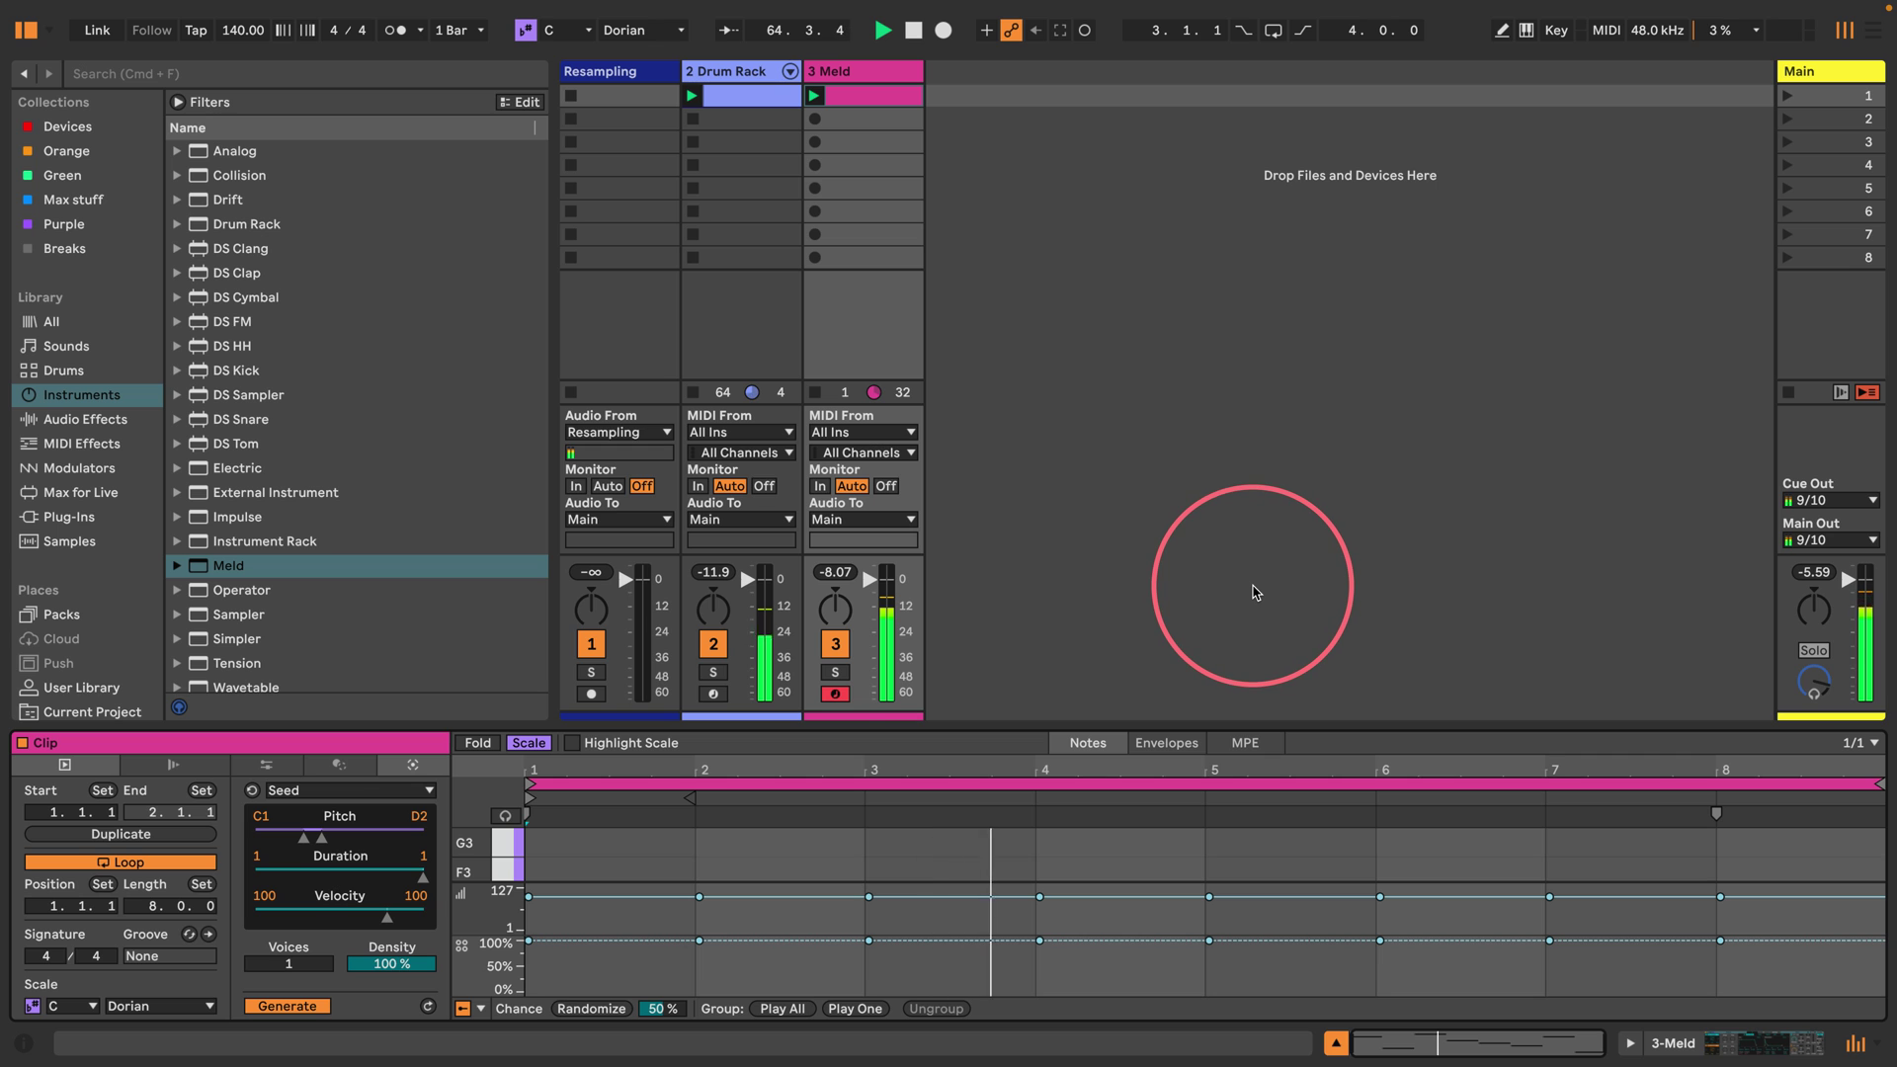
left_click(707, 657)
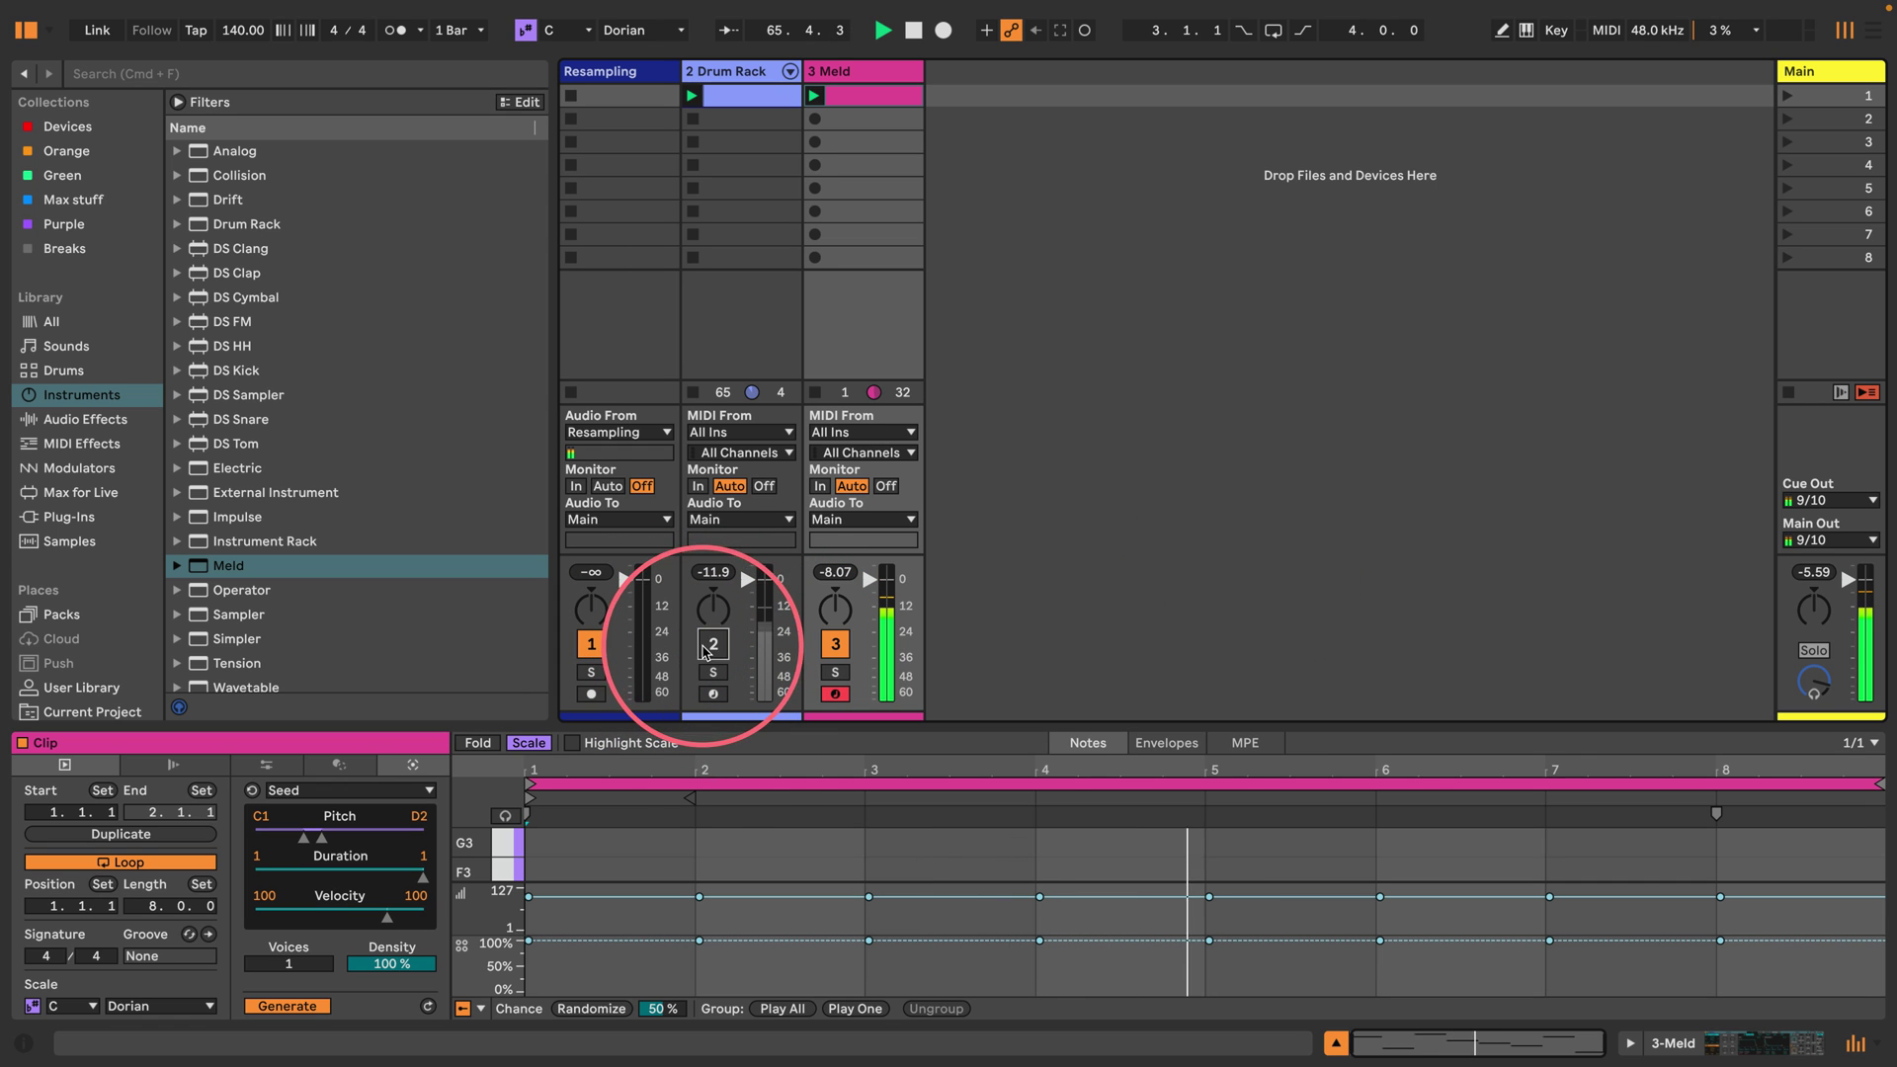
left_click_drag(691, 728, 678, 169)
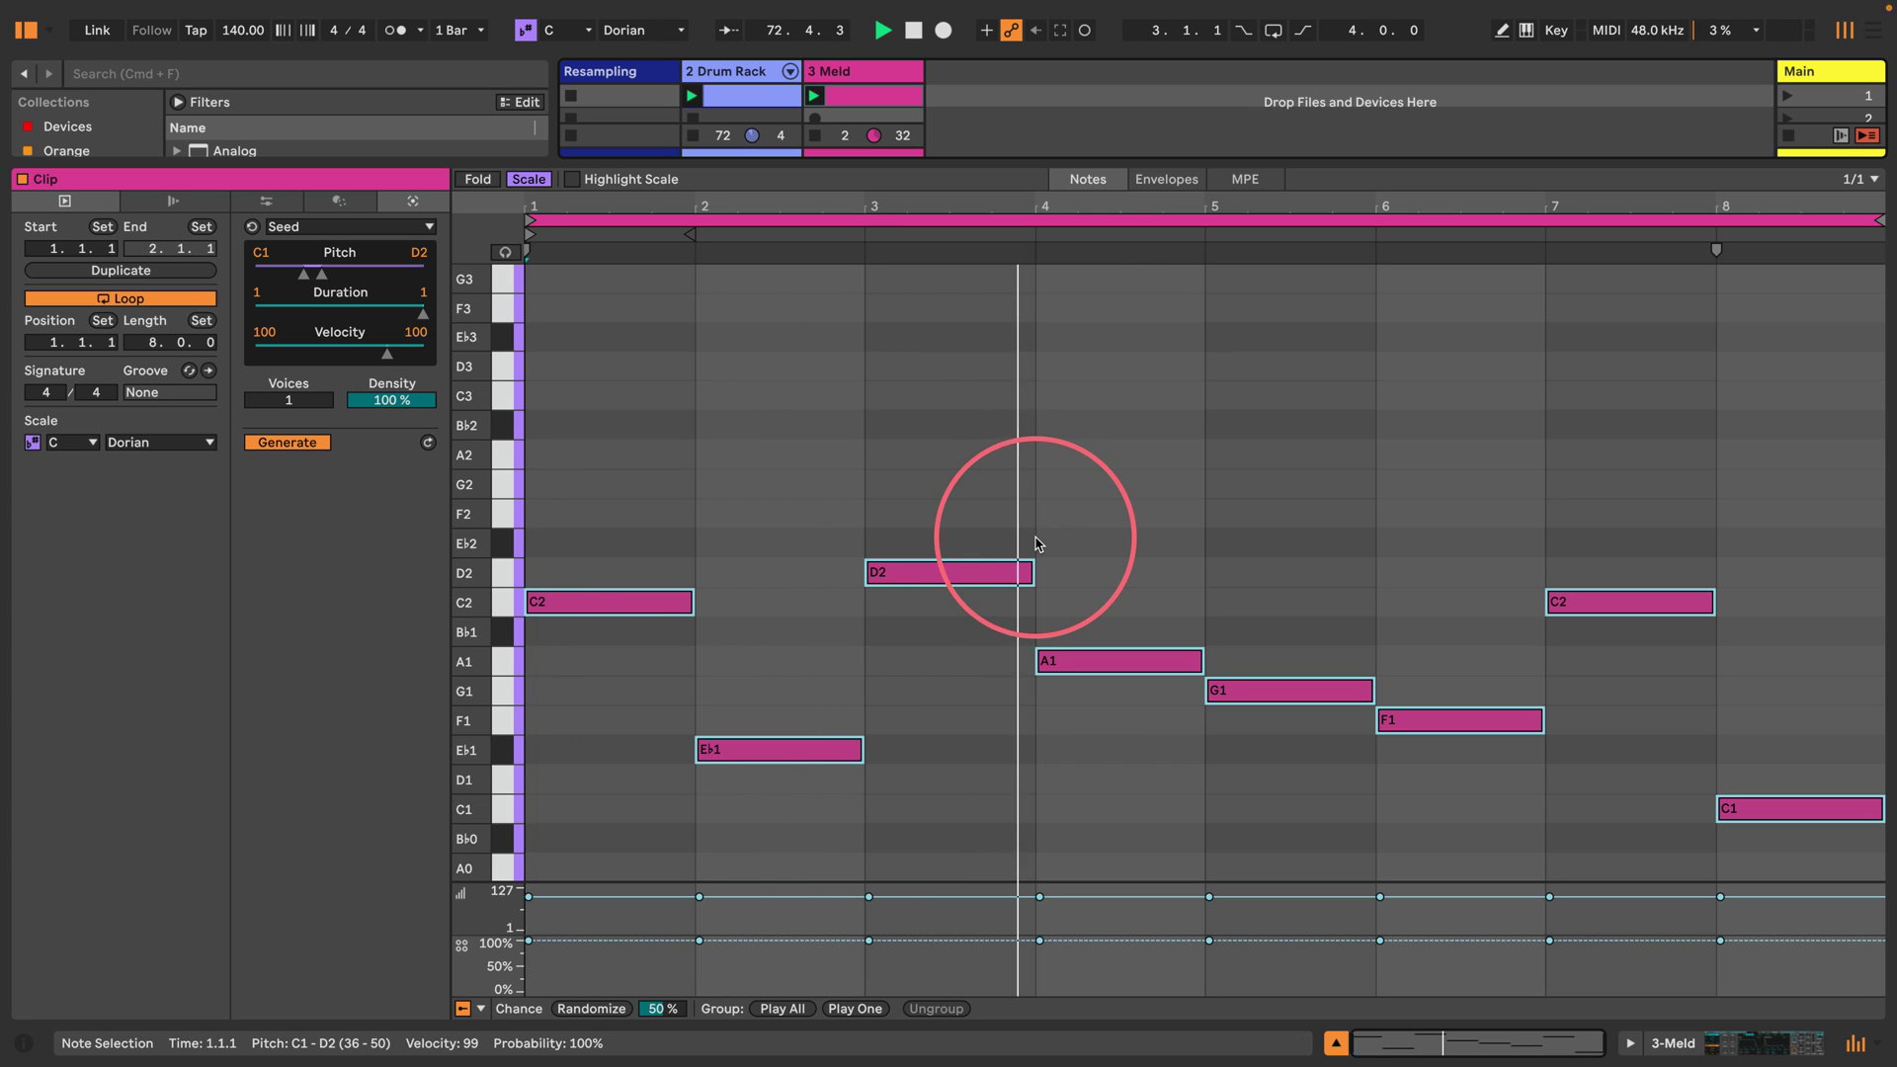
left_click(428, 442)
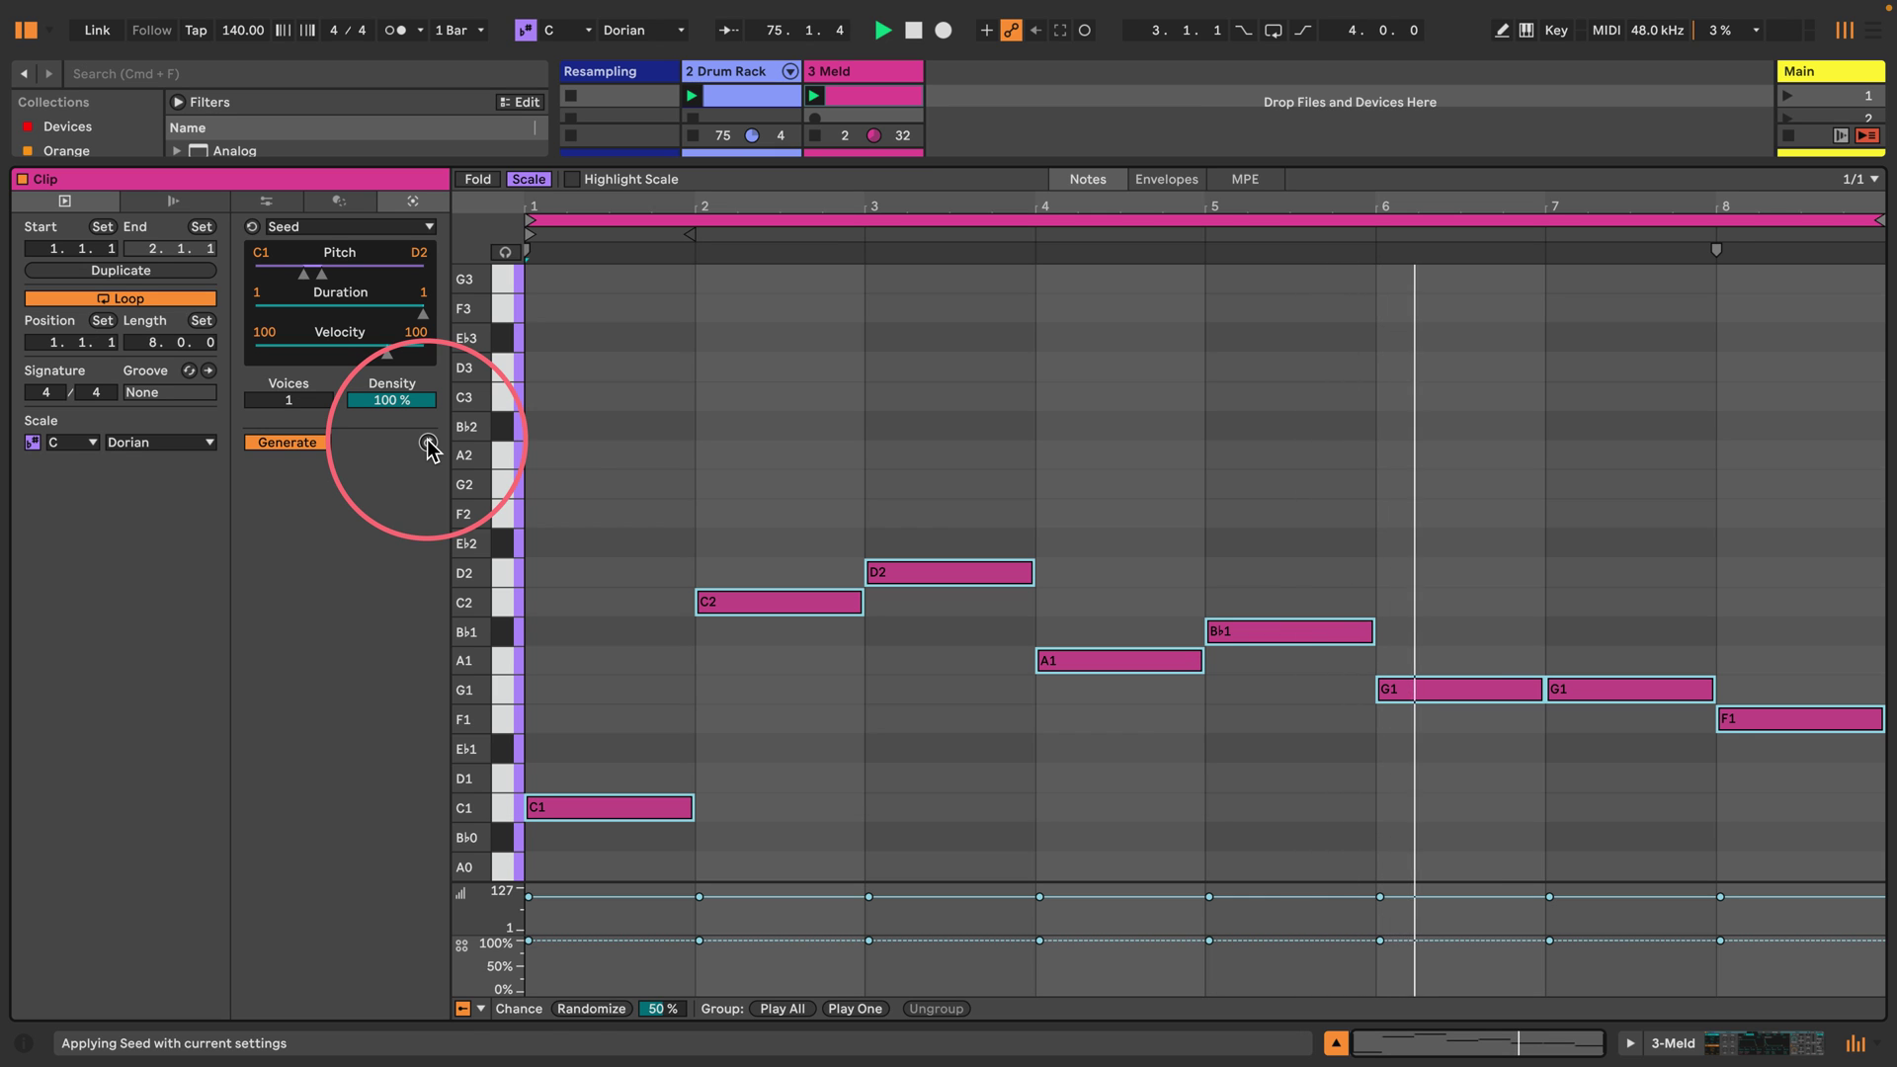
Lower the bar 7 note to F1 and the bar 8 note to Eb1, and raise the bar 2 note to Eb2.
left_click(1600, 689)
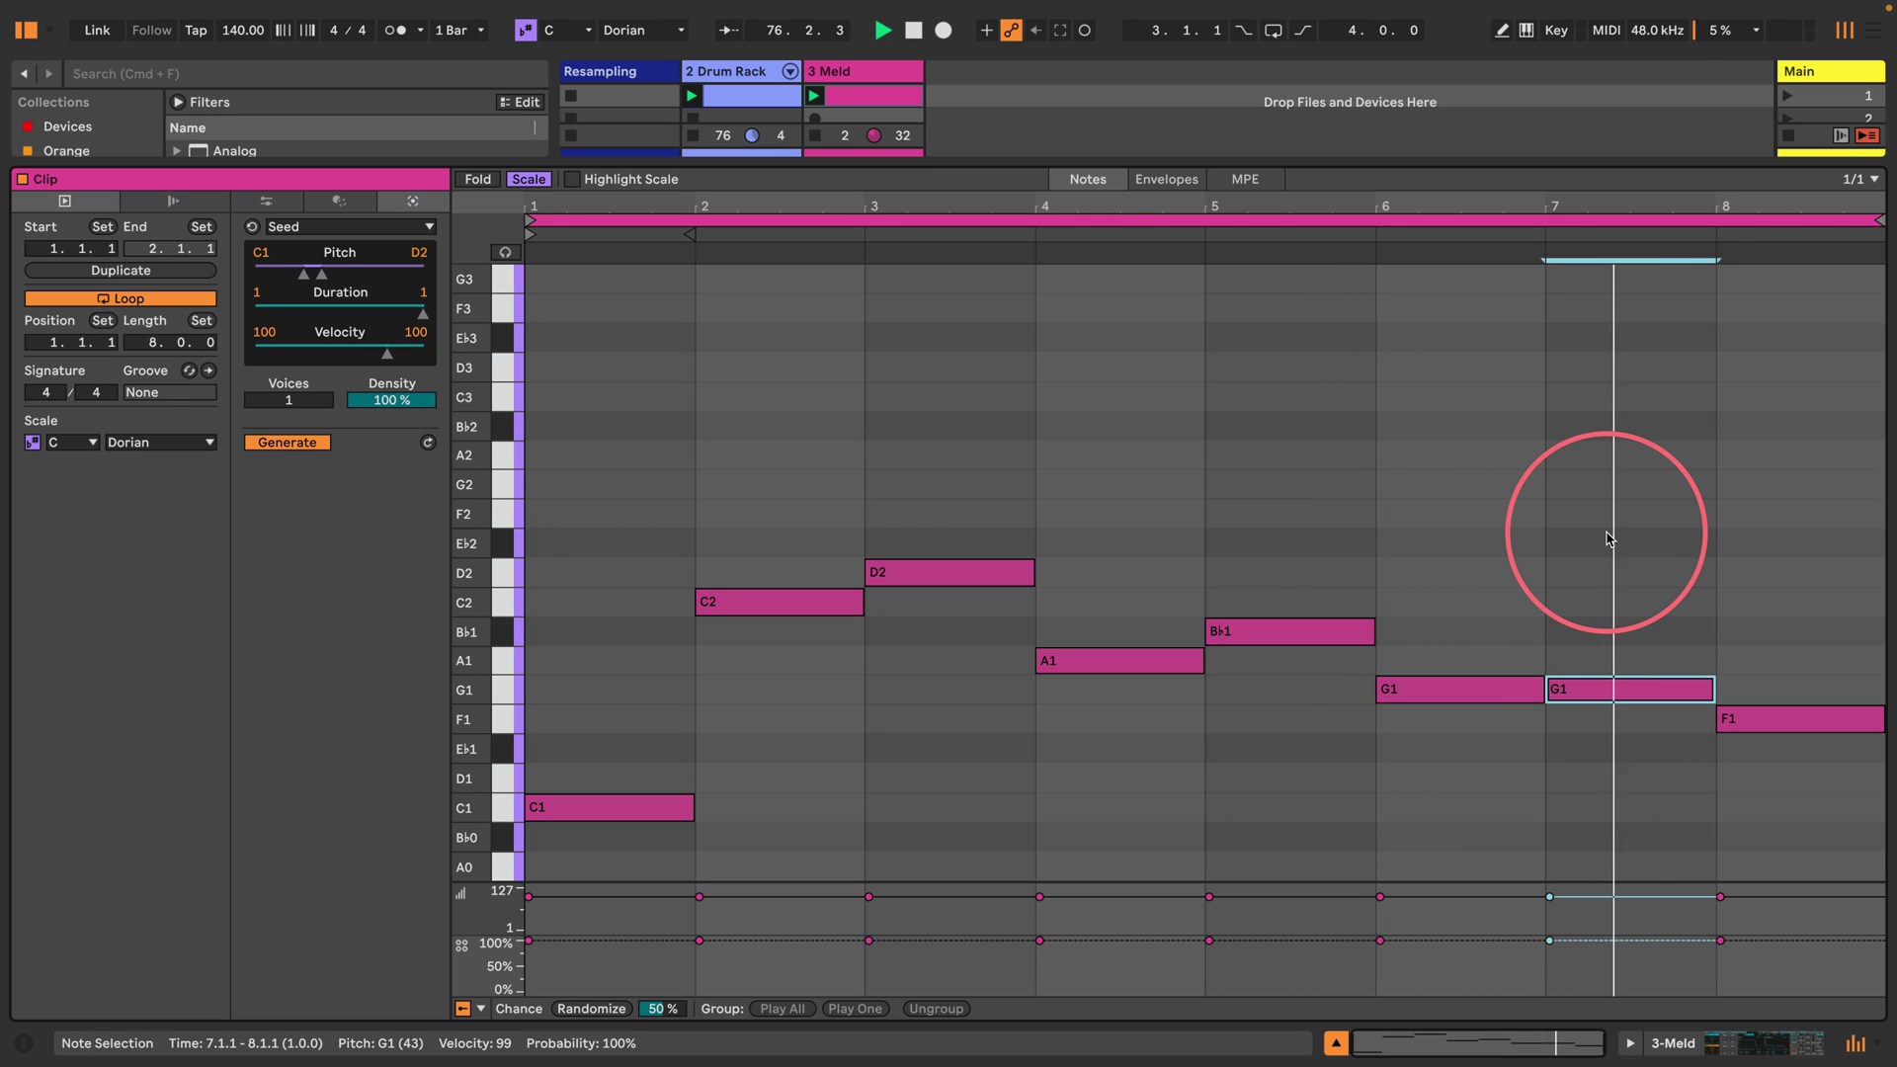
key("Down")
left_click_drag(1775, 800, 1772, 617)
key("Down")
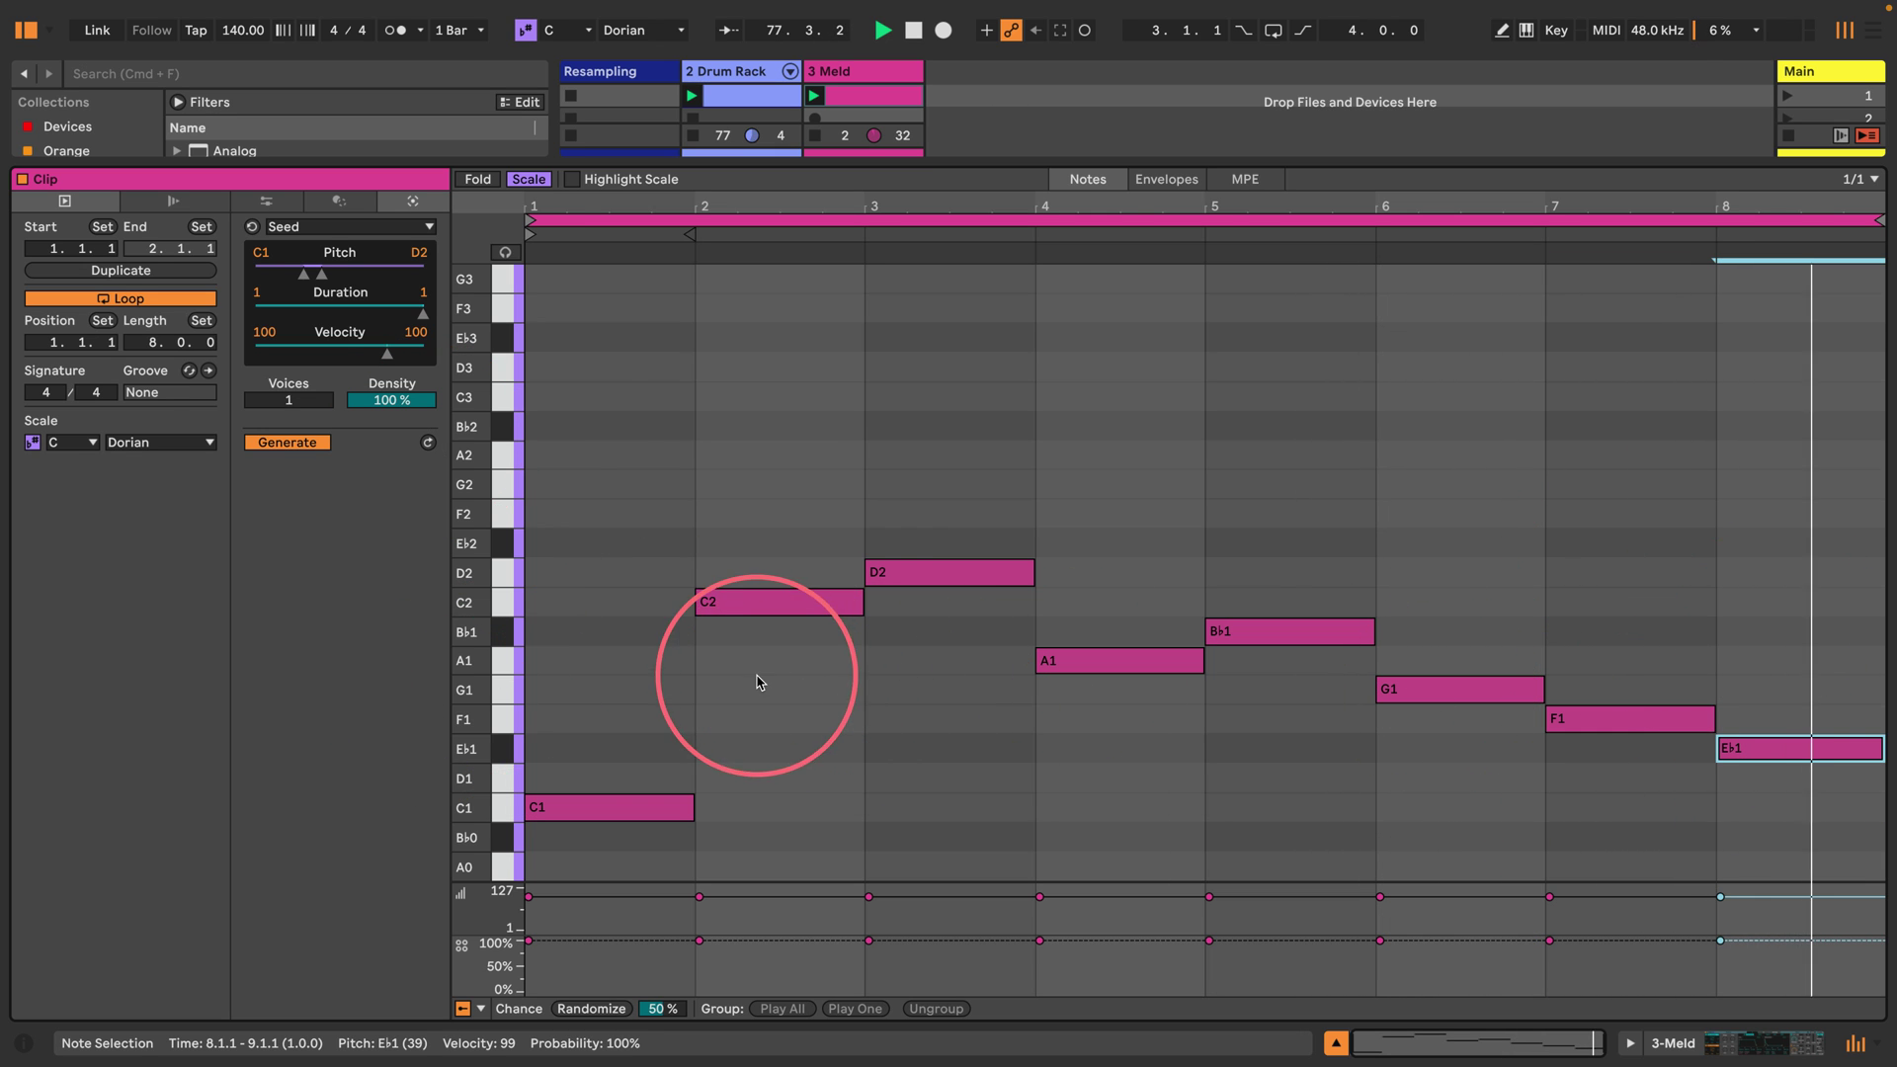
left_click(748, 603)
left_click_drag(744, 556, 741, 542)
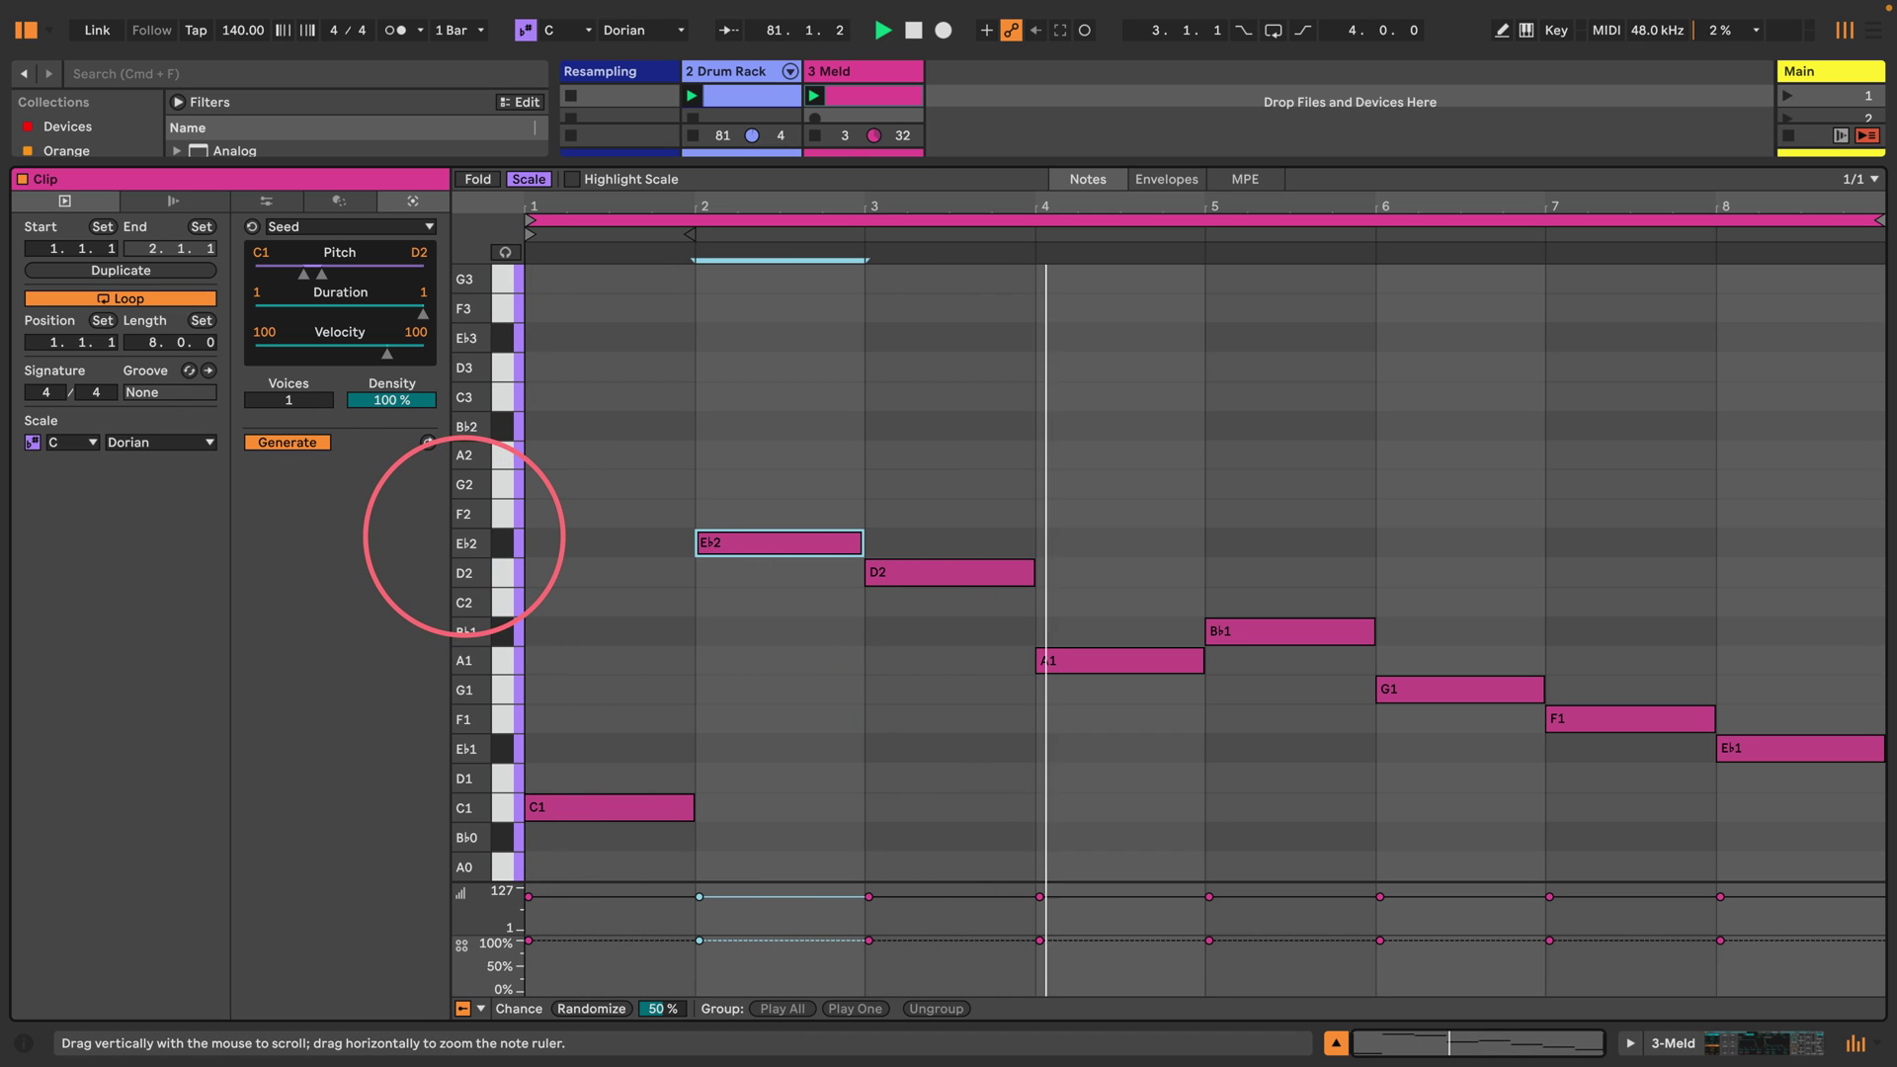
left_click_drag(454, 540, 465, 538)
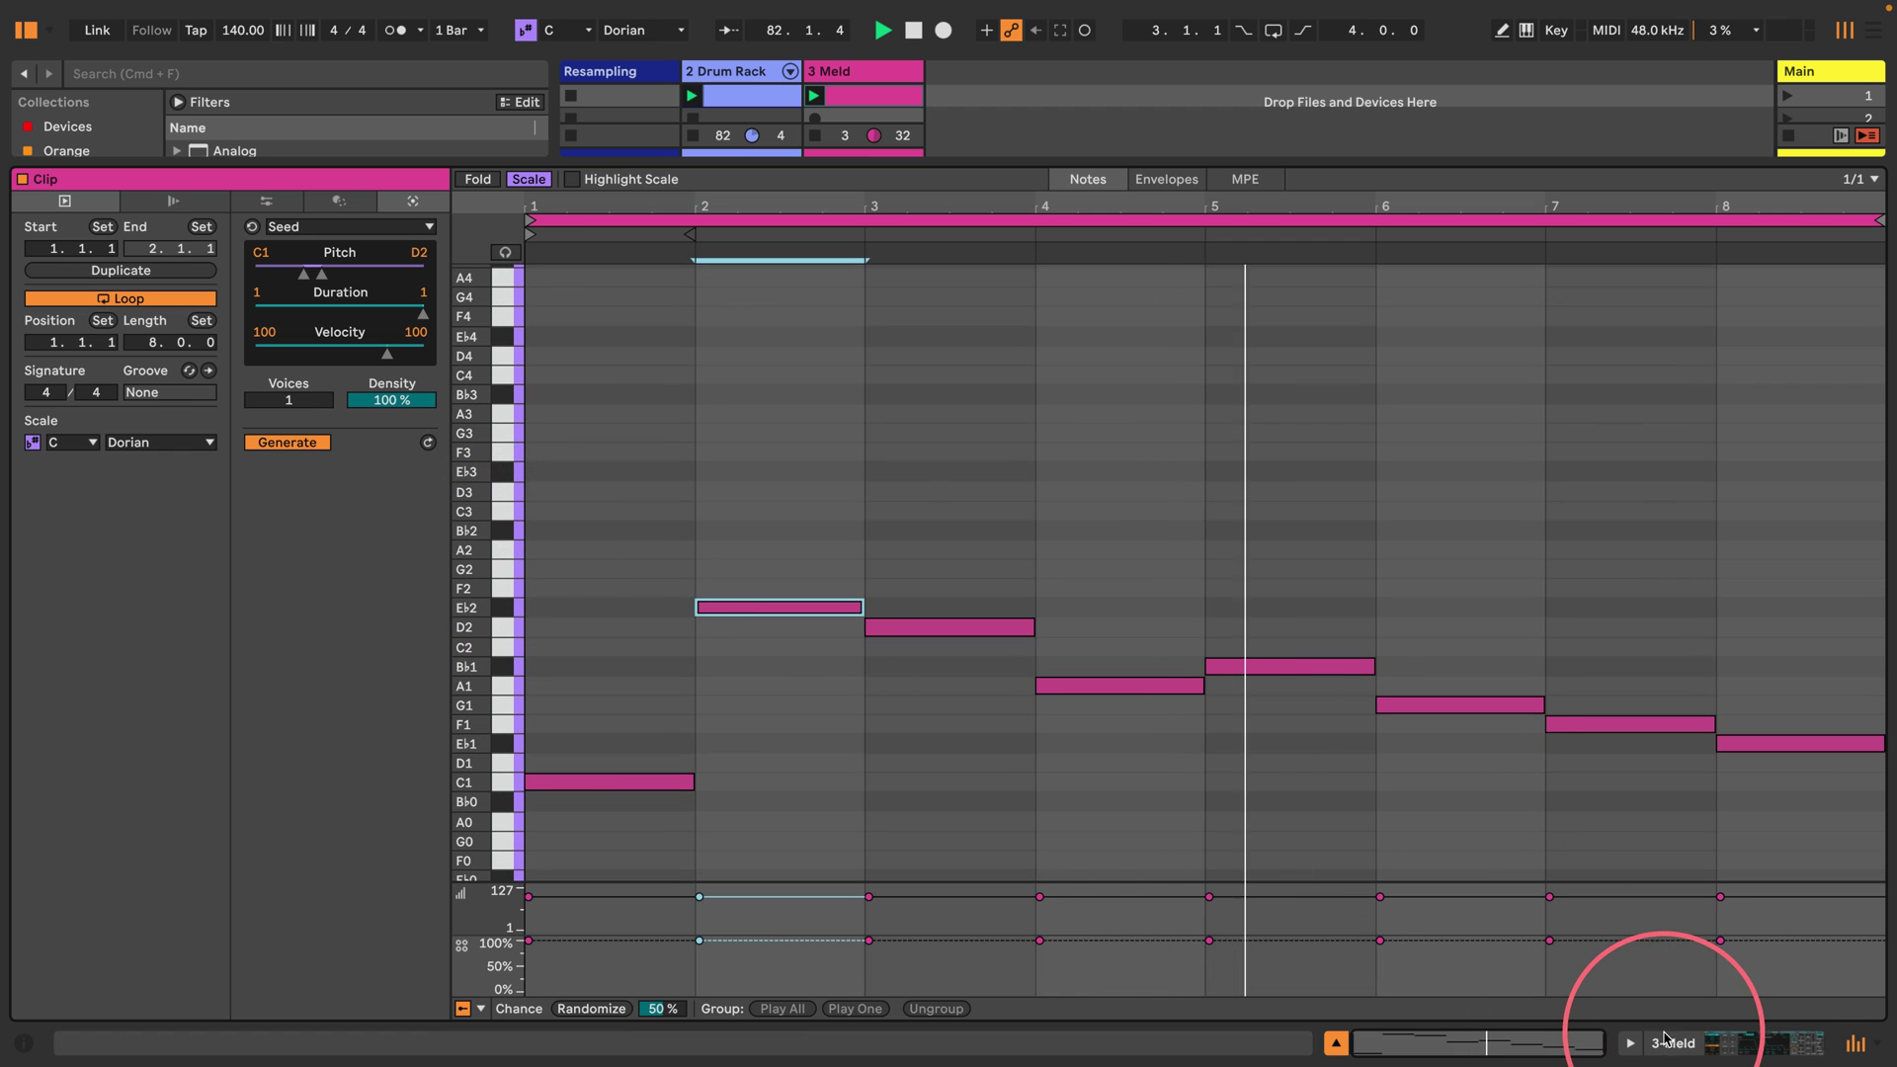
Set Meld engine A's Shape to 83.3 and Tone to 4.0, with an Amp envelope attack of 4.34 s, and restart playback.
left_click(1631, 1043)
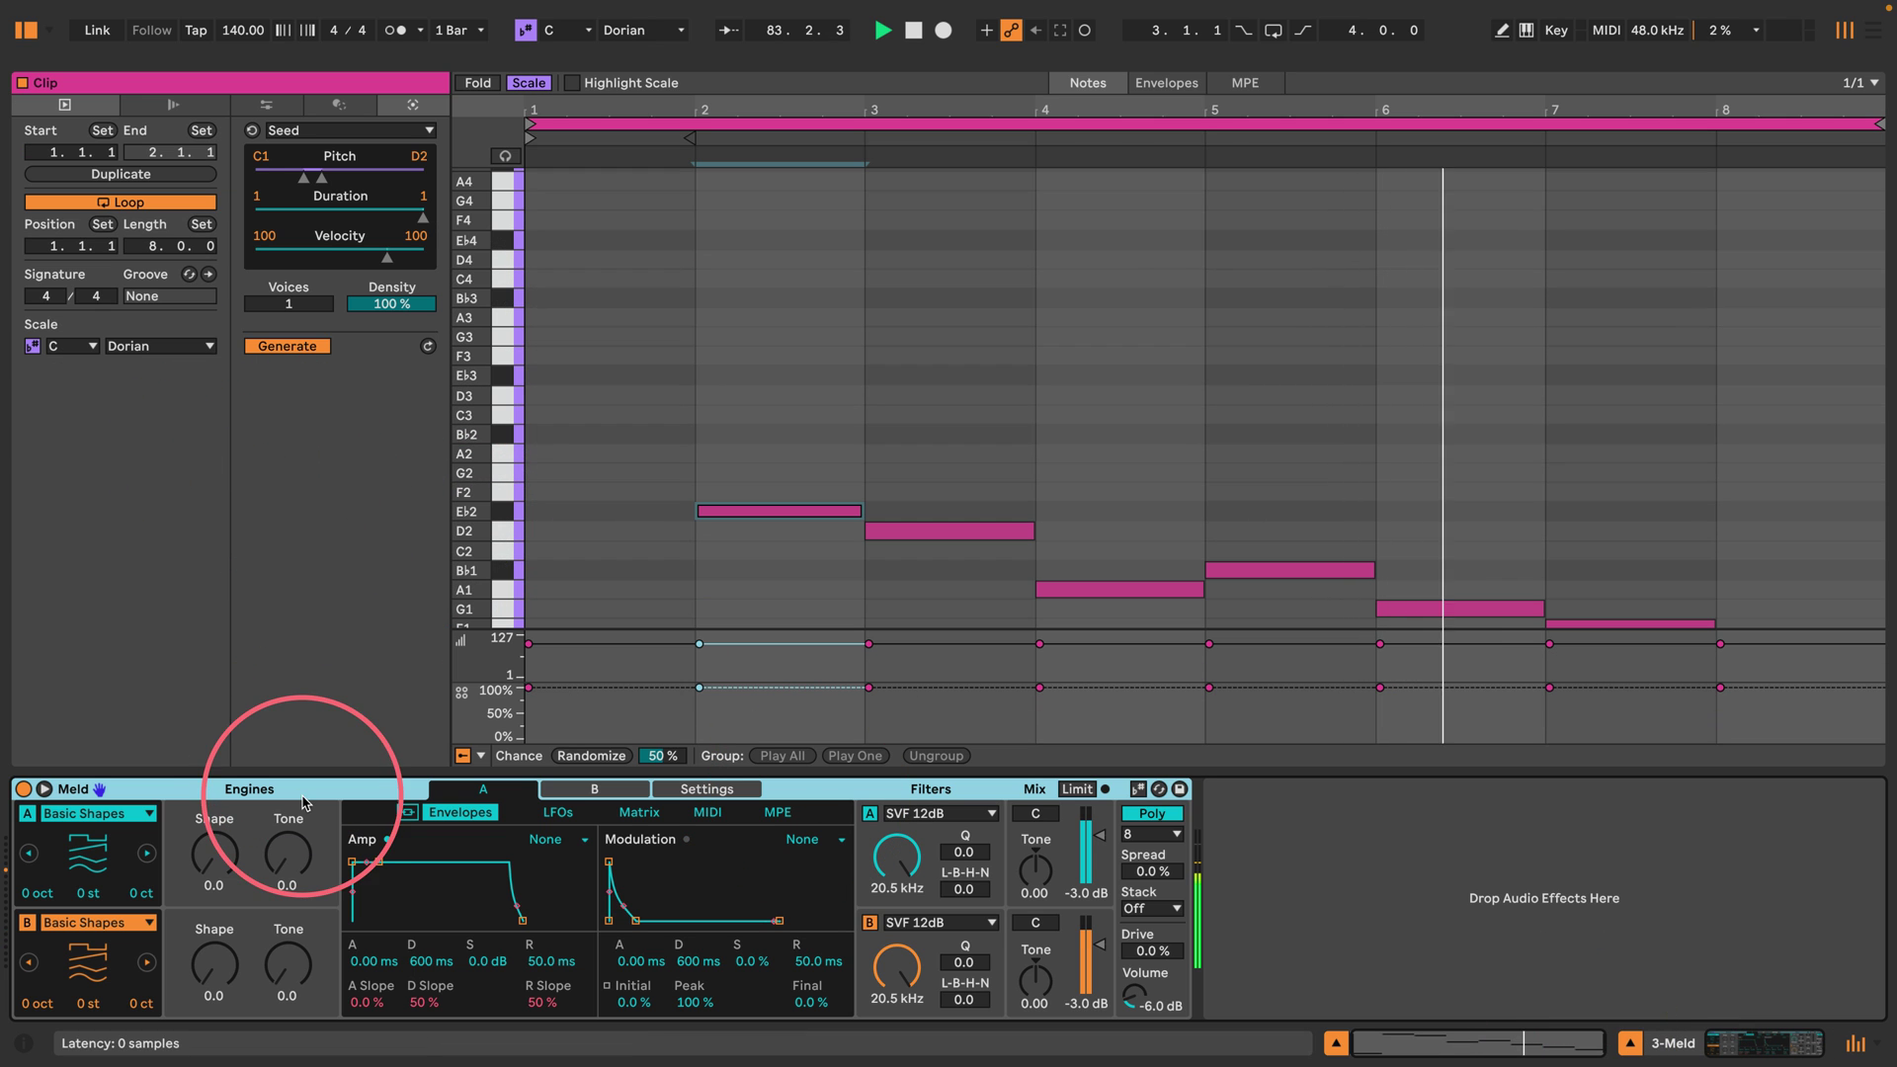
mouse_move(216, 856)
left_mouse_down()
mouse_move(216, 835)
mouse_move(215, 887)
mouse_move(211, 847)
mouse_move(287, 836)
mouse_move(287, 863)
mouse_move(211, 851)
mouse_move(210, 819)
mouse_move(215, 861)
left_mouse_up()
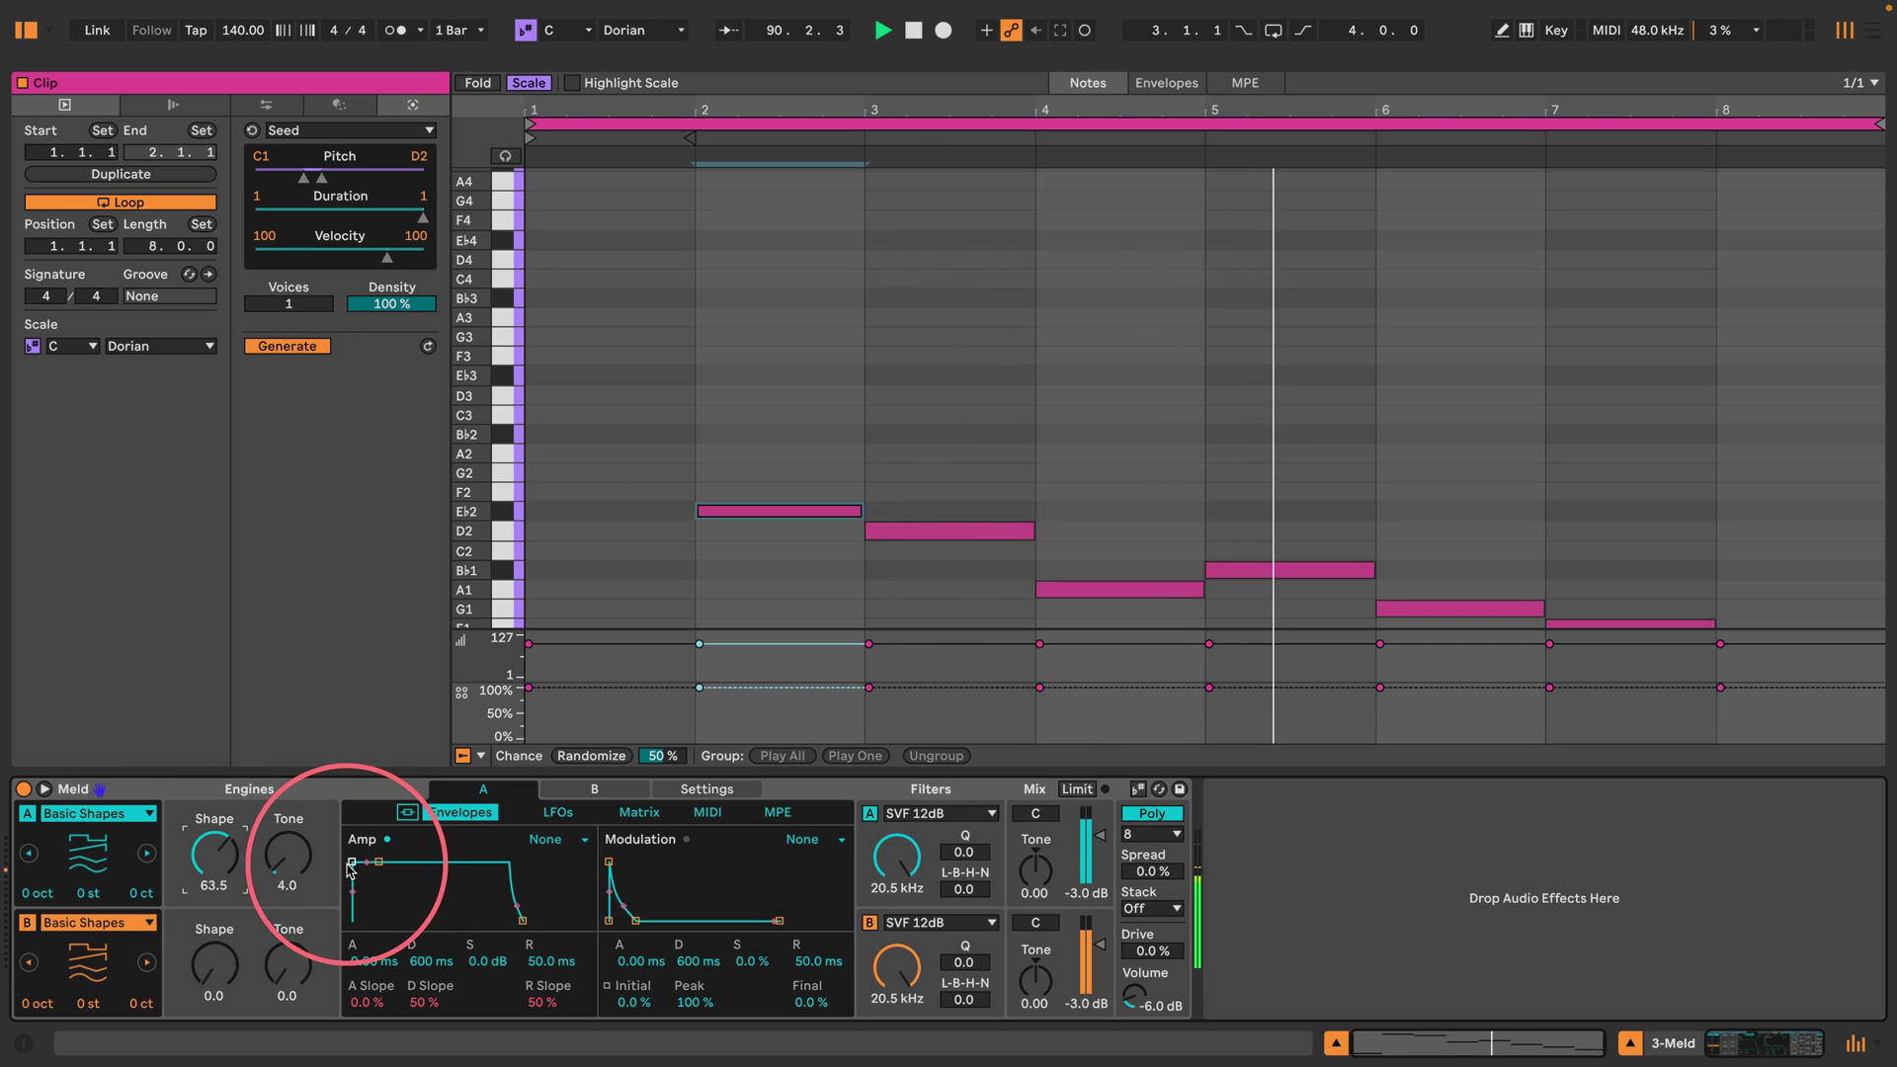
left_click_drag(352, 862, 397, 861)
left_click_drag(213, 854, 214, 825)
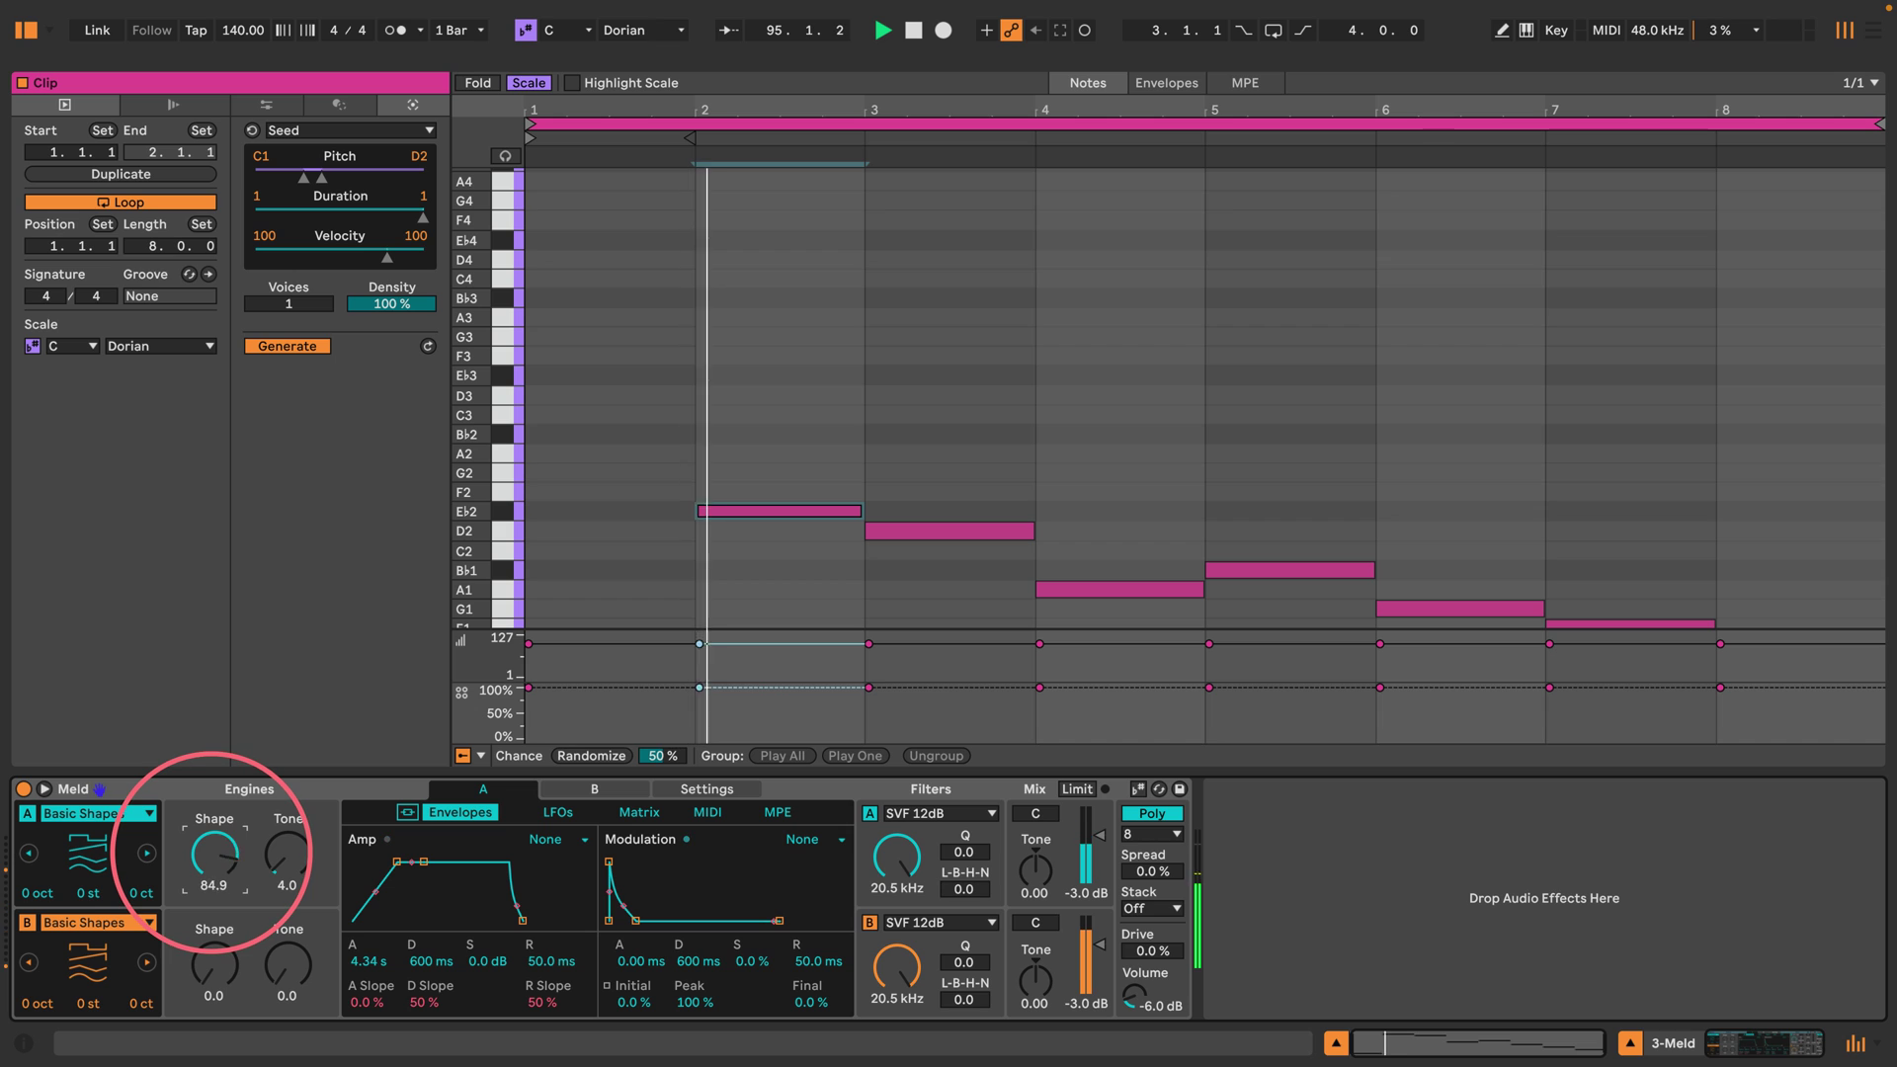
left_click_drag(214, 855, 213, 846)
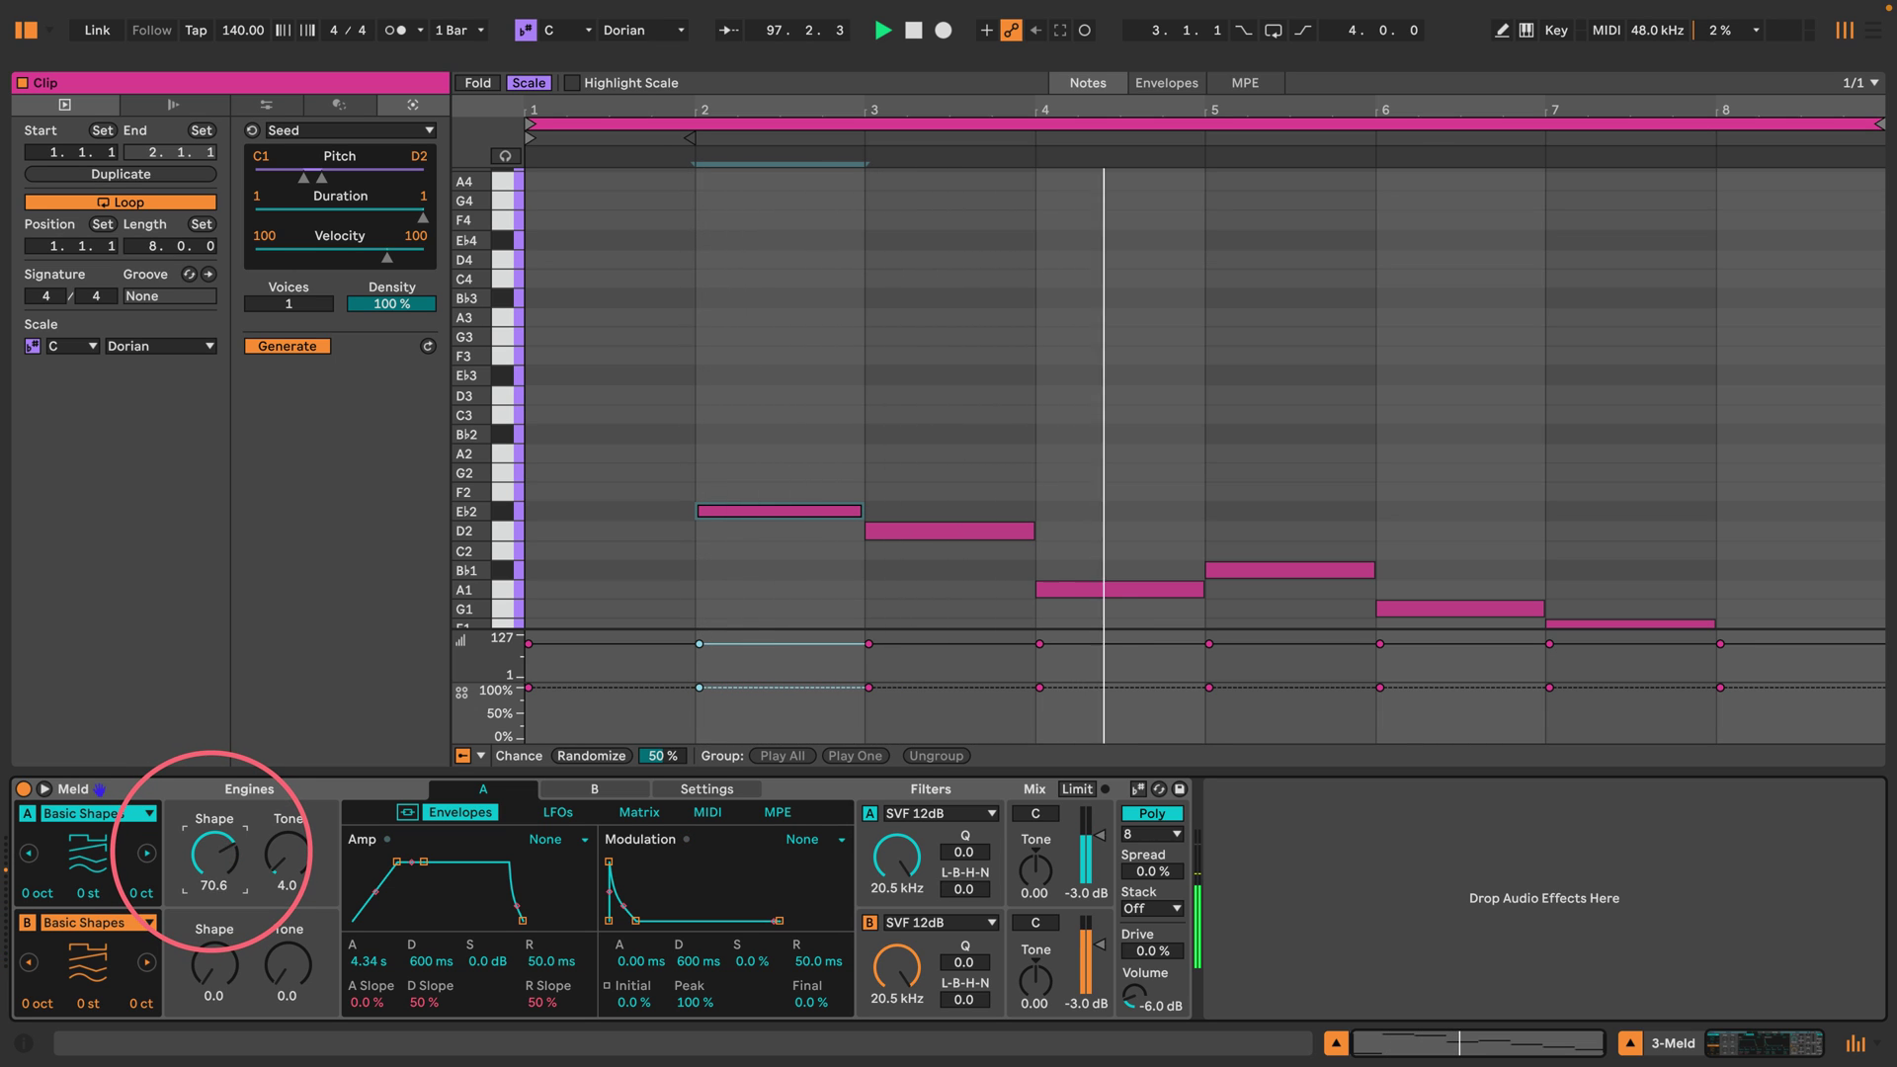
key("space")
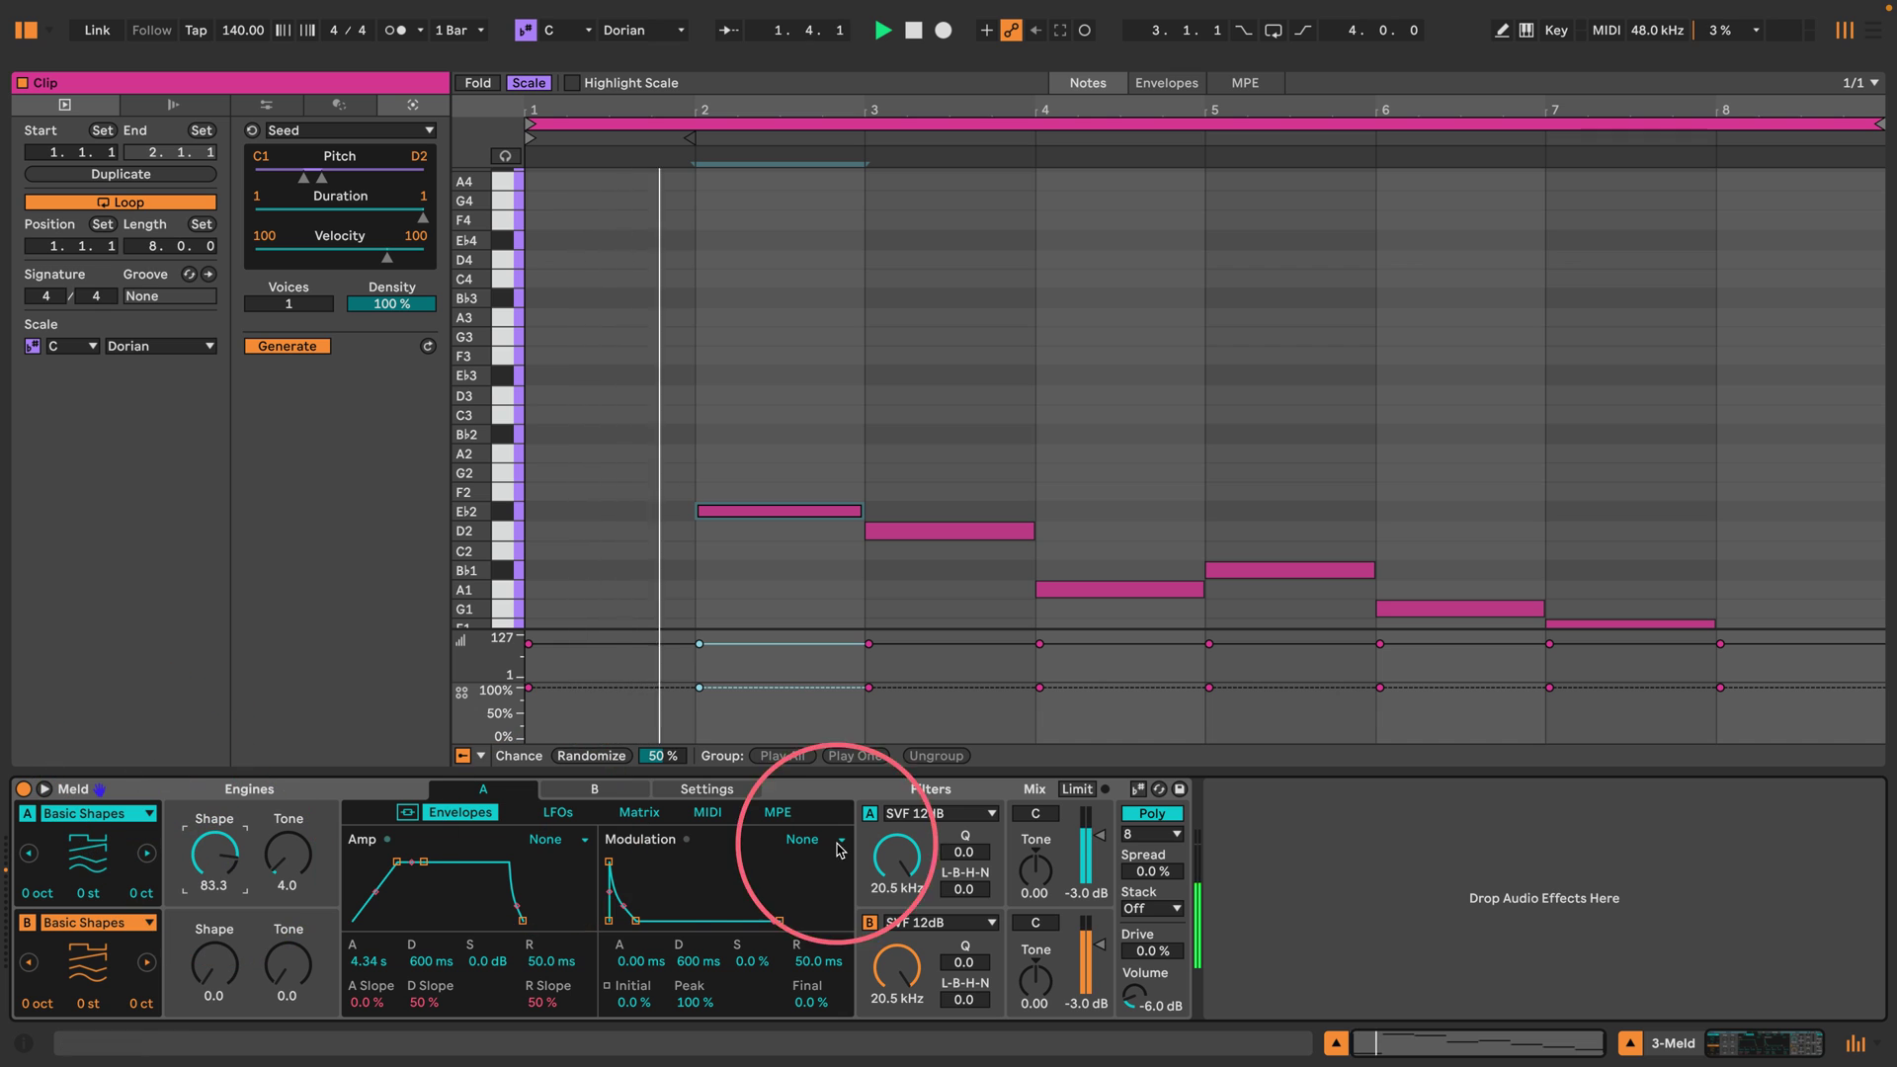
Expand Meld's modulation matrix and resize the areas so the matrix, clip editor and session tracks show together.
left_click(557, 814)
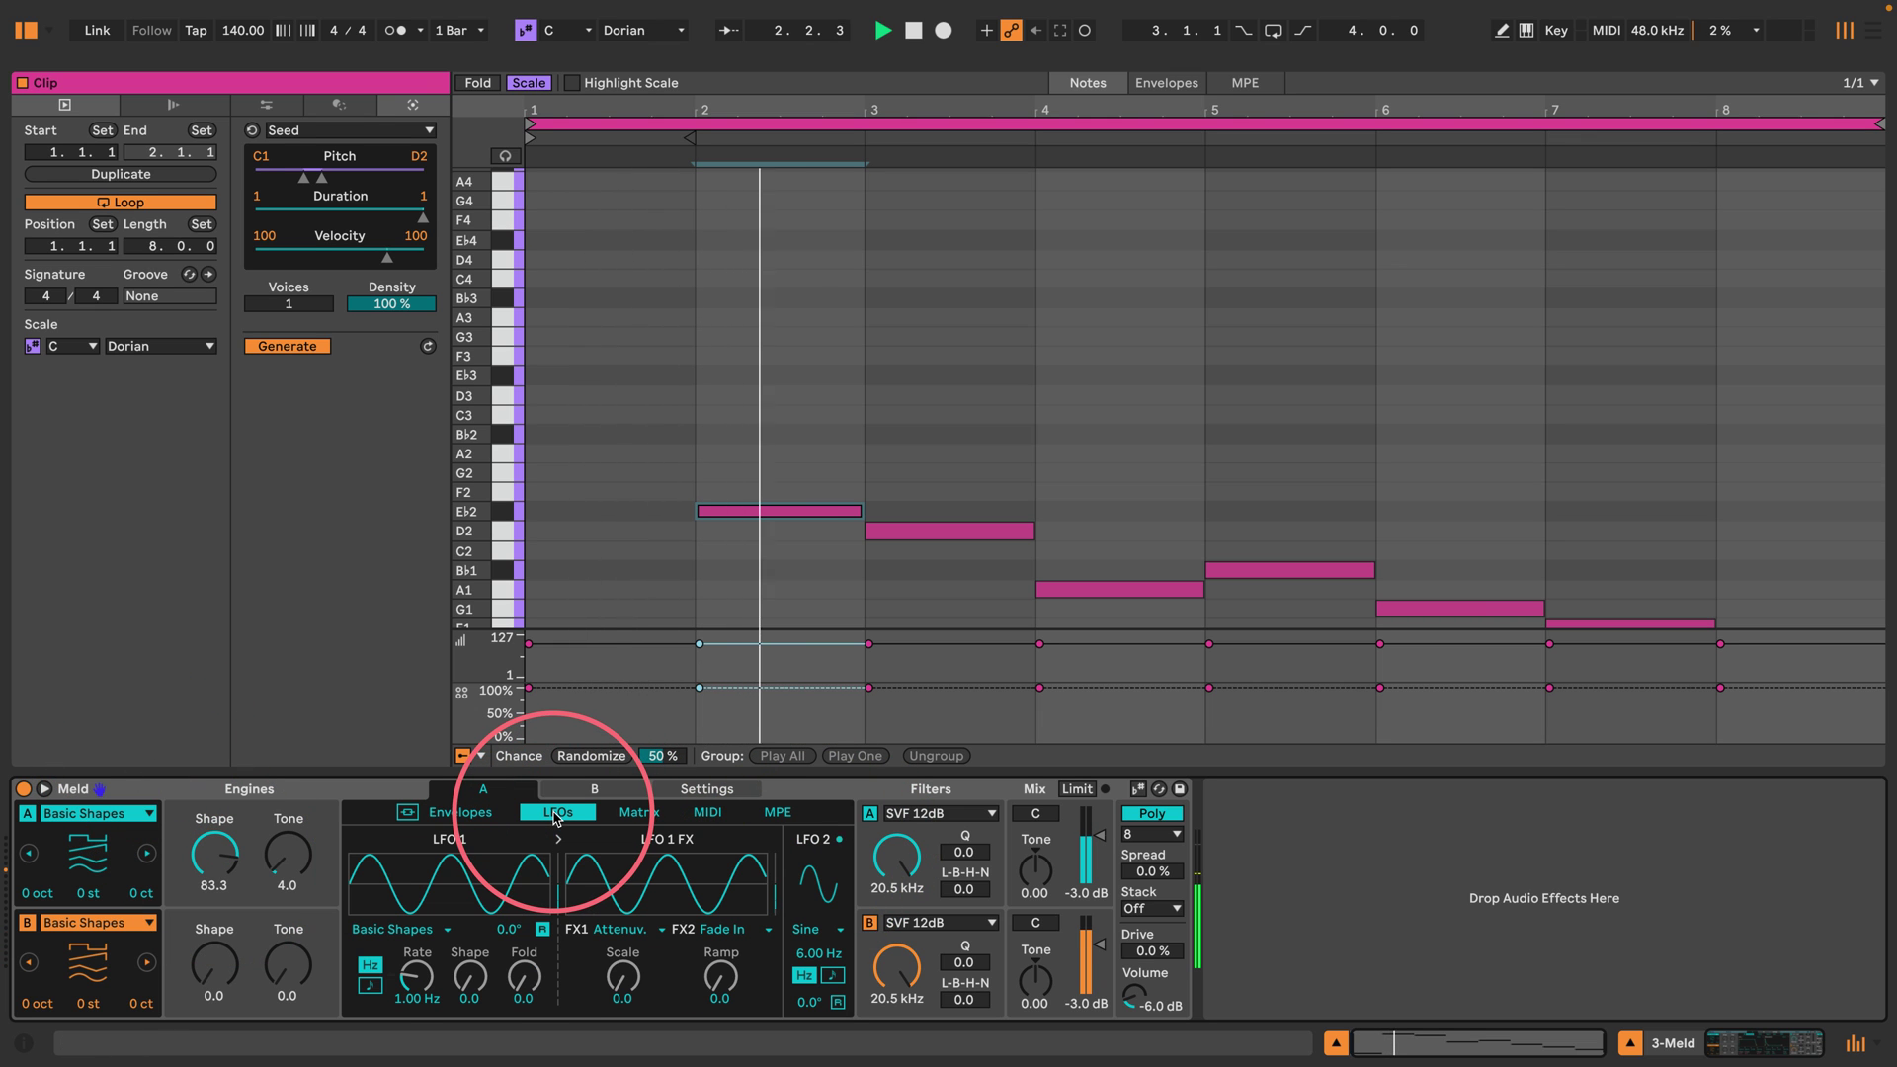
left_click(460, 812)
left_click(46, 789)
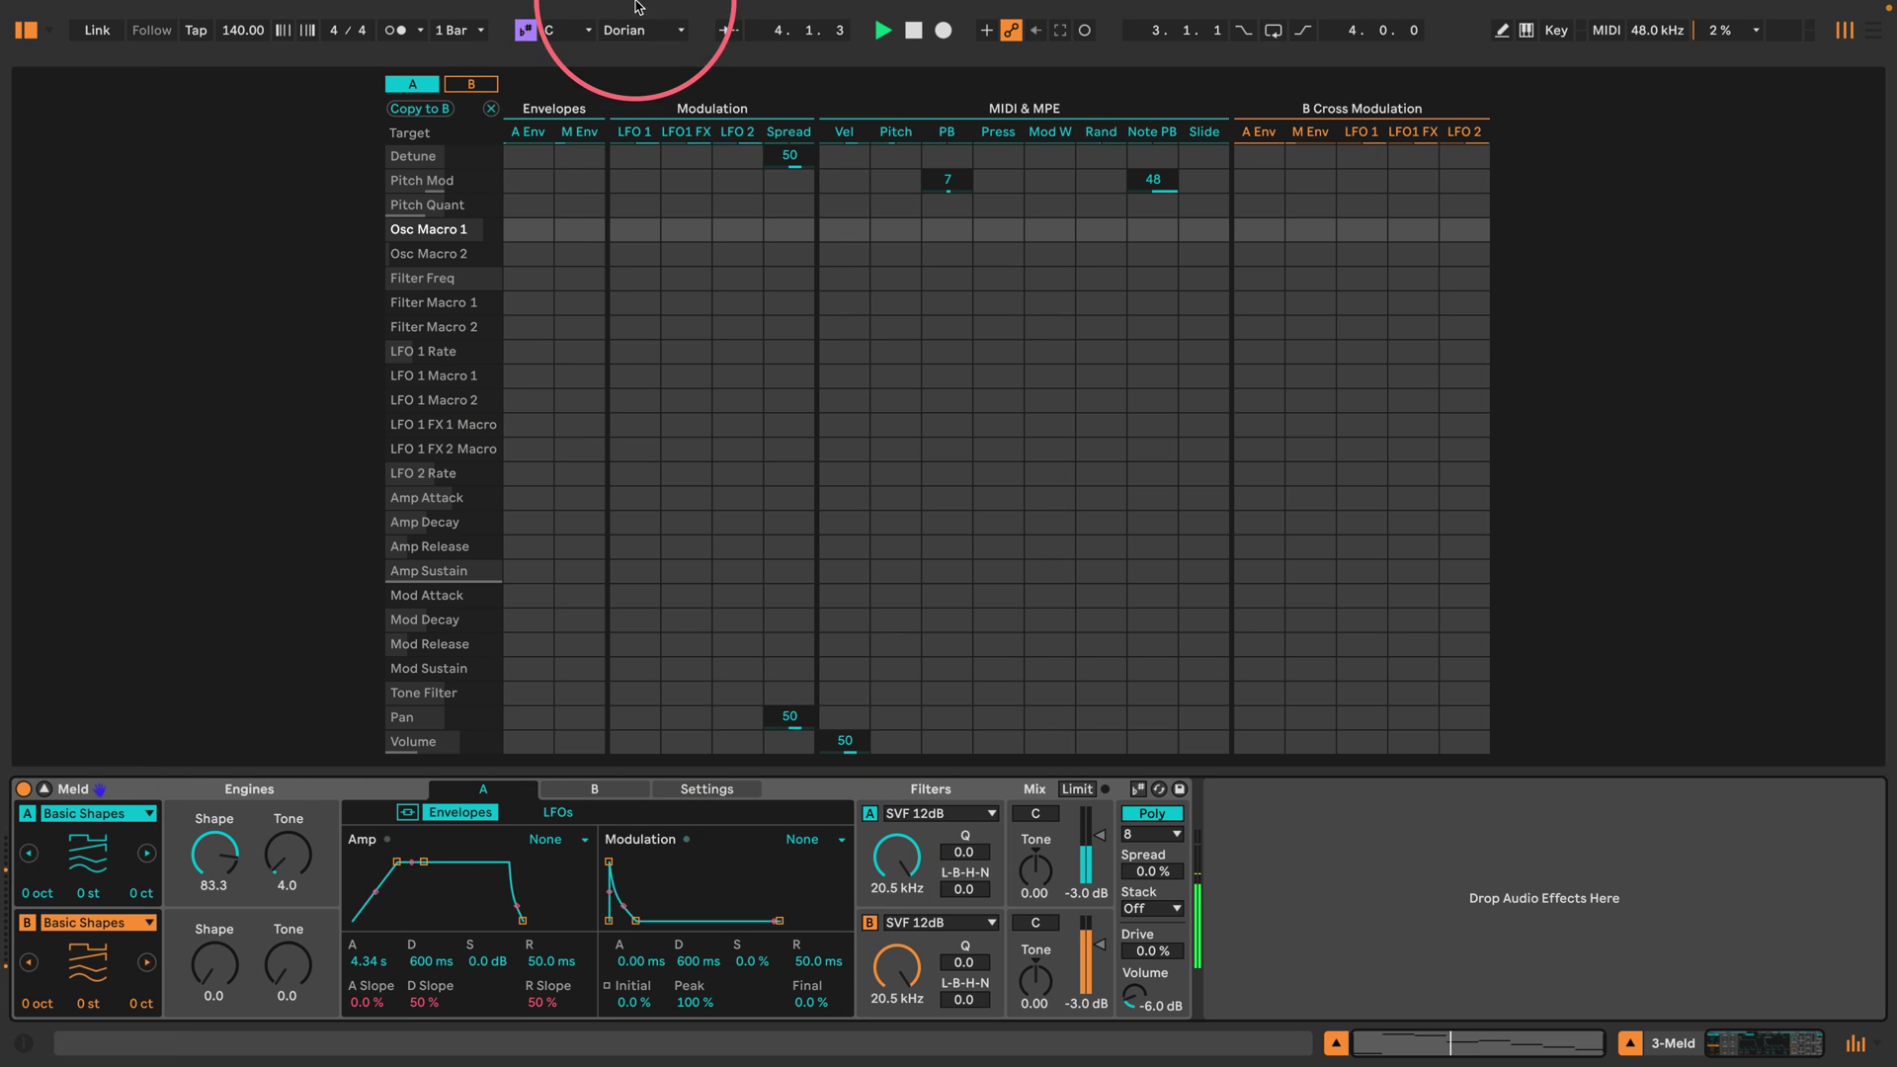
left_click_drag(568, 66, 533, 591)
left_click_drag(632, 67, 614, 298)
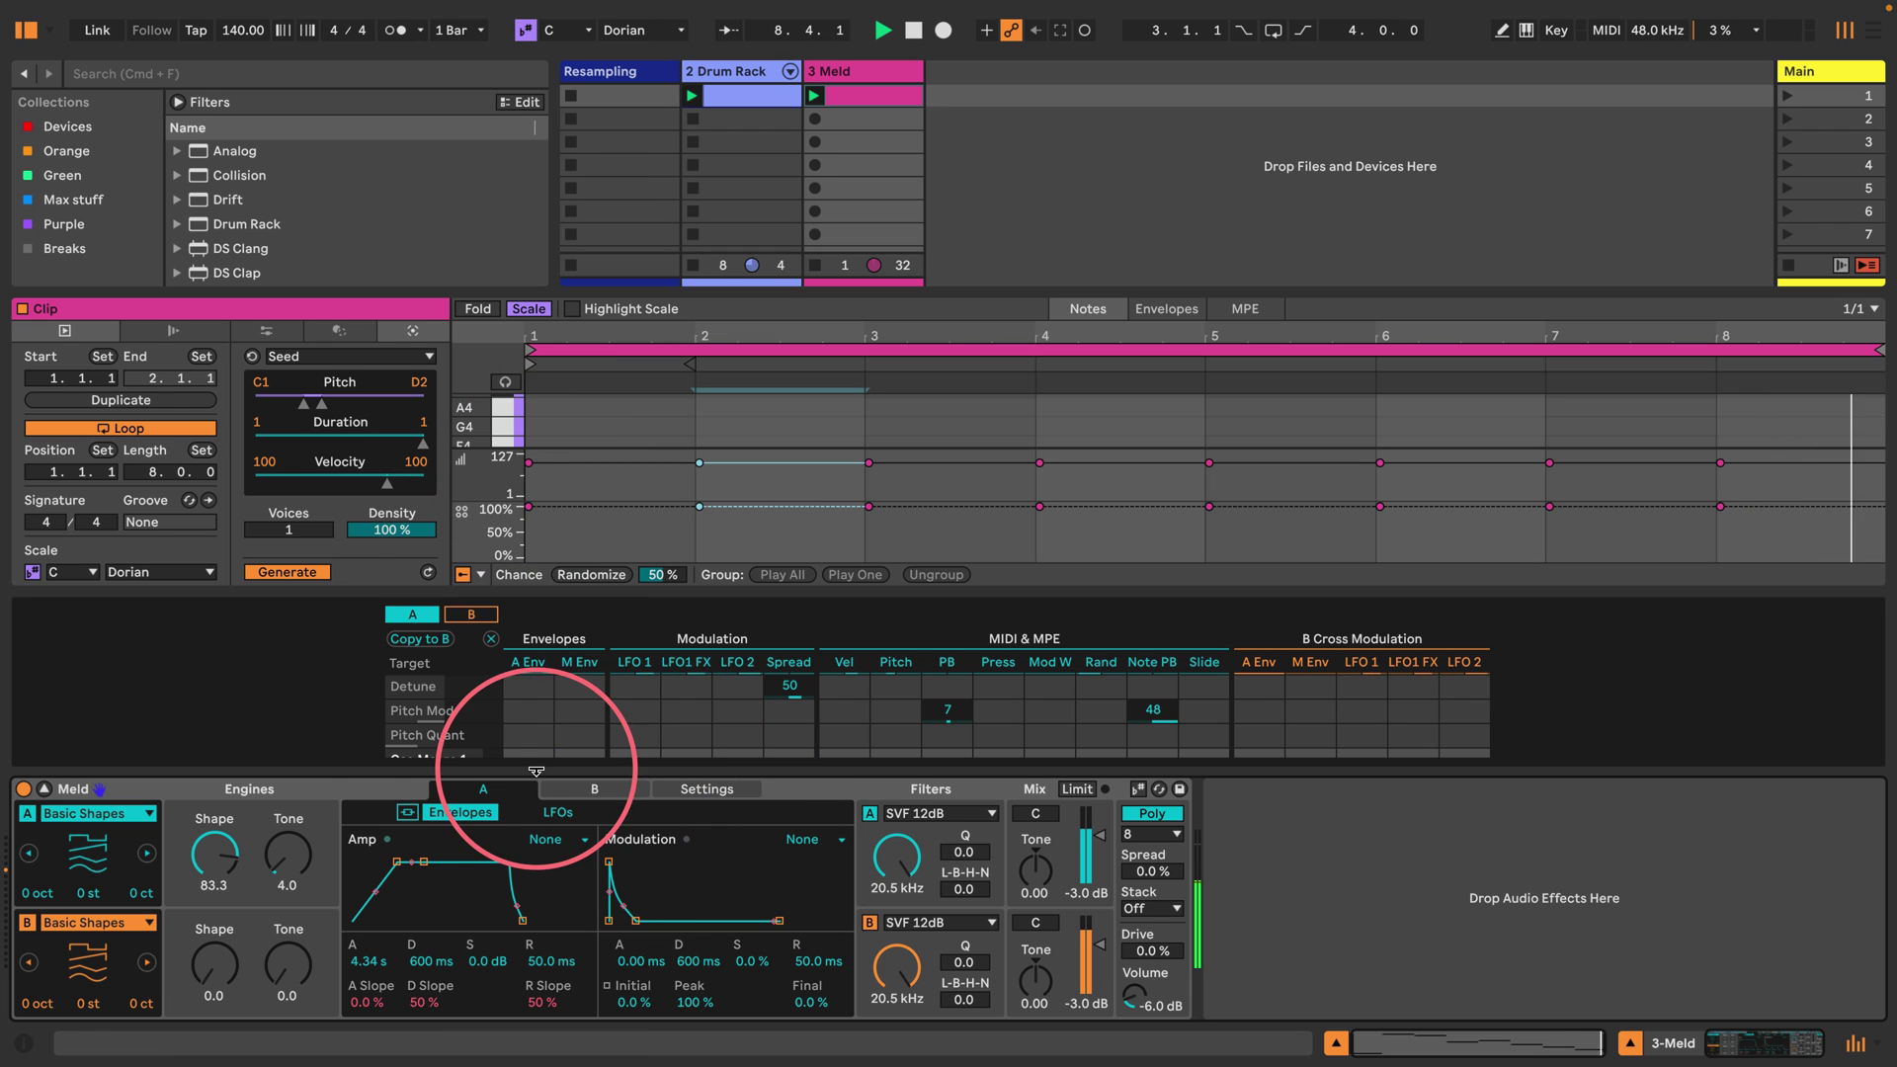
scroll(550, 713, "down", 2)
Set engine A's LFO 1 to the Wander waveform with a tempo-synced rate of 1/8.
left_click(539, 816)
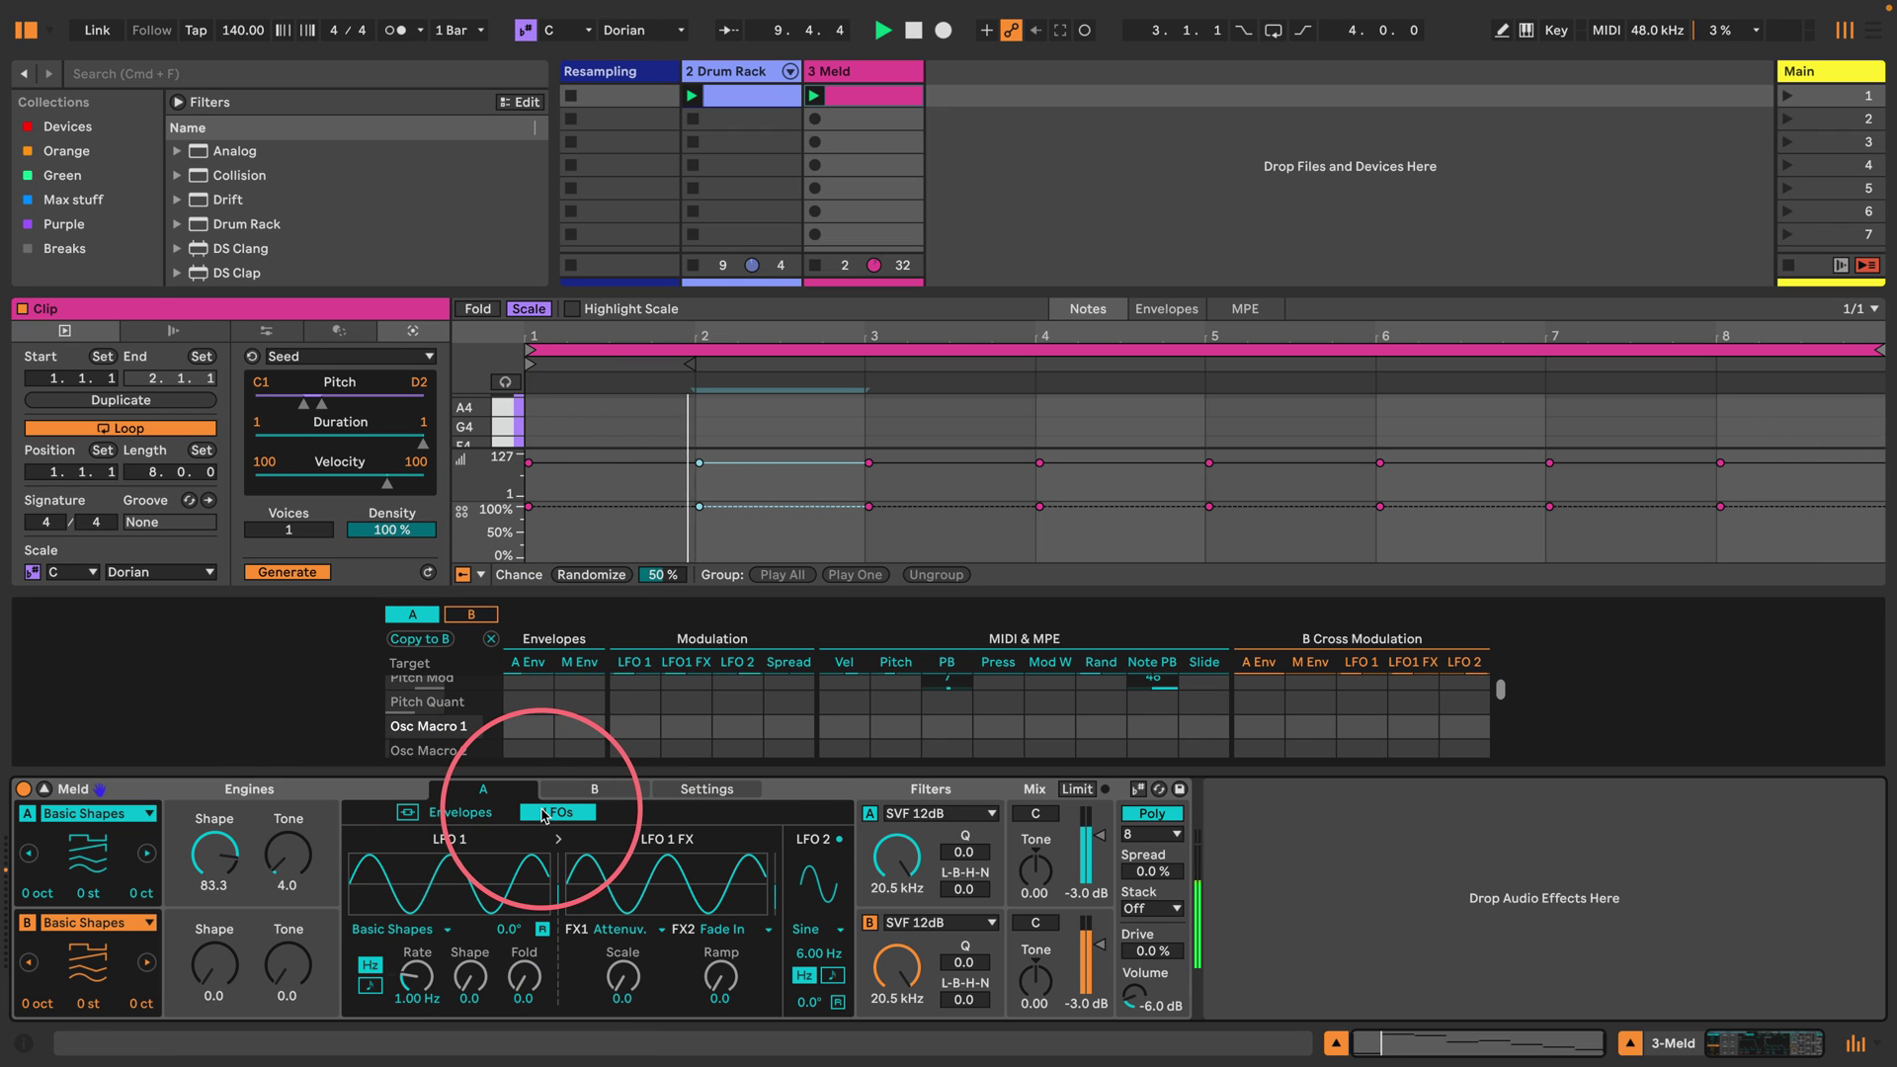
left_click(395, 929)
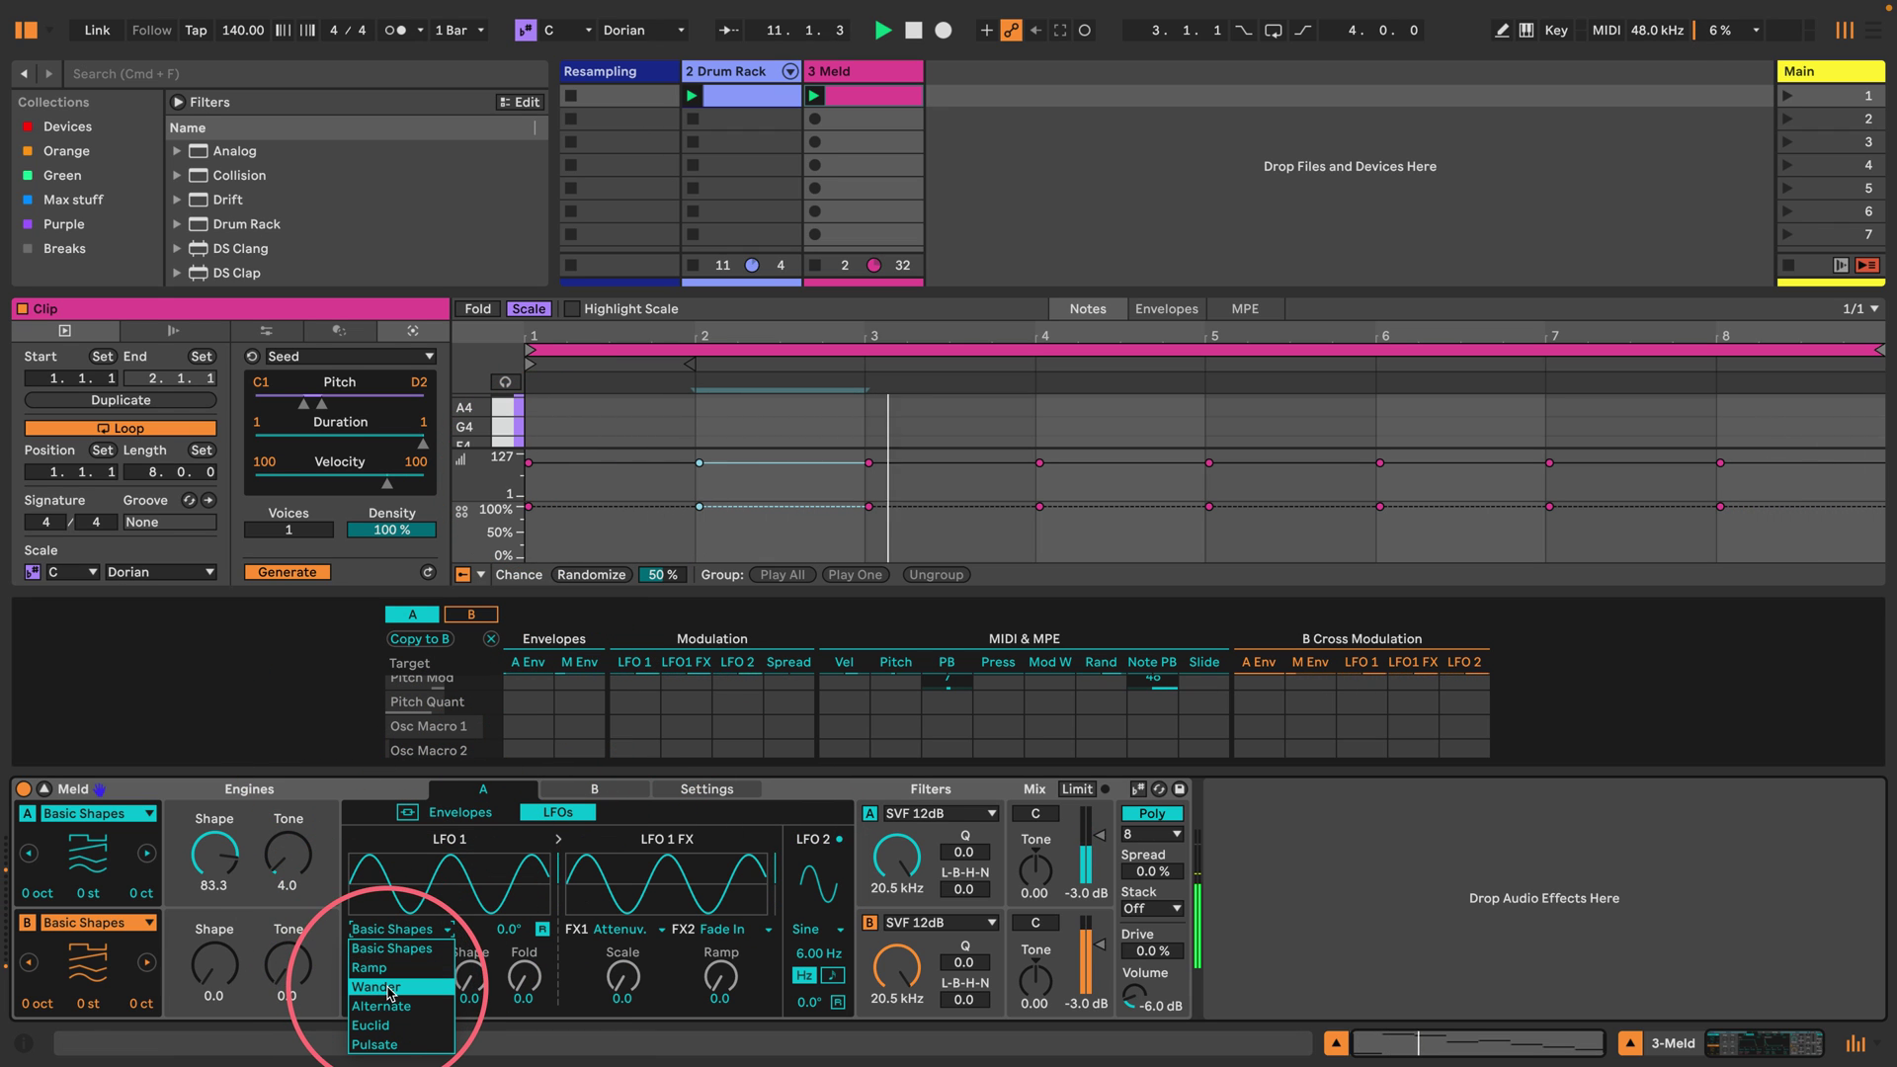
left_click(389, 988)
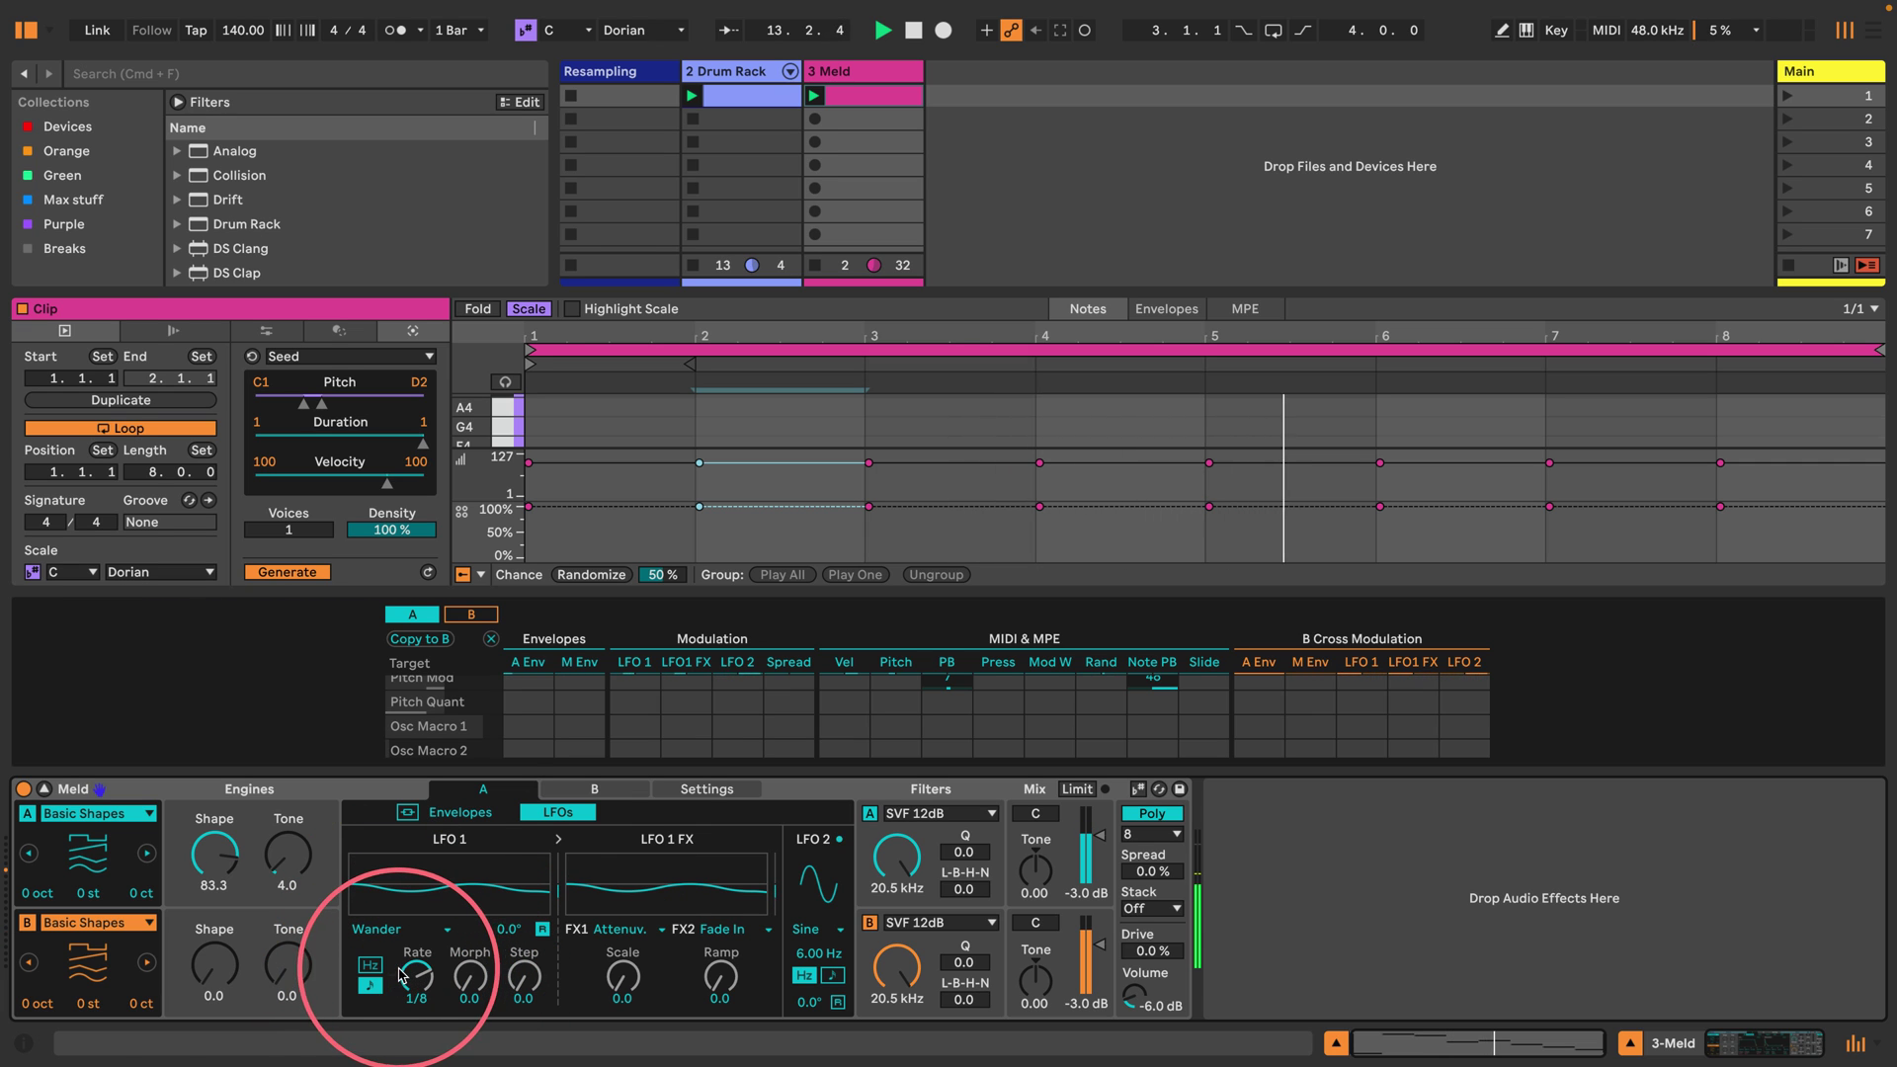
Set engine A's Shape to 50 and modulate Osc Macro 1 from LFO 1 by an amount of 50.
left_click_drag(212, 825, 208, 829)
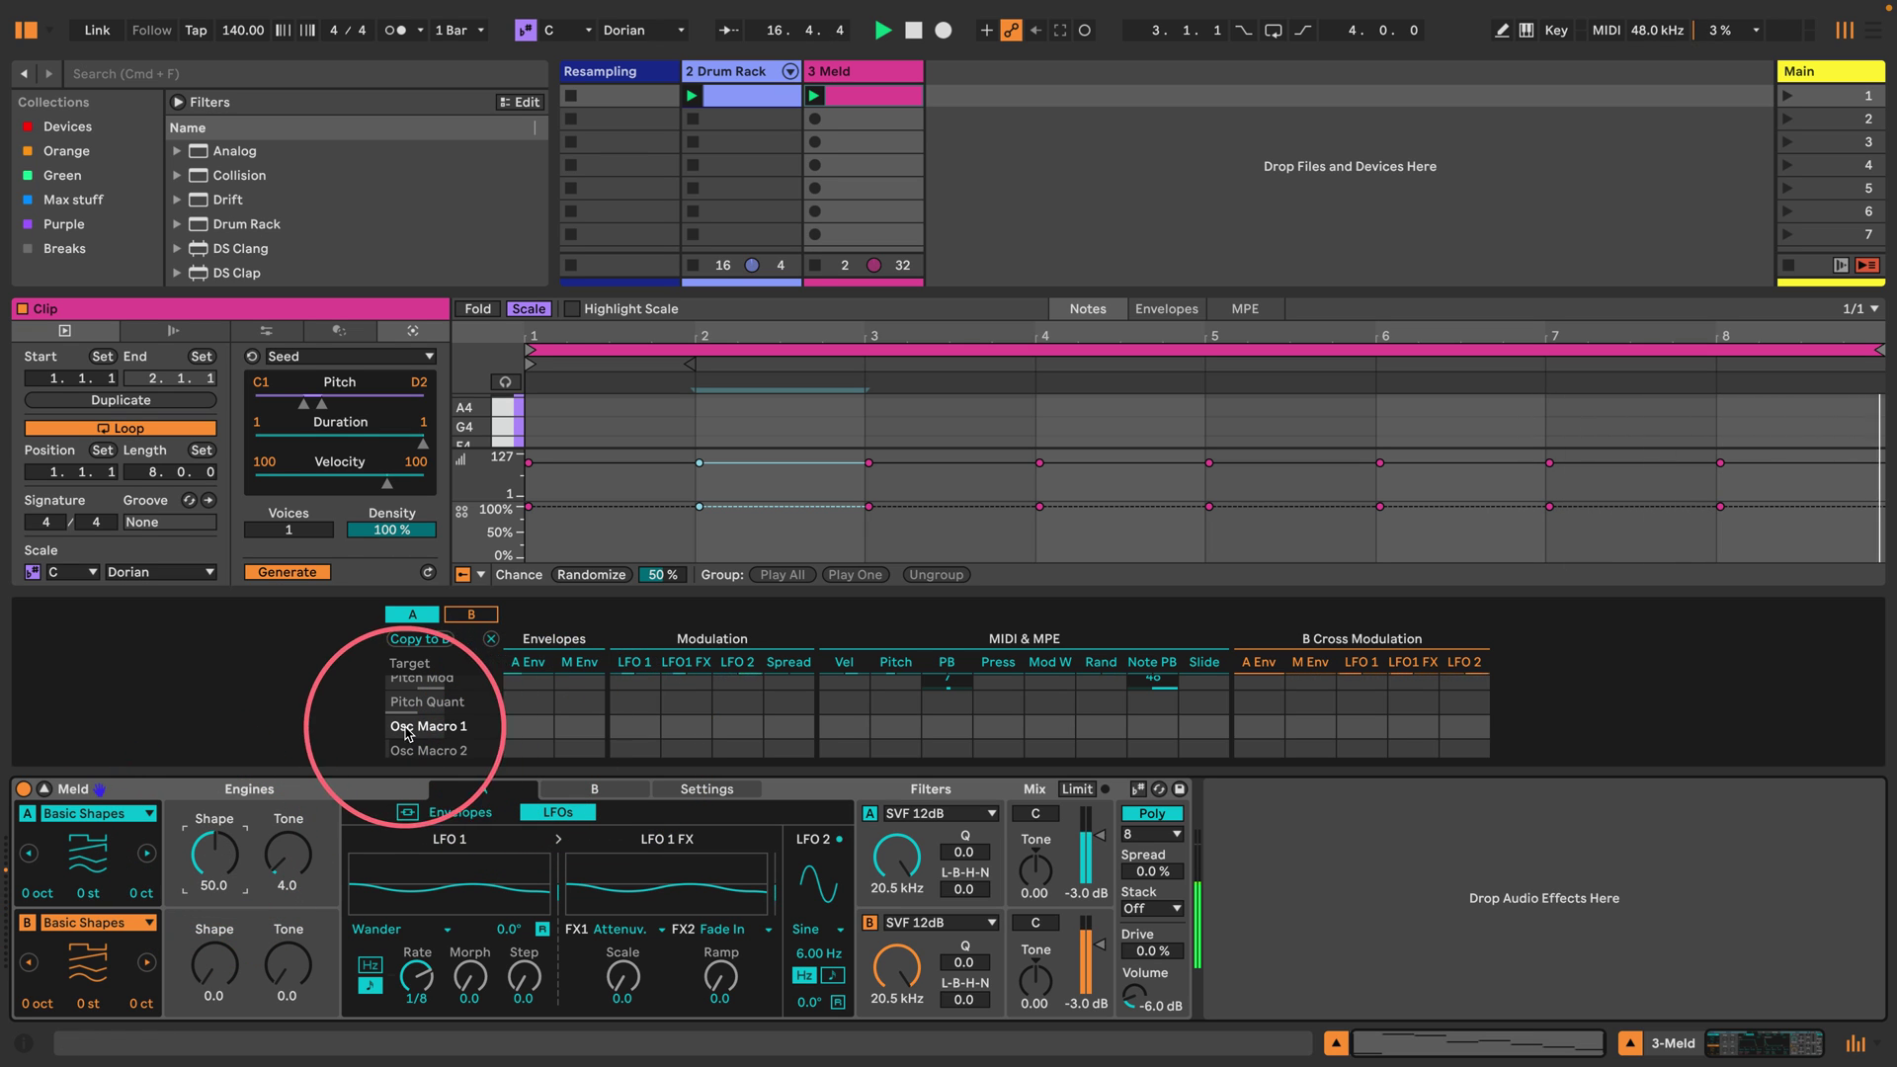
left_click_drag(643, 732, 632, 701)
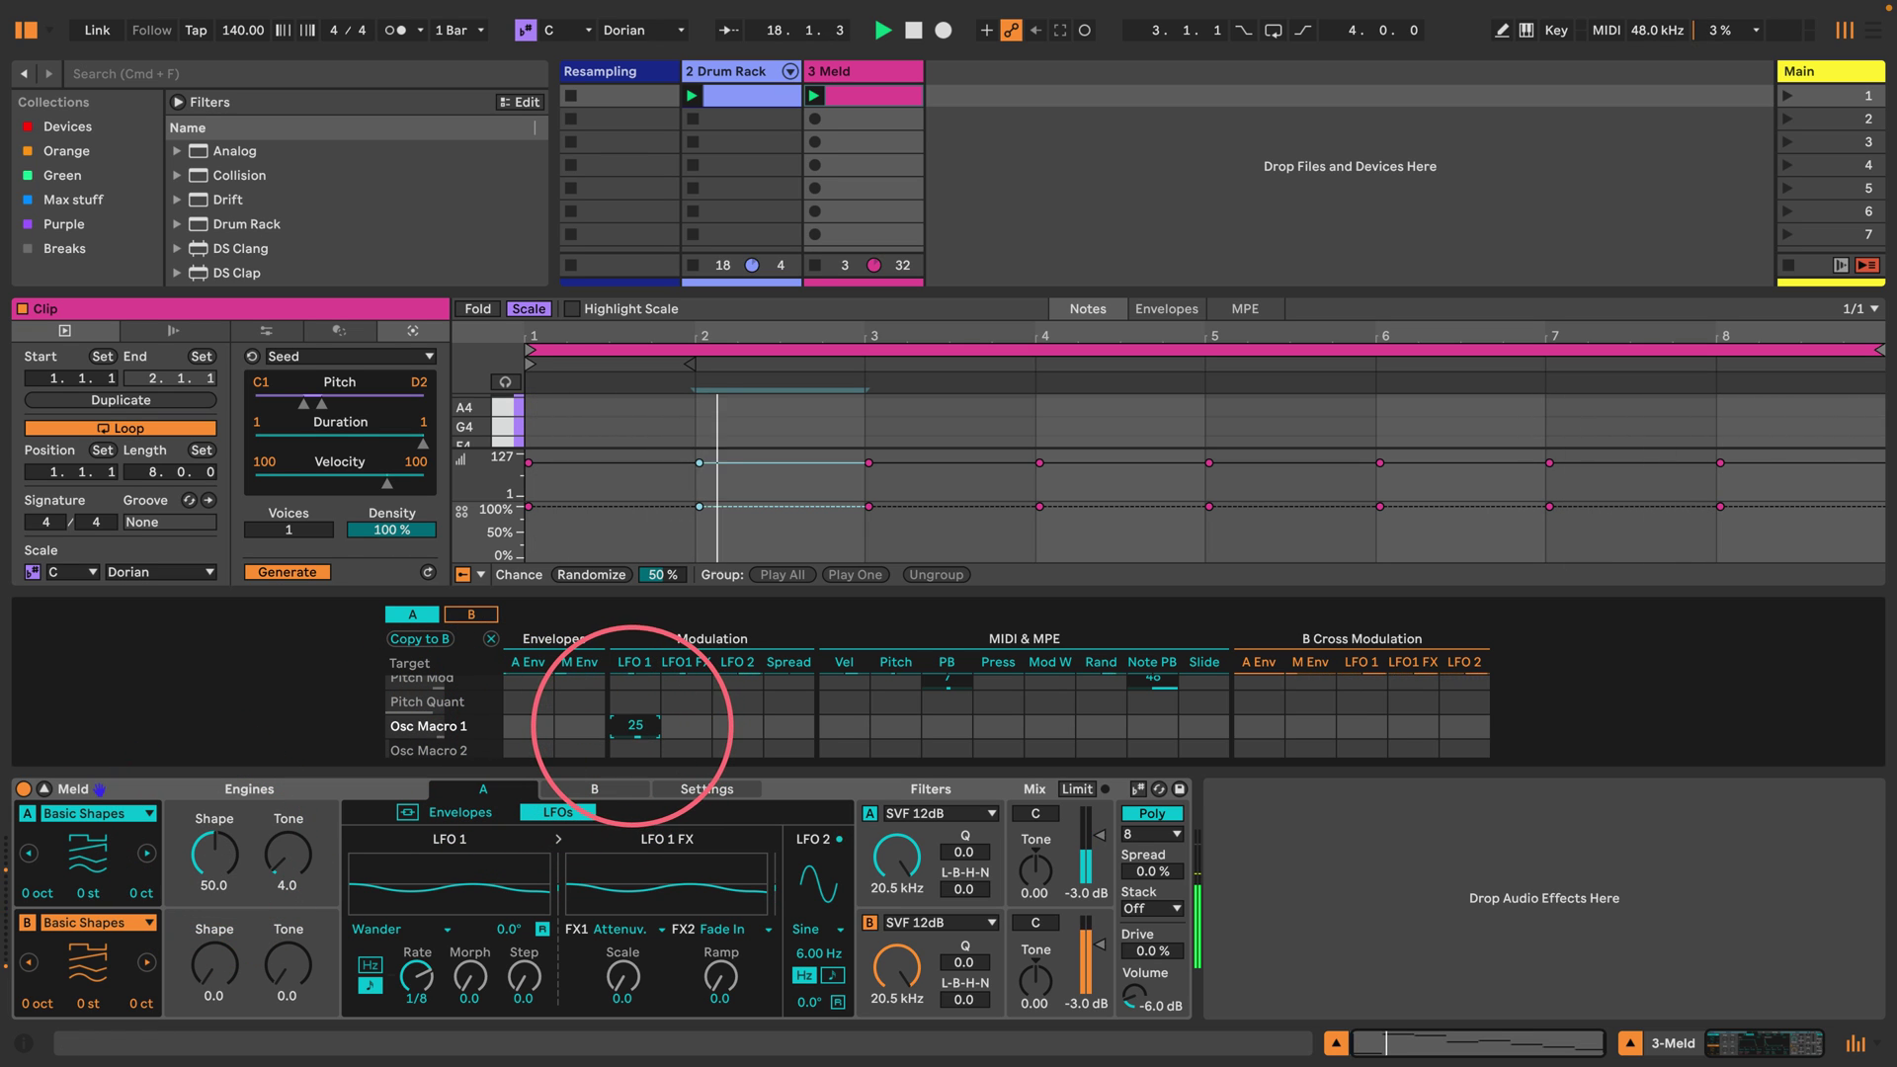
key("Return")
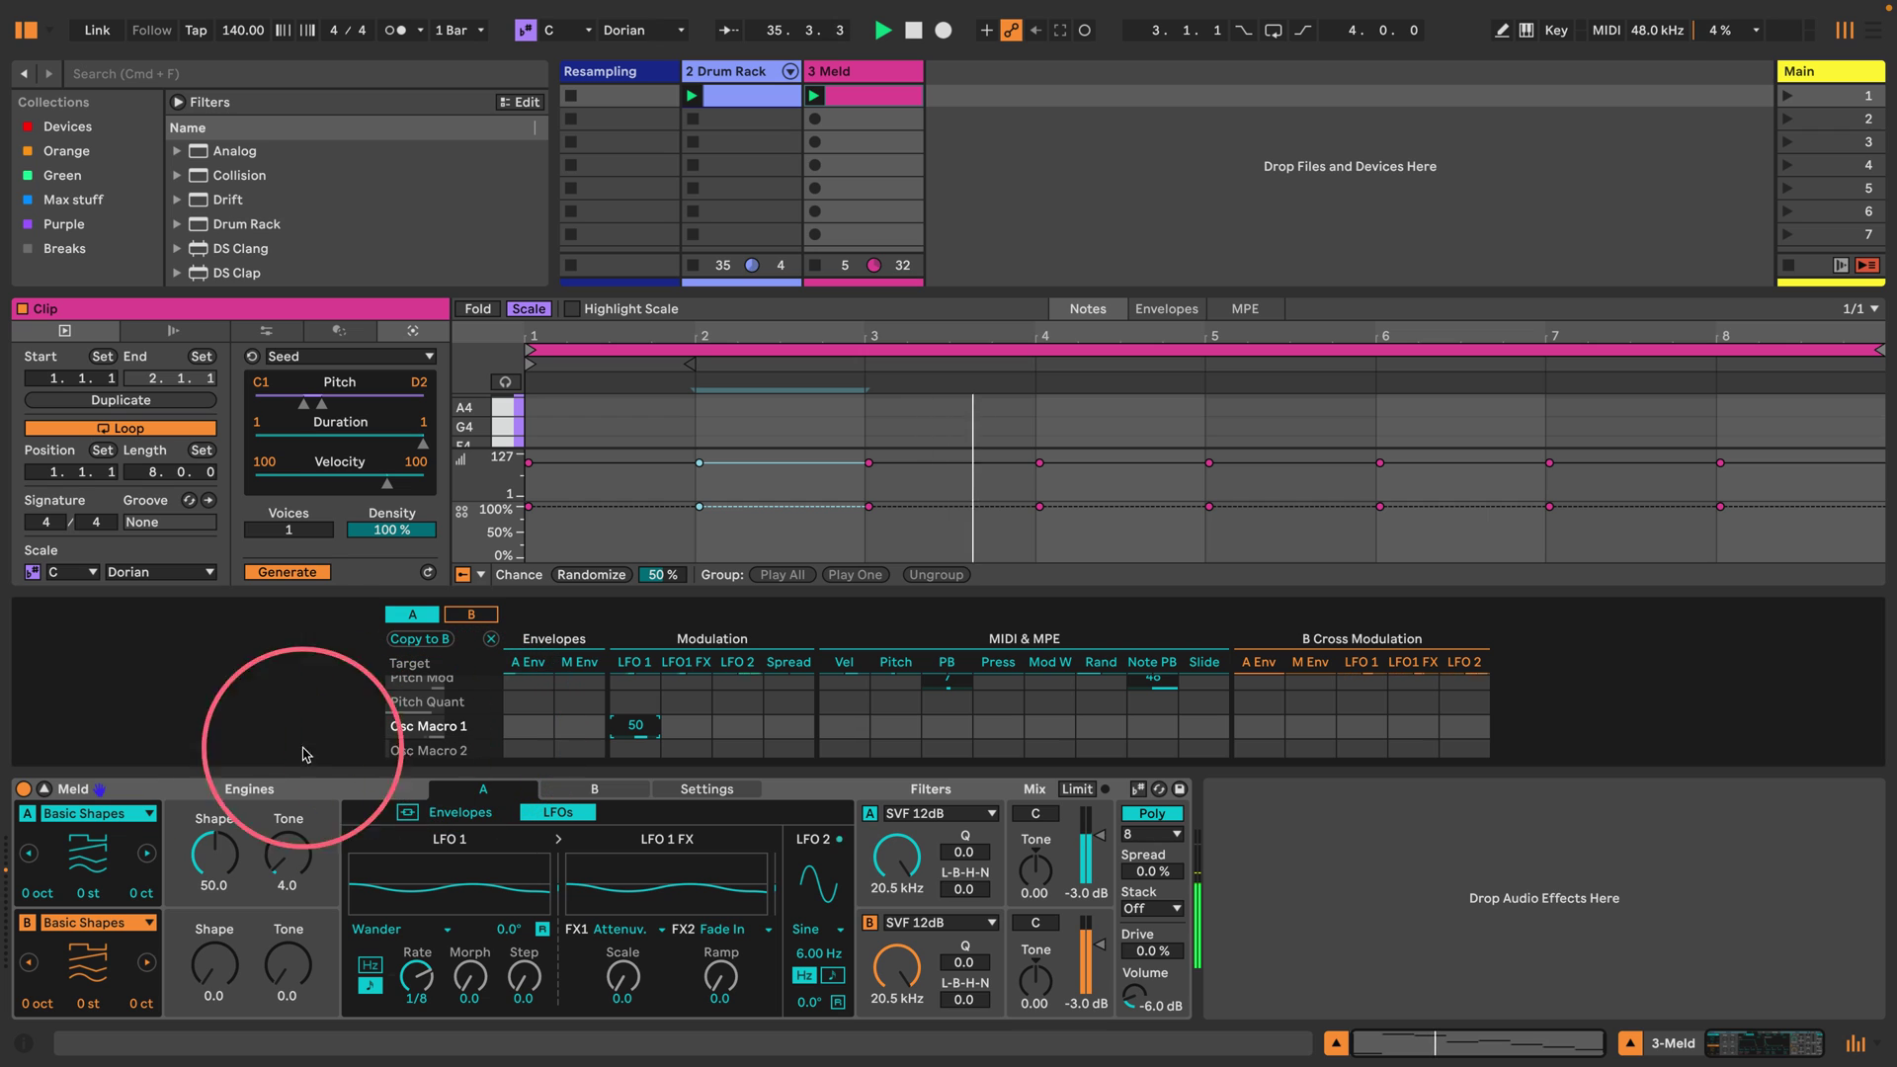
Try other Shape values and LFO 1 amounts of 36 and 53 on Osc Macro 1, returning both settings to 50.
left_click_drag(214, 855, 214, 828)
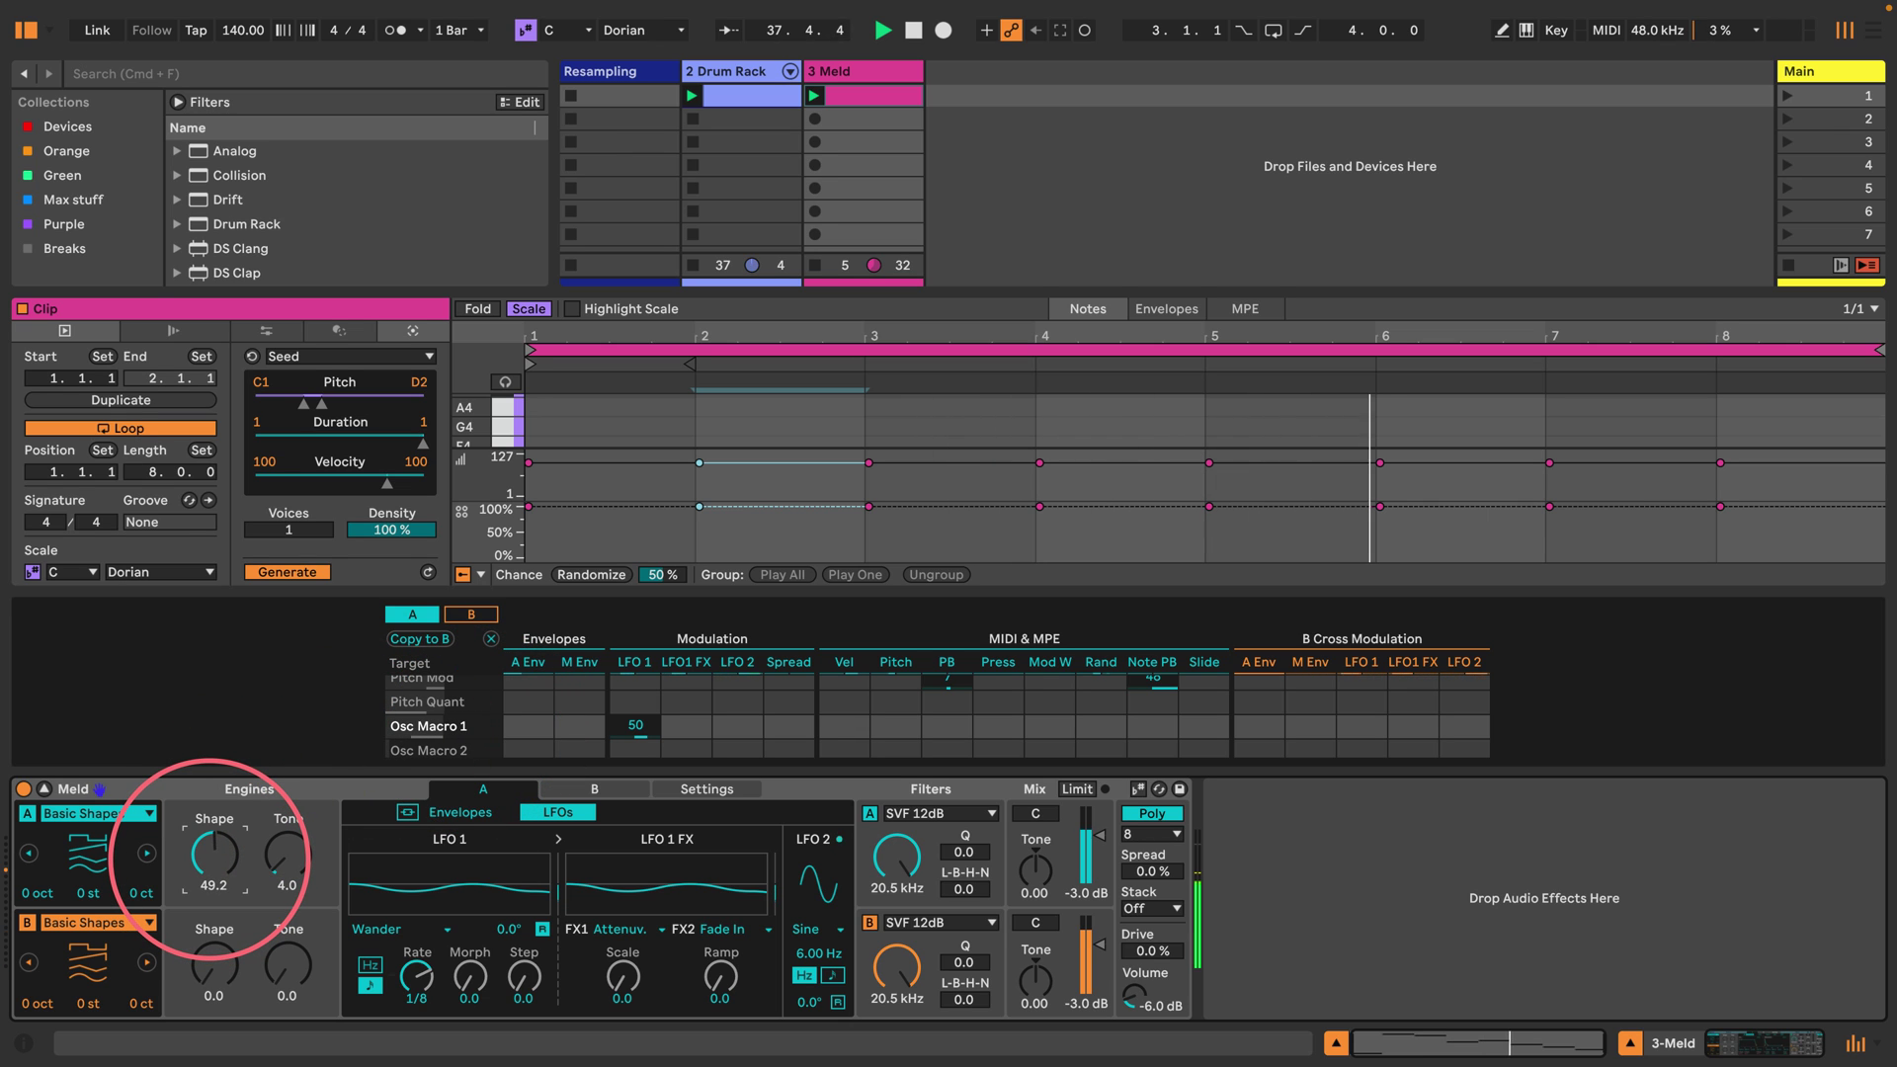
left_click_drag(213, 855, 213, 853)
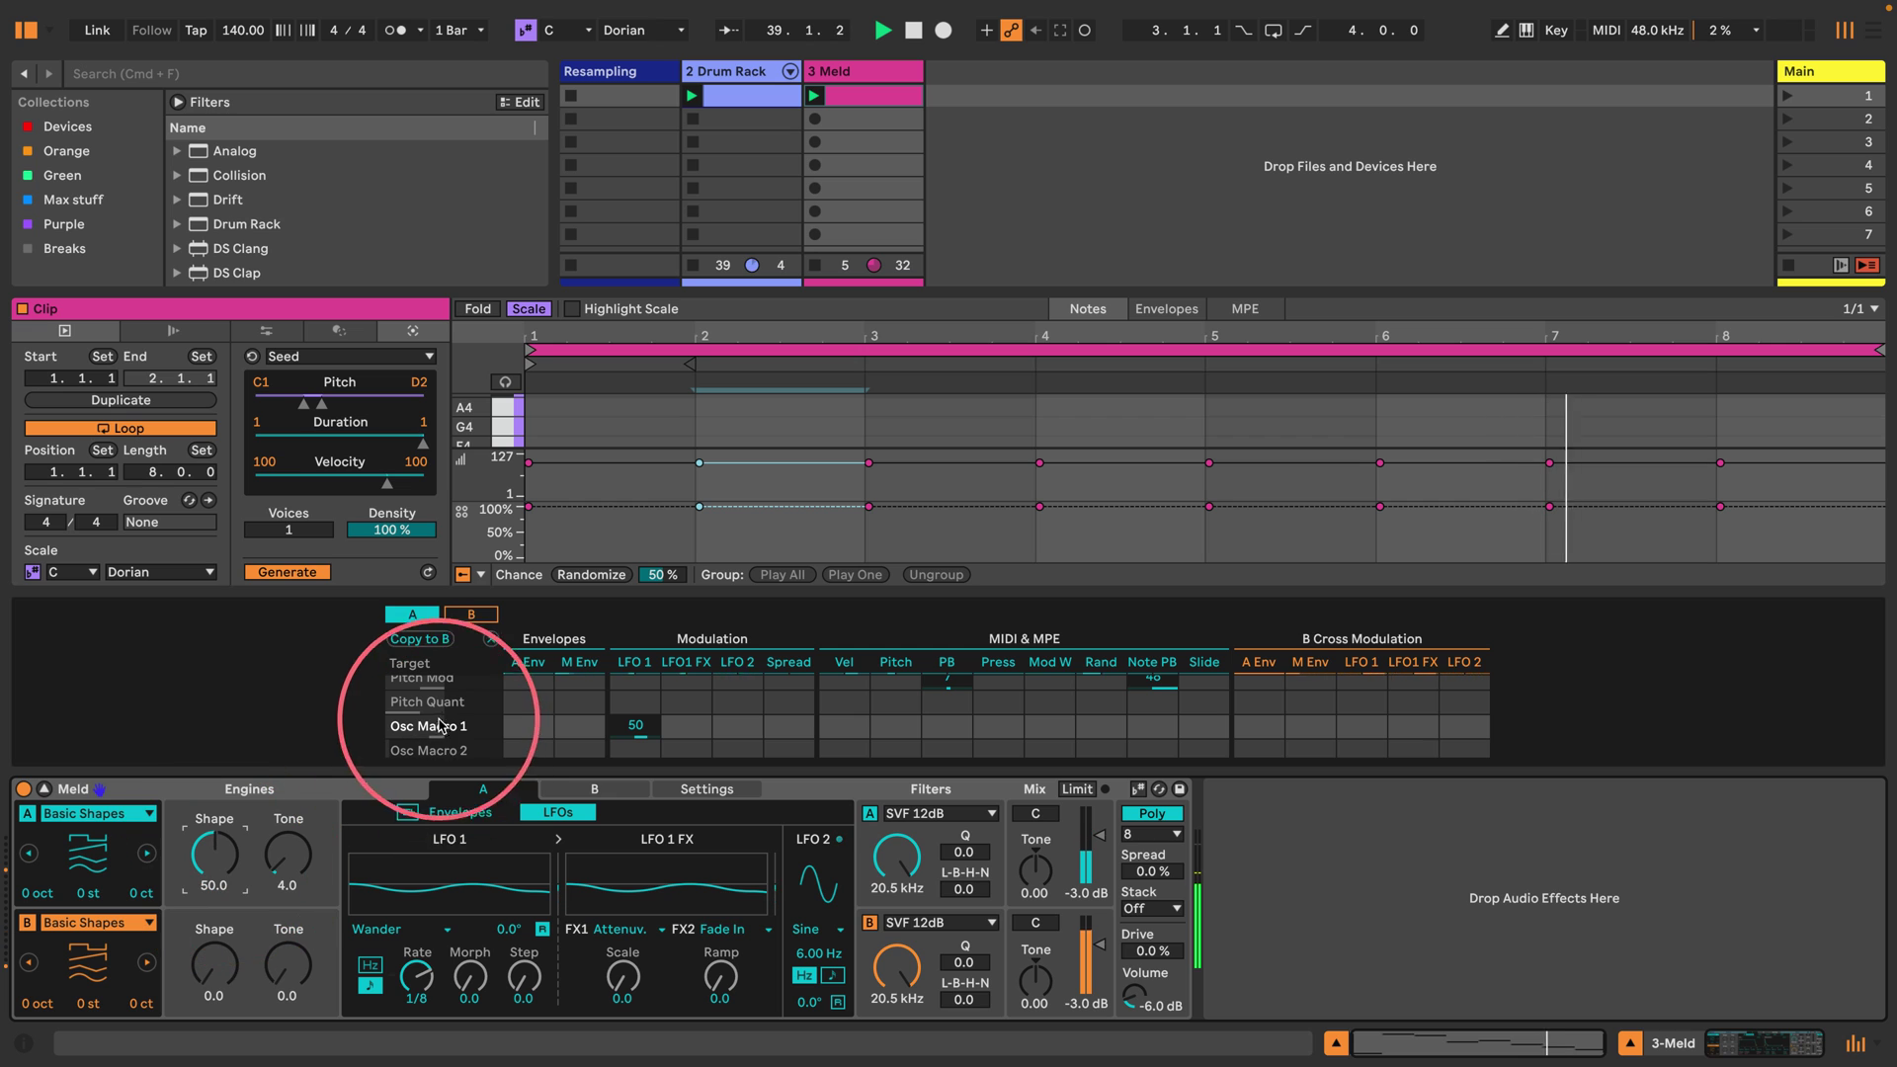
left_click_drag(629, 741, 632, 722)
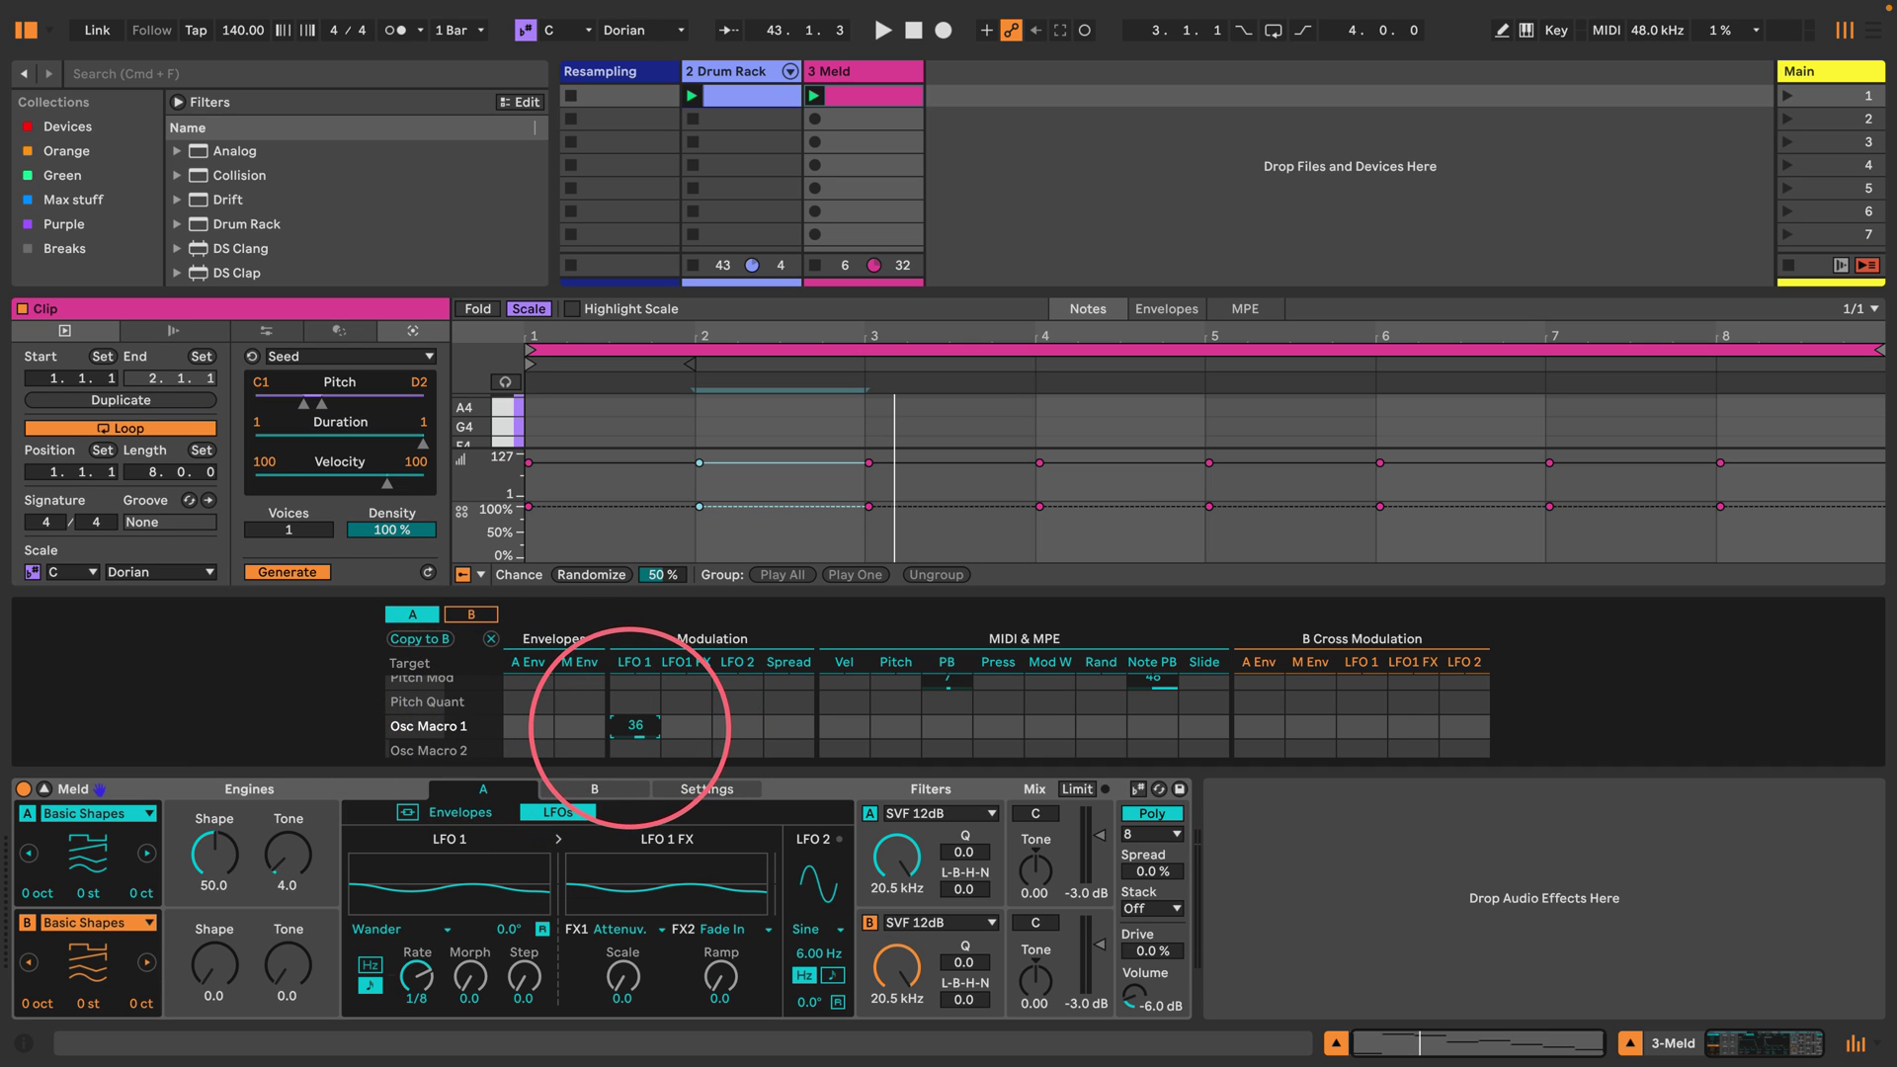
left_click_drag(633, 729, 461, 727)
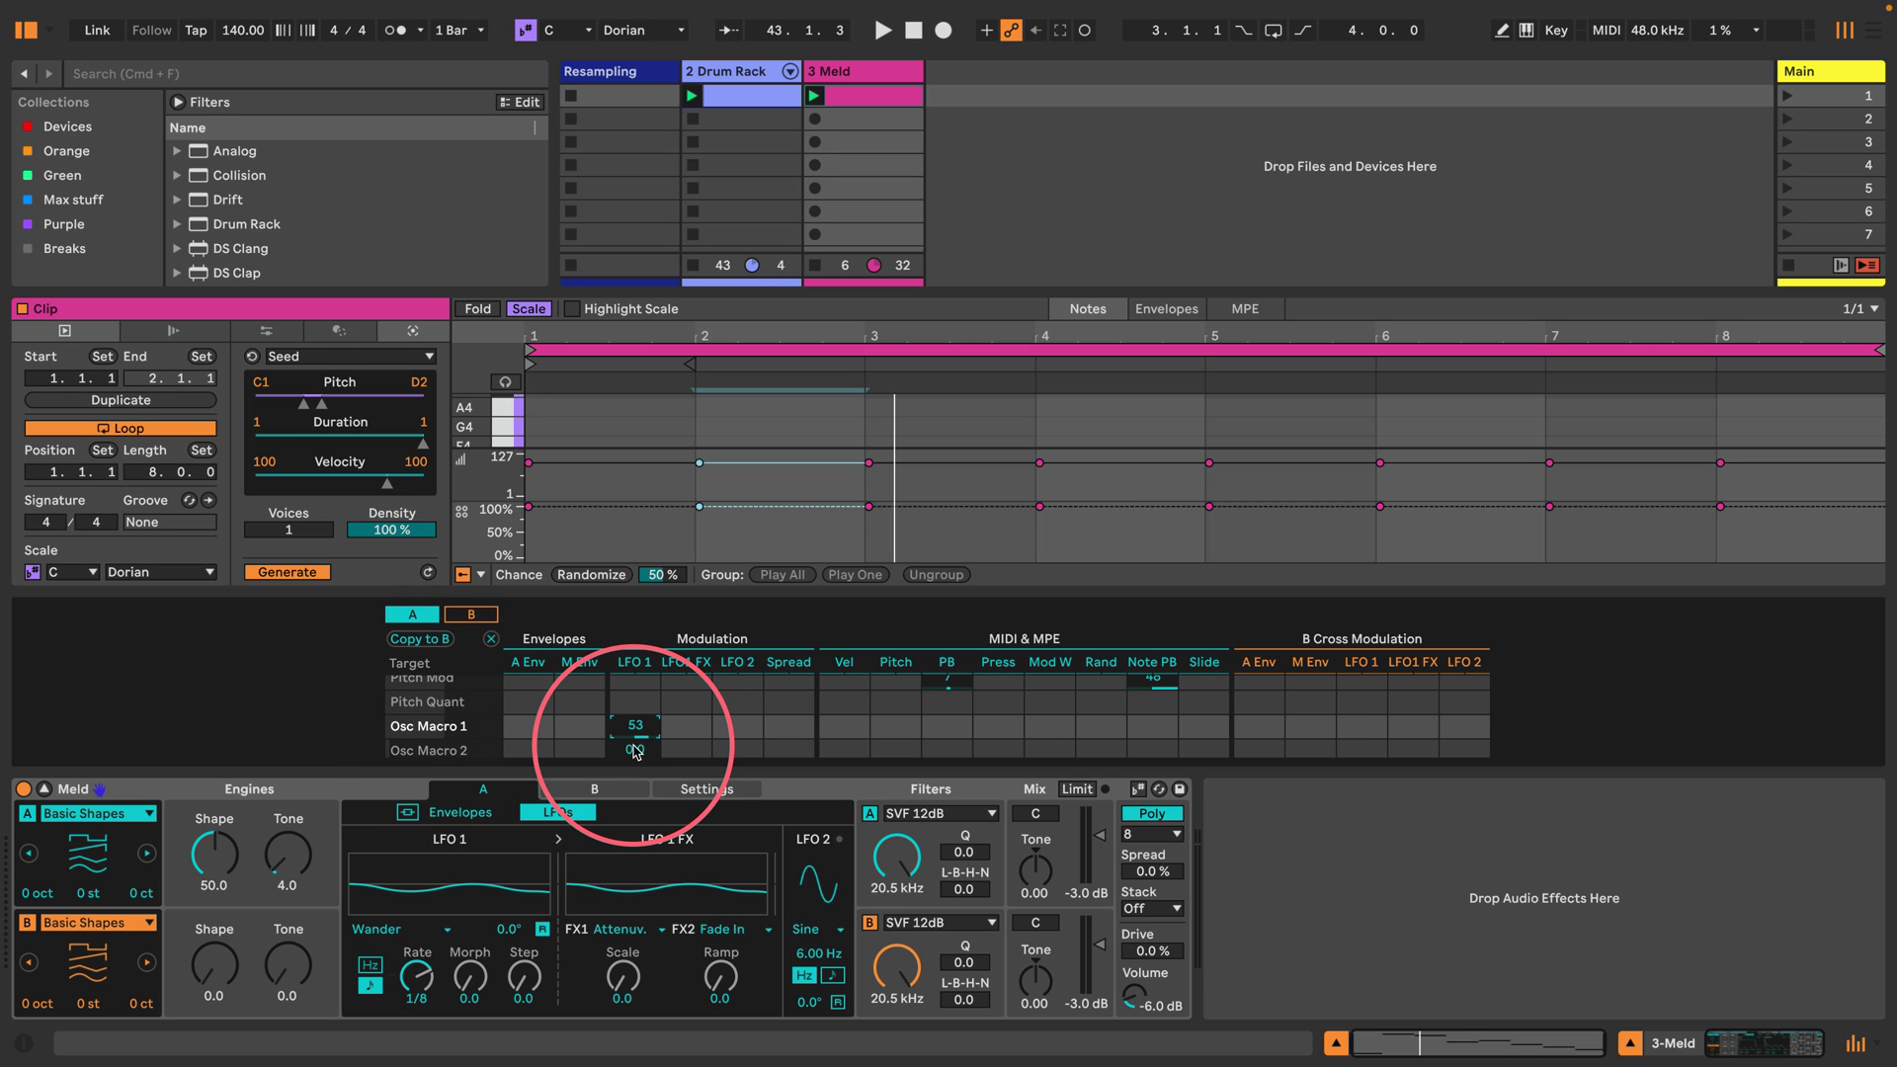
key("space")
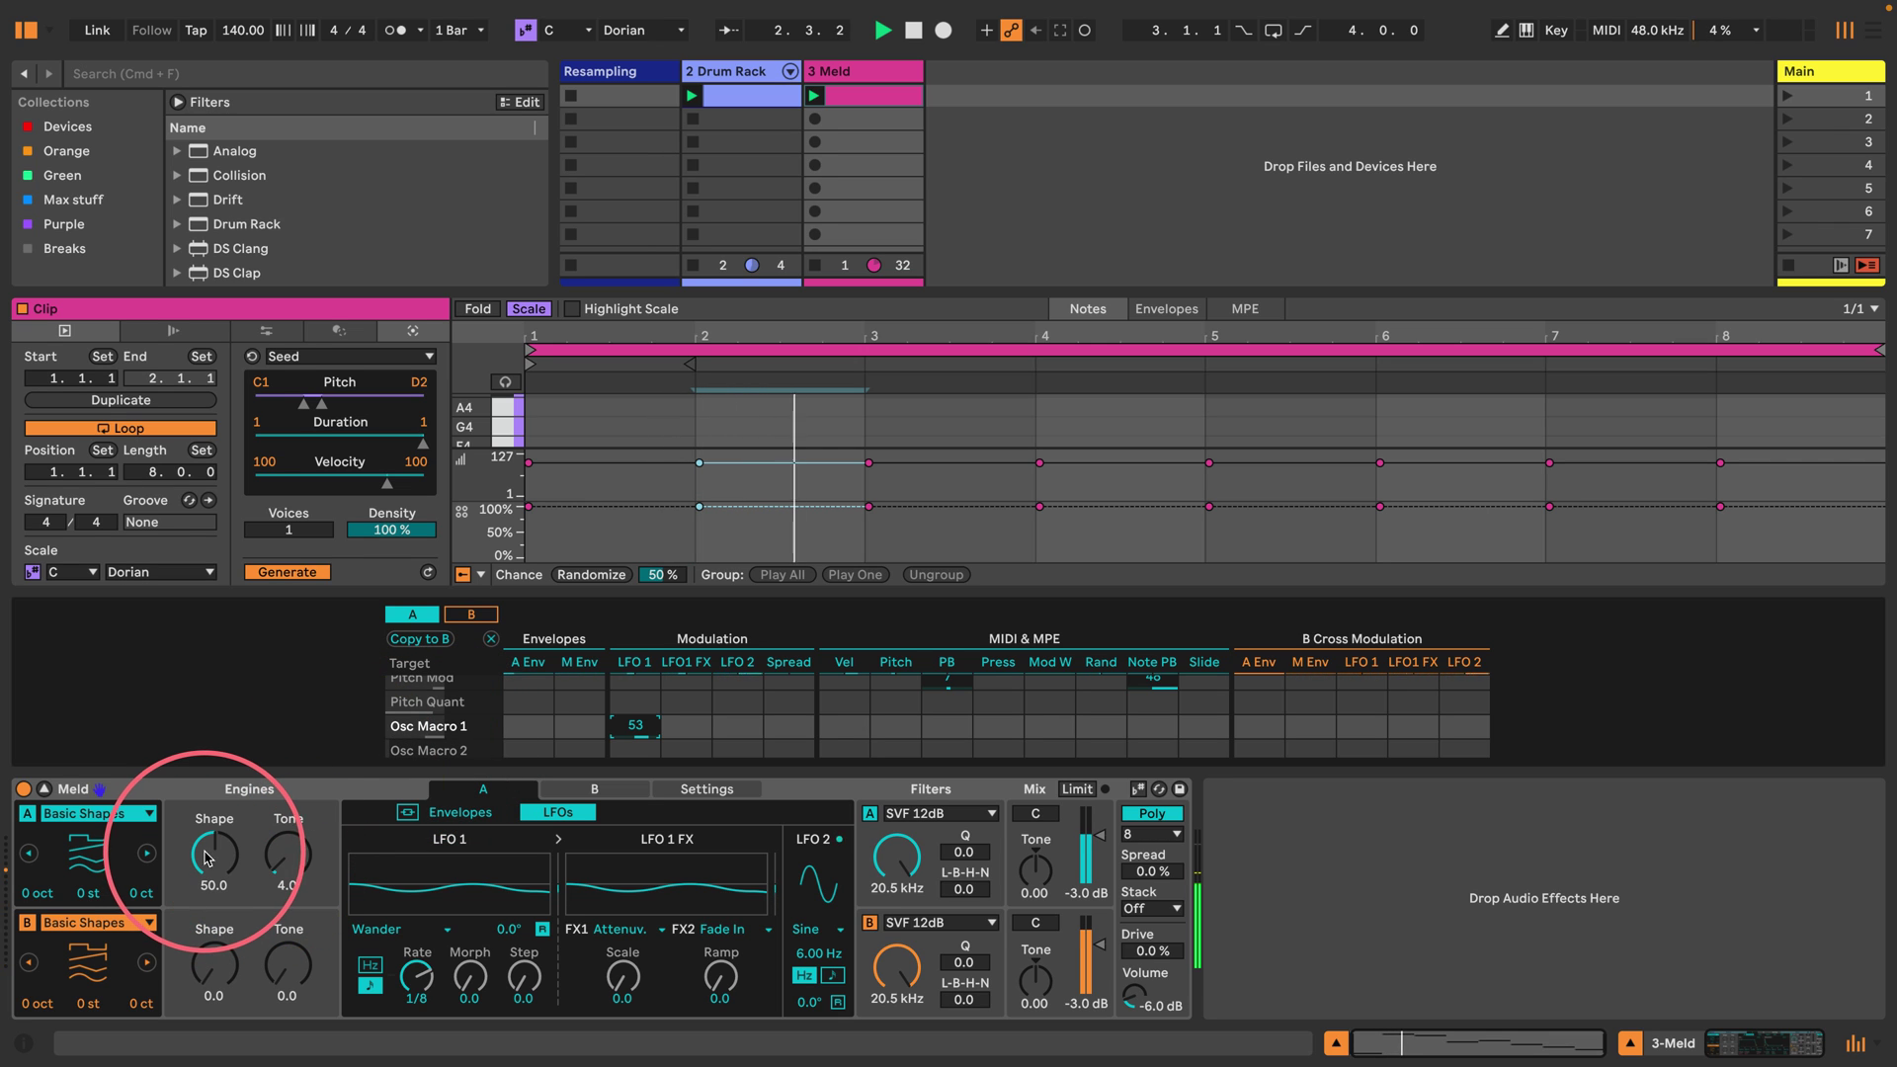
left_click_drag(214, 841, 210, 856)
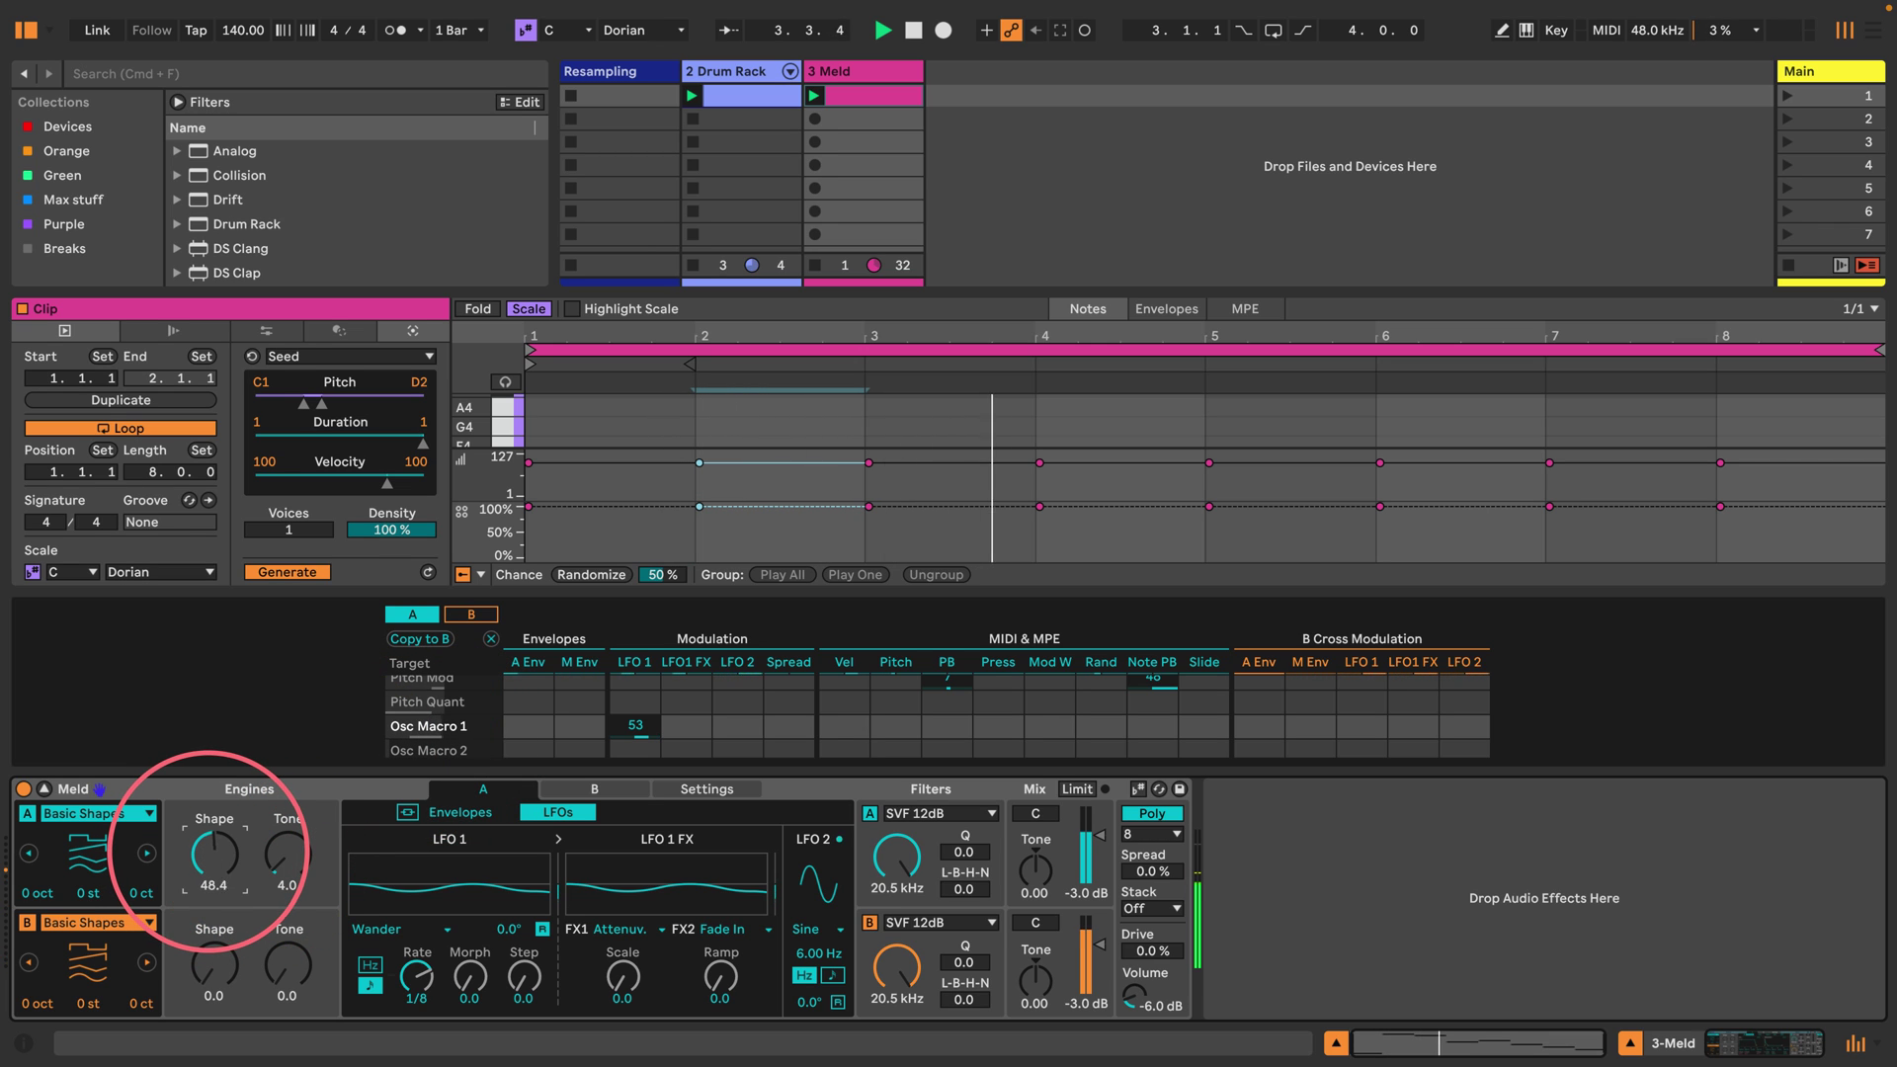
key("Return")
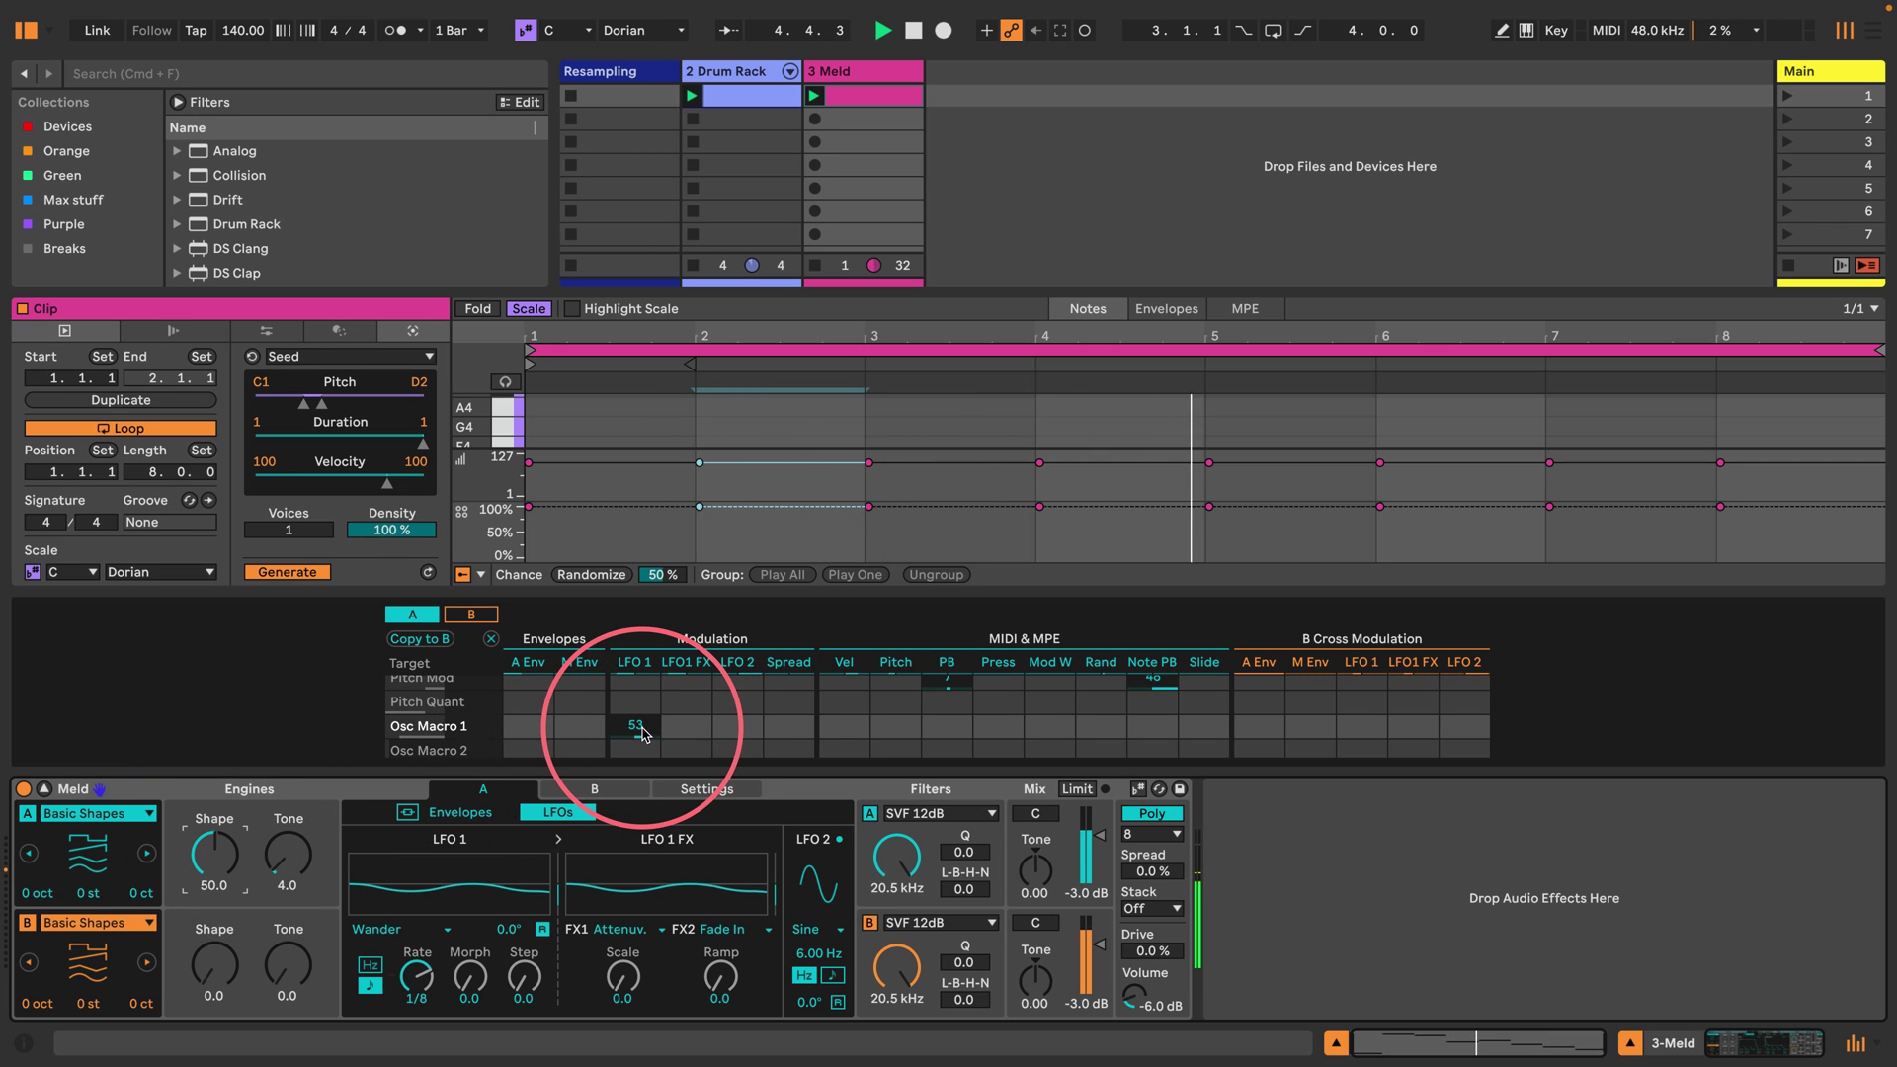
left_click_drag(617, 720, 618, 769)
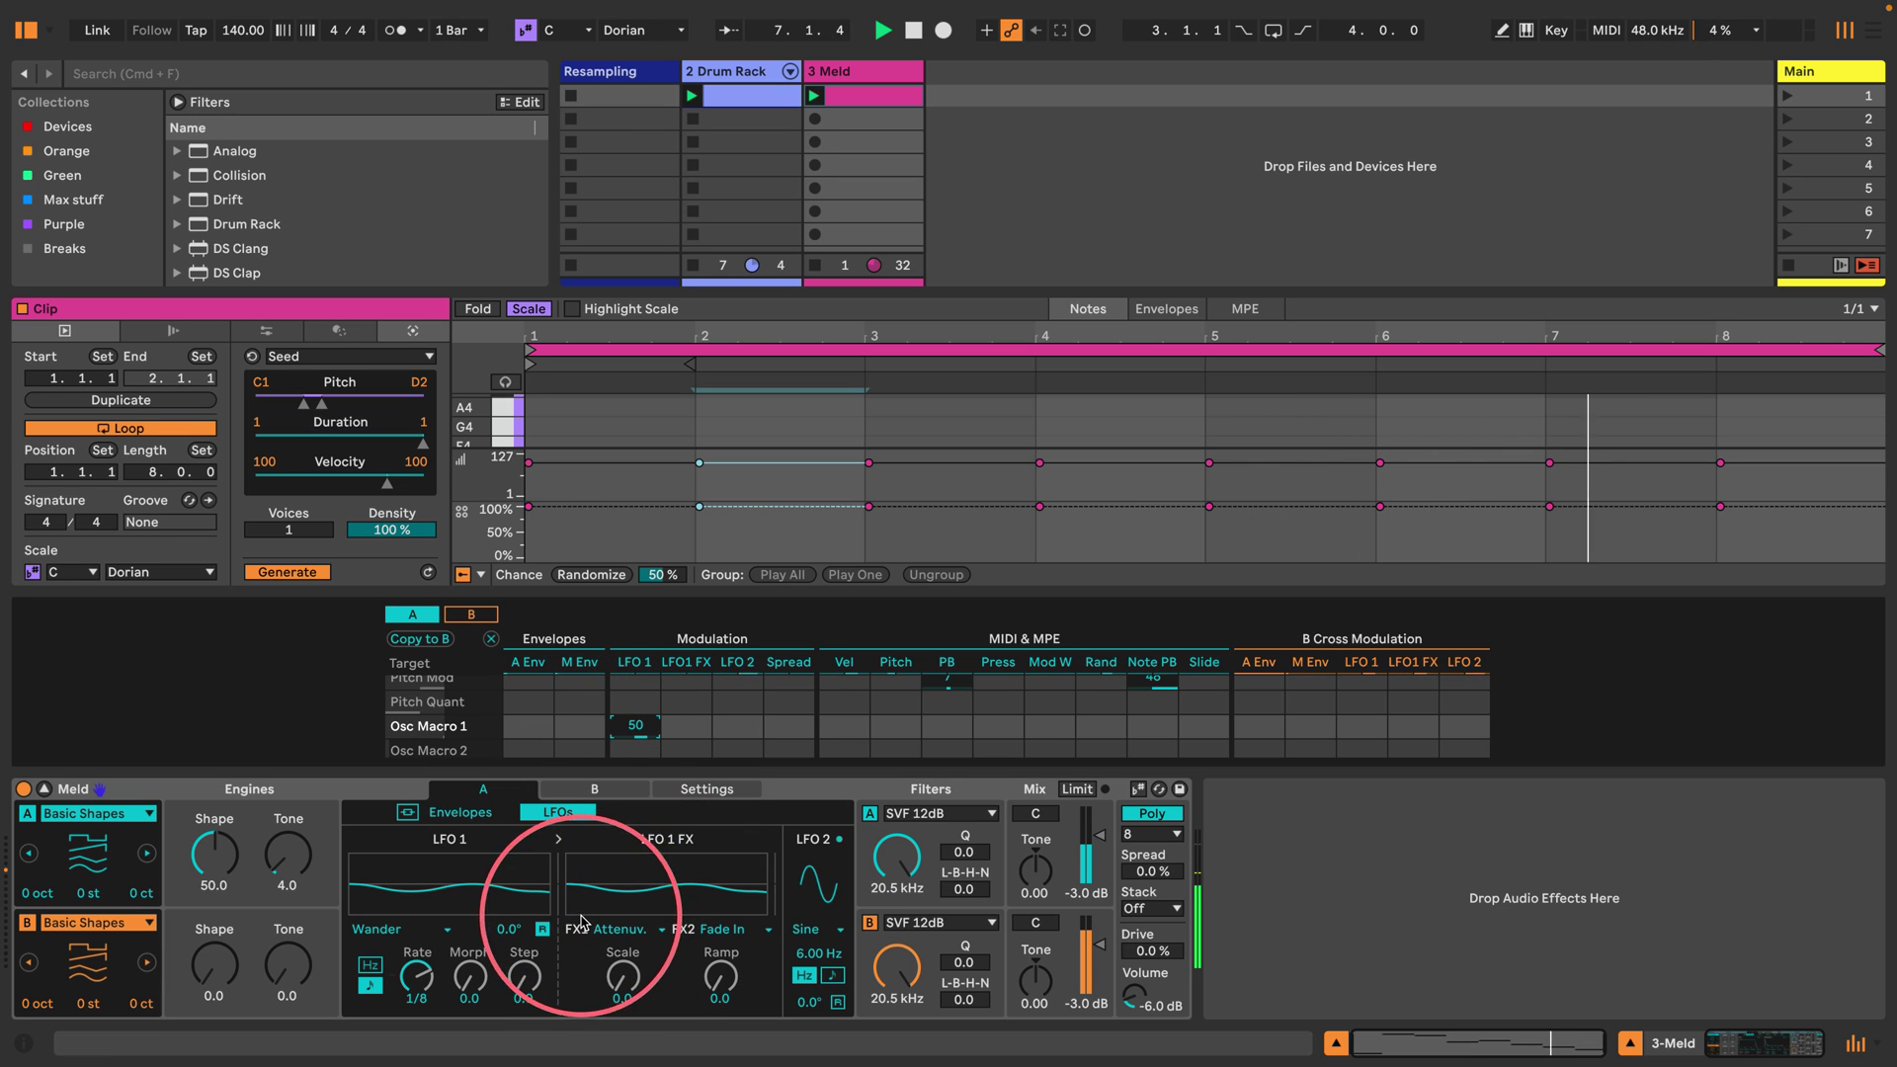
Remove both LFO 1 effects by setting FX1 and FX2 to None, keeping the LFO 1 phase offset at 0.0°.
left_click(620, 929)
left_click(611, 583)
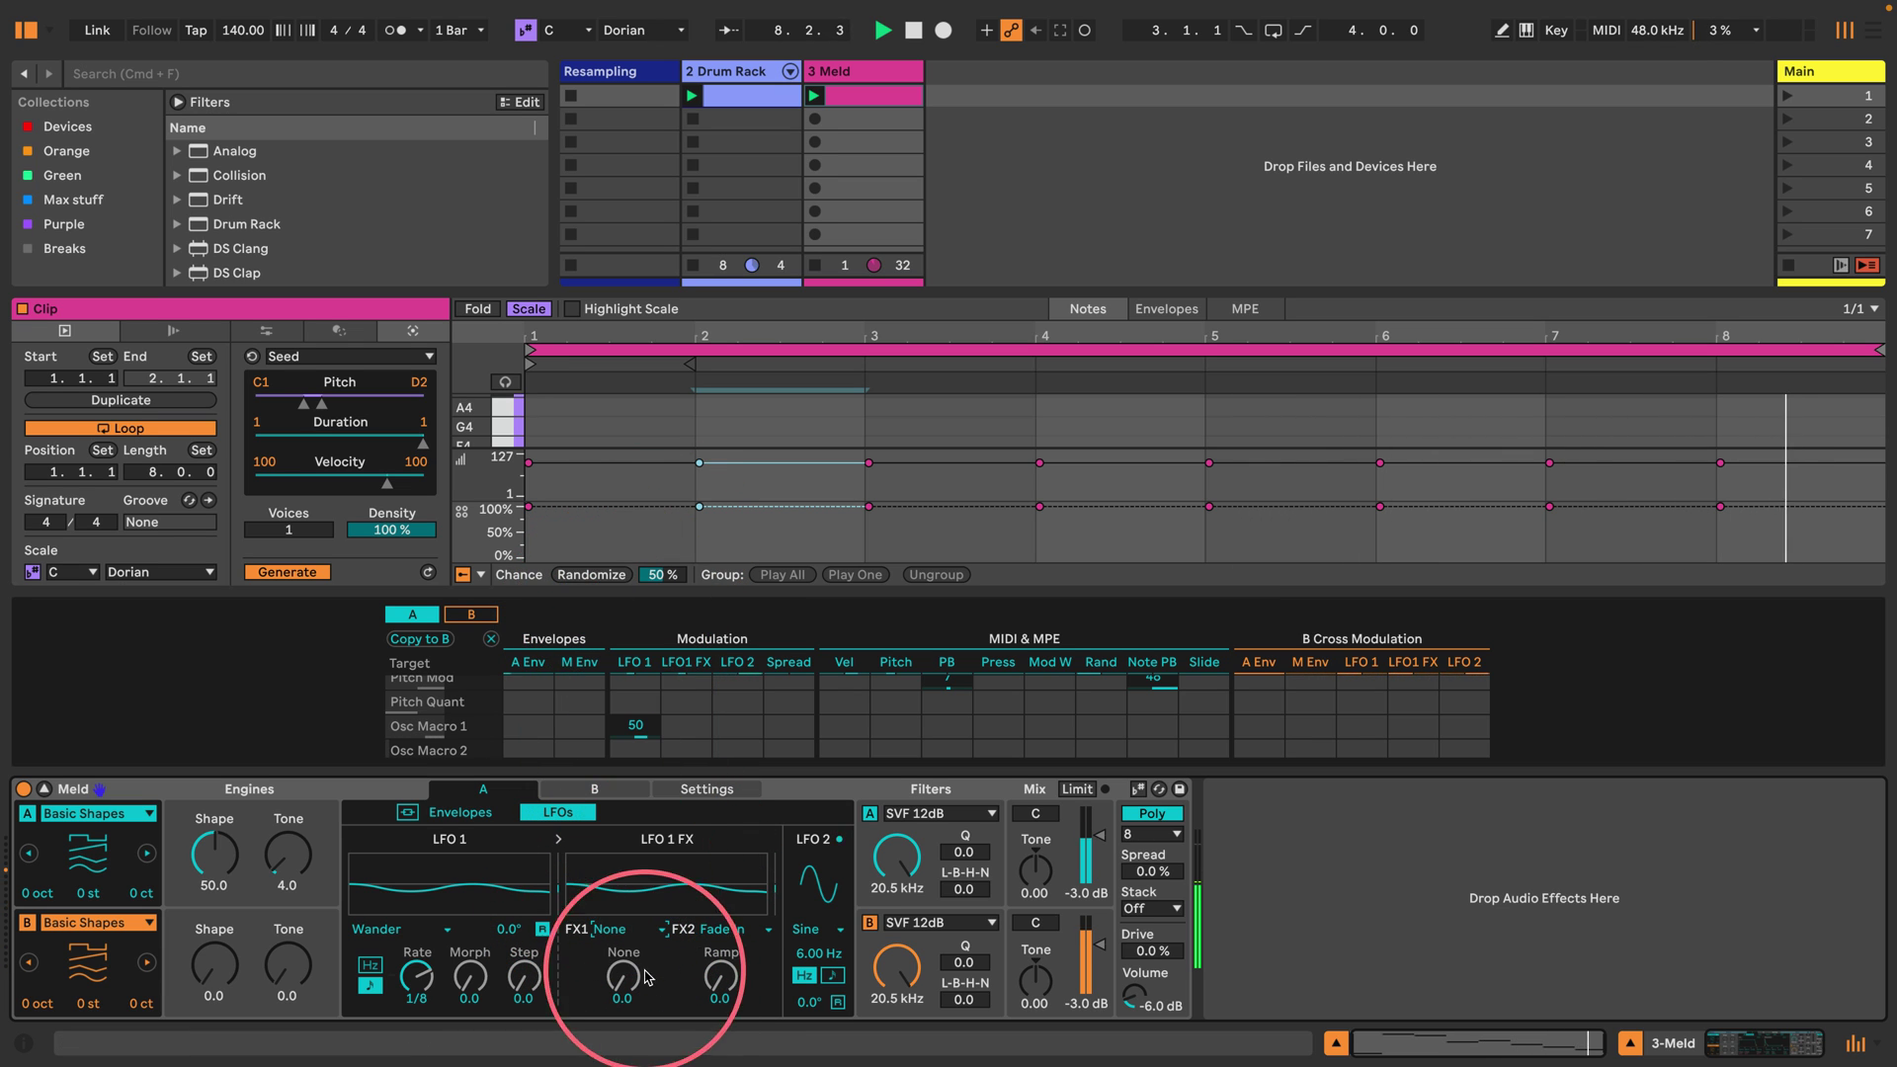
left_click(731, 929)
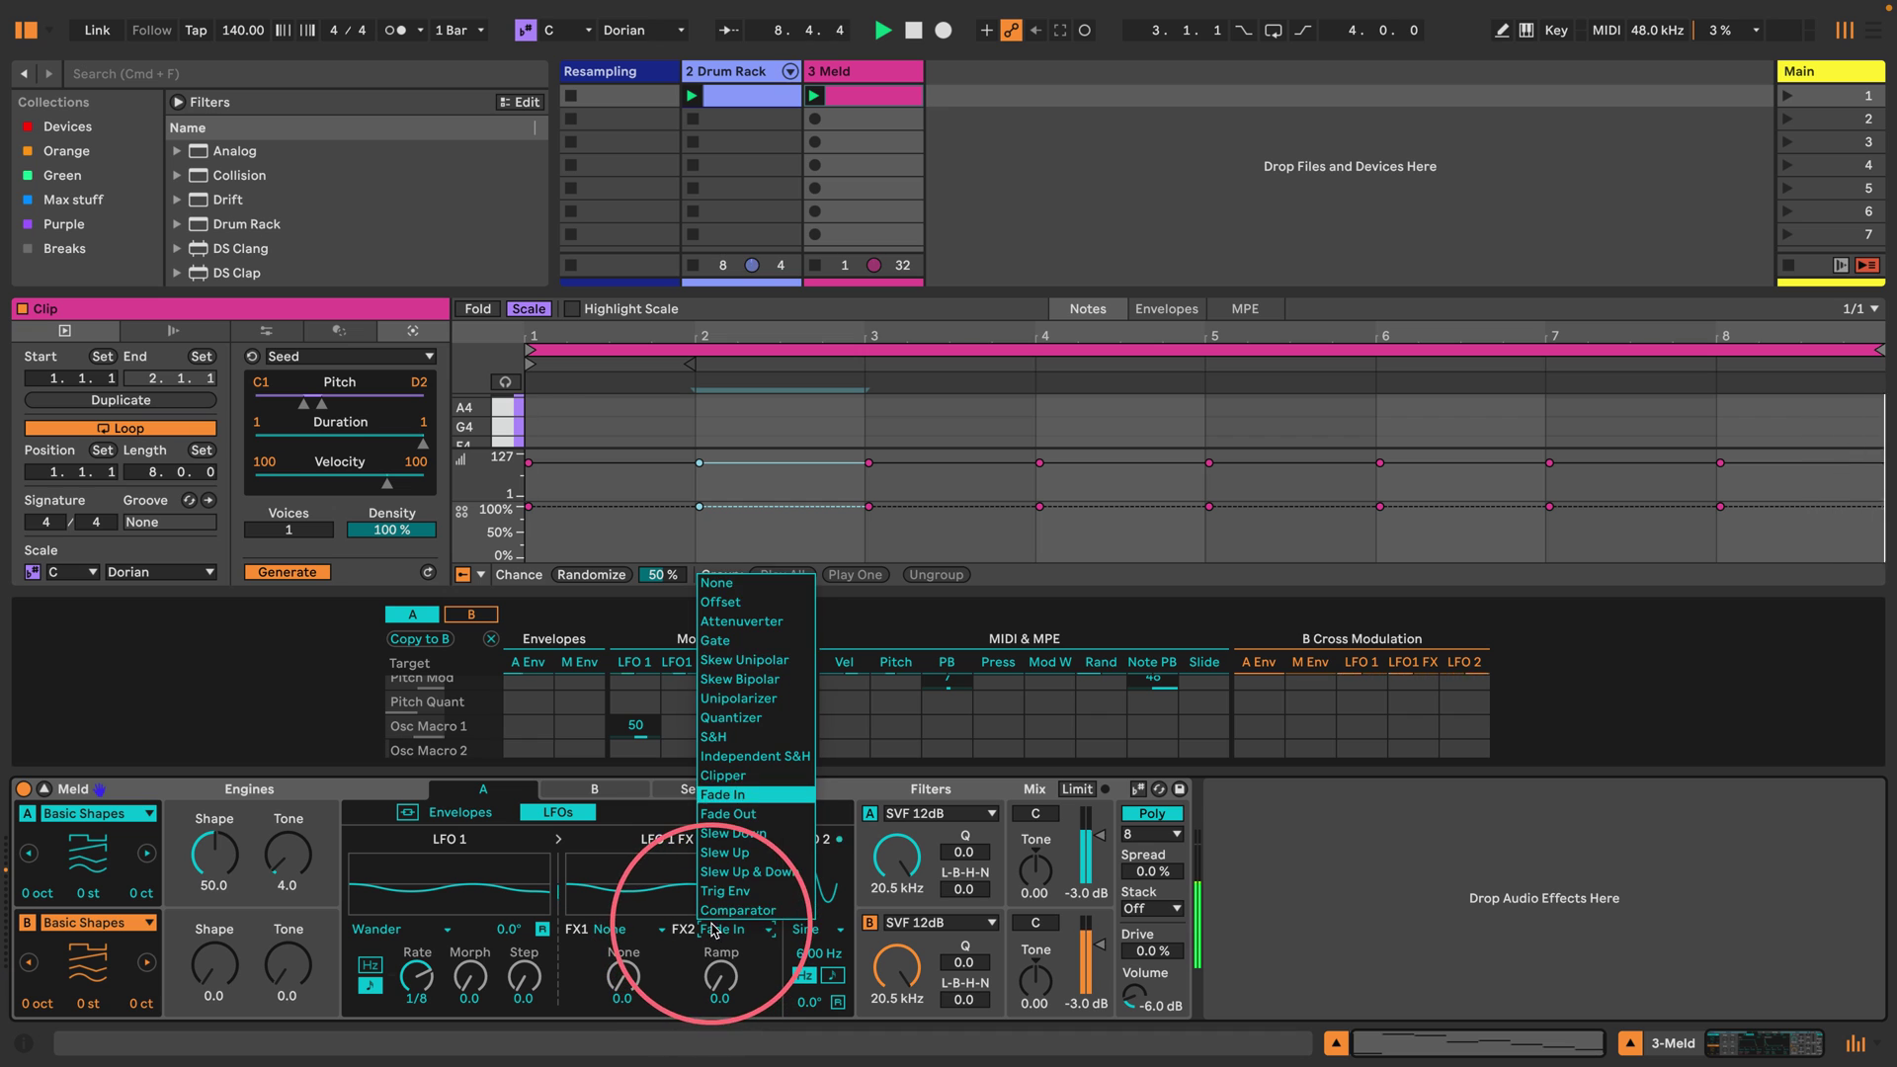
left_click(726, 583)
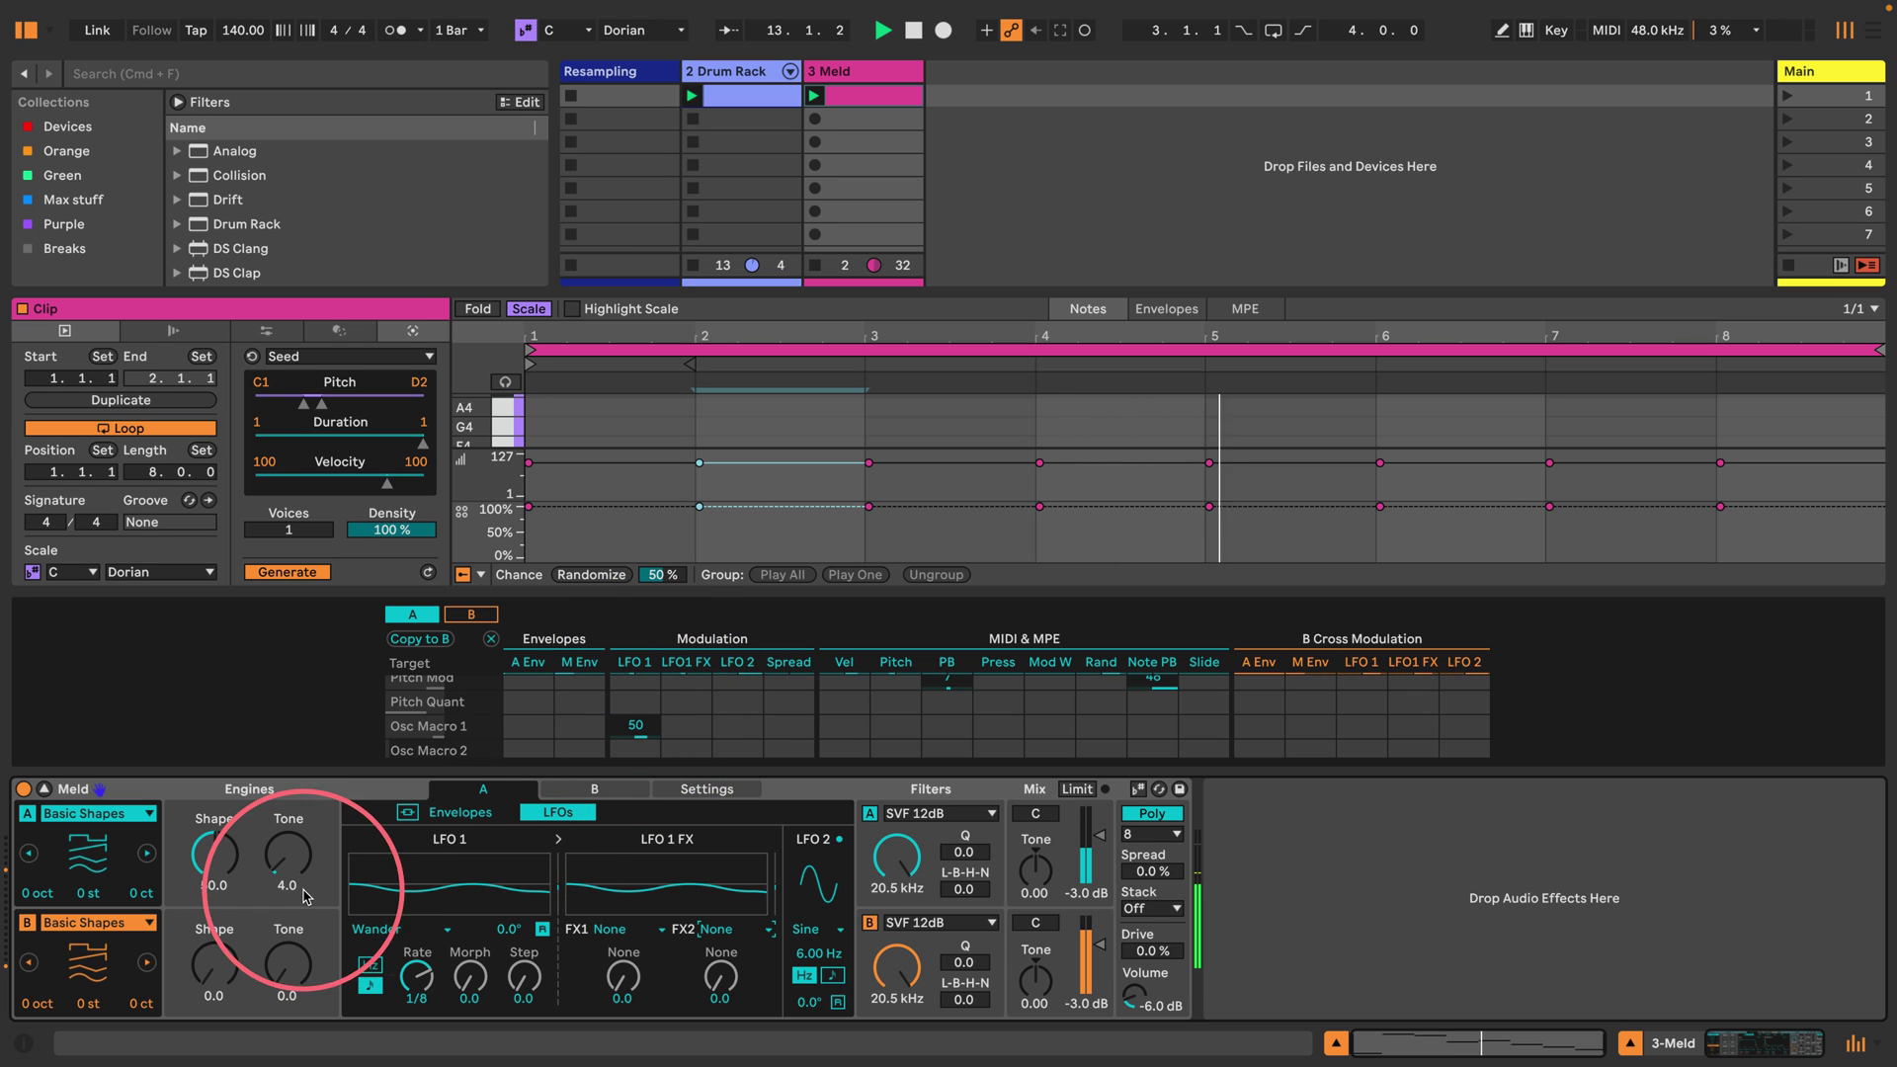
mouse_move(510, 935)
left_mouse_down()
mouse_move(509, 899)
mouse_move(512, 934)
left_mouse_up()
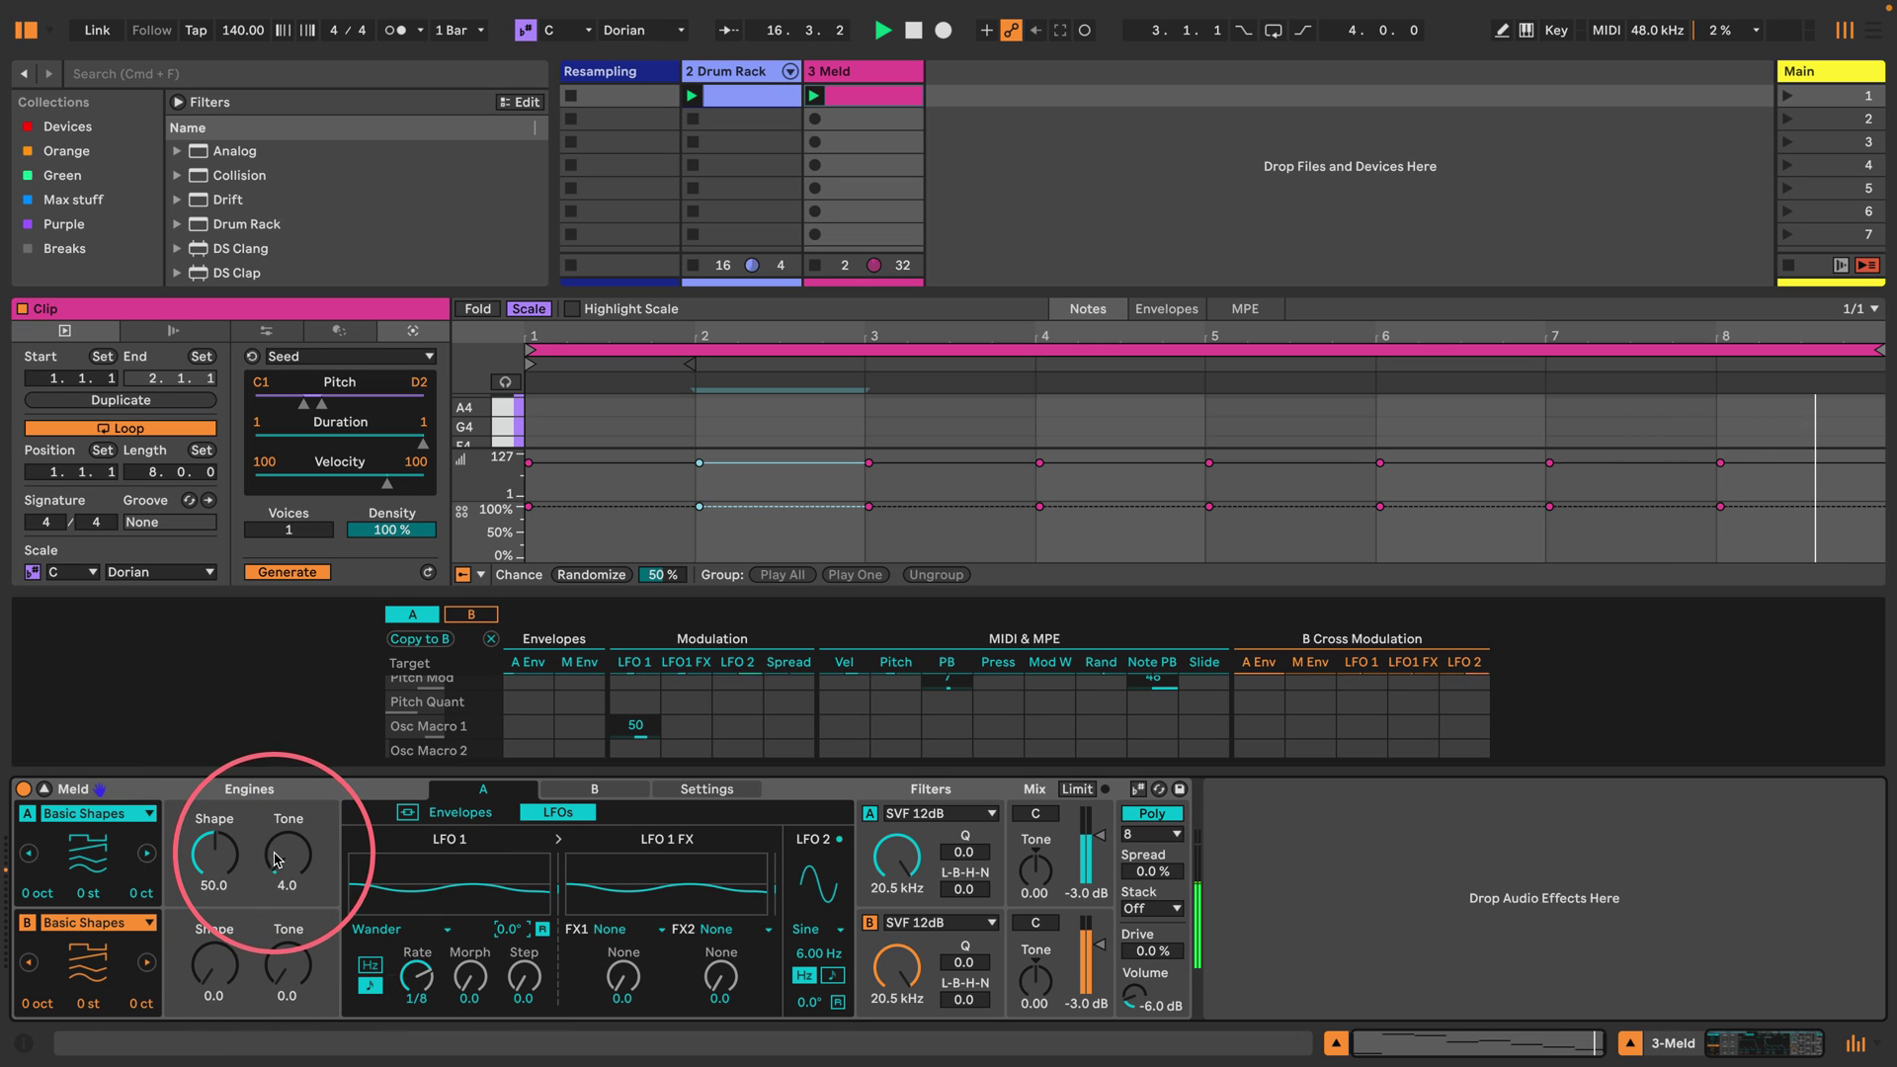
Sweep engine A's Tone up to 96.8 while listening and settle it at 50.
left_click_drag(277, 859, 278, 781)
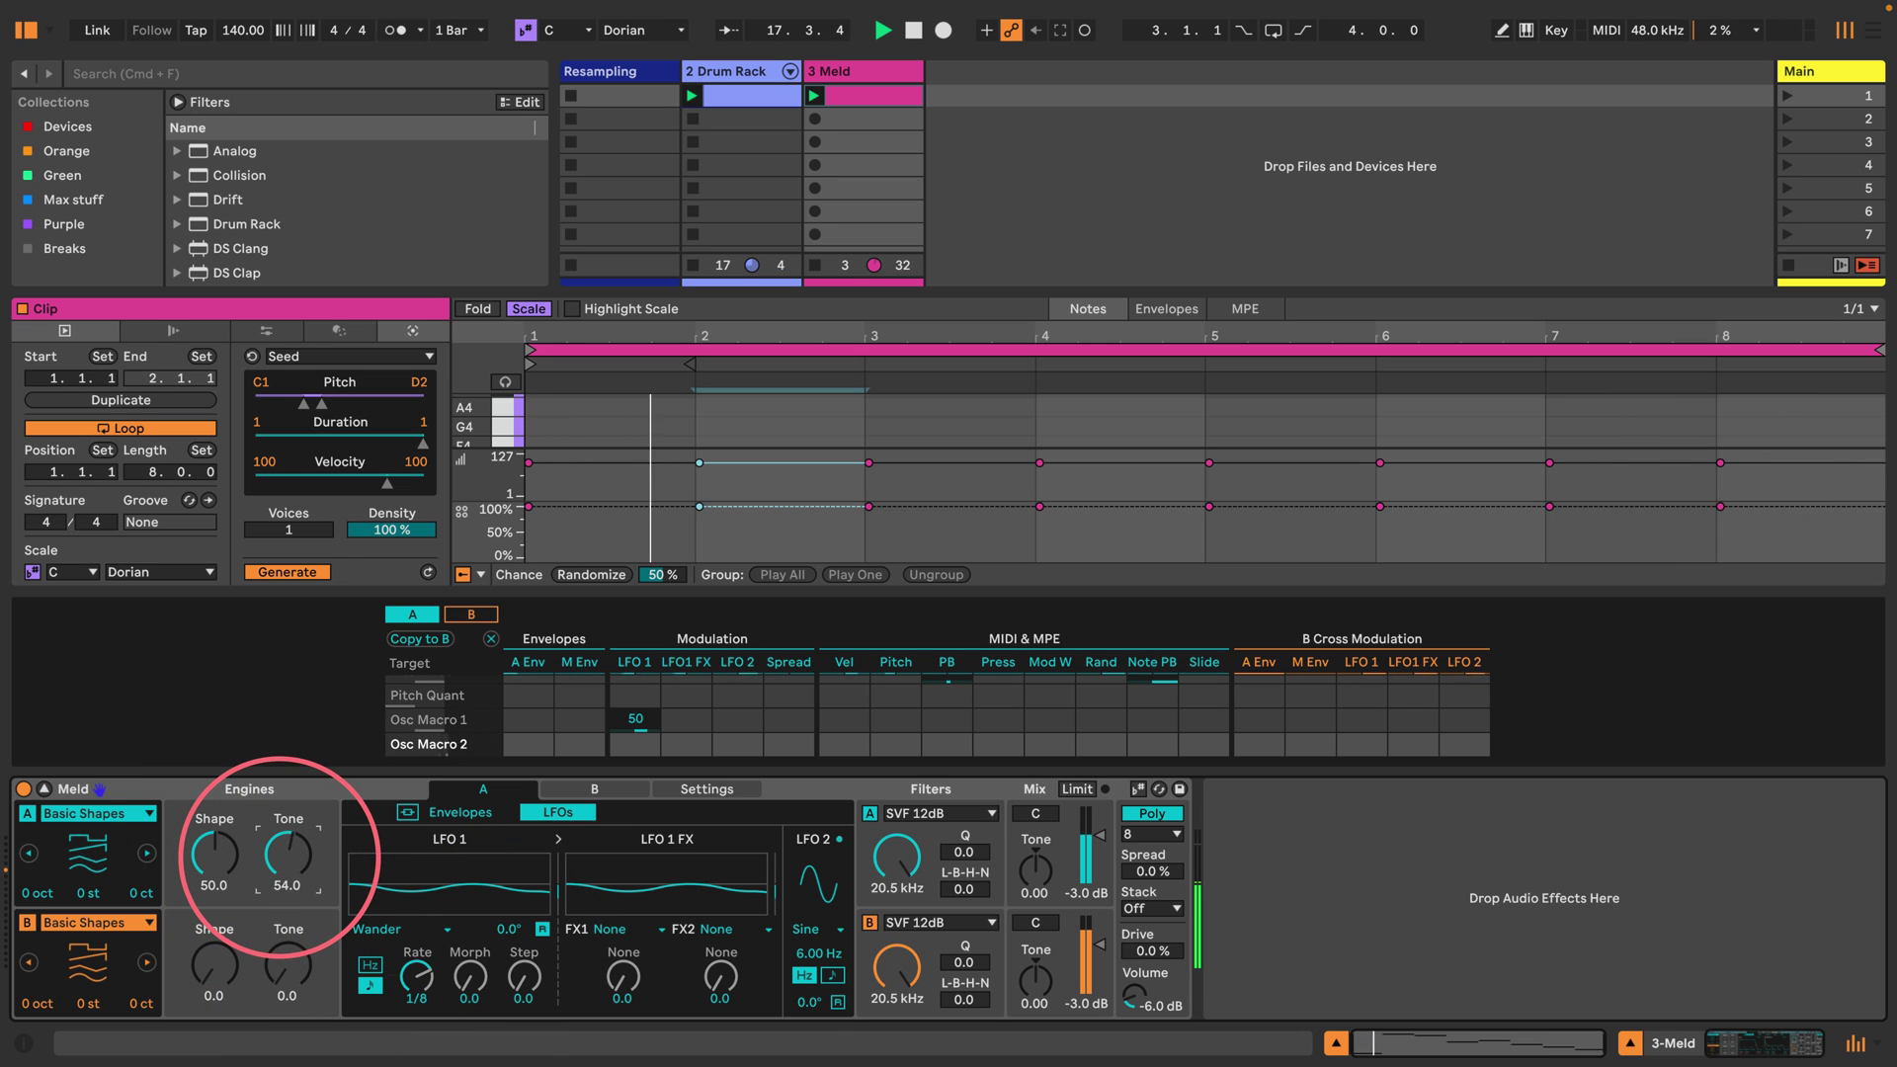
left_click_drag(286, 855, 287, 790)
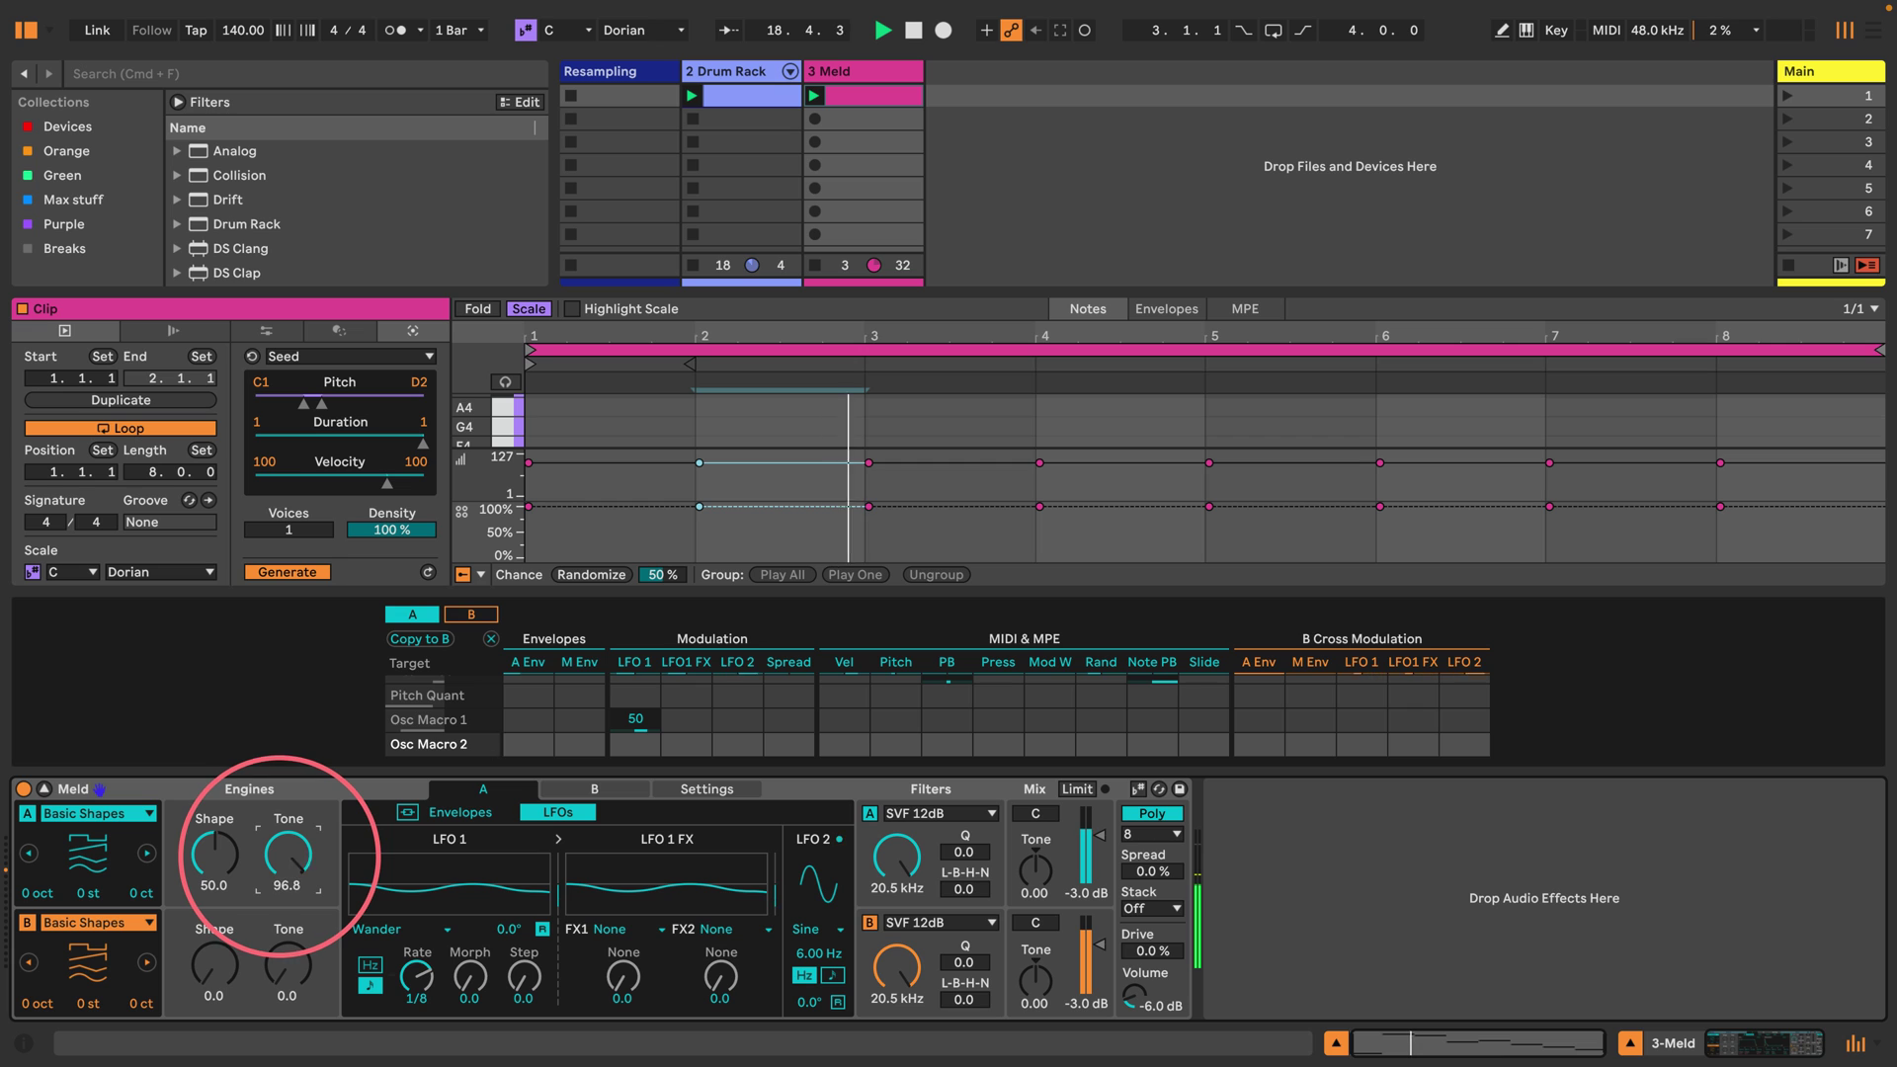
left_click_drag(287, 856, 286, 827)
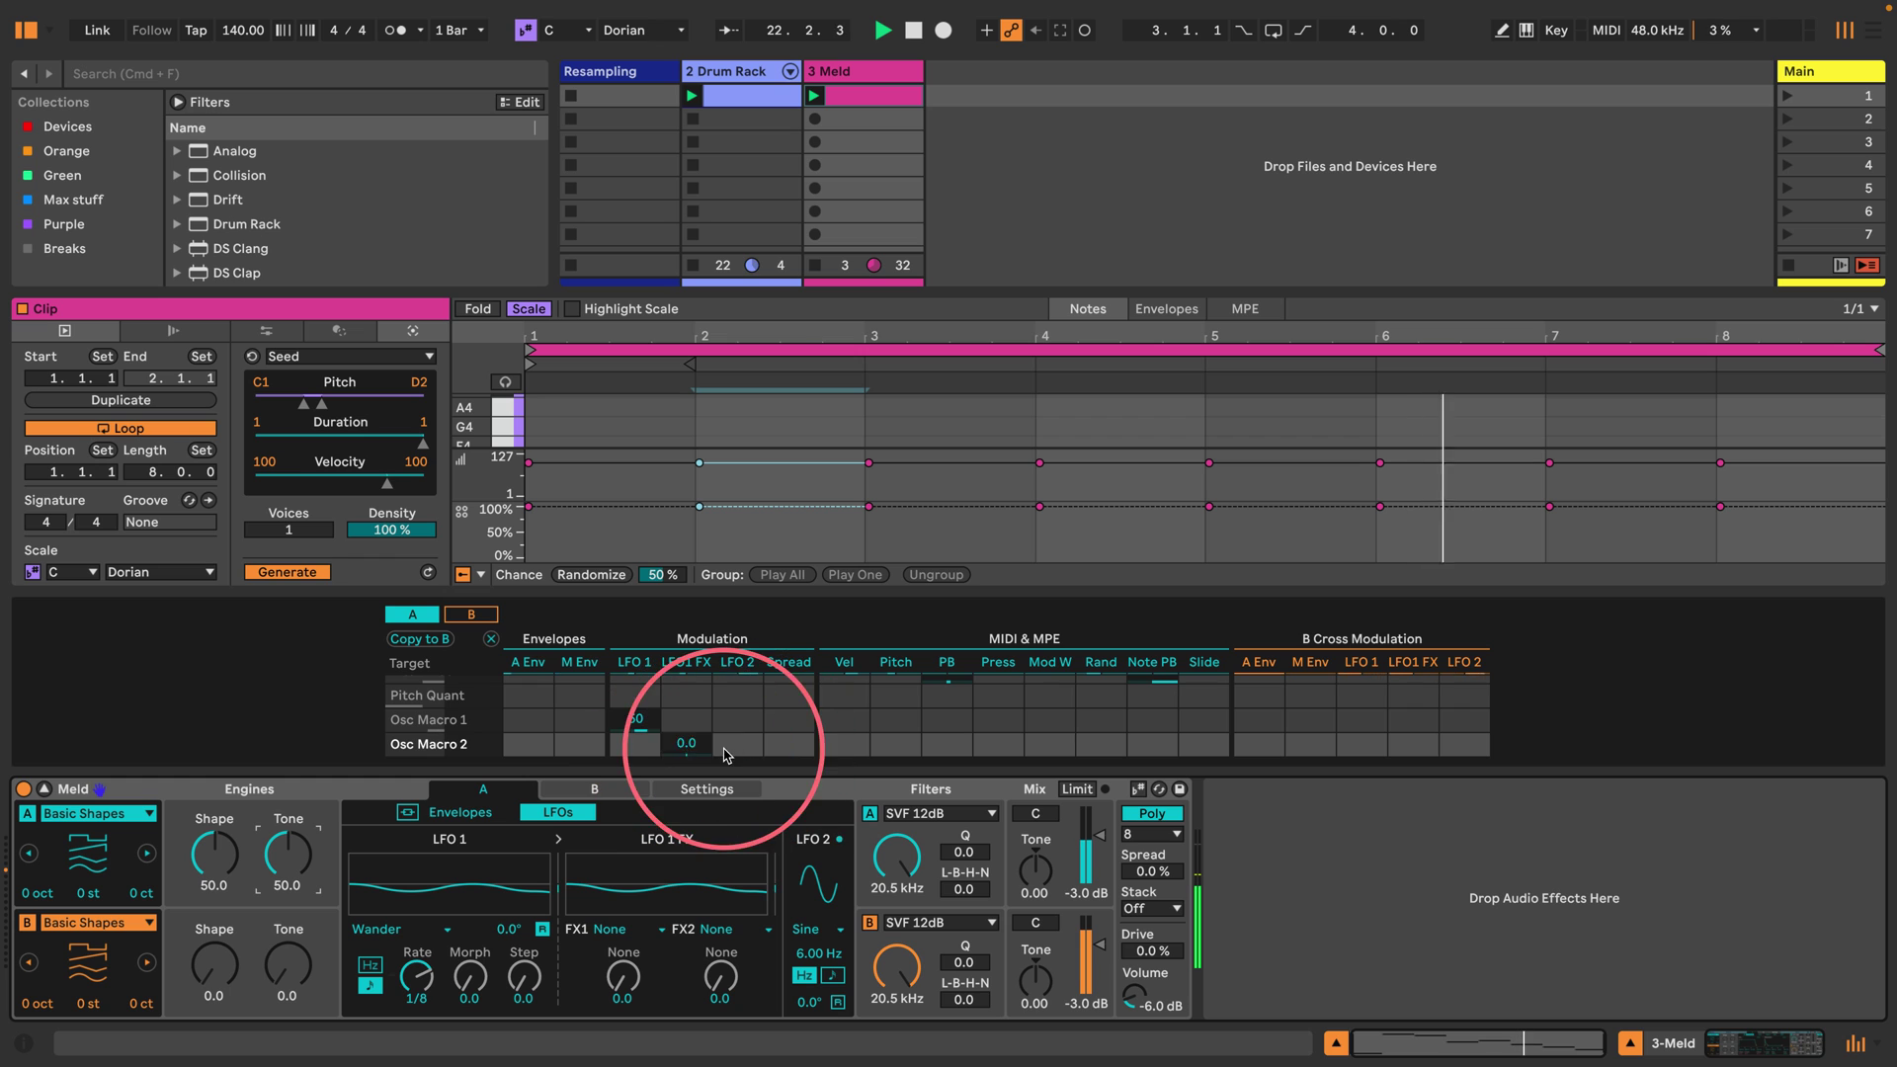
Set LFO 2 to a Sine synced at 1/4 and modulate Osc Macro 2 from it by an amount of 42.
left_click(808, 931)
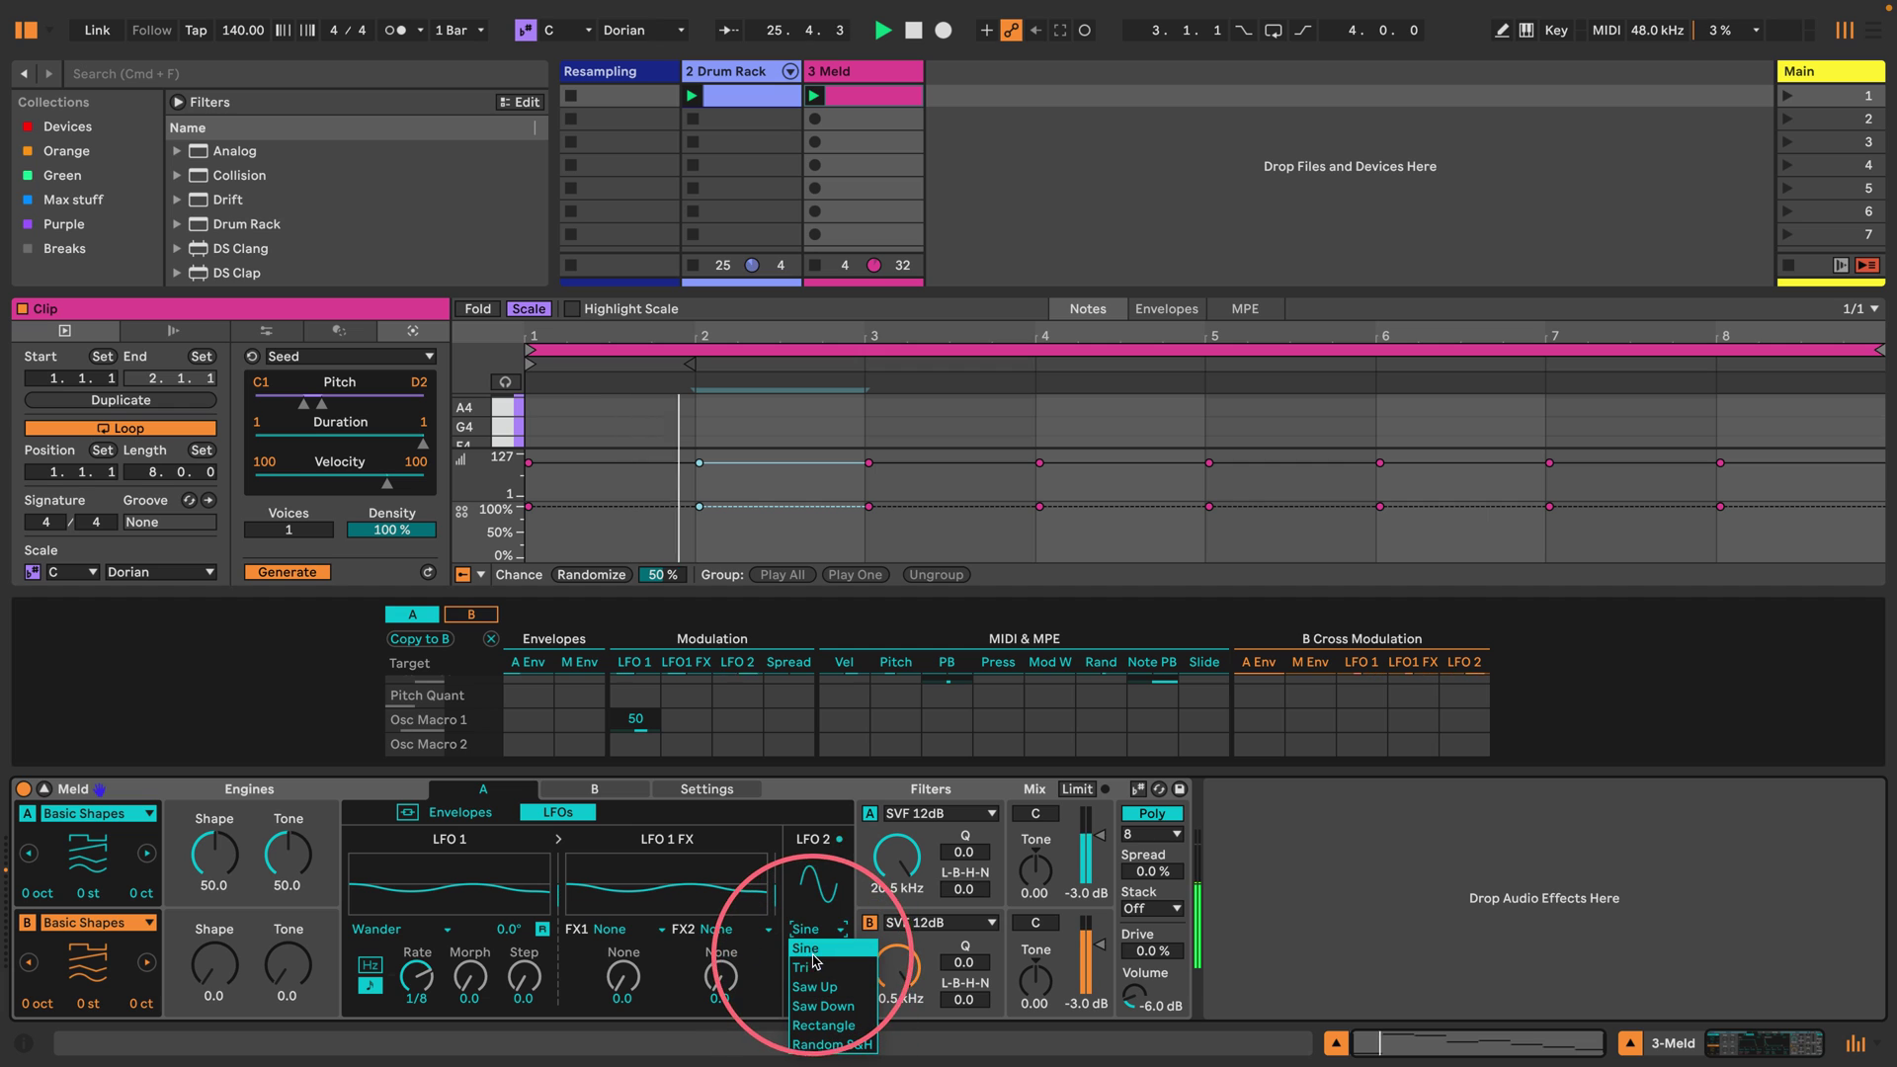
left_click(820, 950)
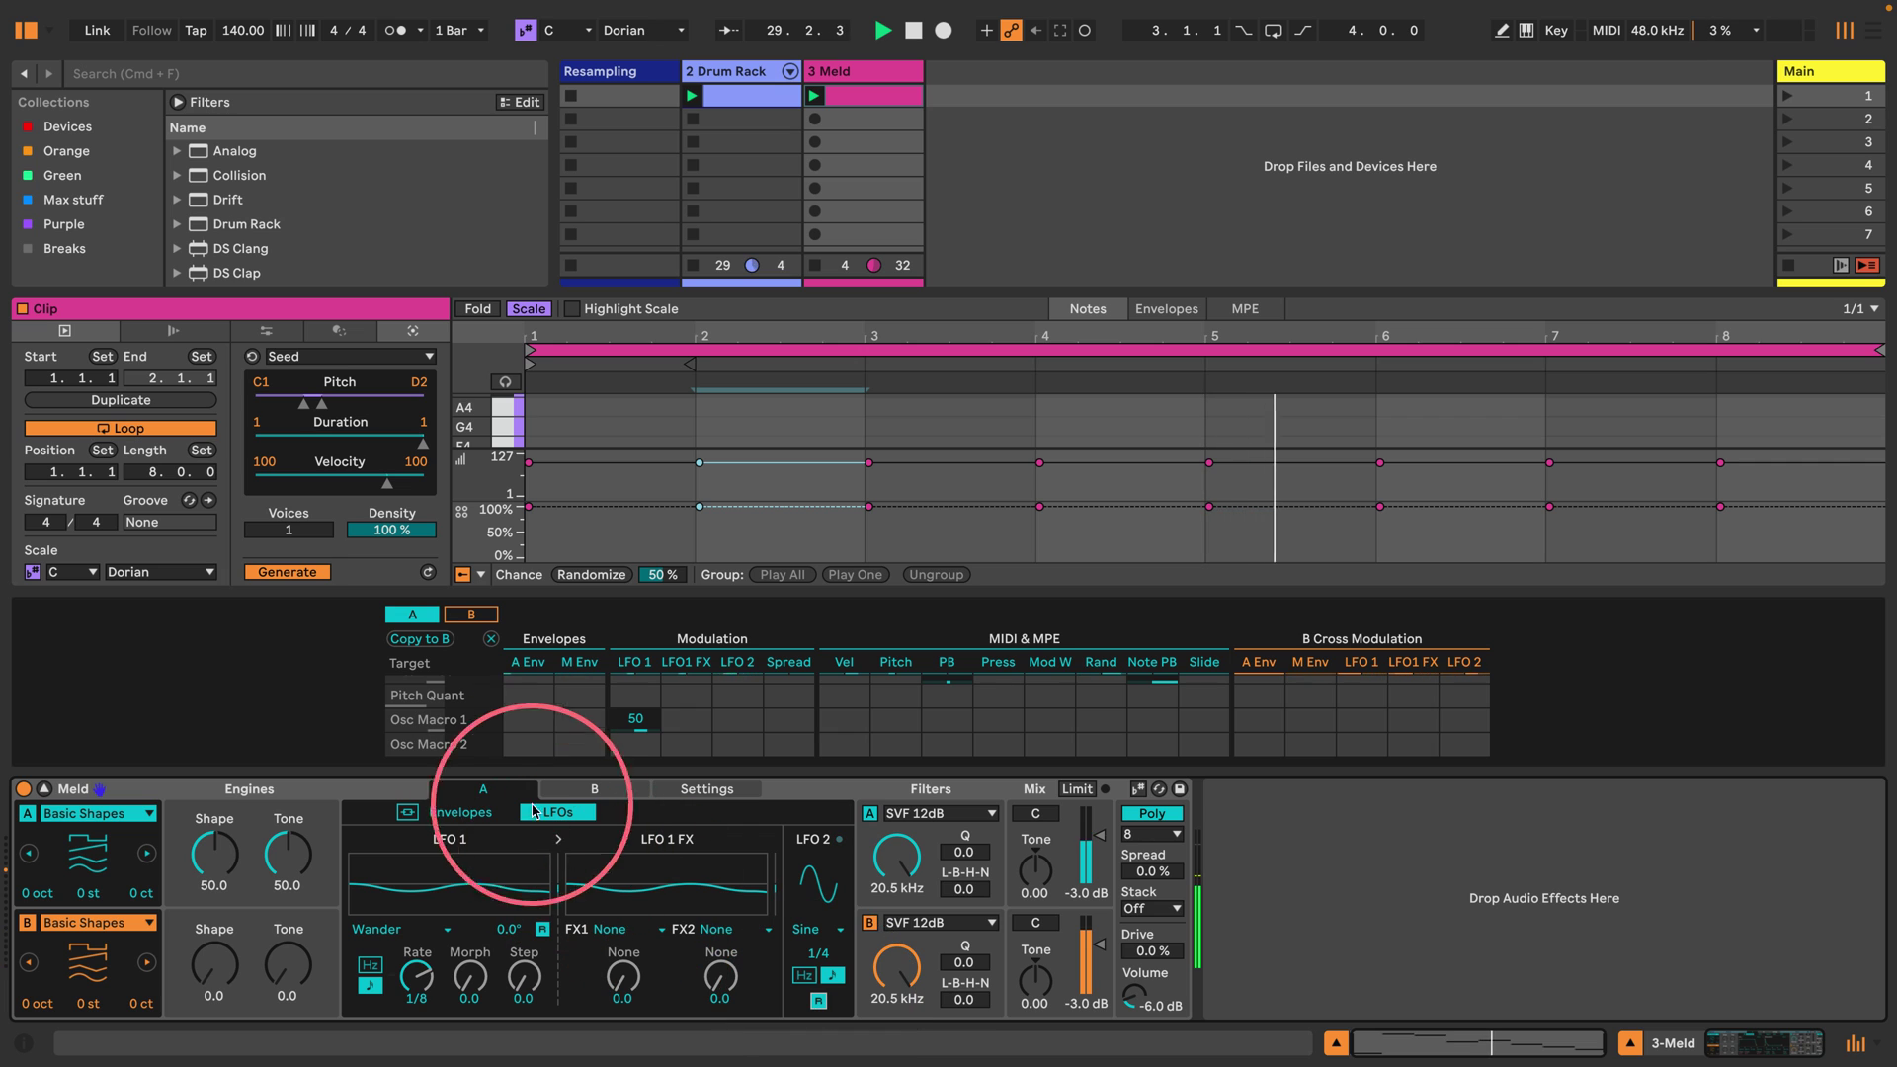
left_click_drag(736, 751, 736, 715)
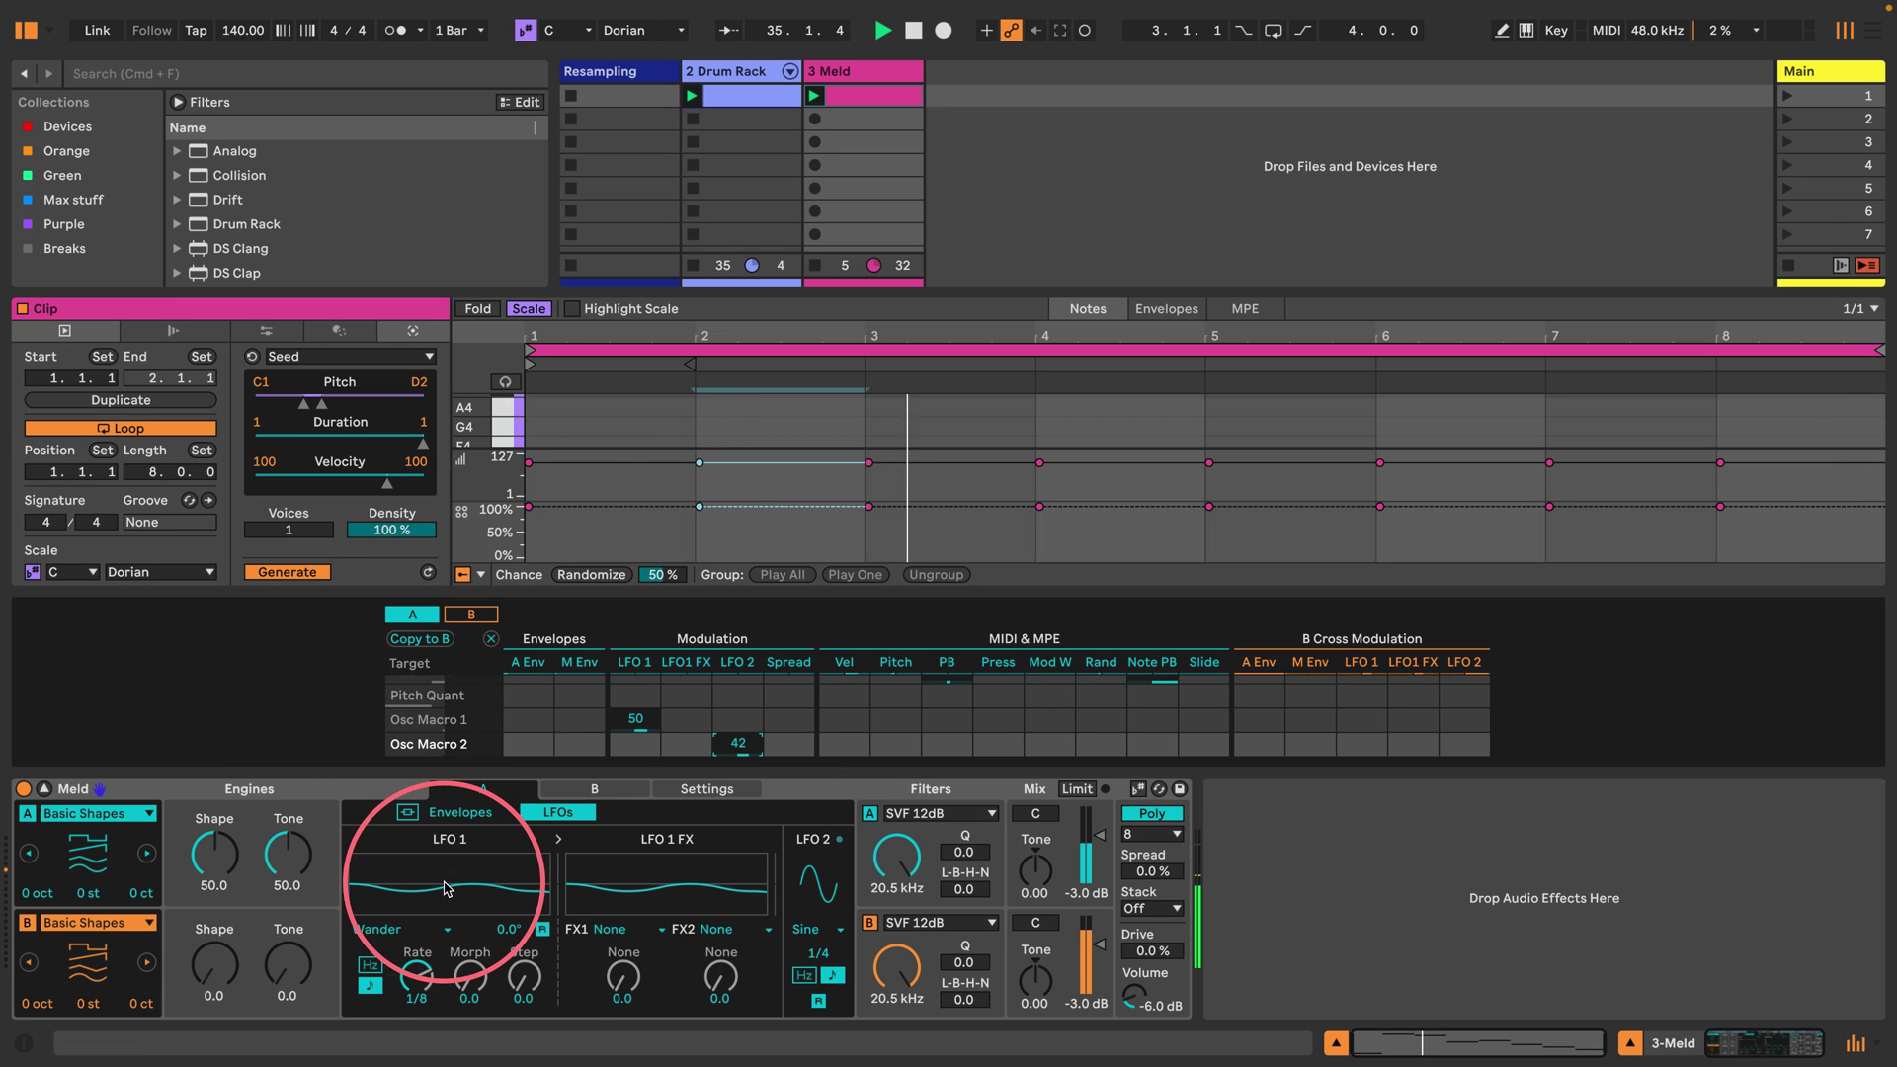
Audition LFO 1's Wander waveform with its Morph raised to 52.4.
key("space")
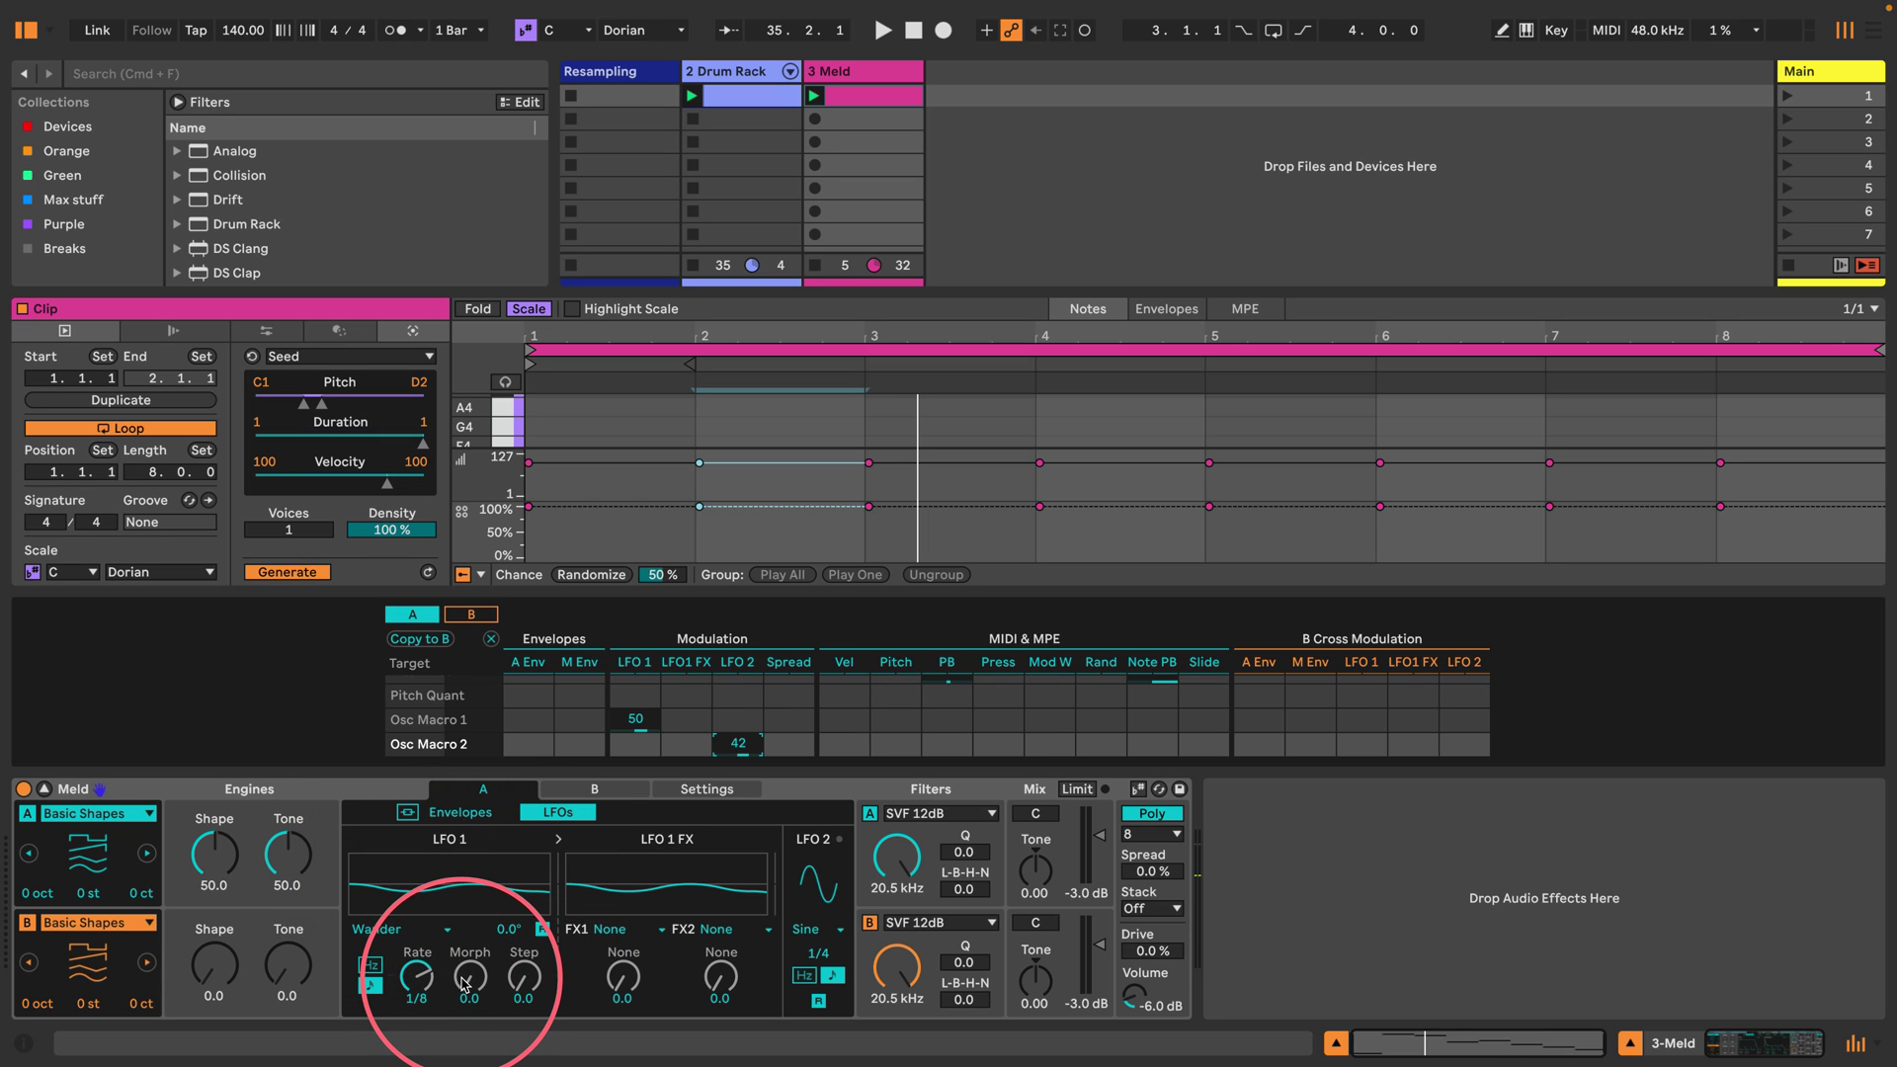
left_click_drag(469, 976, 470, 960)
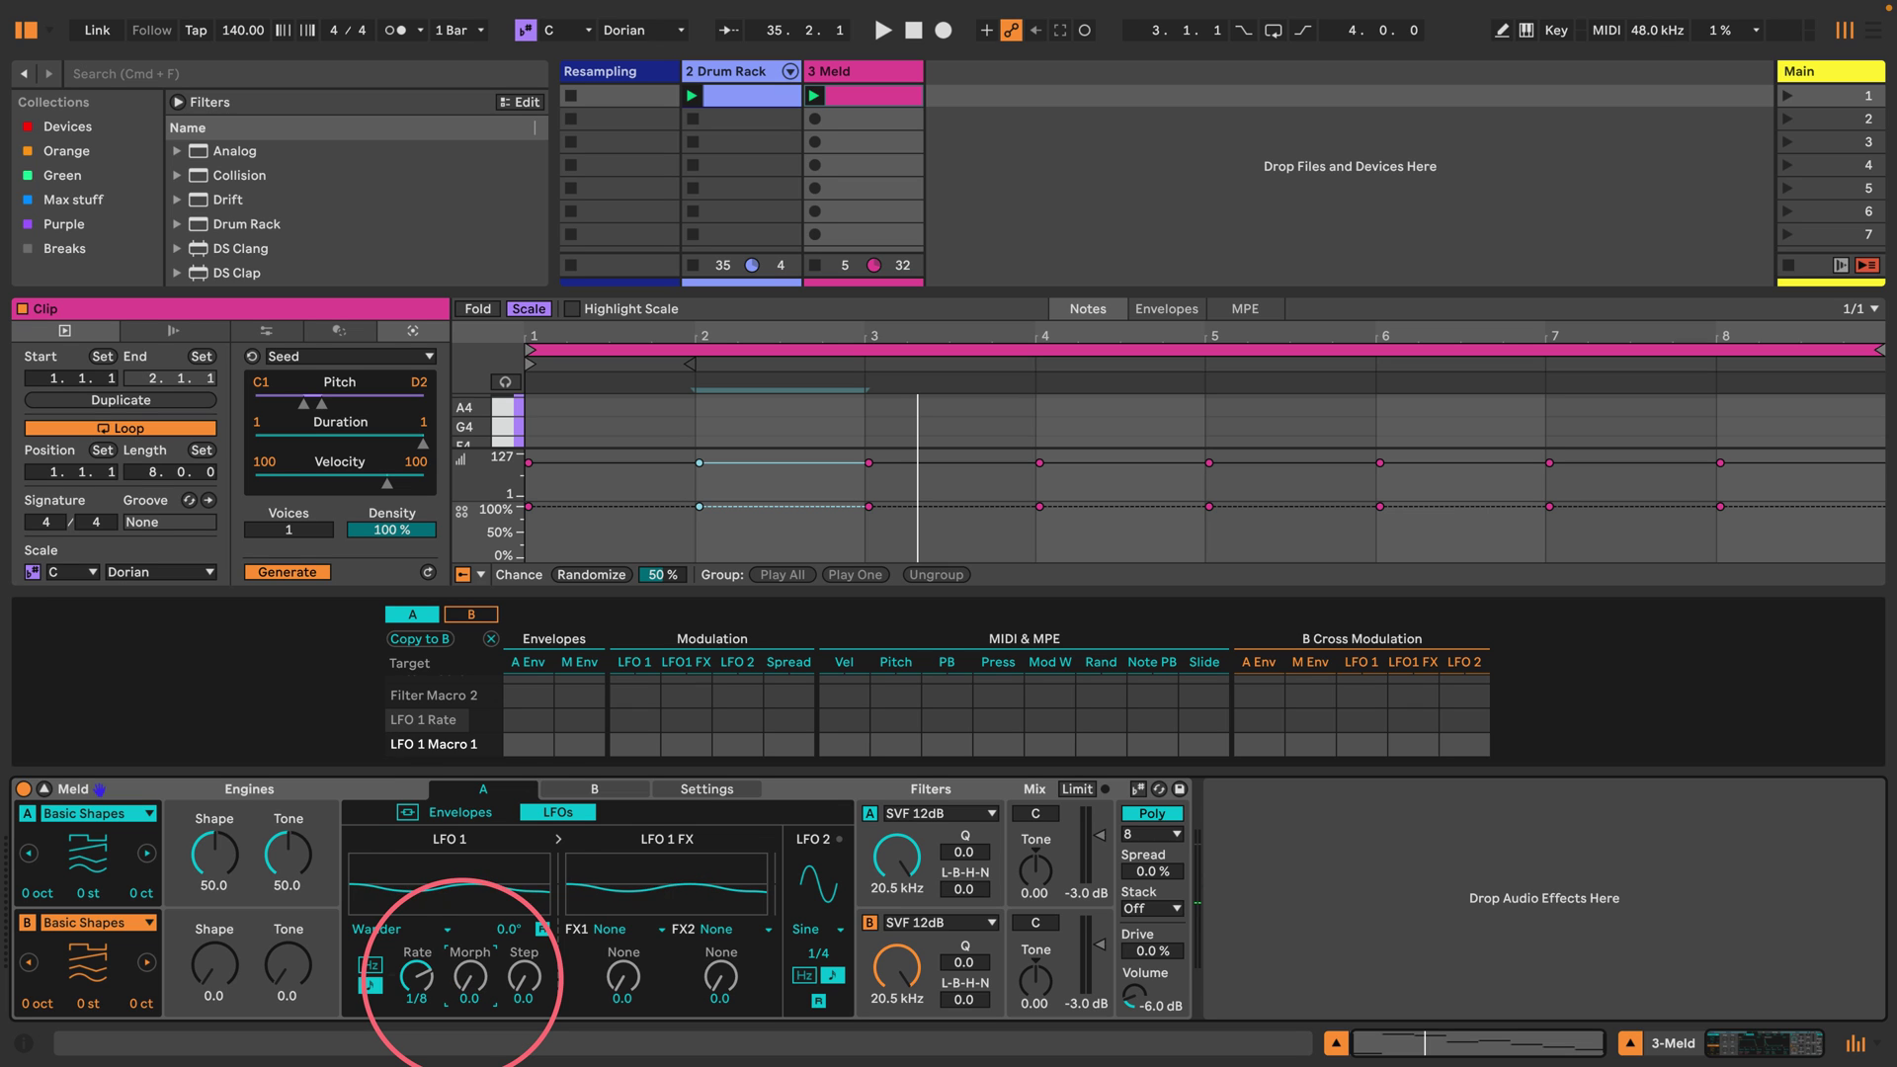
key("space")
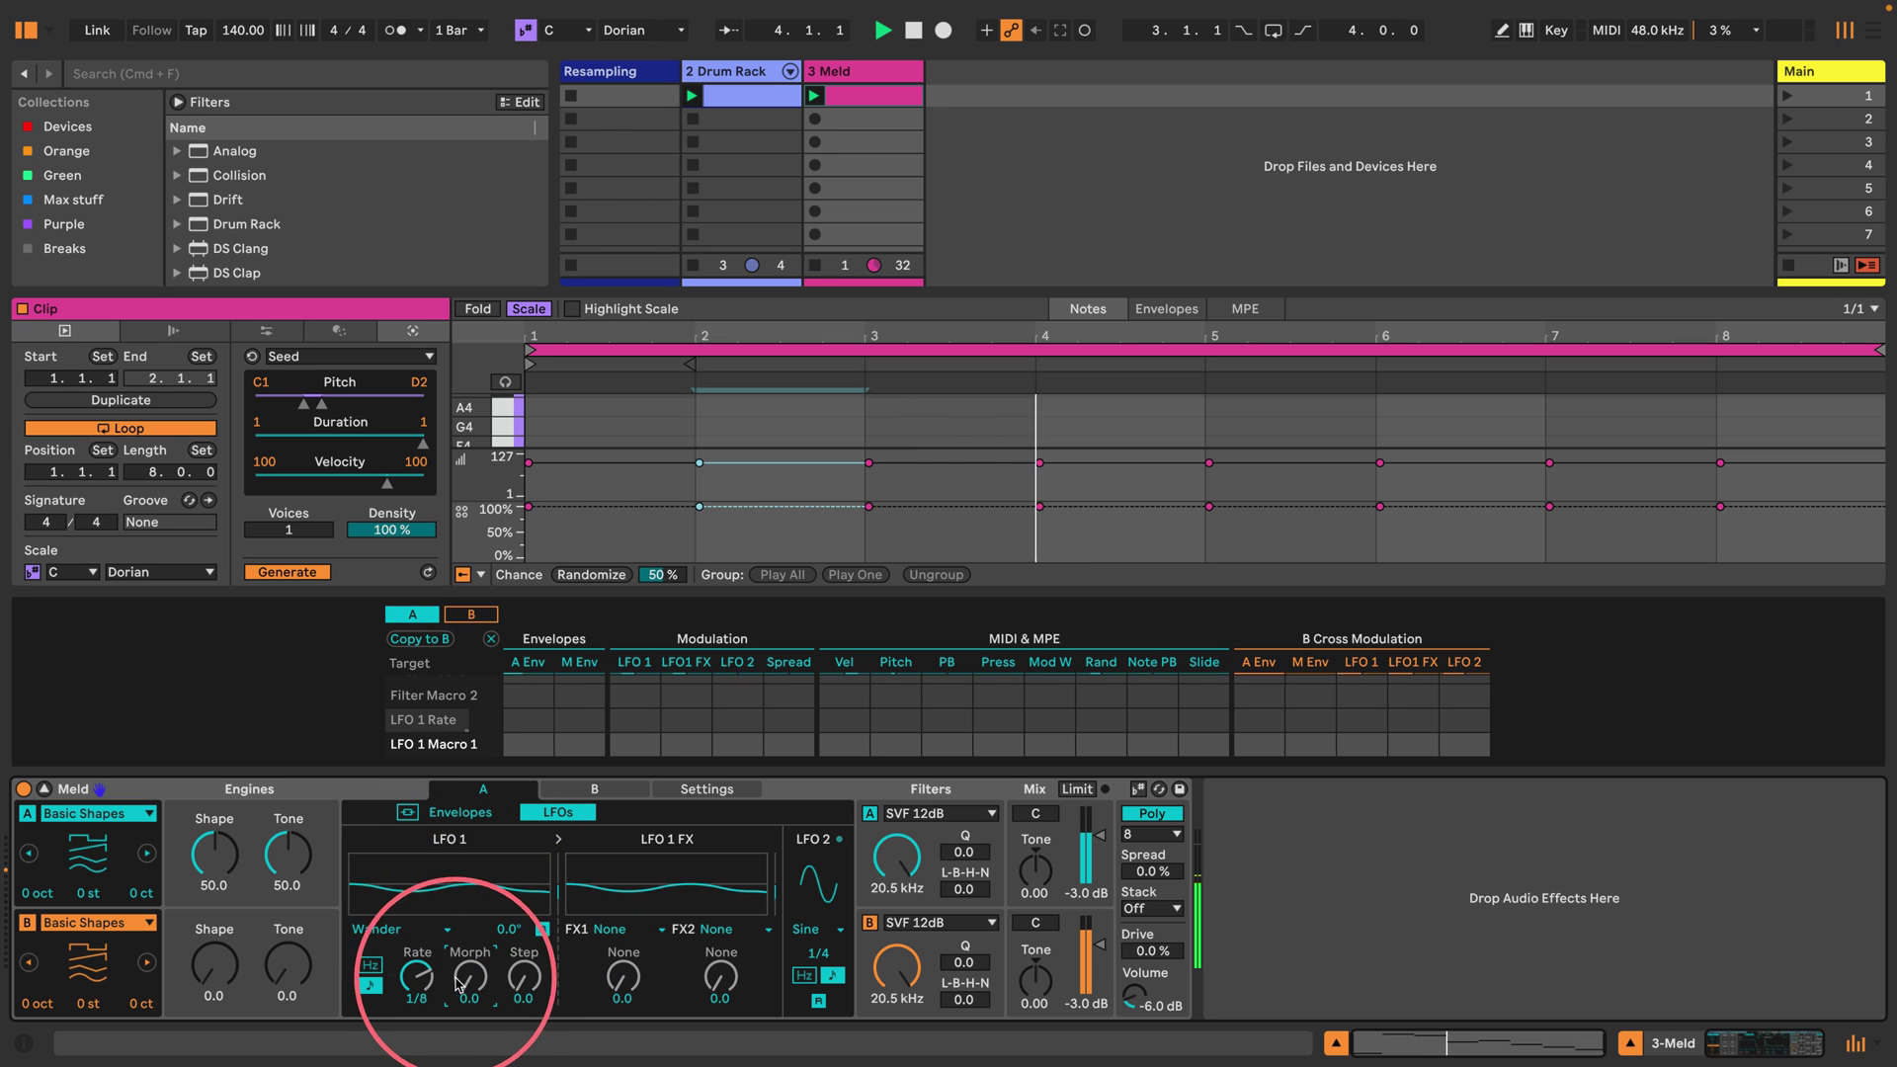
left_click_drag(469, 976, 470, 967)
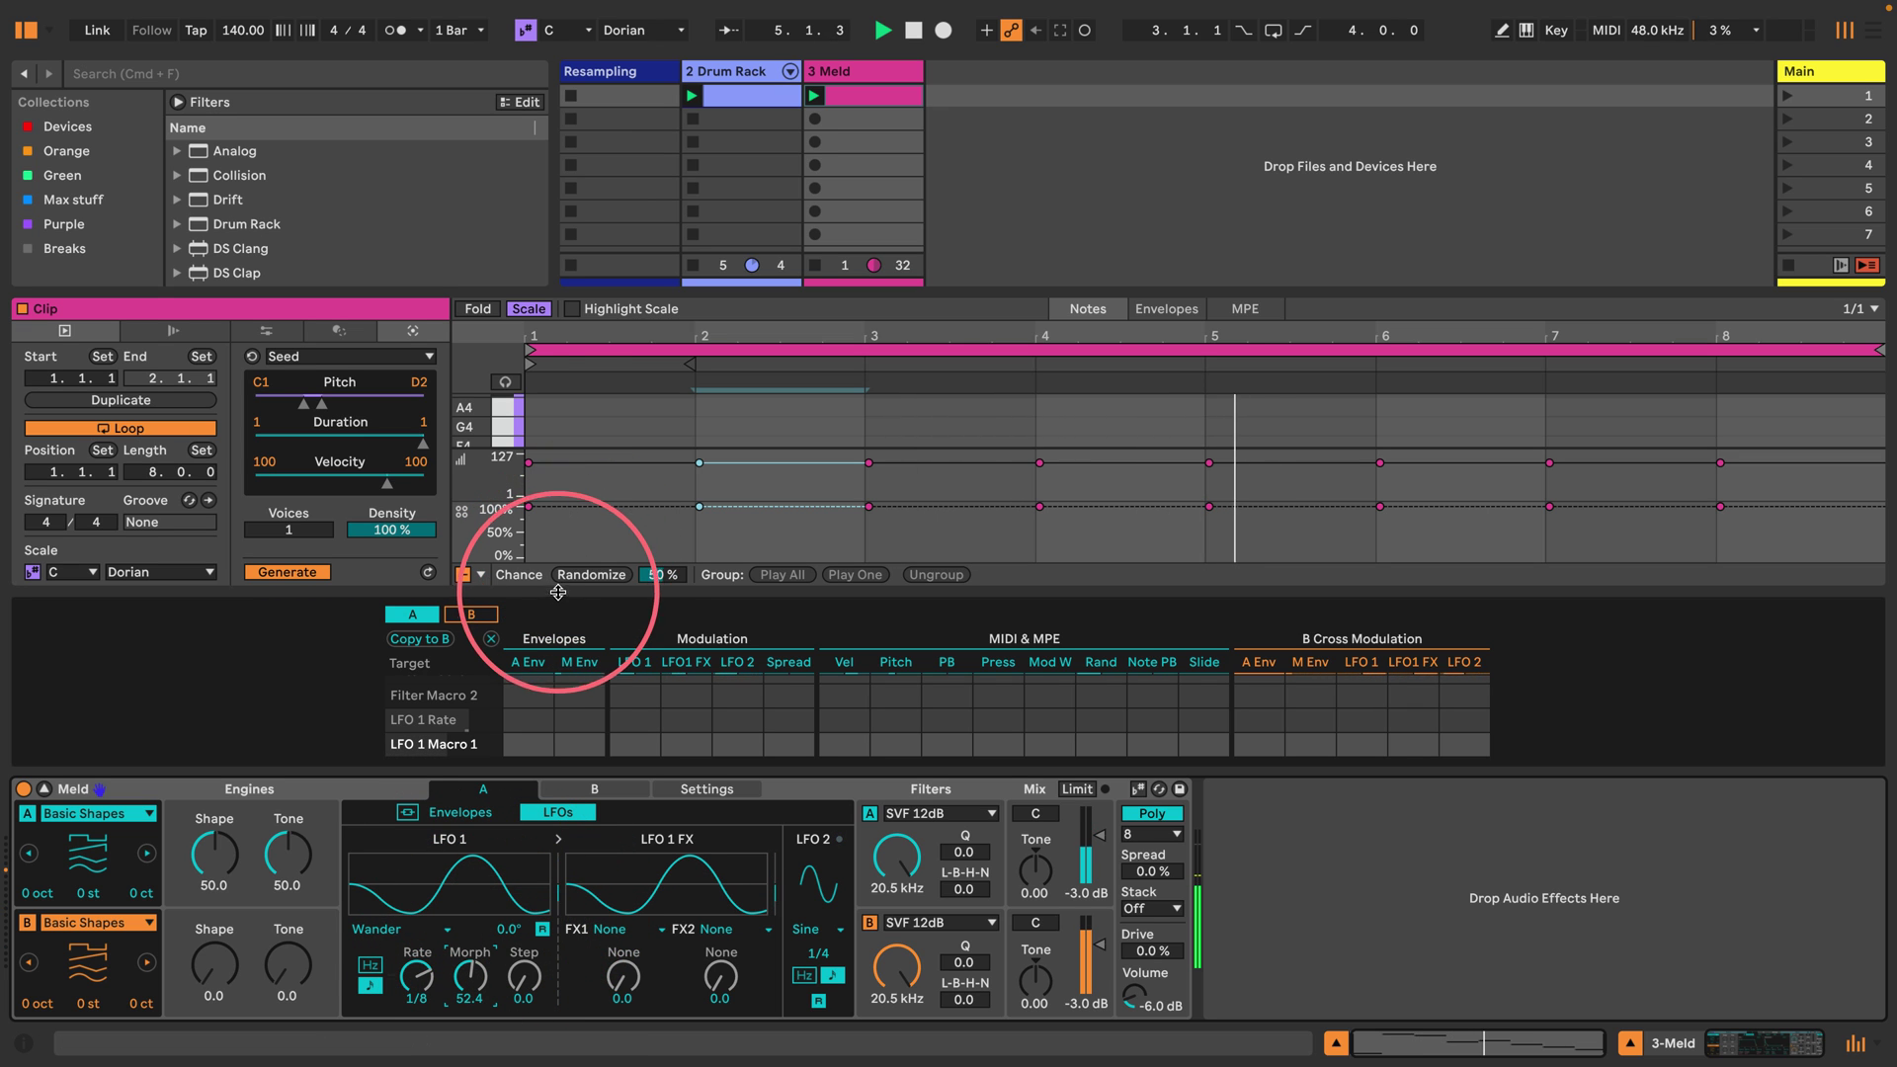
Enlarge the modulation matrix to show more targets, and sweep LFO 1's Morph to 100 and back to 0.0.
left_click_drag(553, 591, 558, 357)
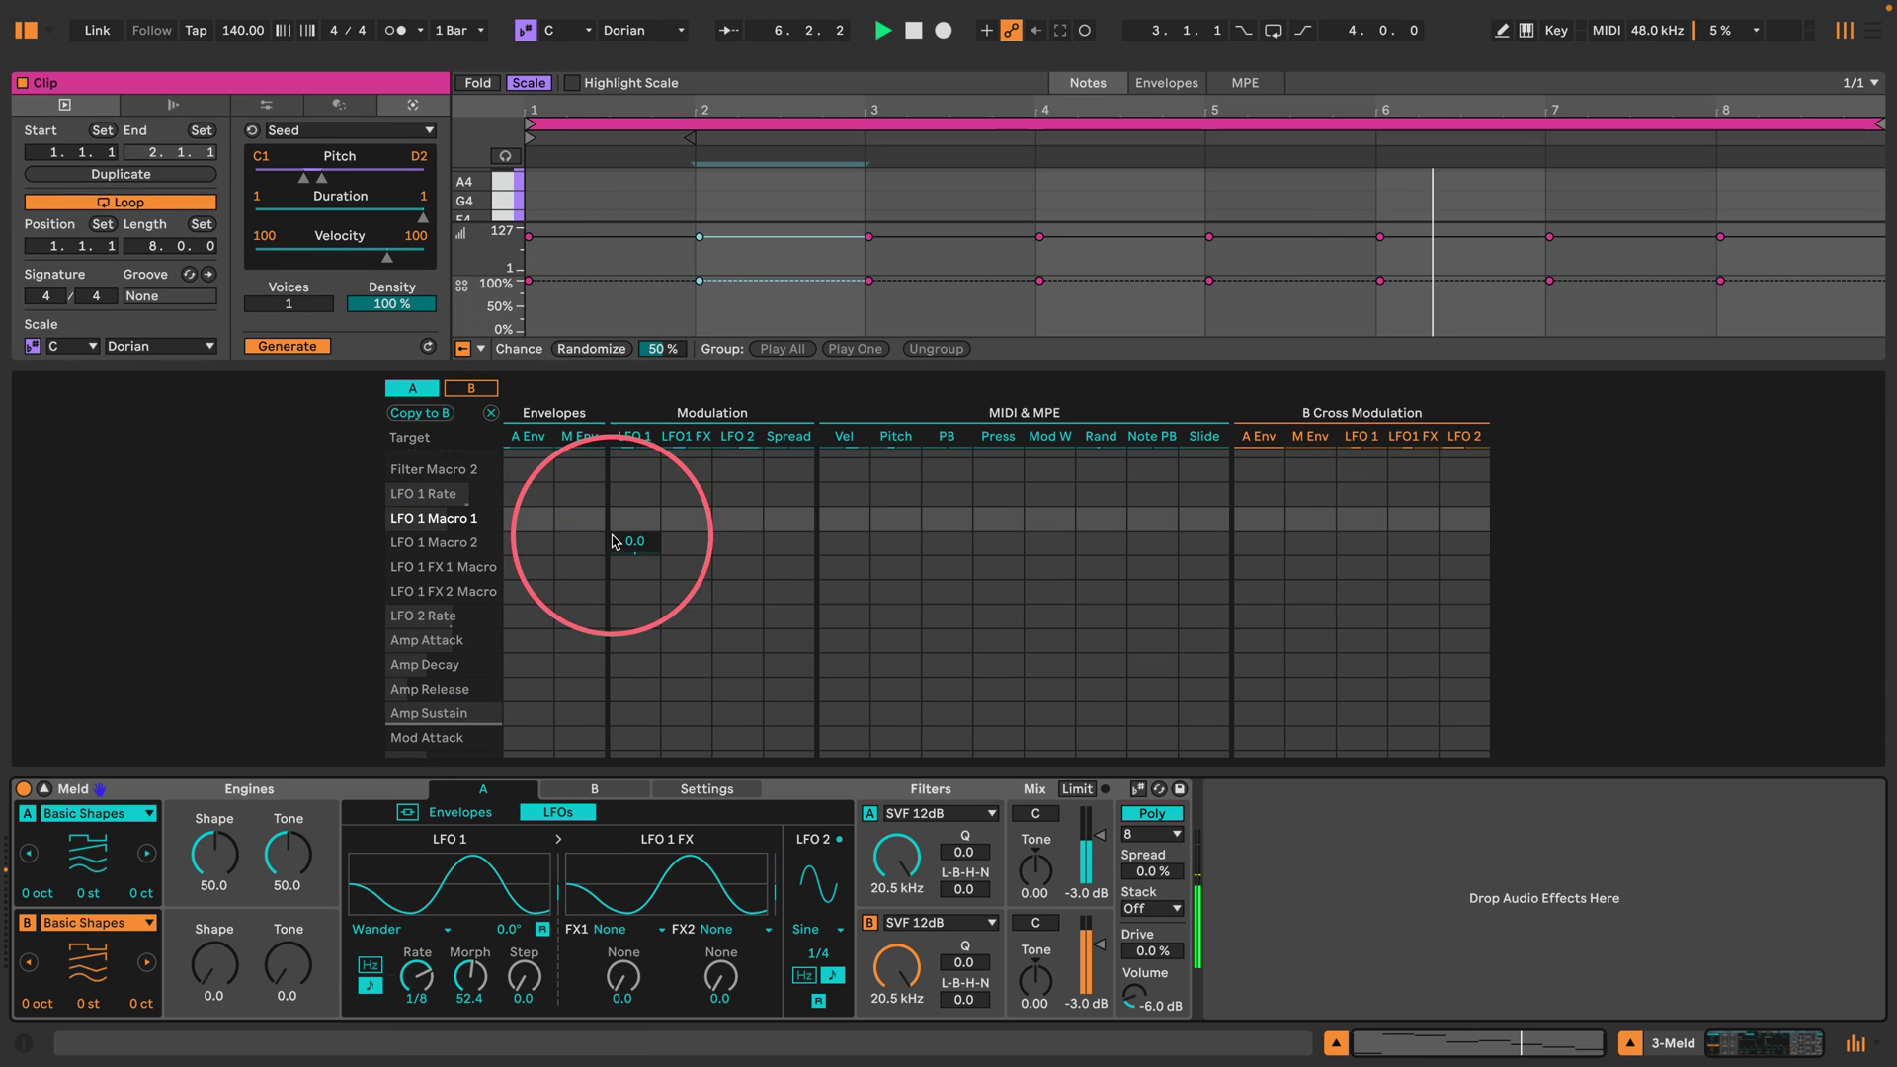
scroll(554, 554, "up", 7)
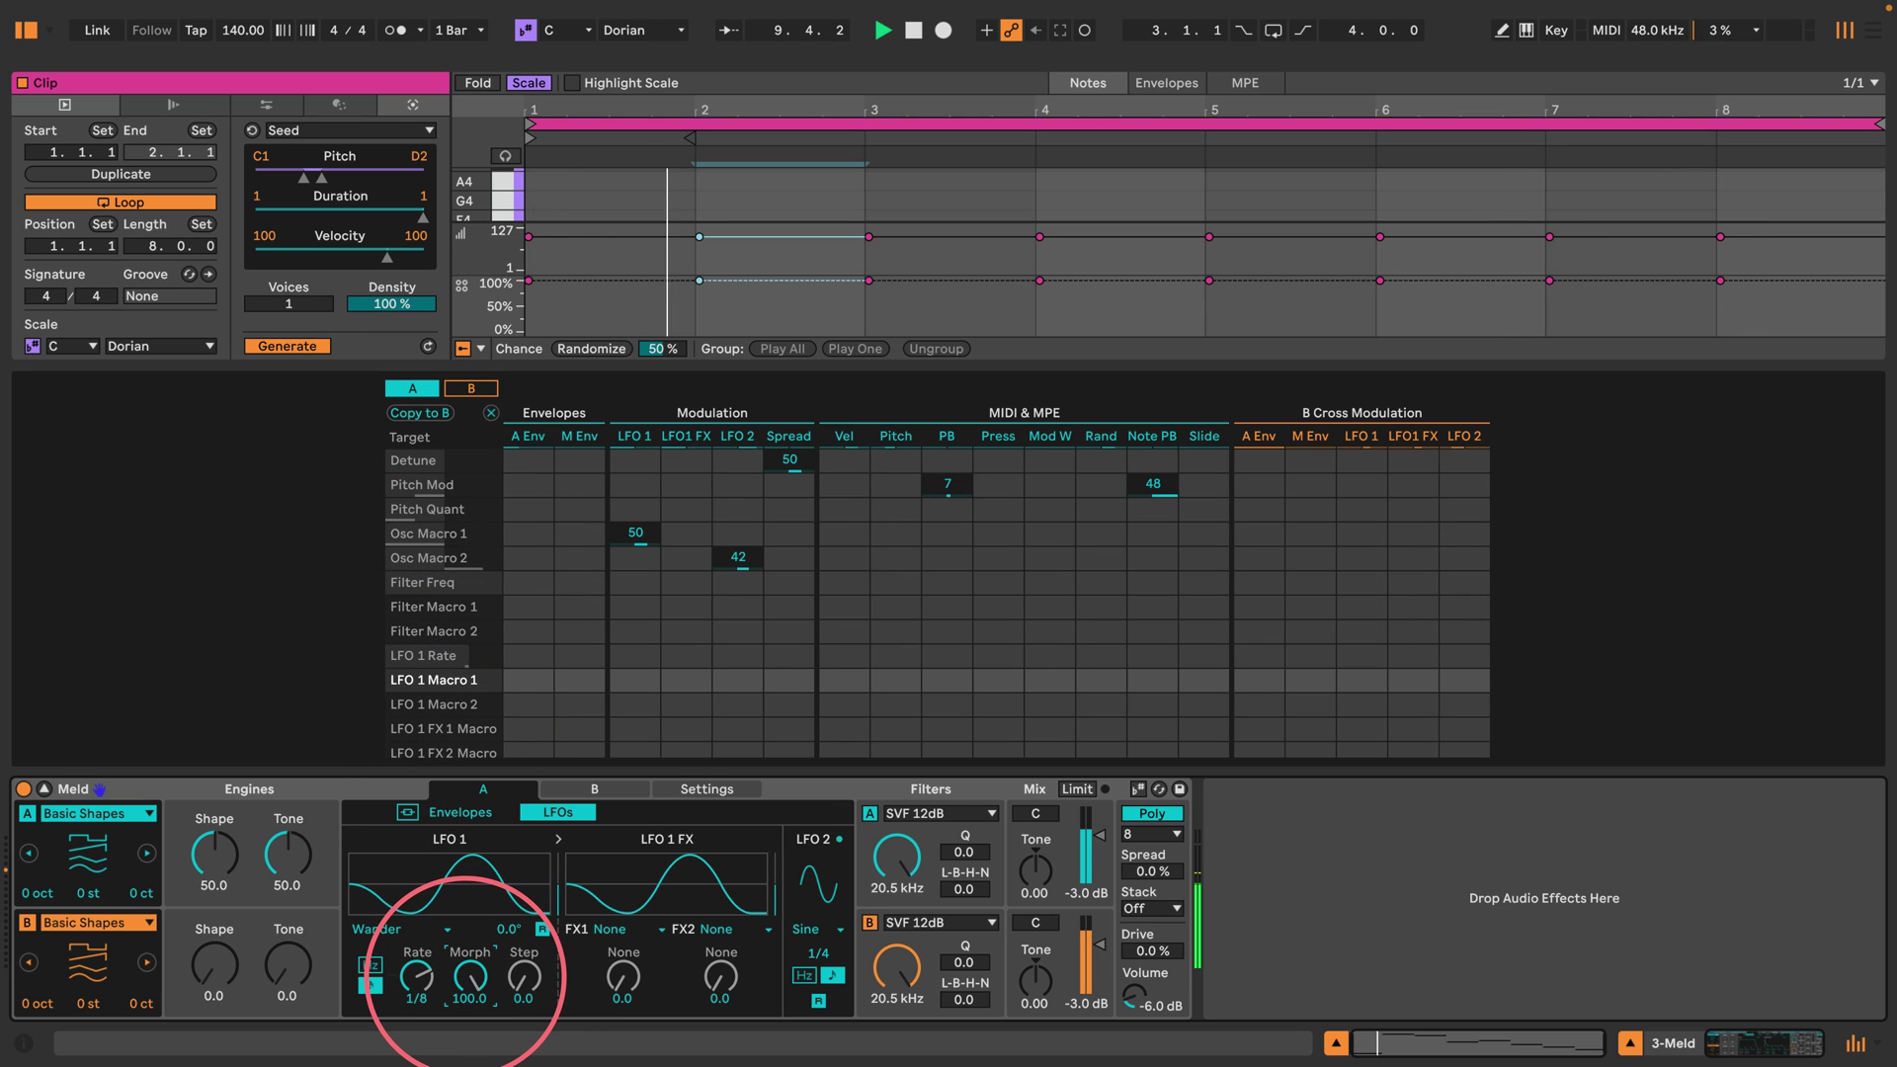
left_click_drag(471, 976, 466, 1017)
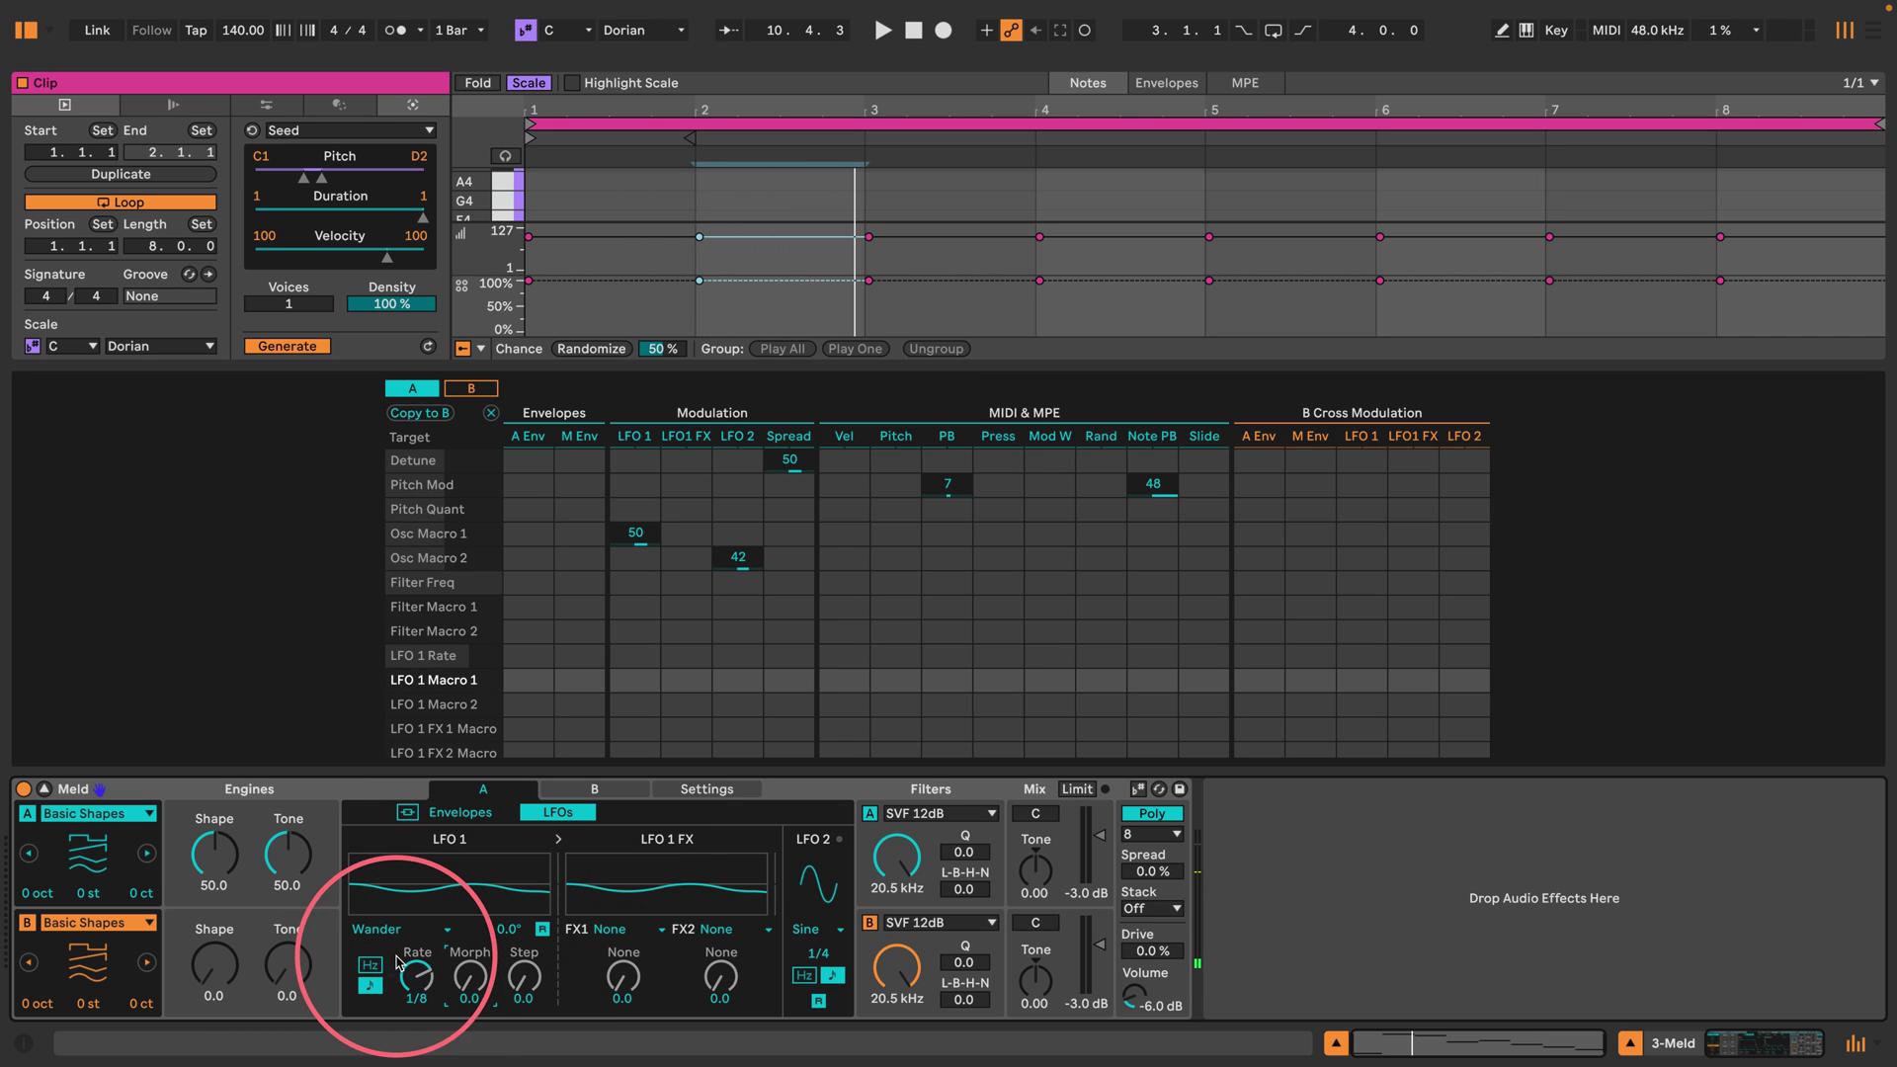
Switch LFO 1 to Basic Shapes, and try an LFO 1 amount of -100 on Filter Macro 2 before clearing it.
left_click(388, 928)
left_click(391, 948)
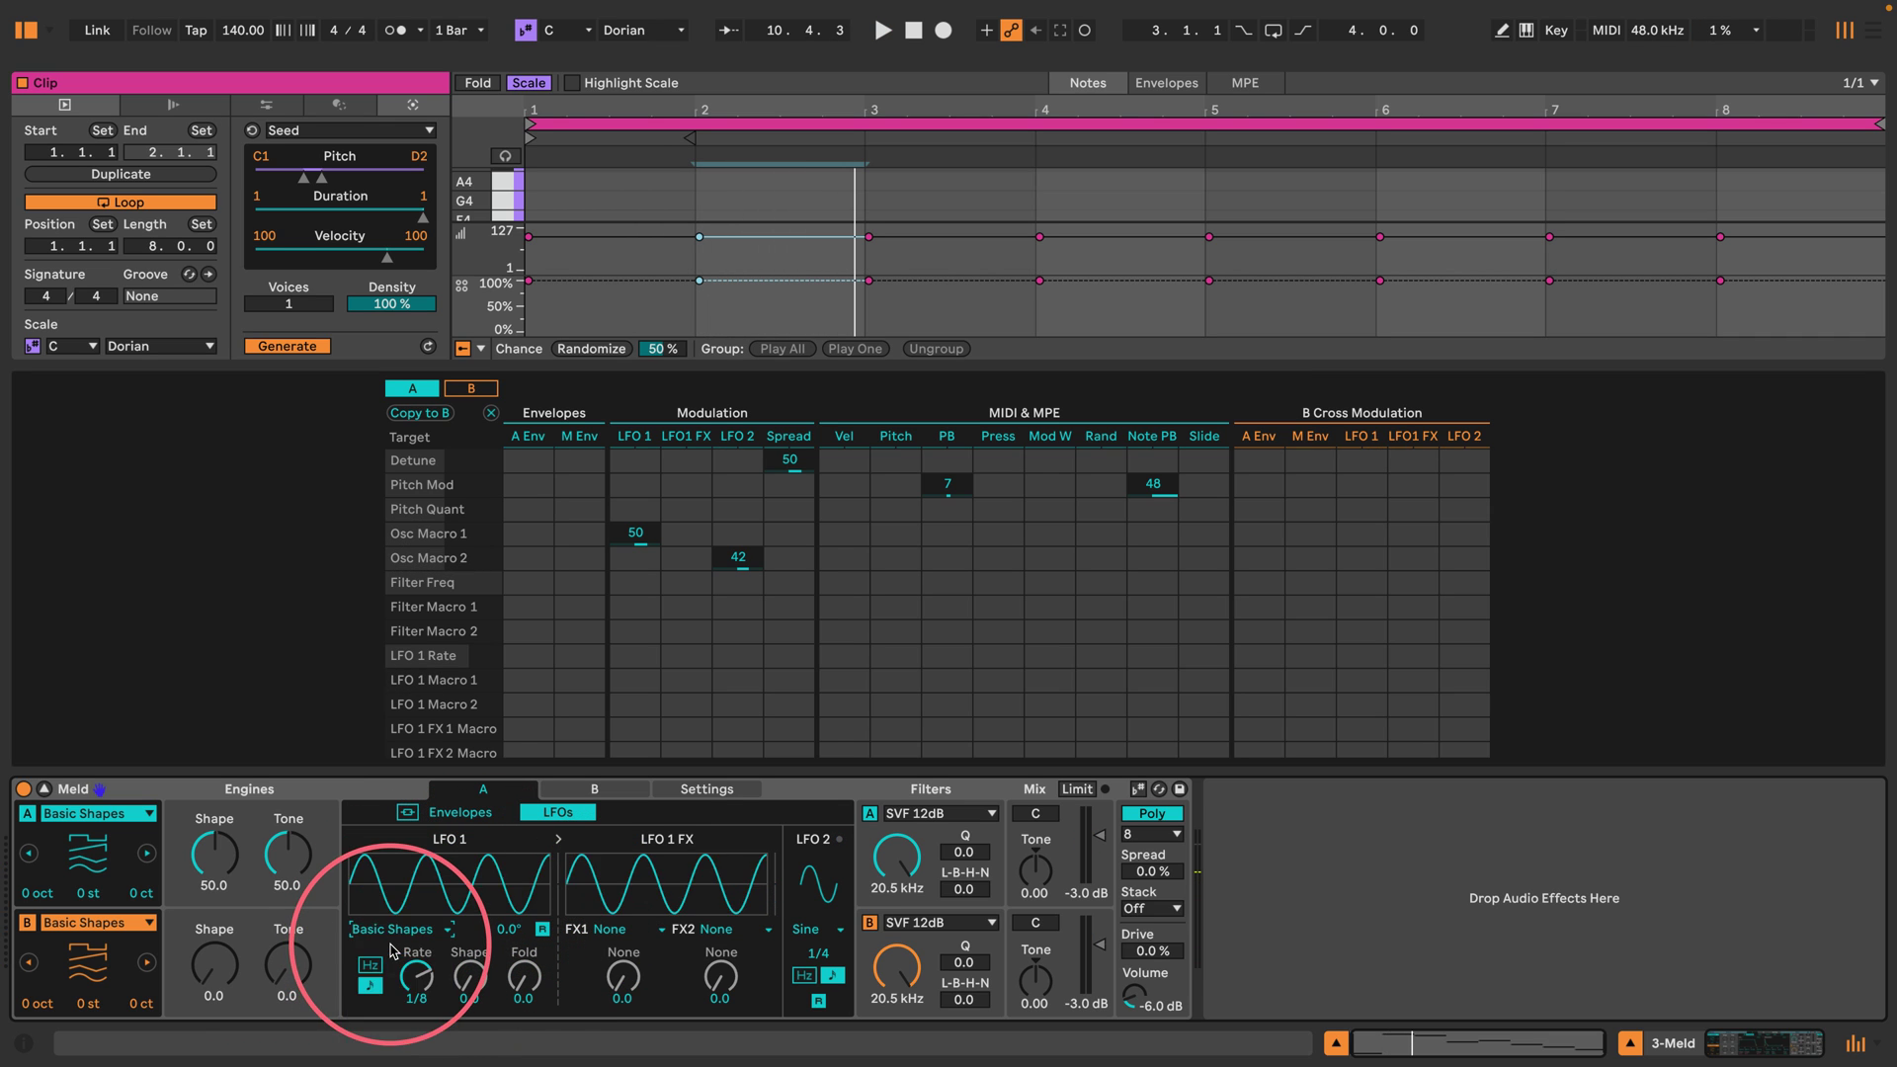
key("space")
left_click_drag(635, 631, 627, 696)
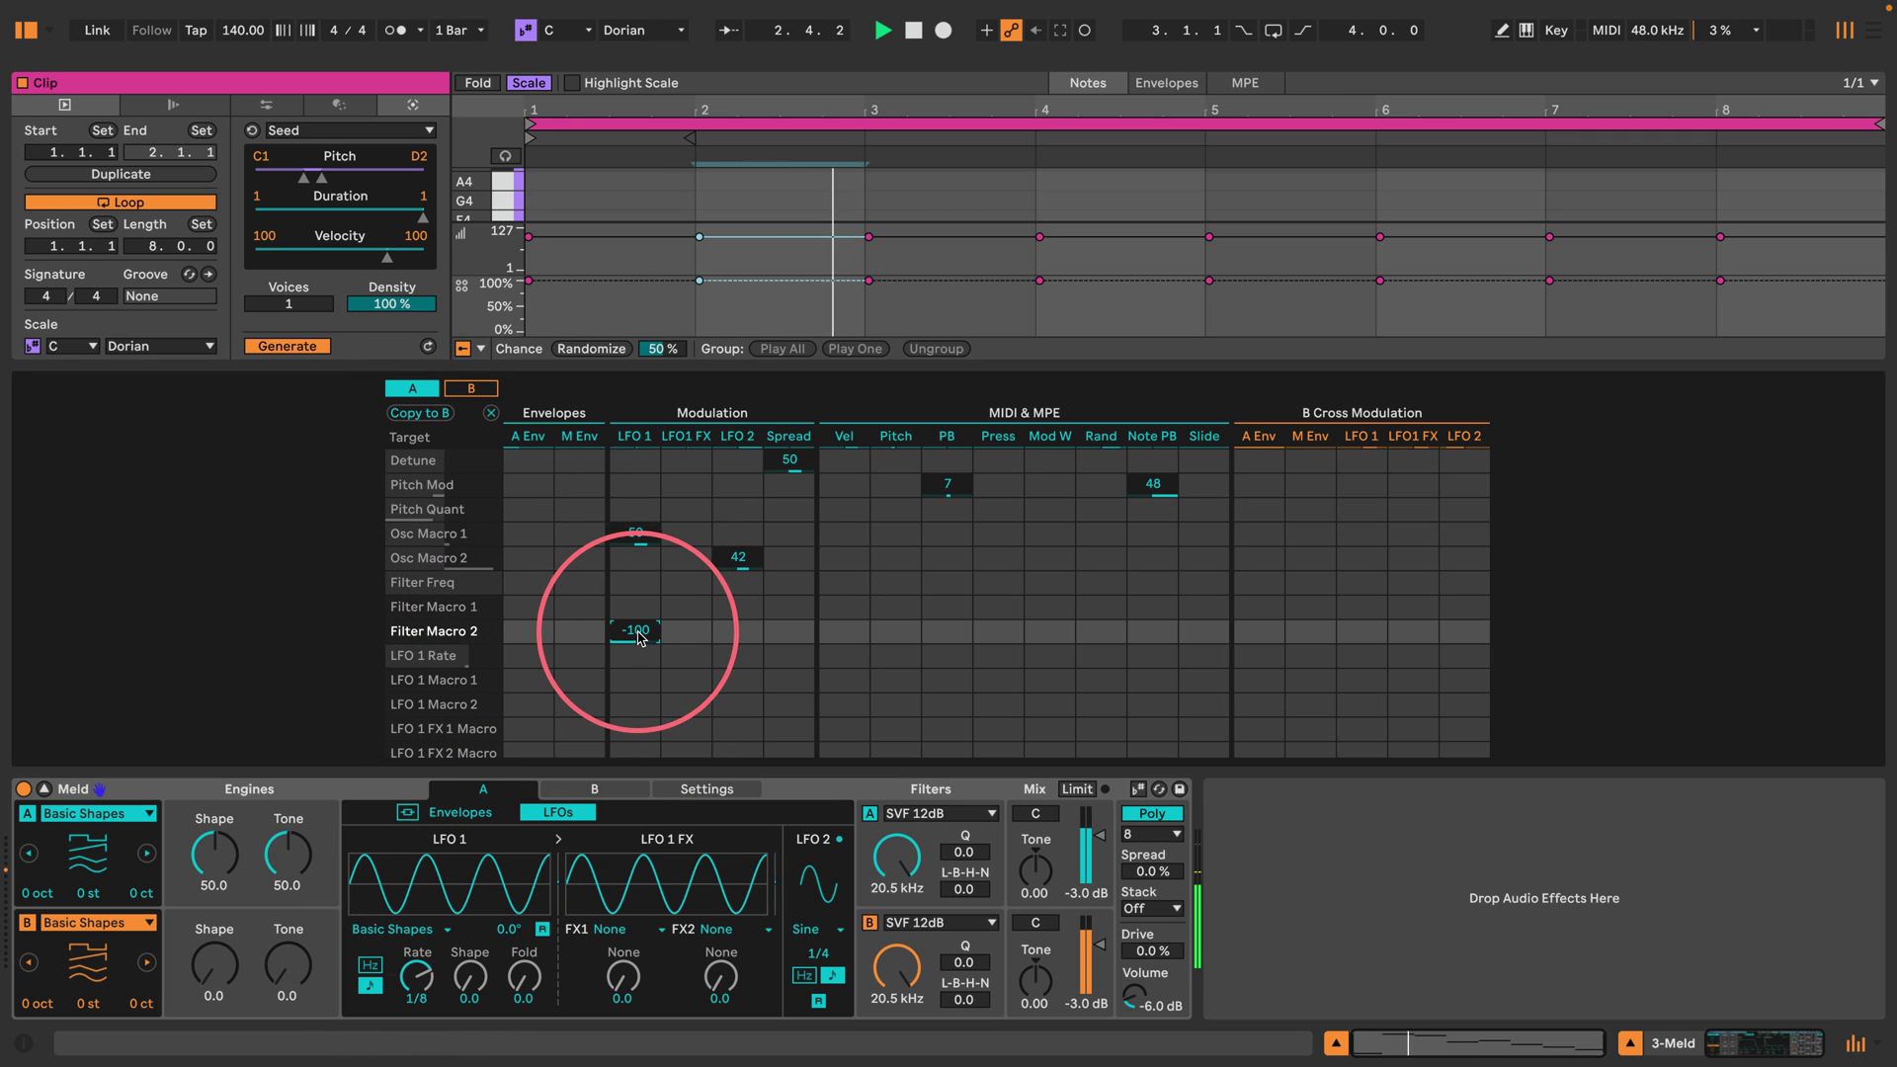
key("Delete")
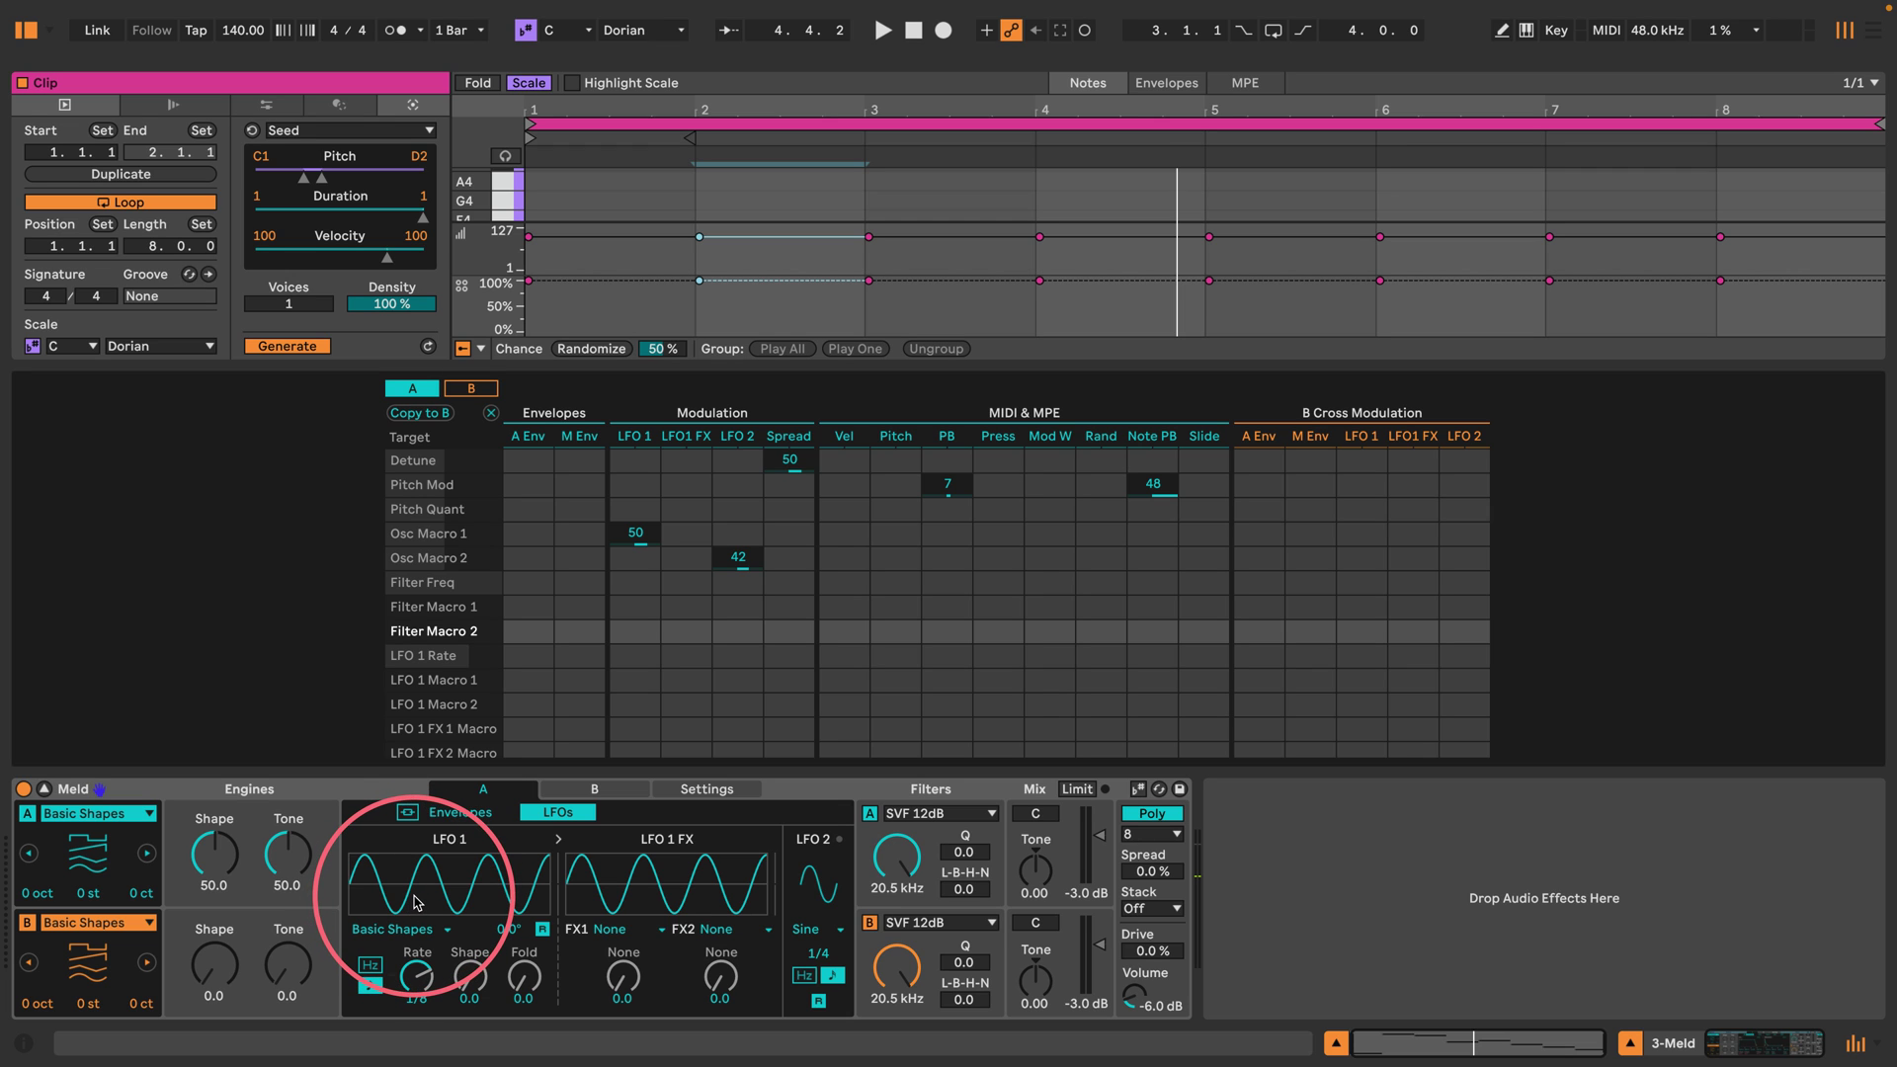
Set LFO 1's Shape to 0.8 and its synced Rate to 2 while listening, keeping the phase offset at 0.0°.
key("space")
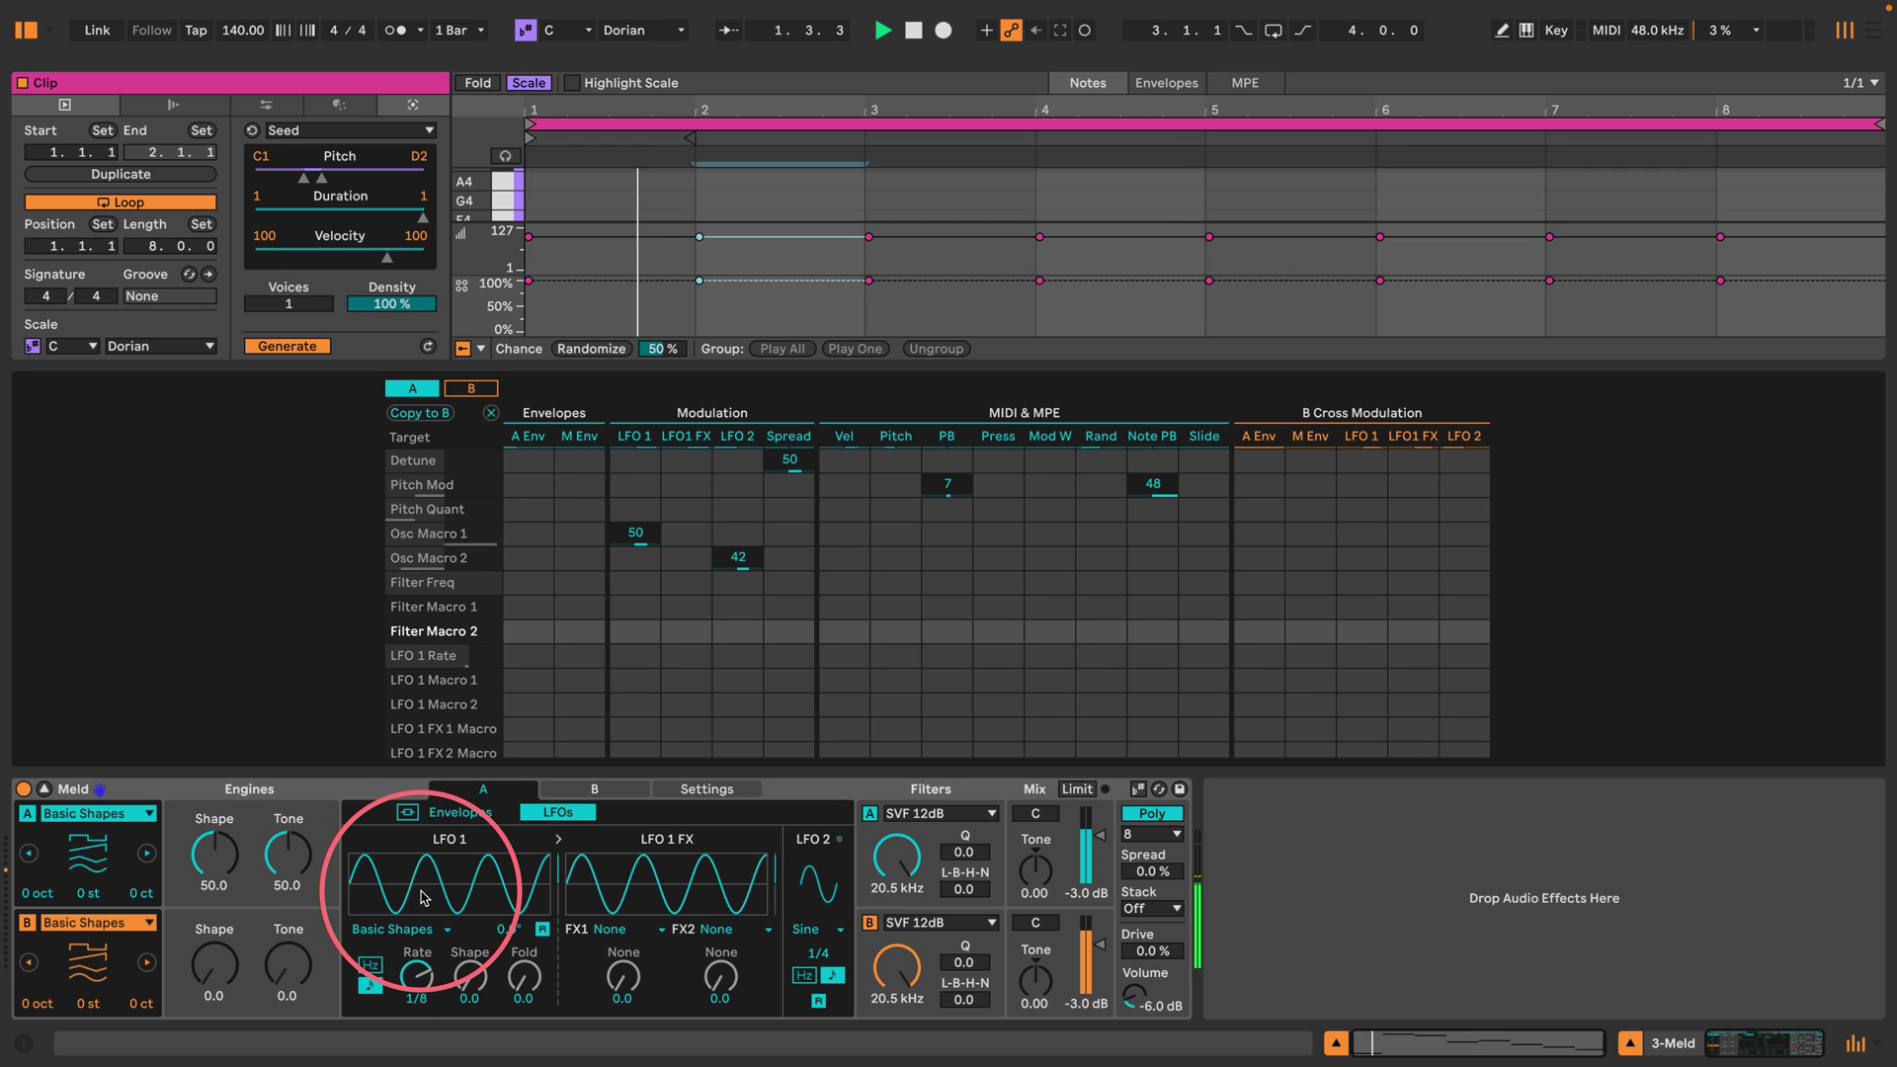
left_click_drag(470, 988, 465, 984)
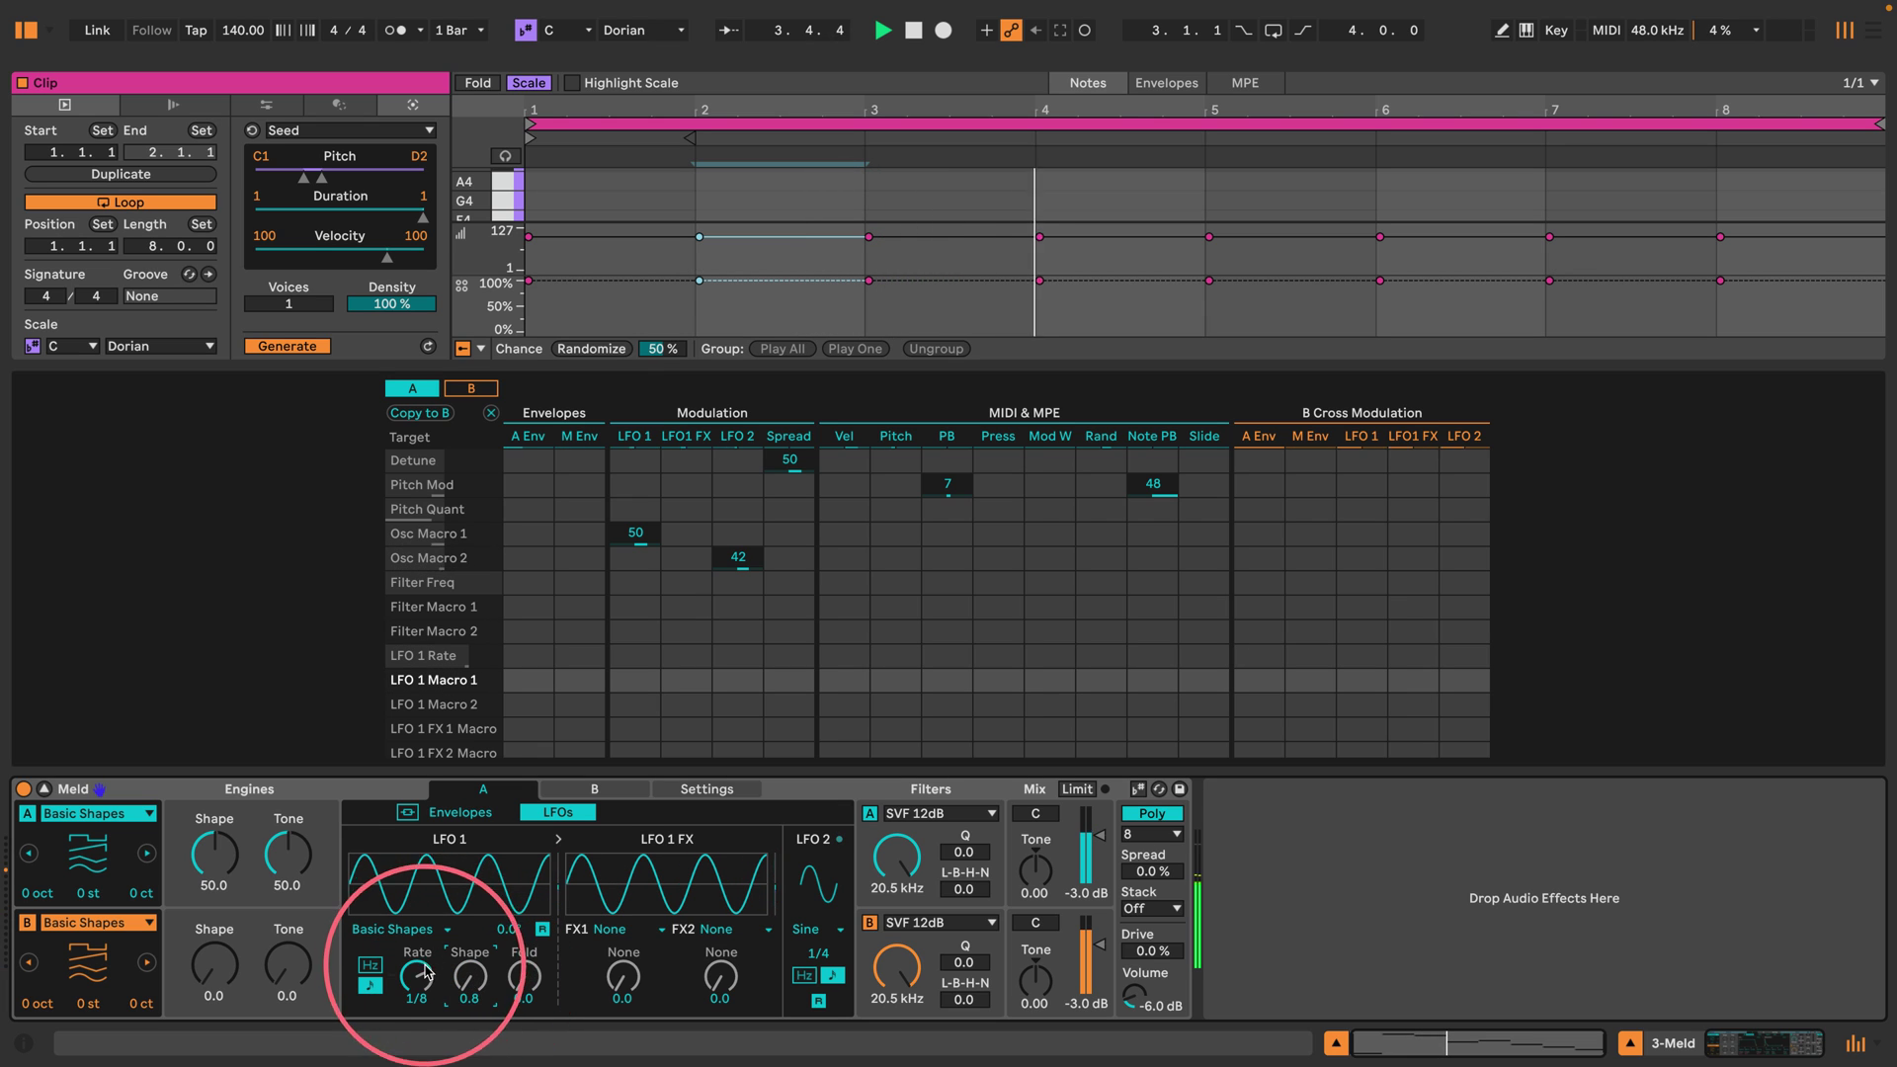
key("space")
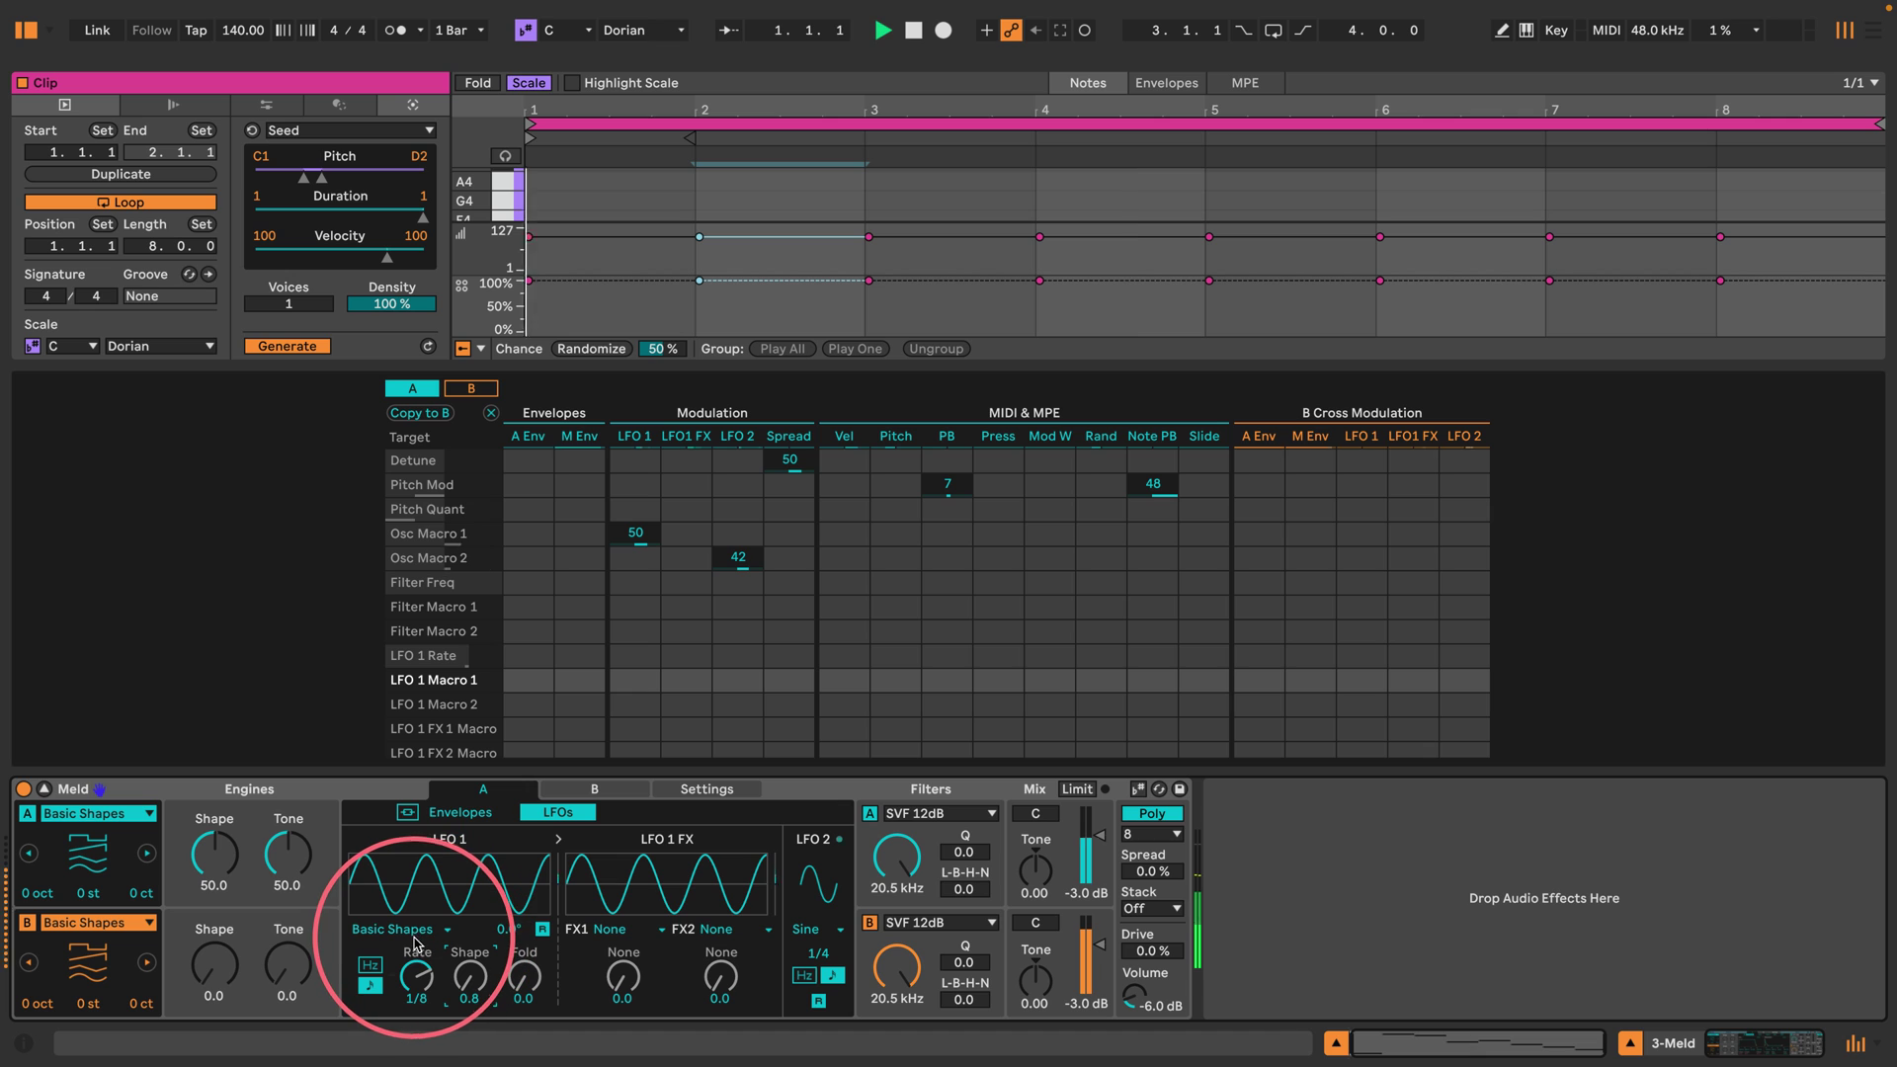
key("space")
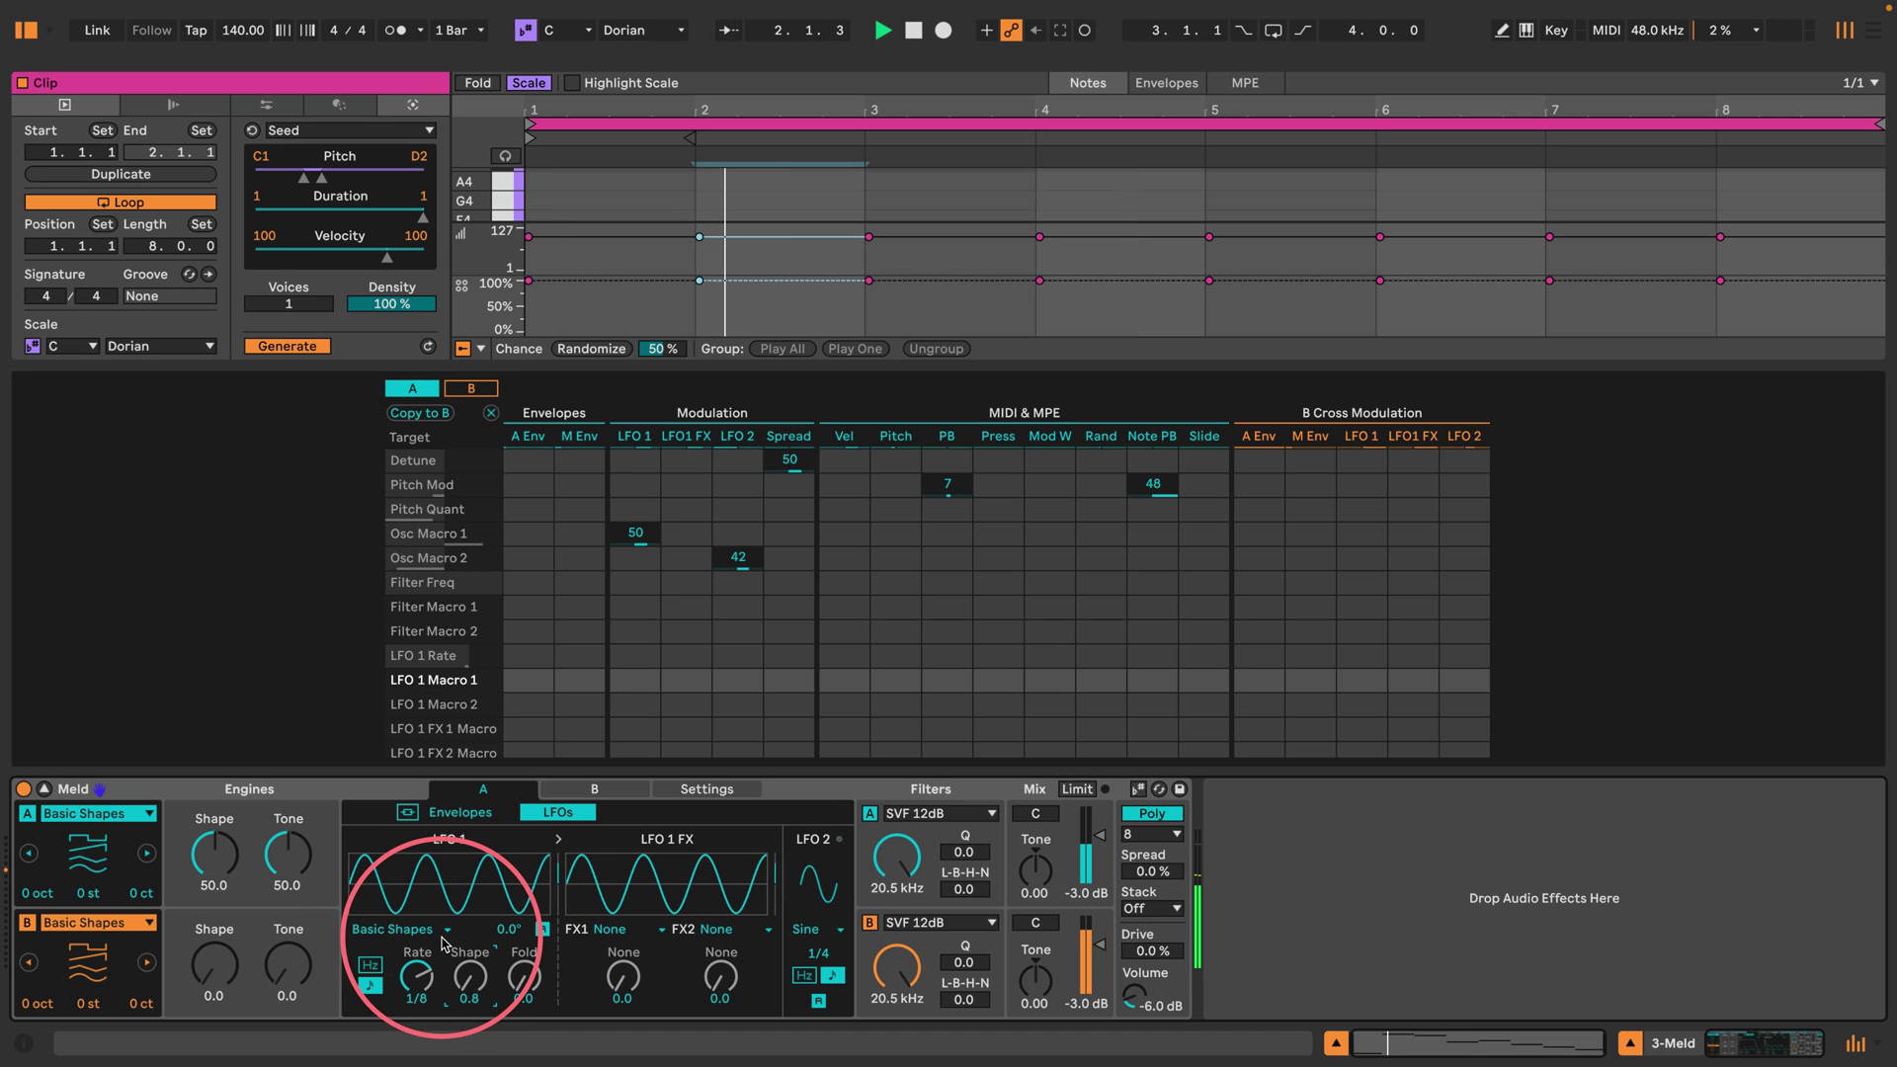
left_click_drag(416, 974, 415, 990)
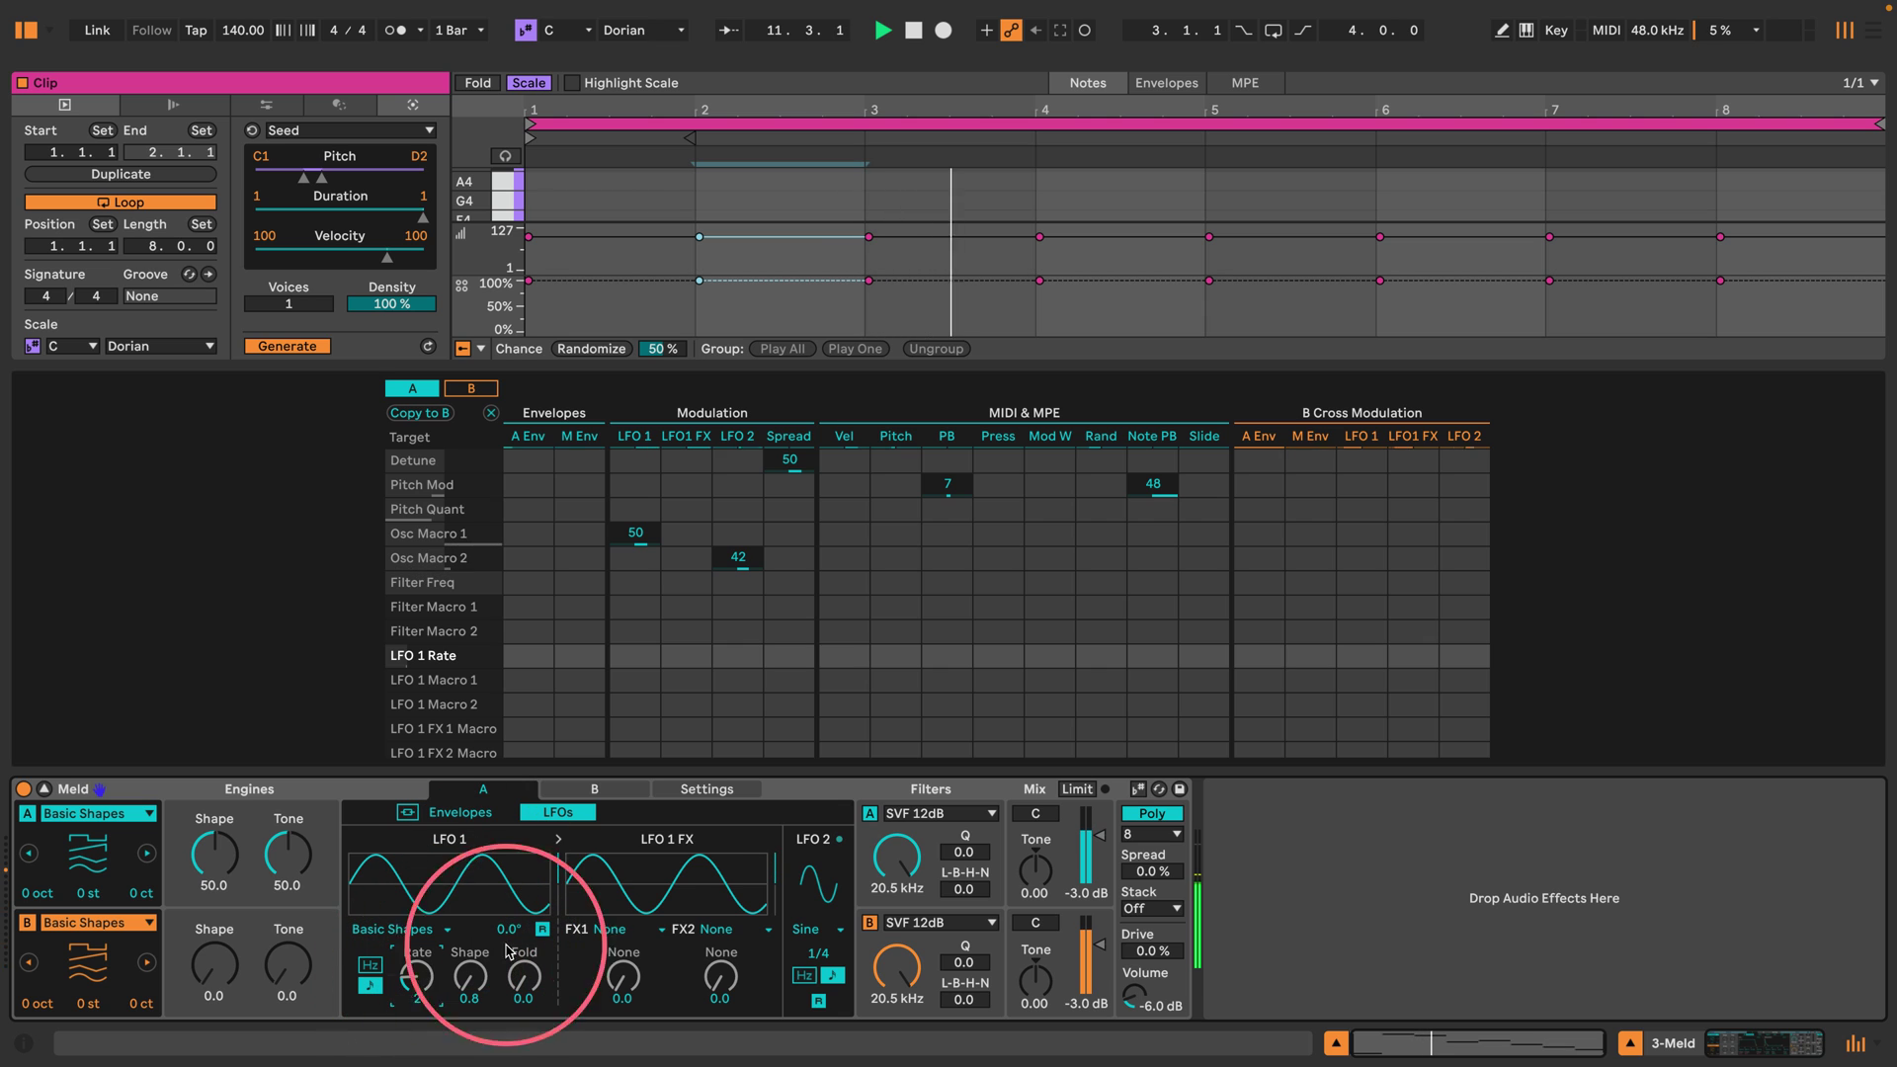
left_click_drag(509, 934, 508, 894)
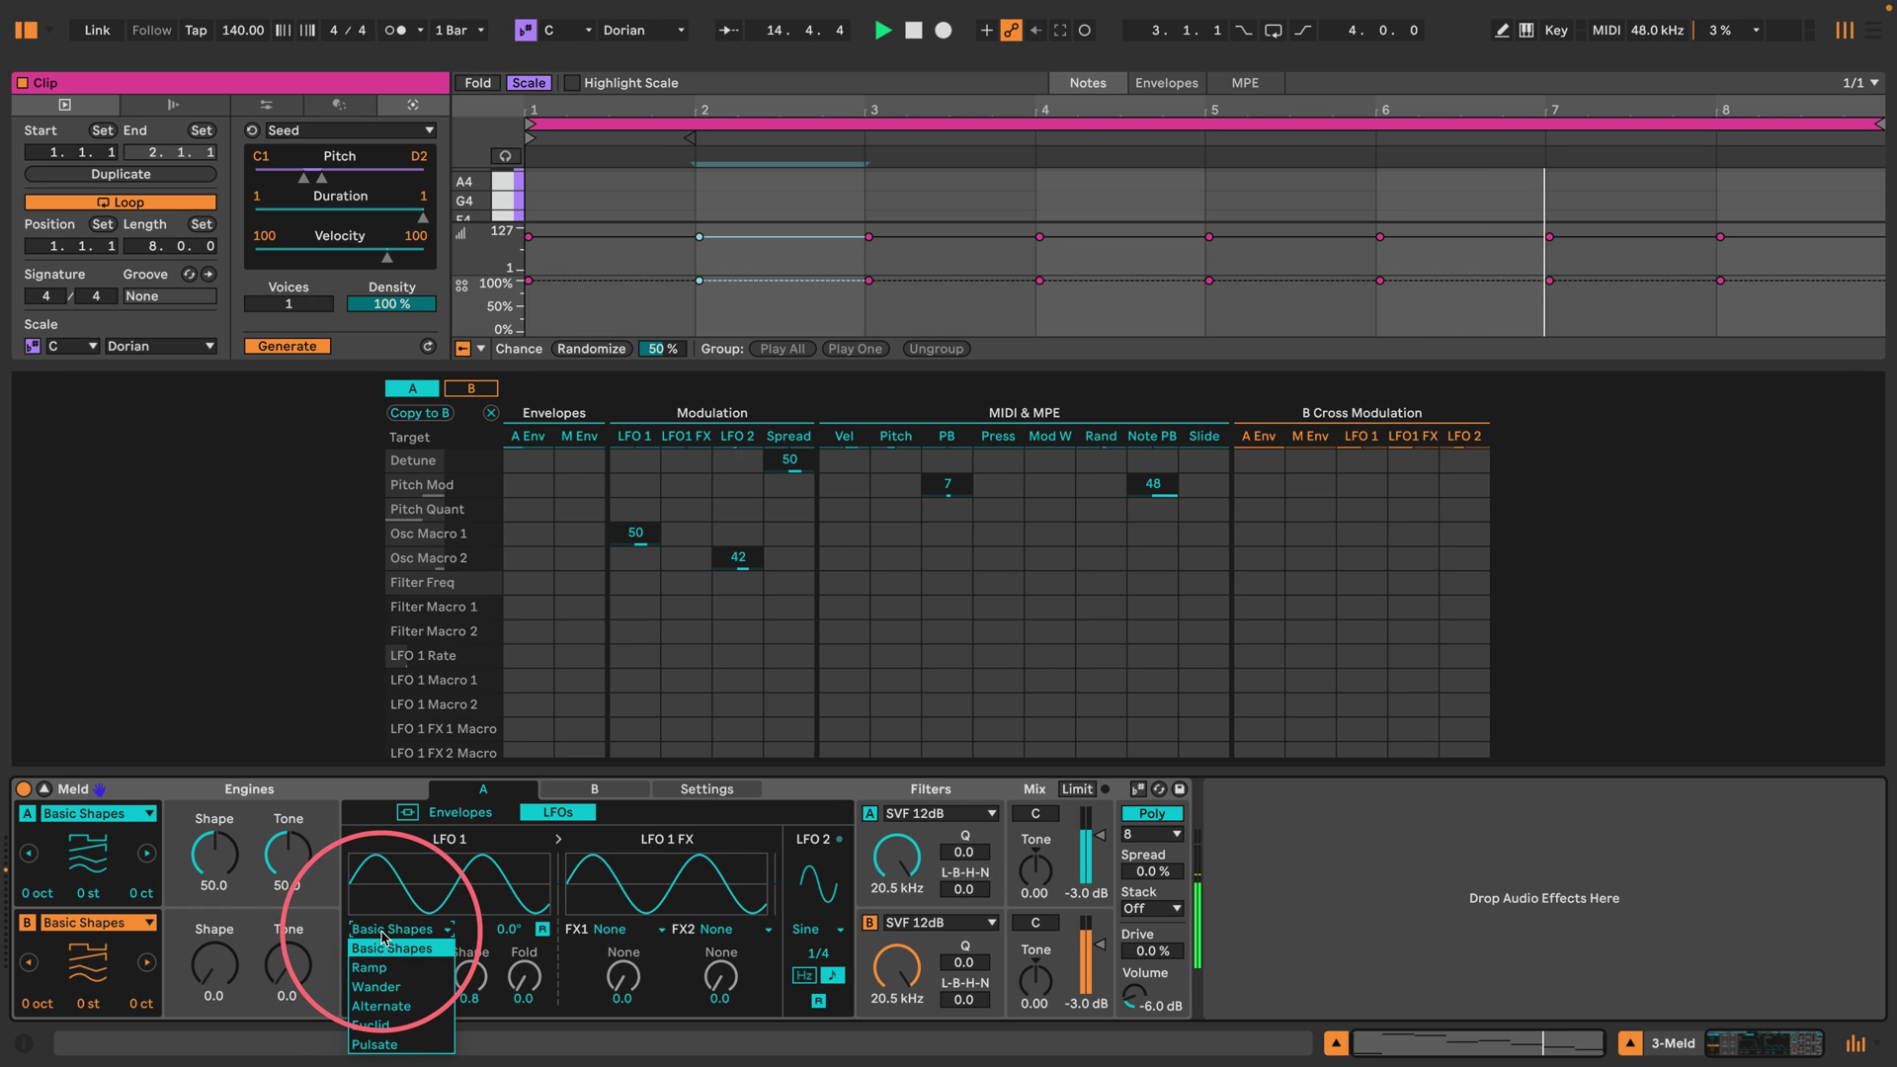
Try the Alternate waveform on LFO 1 while adjusting its L1 and L2 values.
left_click(366, 1007)
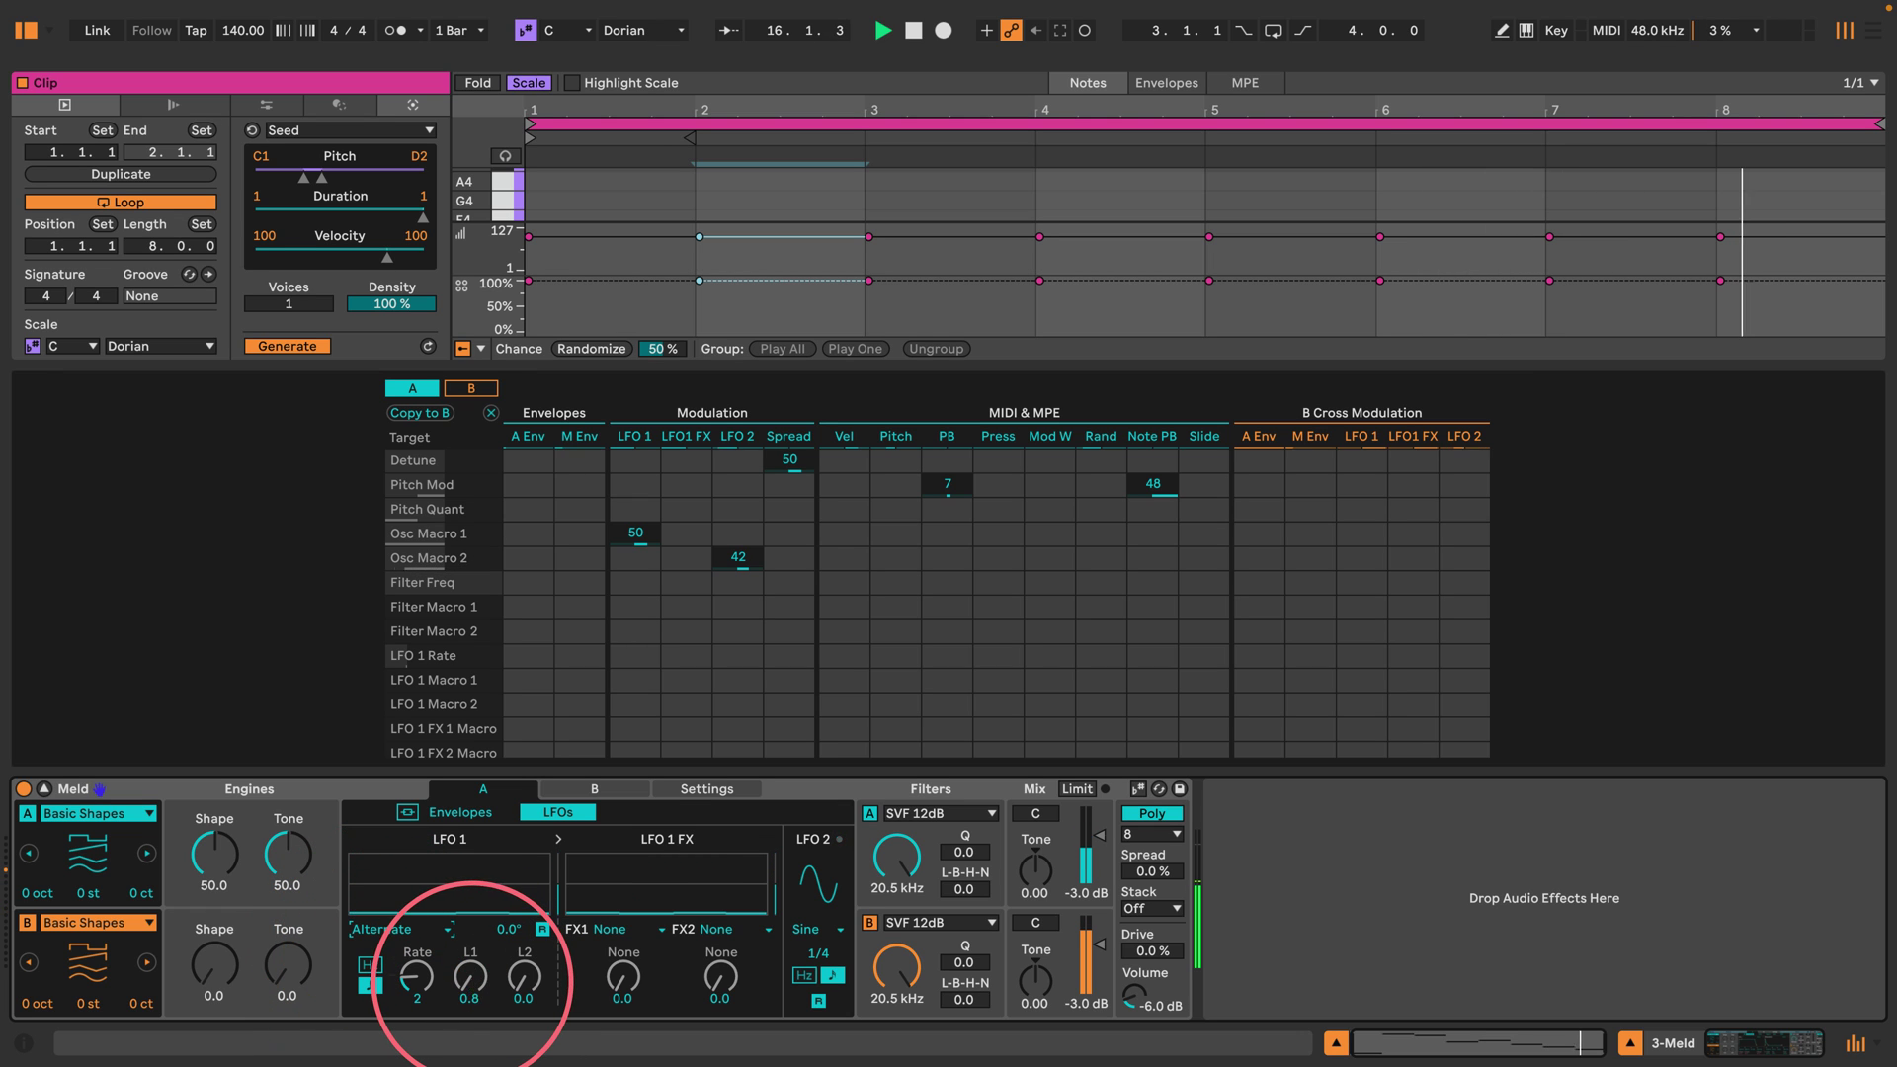
left_click_drag(469, 976, 469, 928)
left_click_drag(542, 992, 470, 996)
Try LFO 1 as Pulsate with Chance 90.5 and Length 0.0, and as Ramp.
left_click(406, 930)
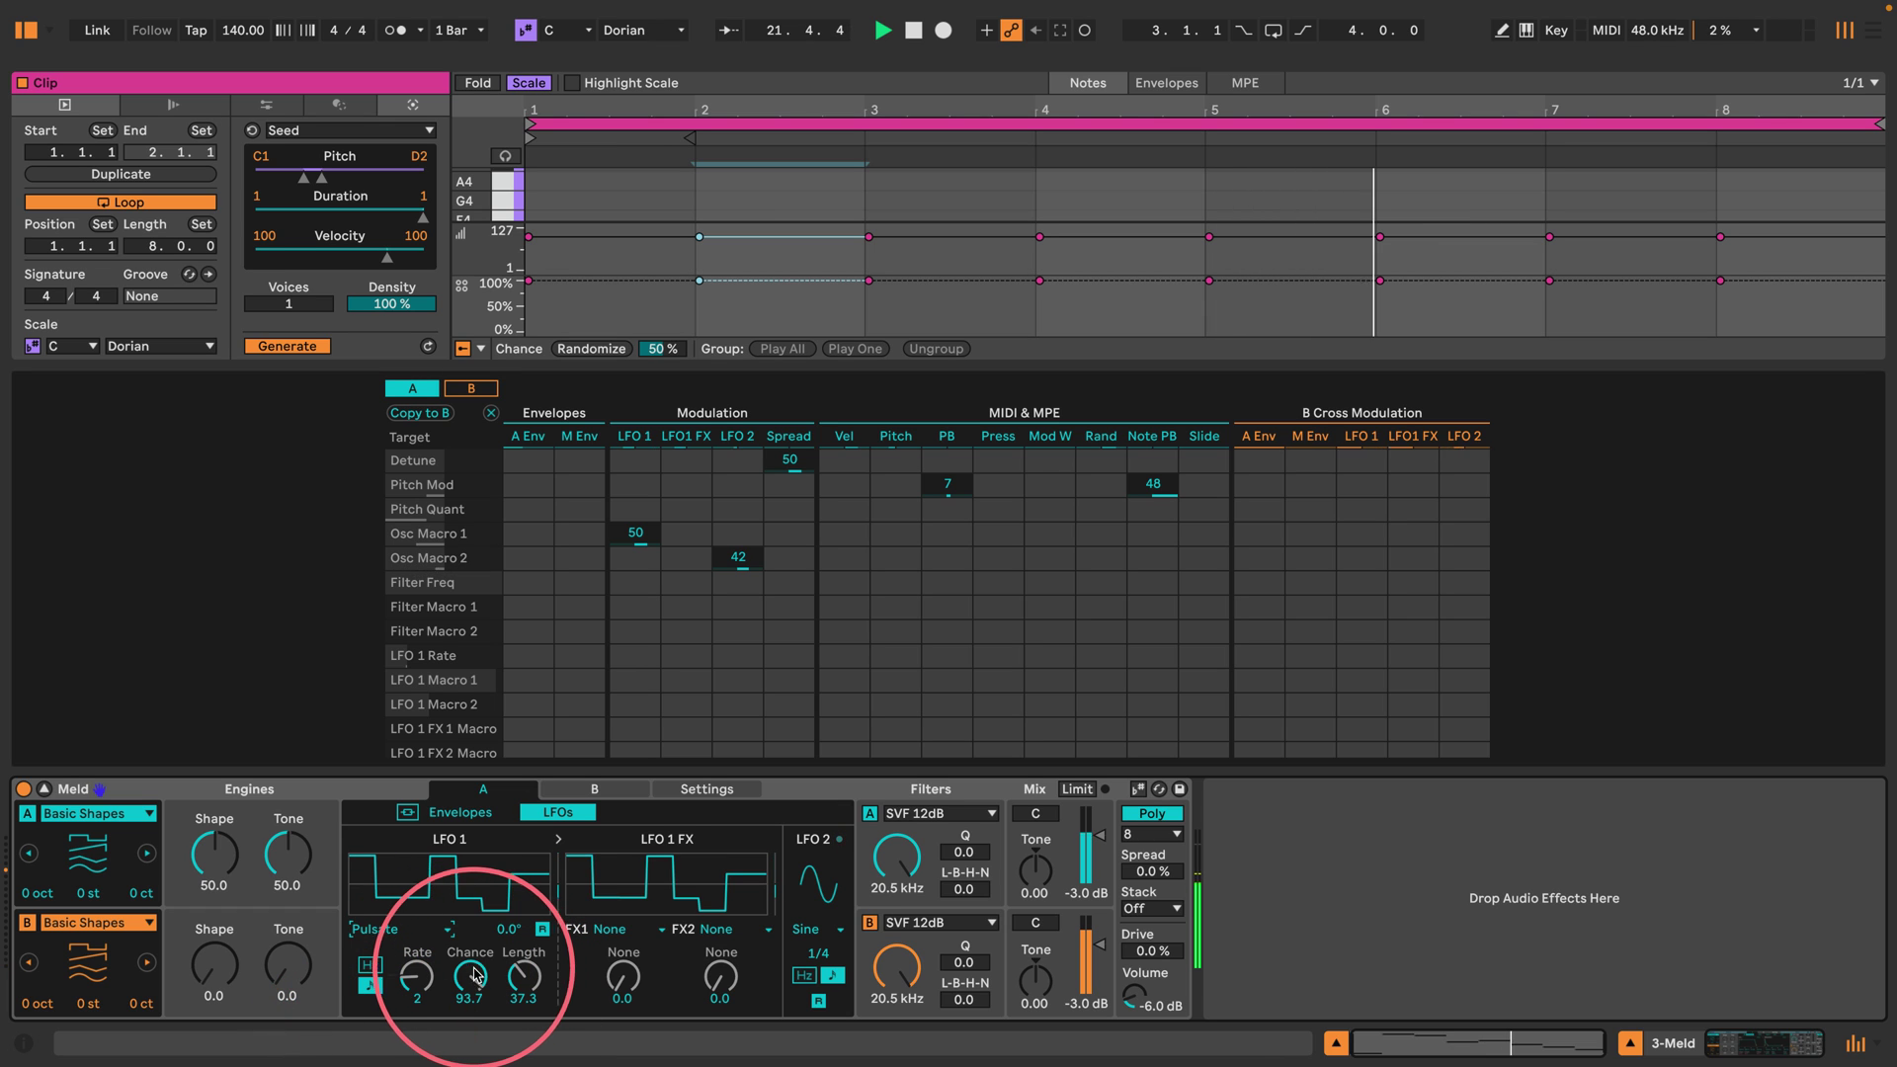
left_click_drag(475, 975, 525, 973)
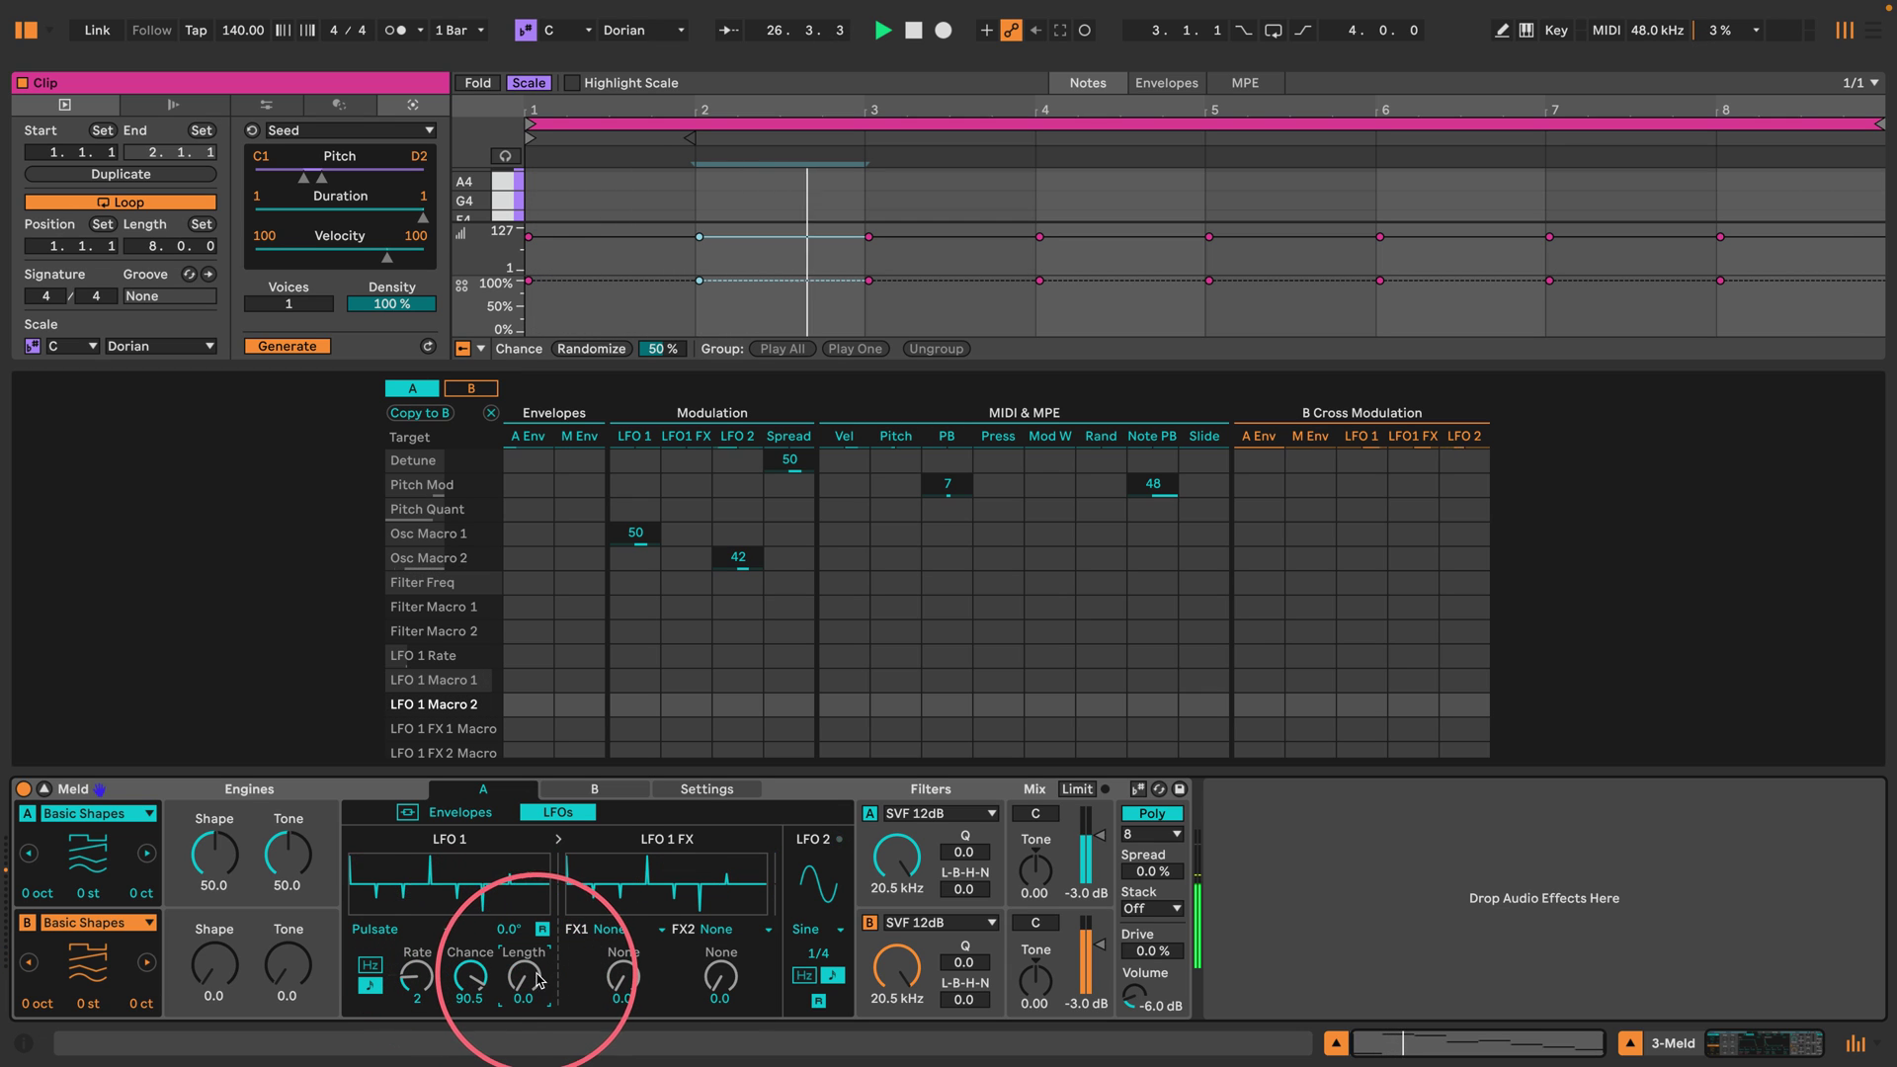
left_click(393, 931)
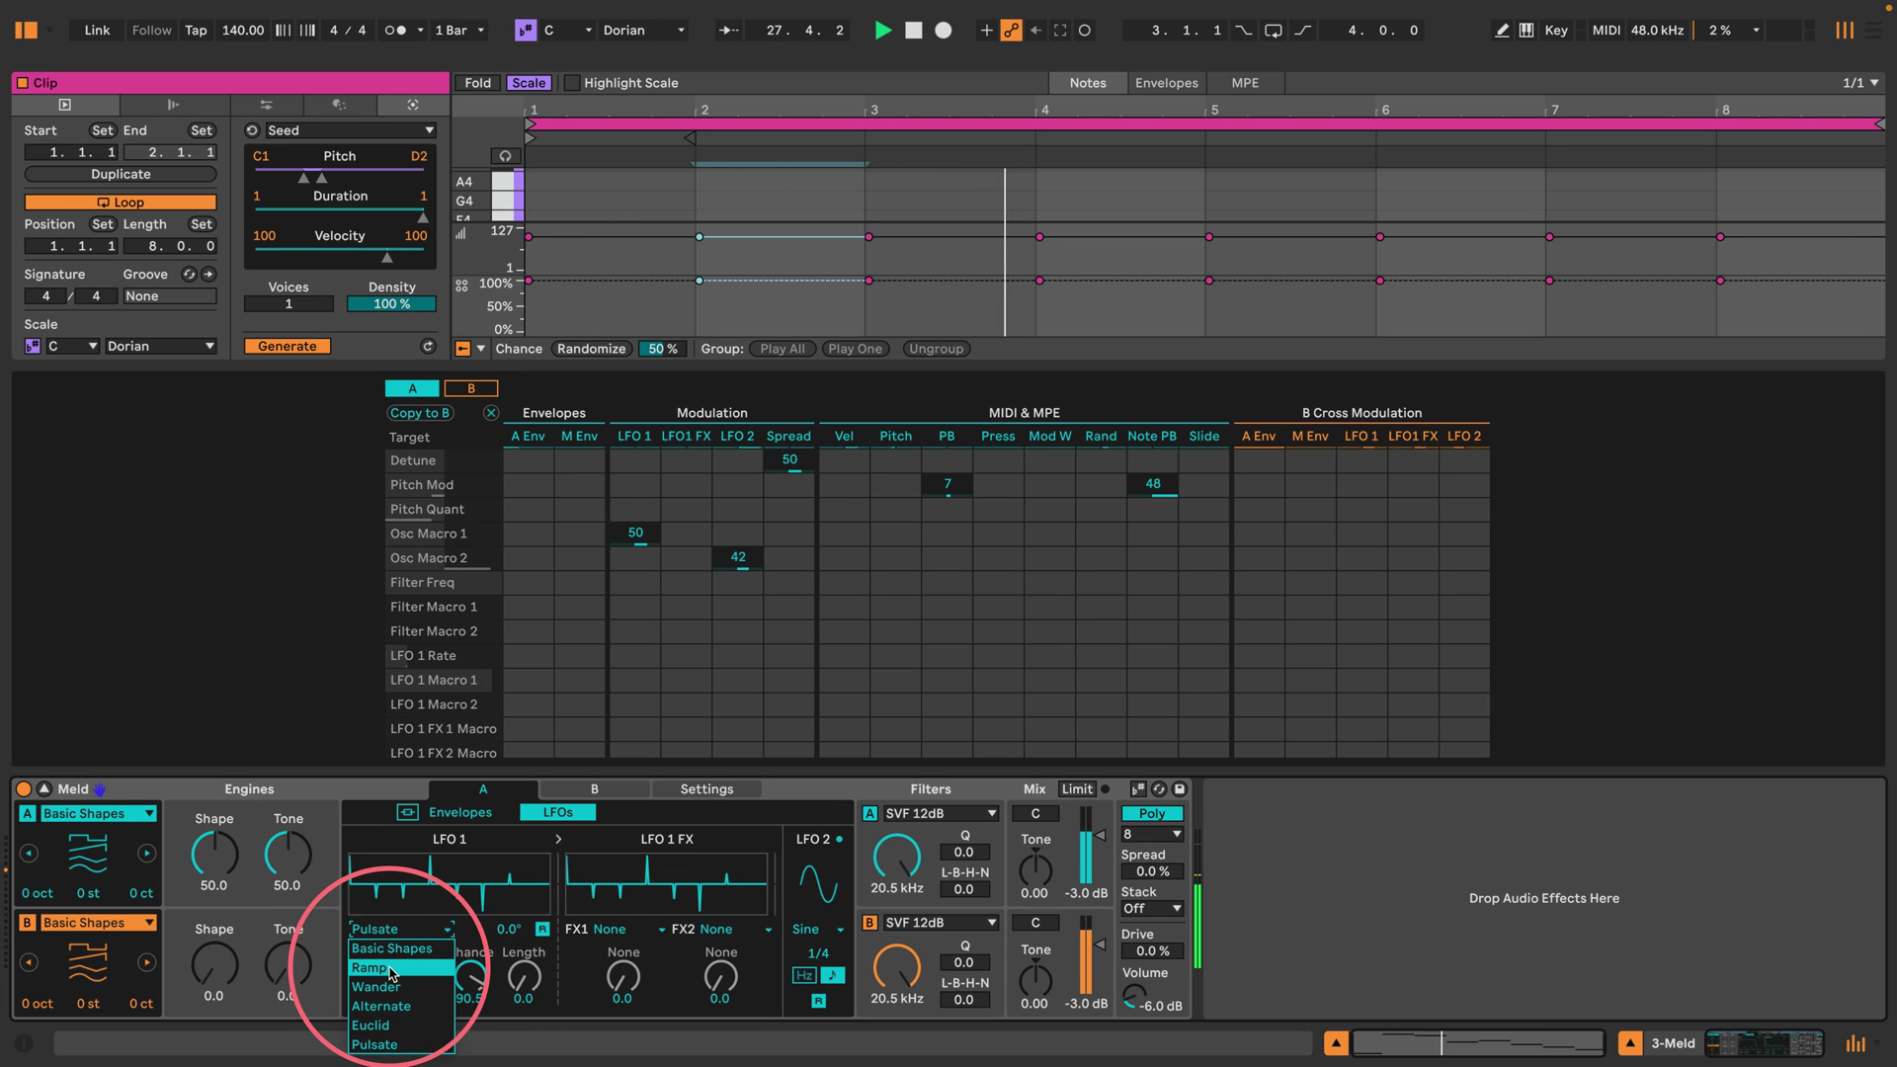
left_click(393, 971)
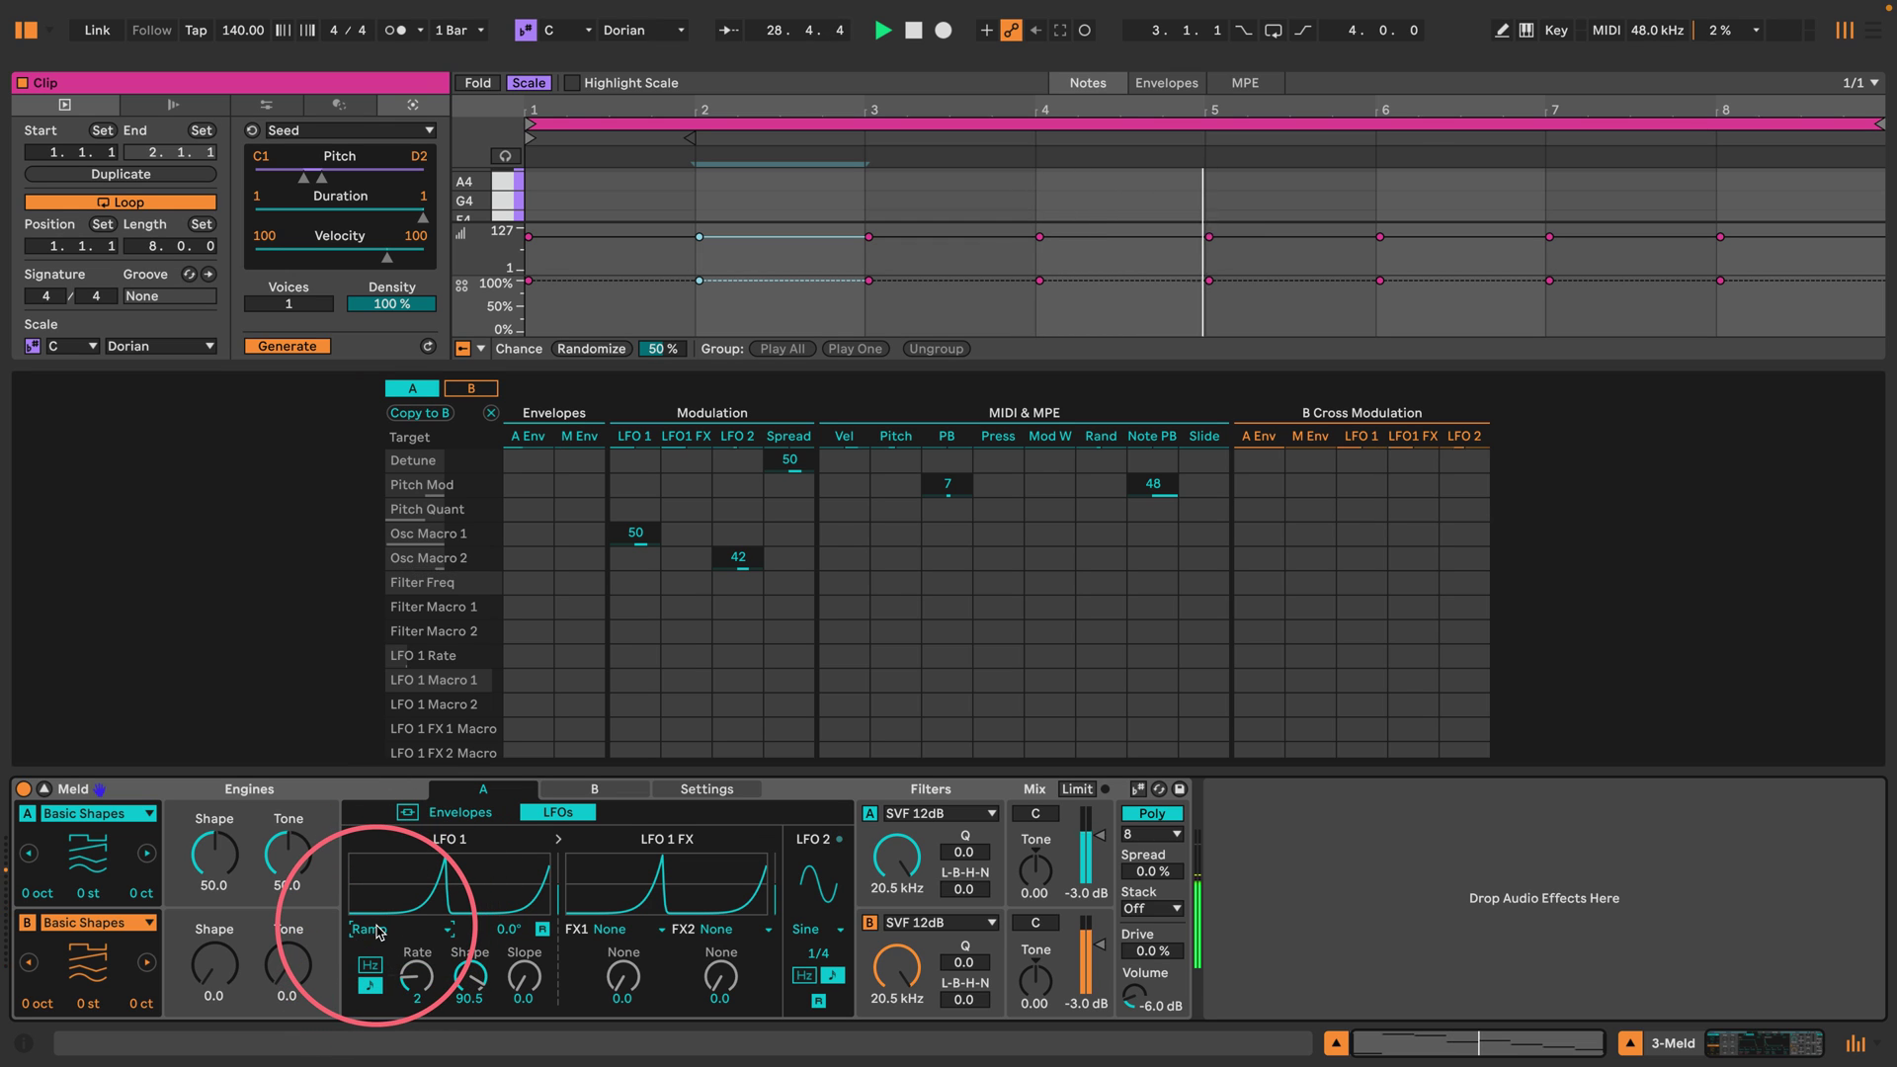
Return LFO 1 to Wander with Morph at 100.0, and set LFO 2's synced rate to 3/4.
left_click(393, 930)
left_click(387, 986)
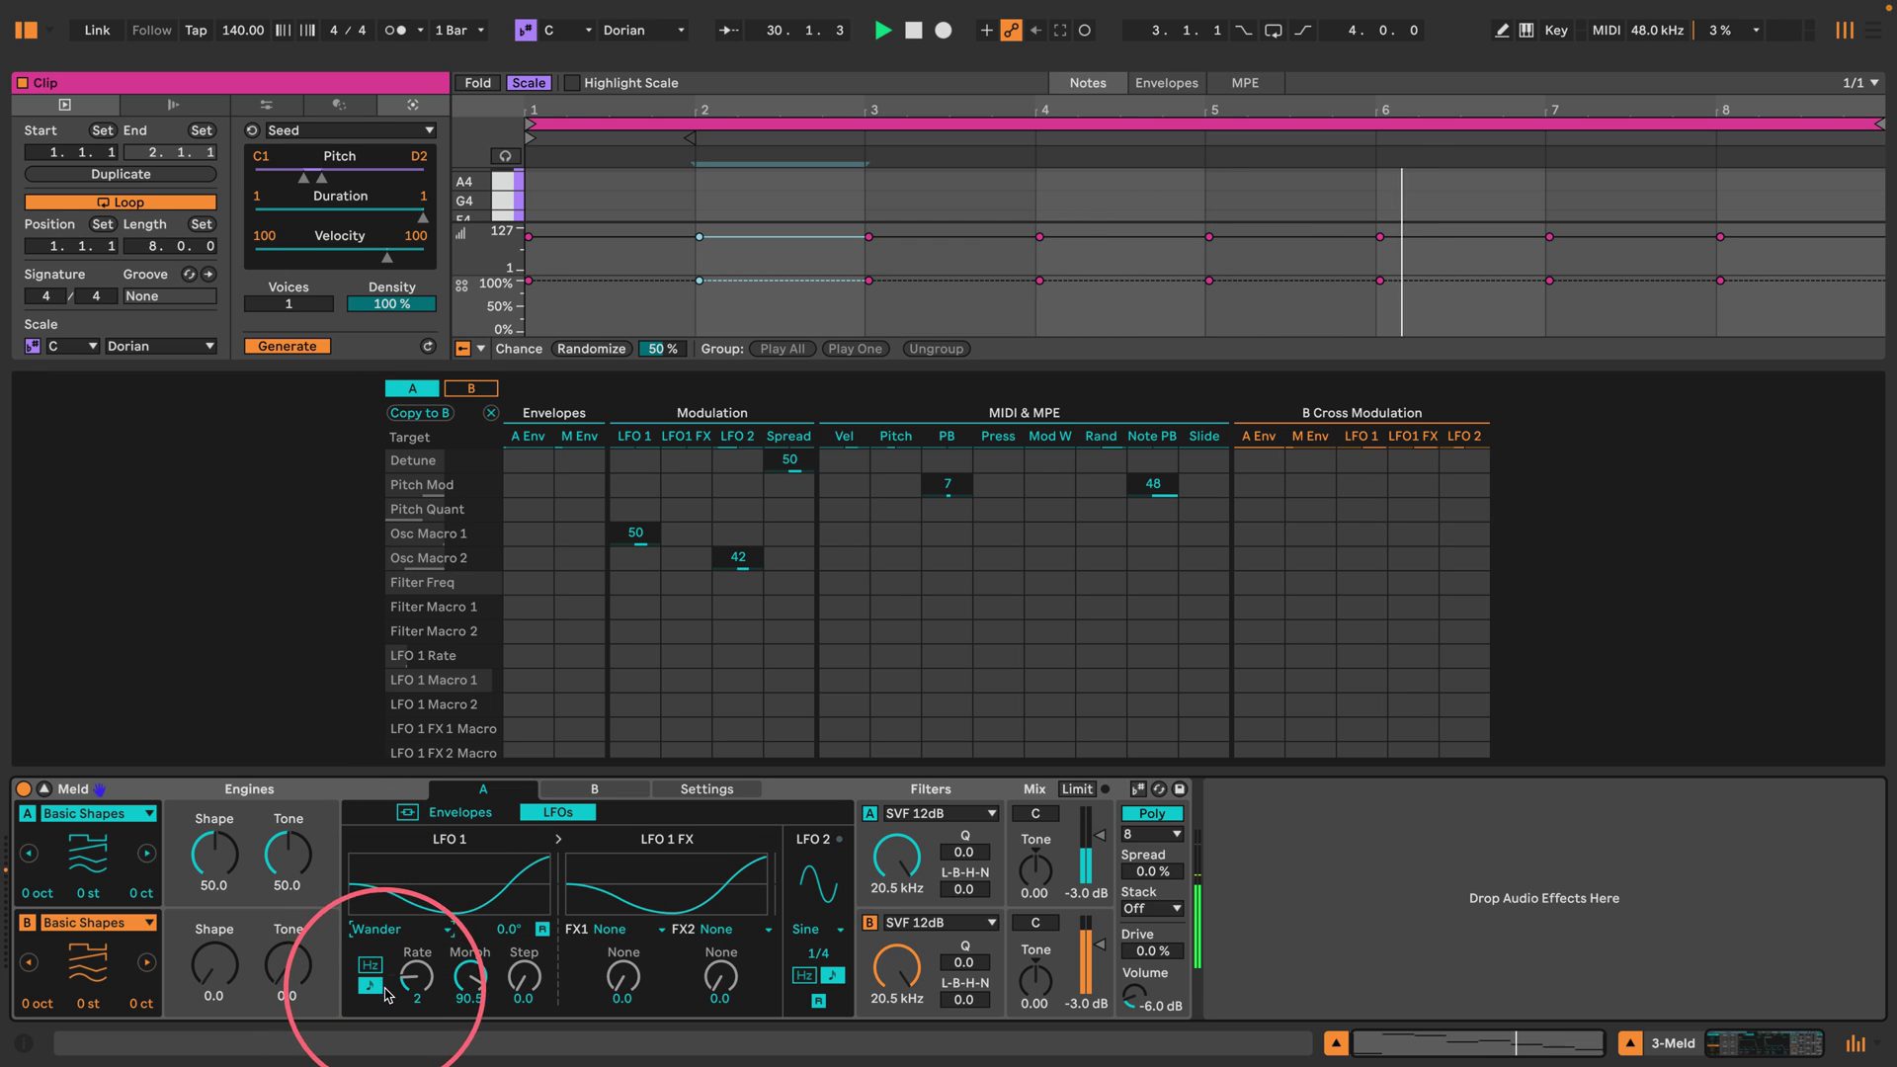
left_click_drag(468, 976, 468, 1047)
key("space")
left_click_drag(469, 976, 468, 949)
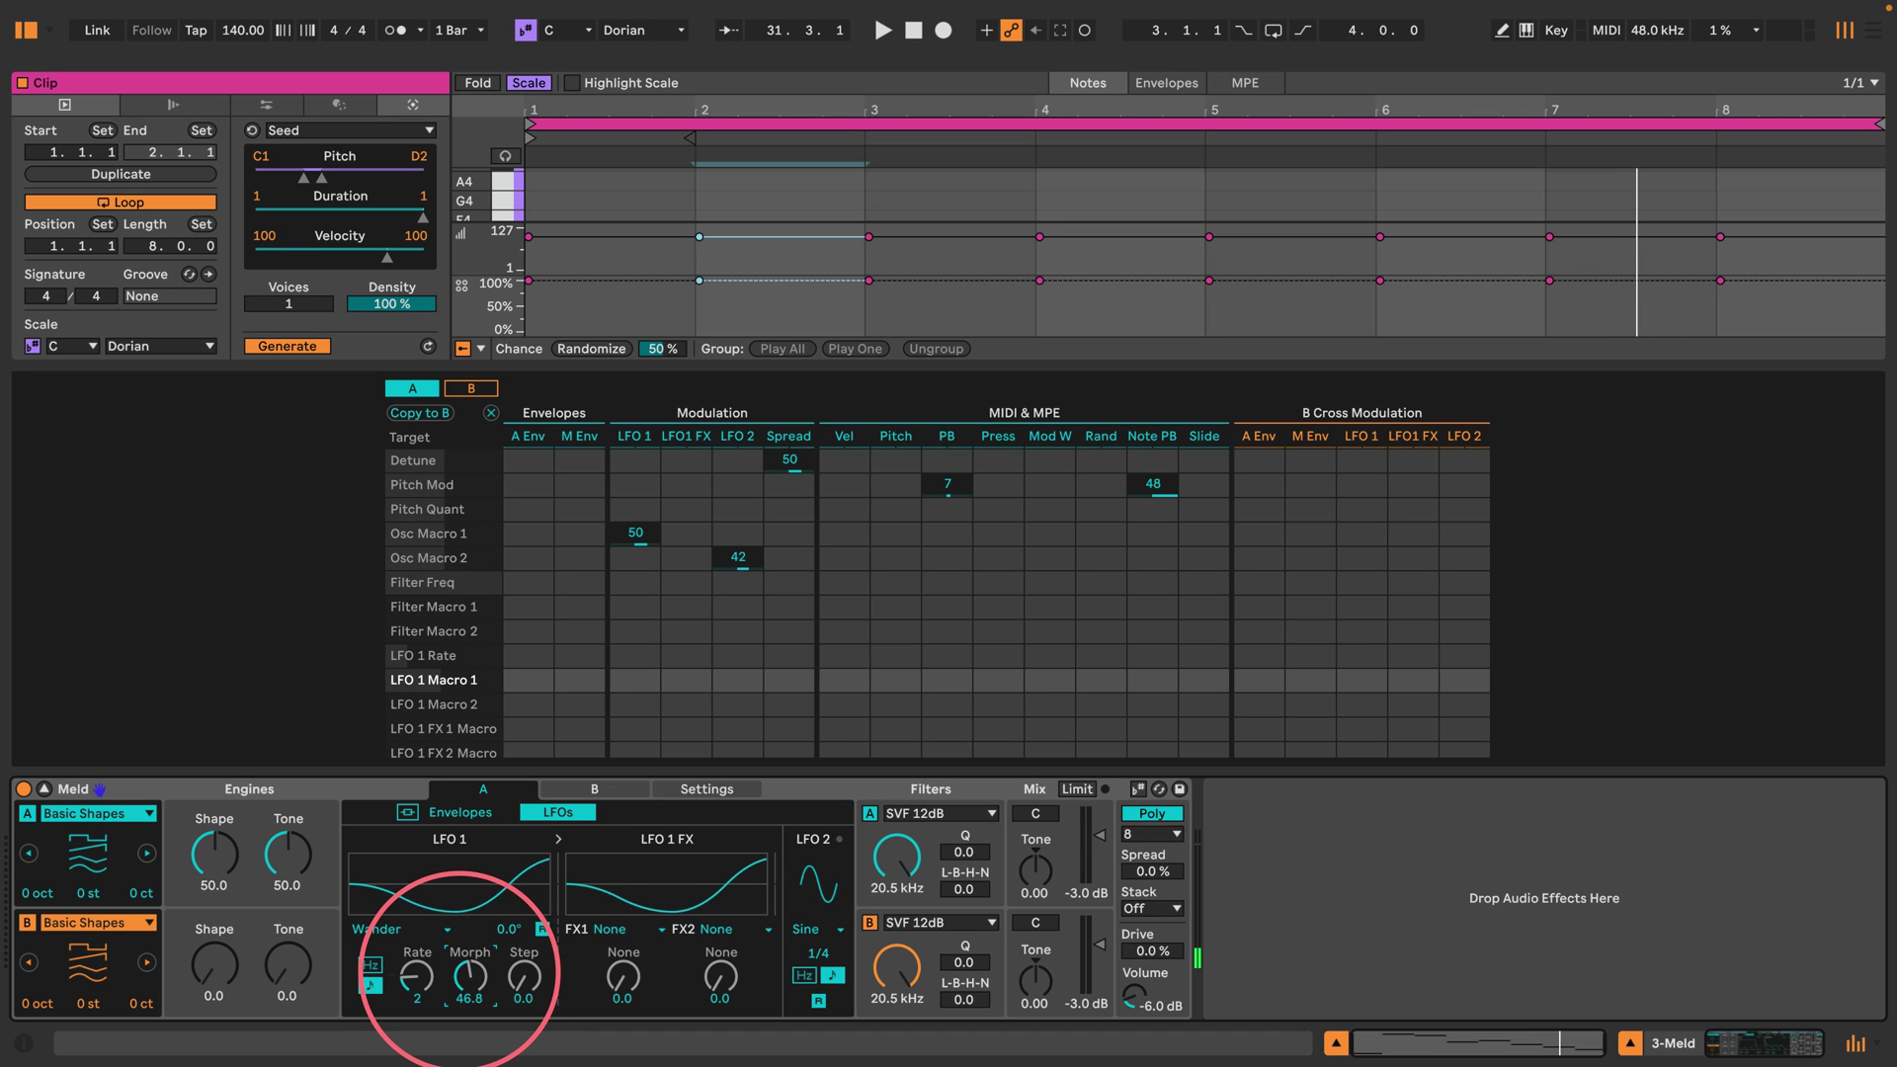
key("space")
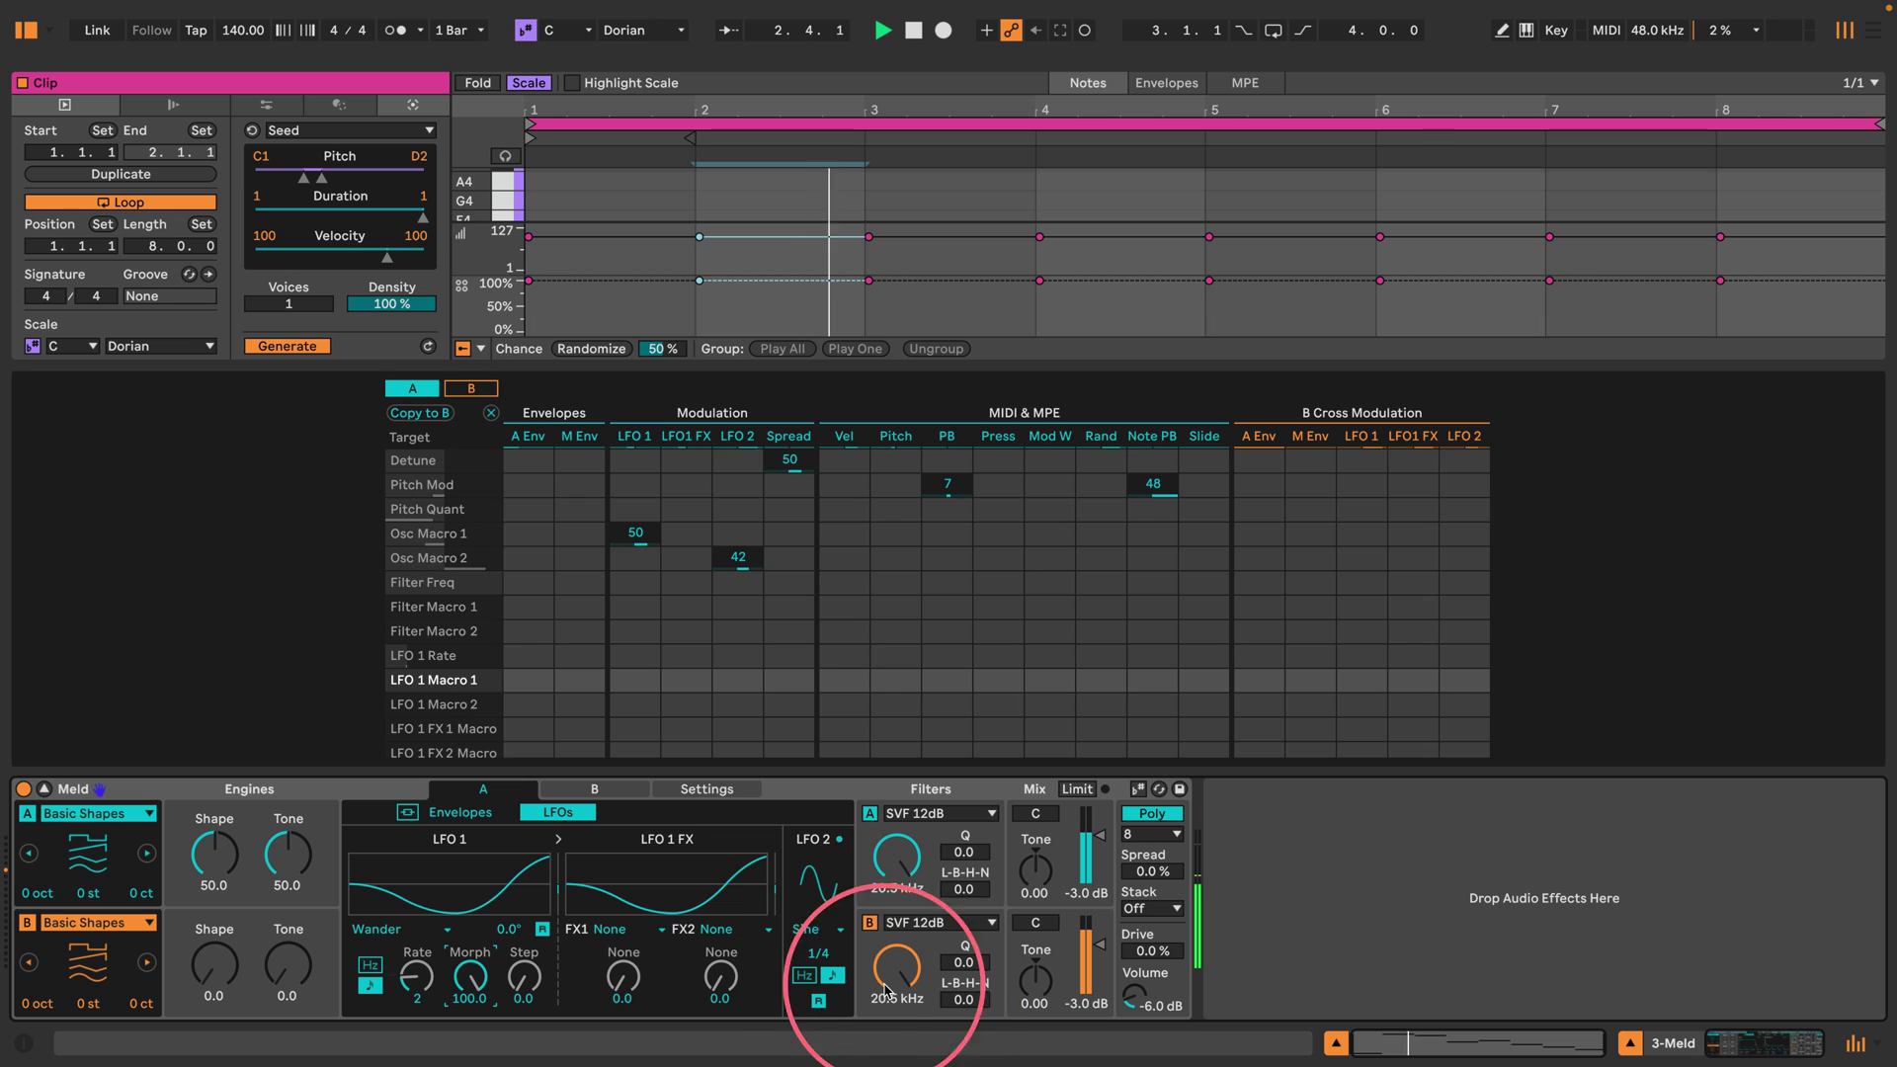
left_click_drag(819, 954, 819, 934)
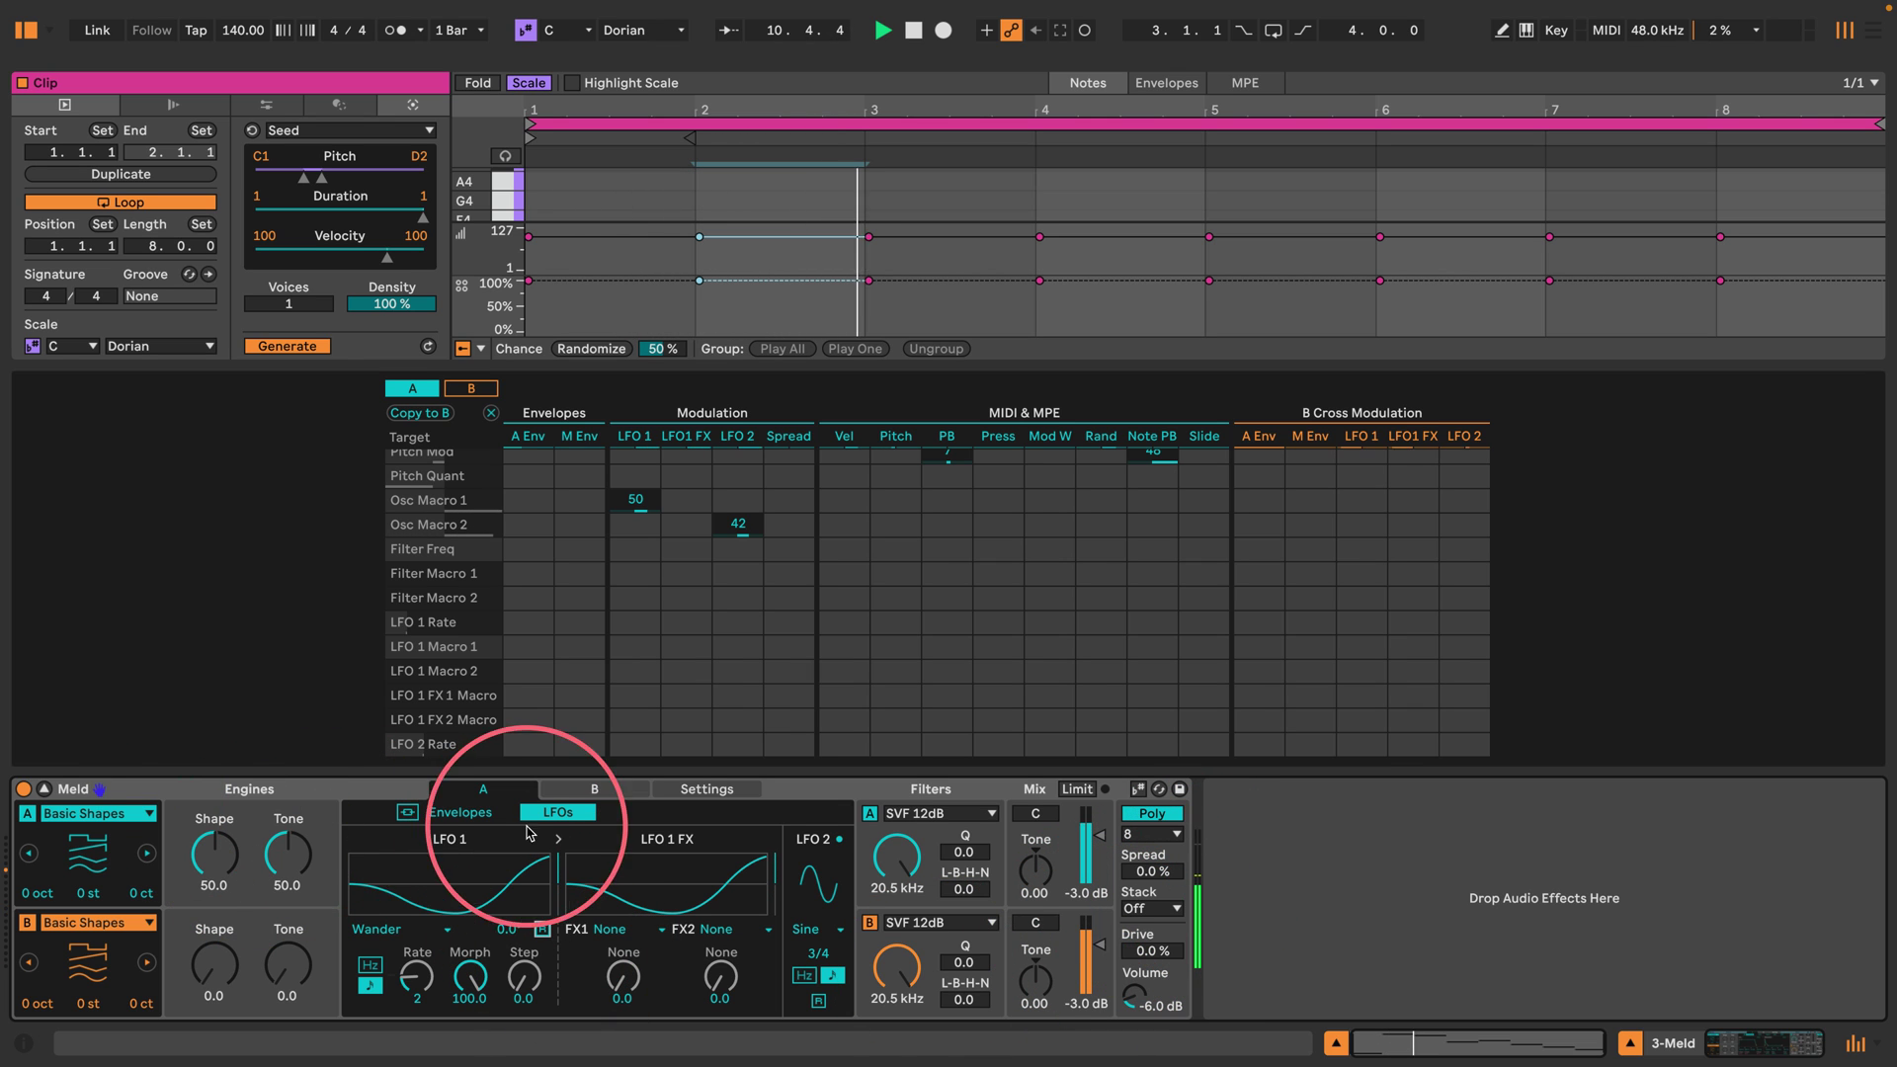
Set engine A's amp envelope attack to 11.8 s and transpose engine B to -1 oct.
left_click(446, 812)
left_click_drag(409, 852, 423, 853)
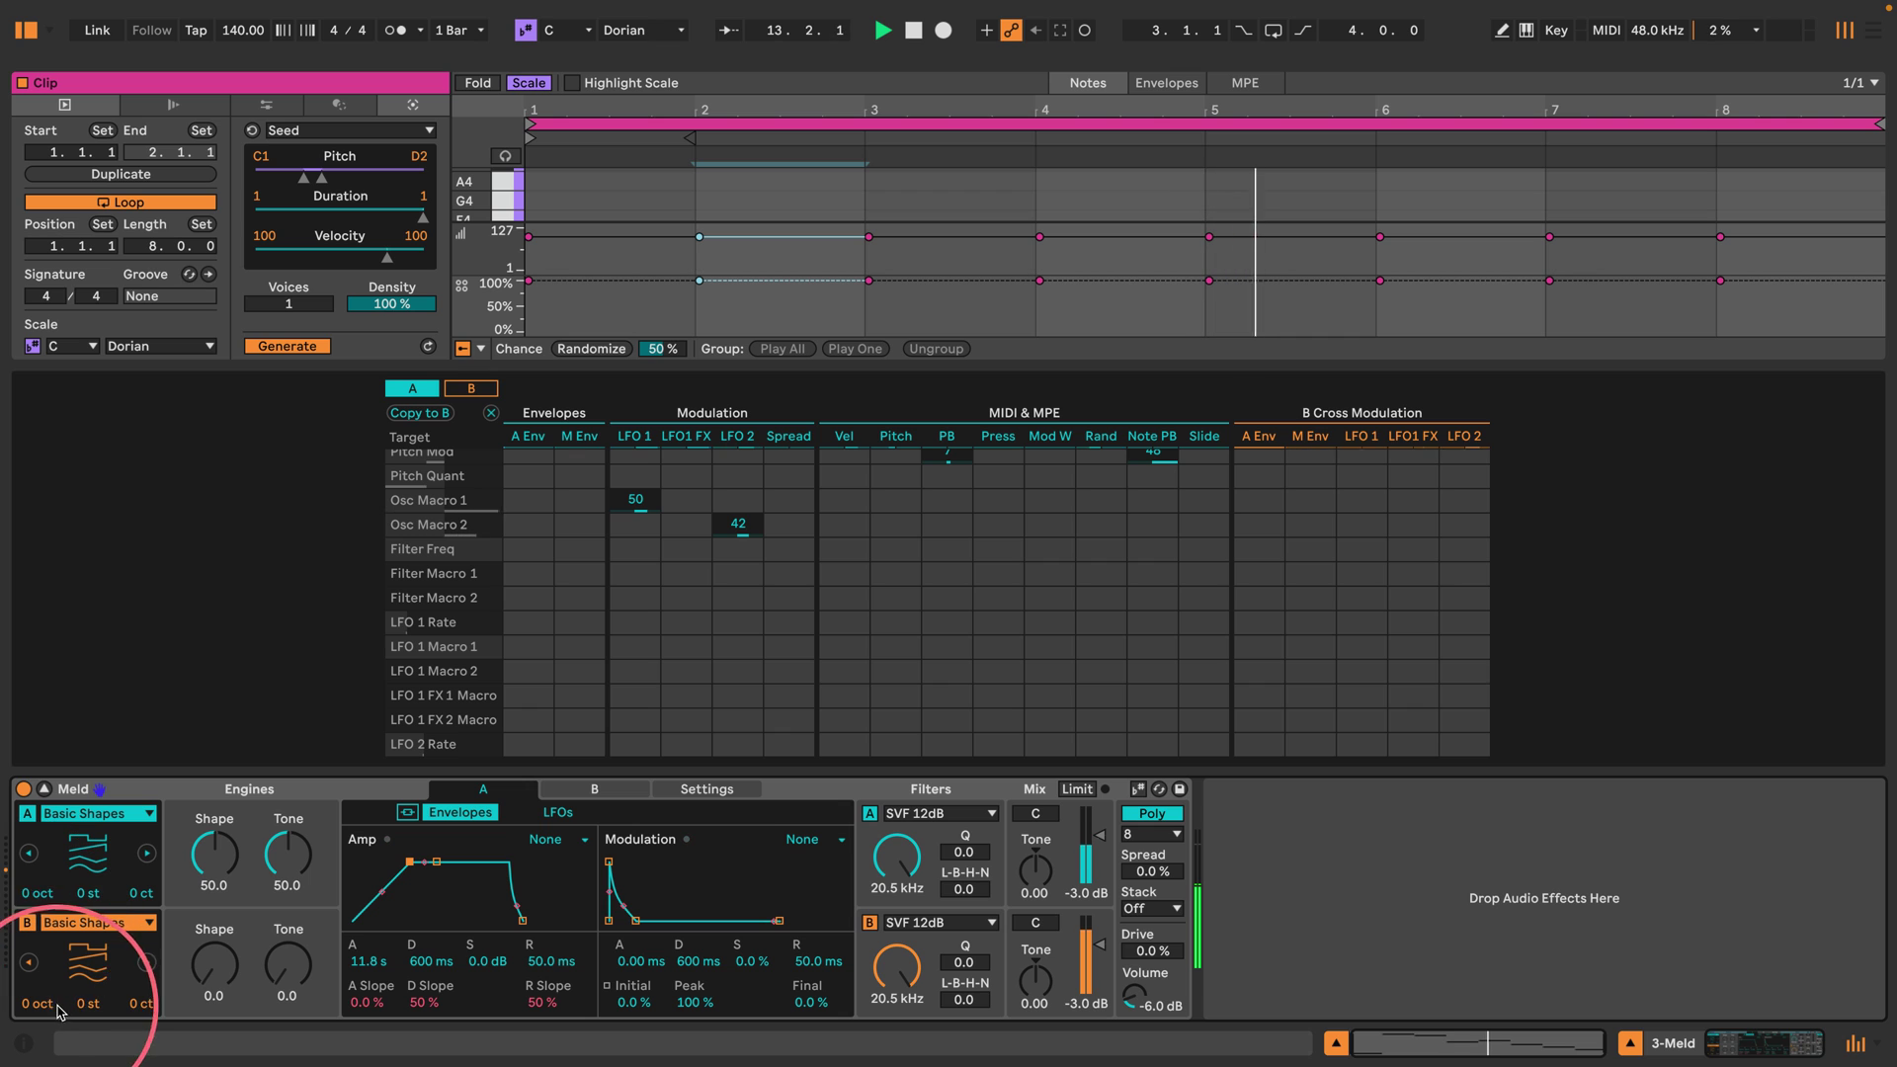
left_click(83, 925)
left_click_drag(39, 1003, 39, 1018)
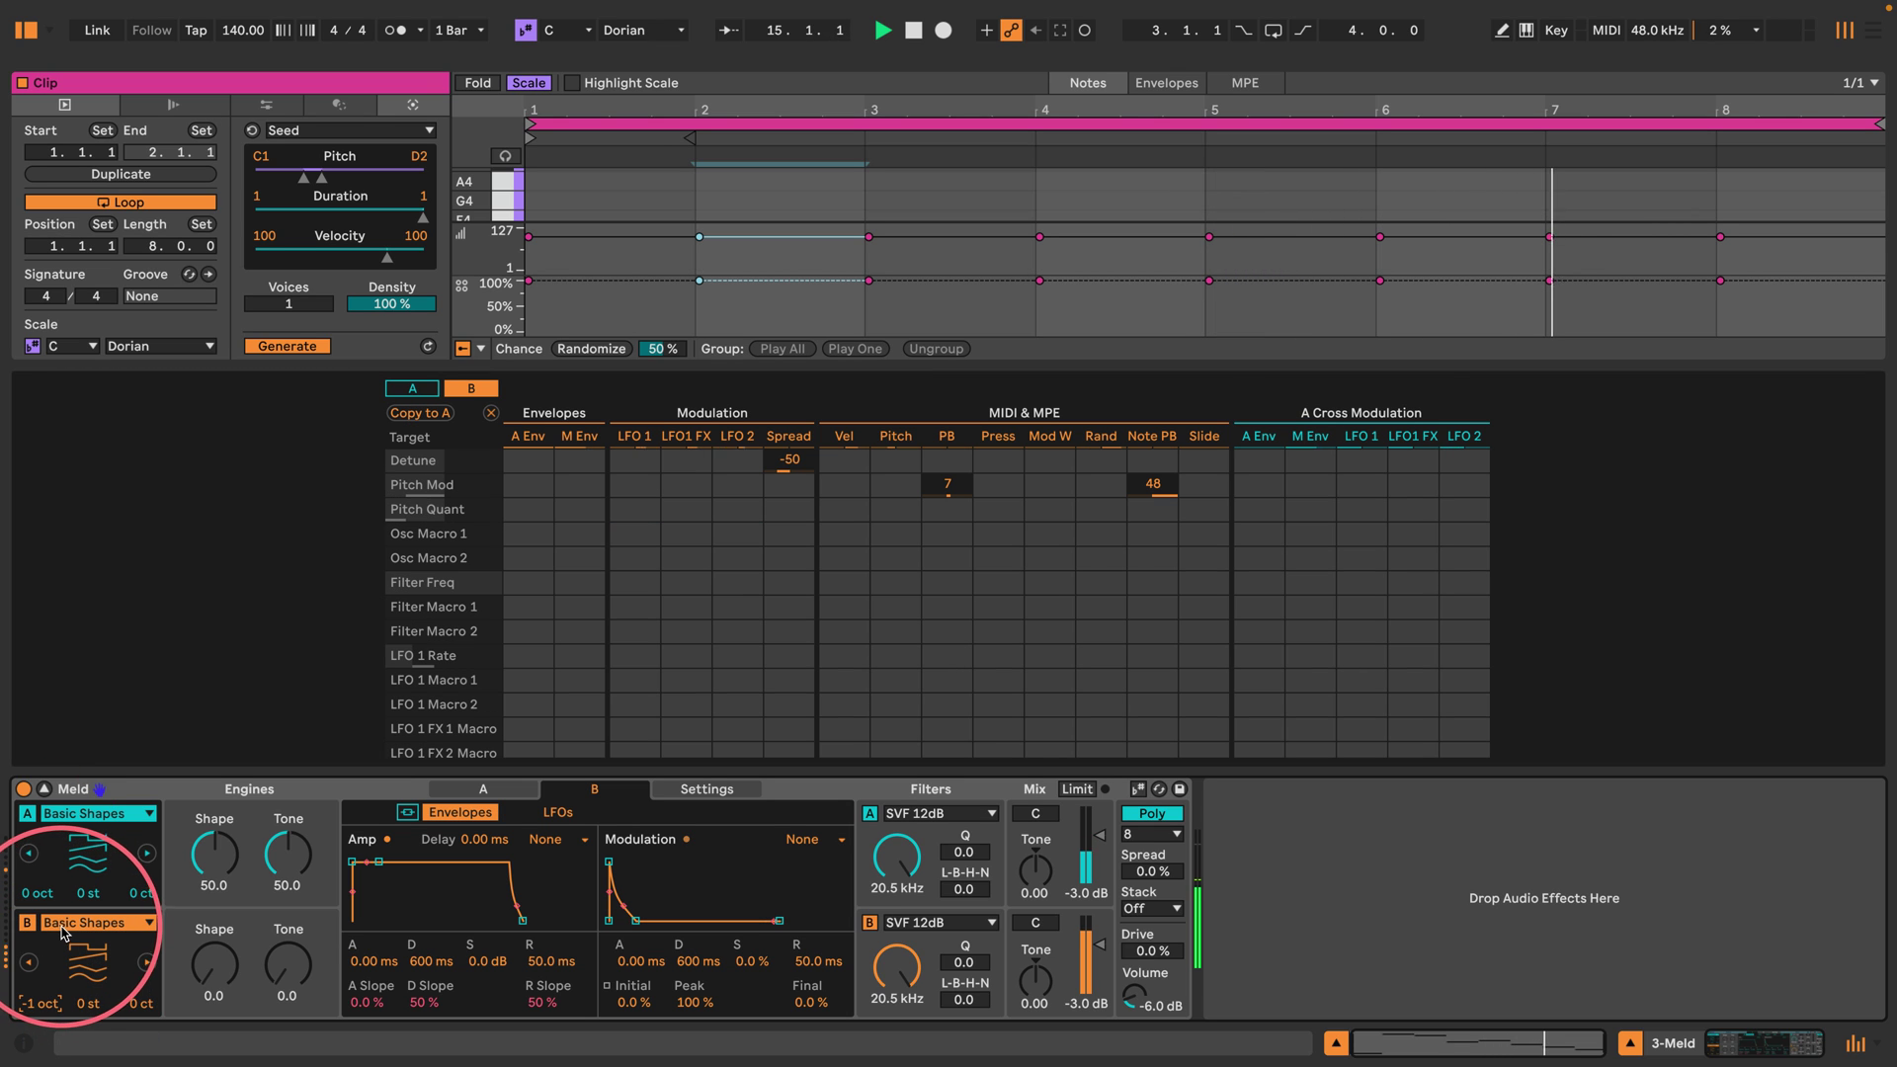
Set engine A's amp envelope release to 678 ms and switch the voice mode from Poly to Mono.
left_click(497, 791)
mouse_move(523, 921)
left_mouse_down()
mouse_move(539, 899)
mouse_move(509, 858)
mouse_move(537, 921)
left_mouse_up()
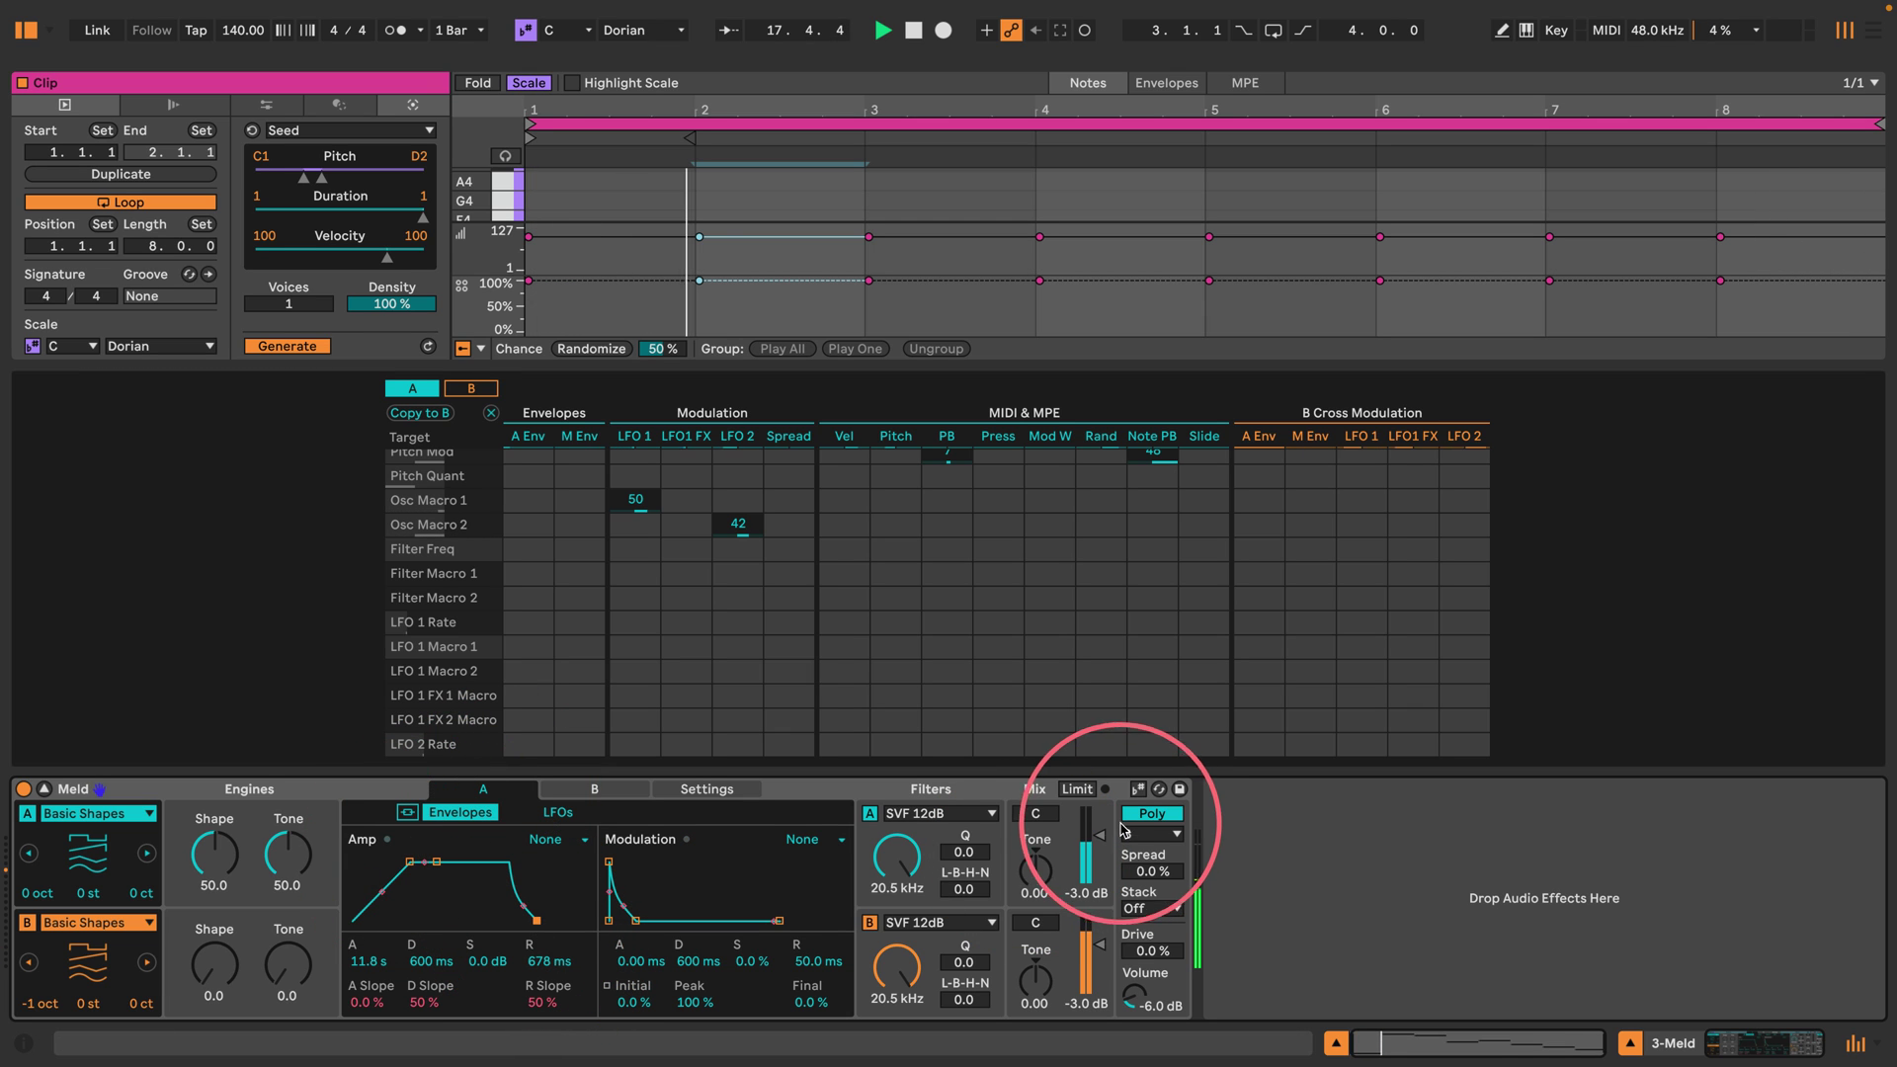
left_click(1152, 813)
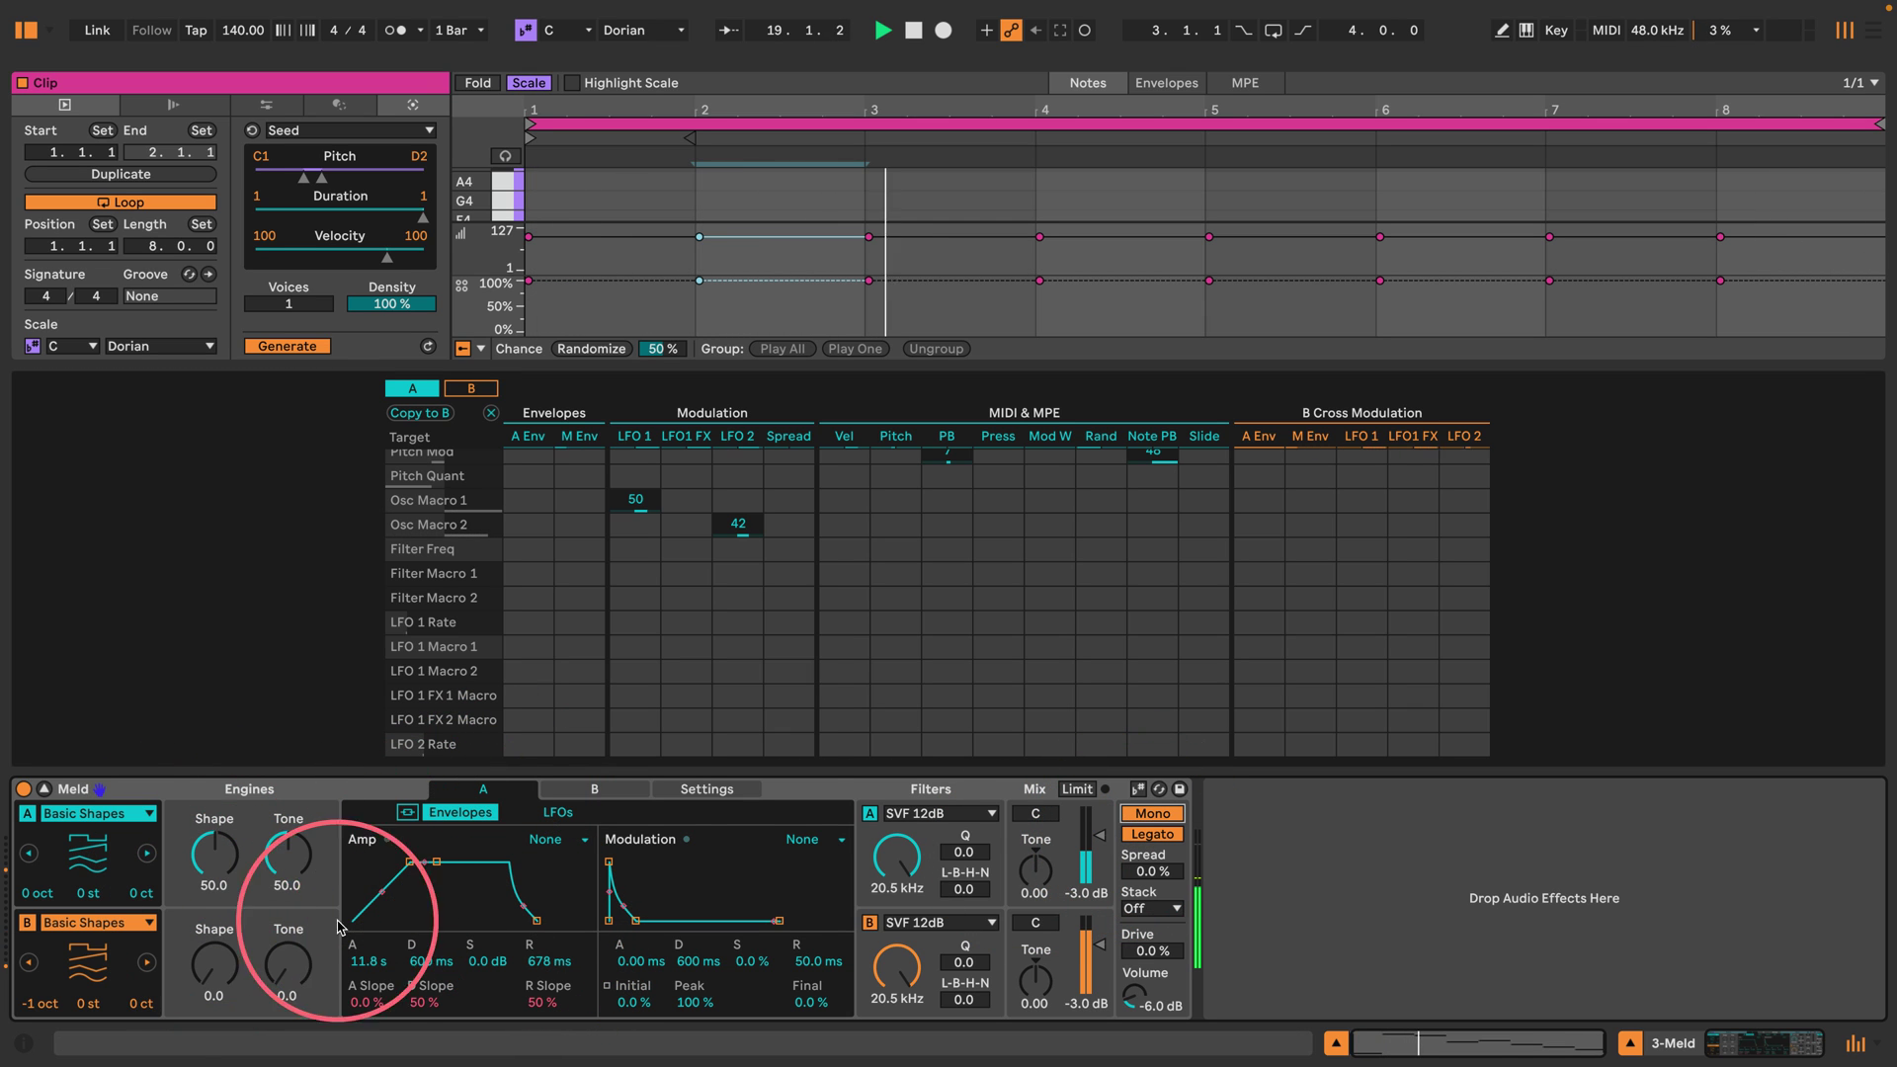
Set engine B's amp envelope attack to 7.40 s and its release to 3.86 s.
left_click(594, 788)
left_click_drag(353, 862, 431, 841)
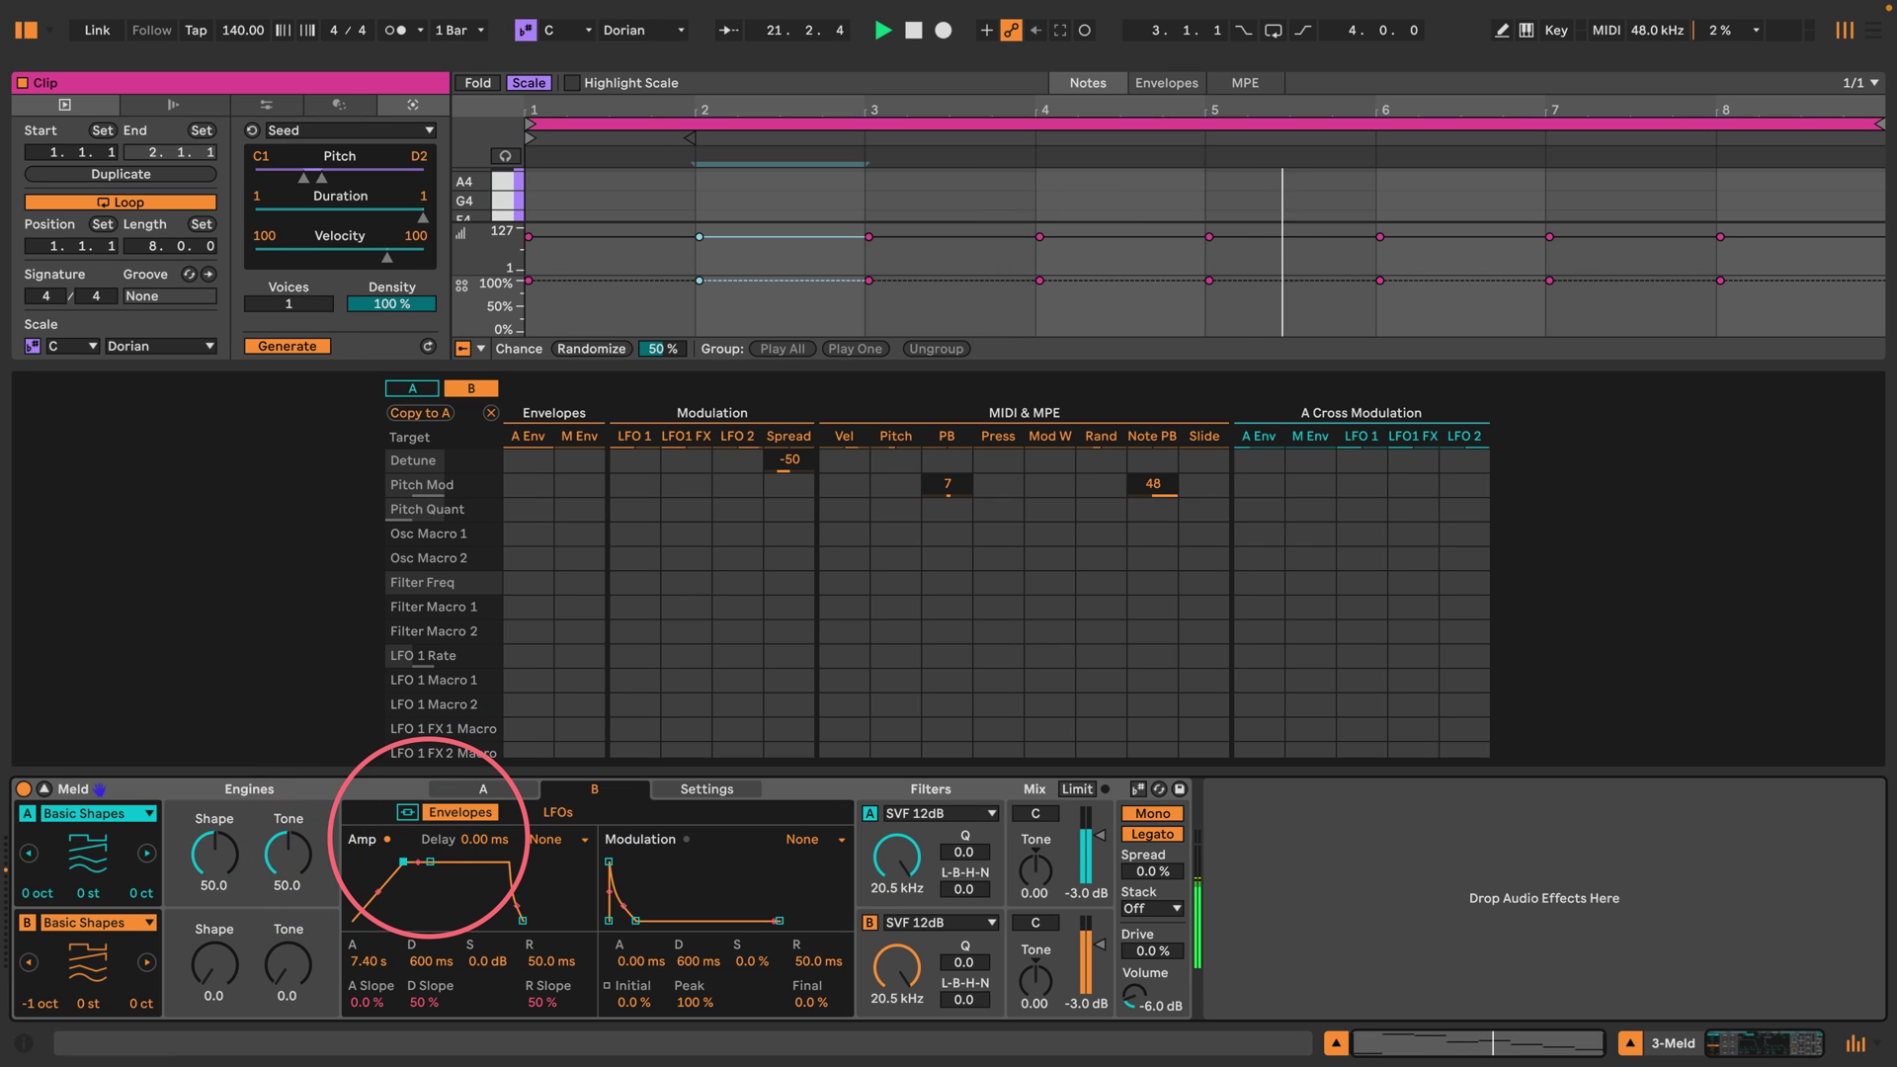
left_click_drag(523, 920, 542, 920)
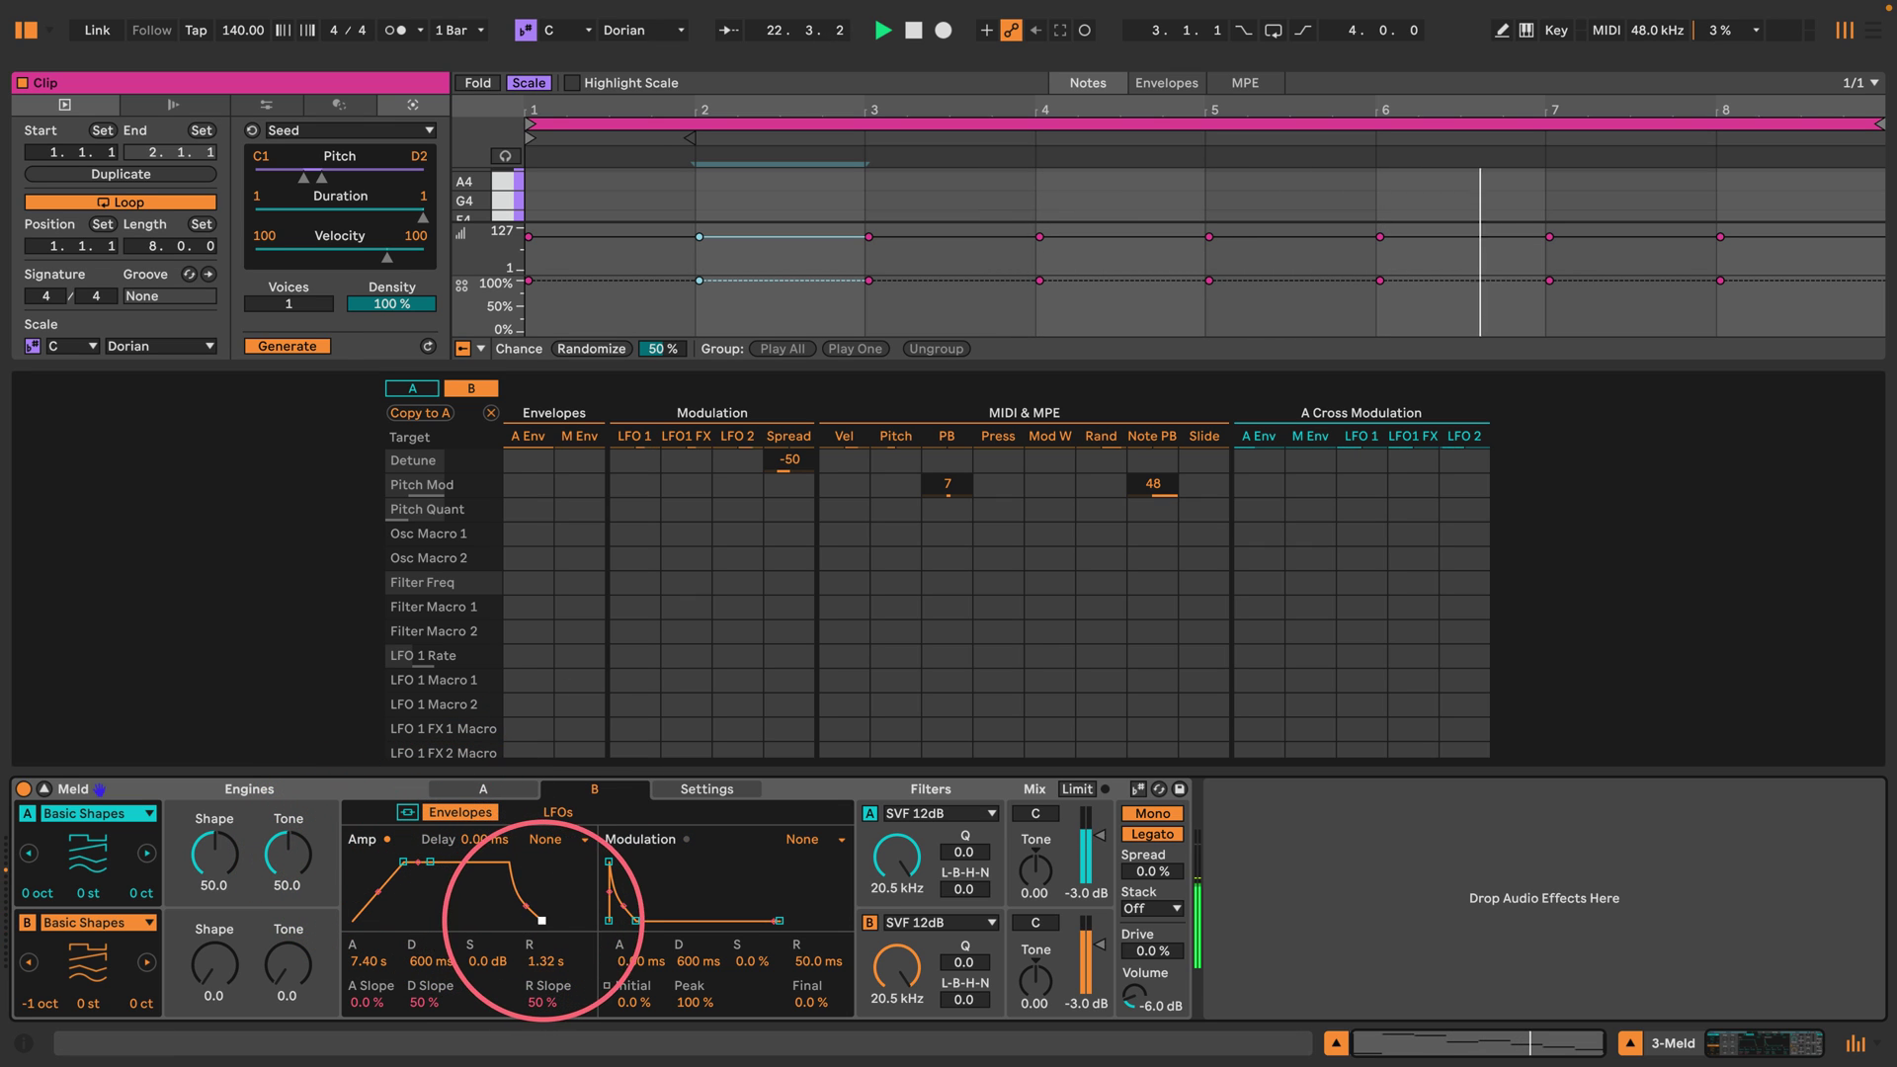
left_click(483, 789)
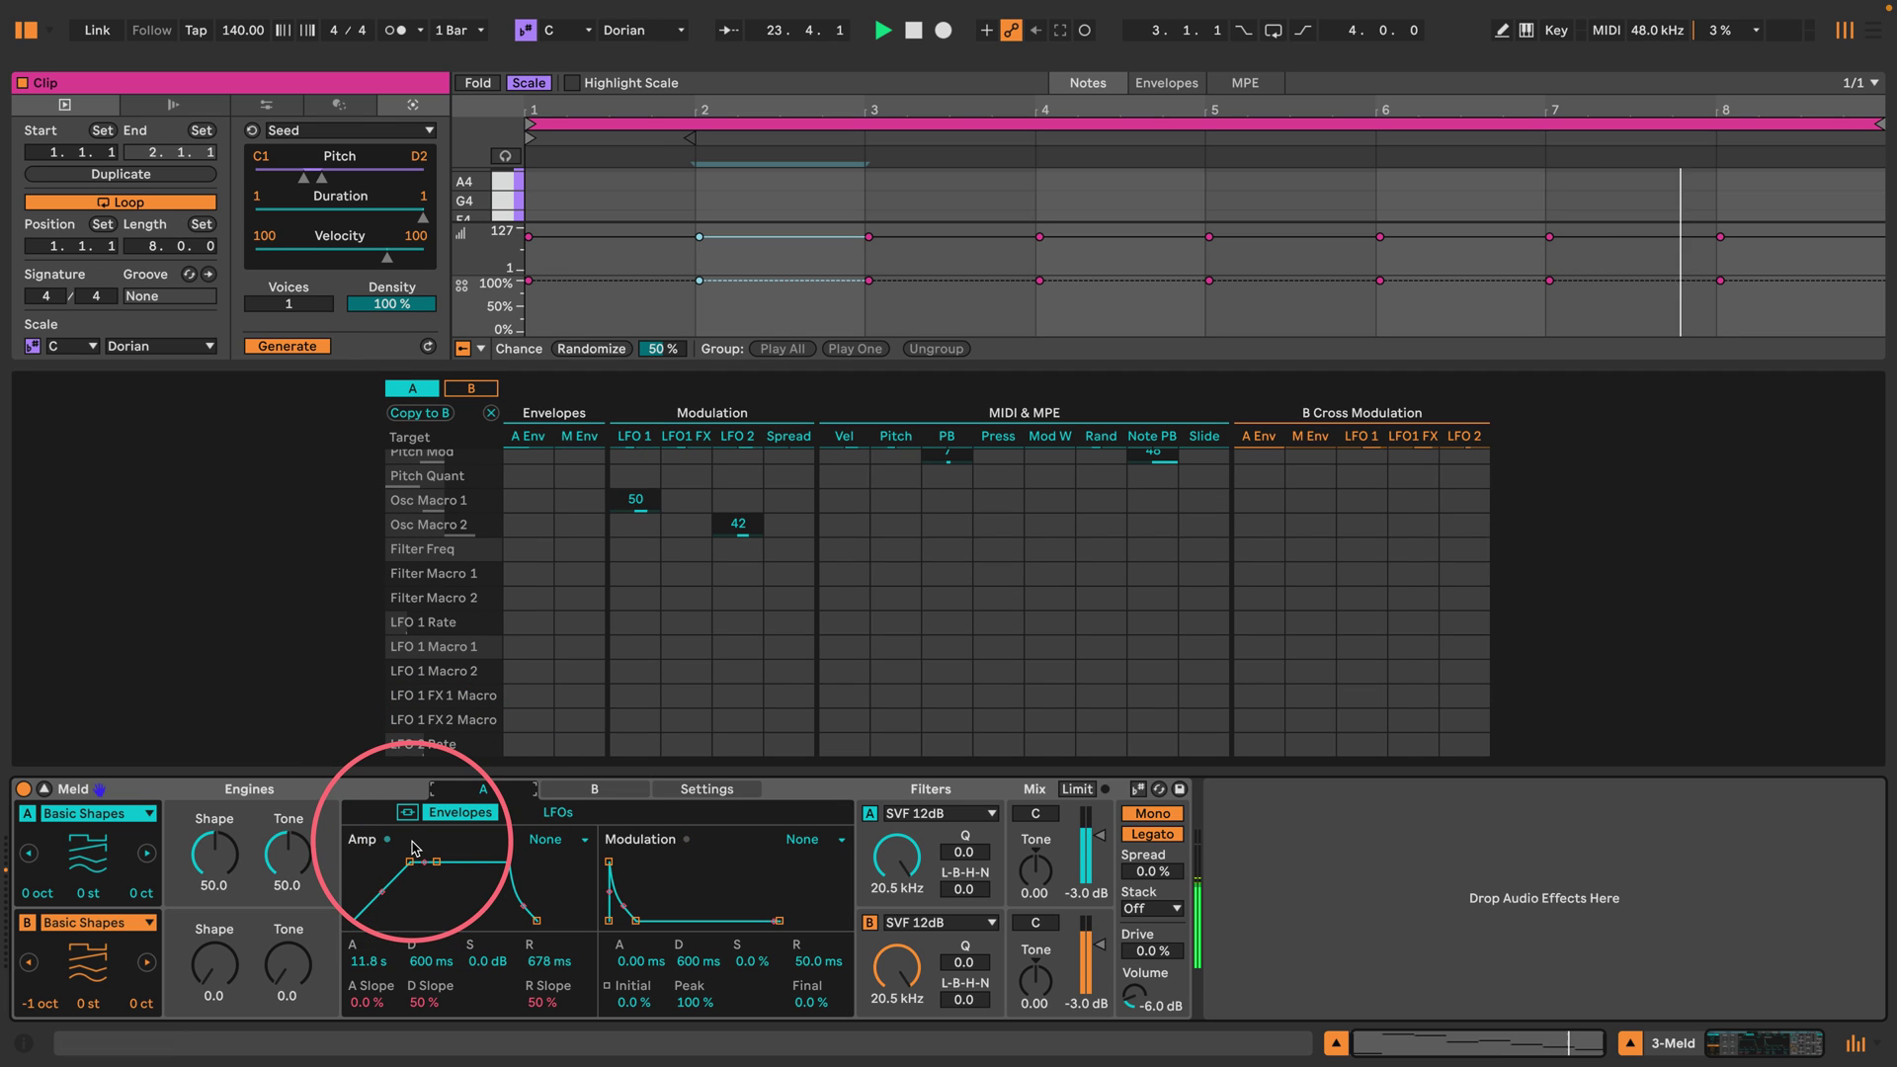
Set engine B's Shape to 19.8, and lower the filter frequencies to 755 Hz for A and 1.17 kHz for B.
left_click_drag(209, 963, 210, 939)
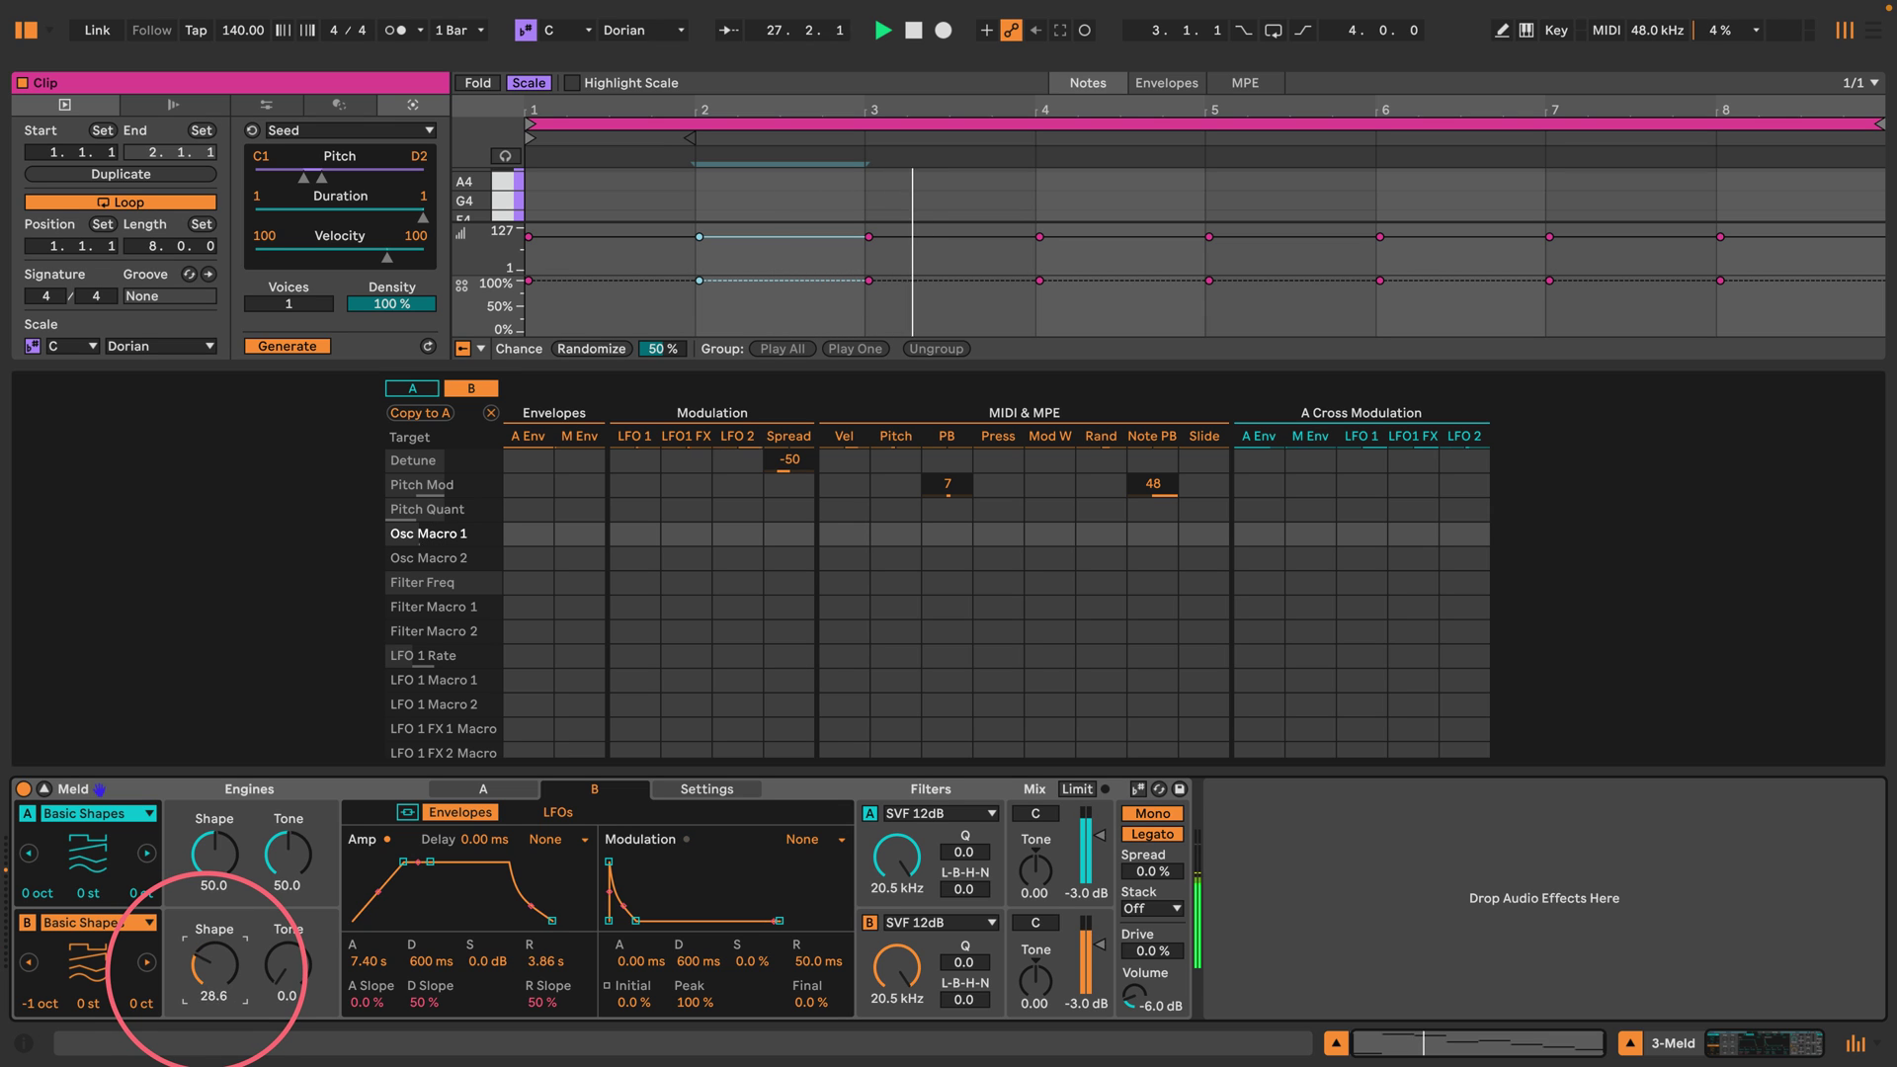
left_click_drag(897, 830, 879, 850)
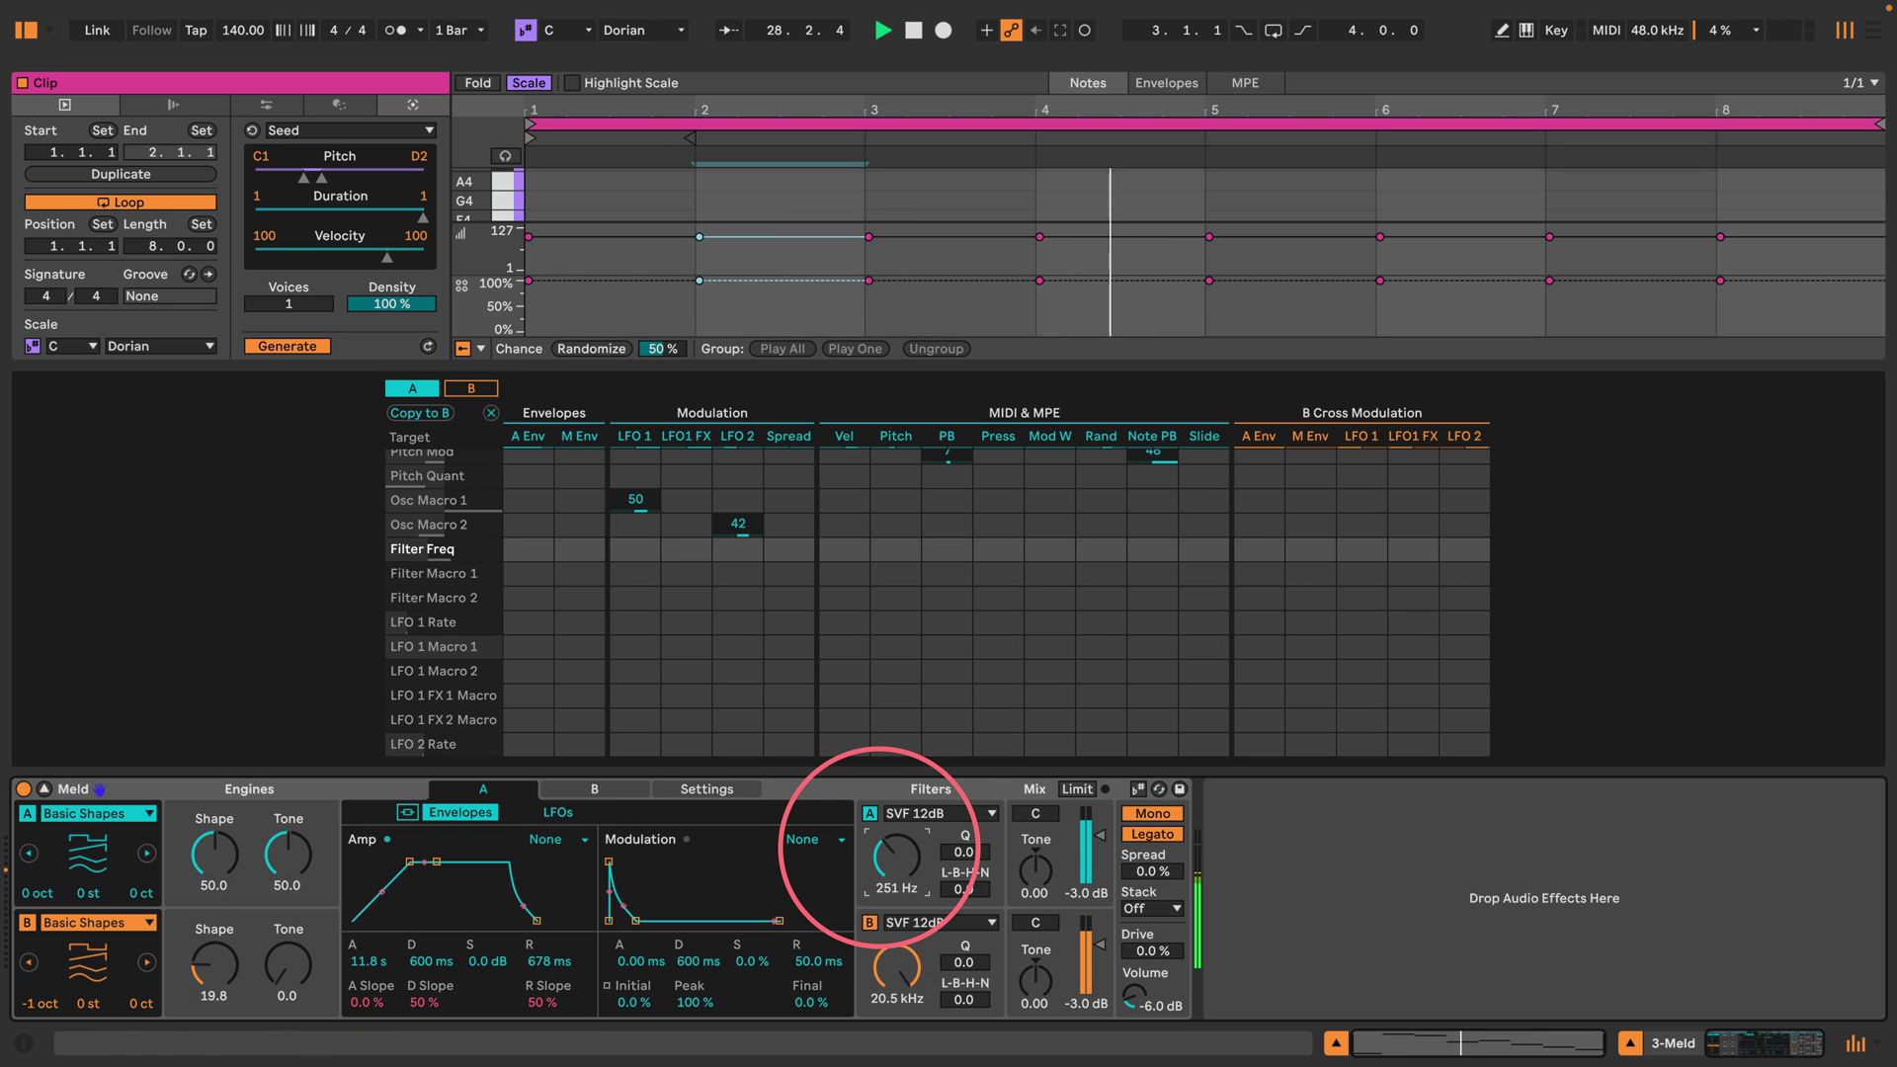
left_click_drag(896, 966, 897, 1000)
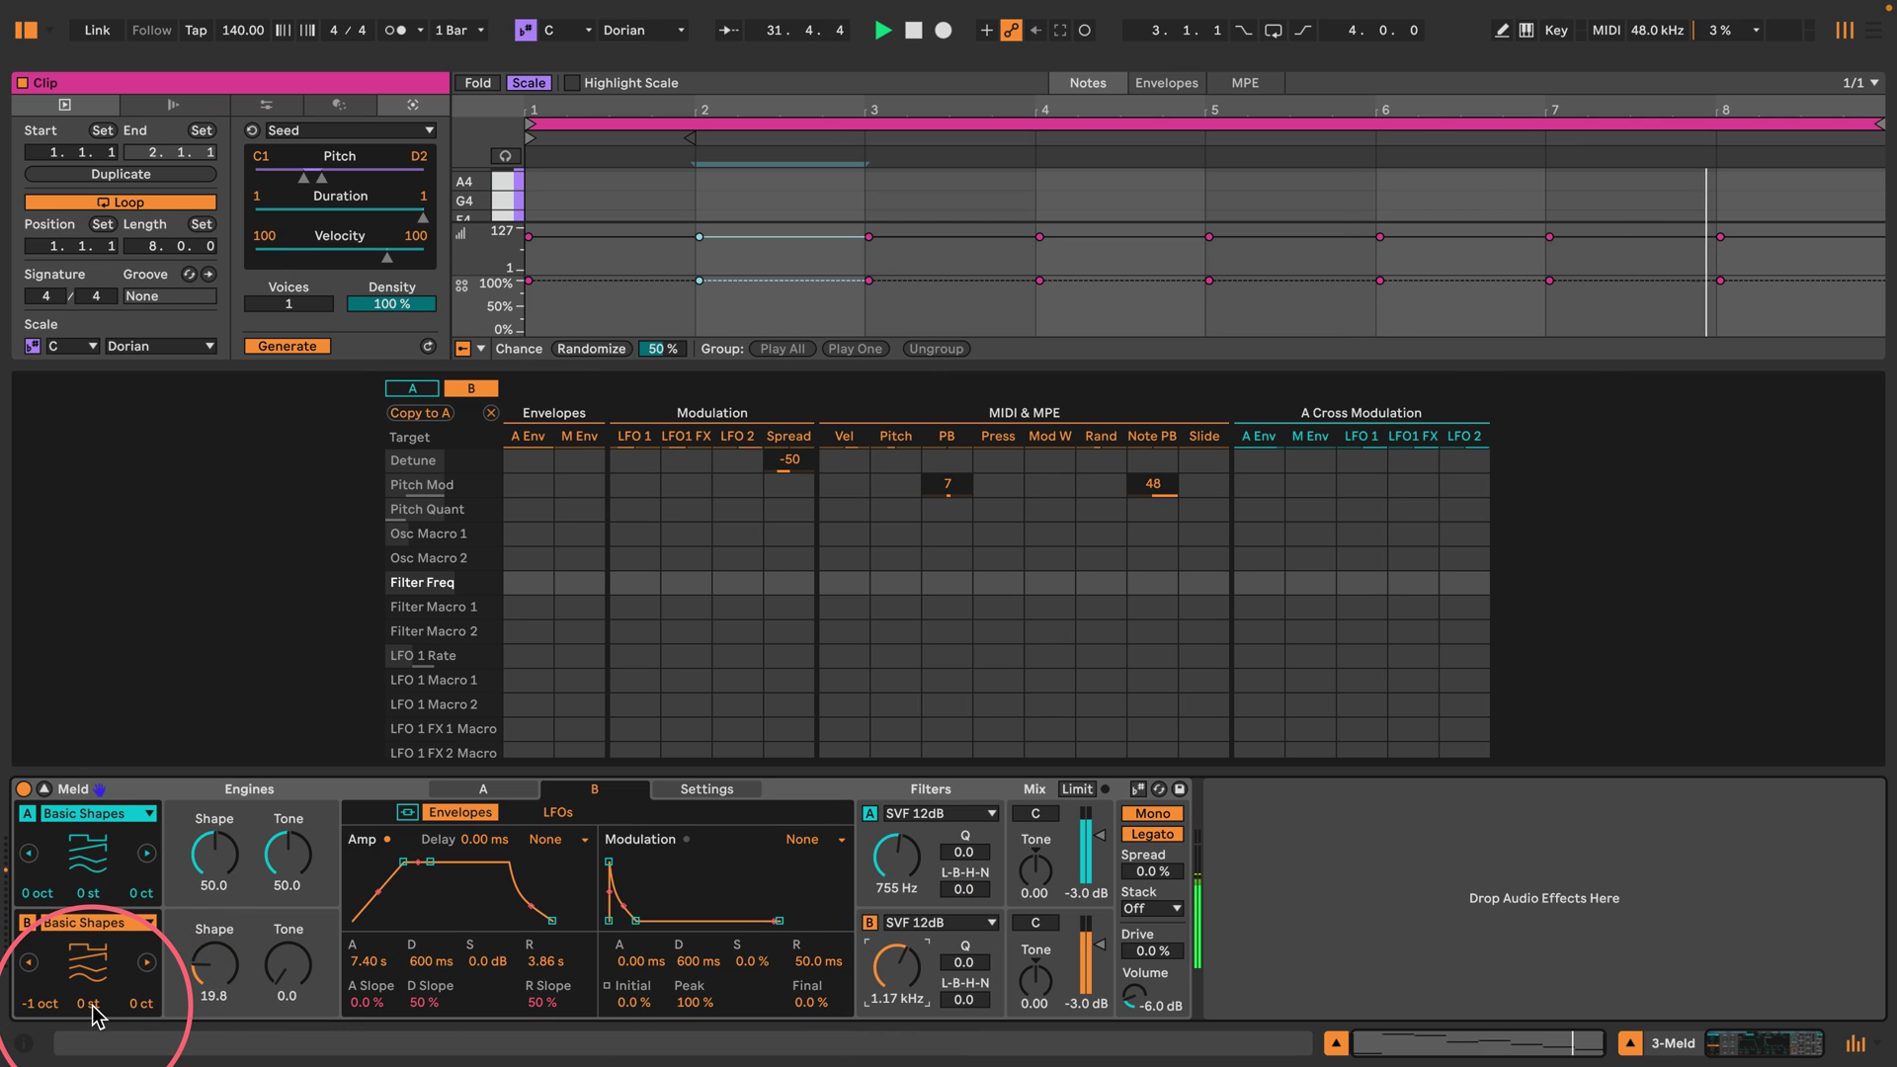
Detune engine B by -5 ct and set the mixer Drive to 84 %.
left_click_drag(126, 1016, 126, 997)
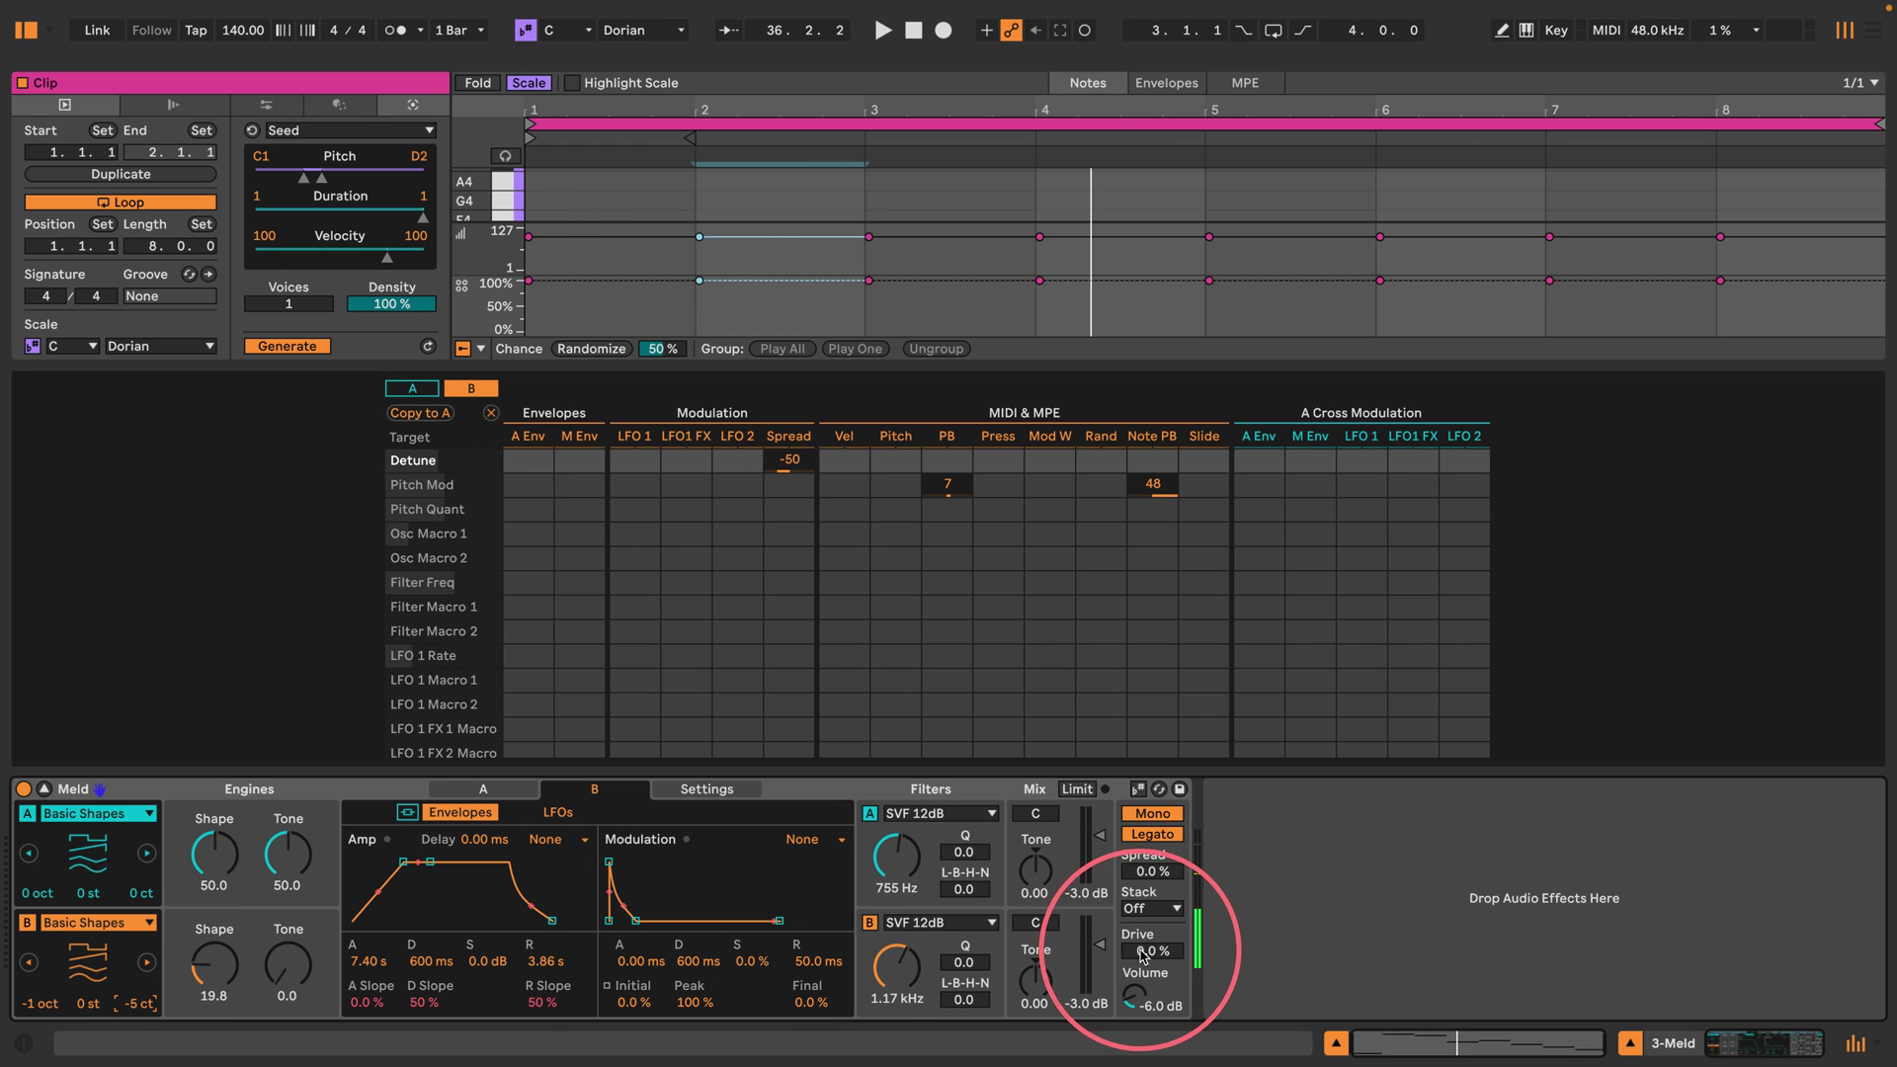
left_click(24, 1045)
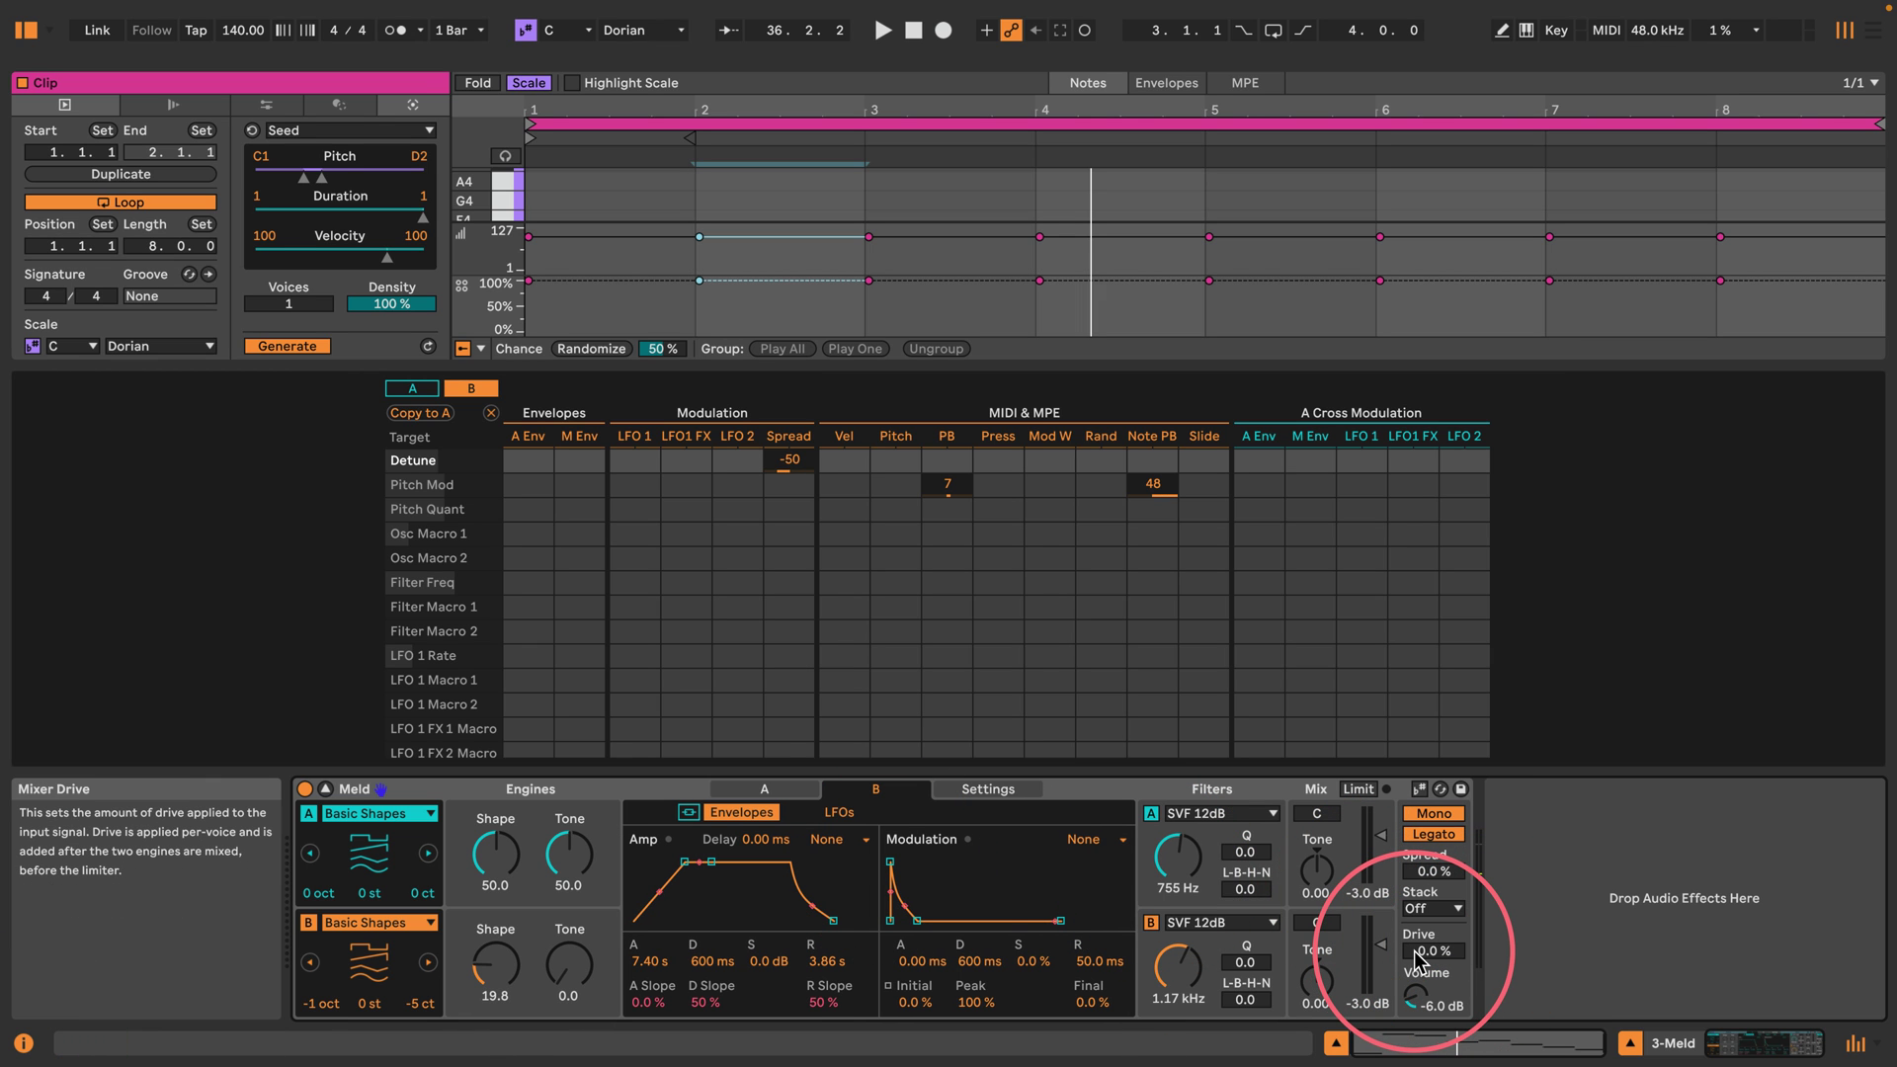
left_click(24, 1045)
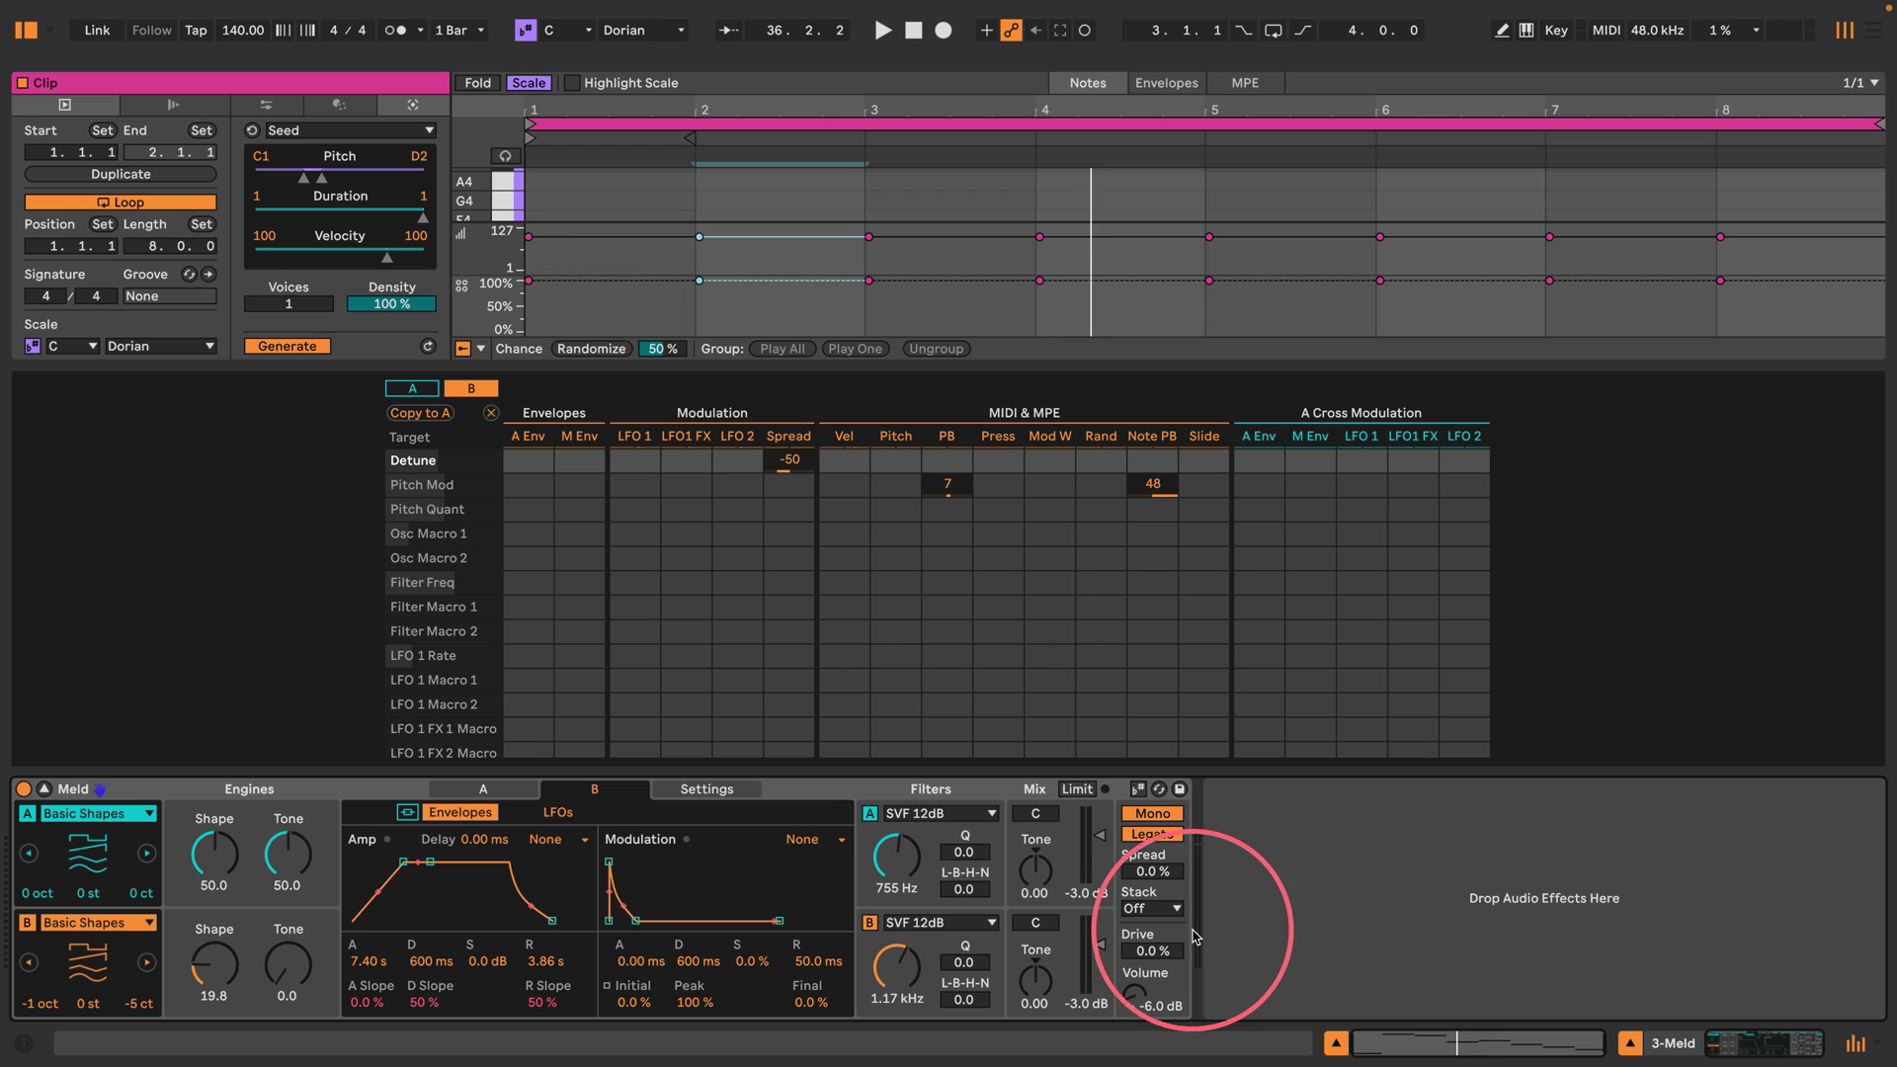
key("space")
left_click_drag(1151, 951, 1151, 954)
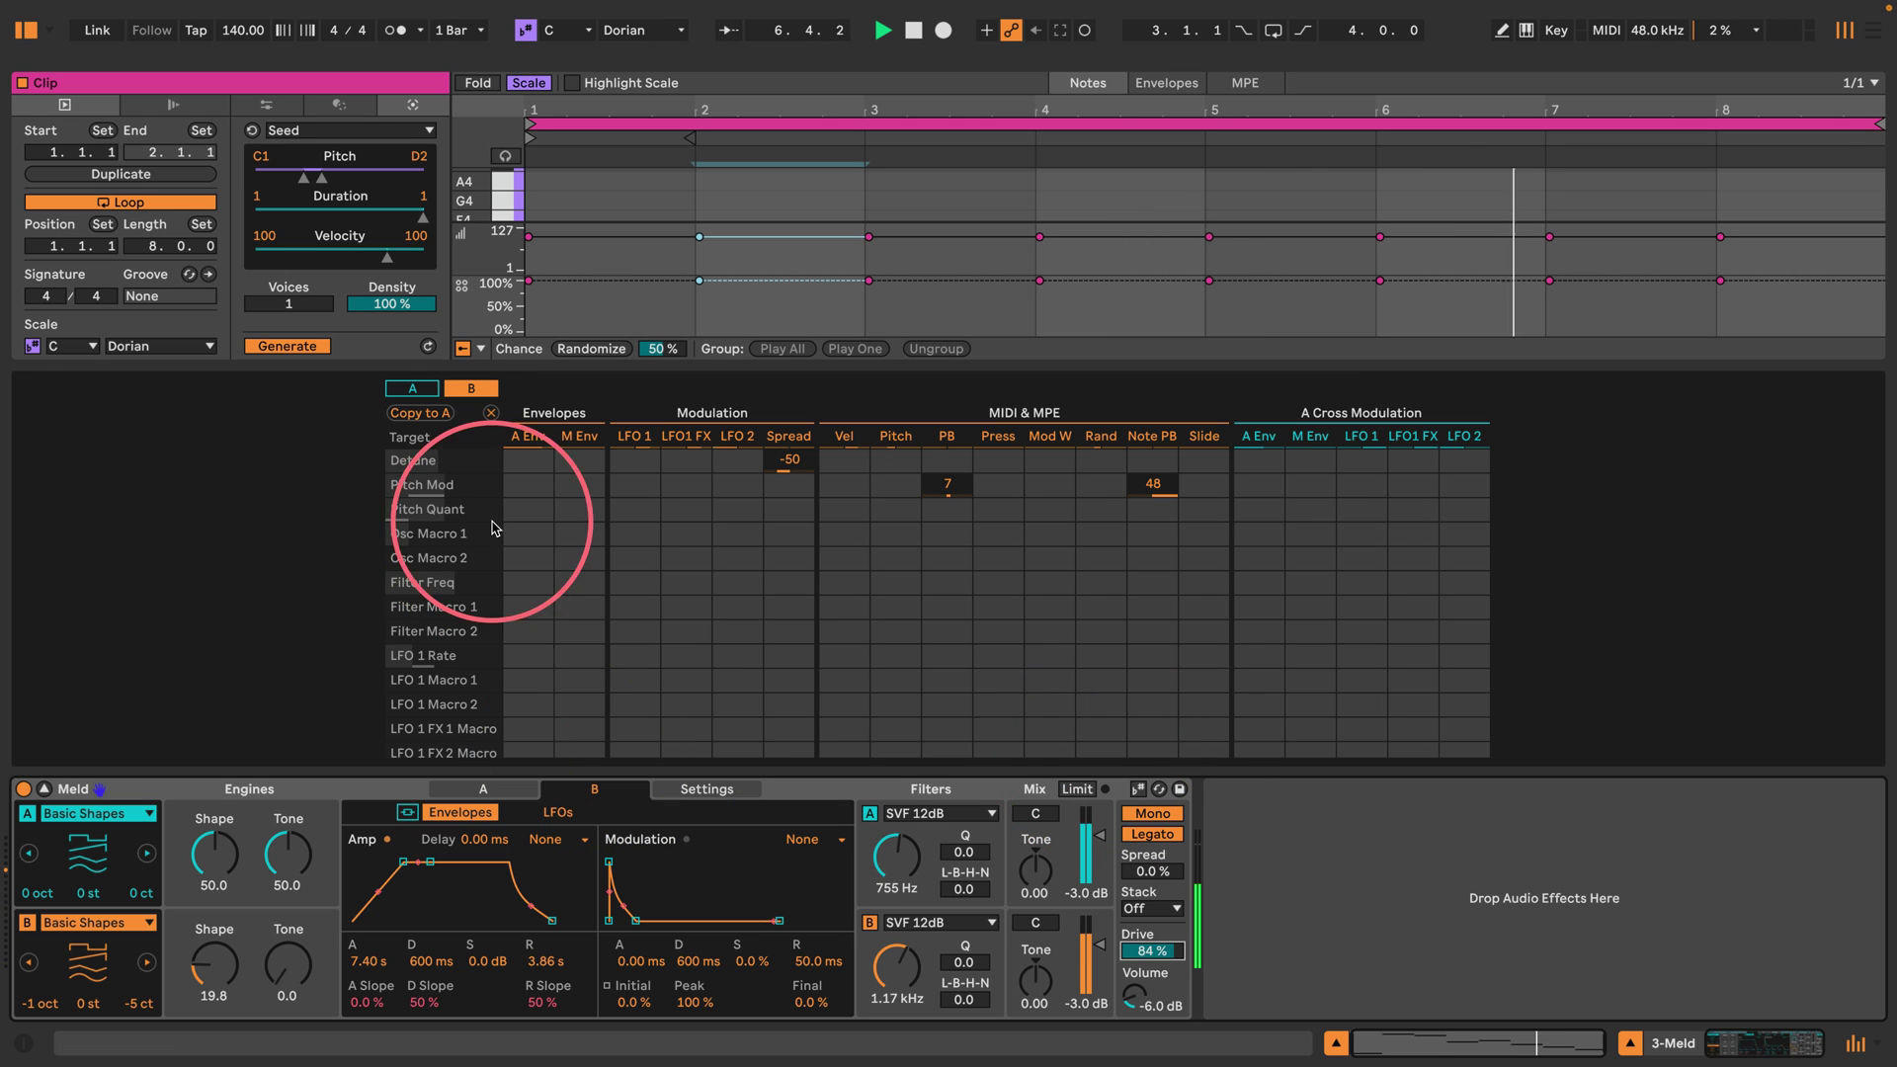
Add a second Meld instrument from the browser on a new MIDI track beside the bass track.
left_click_drag(311, 368, 283, 632)
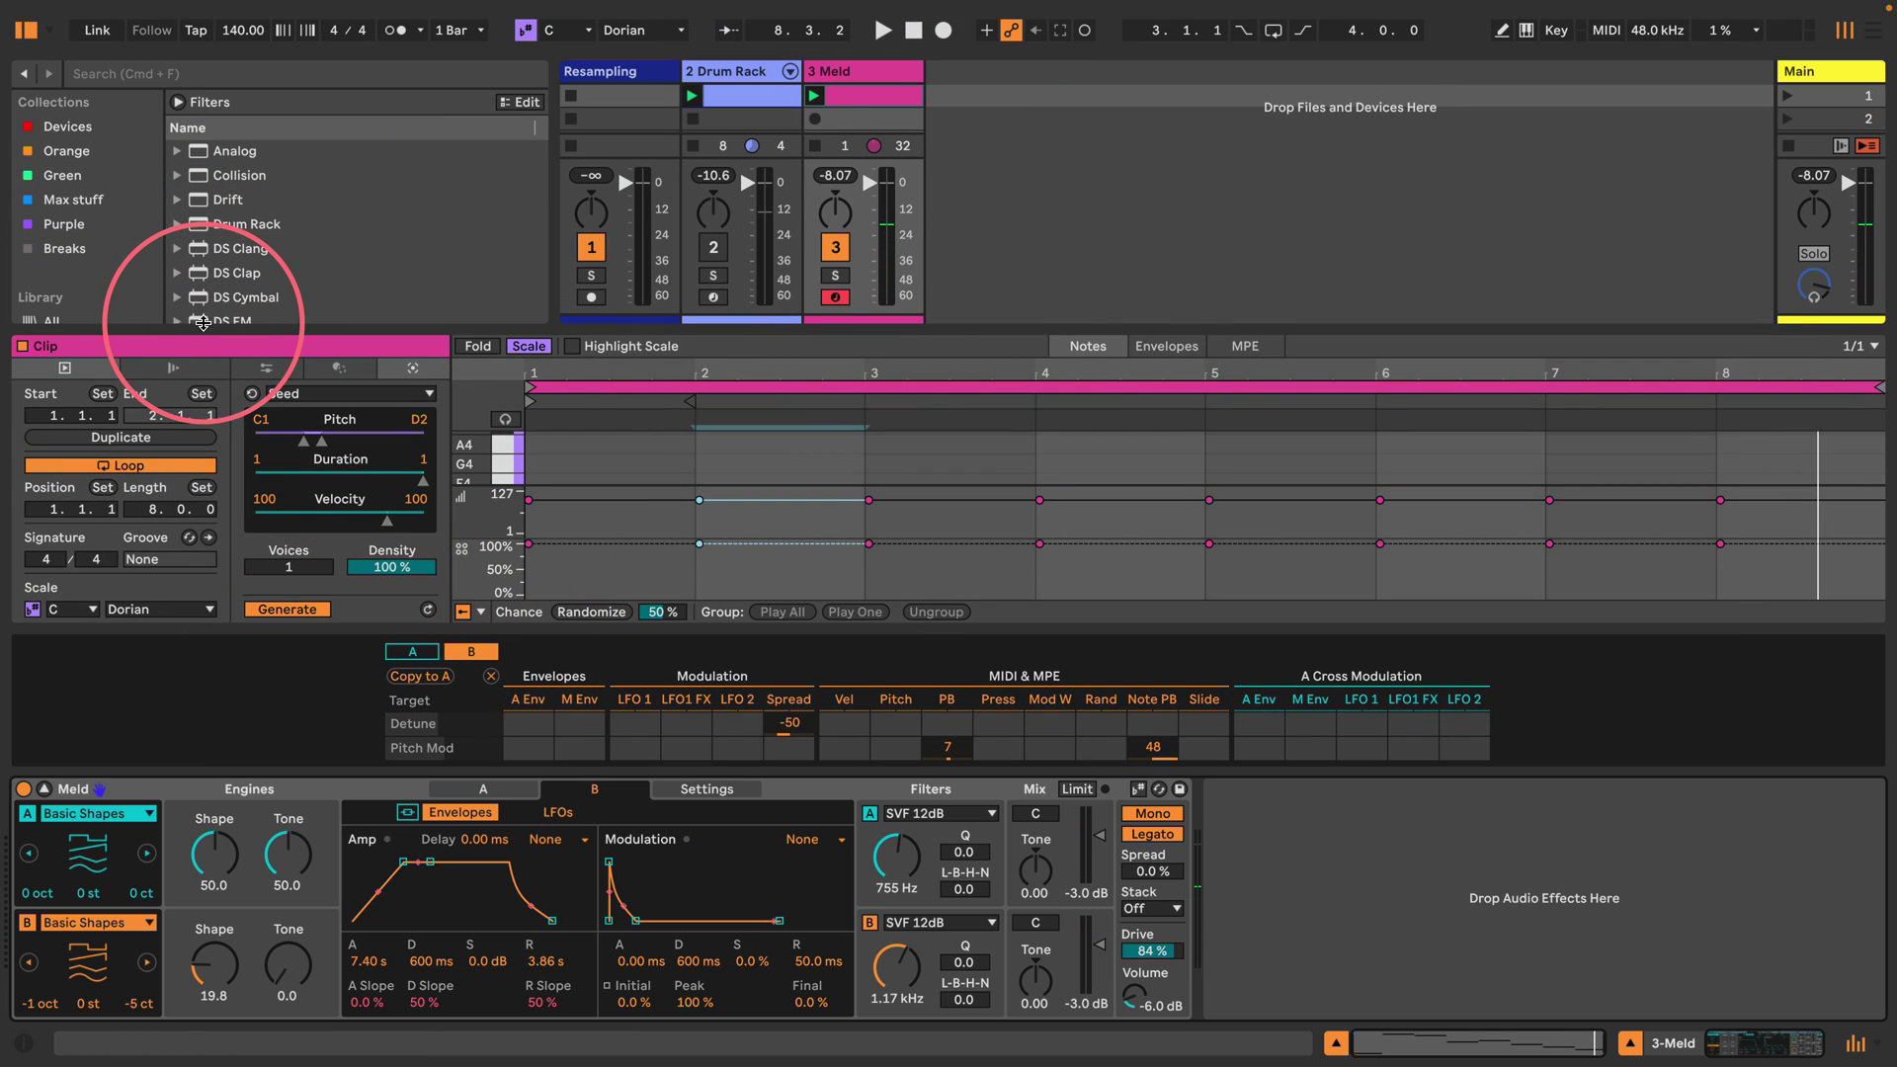
scroll(216, 235, "down", 10)
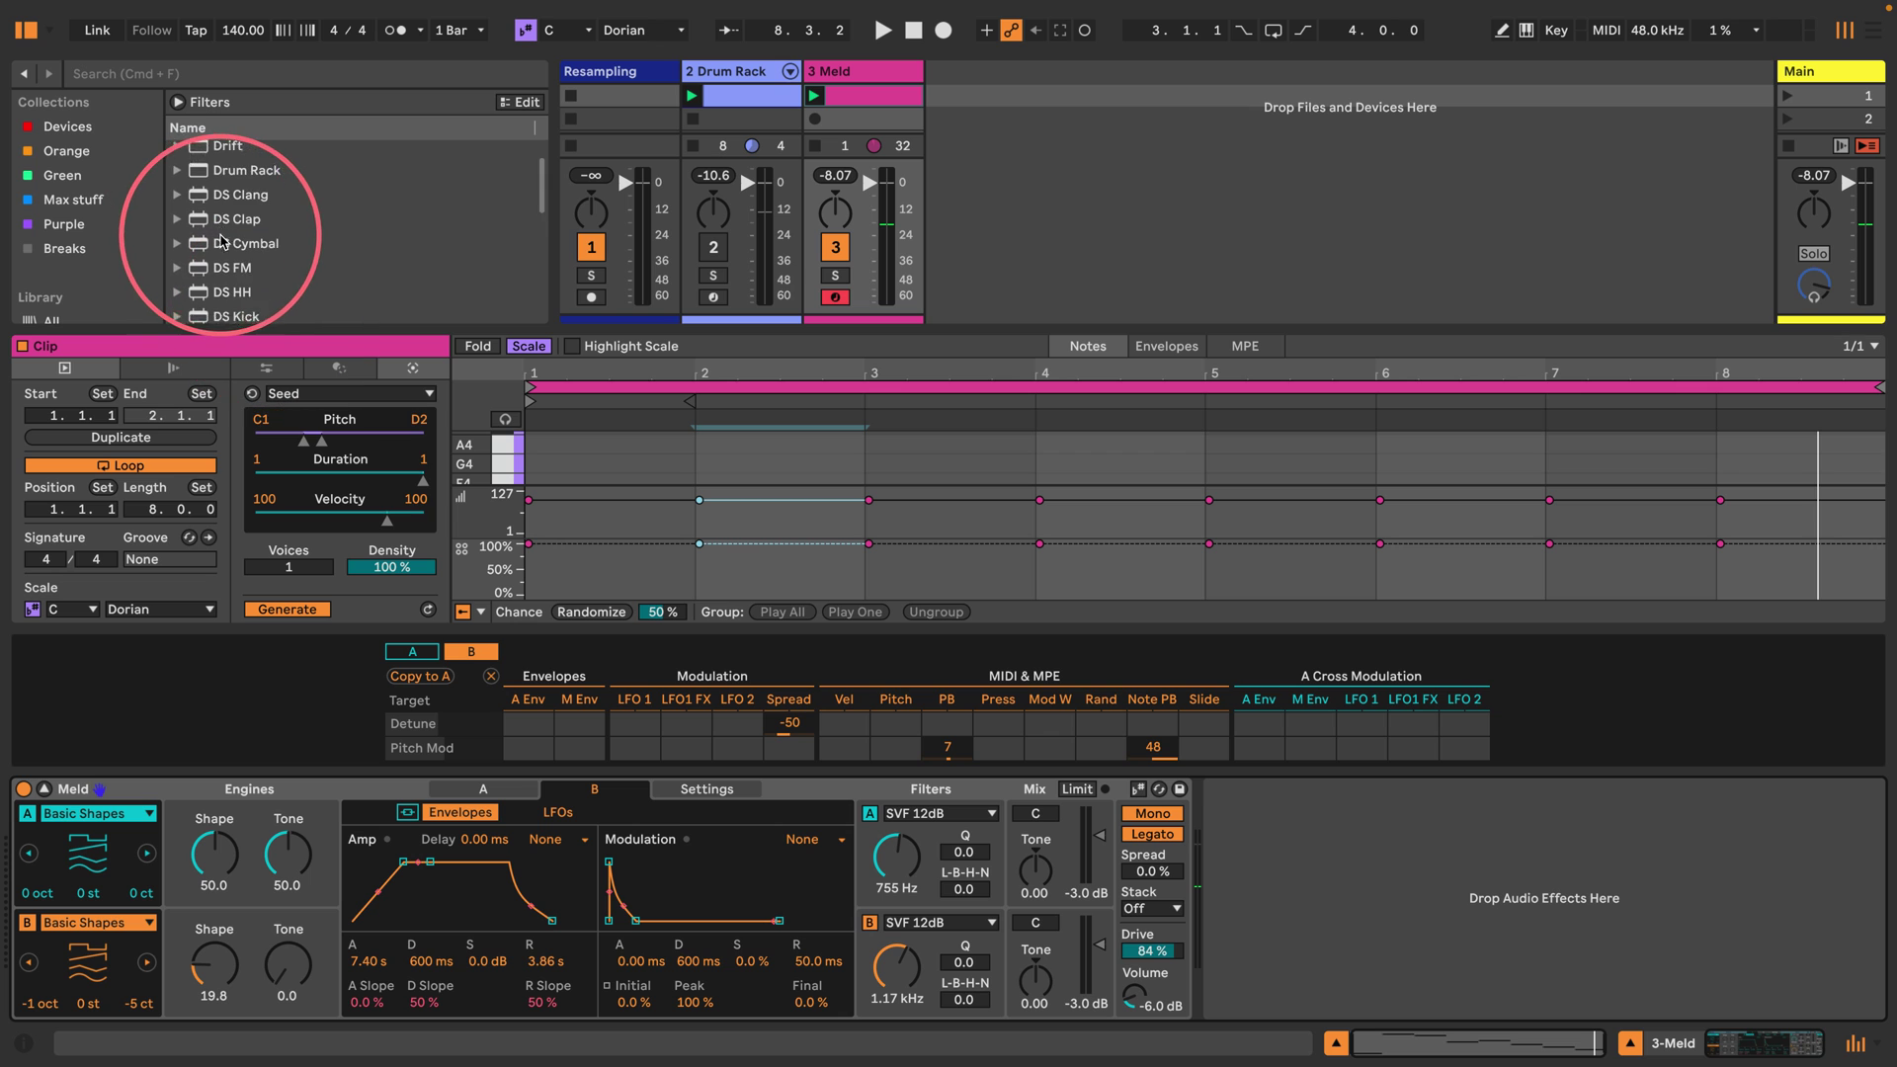
scroll(216, 235, "up", 2)
left_click_drag(213, 225, 1035, 110)
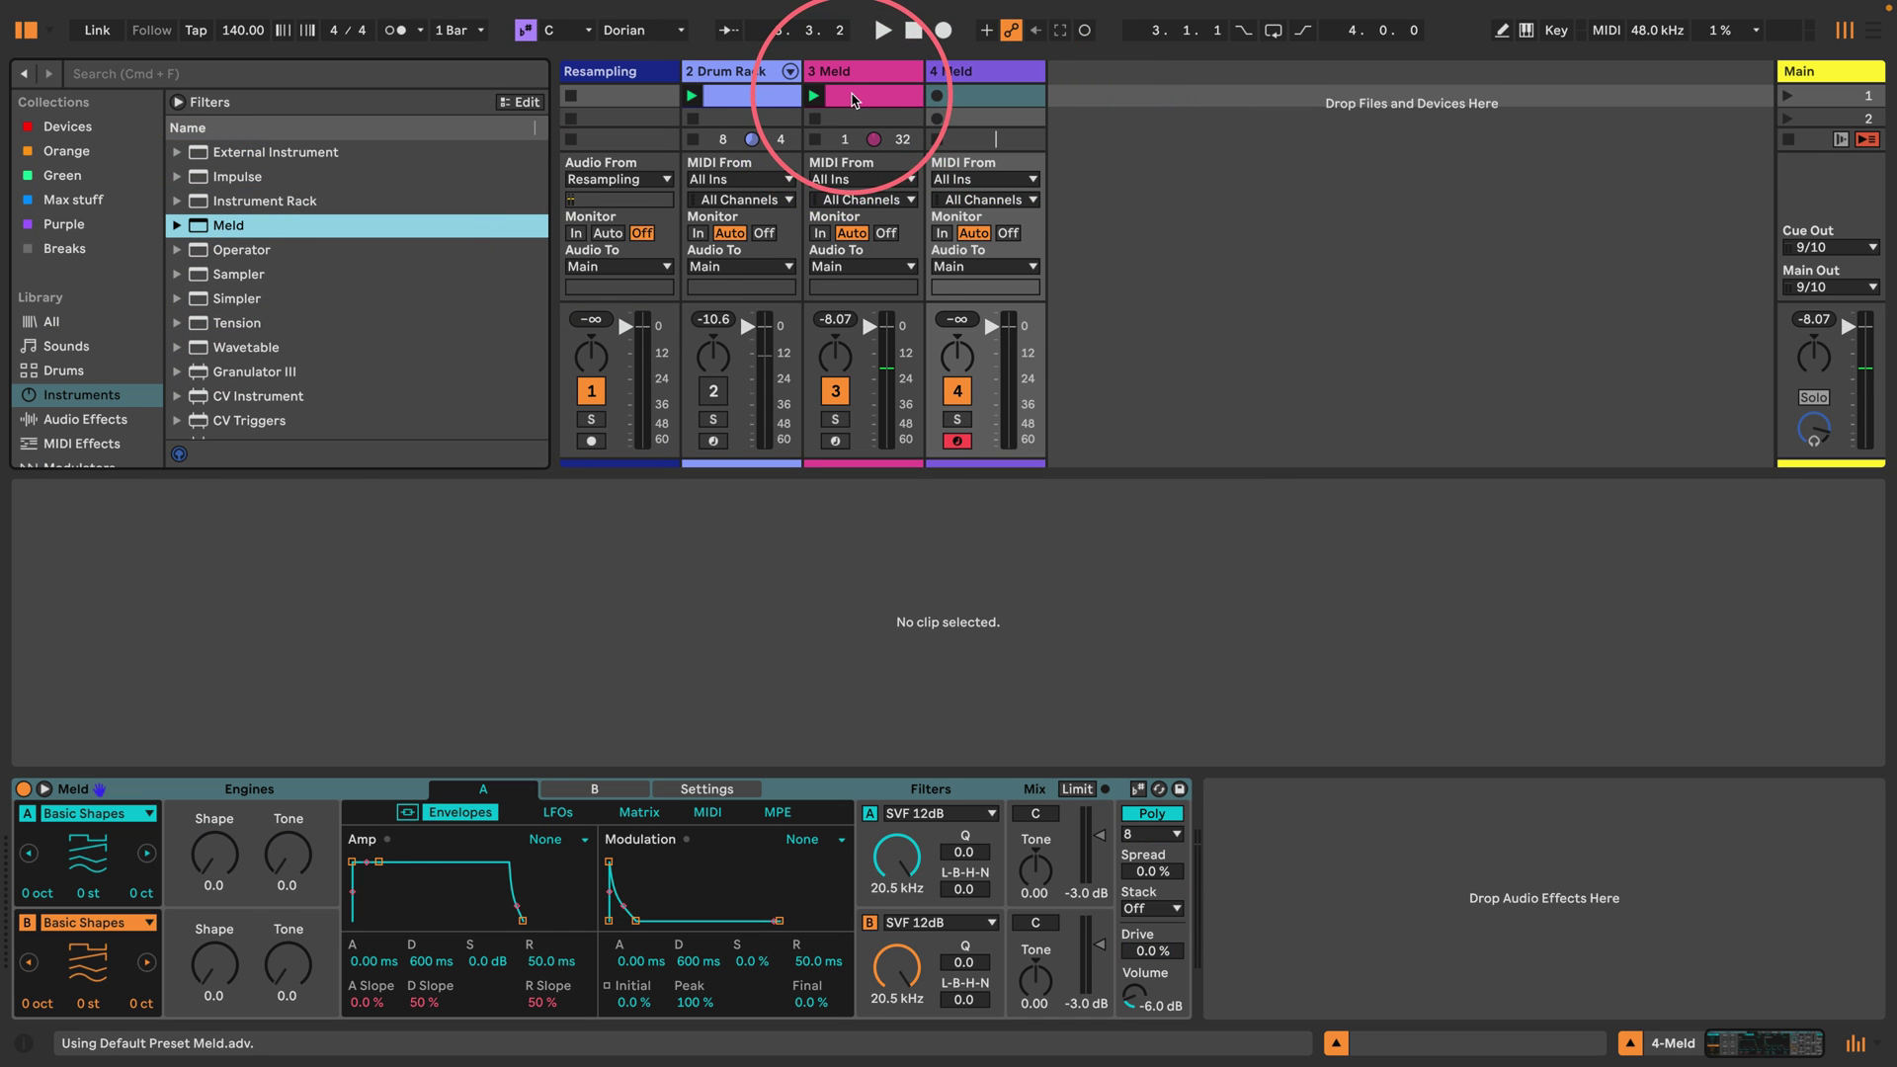
Copy the bass clip into the first slot of the new Meld track and recolour the copy purple.
left_click(855, 99)
left_click_drag(854, 99, 973, 99)
right_click(976, 99)
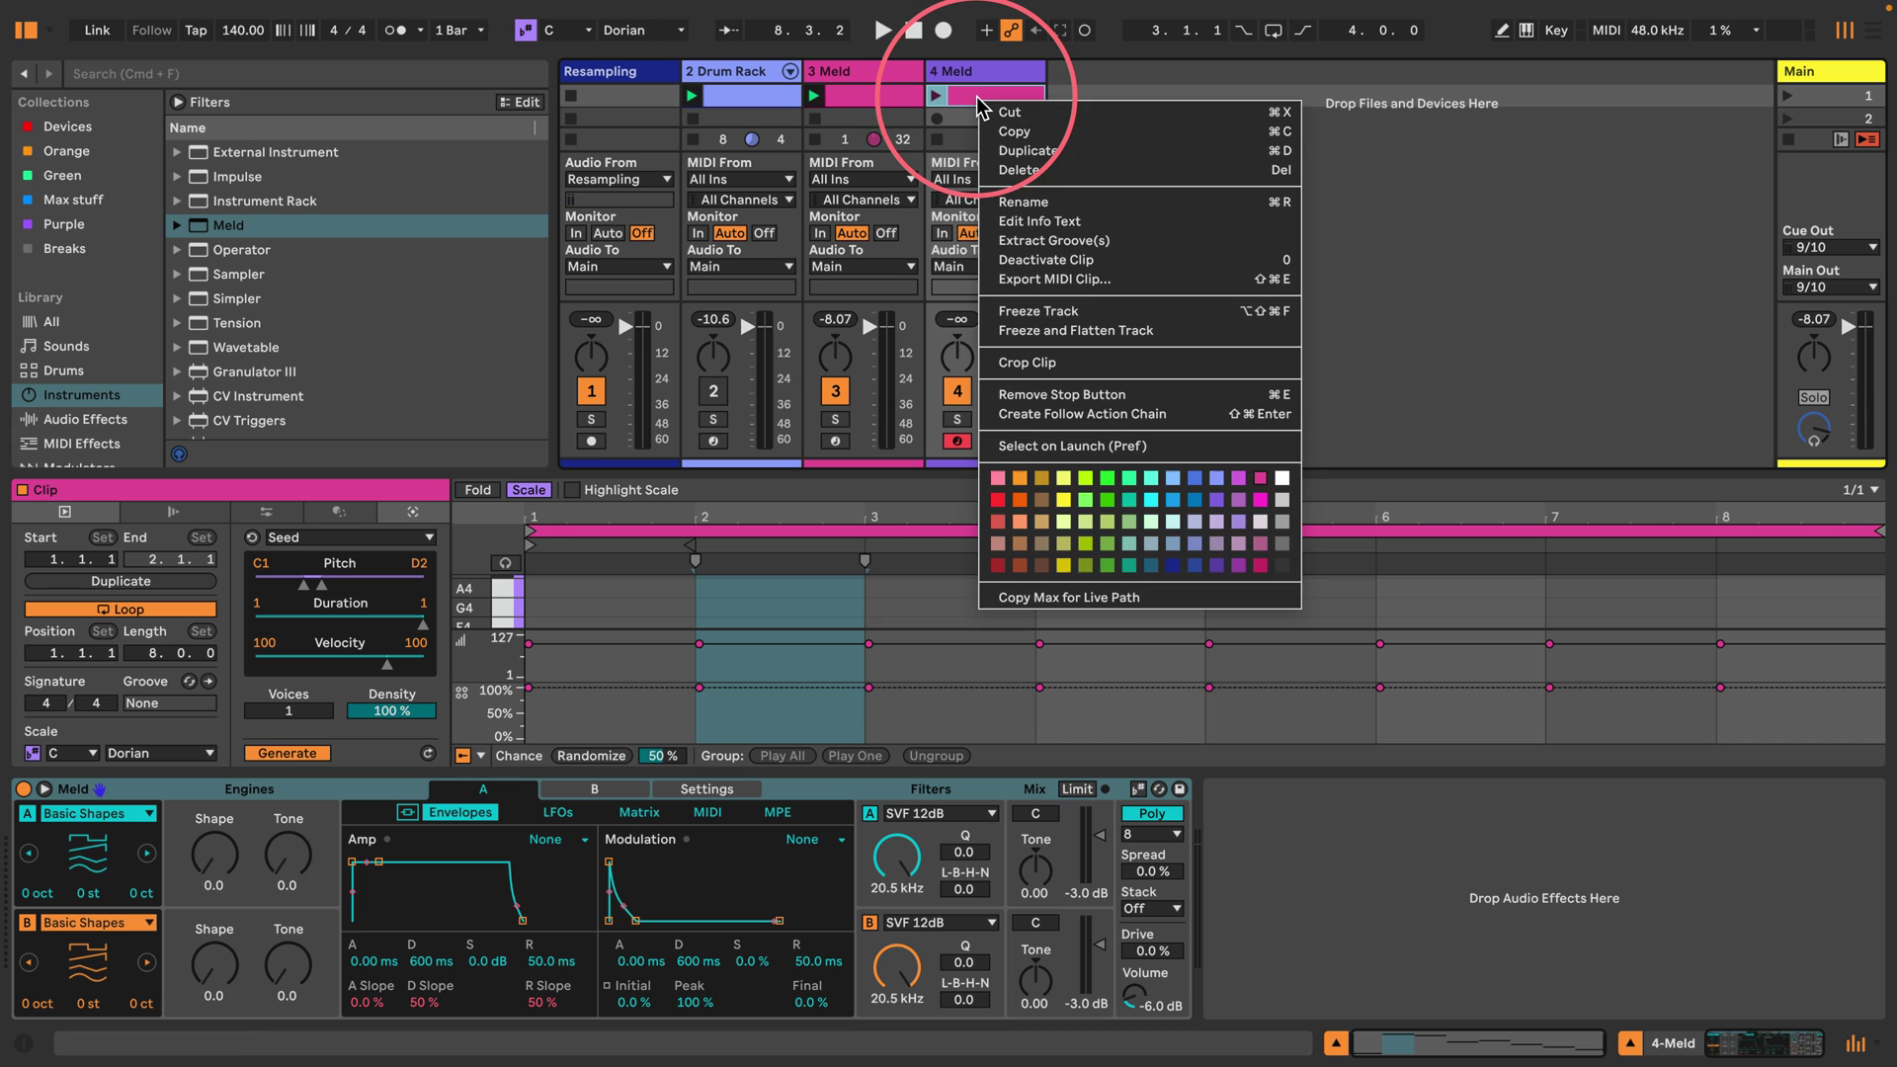
left_click(1216, 499)
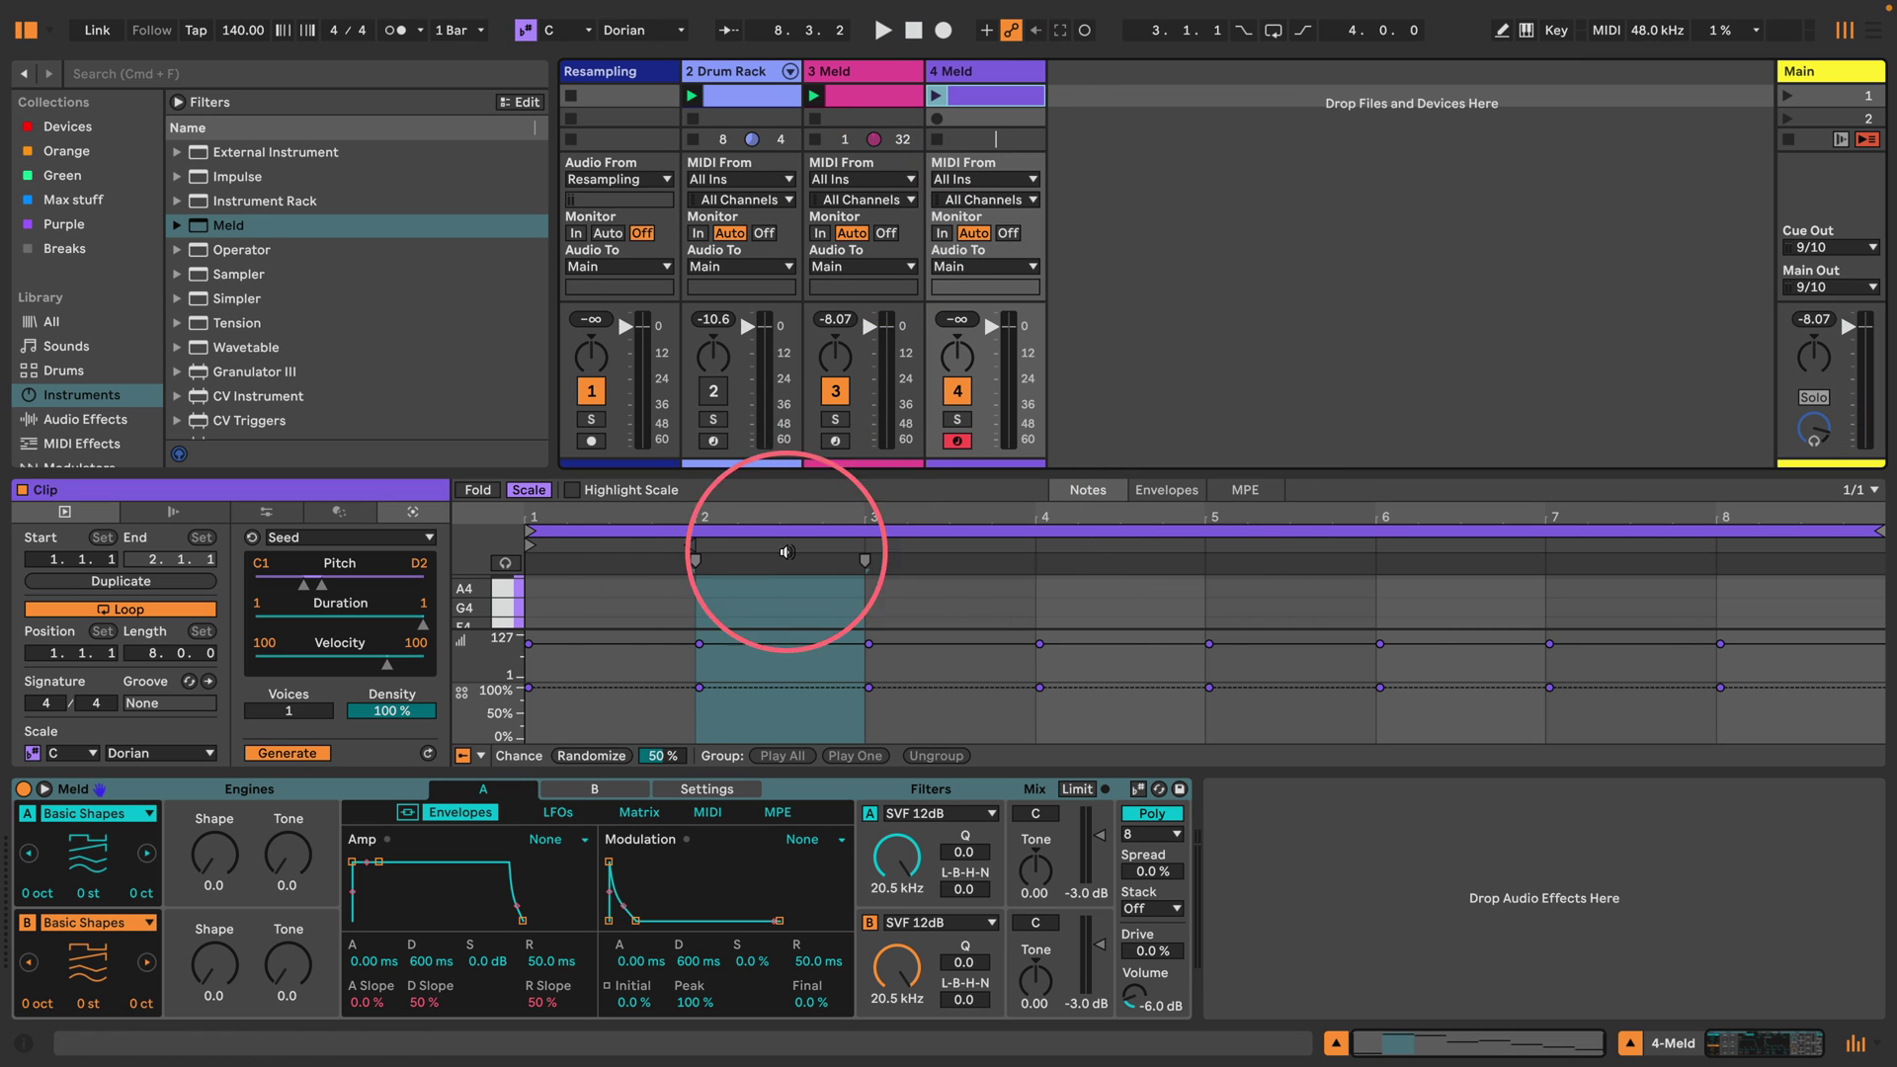
Review the copied clip's notes, launch the clip and solo track 4.
scroll(509, 605, "down", 2)
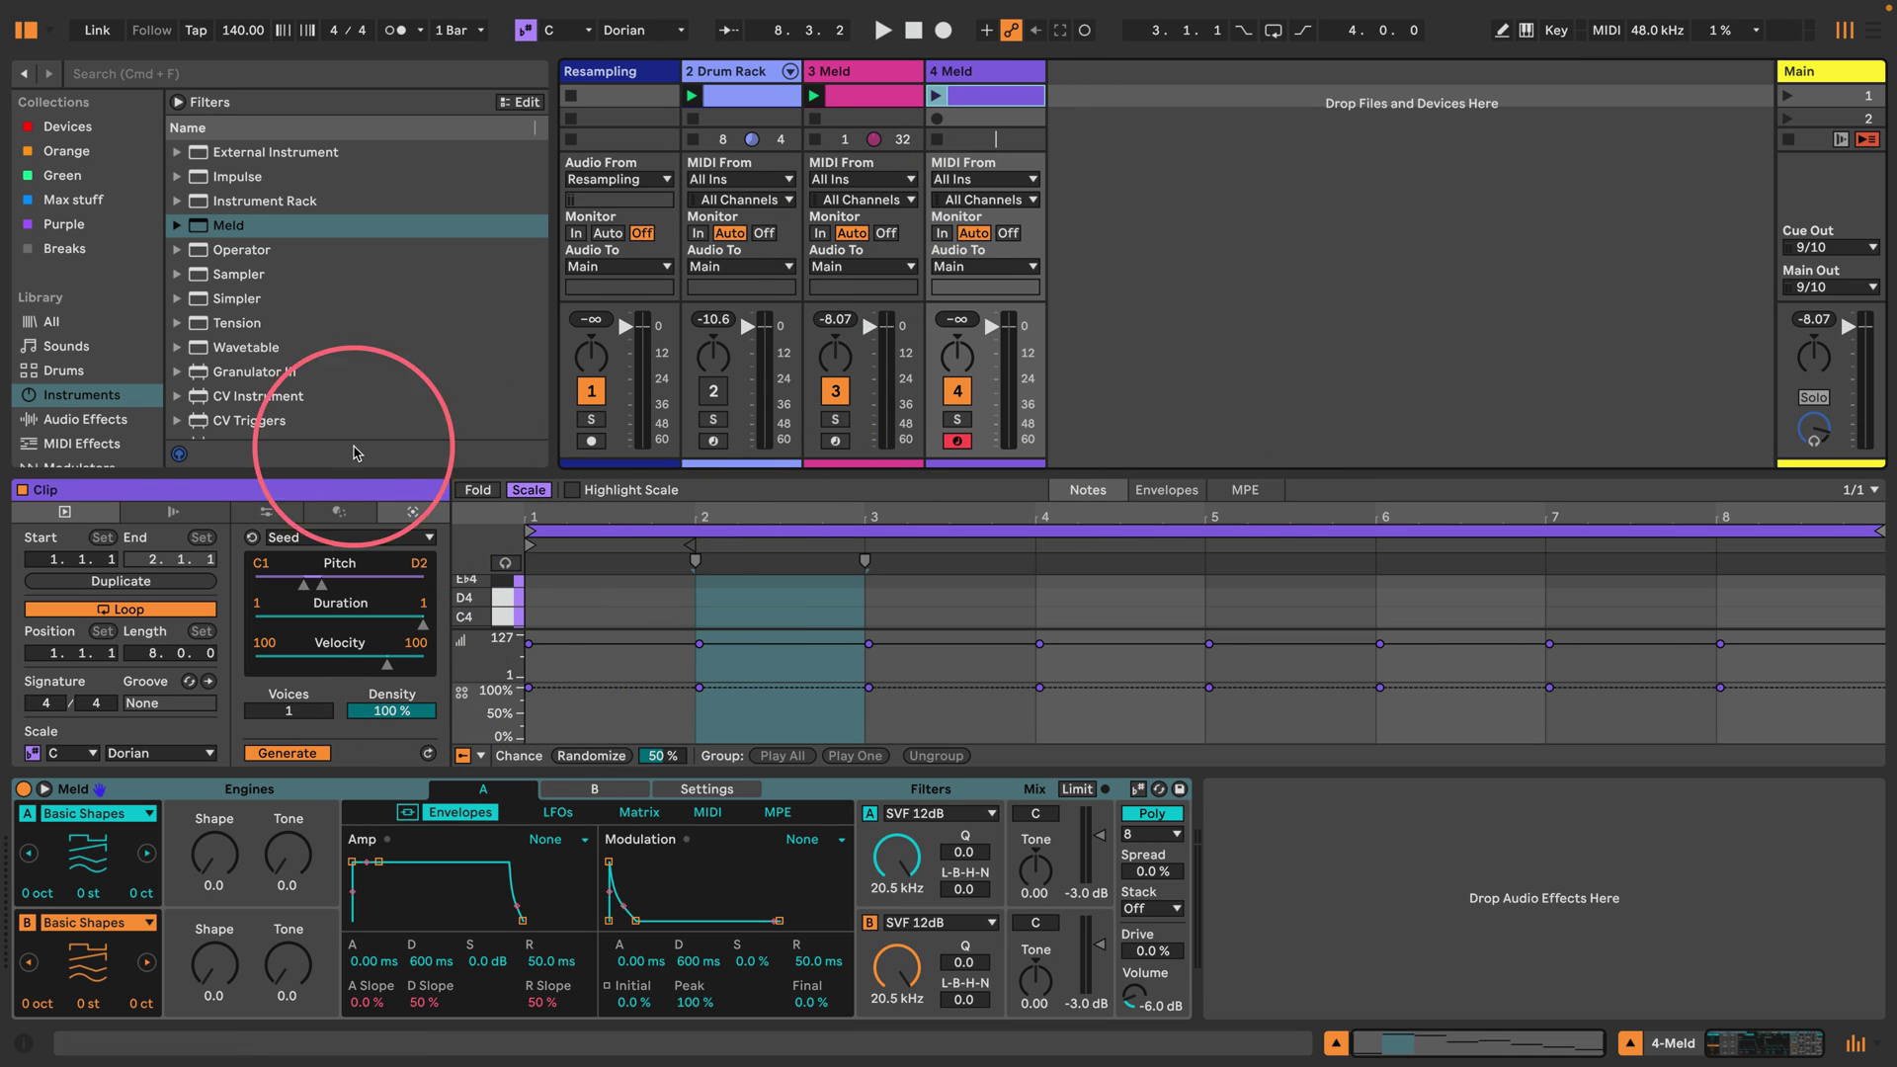
left_click_drag(434, 474, 508, 63)
scroll(784, 444, "down", 2)
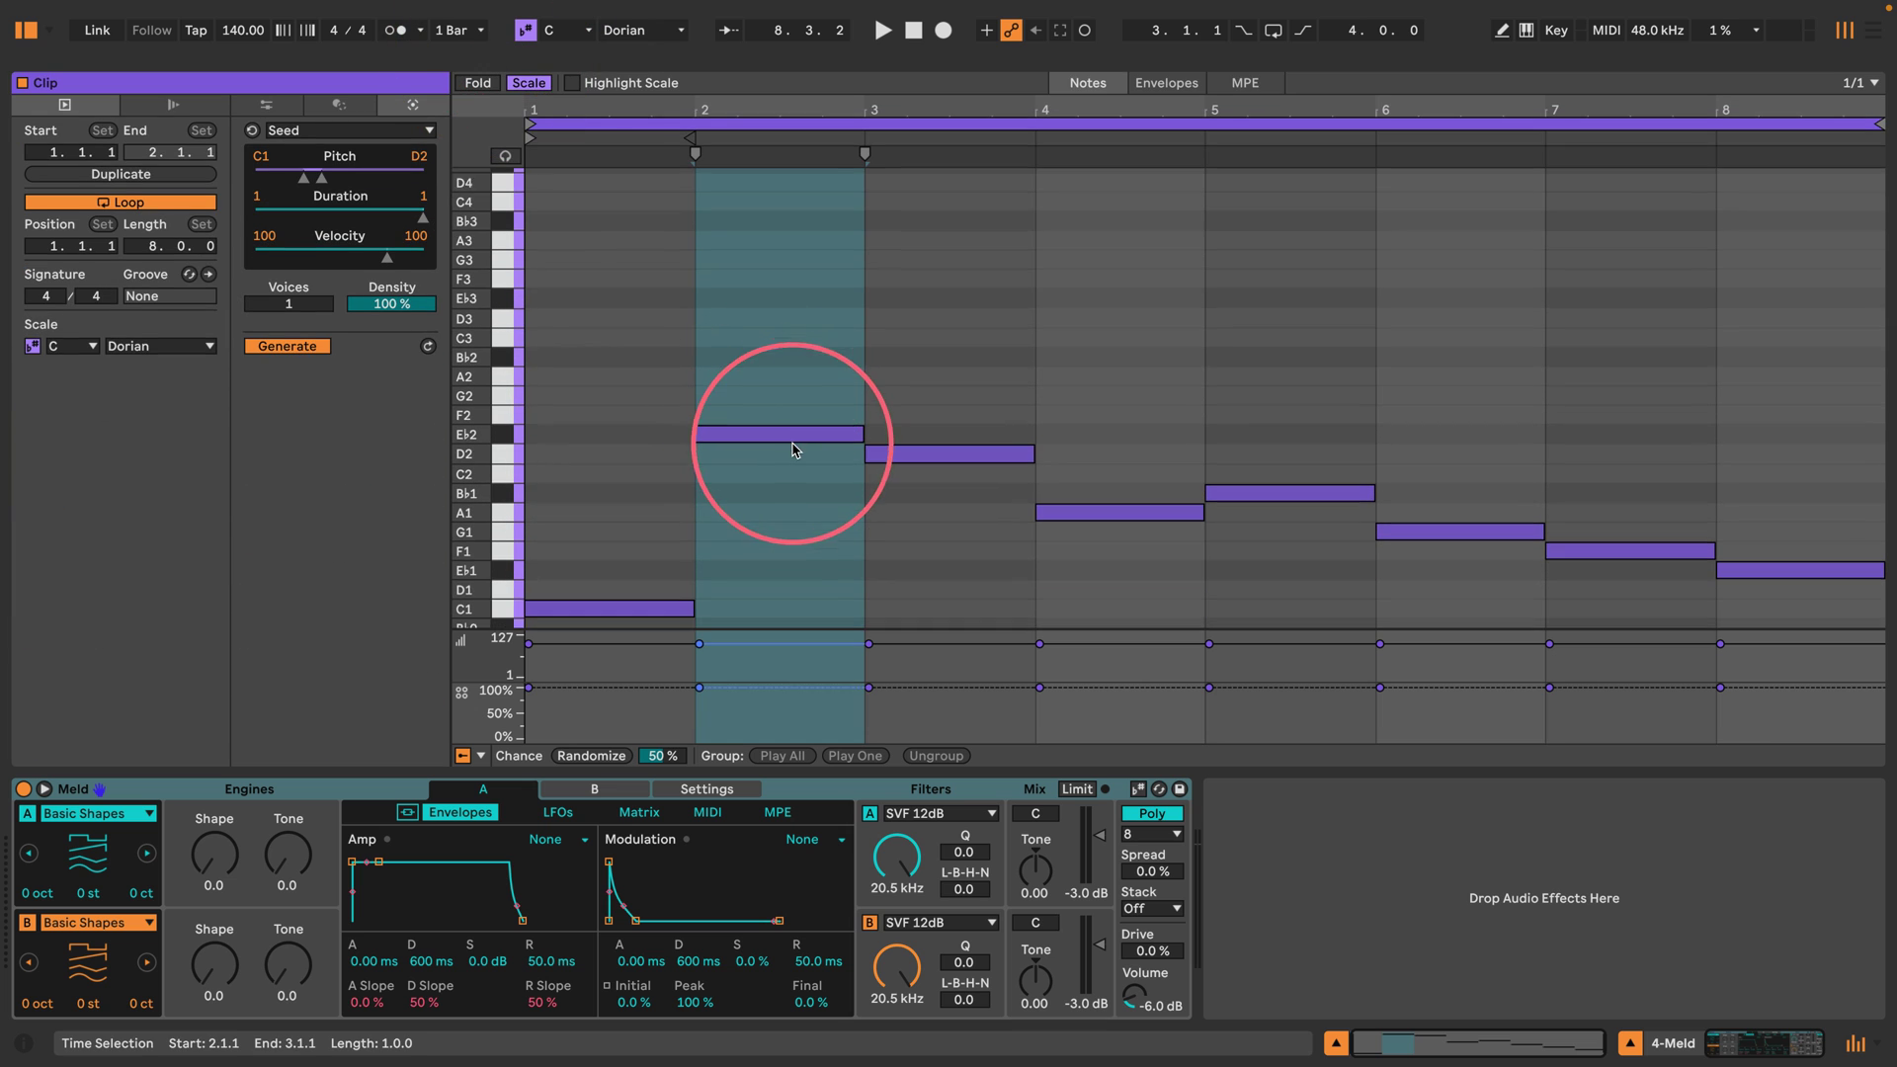
left_click_drag(623, 68, 554, 423)
left_click(935, 96)
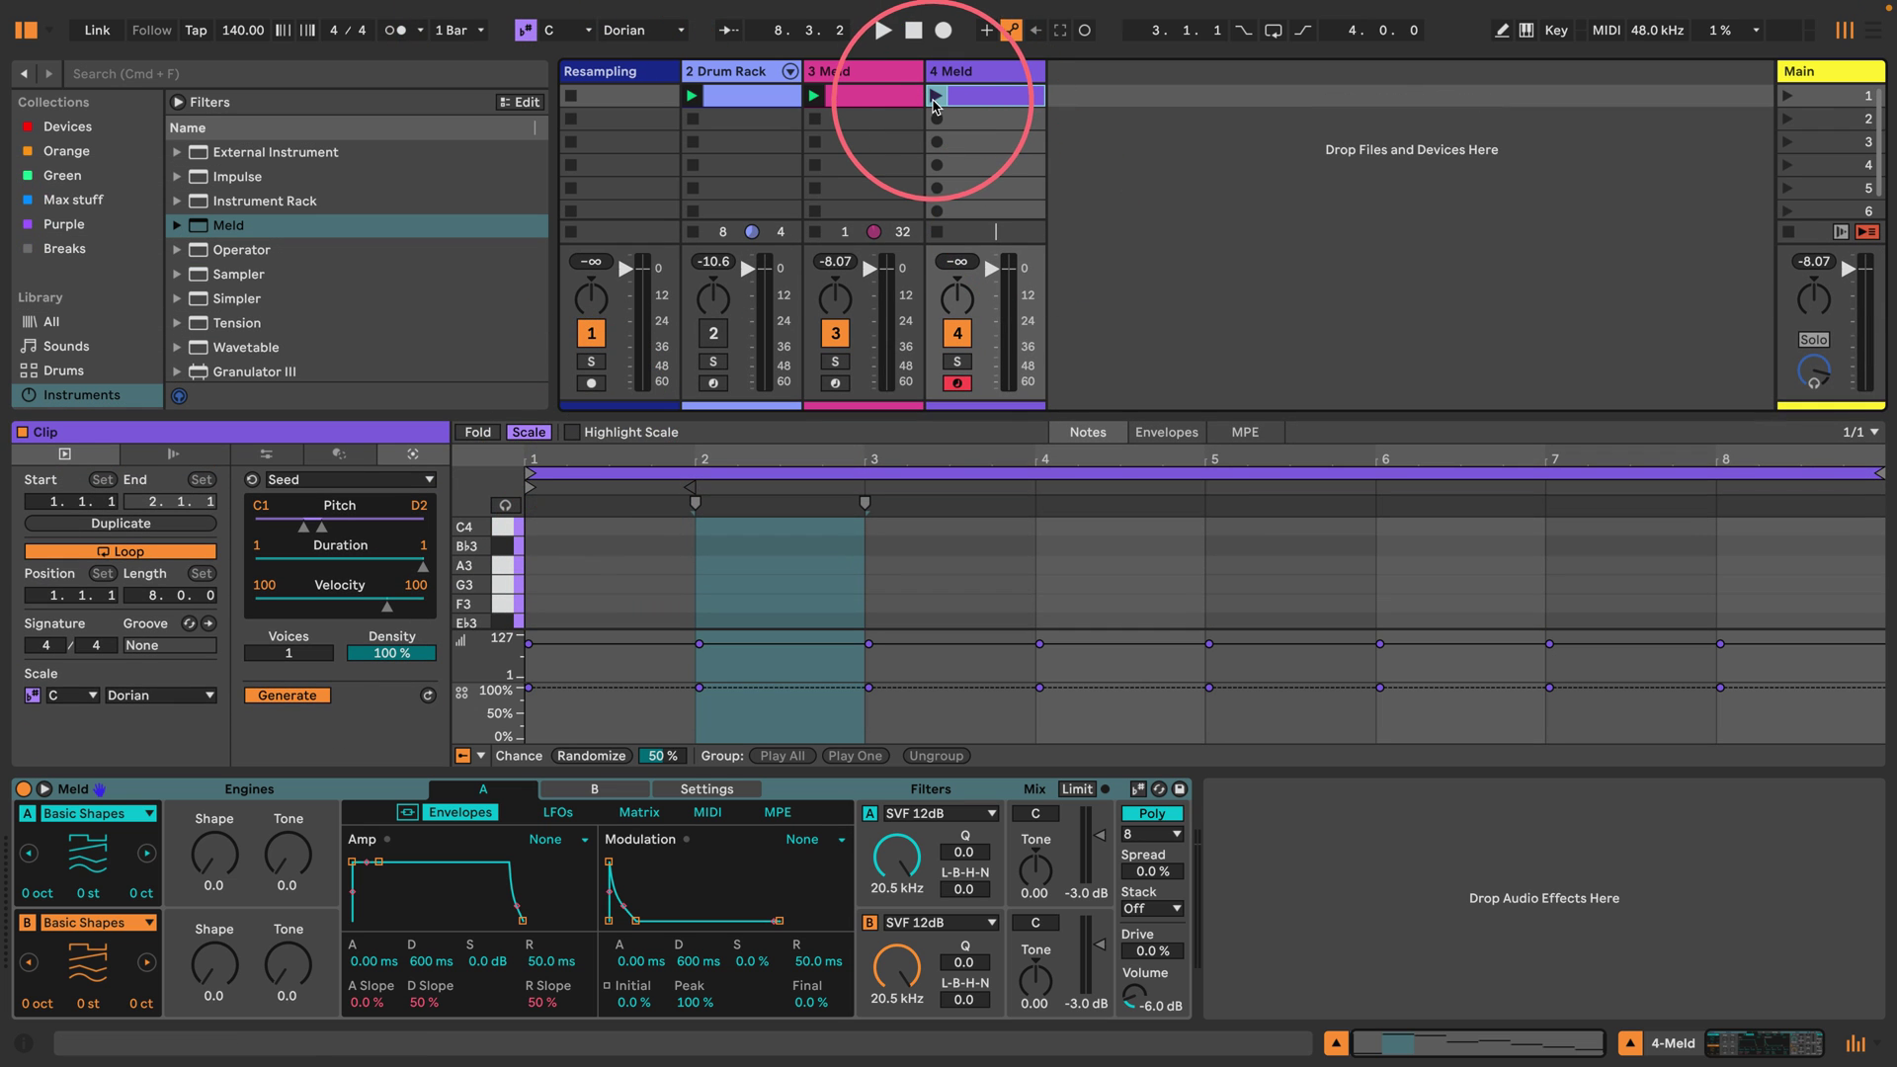
left_click(960, 362)
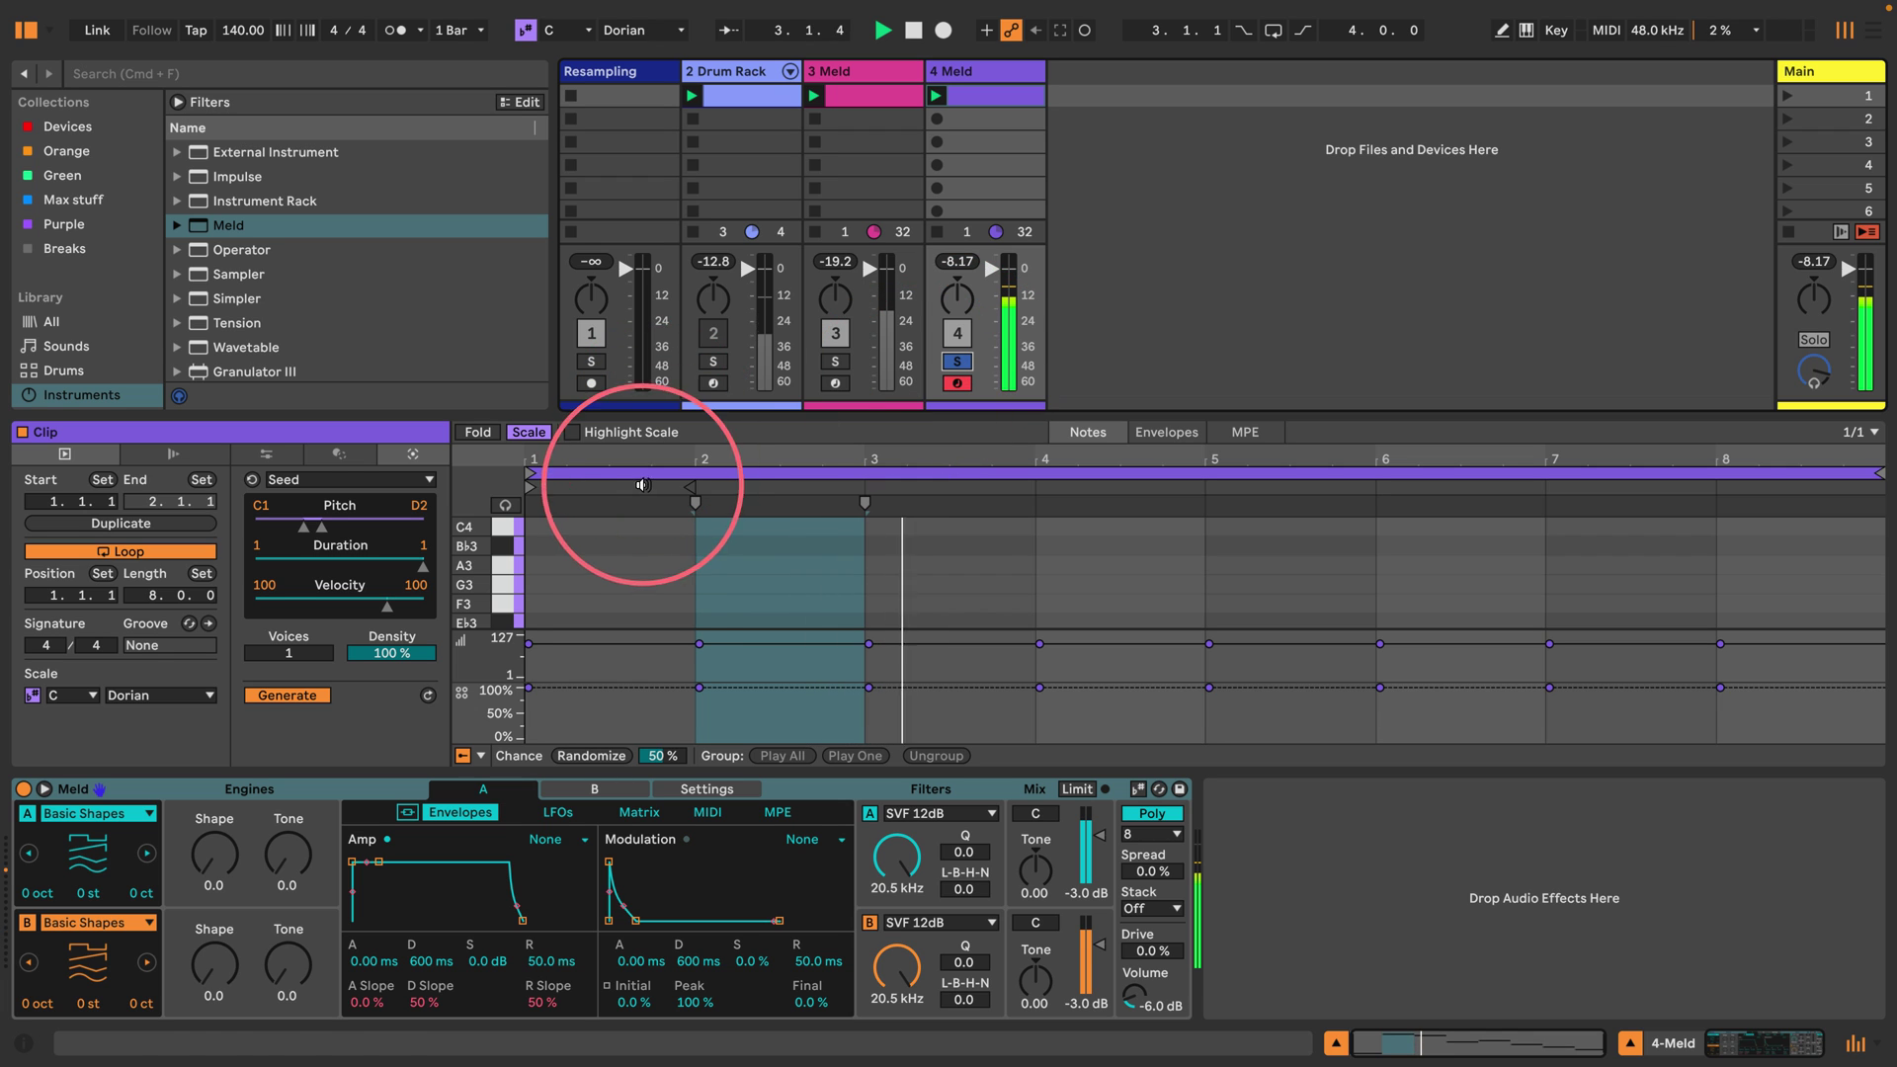
Set engine A's Shape to 50.0, give its amp envelope 2.67 s decay and -∞ dB sustain, and switch engine B off.
mouse_move(212, 870)
left_mouse_down()
mouse_move(213, 820)
mouse_move(212, 848)
left_mouse_up()
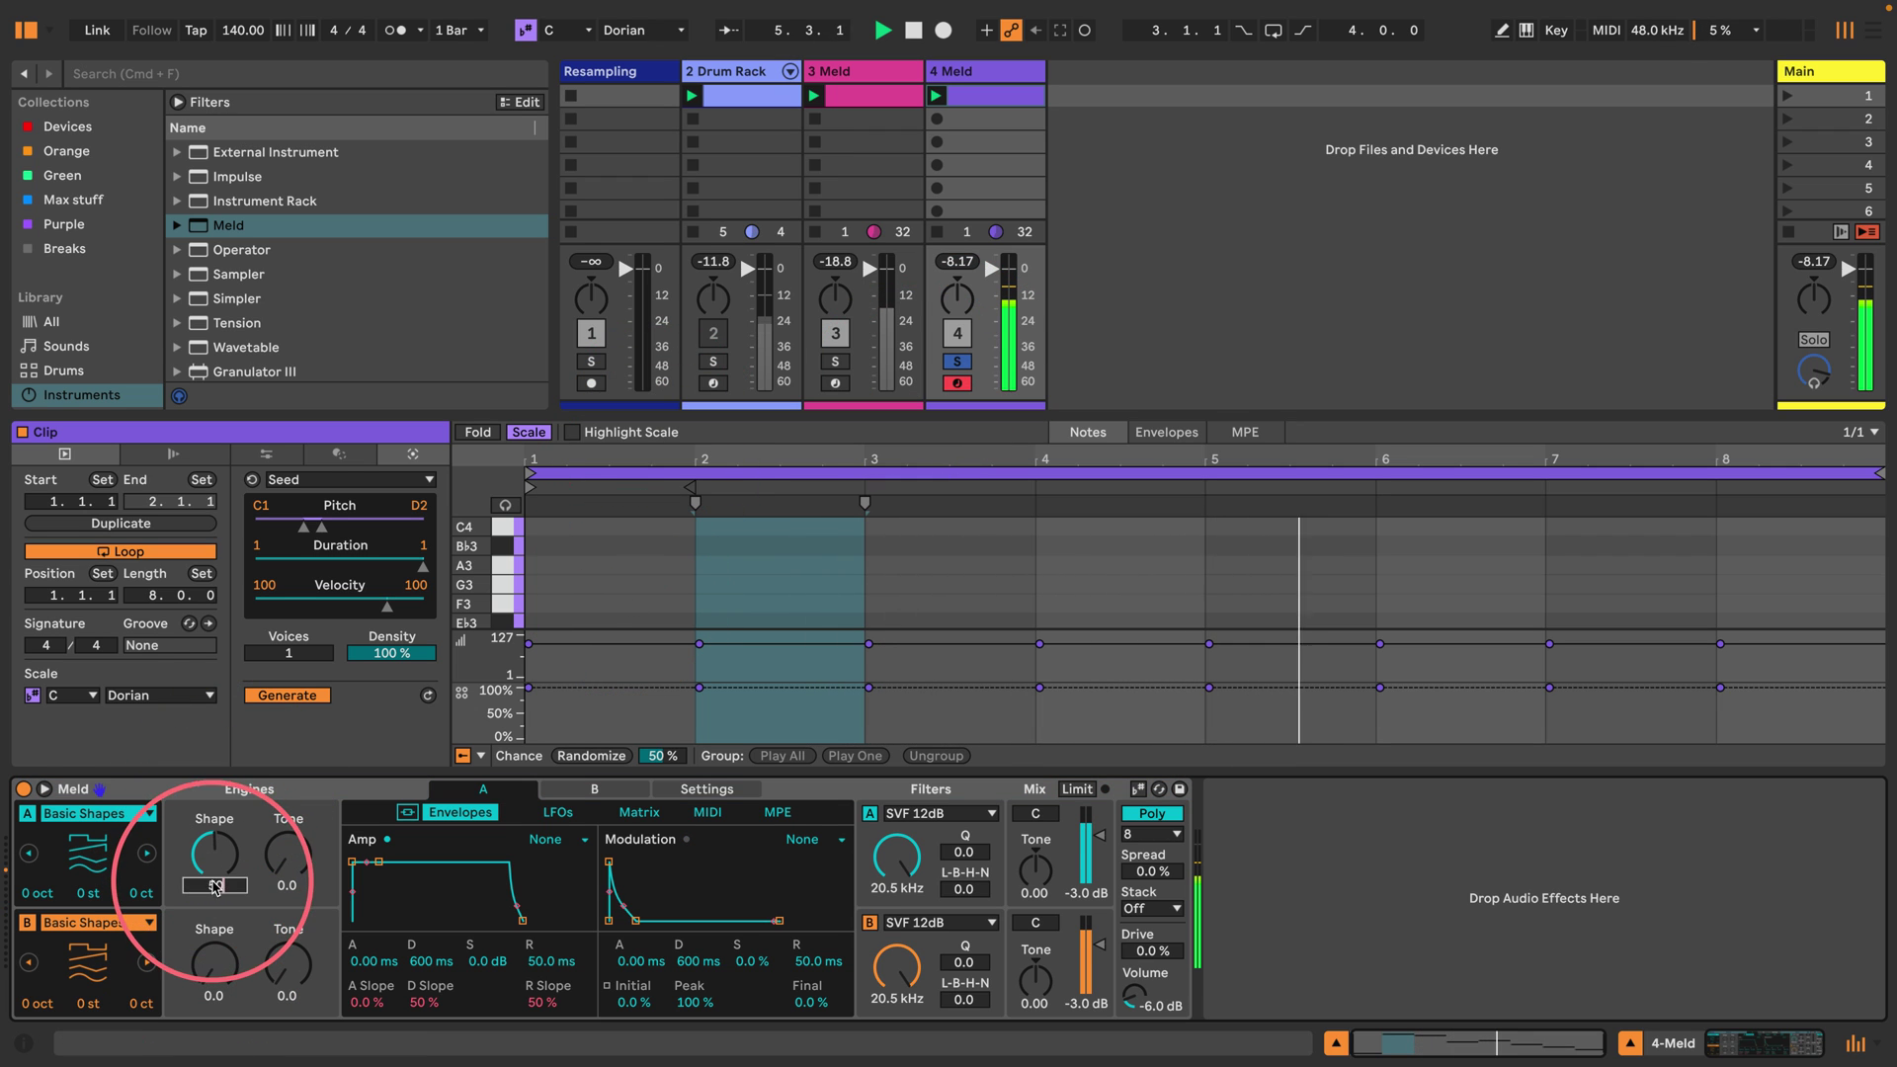
left_click_drag(378, 862, 392, 921)
left_click(26, 923)
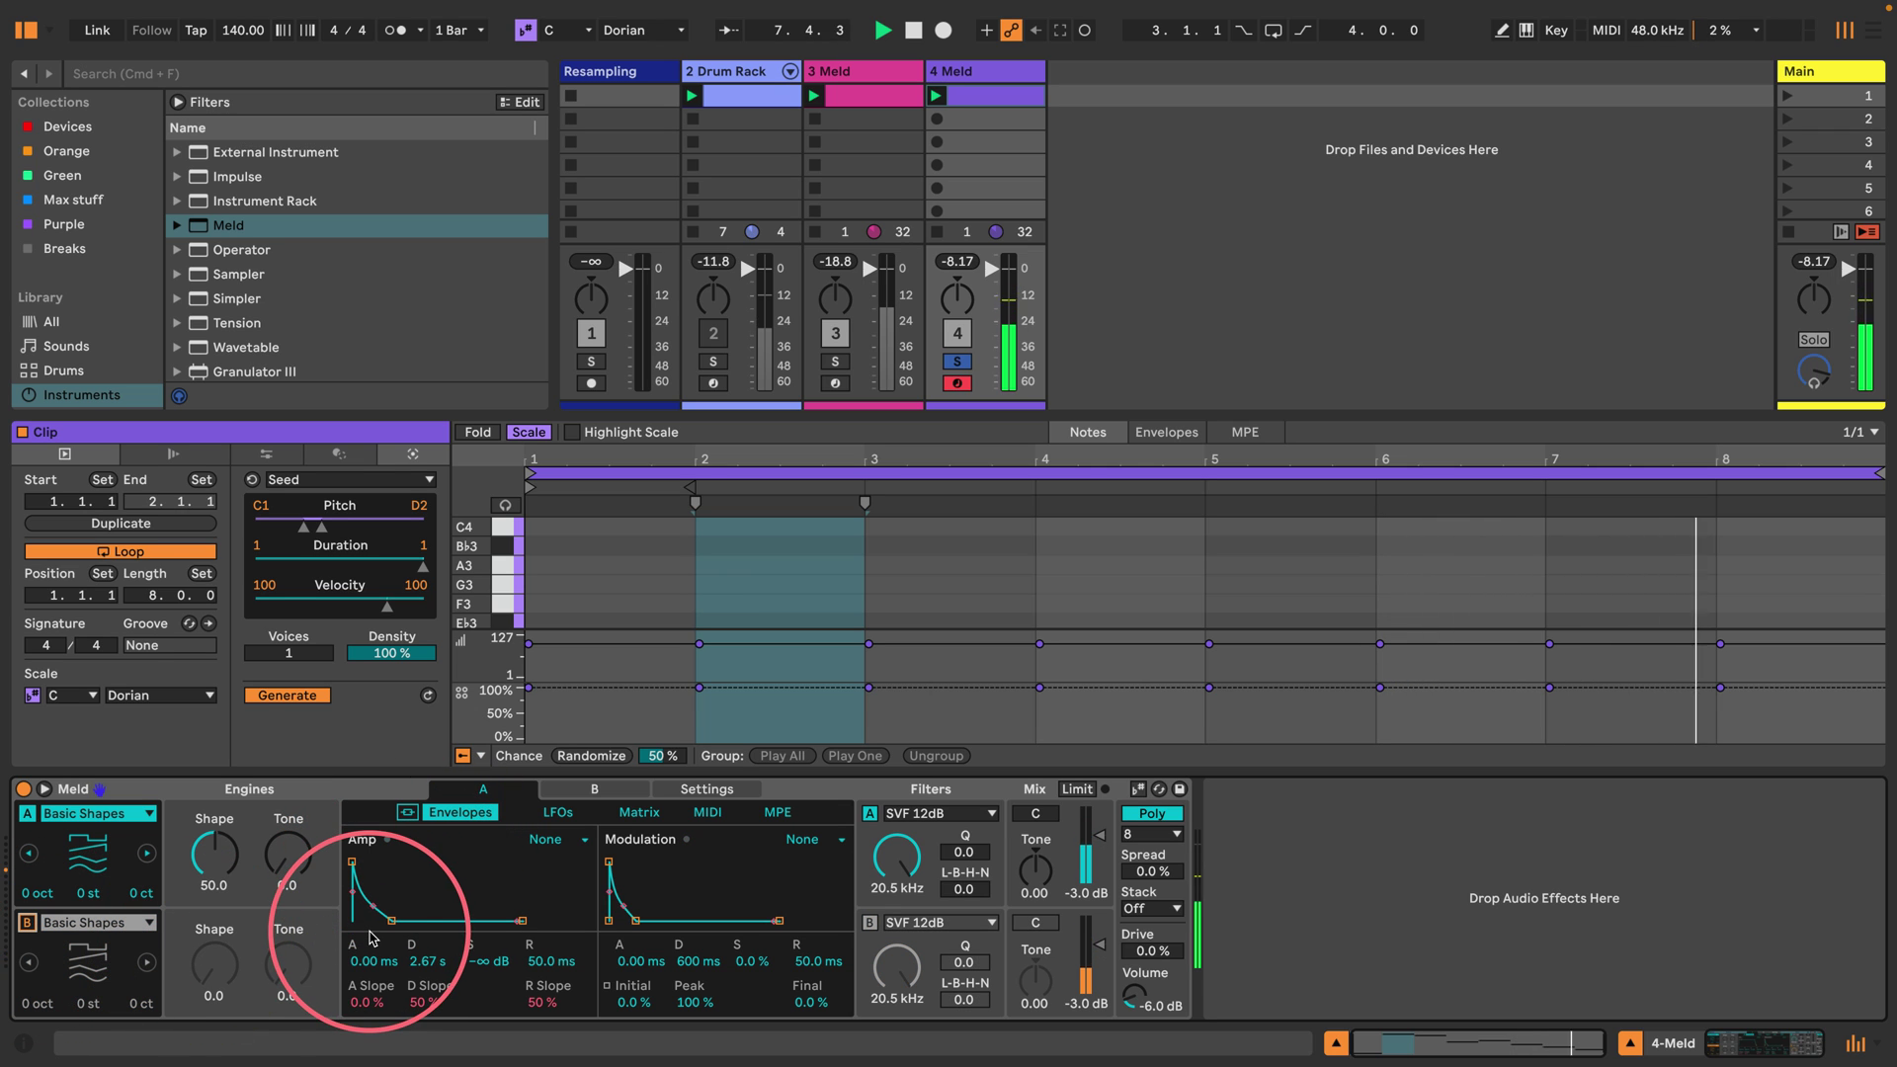
Set engine A's filter to 369 Hz with Q 85.2, and modulate its frequency by 50 from the modulation envelope with 464 ms decay.
left_click_drag(897, 854, 963, 839)
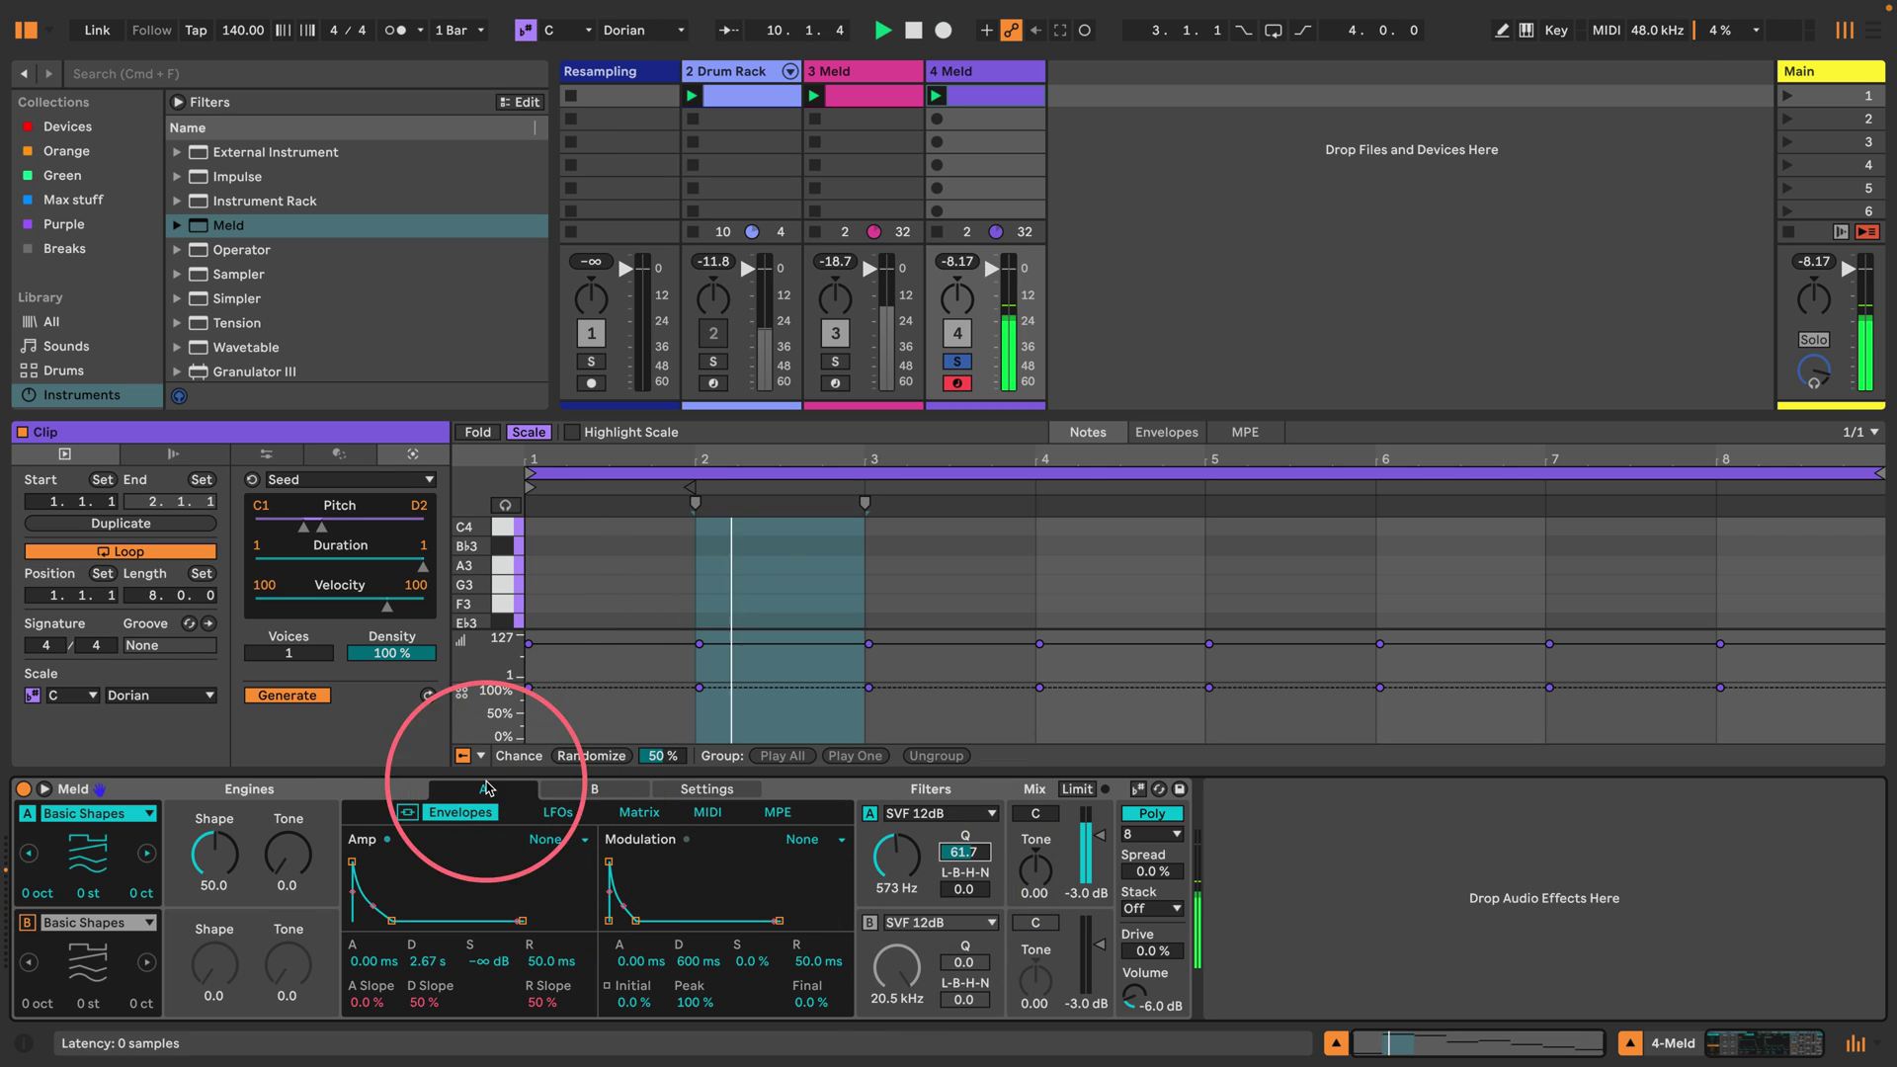
left_click(43, 788)
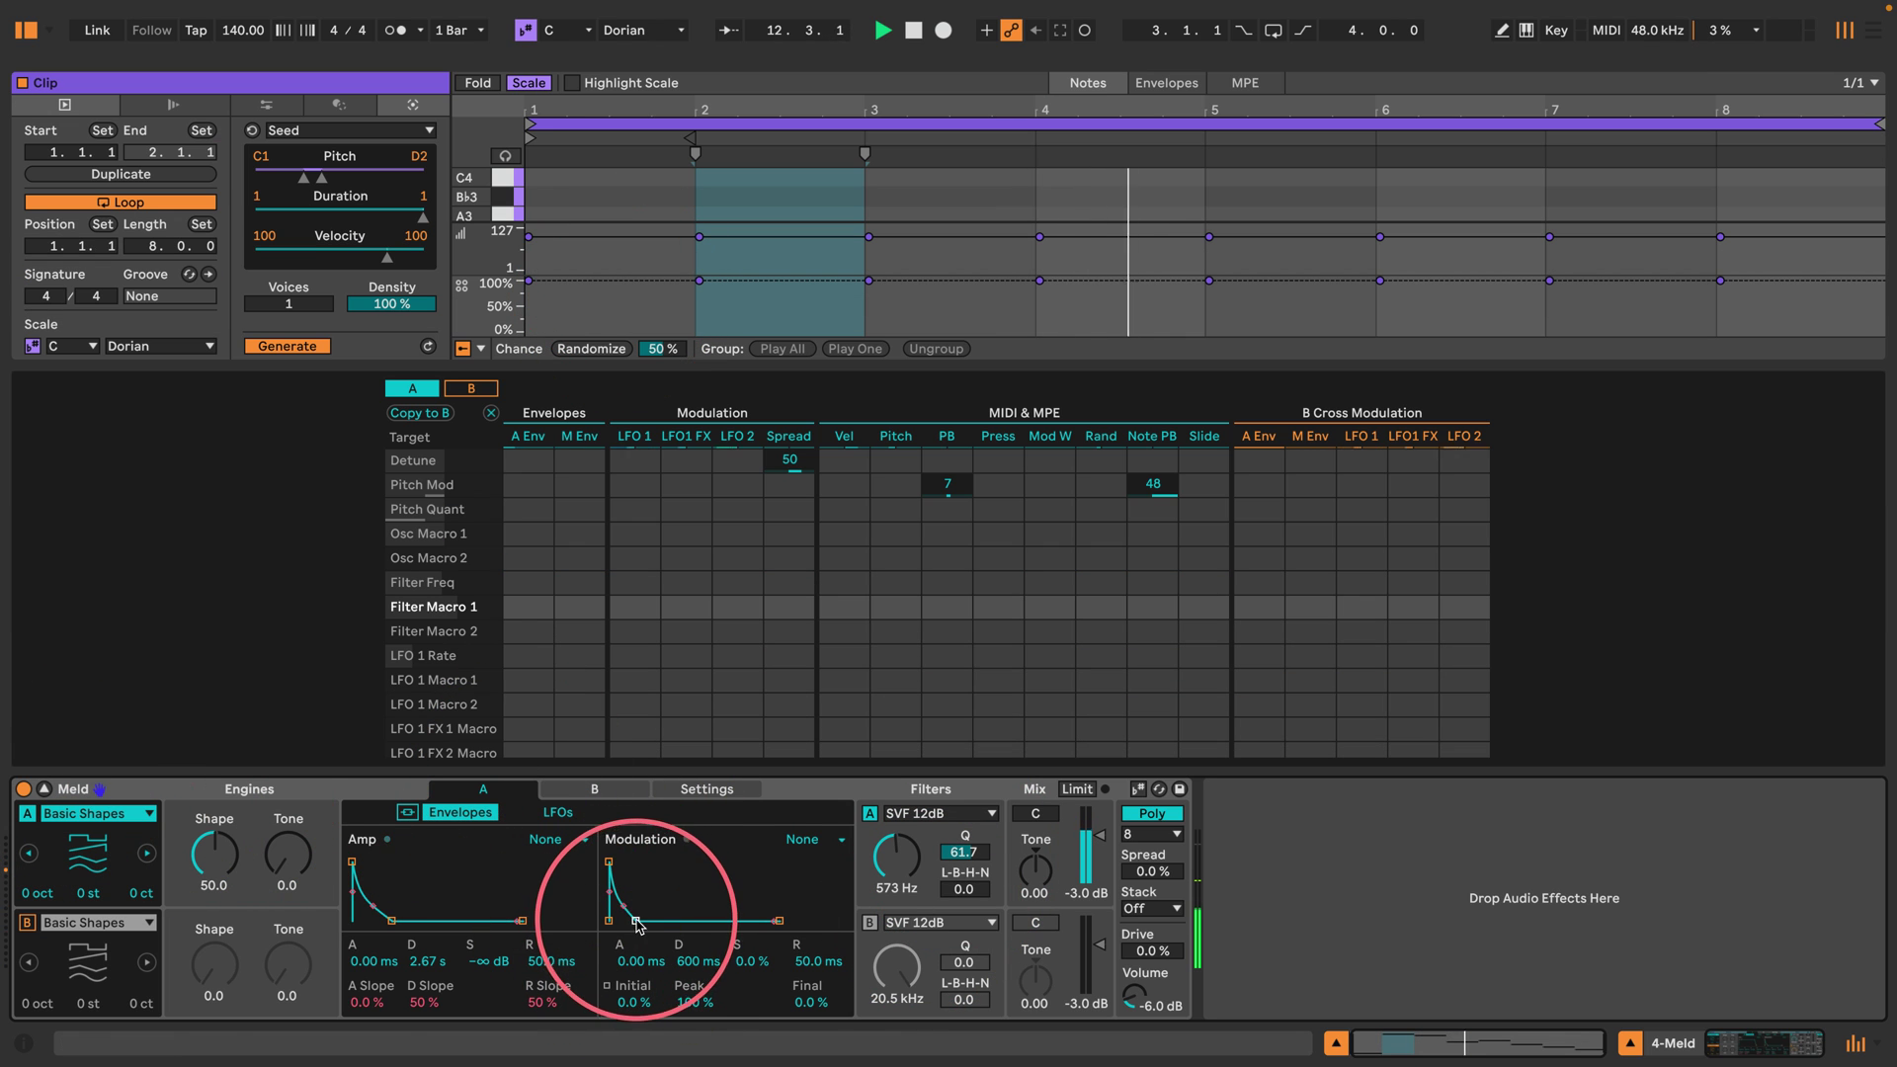
left_click_drag(635, 921, 635, 921)
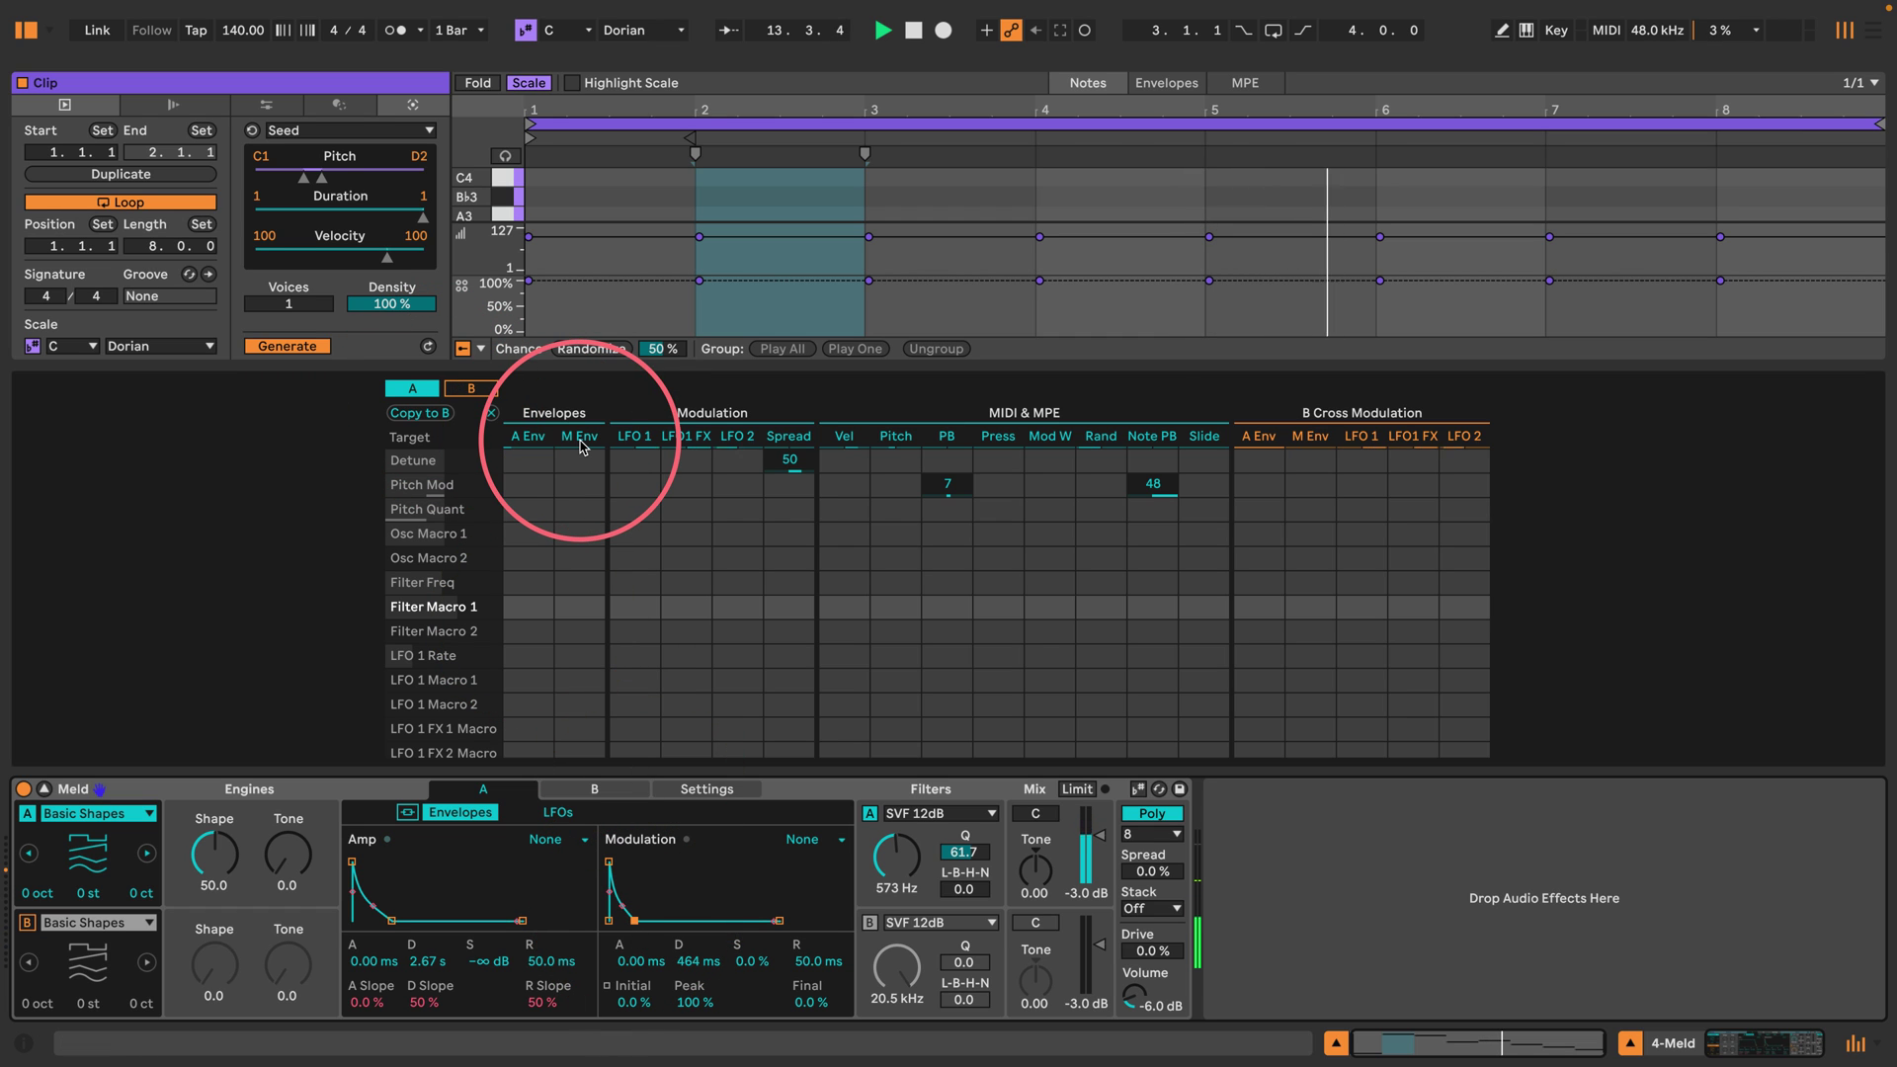
left_click_drag(580, 582, 580, 563)
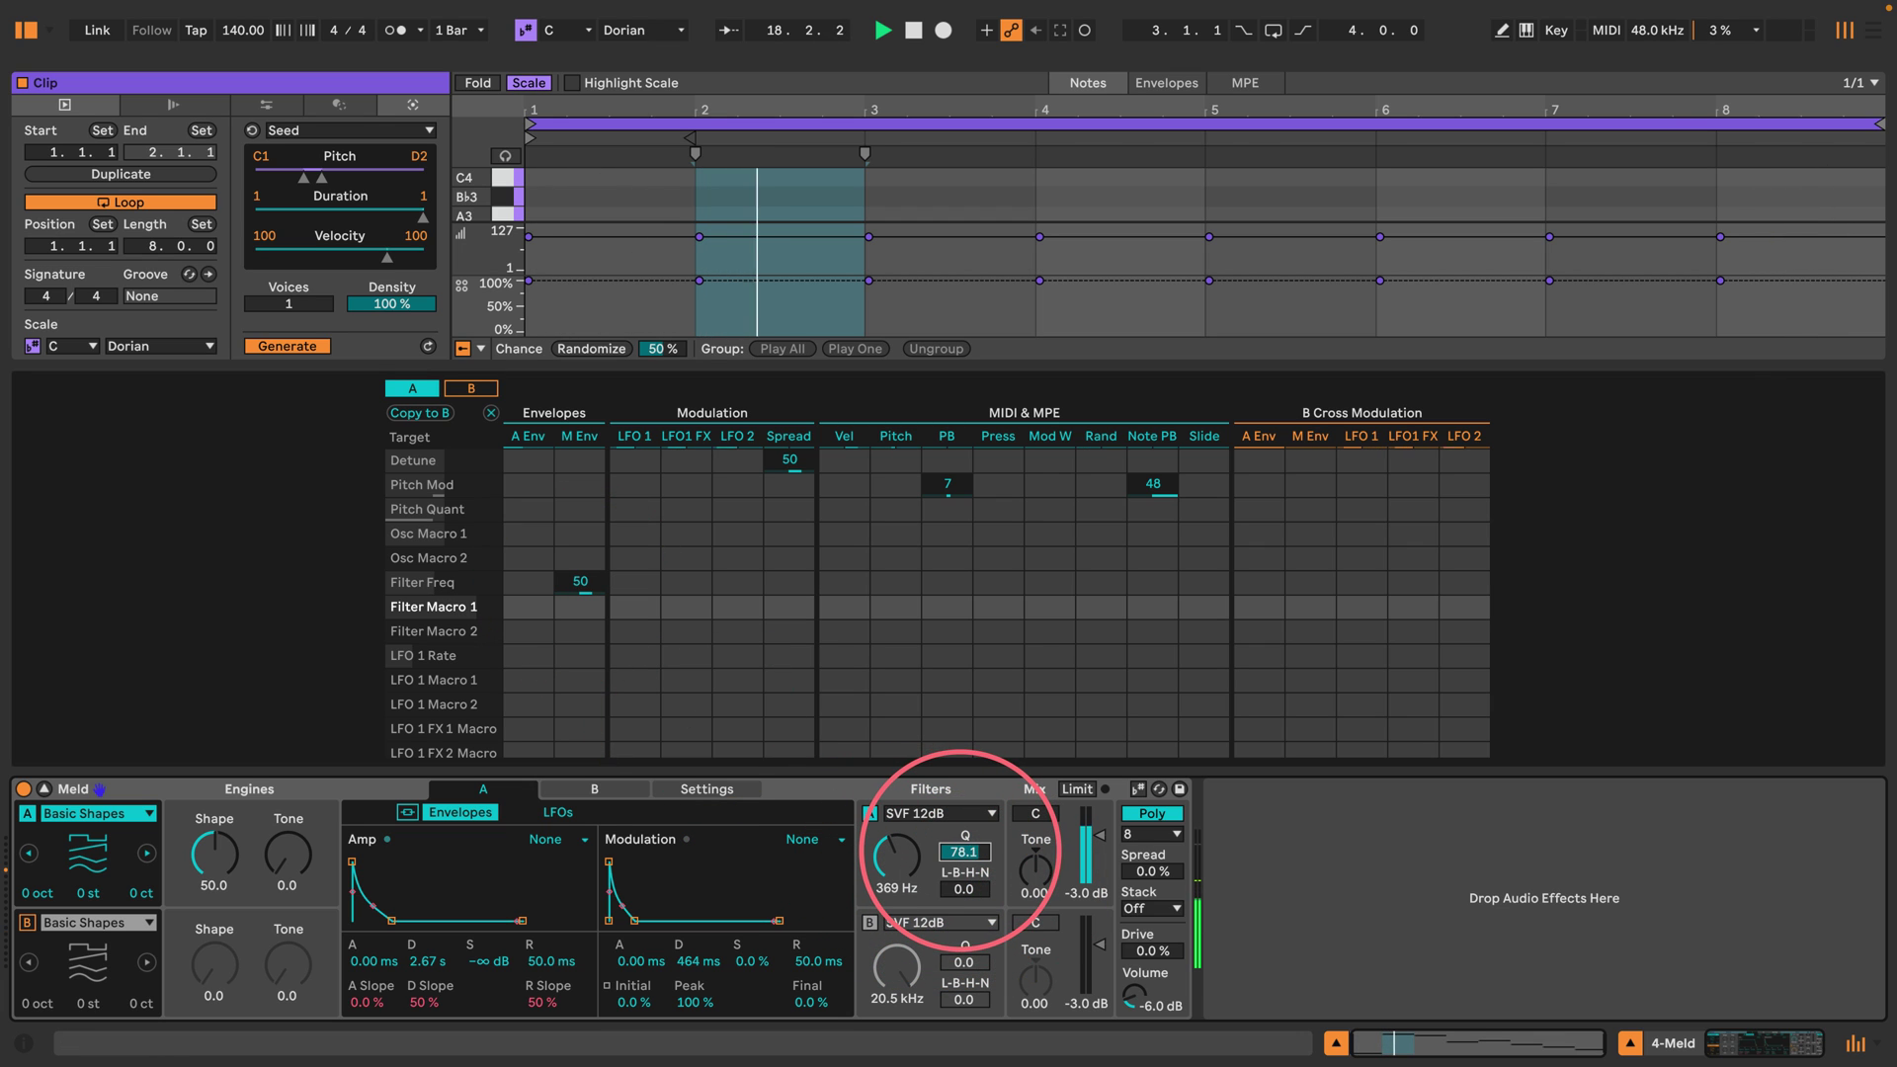
left_click_drag(964, 852, 964, 845)
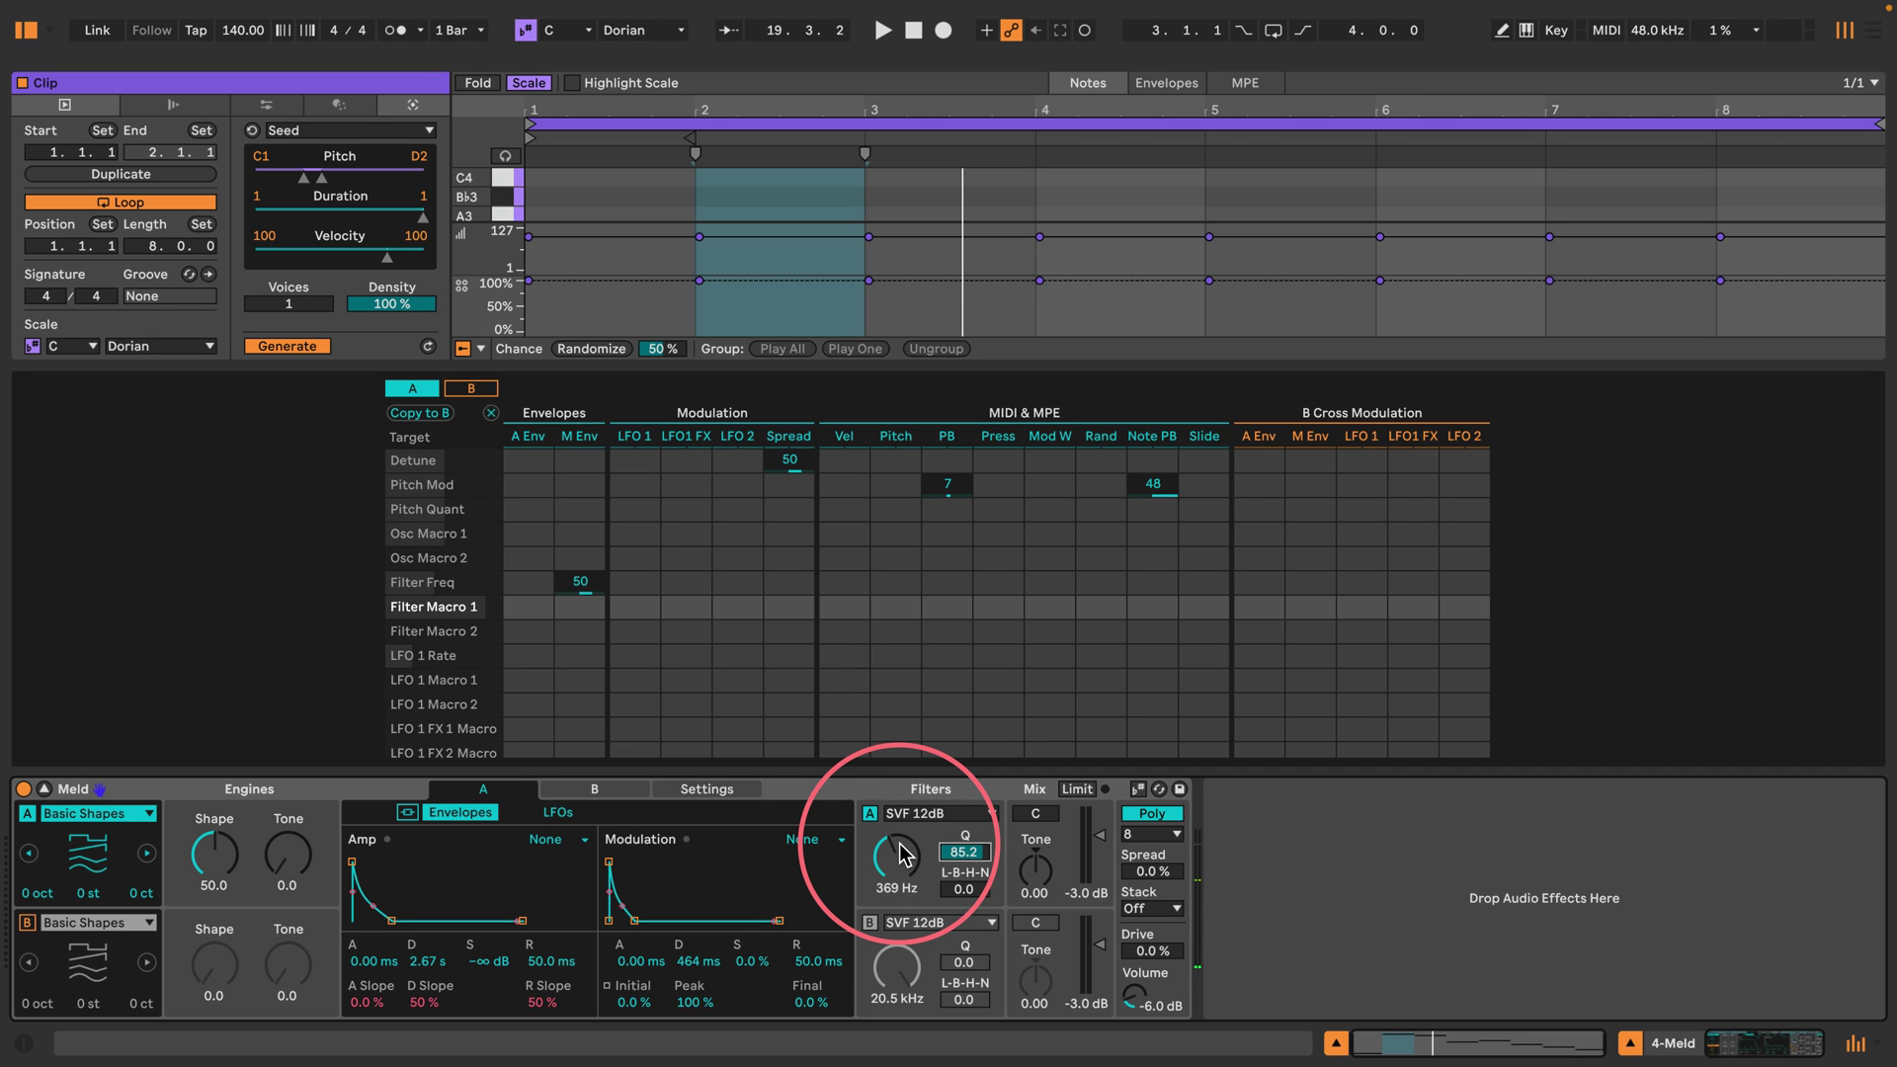
Audition the pluck, collapse the modulation matrix, hide the device view to enlarge the note editor and clear the time selection.
key("space")
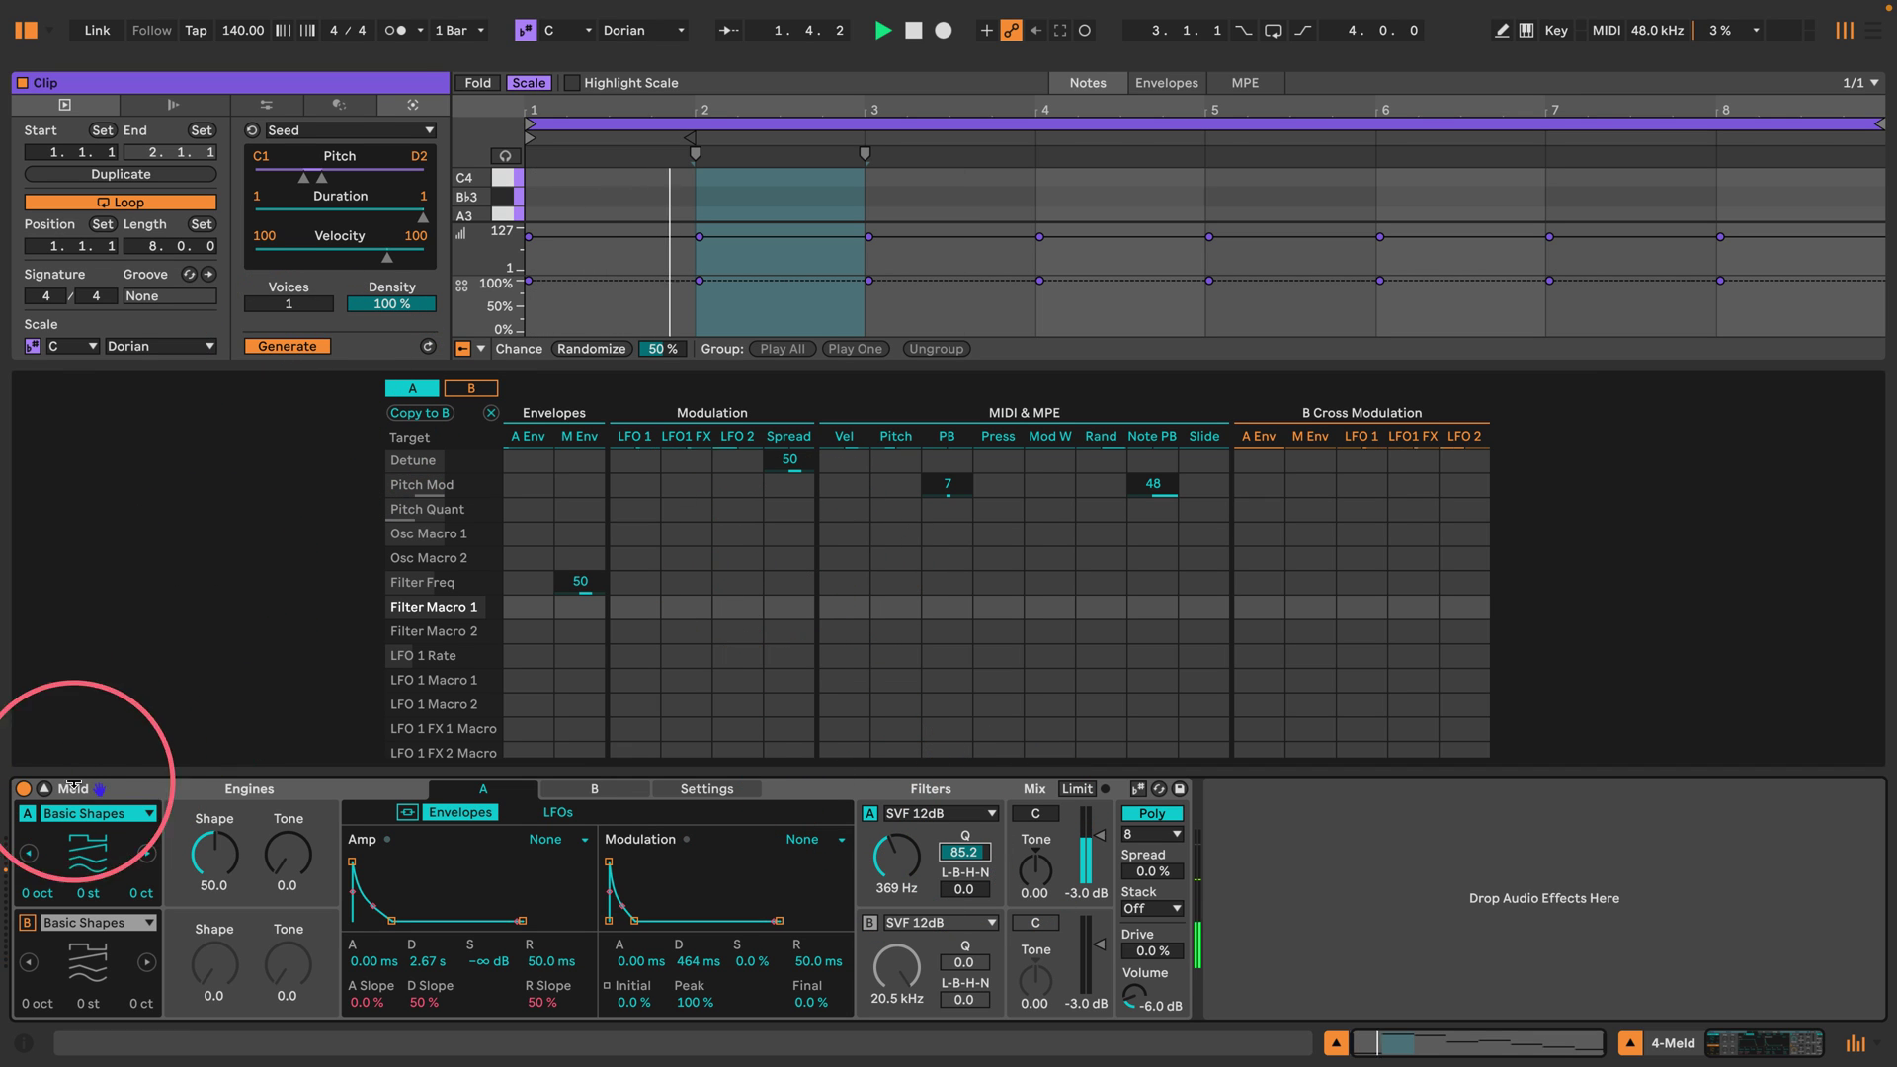
left_click(43, 787)
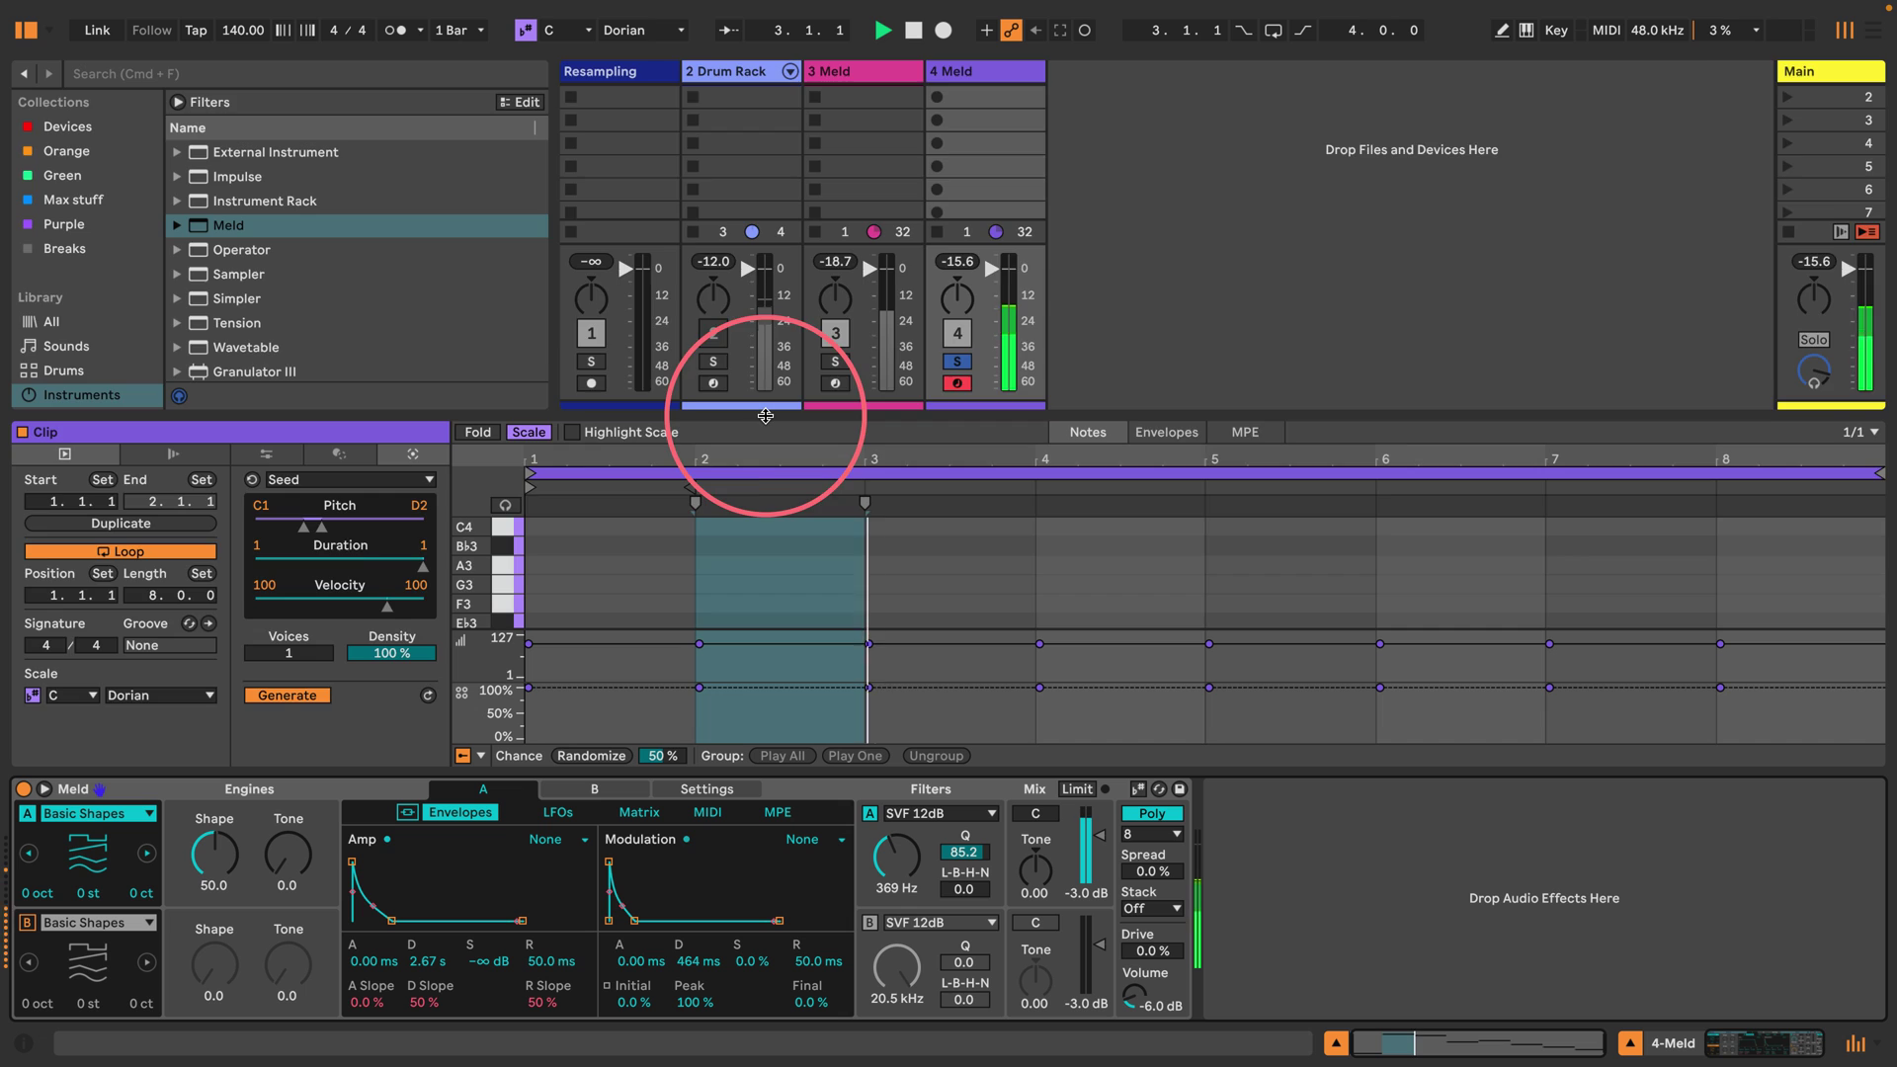
left_click_drag(765, 416, 762, 25)
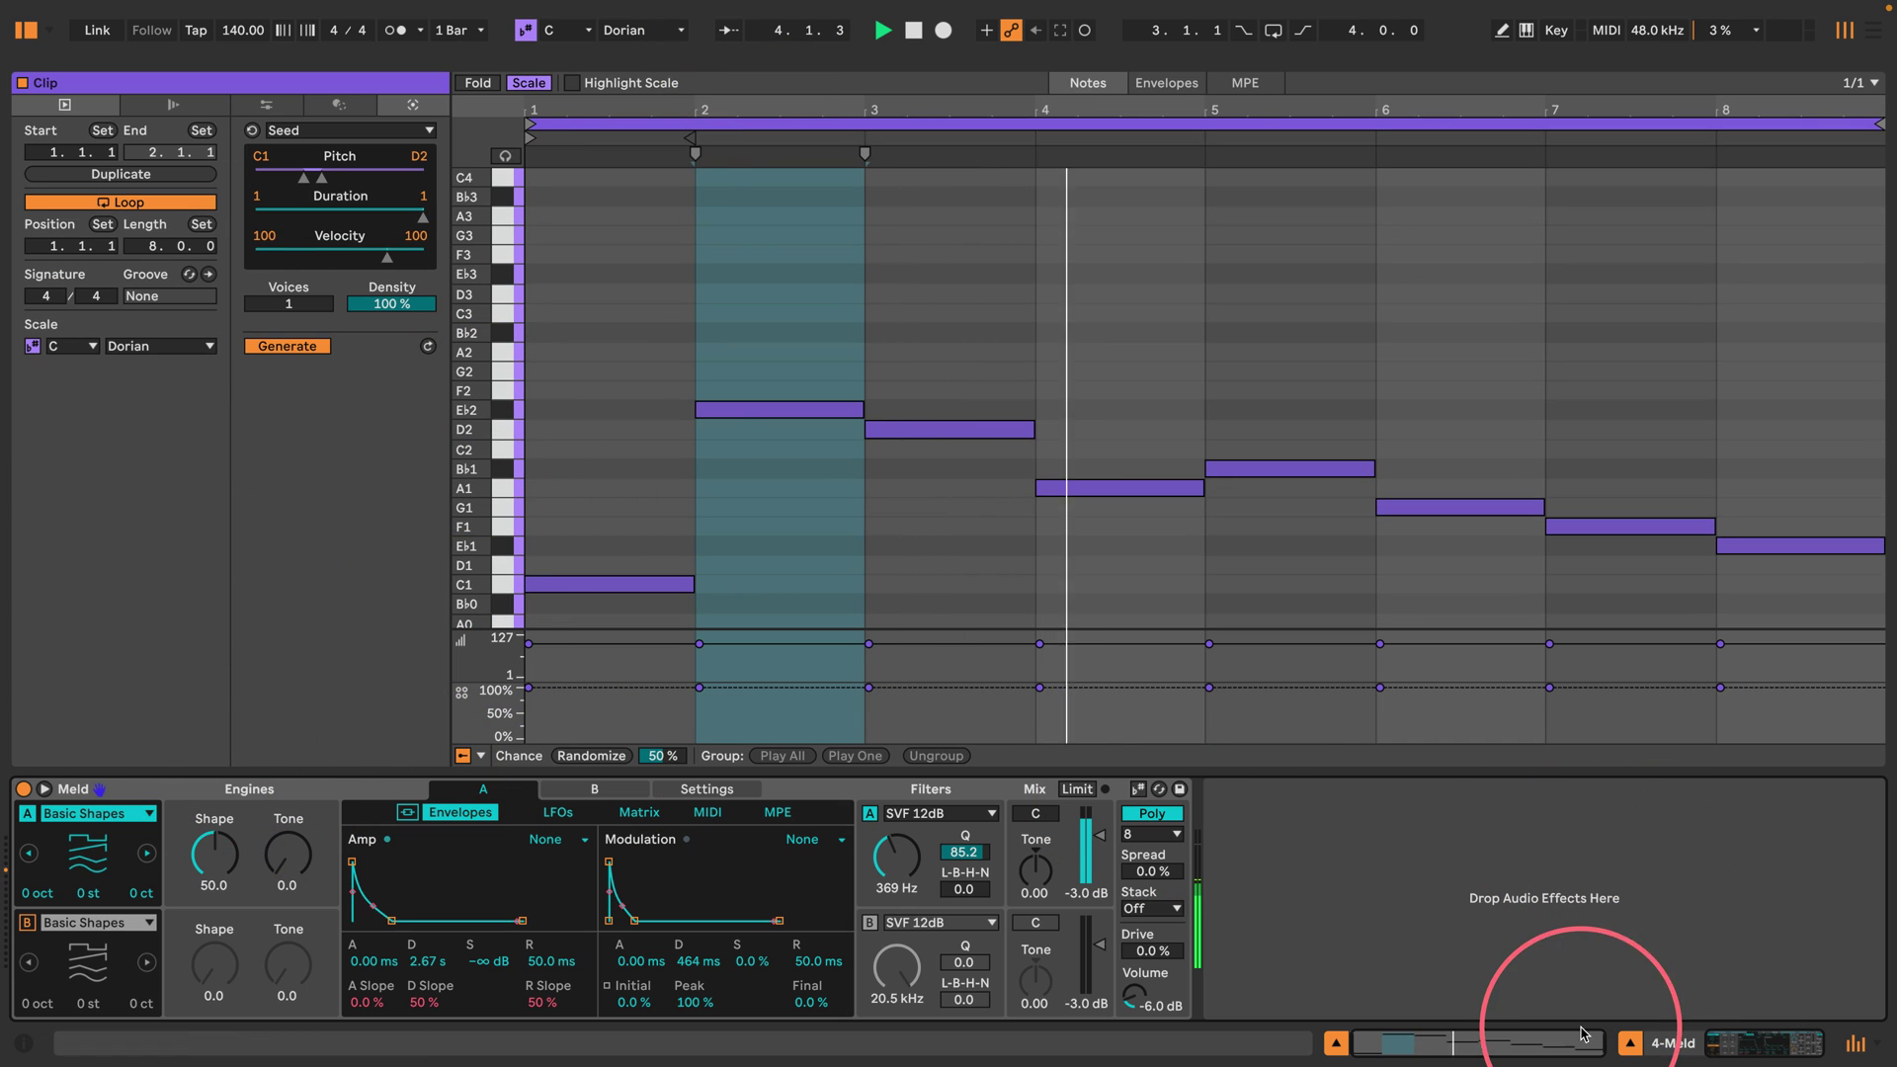
left_click(1630, 1042)
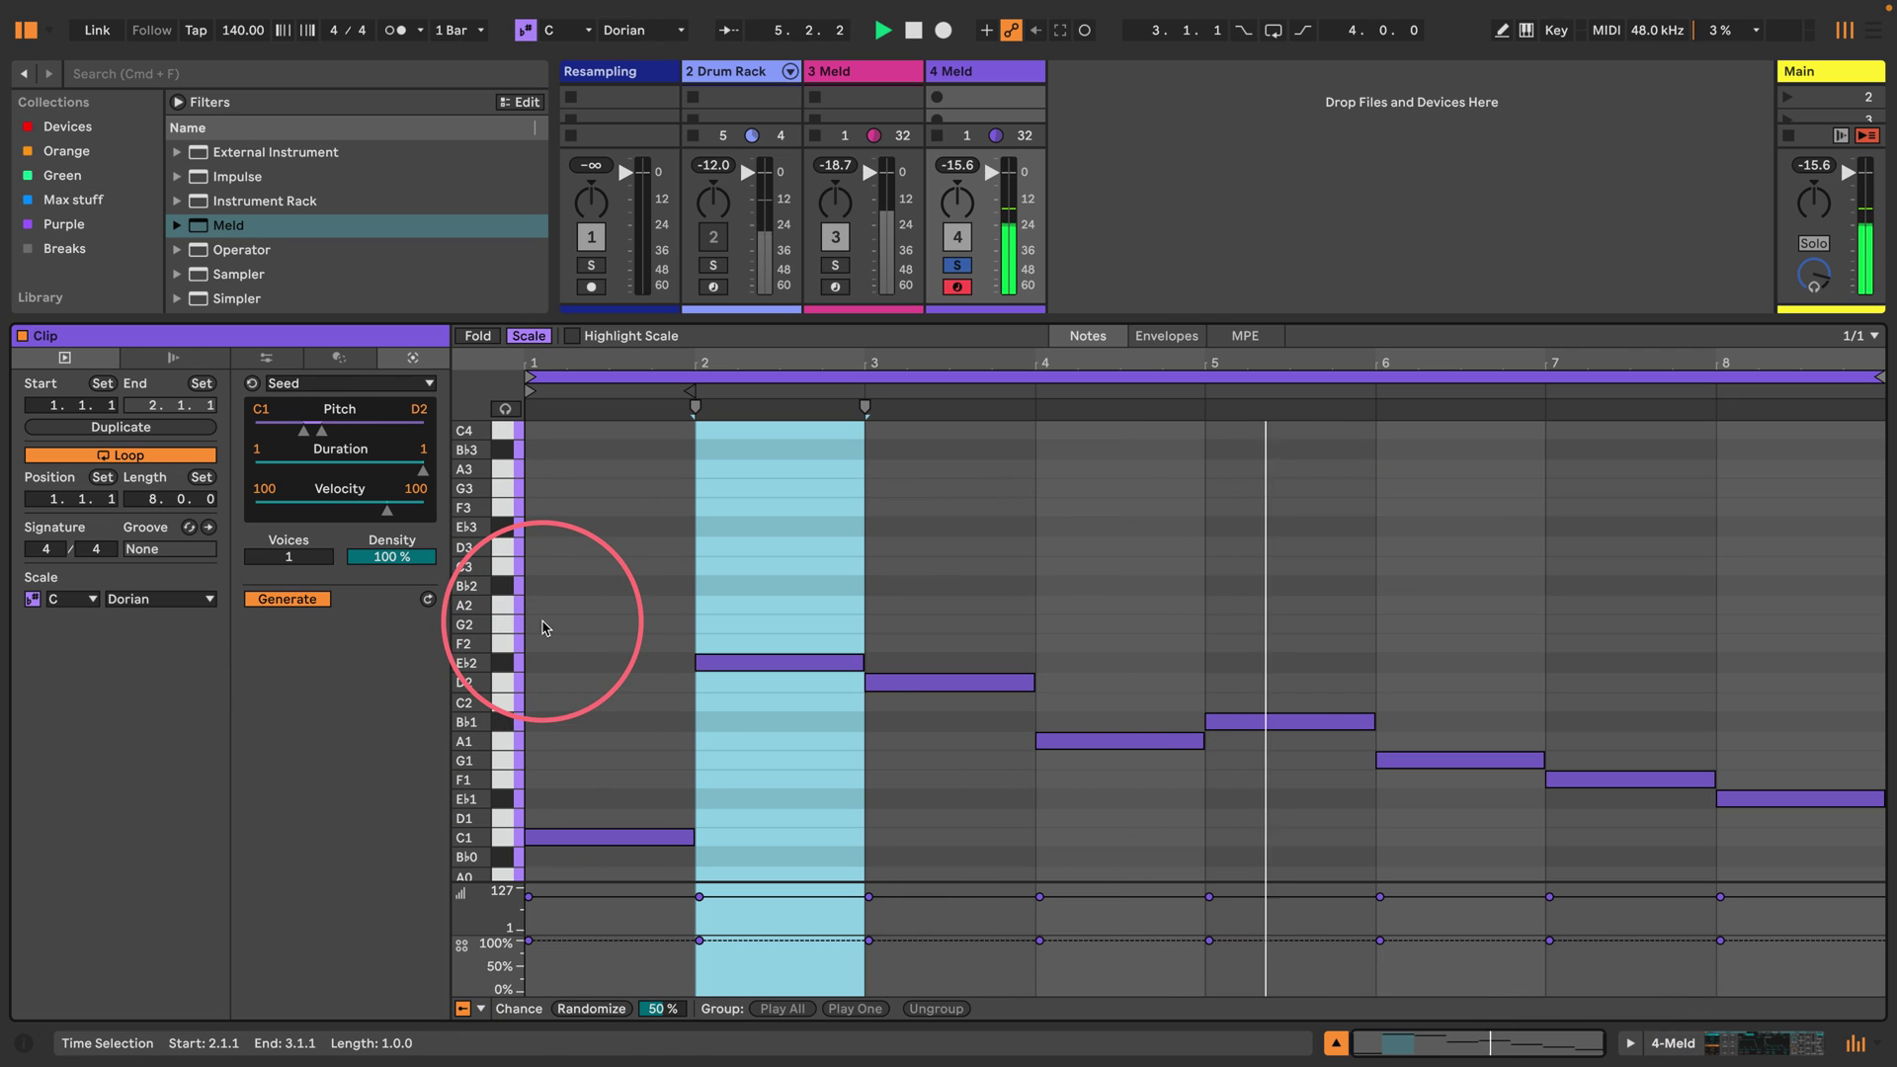
key("space")
left_click(652, 655)
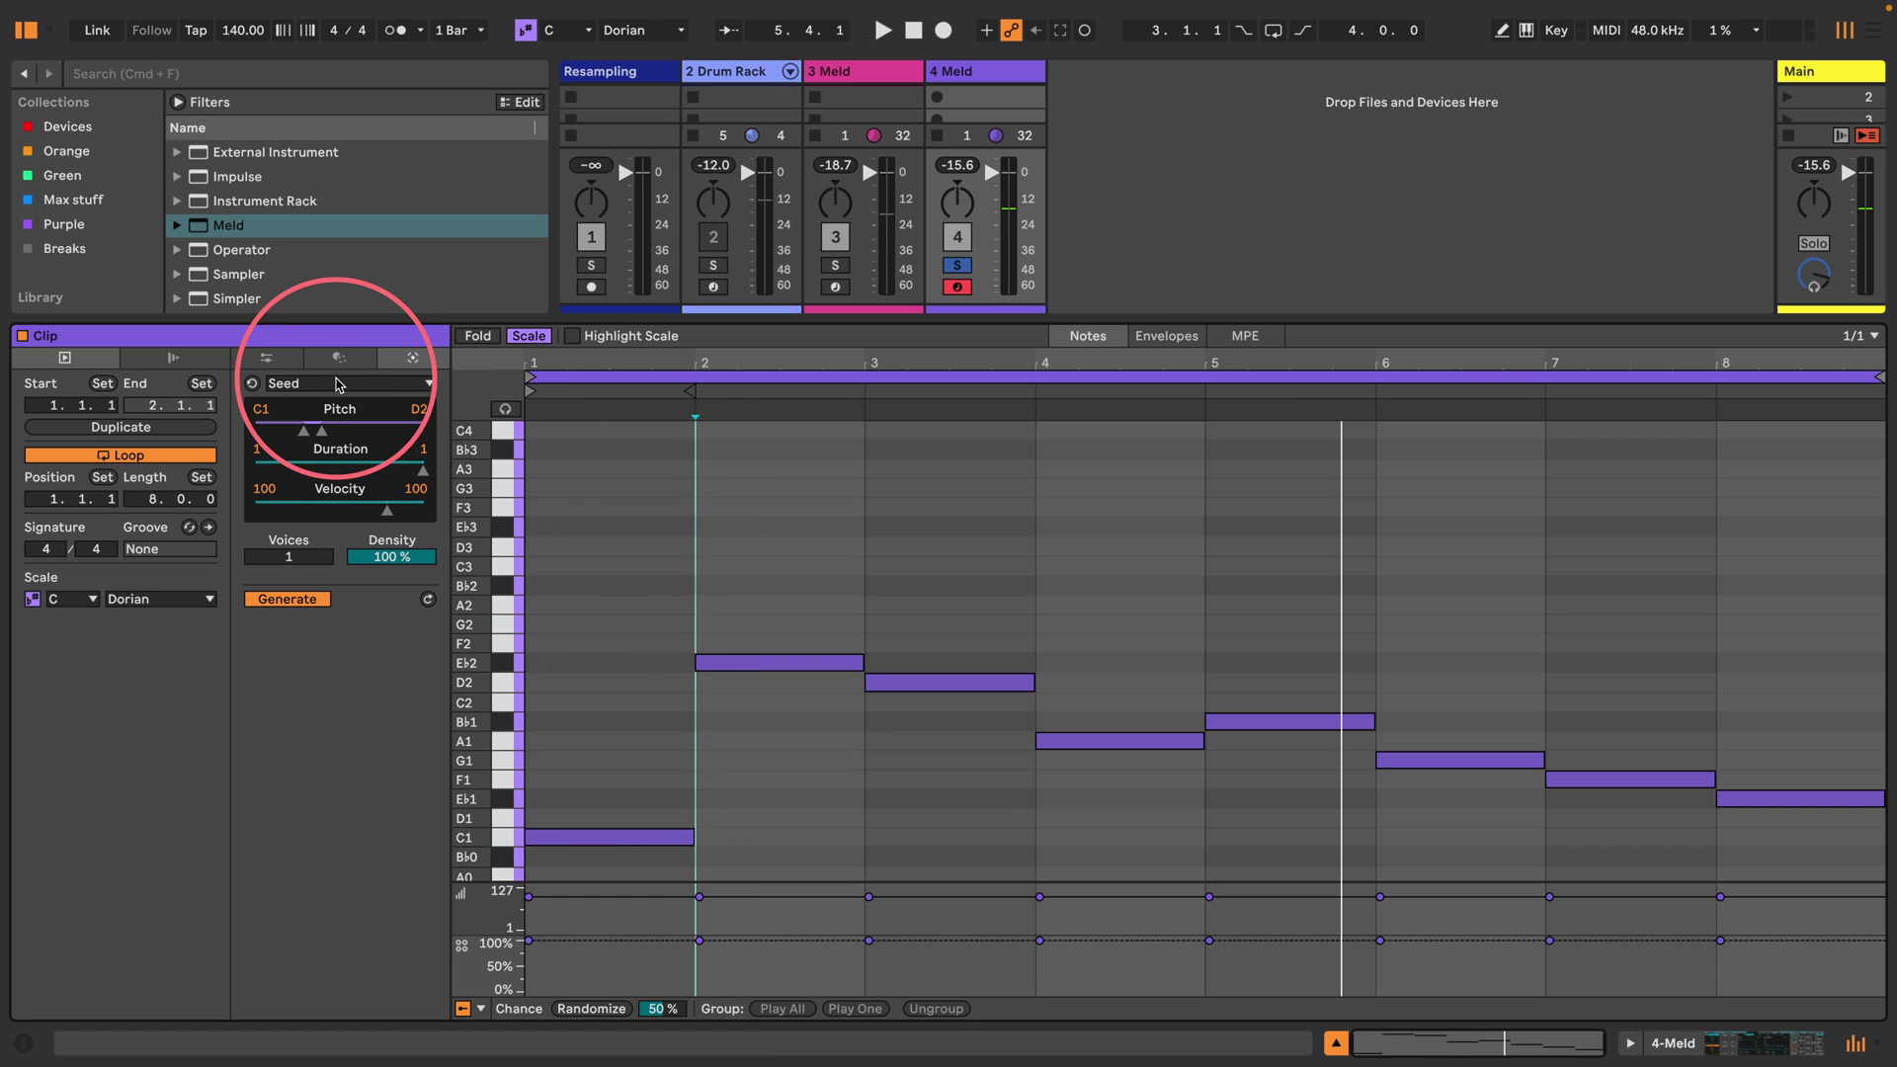
Apply the Arpeggiate transformation to the whole clip with the Random style and audition it.
left_click(336, 385)
left_click(339, 356)
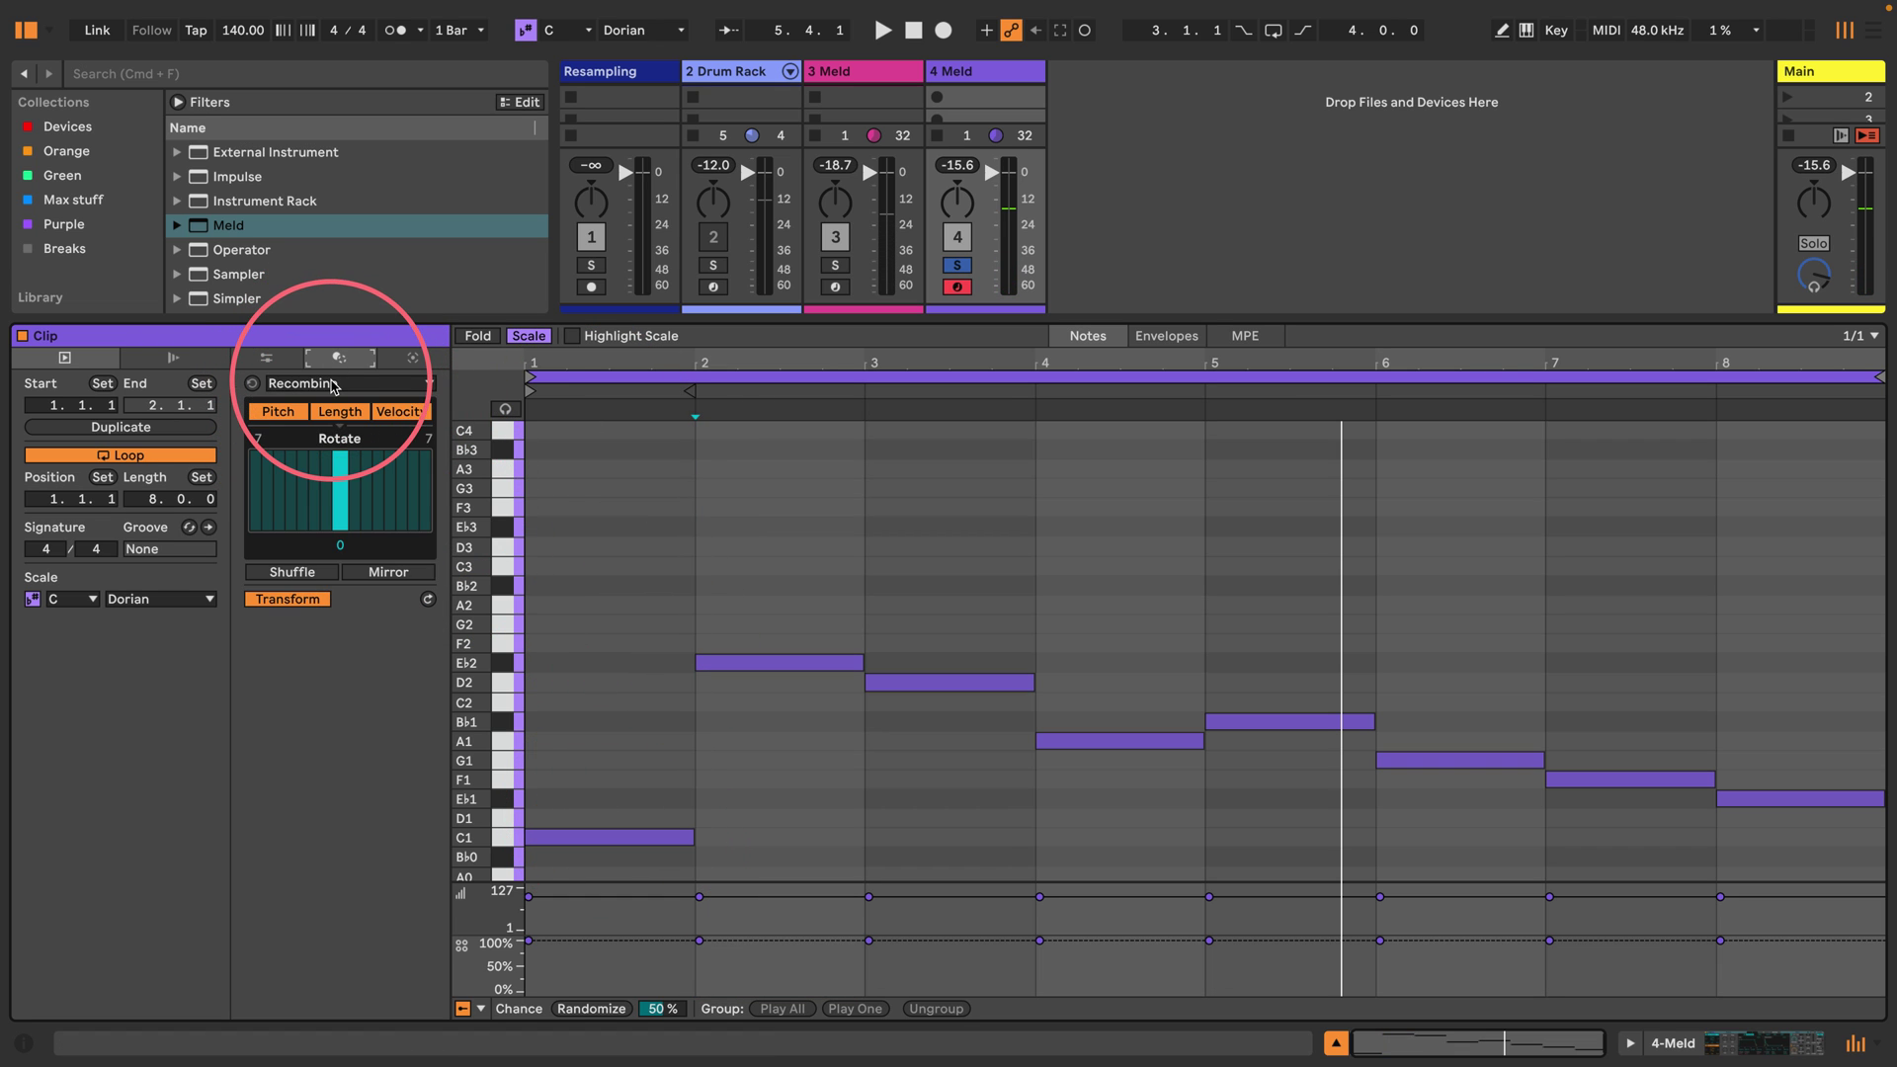
left_click(334, 385)
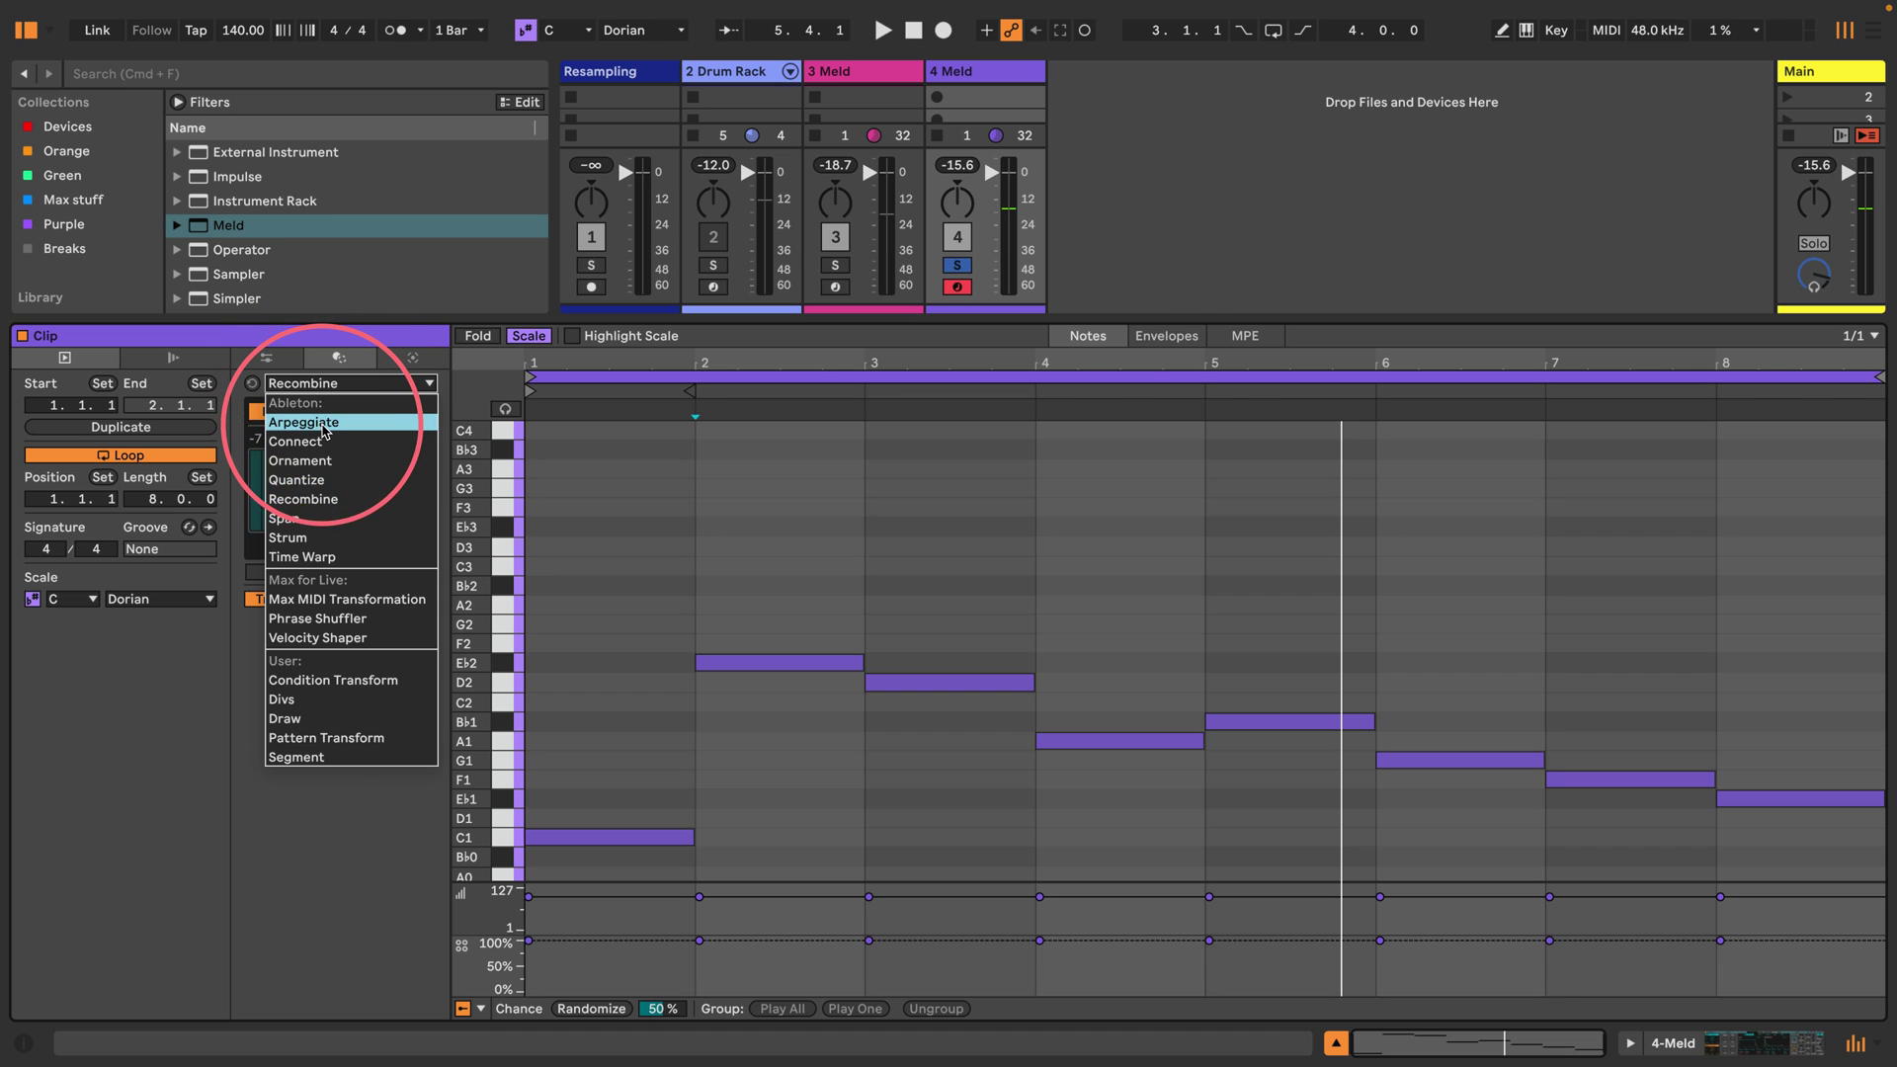
left_click(326, 424)
left_click(327, 432)
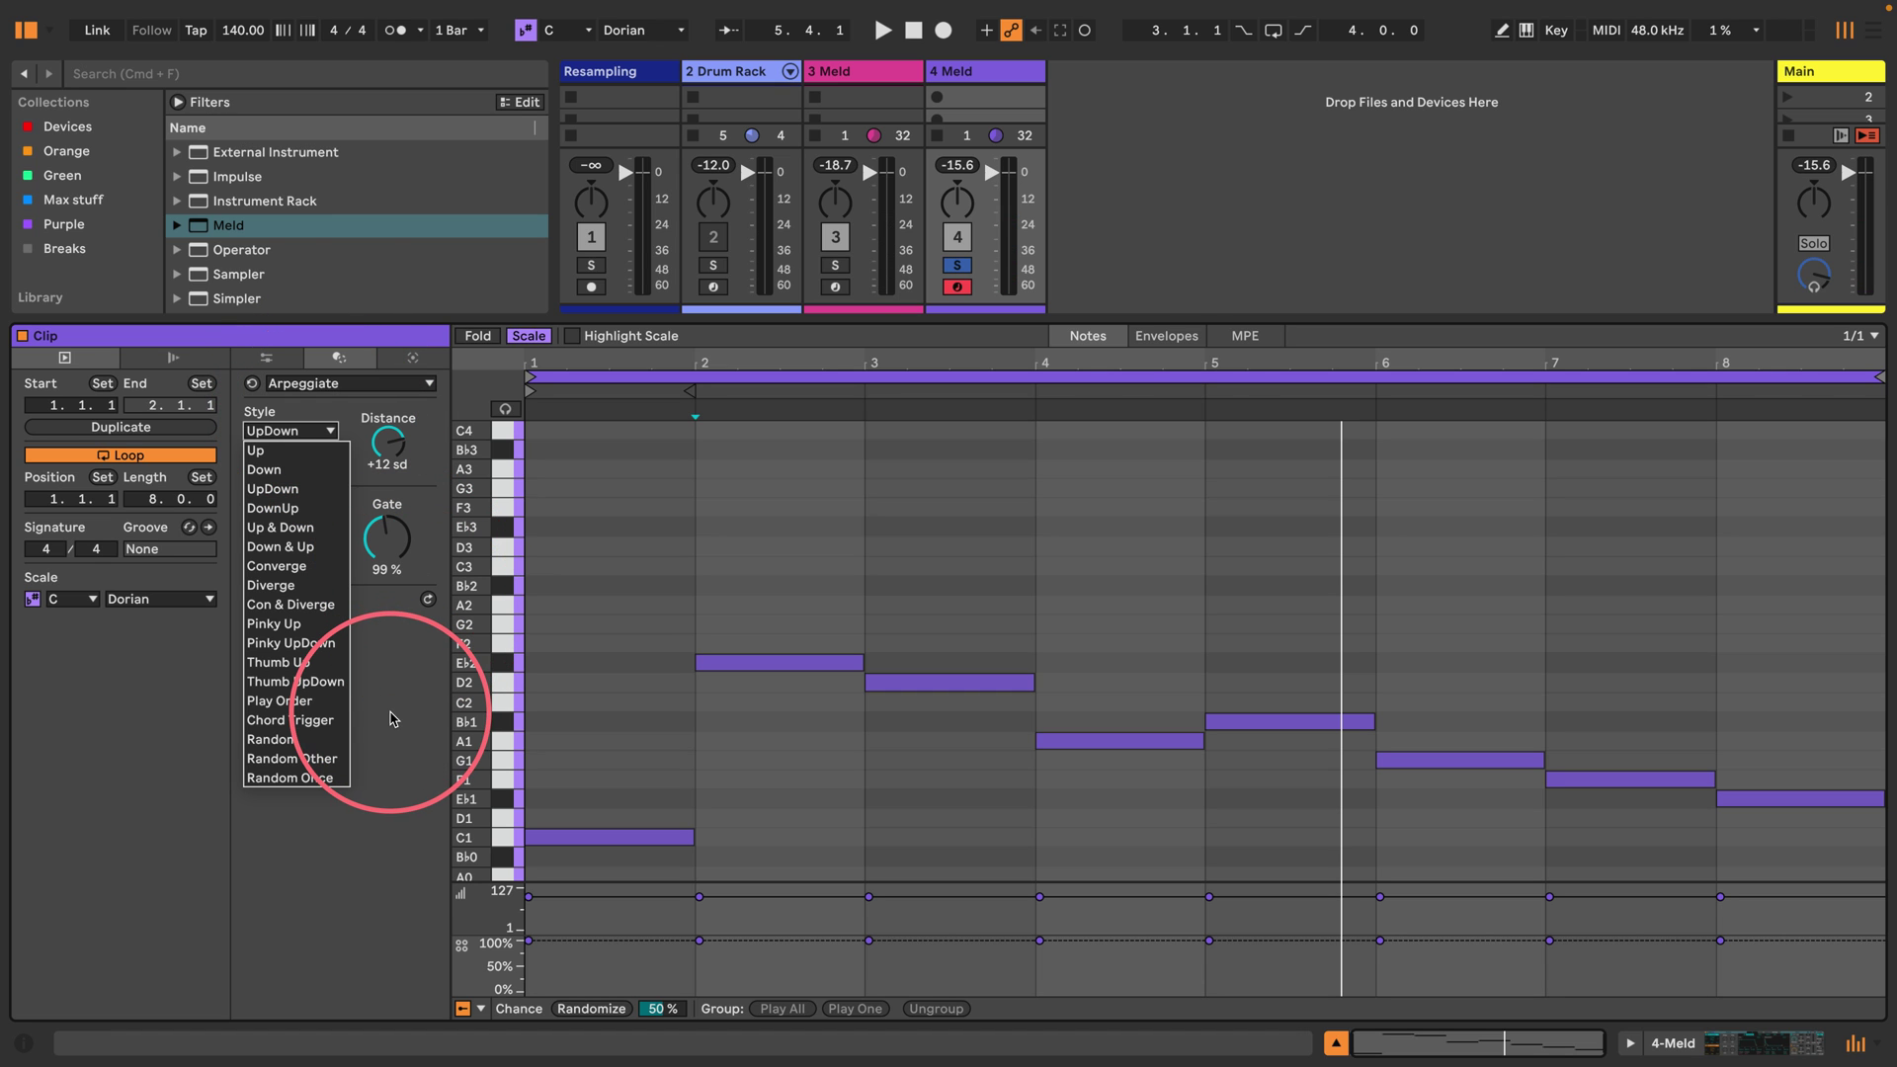
left_click(286, 739)
key("space")
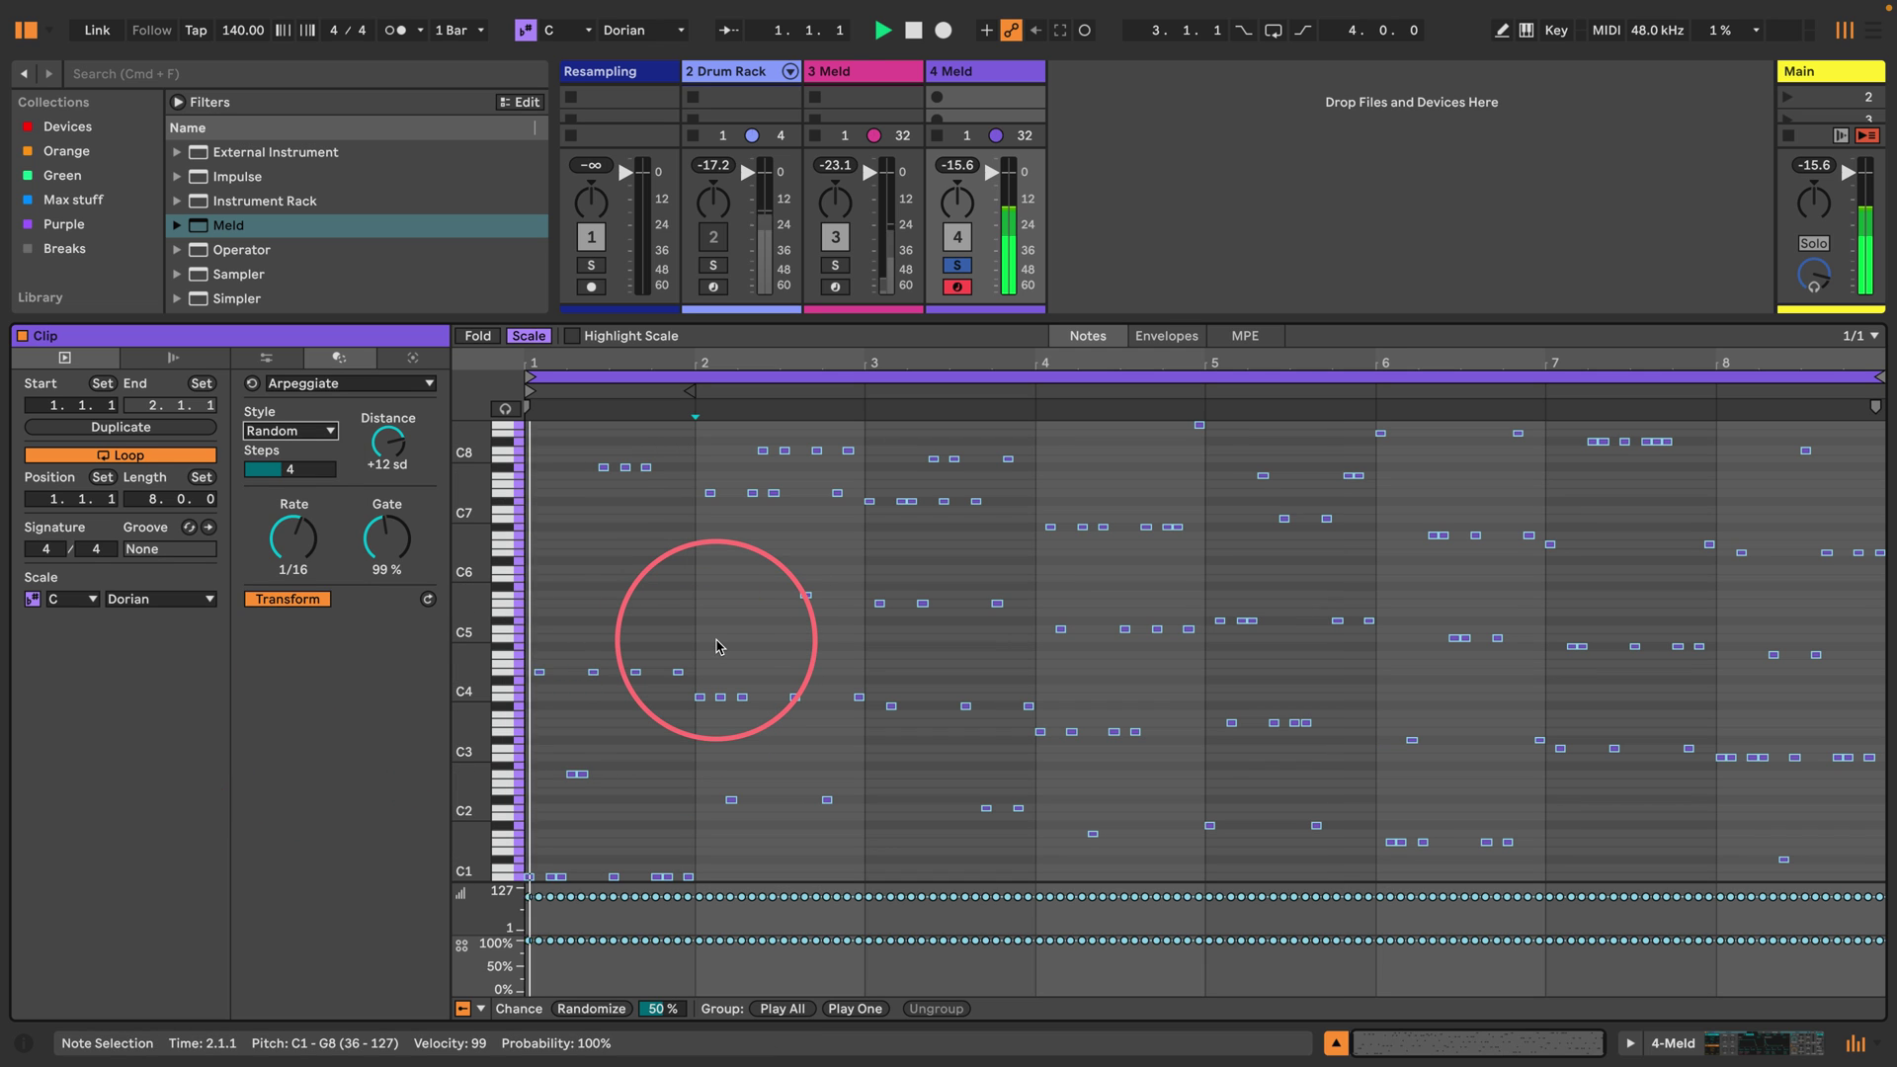
key("space")
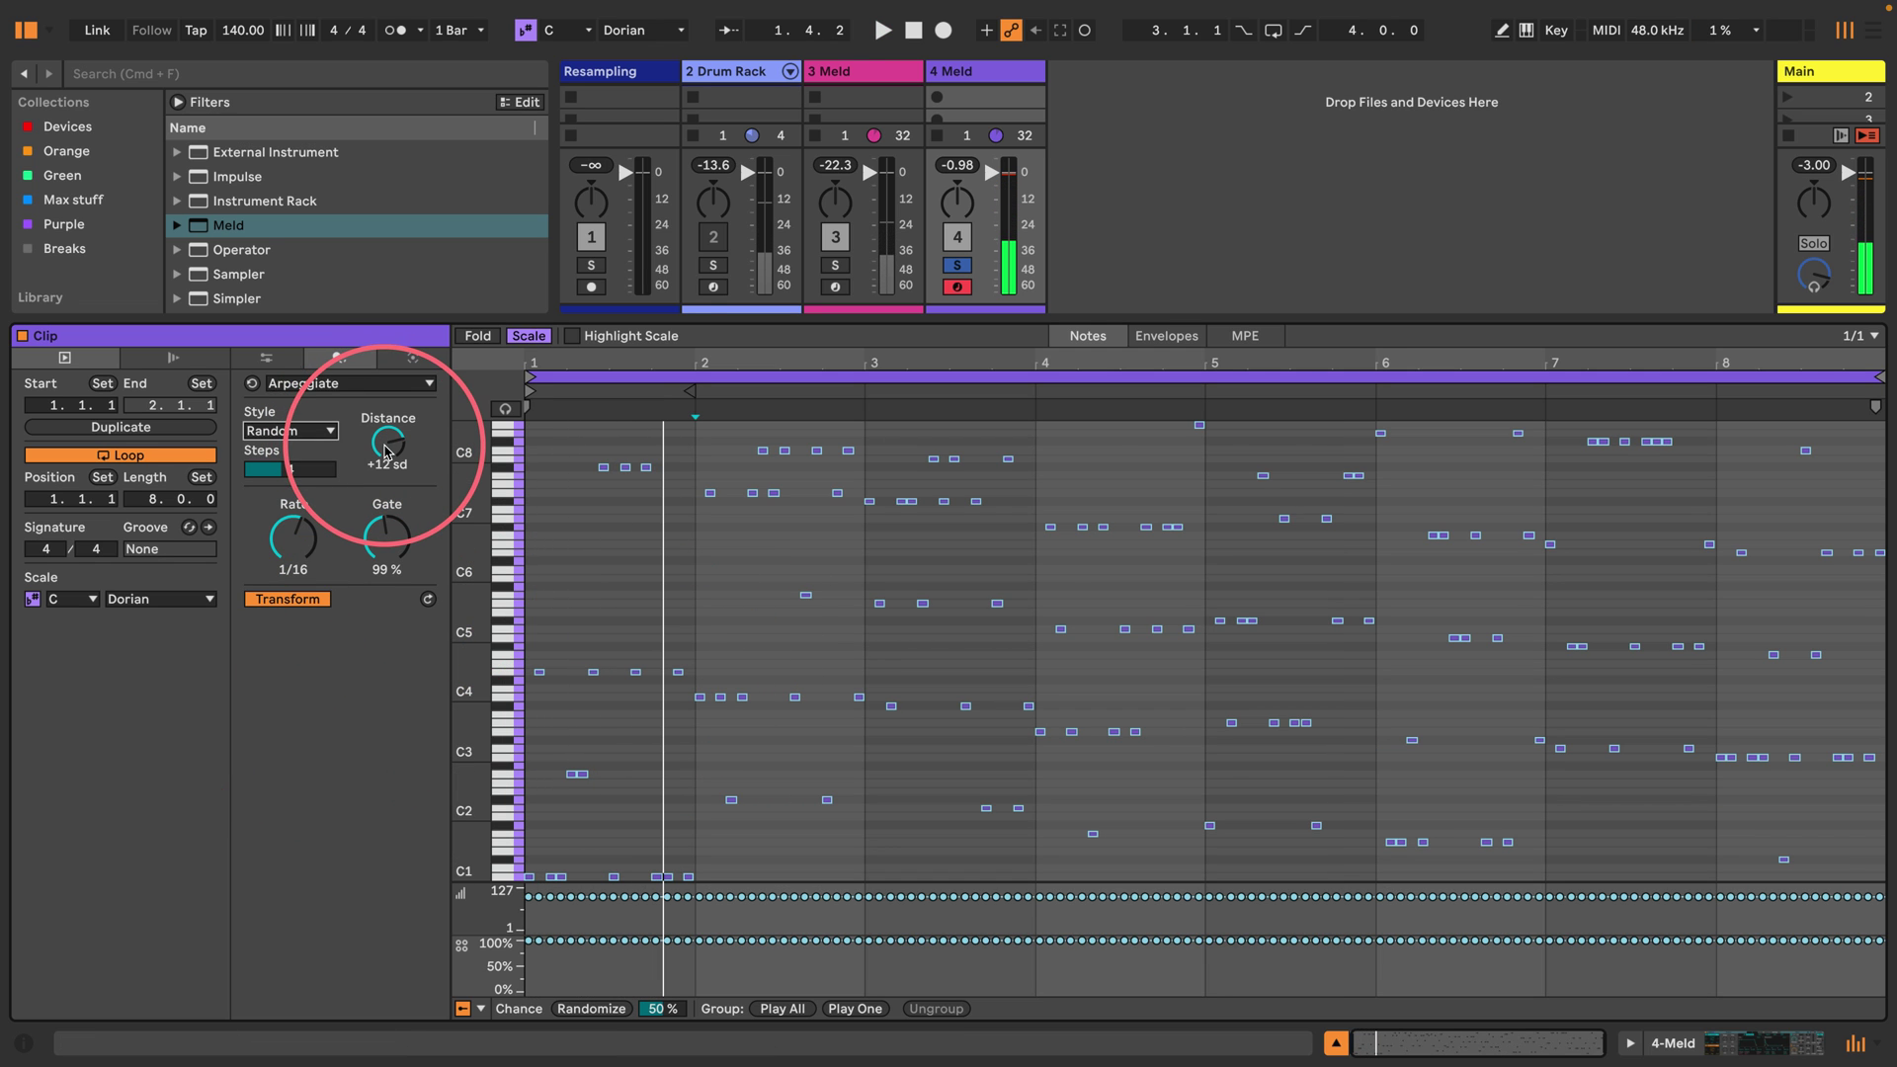
Set the arpeggio's Distance to +2 sd and its Steps to 3 while listening.
left_click_drag(383, 440, 385, 449)
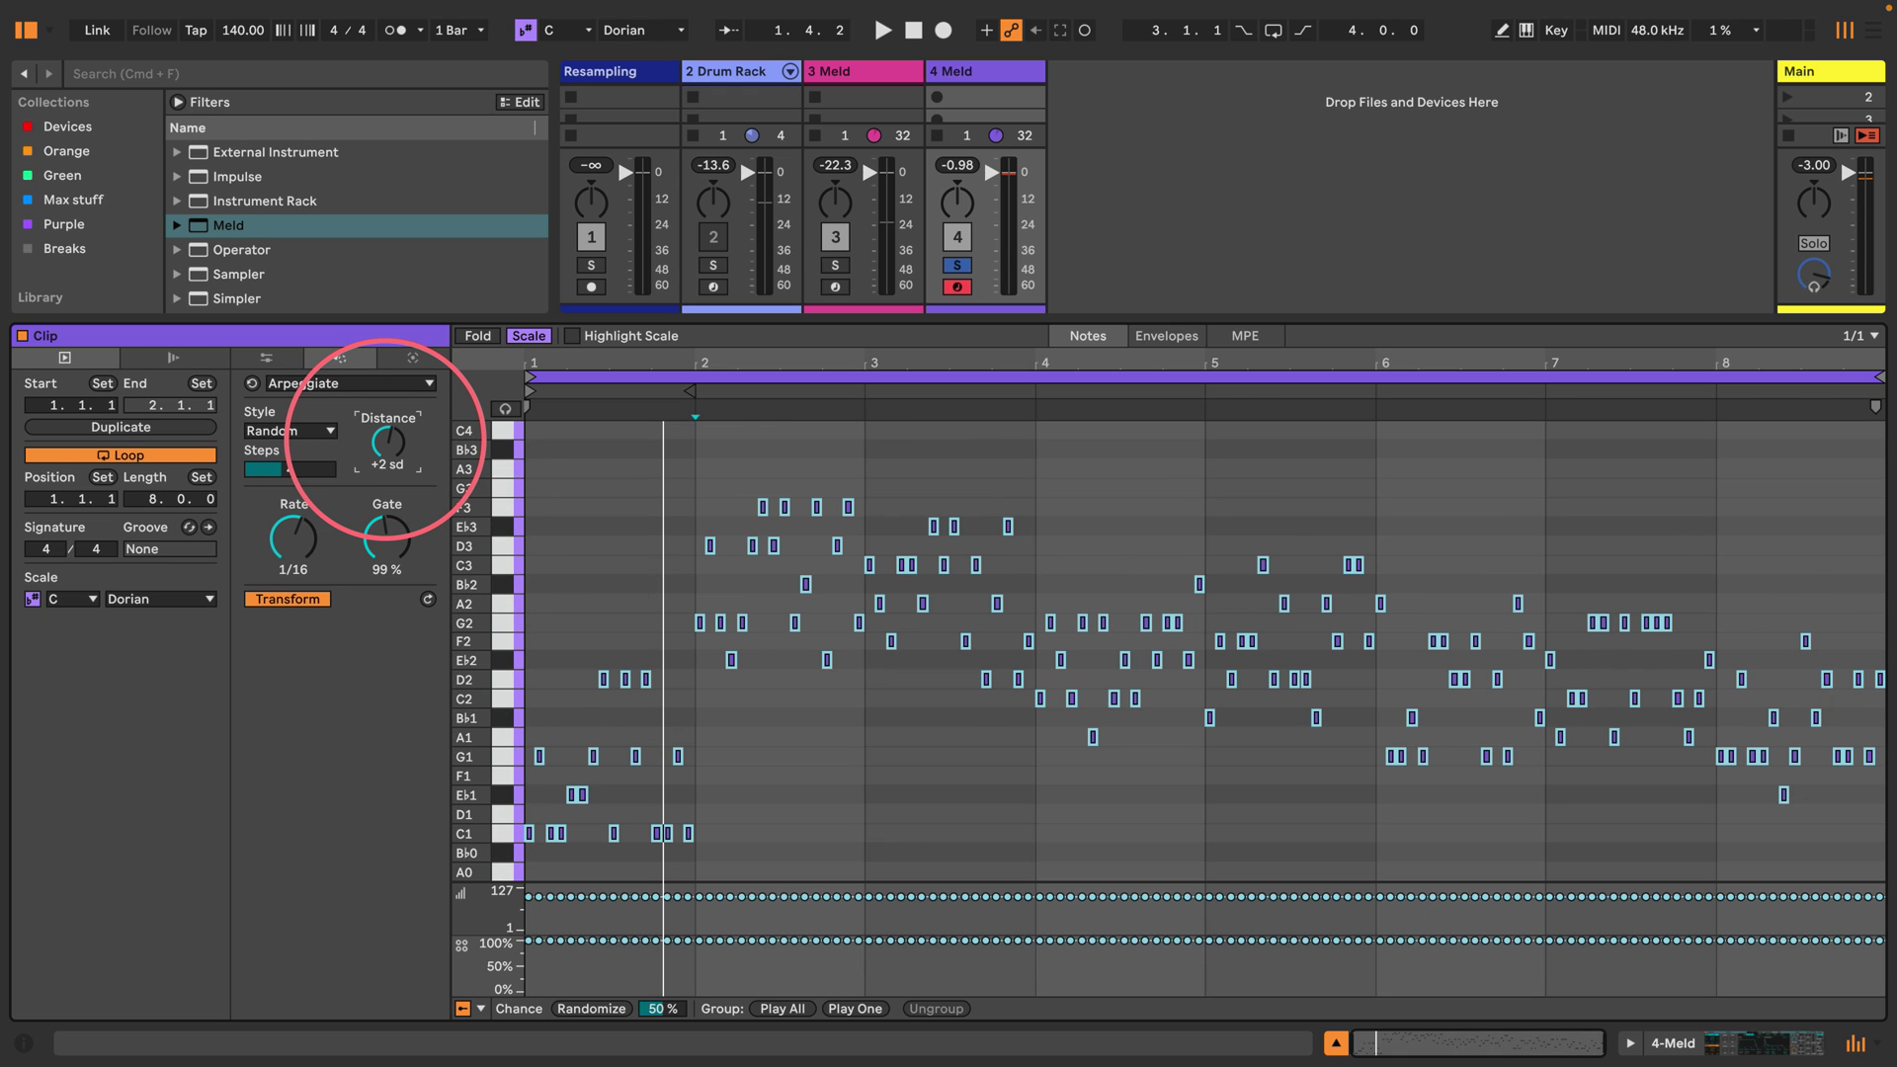
key("space")
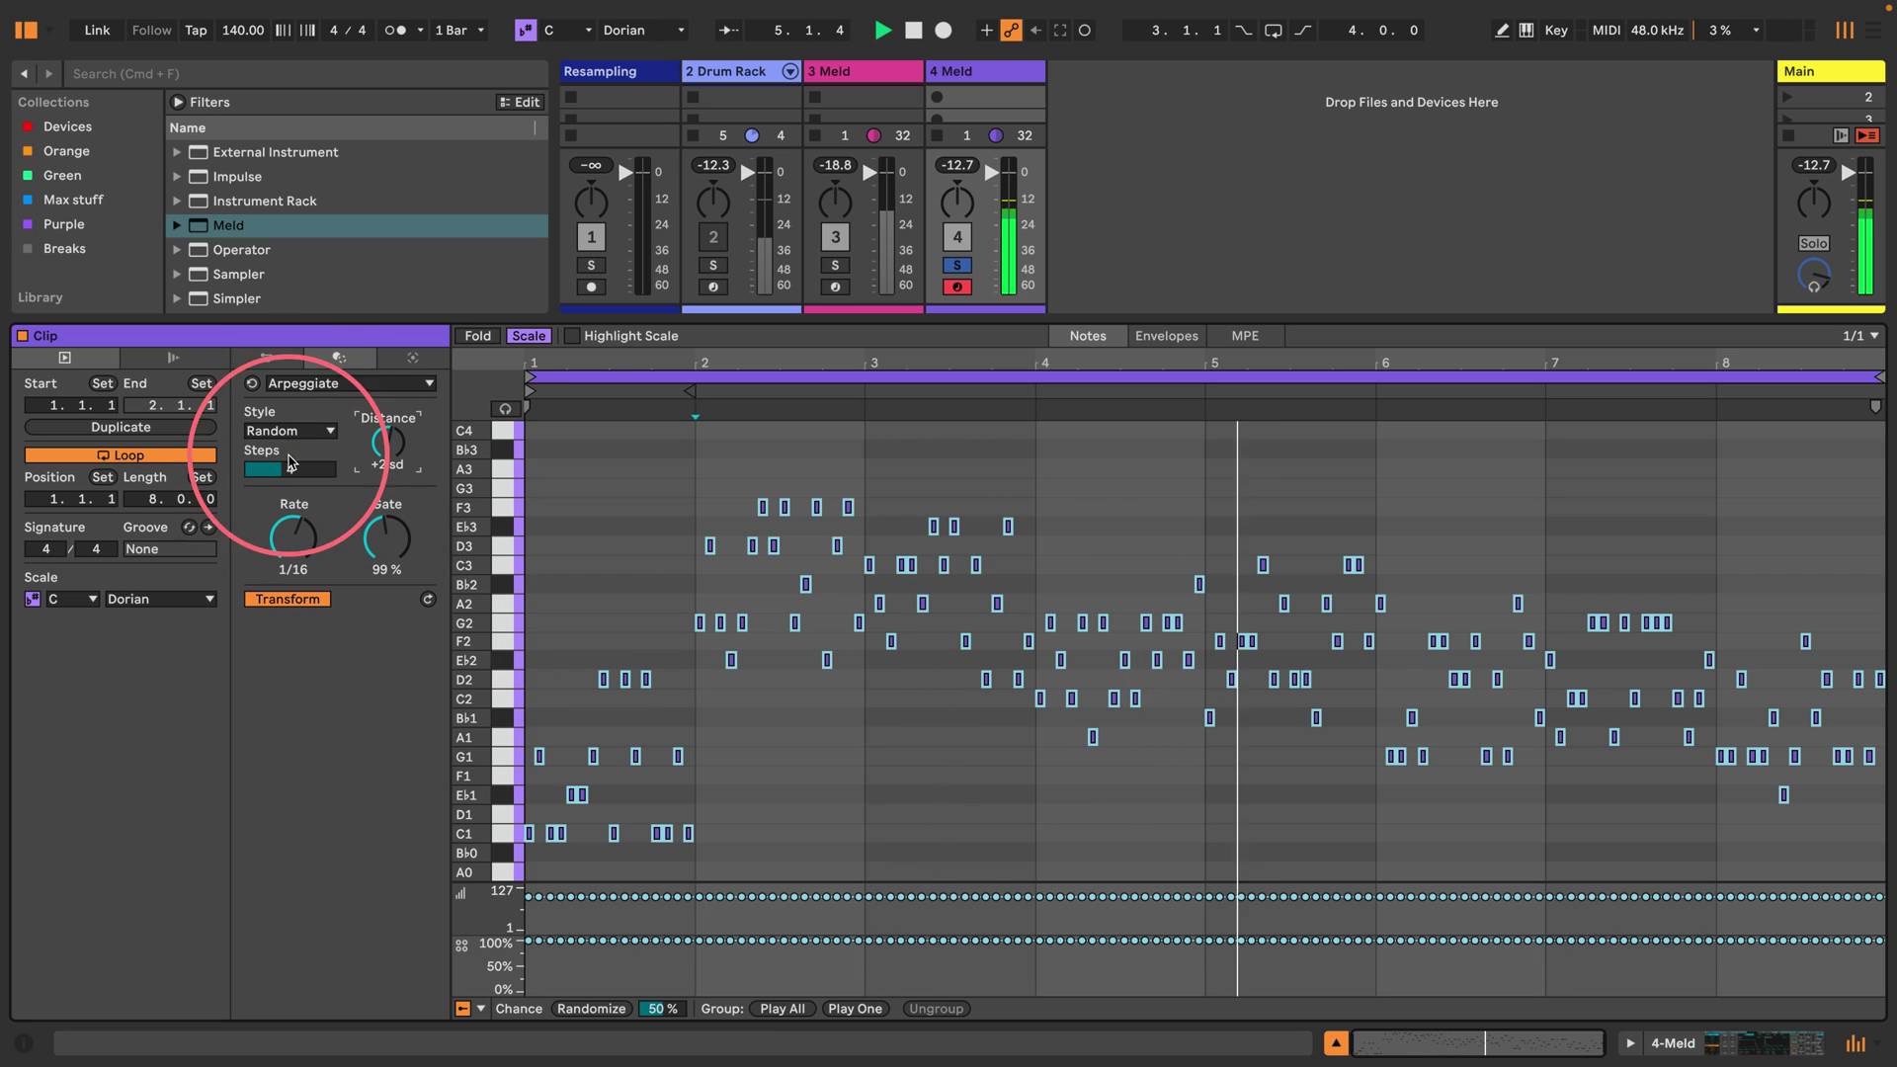
mouse_move(288, 479)
left_mouse_down()
mouse_move(284, 499)
mouse_move(306, 478)
left_mouse_up()
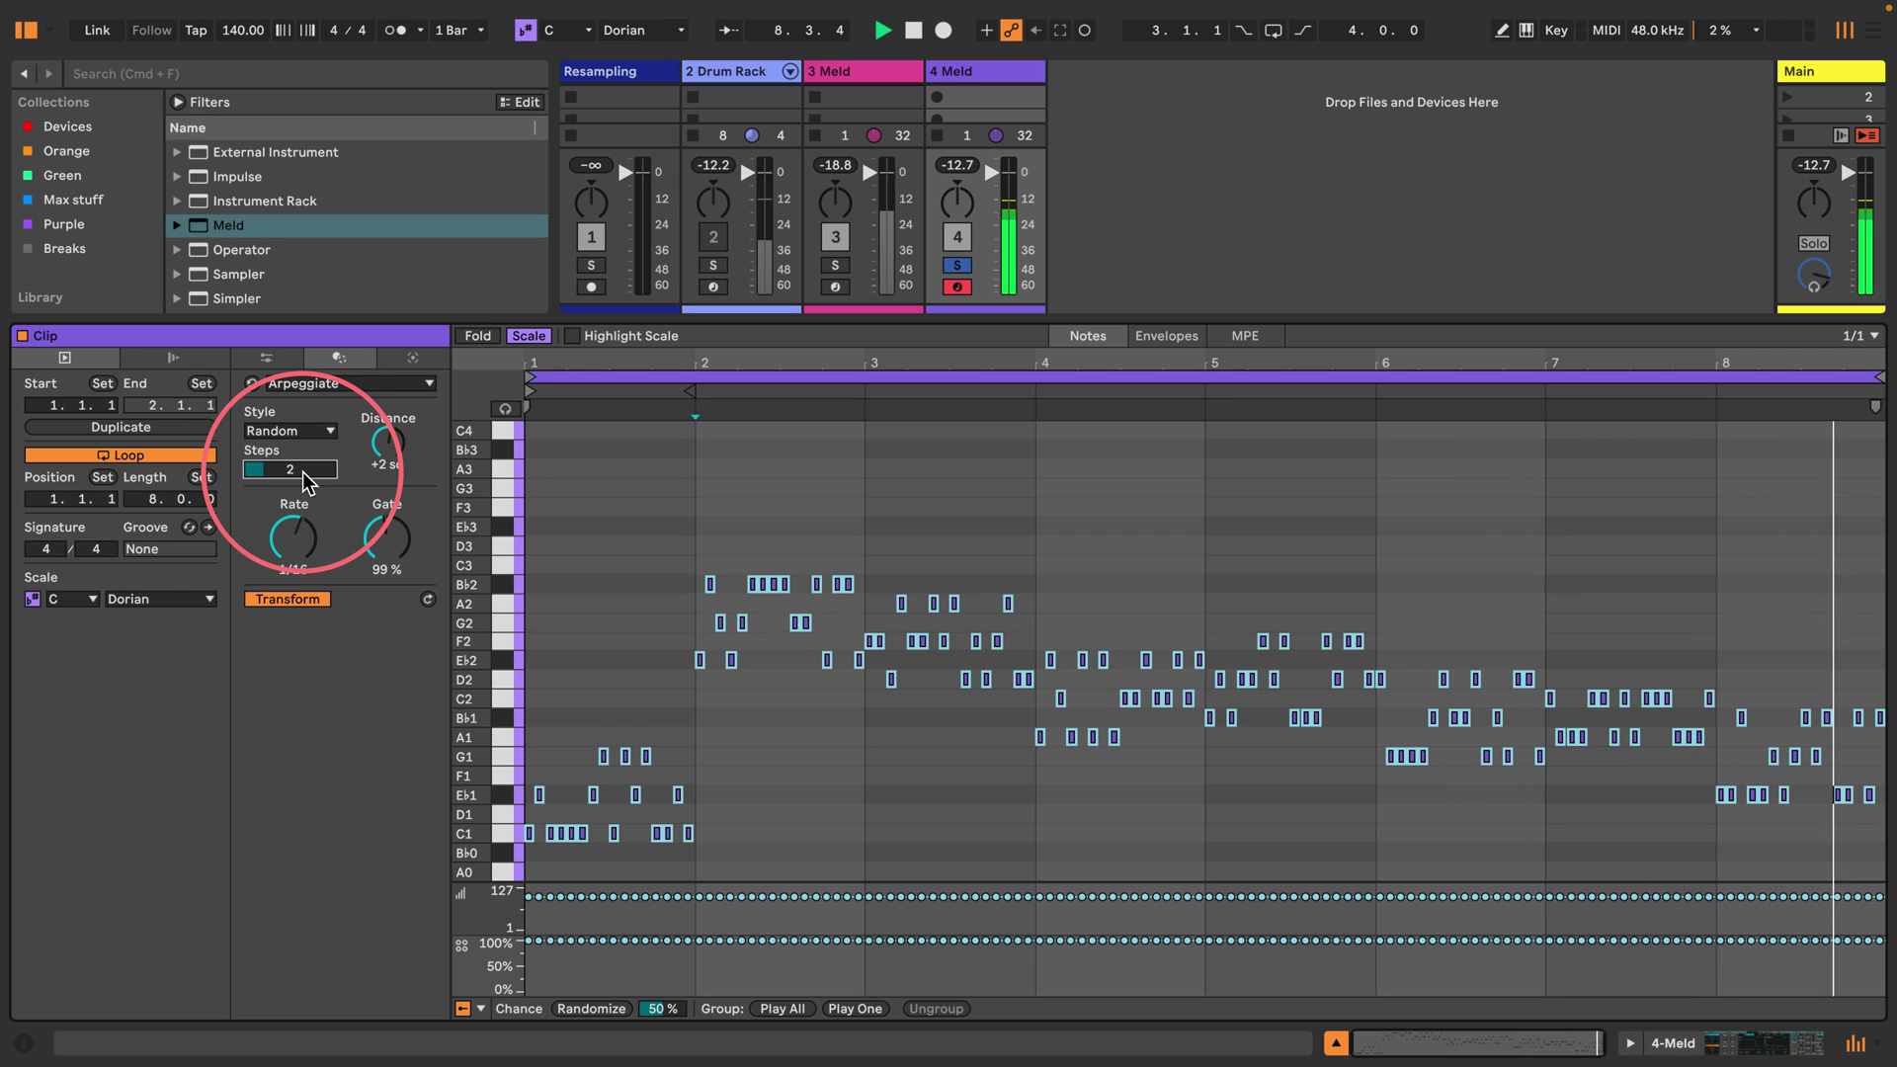
left_click_drag(306, 482, 305, 475)
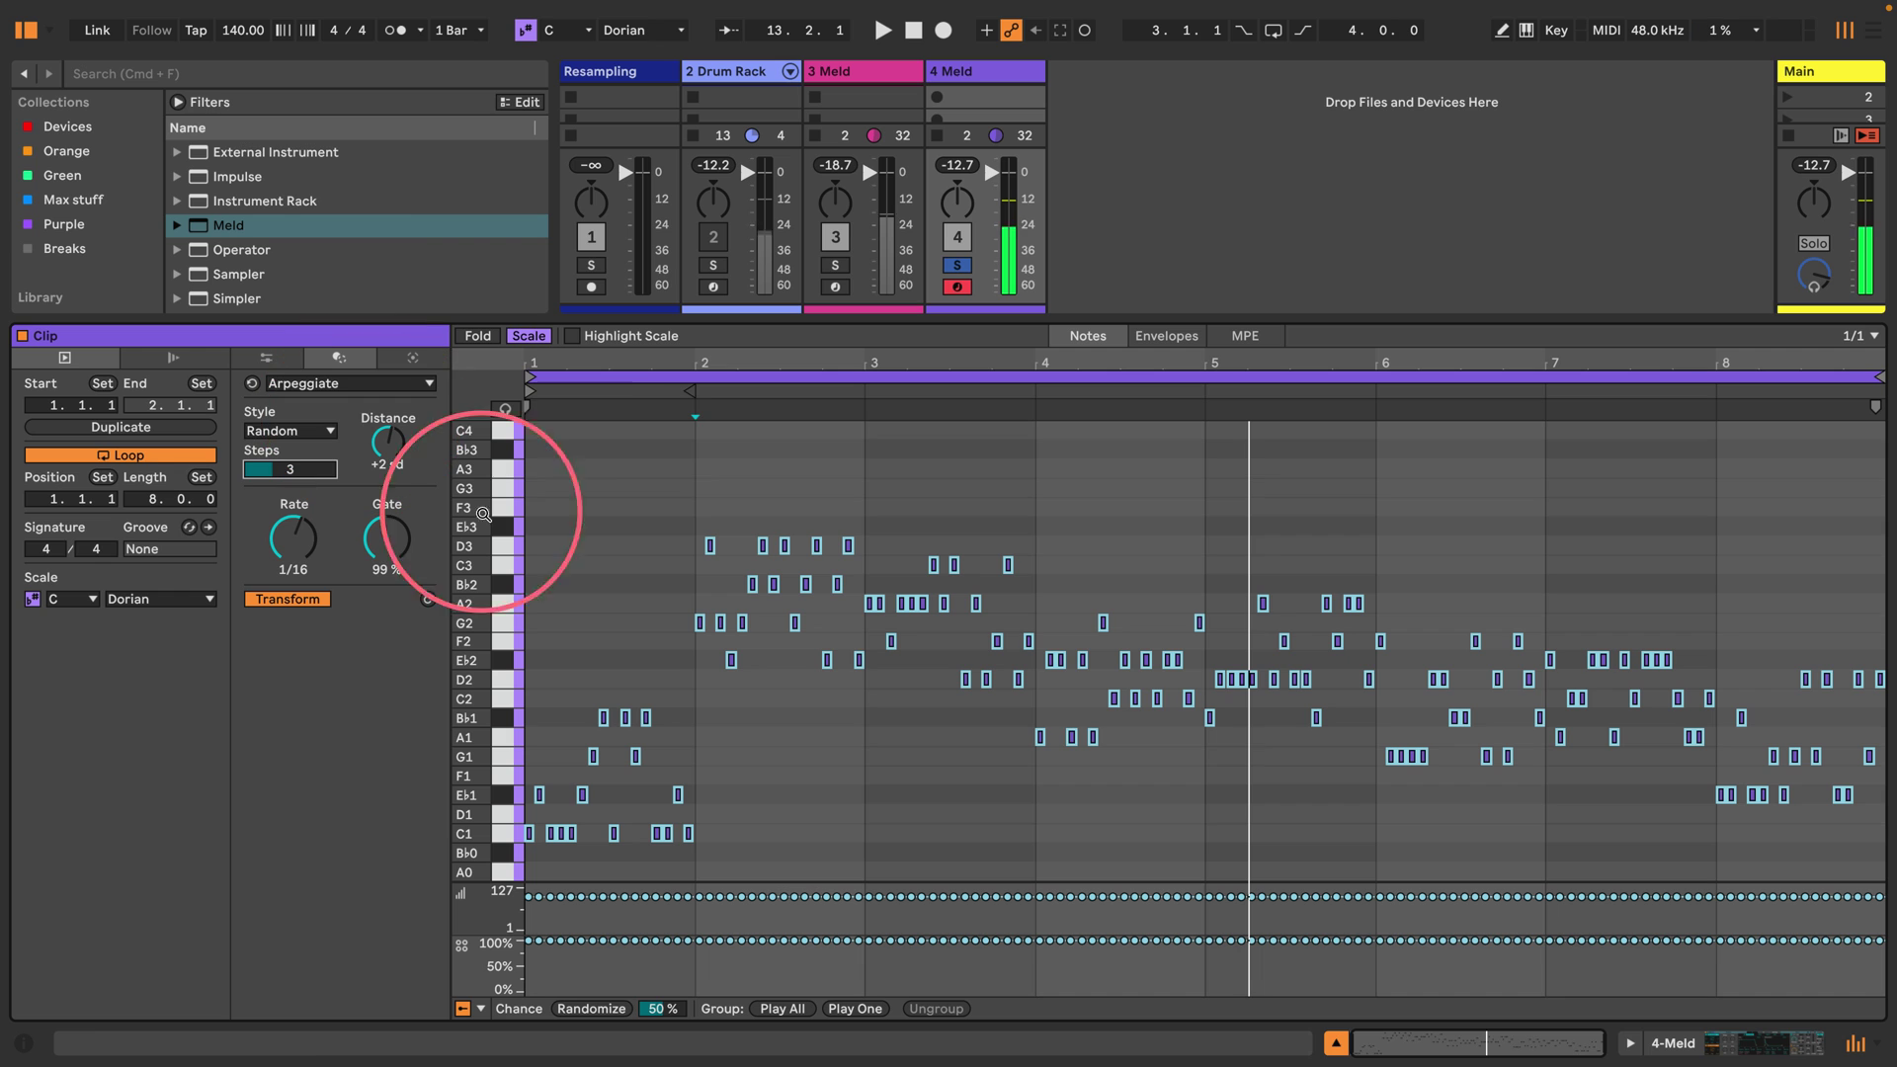
Switch the clip's transformation to Span and set its Variation to 14% while listening.
left_click(318, 383)
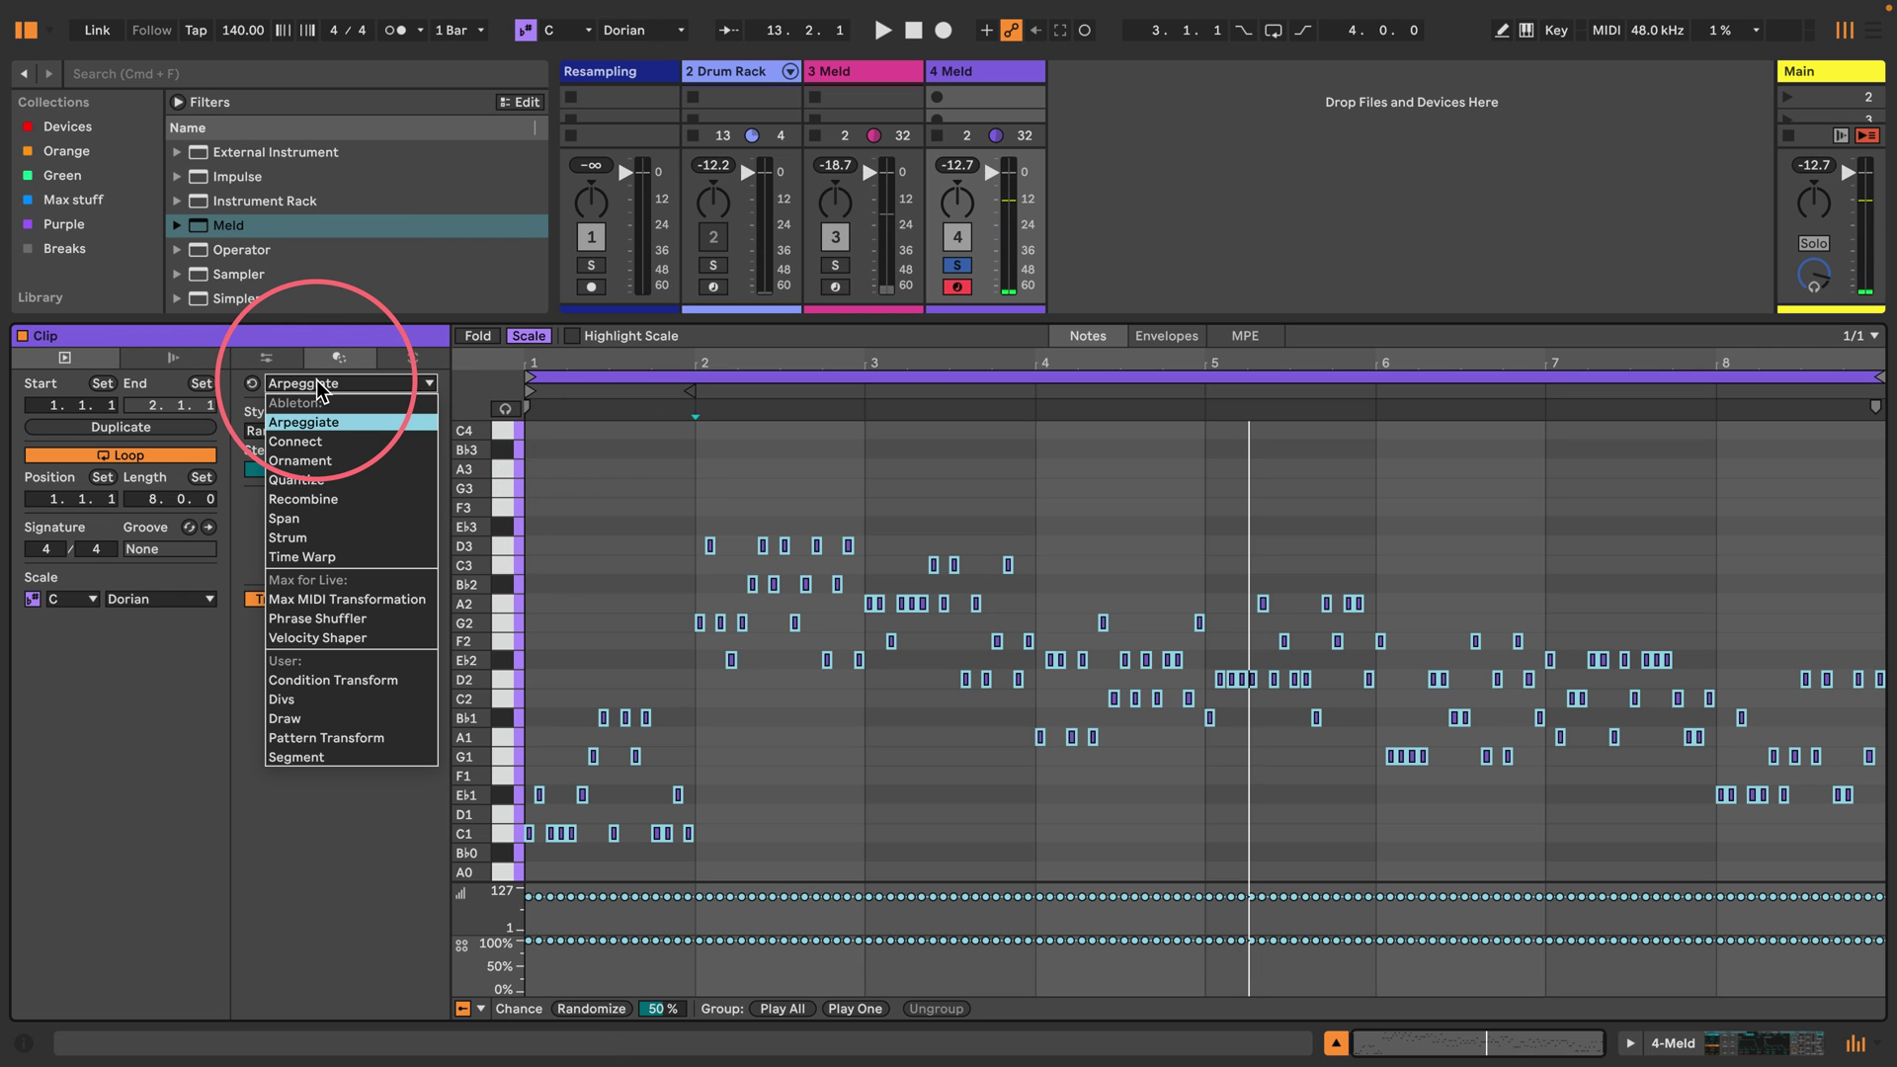
left_click(286, 519)
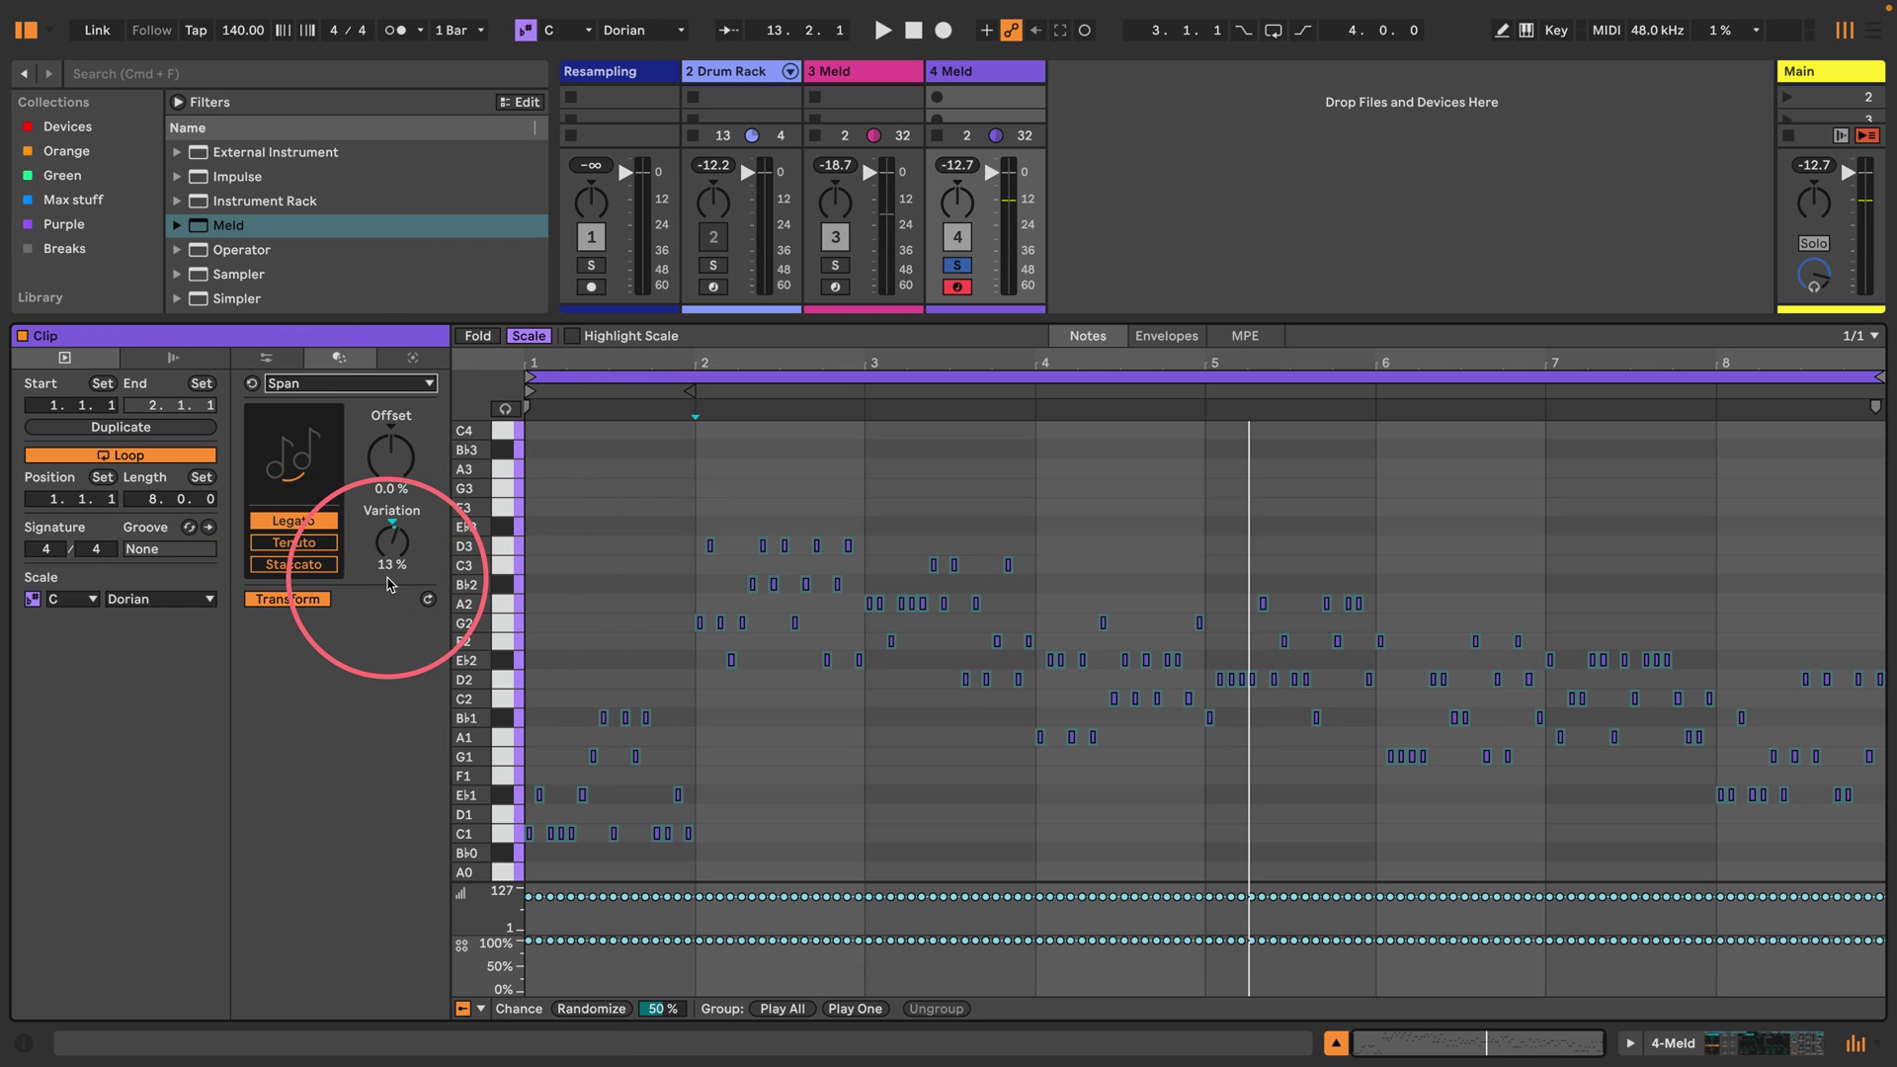
double_click(393, 529)
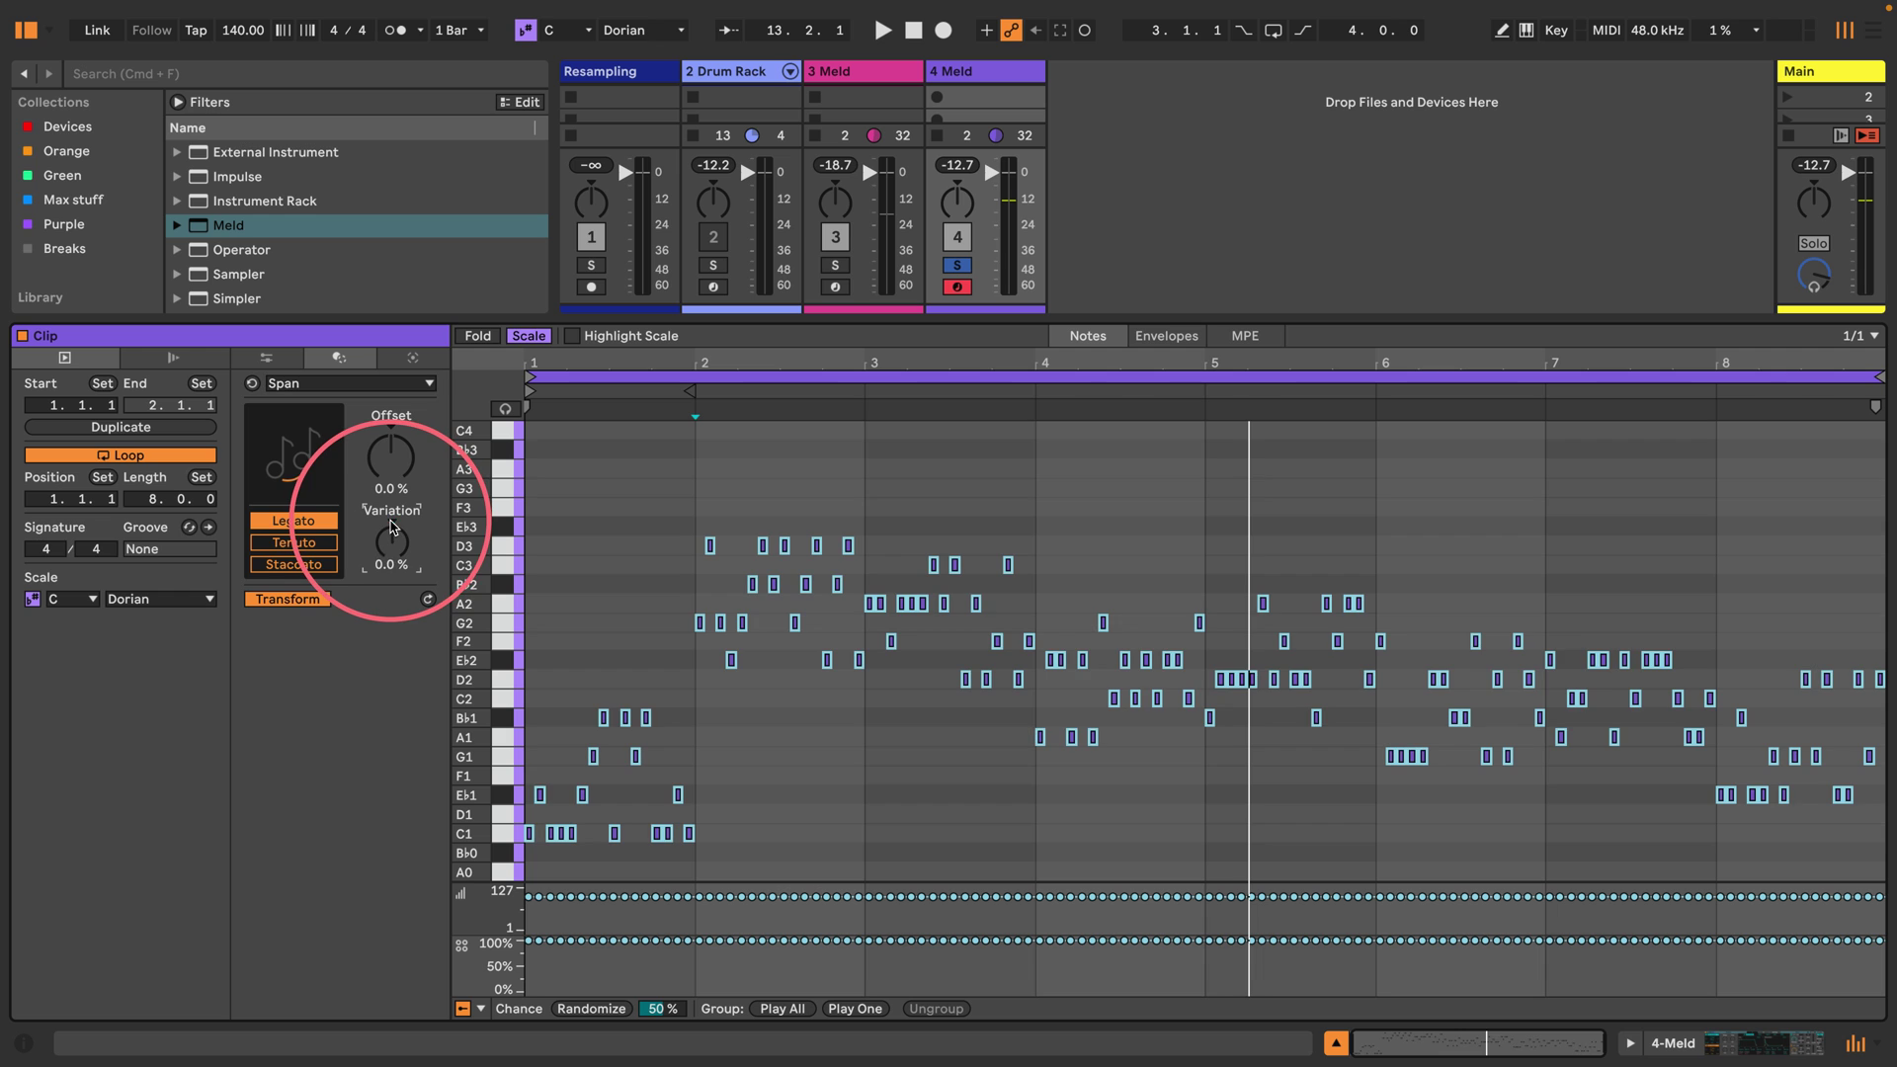
left_click_drag(393, 529, 393, 512)
key("space")
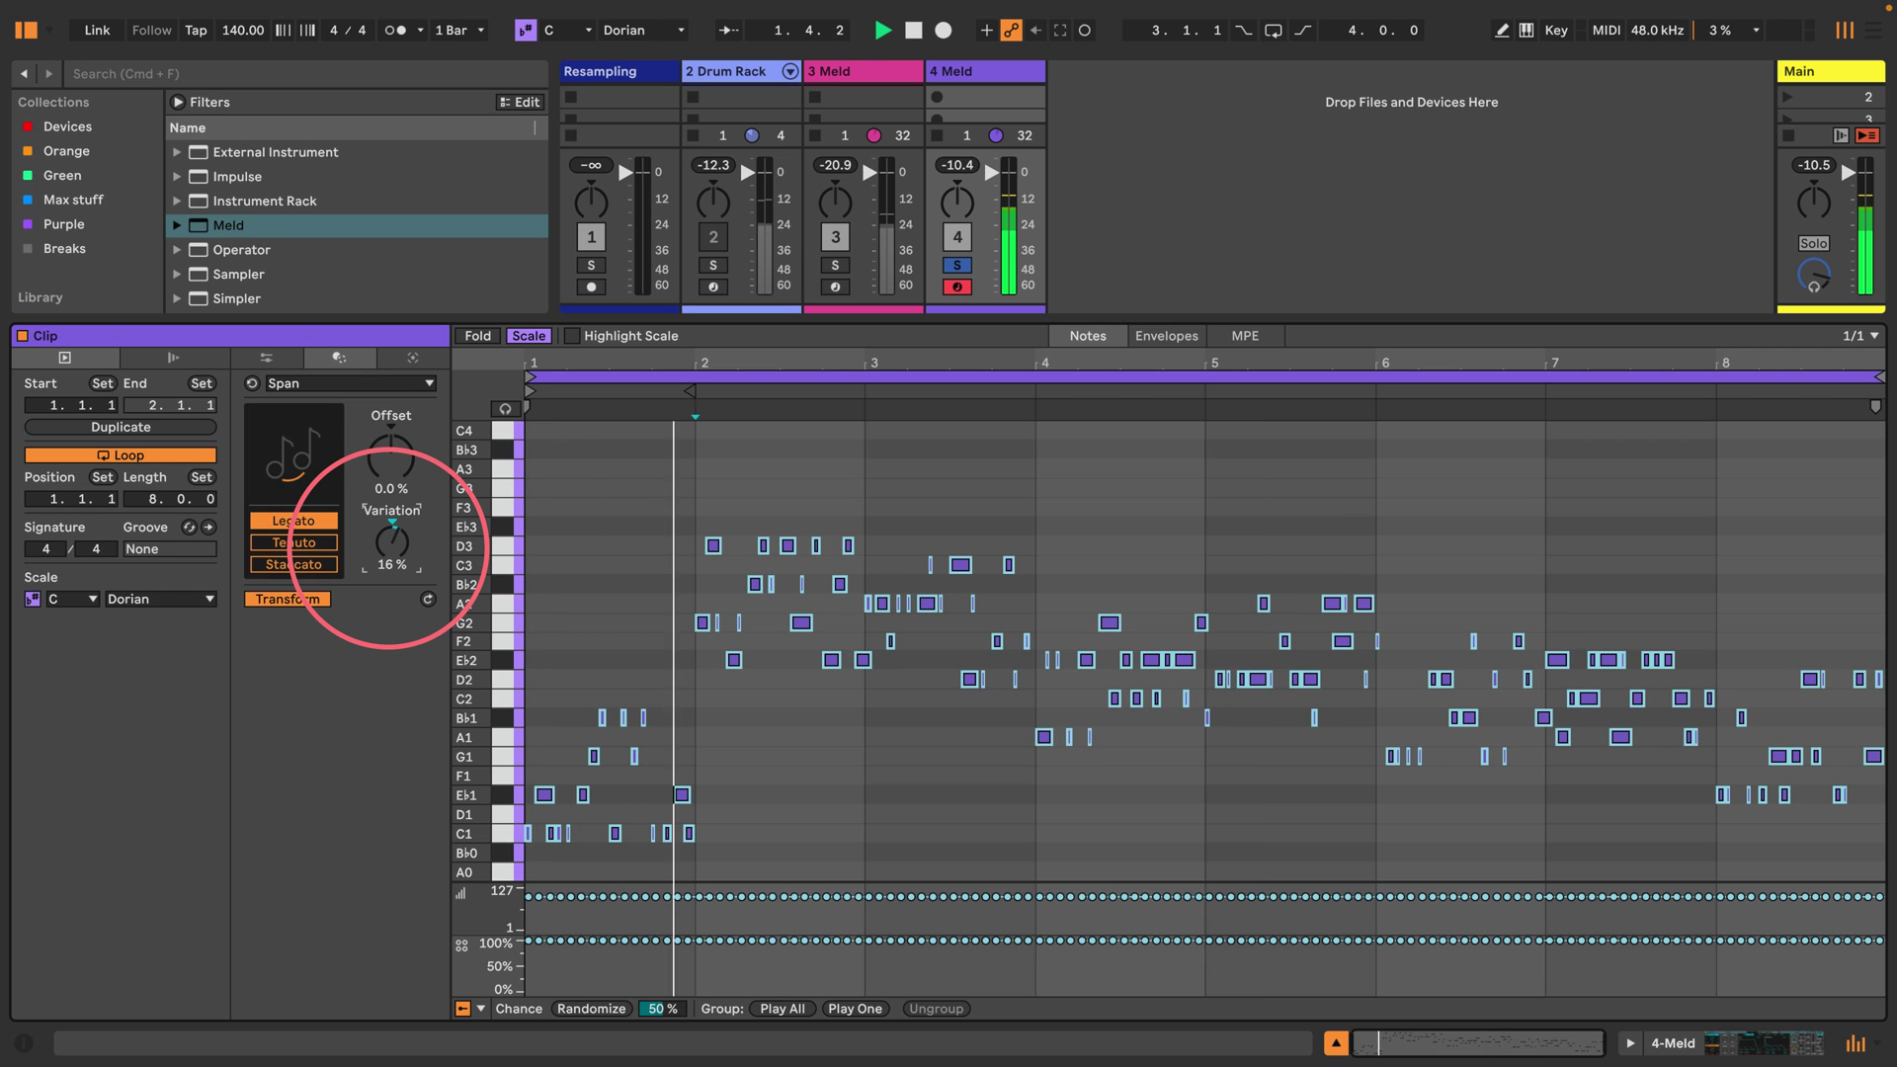
left_click_drag(393, 513, 393, 517)
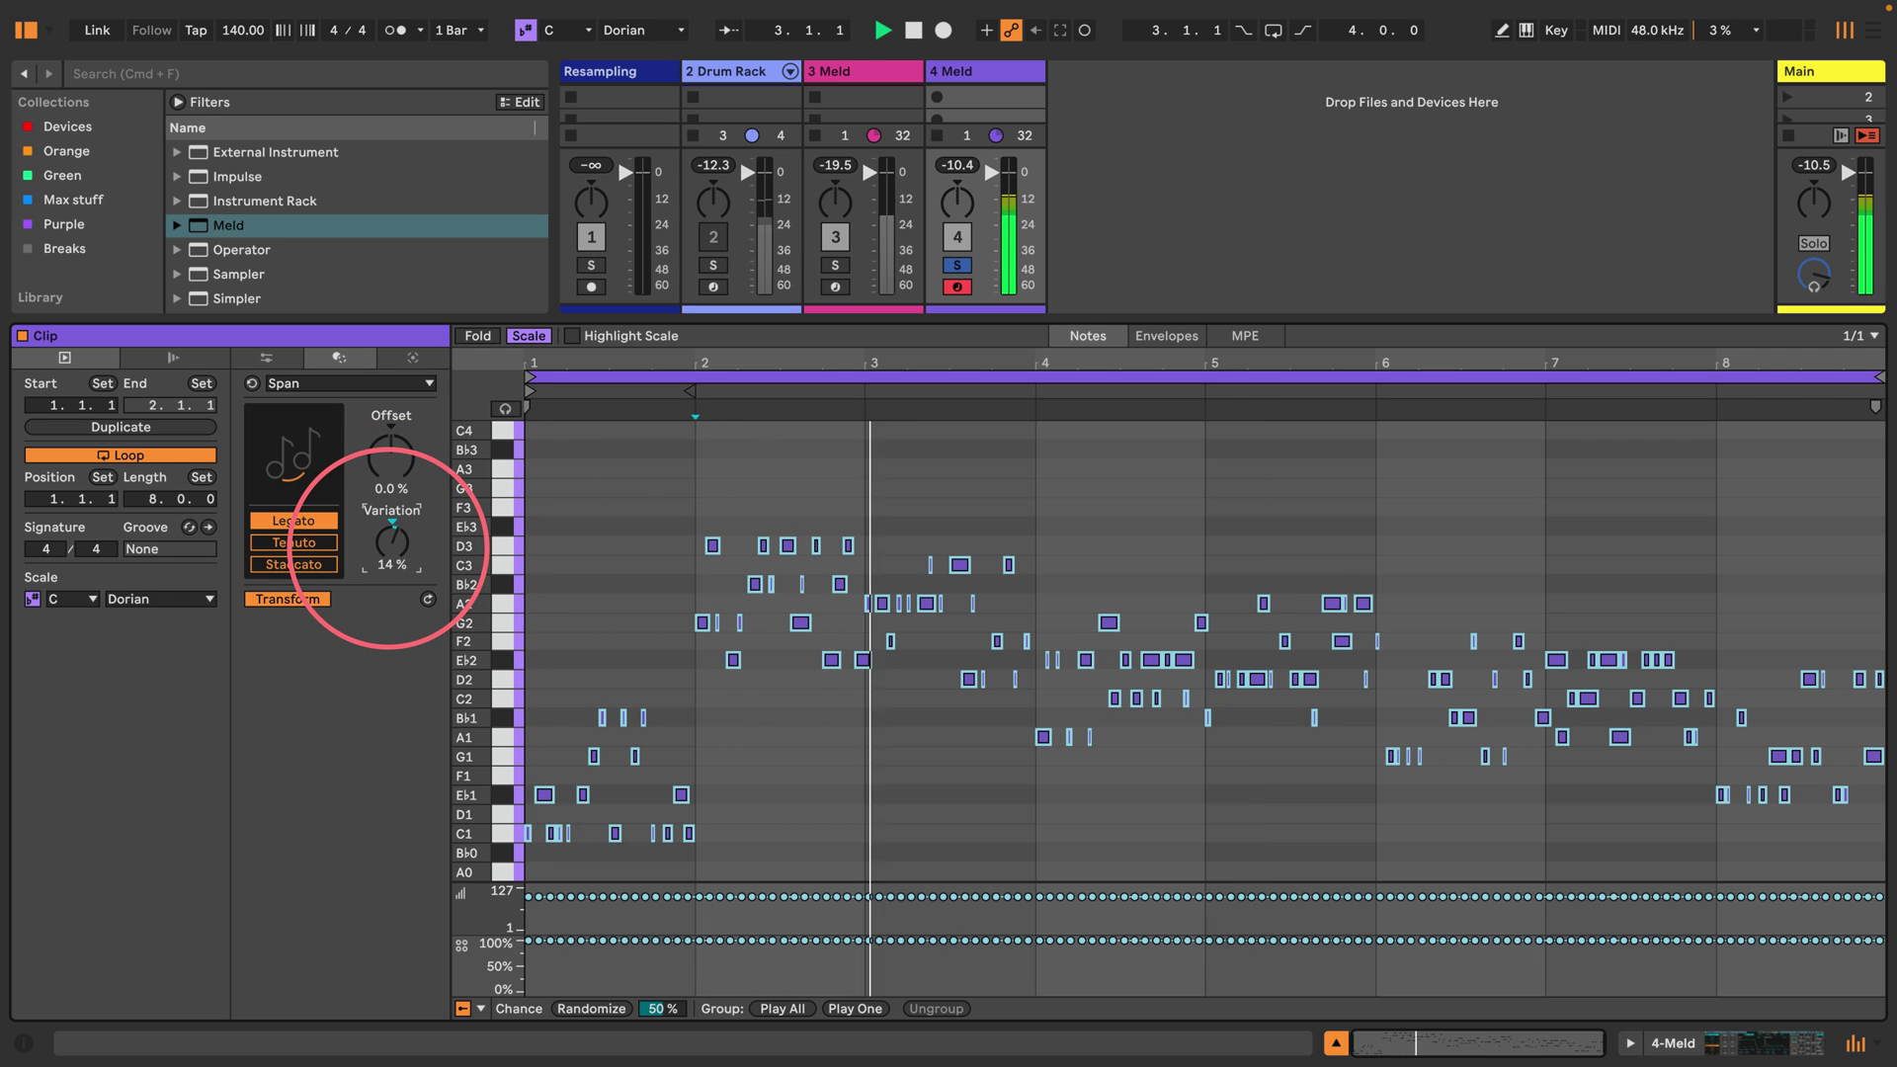
Make the arpeggio's Meld monophonic with Legato, set engine A's portamento glide to 100 ms and audition it.
left_click(1671, 1045)
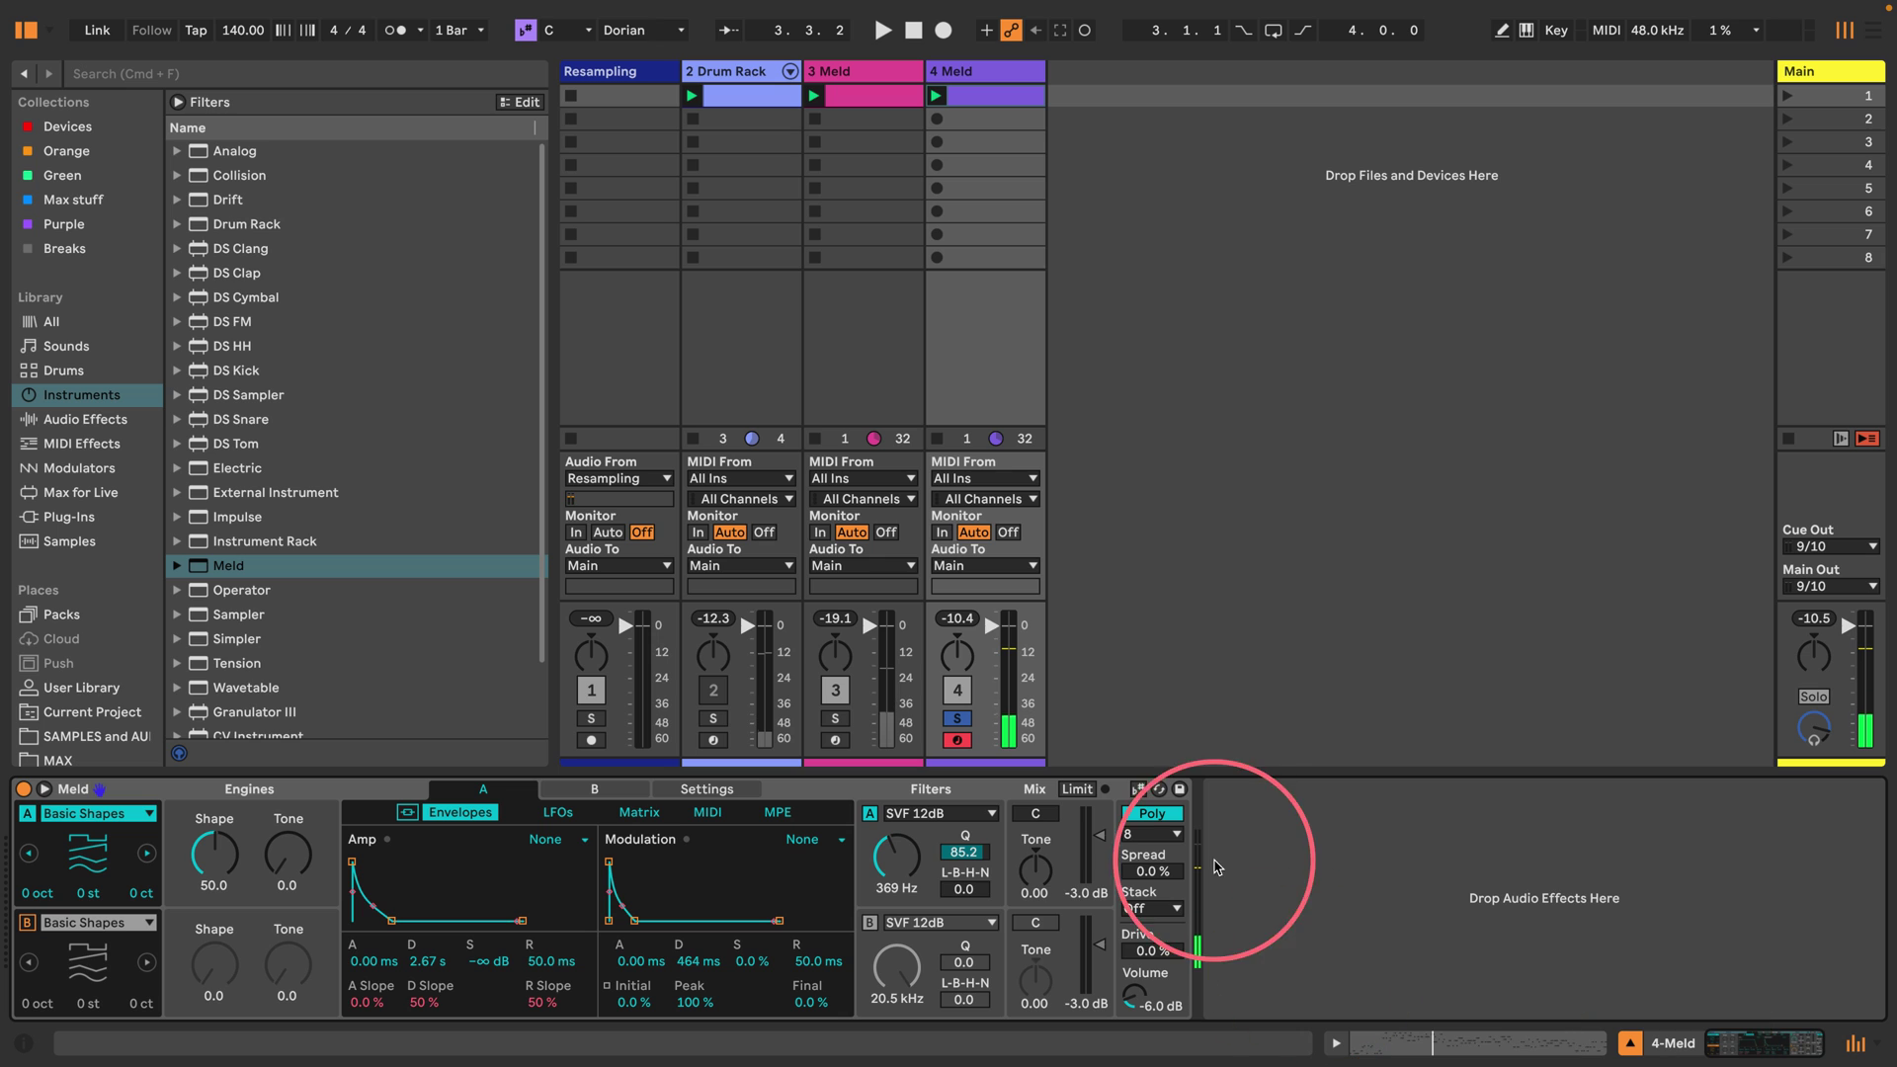
left_click(1148, 813)
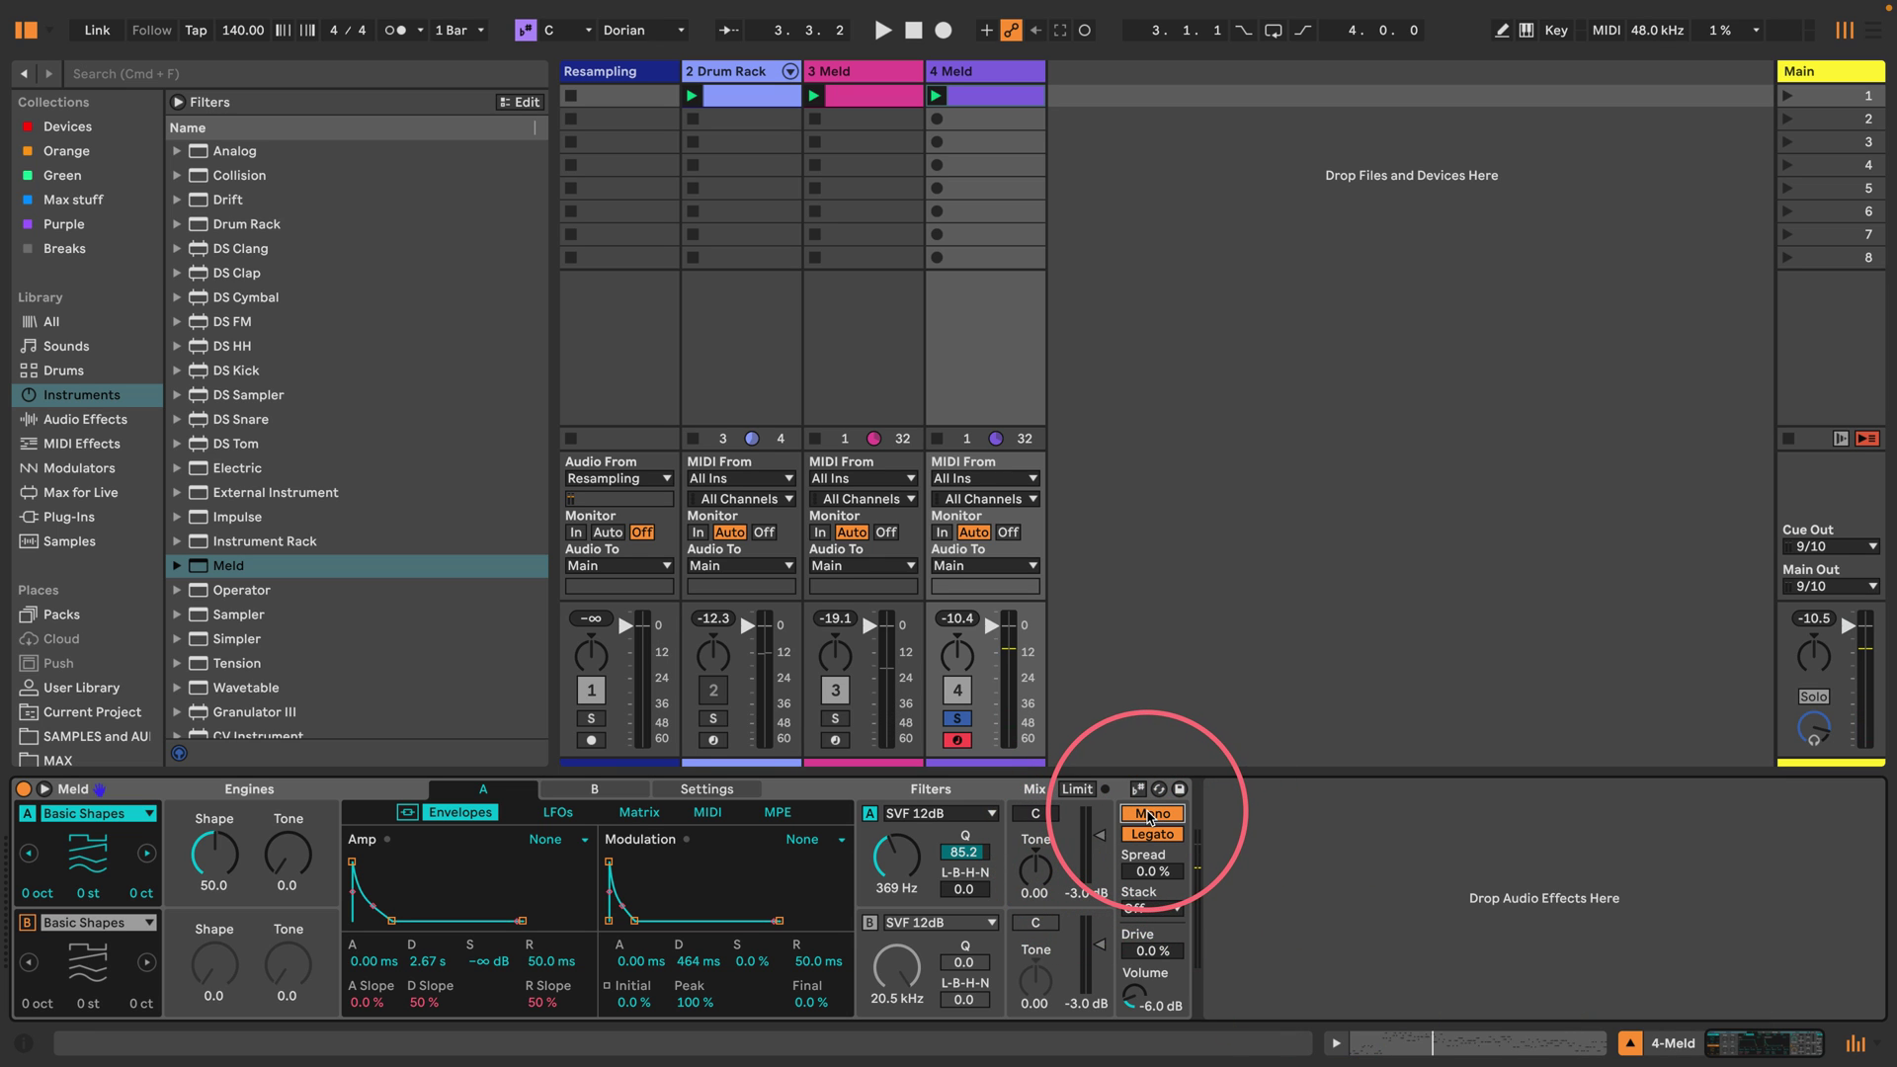
left_click(726, 789)
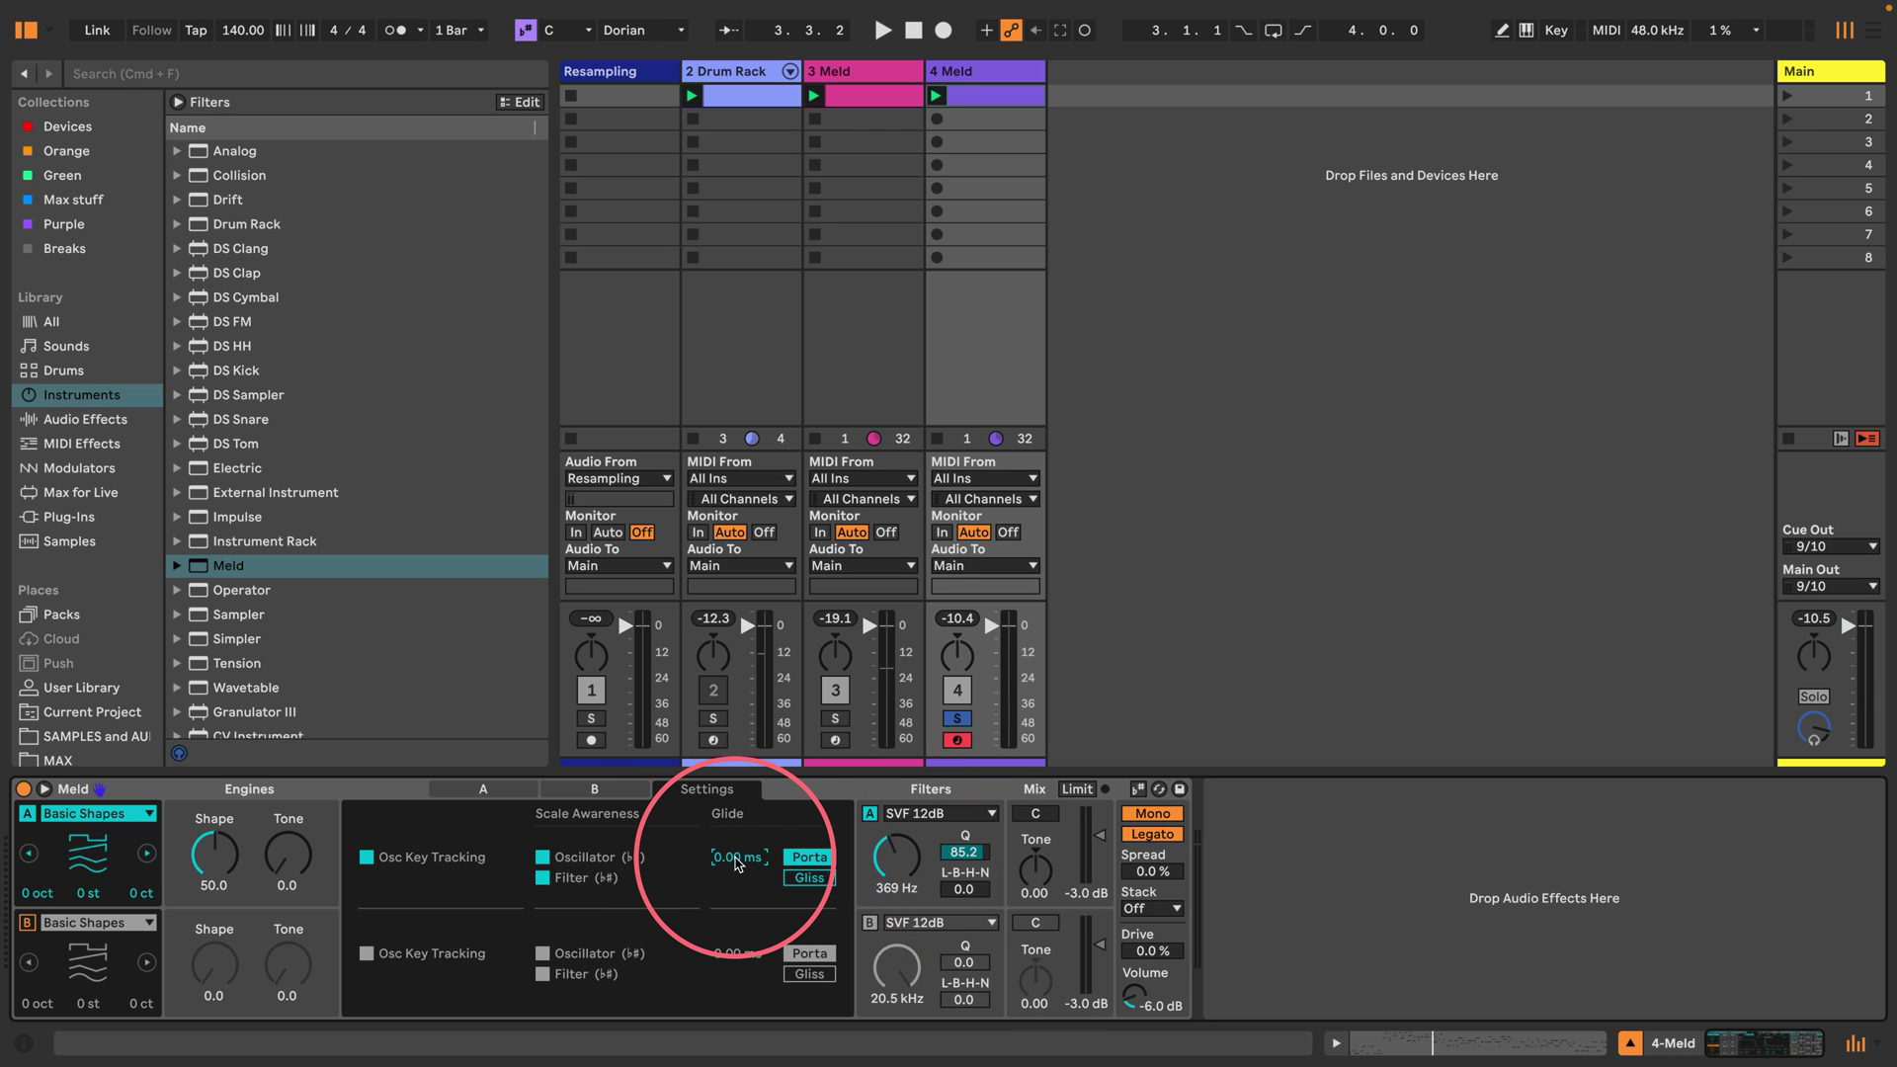
type("100")
key("Return")
key("space")
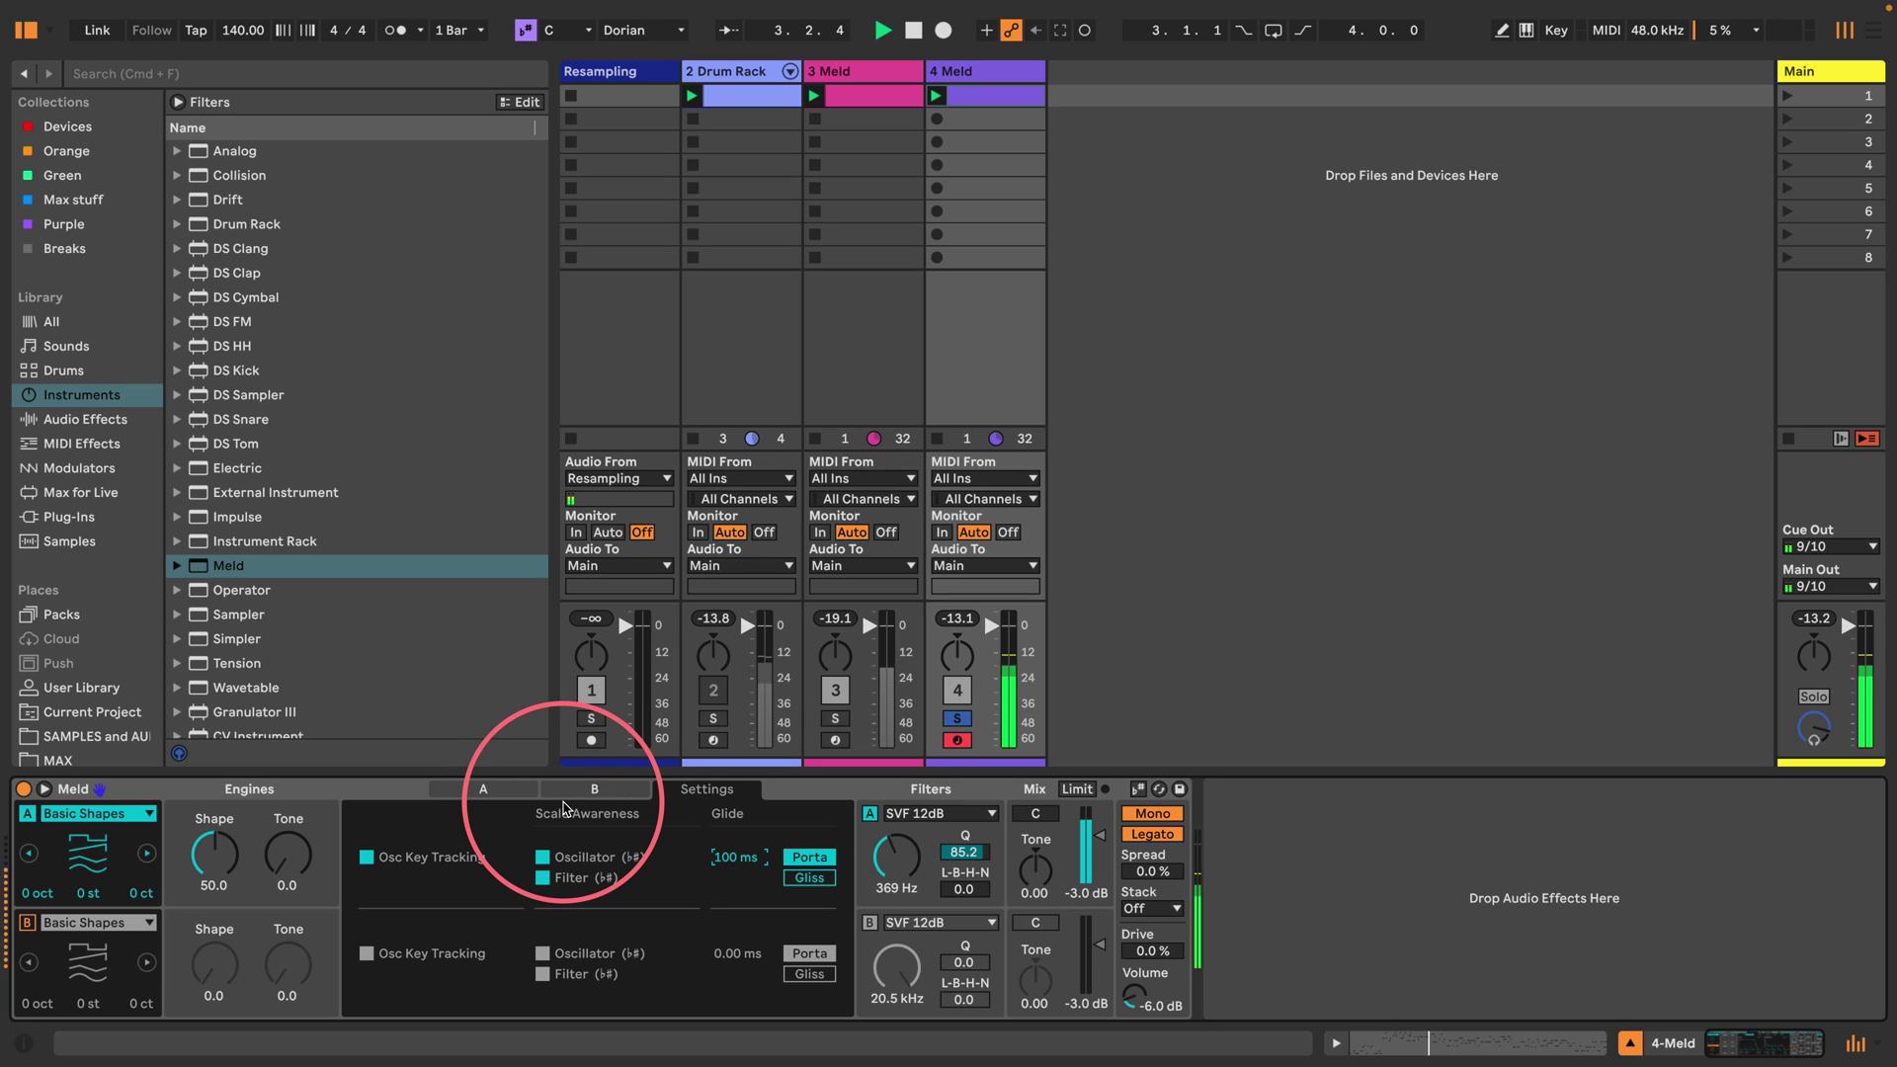
Set engine A's amp envelope to 3.43 s decay and 8.54 s release, and its modulation envelope decay to 19.5 s.
left_click(443, 788)
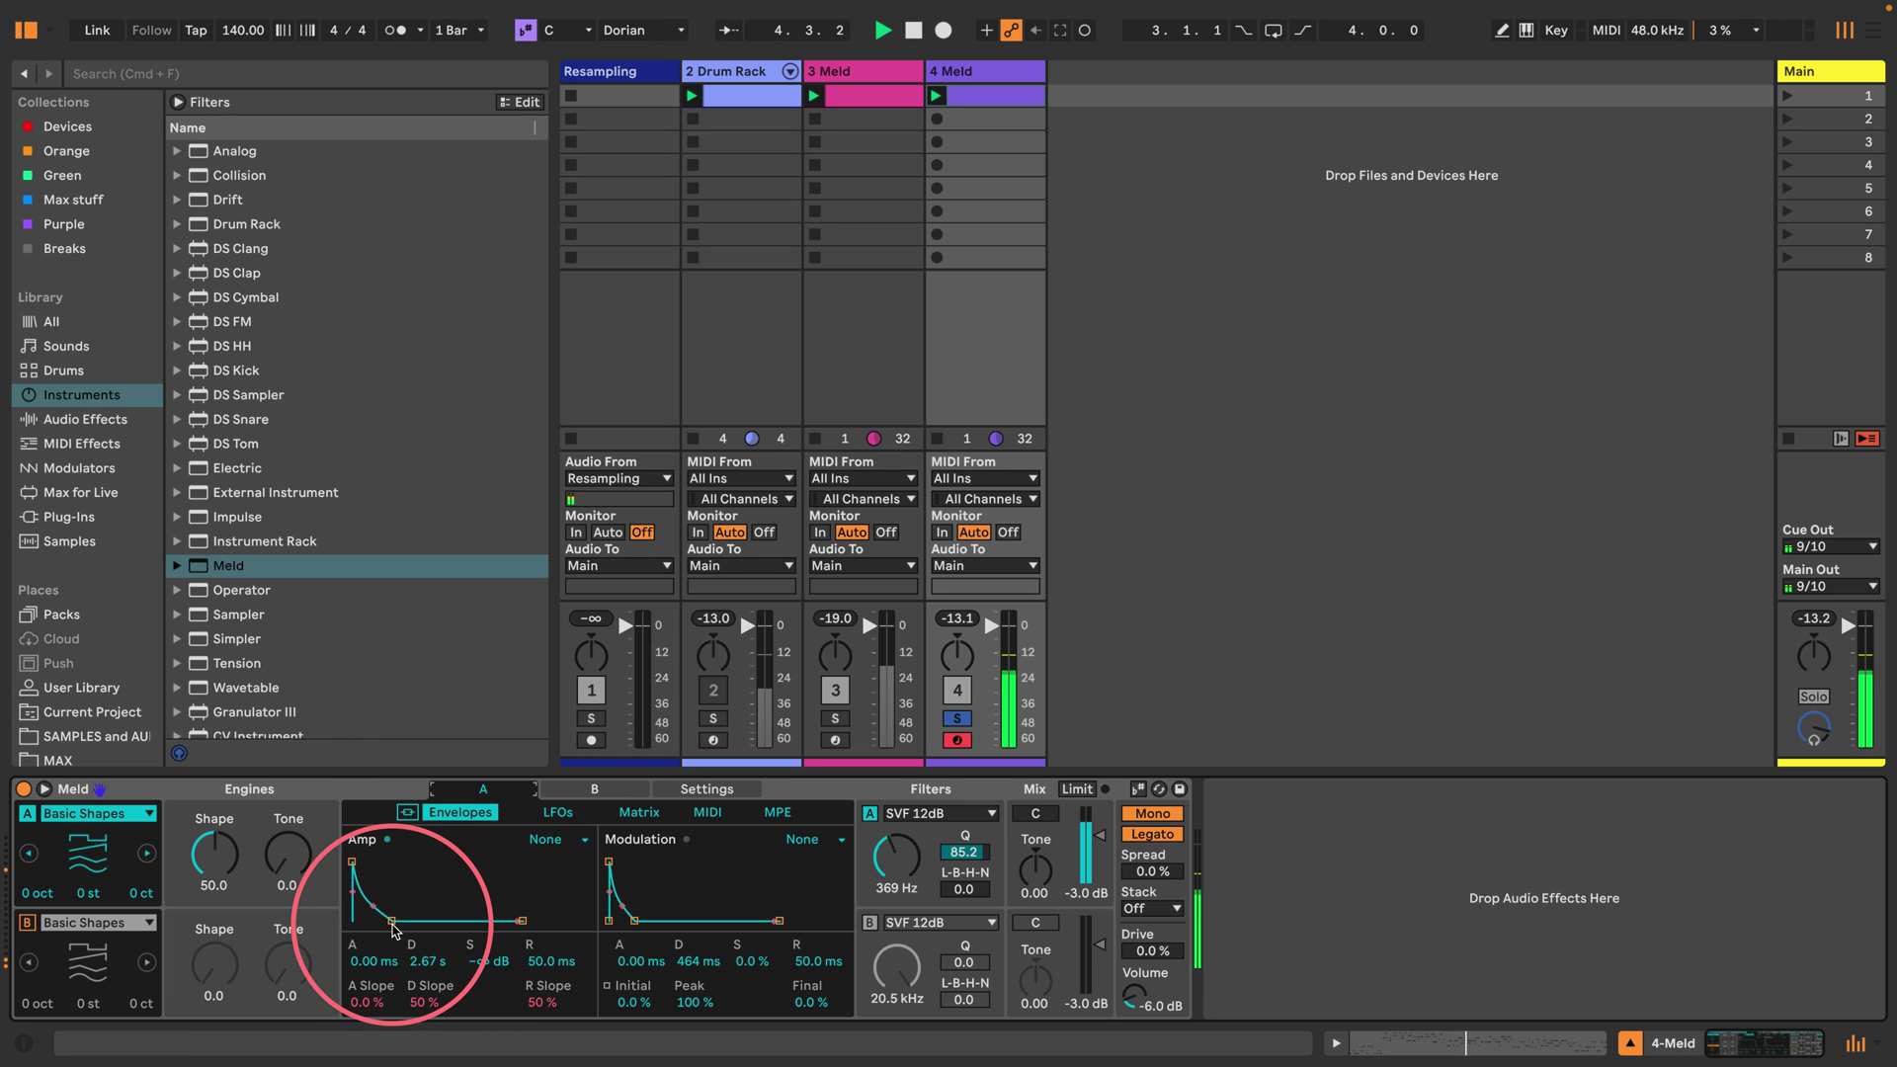
left_click_drag(375, 911, 395, 920)
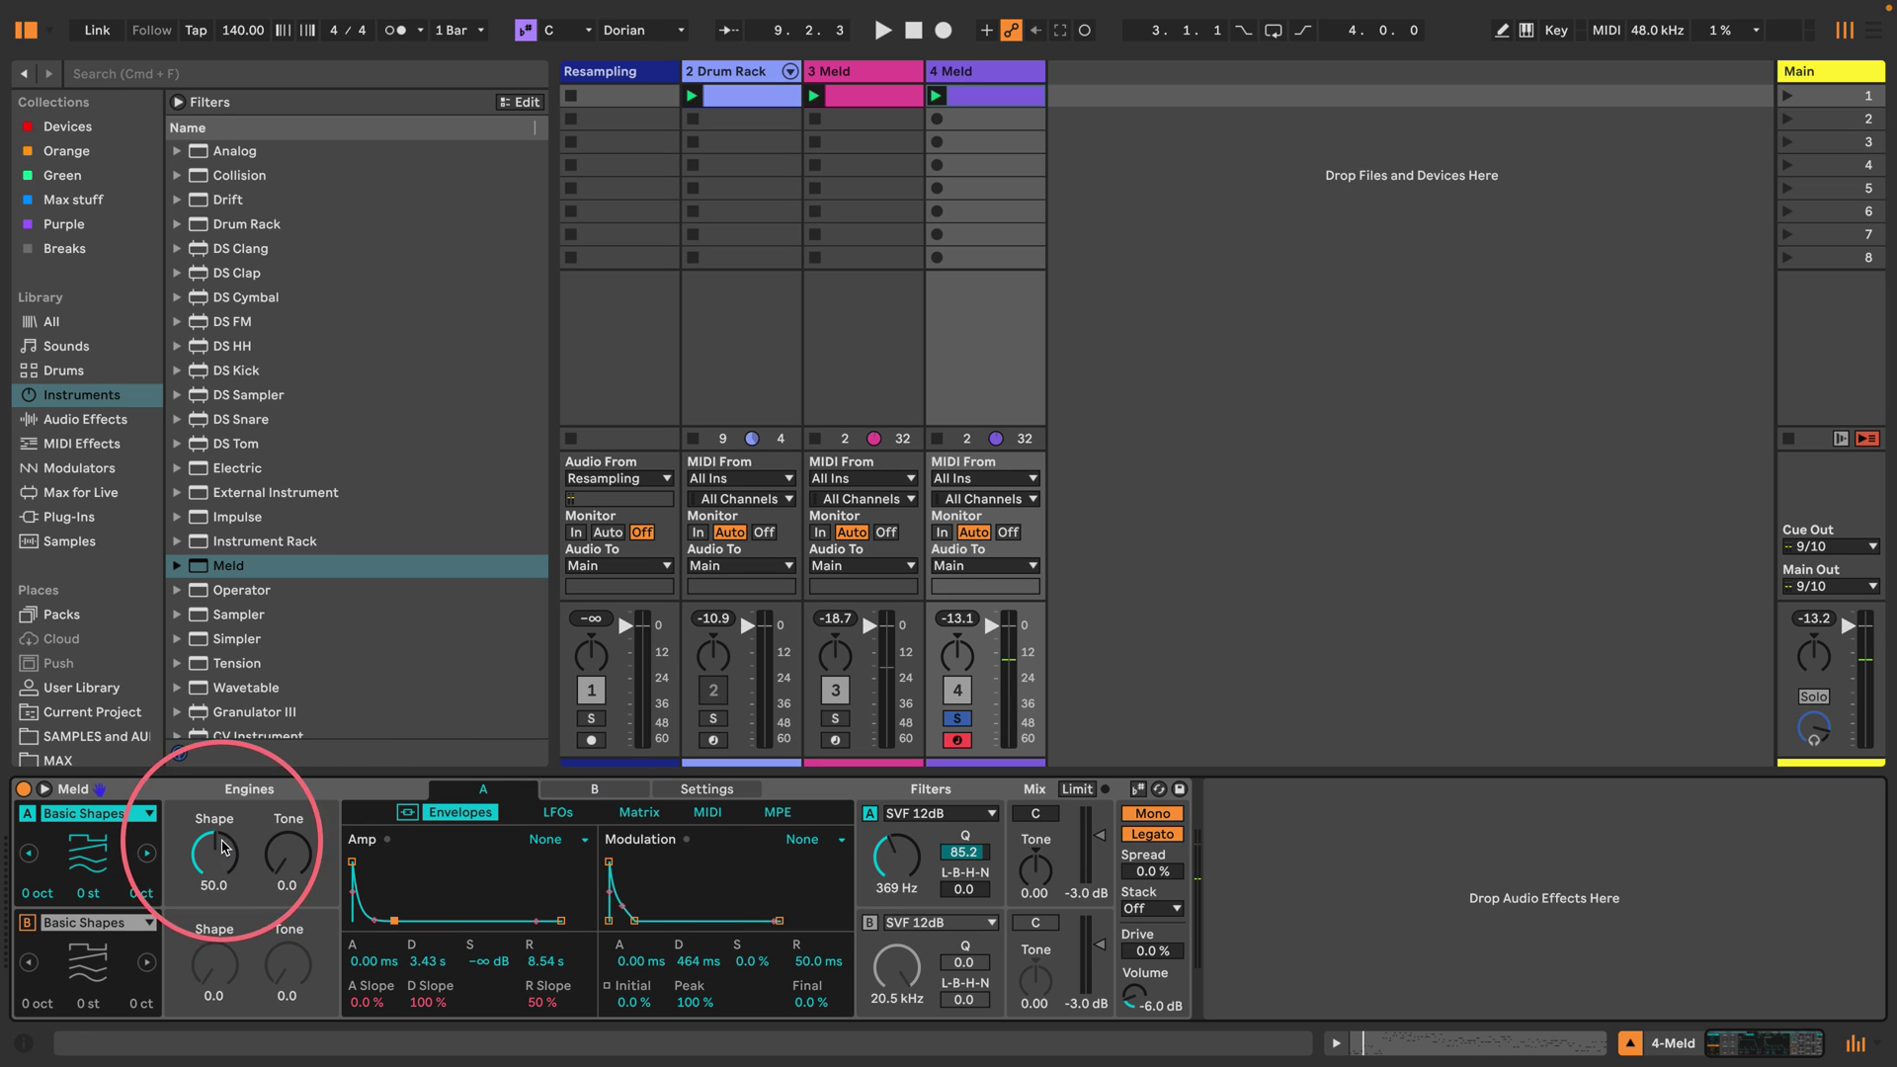
left_click(45, 790)
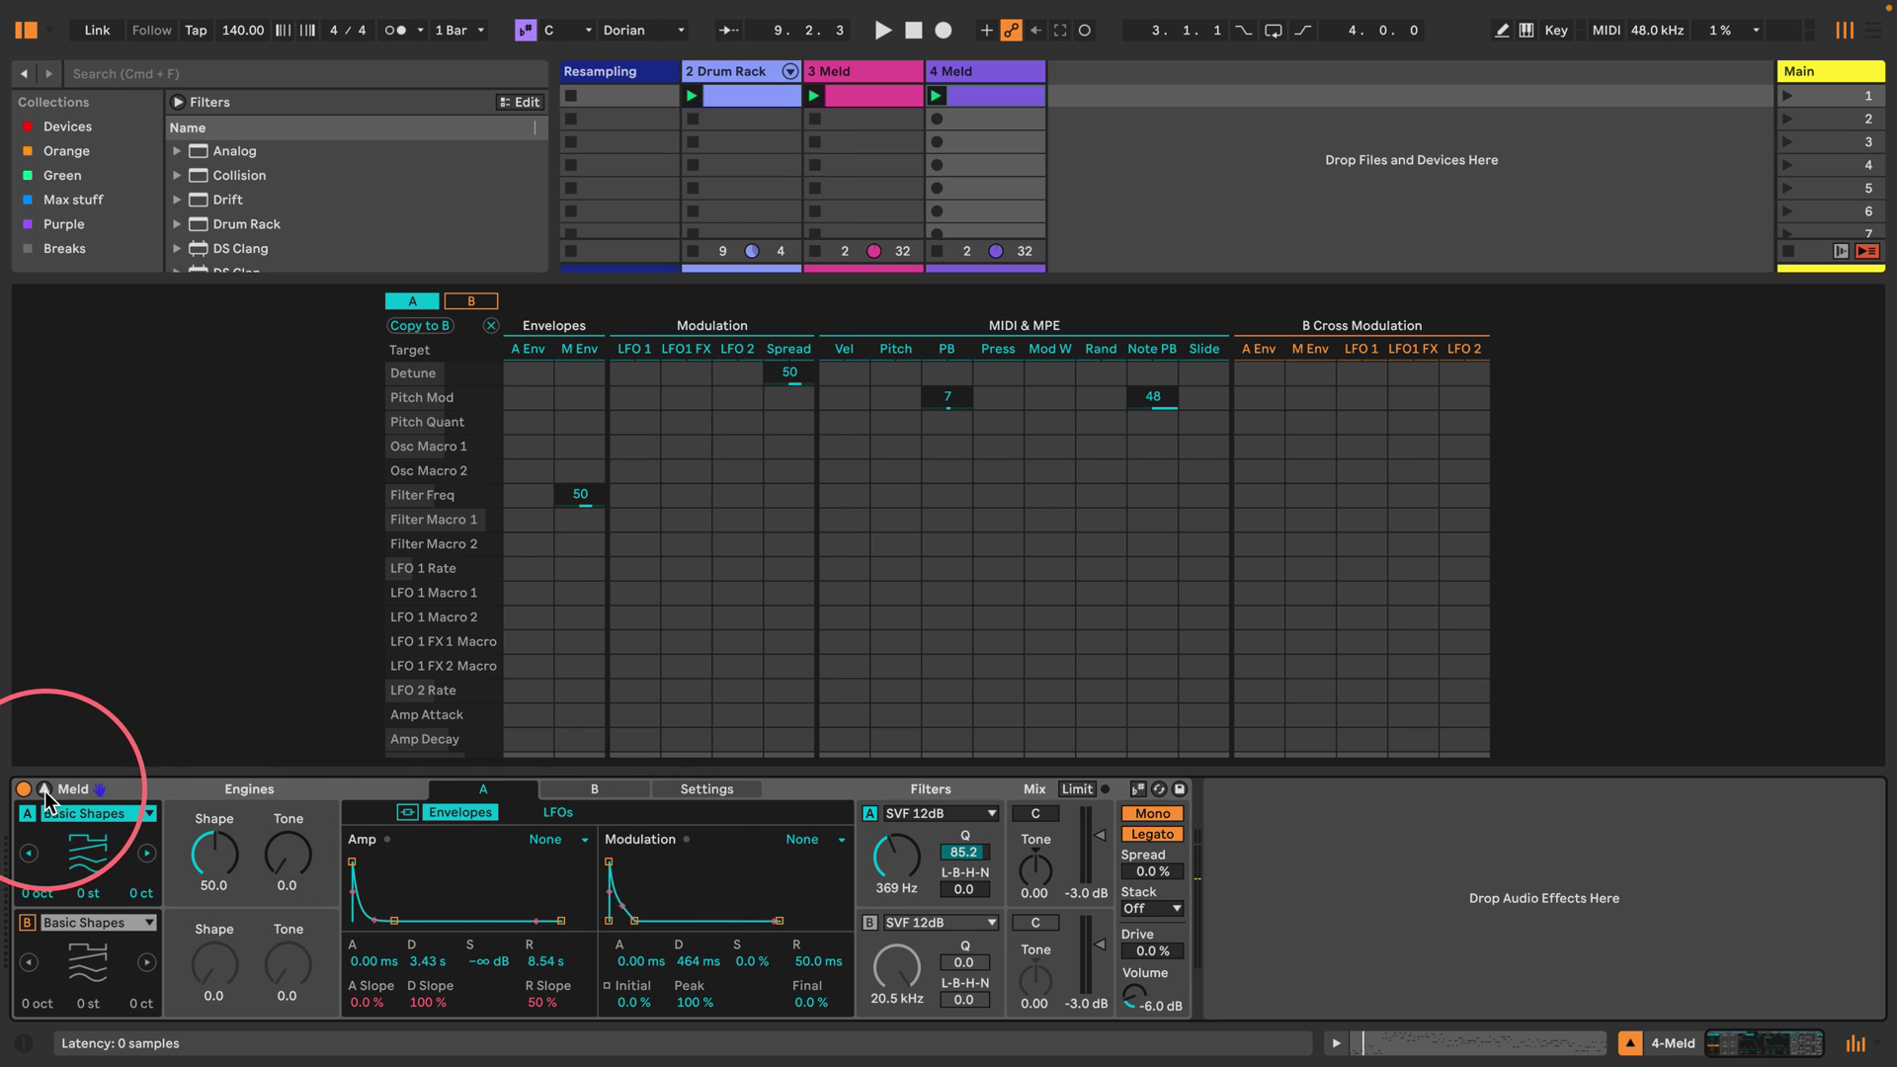
mouse_move(634, 920)
left_mouse_down()
mouse_move(662, 877)
mouse_move(640, 881)
mouse_move(654, 925)
mouse_move(637, 922)
left_mouse_up()
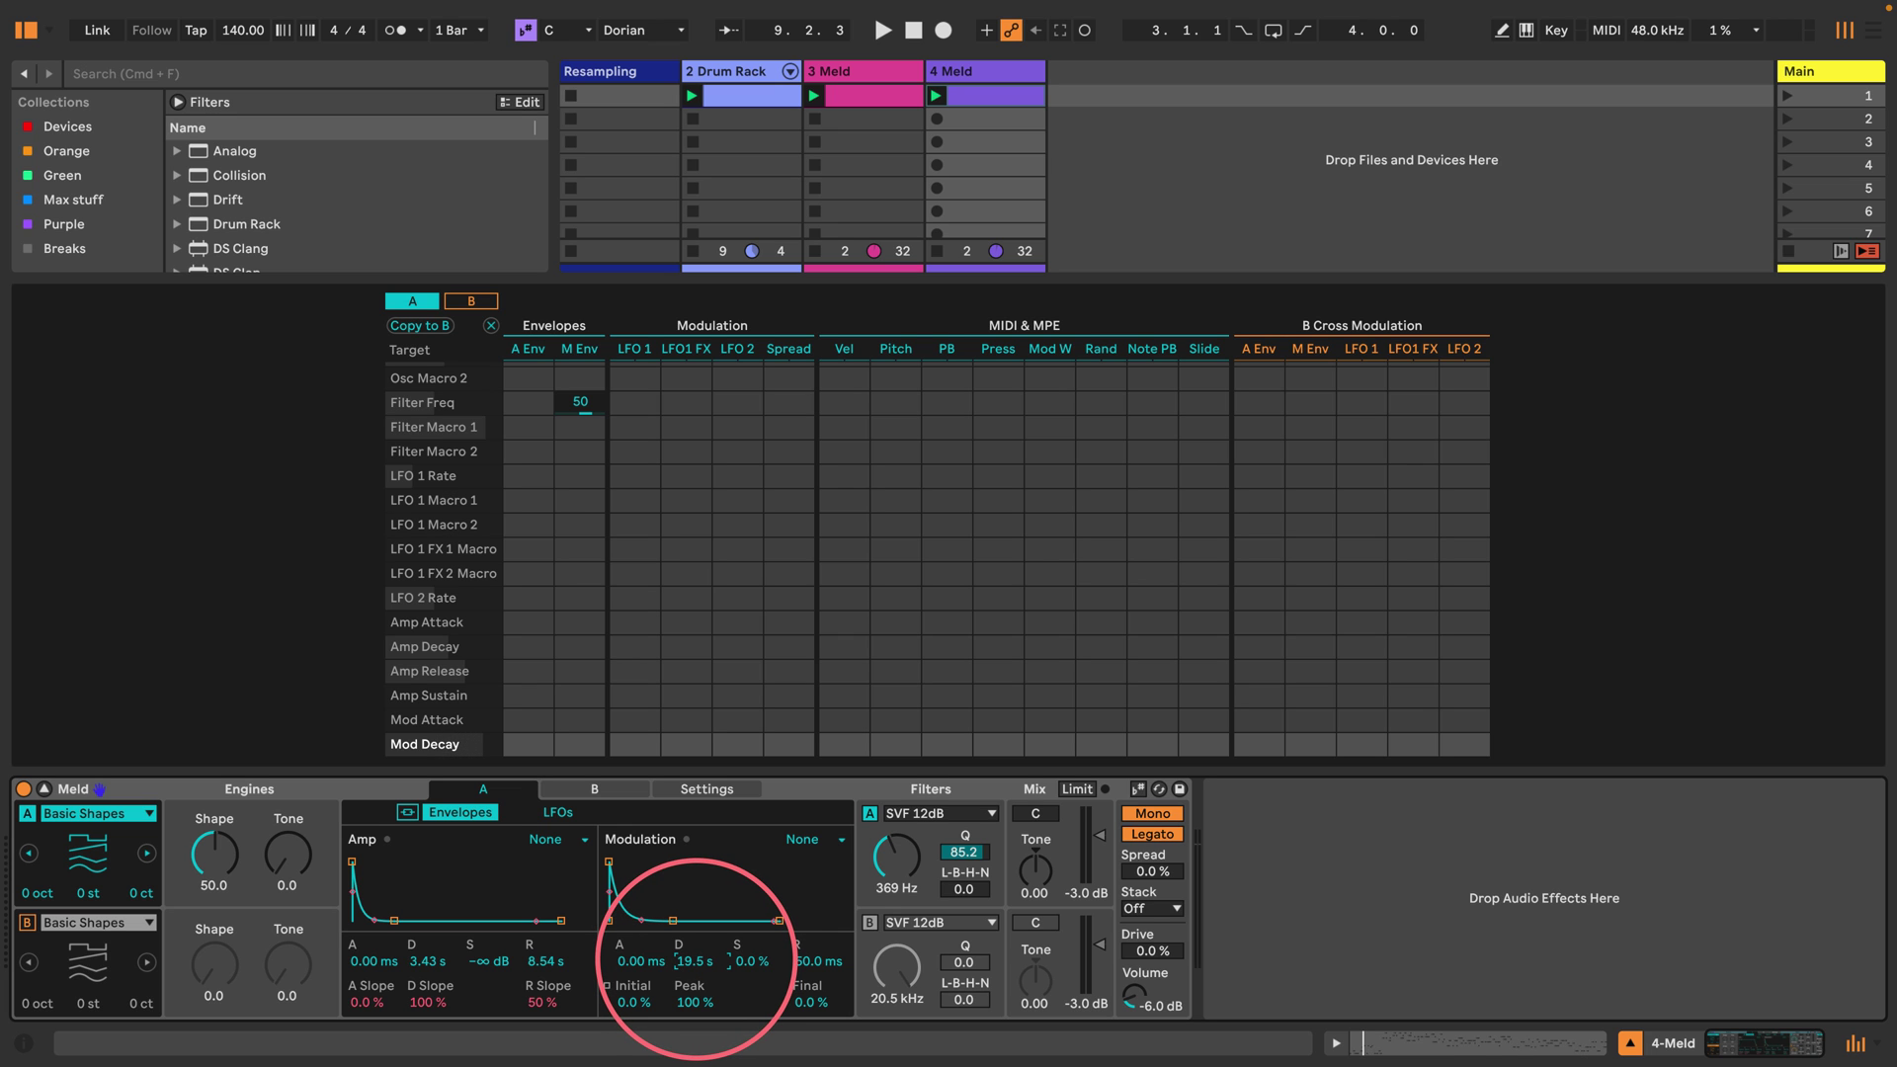
Select all notes in the arpeggio clip, hide the Chance lane, randomize the velocities by 100 and audition.
double_click(1017, 96)
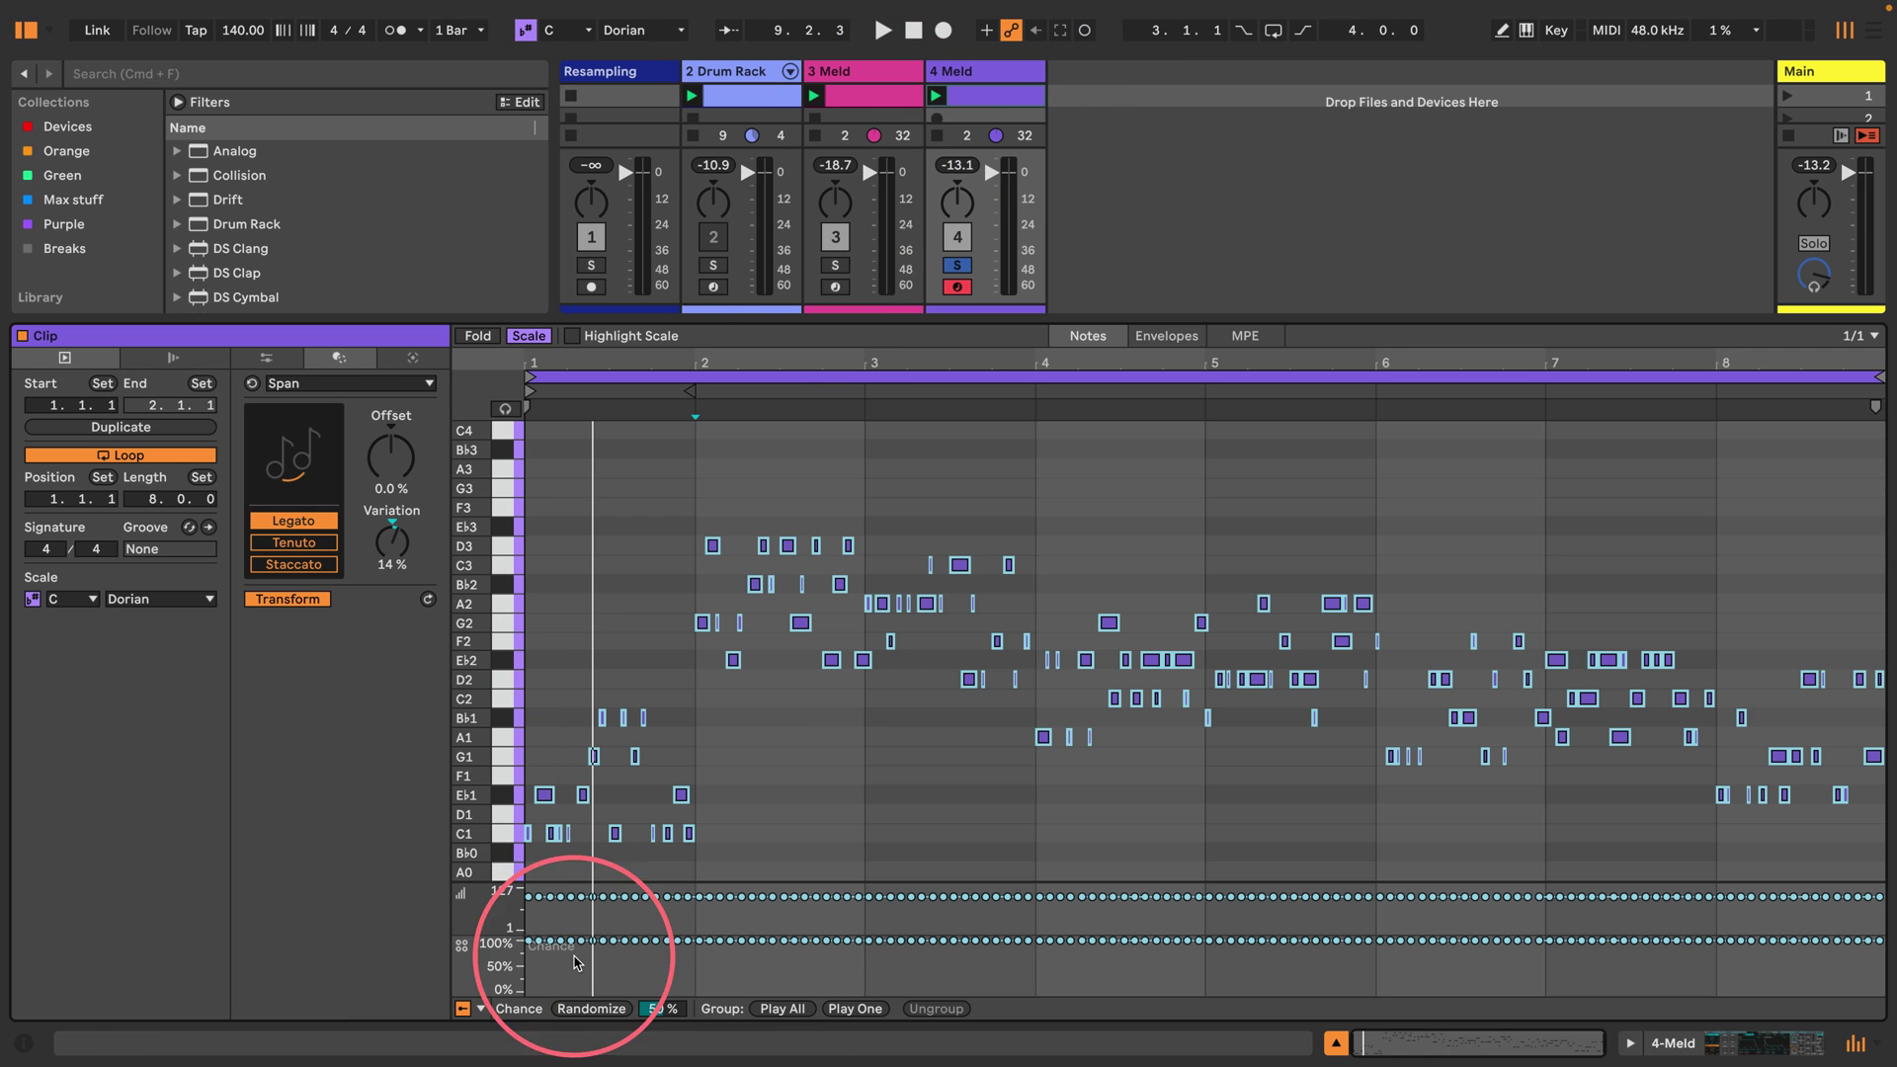
left_click(765, 744)
key("super+a")
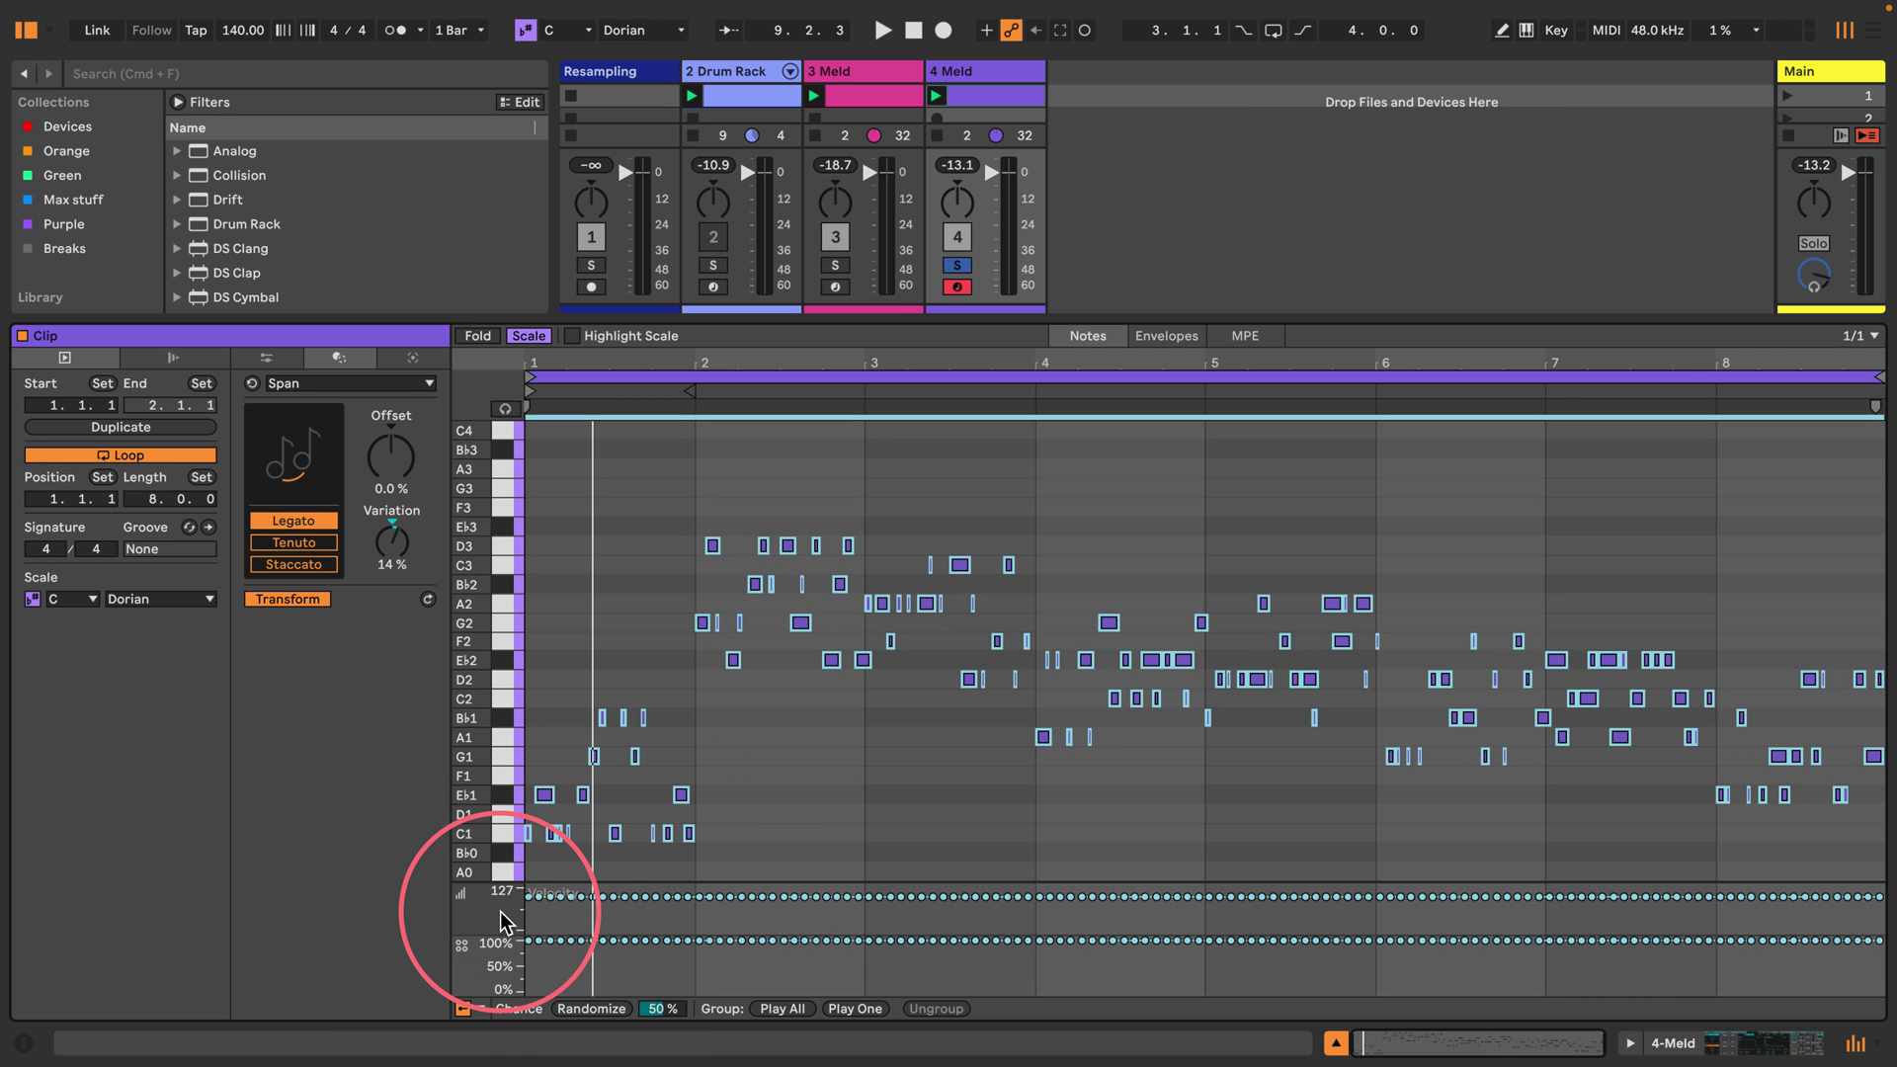
left_click(481, 1008)
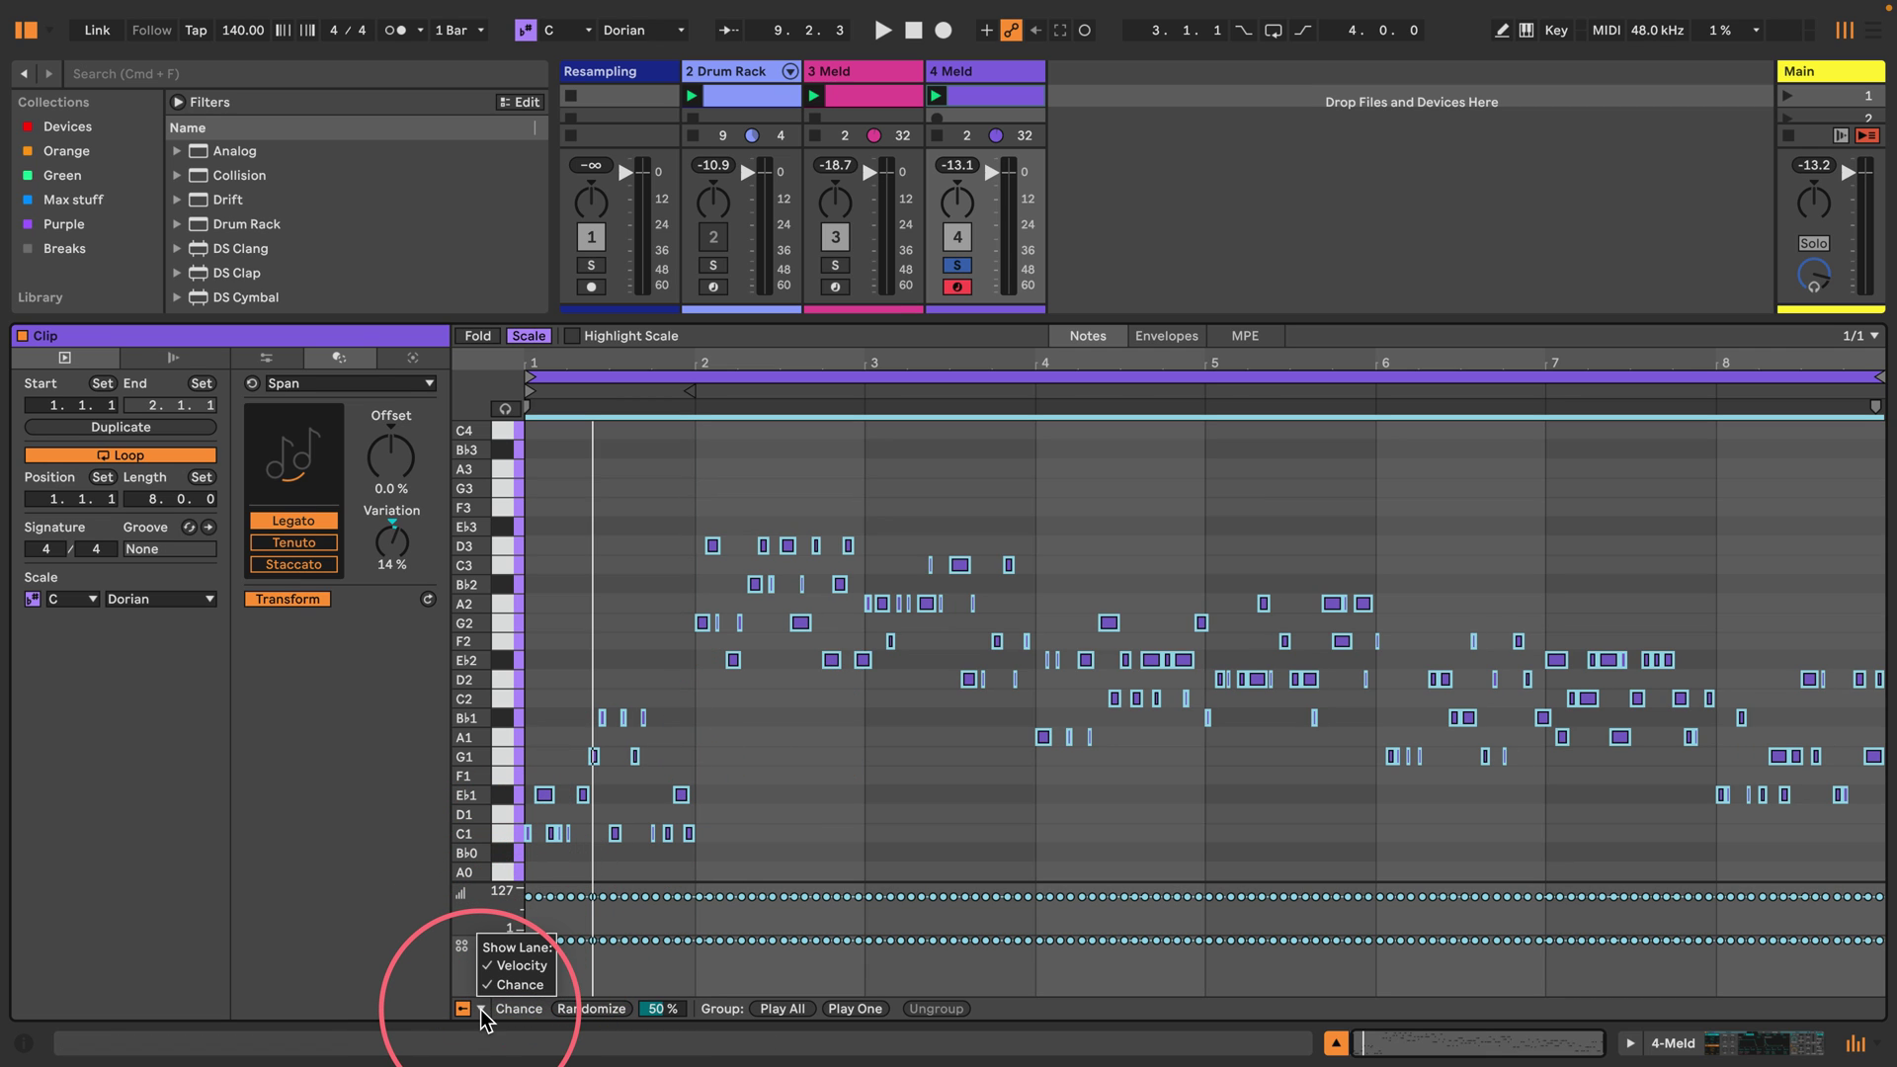
left_click(487, 987)
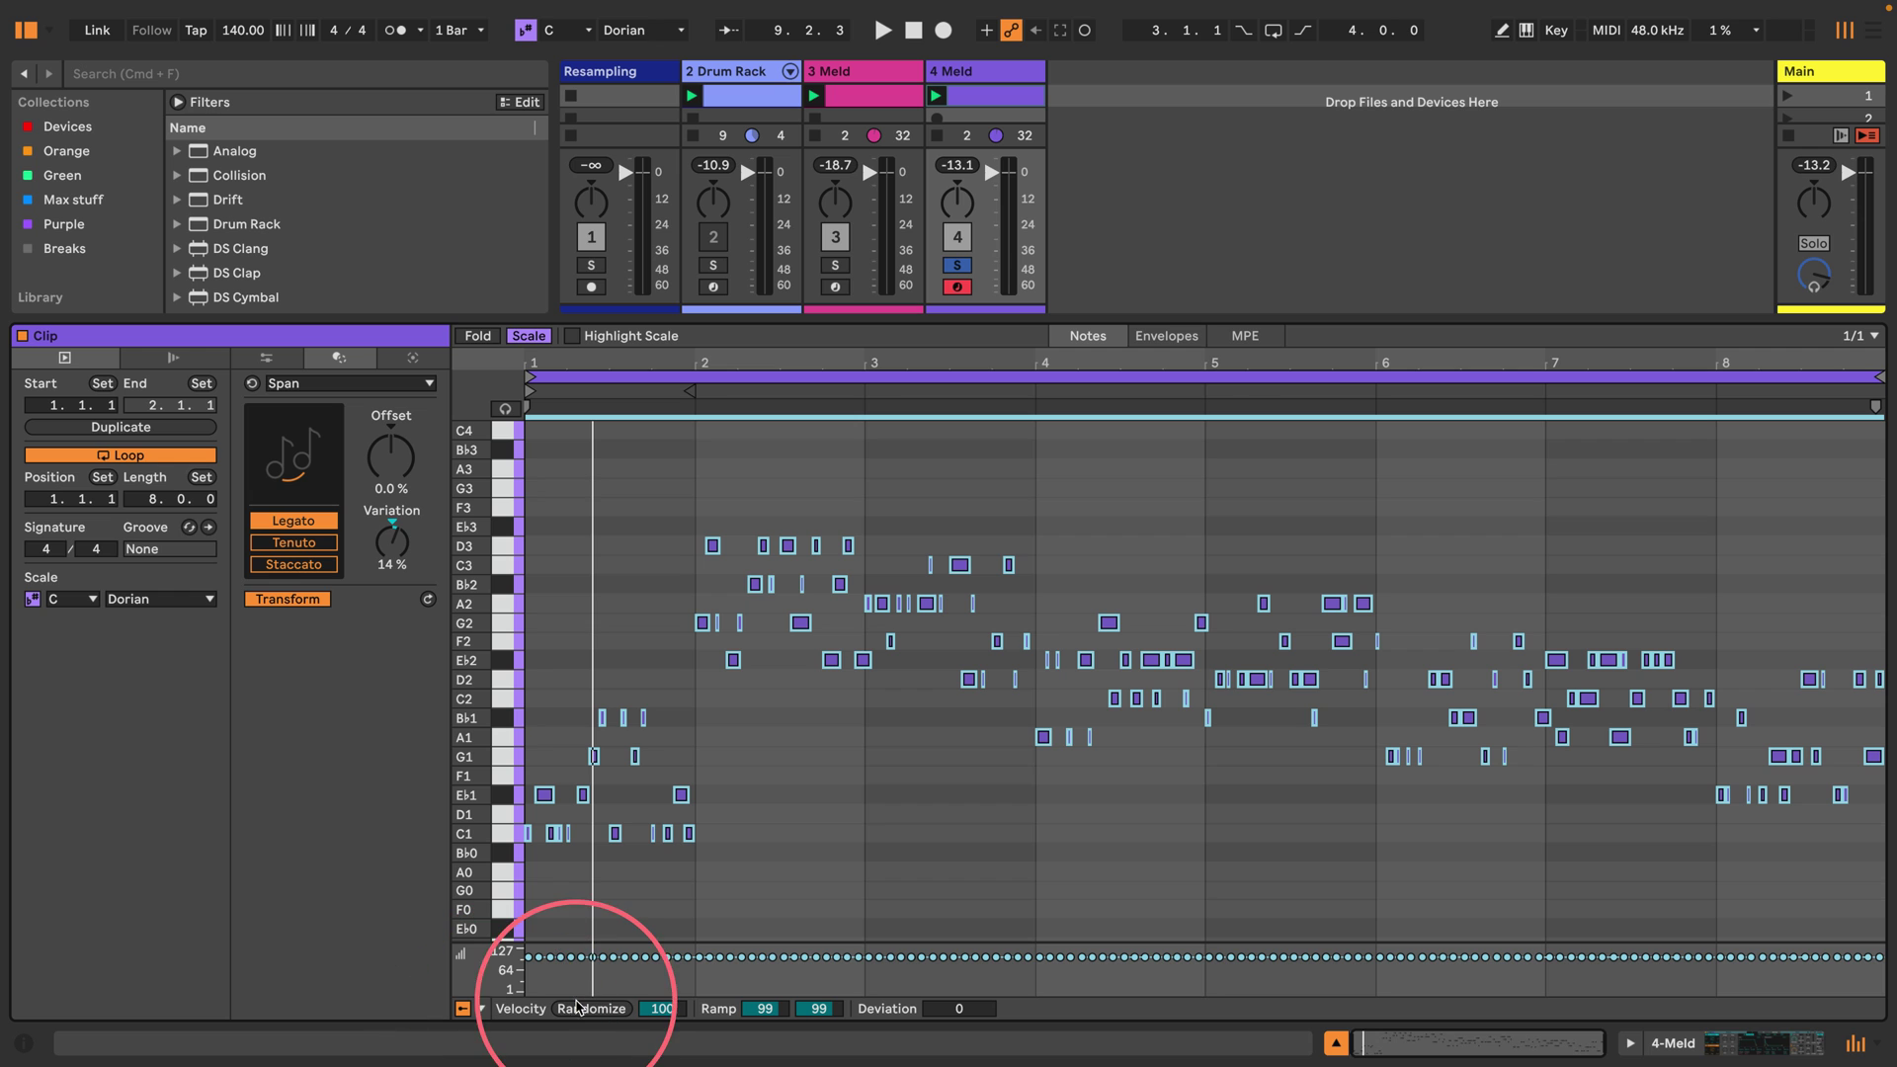
left_click(585, 1009)
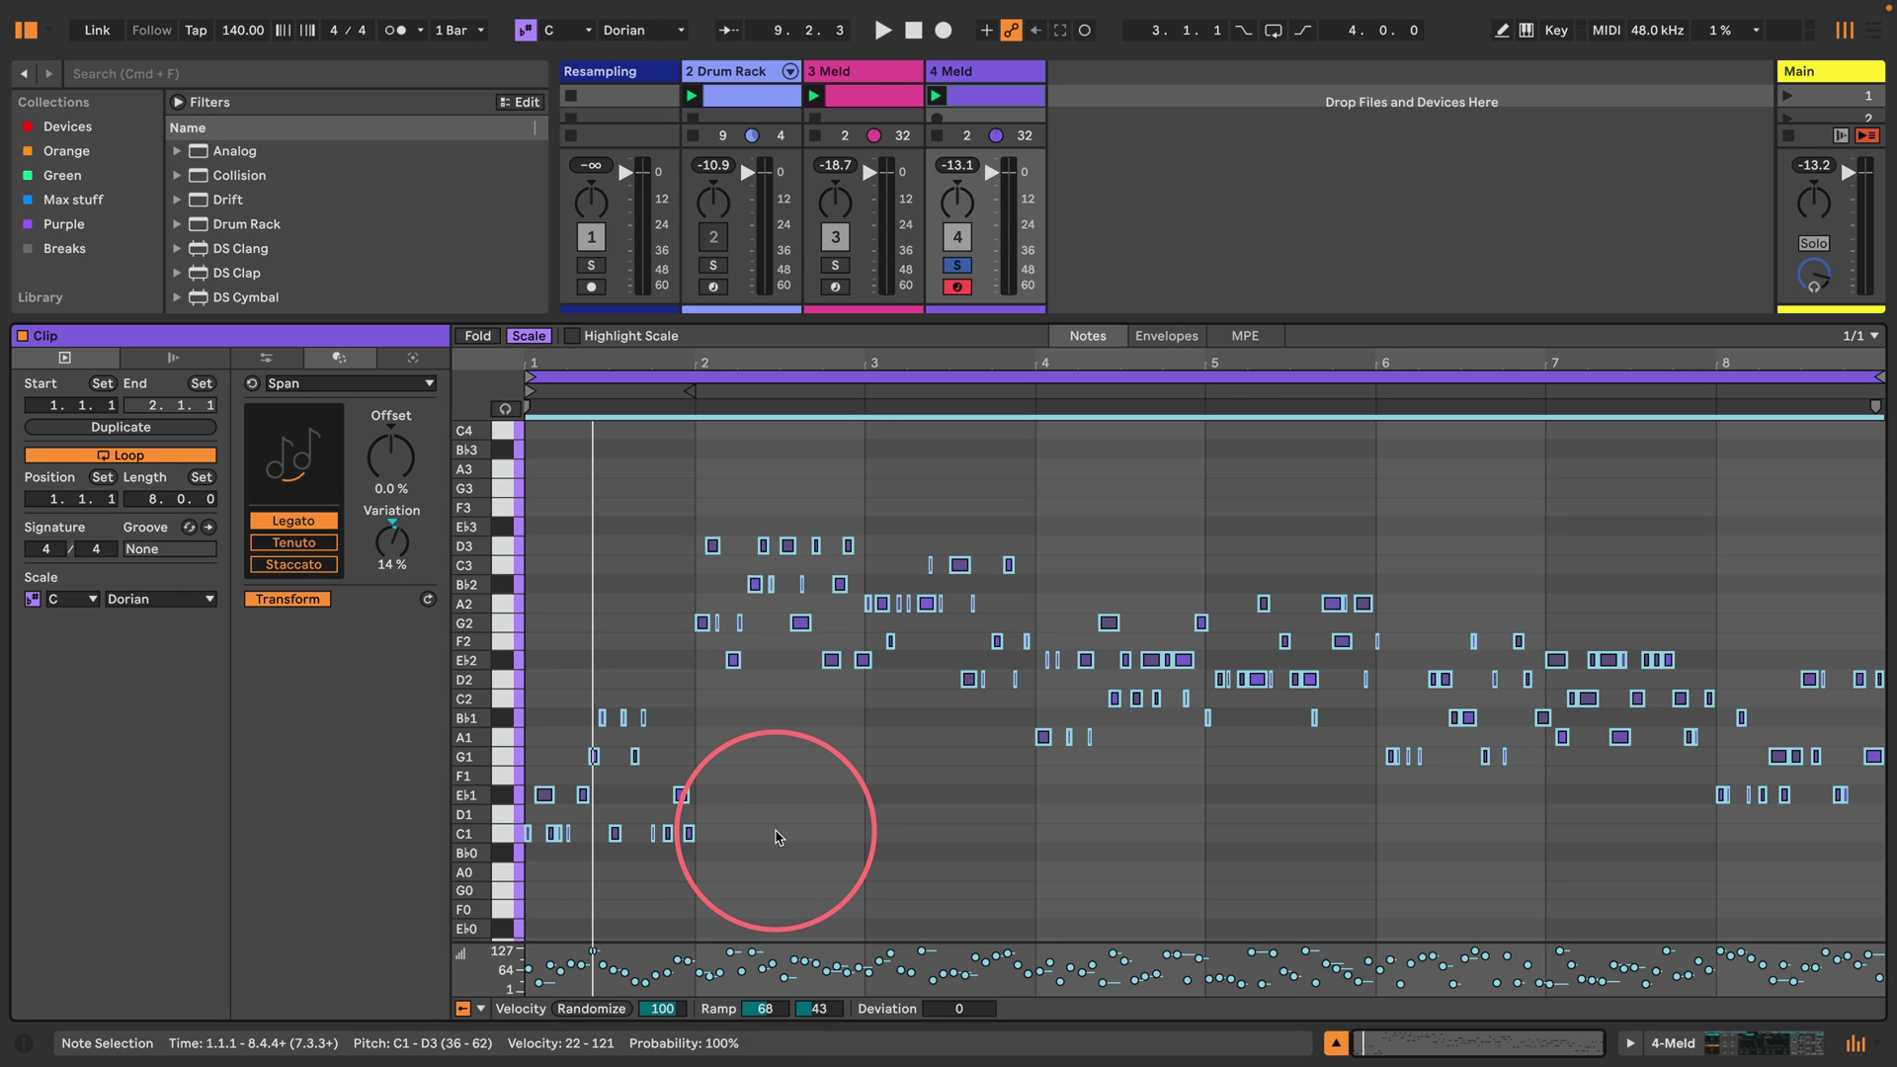
key("space")
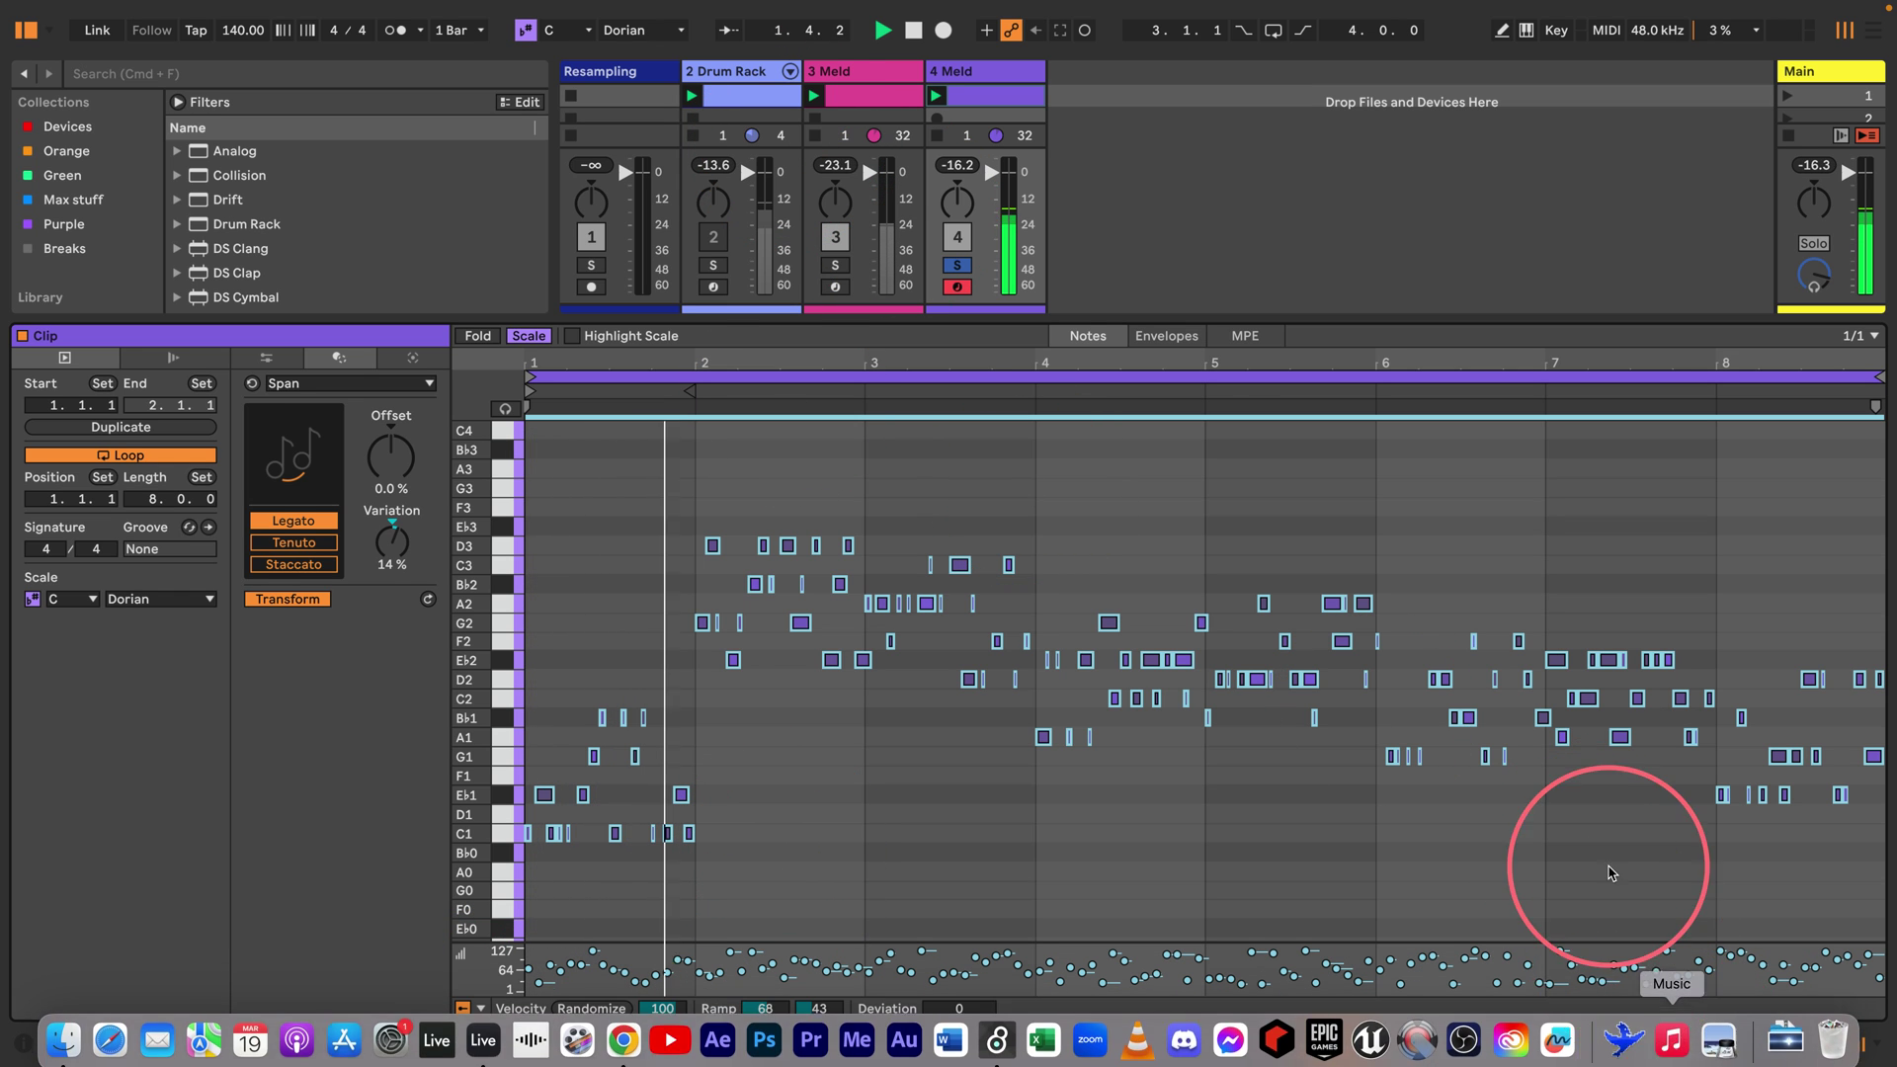
Modulate engine A's Mod Decay from velocity by 33 and set the modulation envelope's base decay to 2.06 s while listening.
left_click(1662, 1037)
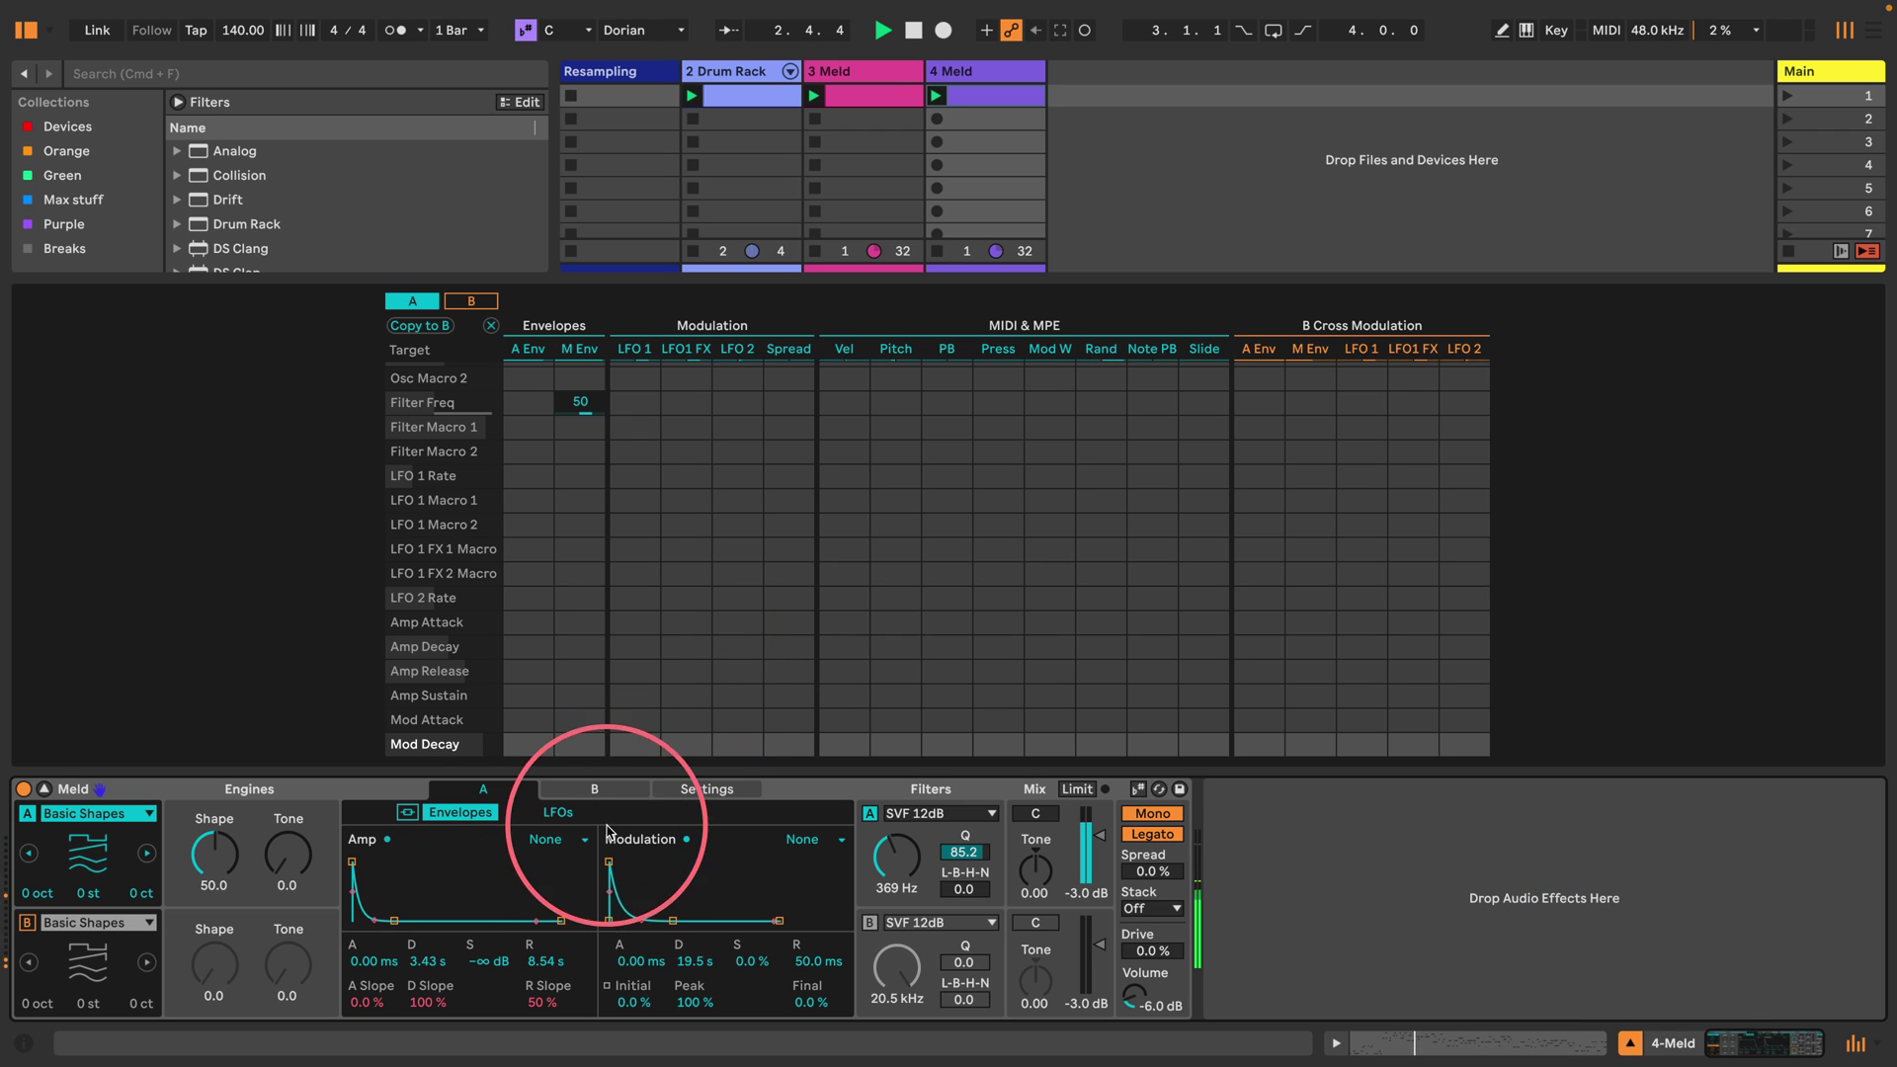
left_click_drag(695, 962, 689, 1059)
left_click_drag(845, 743, 845, 733)
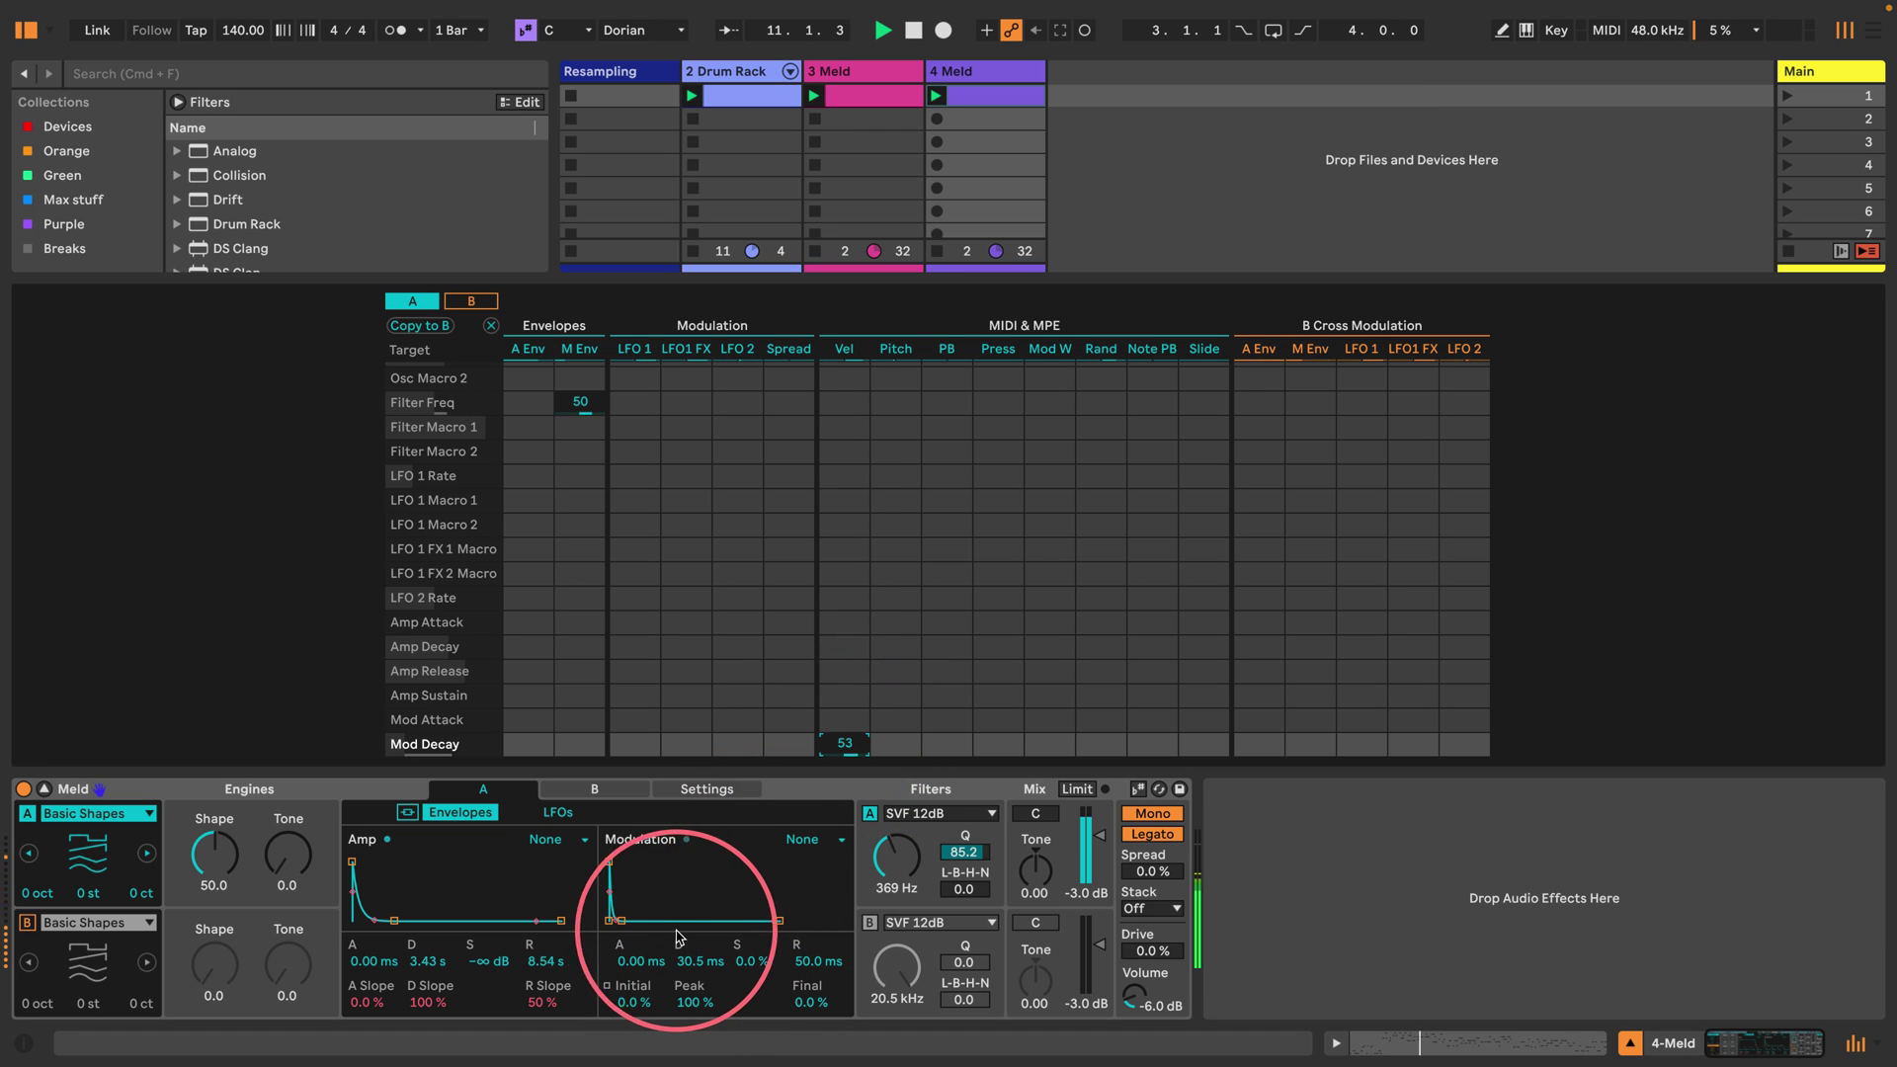
left_click_drag(704, 973, 689, 966)
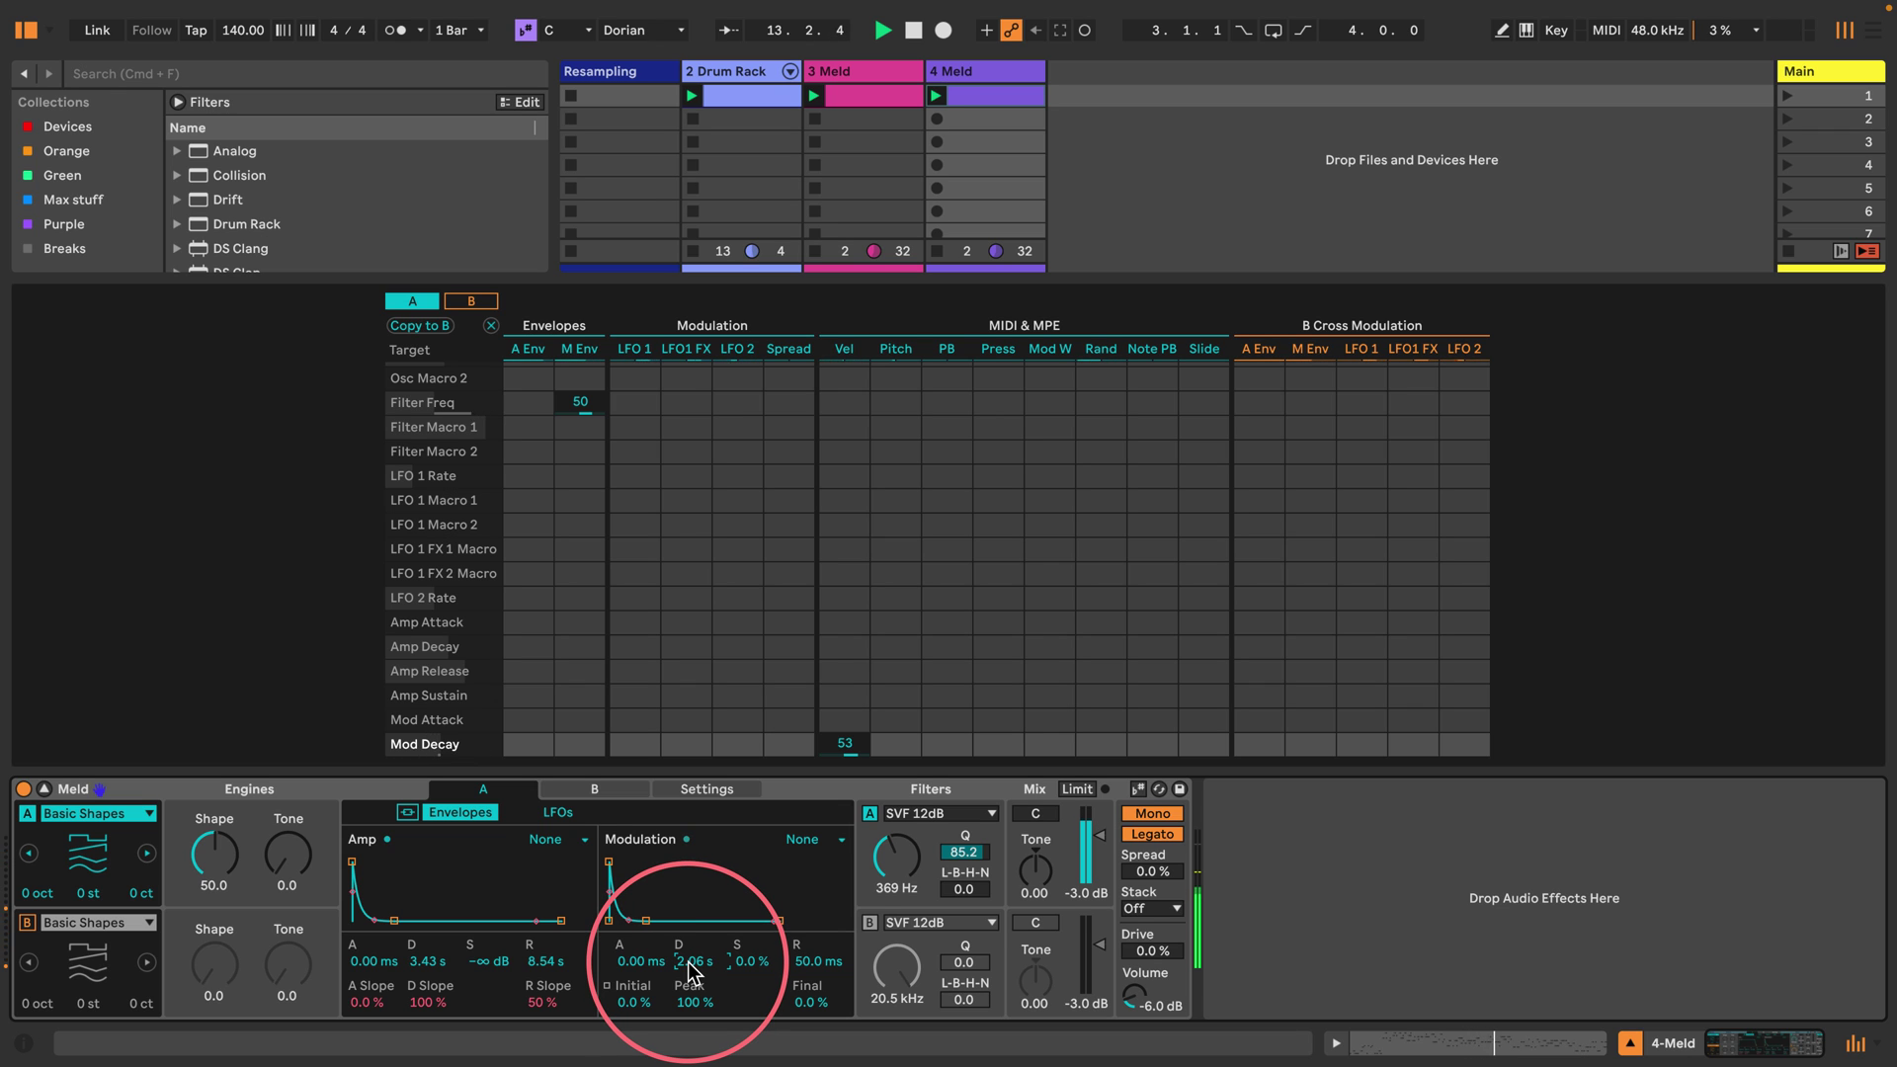
left_click_drag(850, 742, 850, 754)
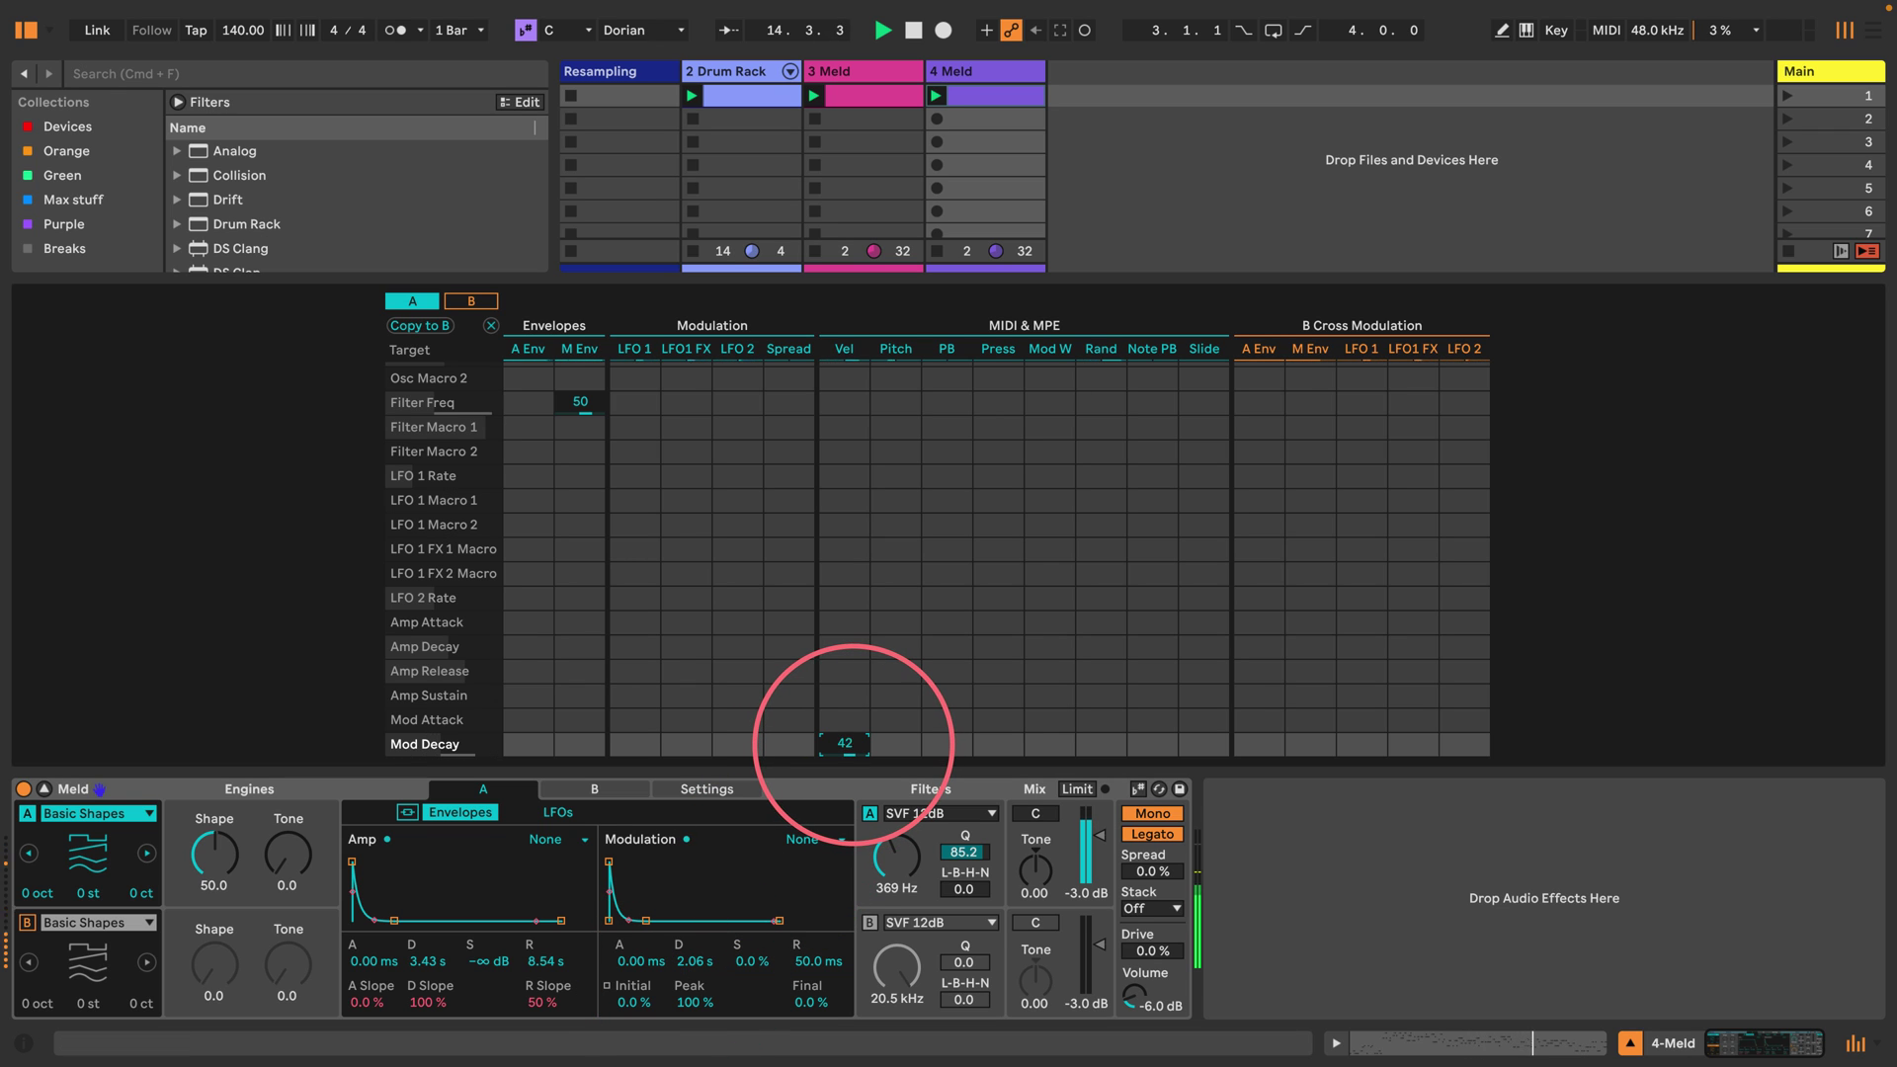
Lower engine A's filter frequency to 83.6 Hz, stop playback and set the oscillator's Tone to 50.0.
left_click_drag(912, 835, 897, 860)
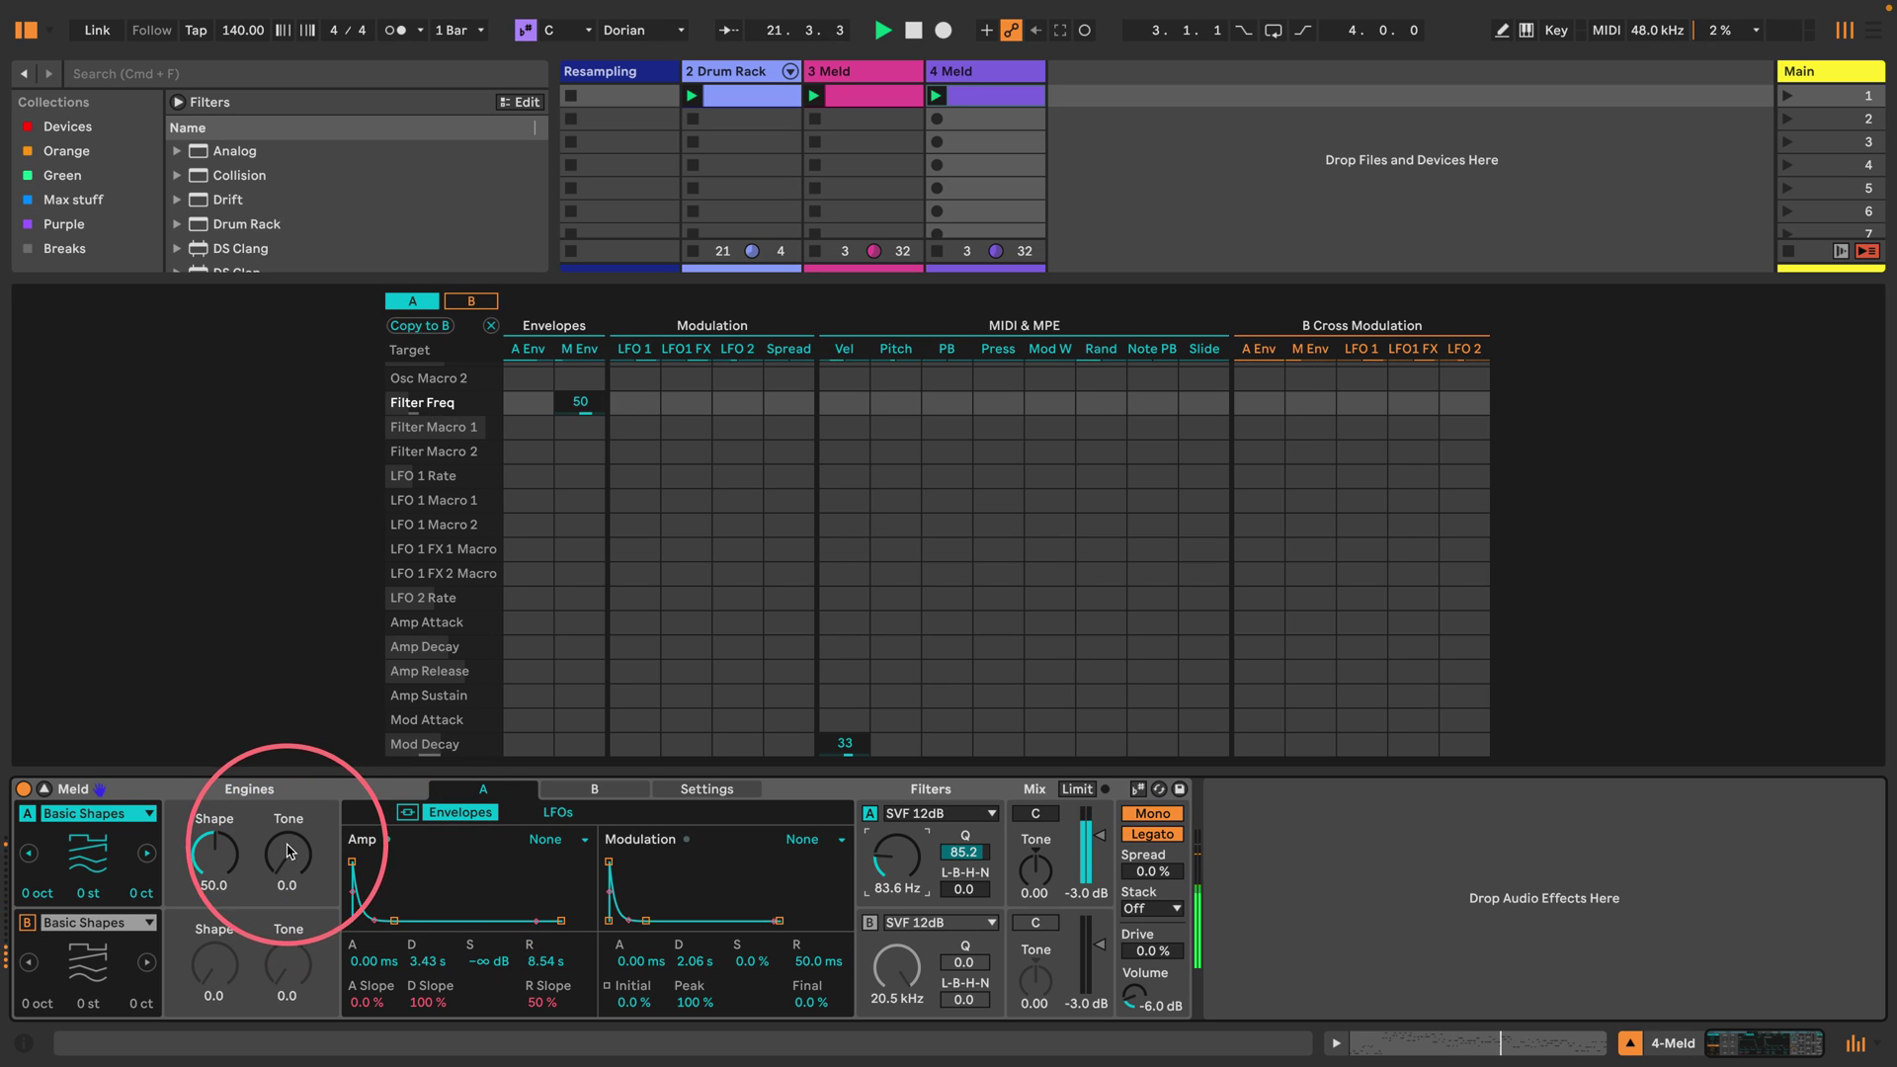
mouse_move(287, 853)
left_mouse_down()
mouse_move(288, 806)
mouse_move(287, 877)
mouse_move(288, 837)
left_mouse_up()
key("space")
scroll(465, 464, "up", 3)
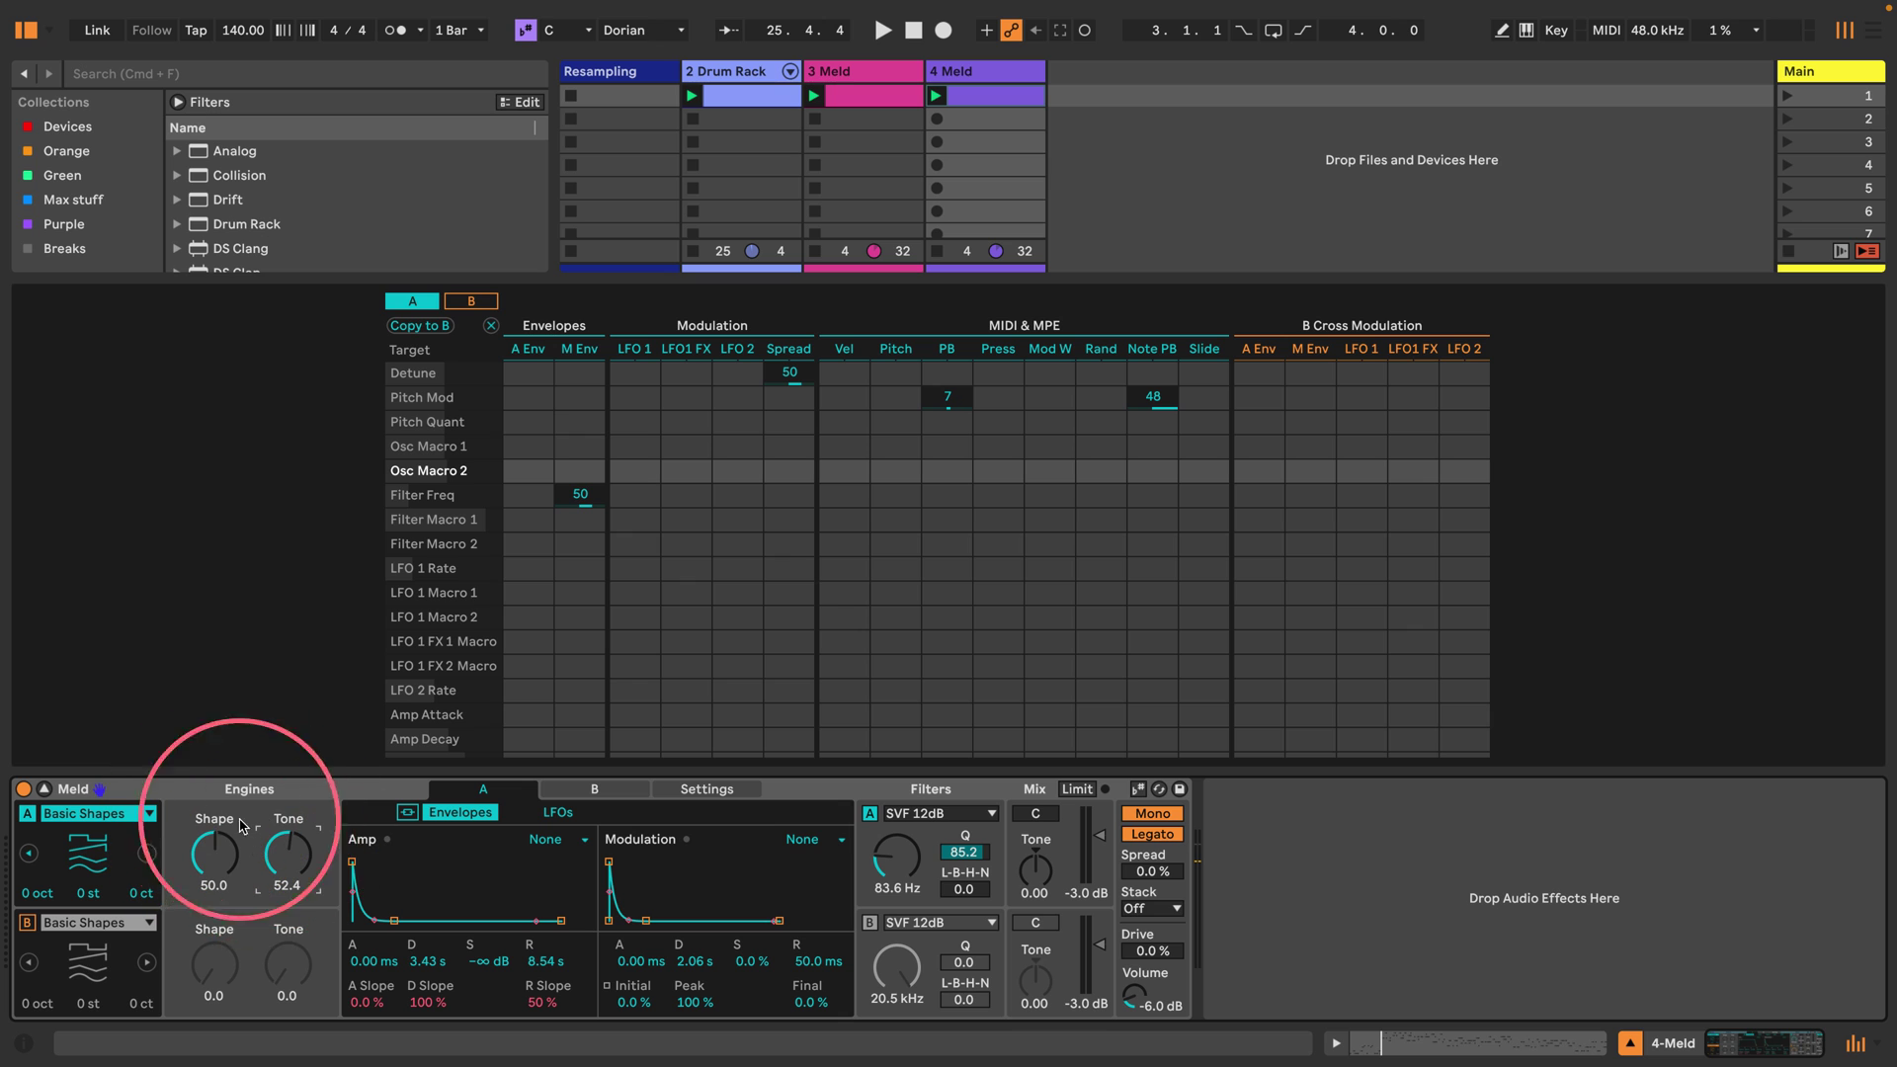
left_click(503, 451)
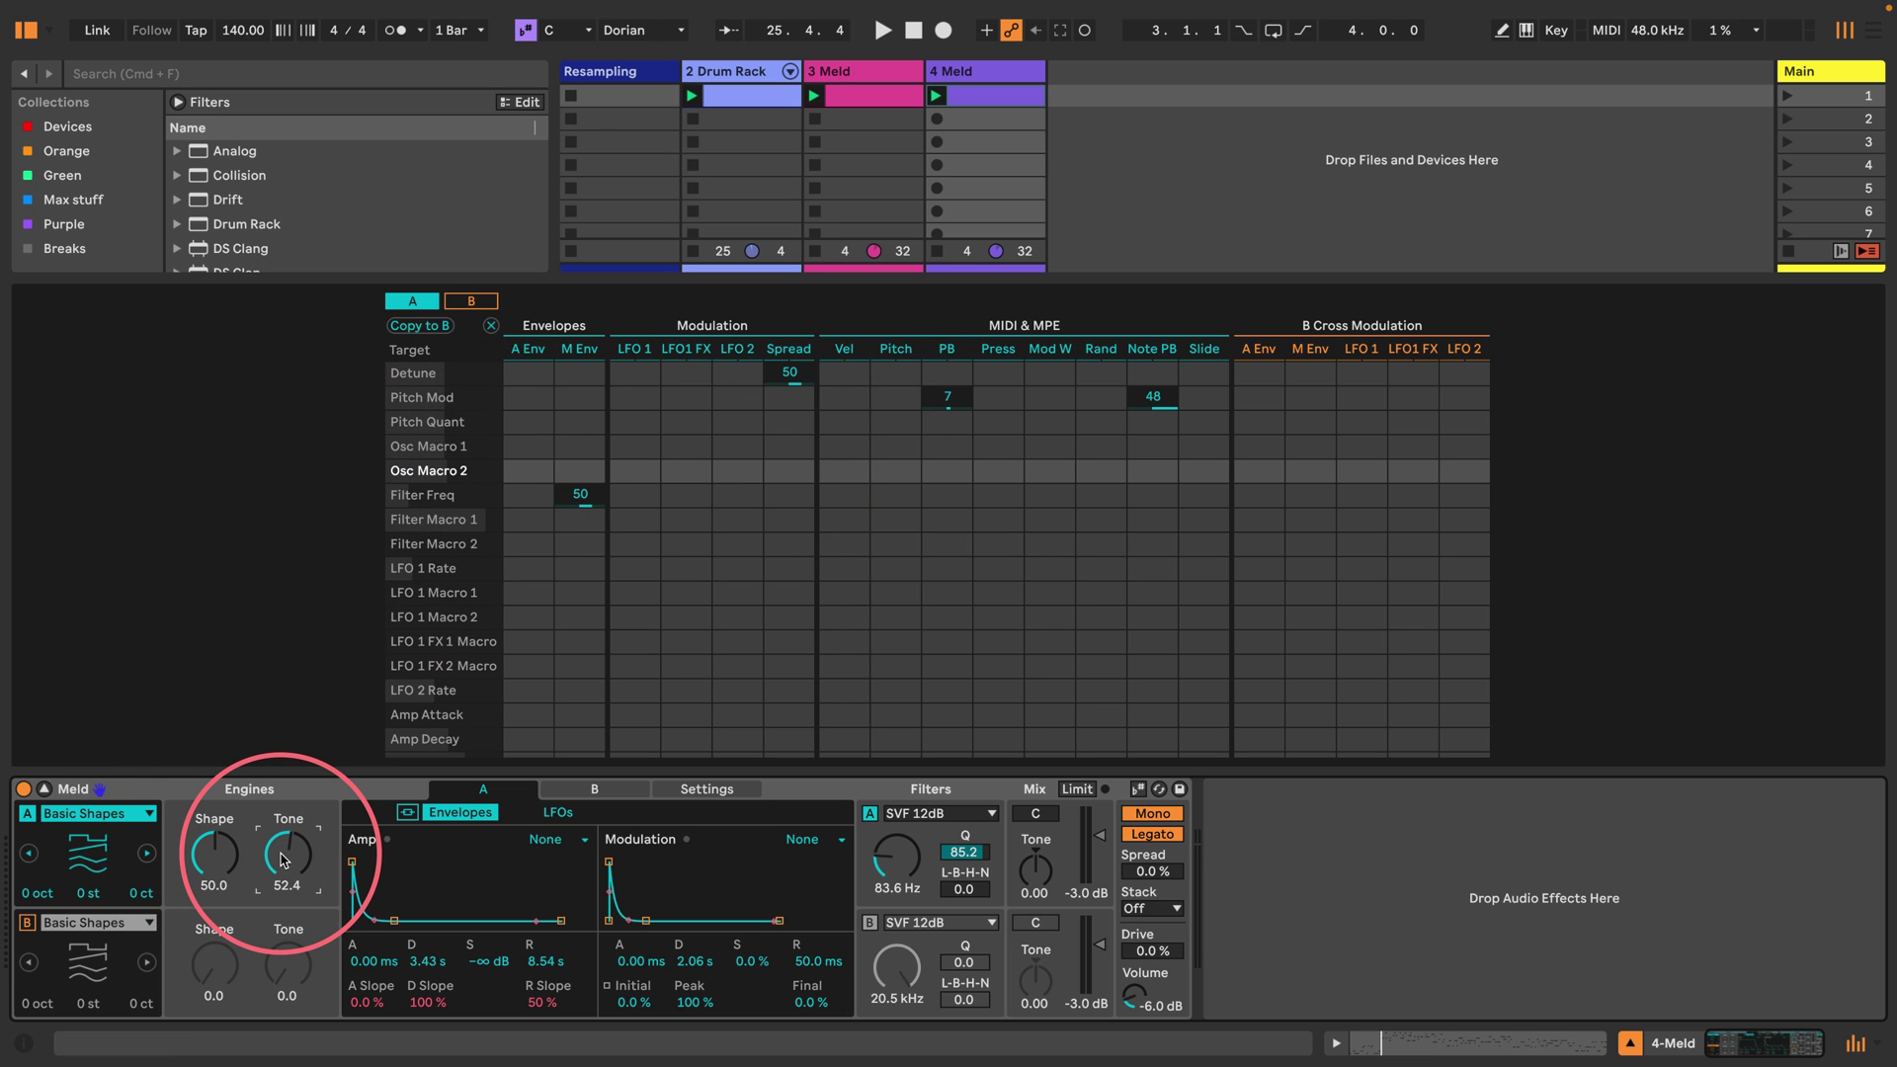
double_click(284, 863)
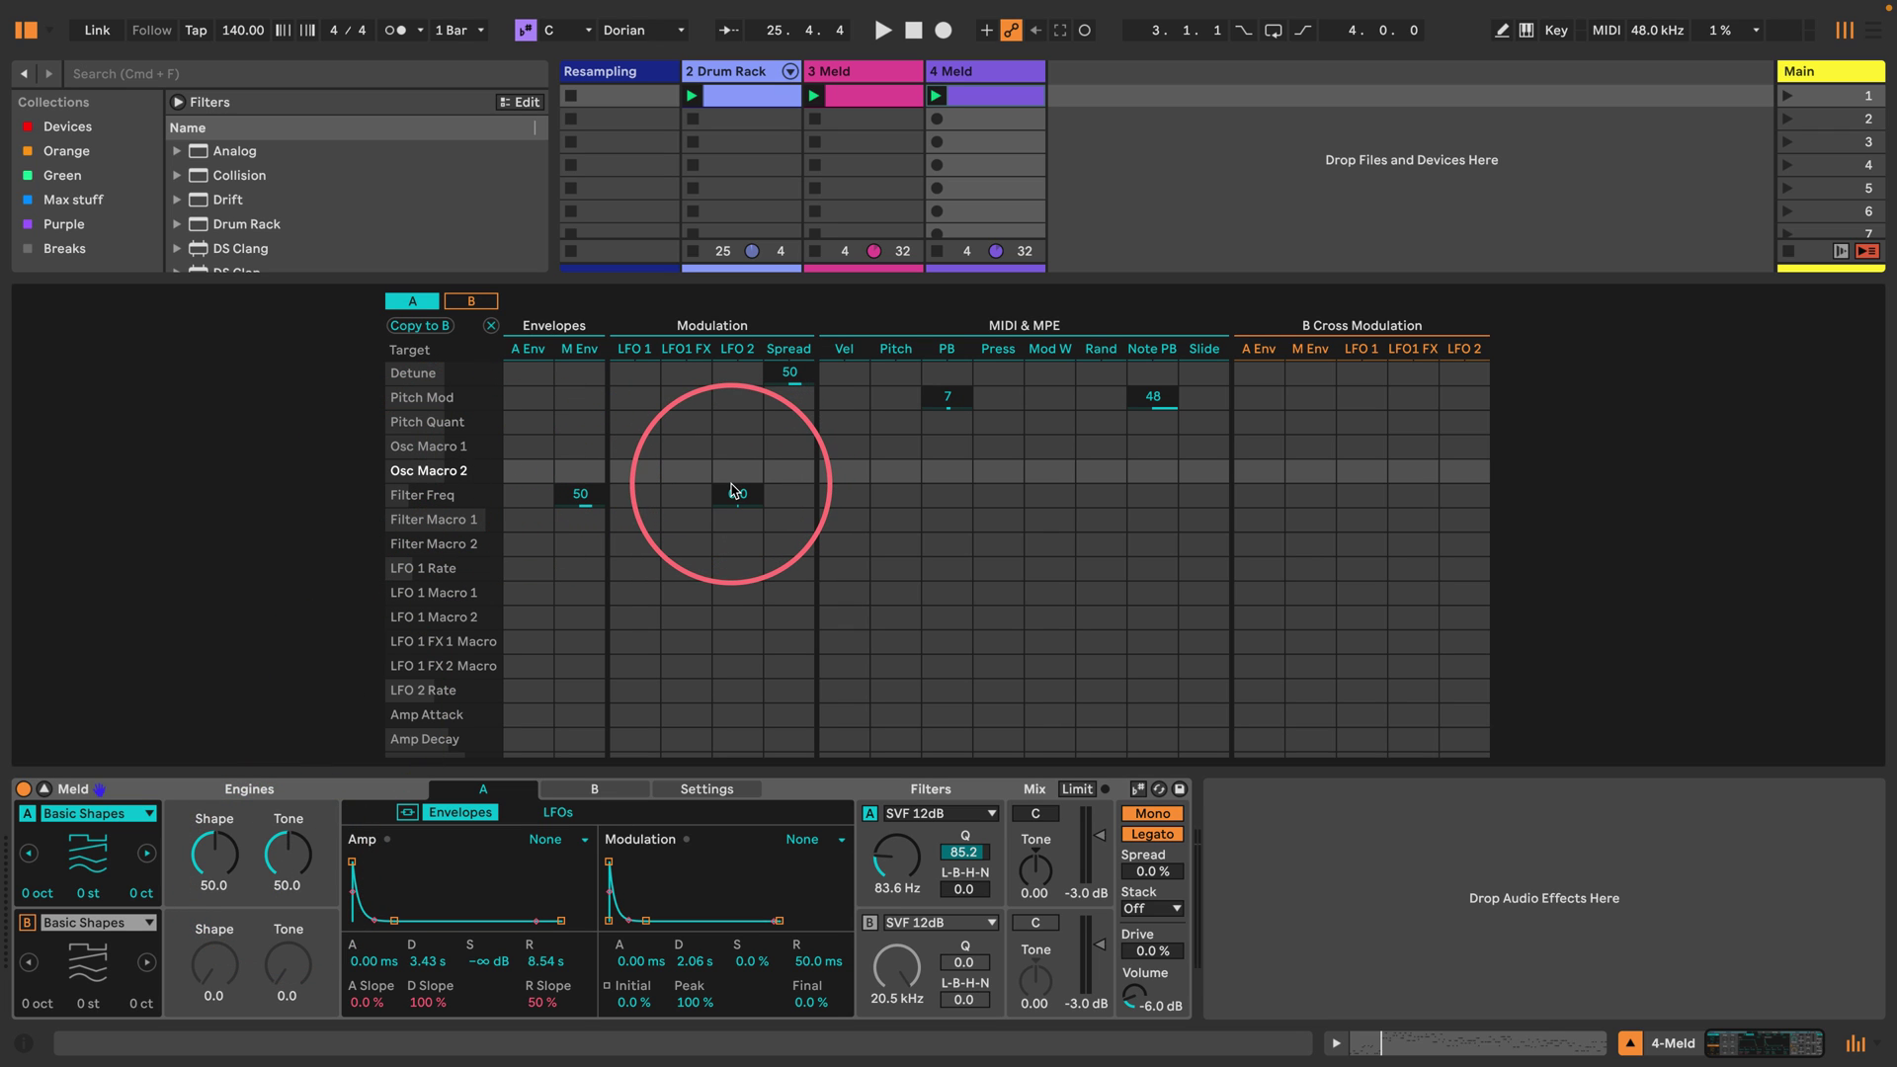
Modulate engine A's Osc Macro 2 from LFO 2 by 50 in the modulation matrix.
left_click(741, 470)
type("50")
key("Return")
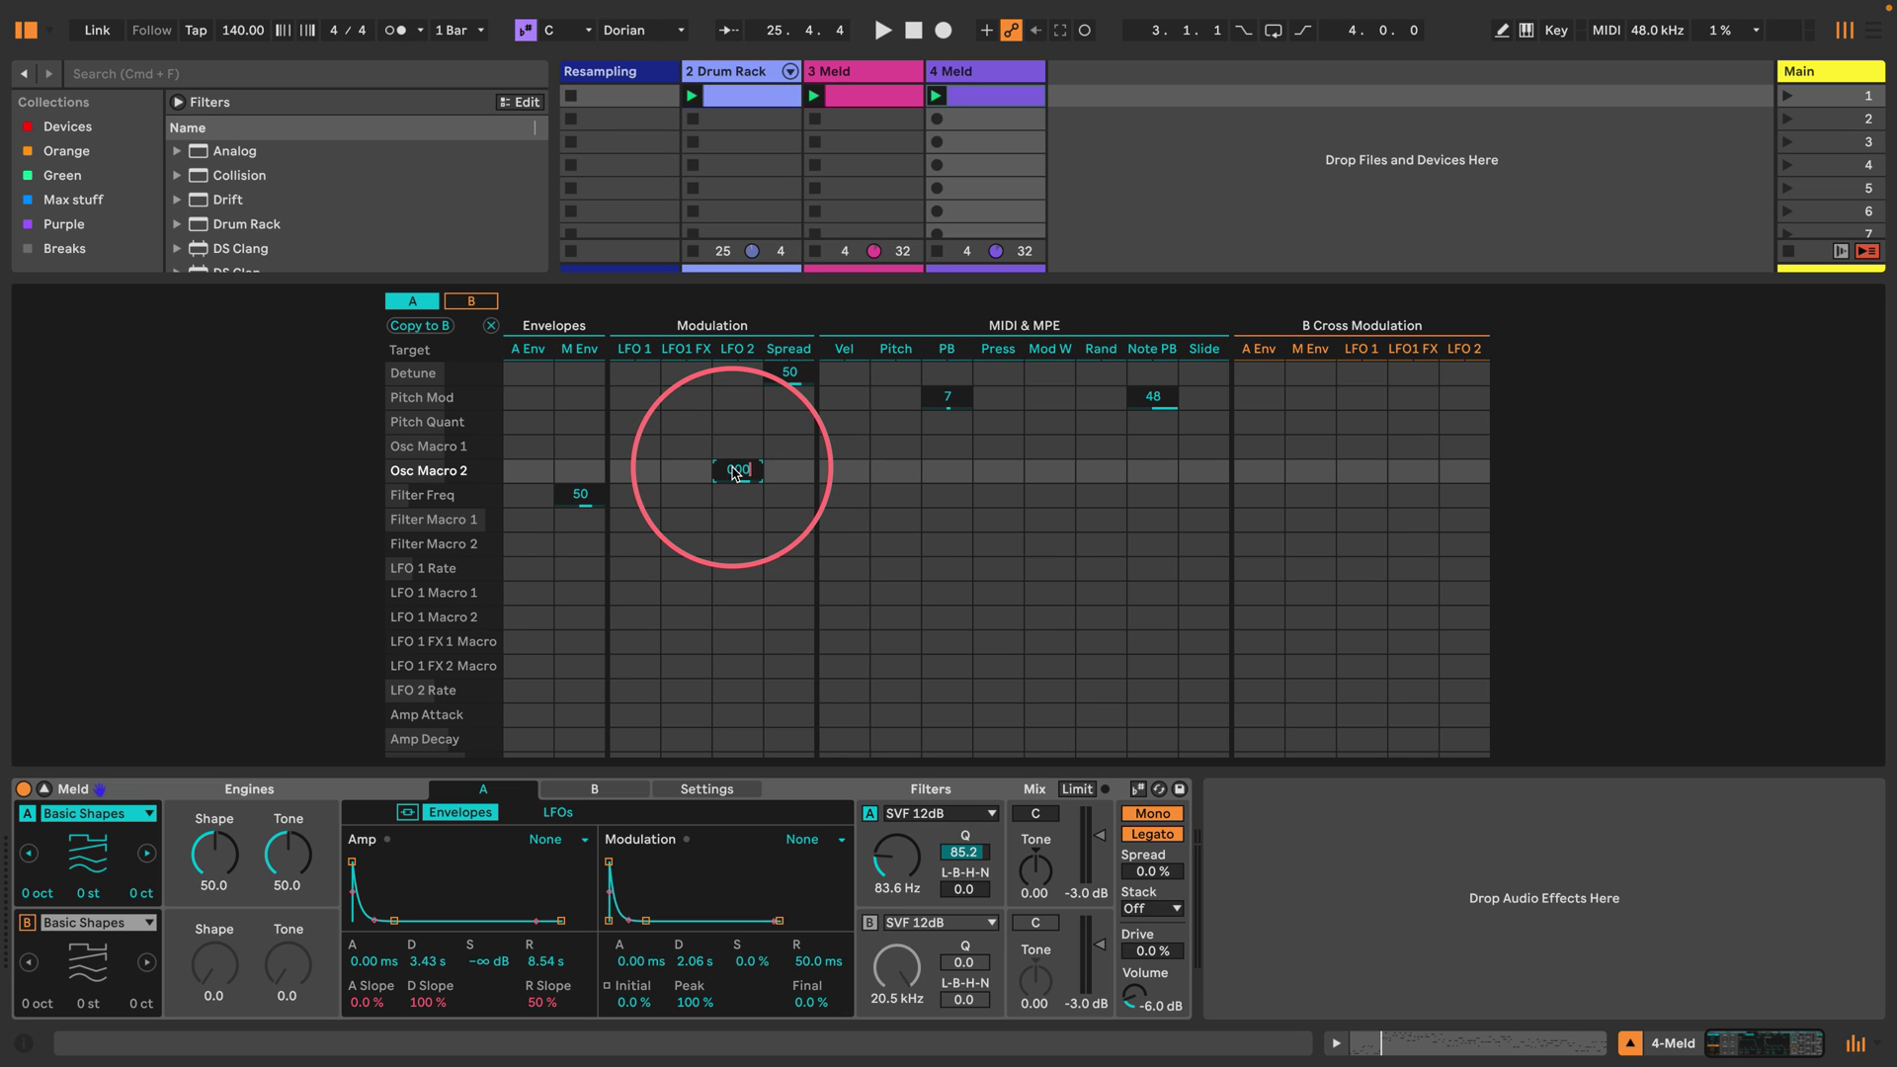
type("50")
key("Return")
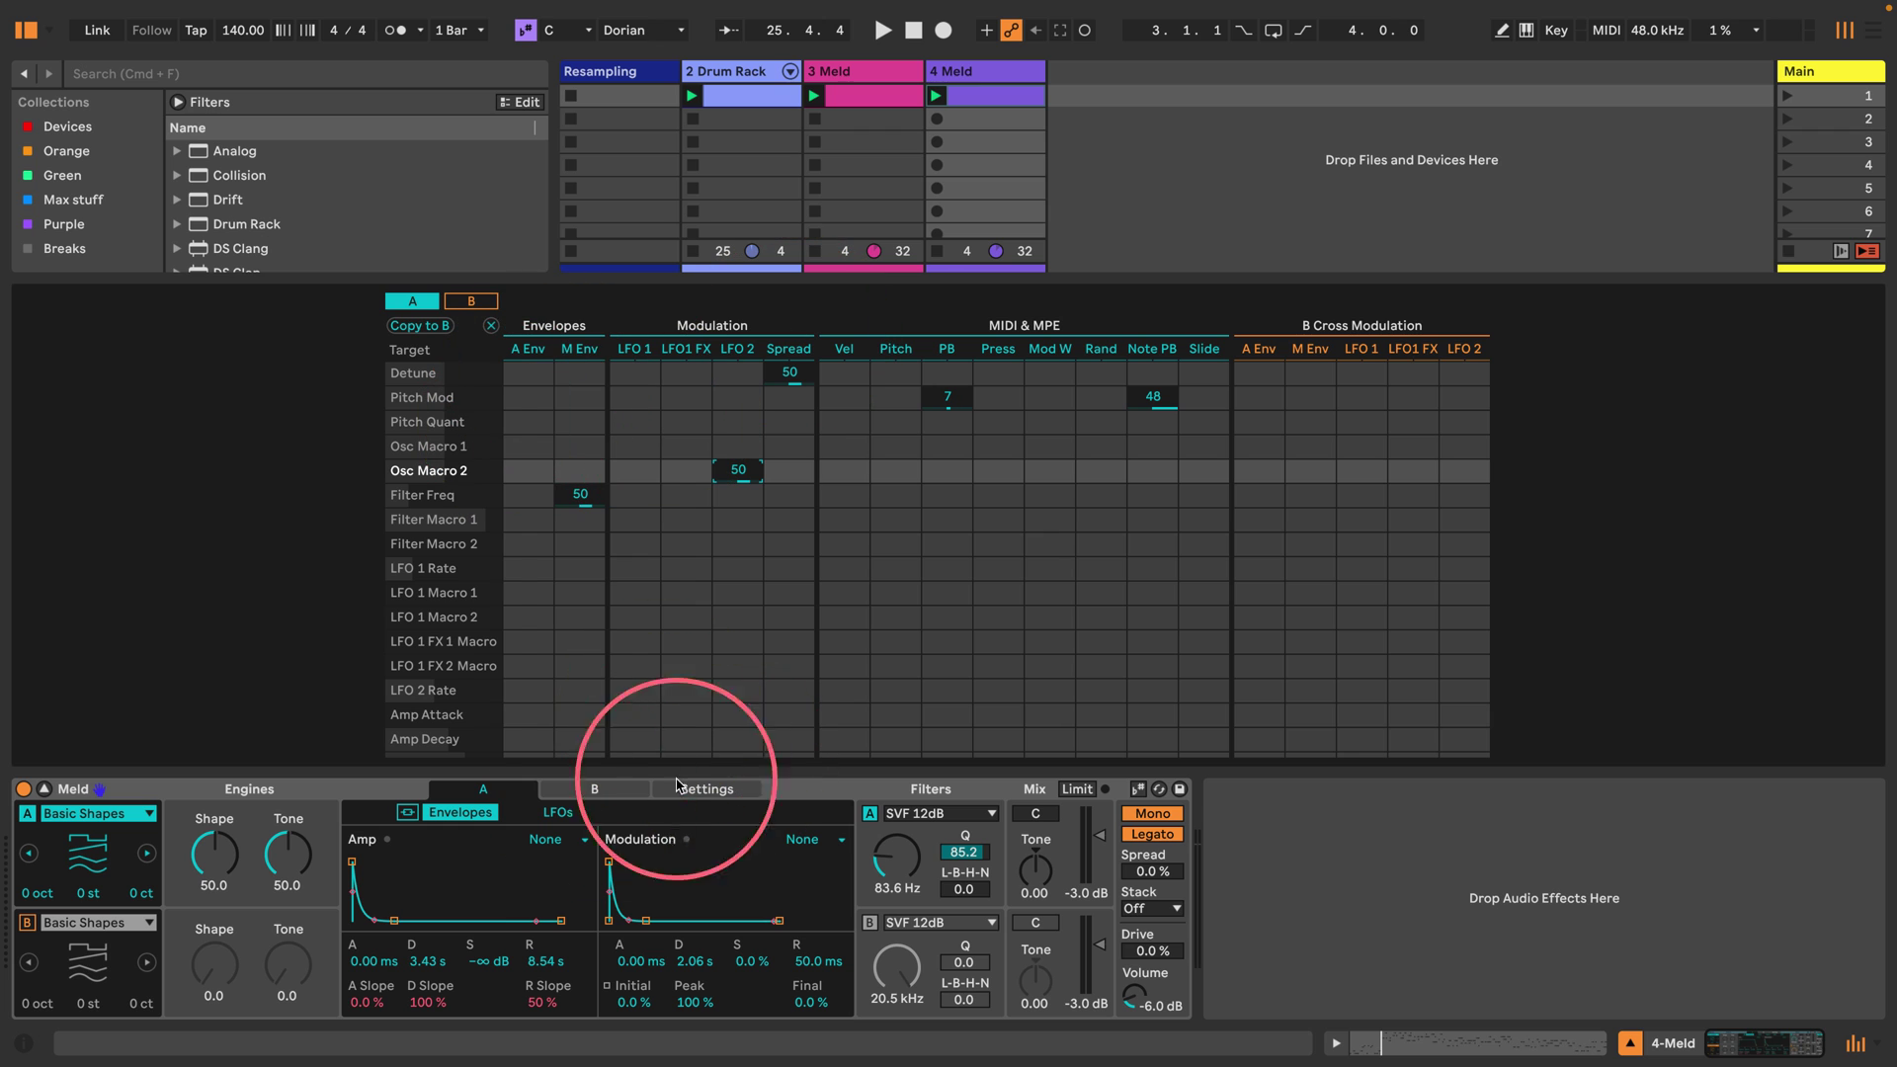
Set engine A's LFO 2 to the Random S&H waveform at 0.01 Hz and start playback to audition it.
left_click(558, 812)
left_click(808, 929)
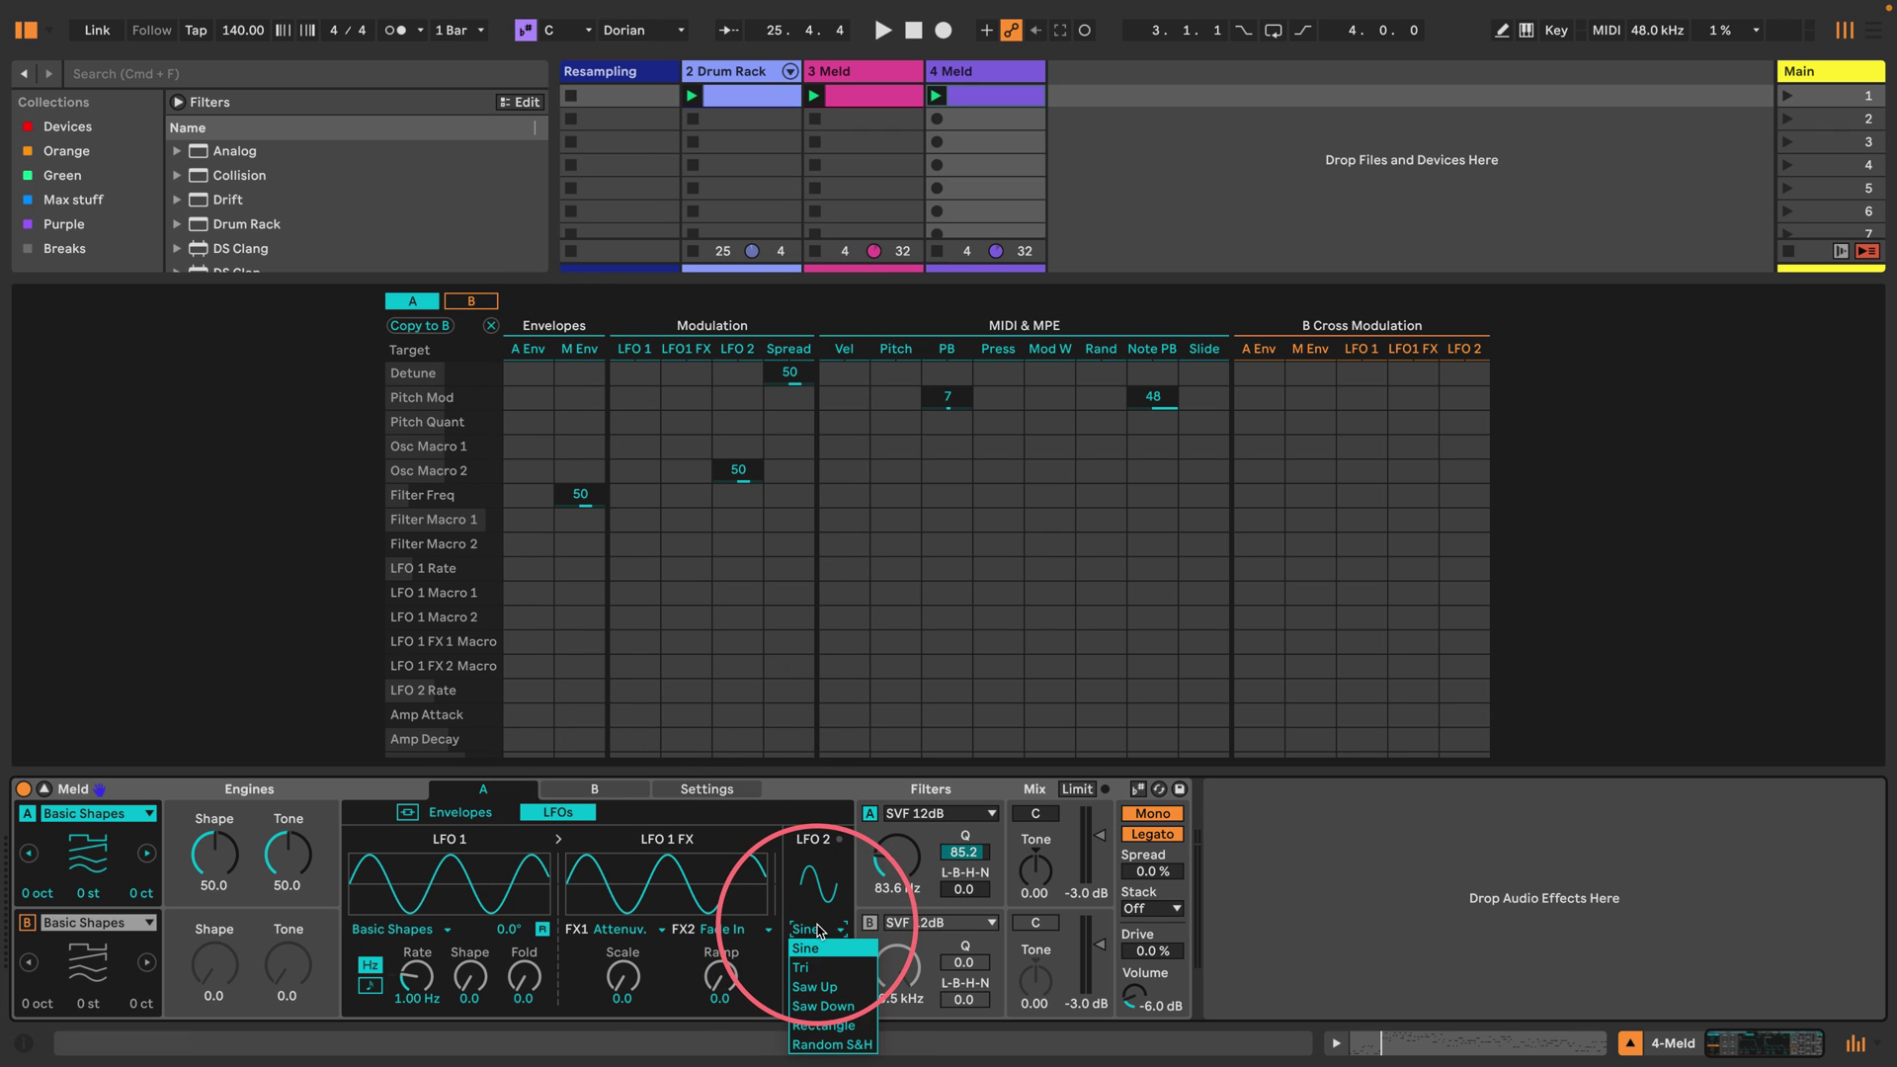
left_click(816, 1045)
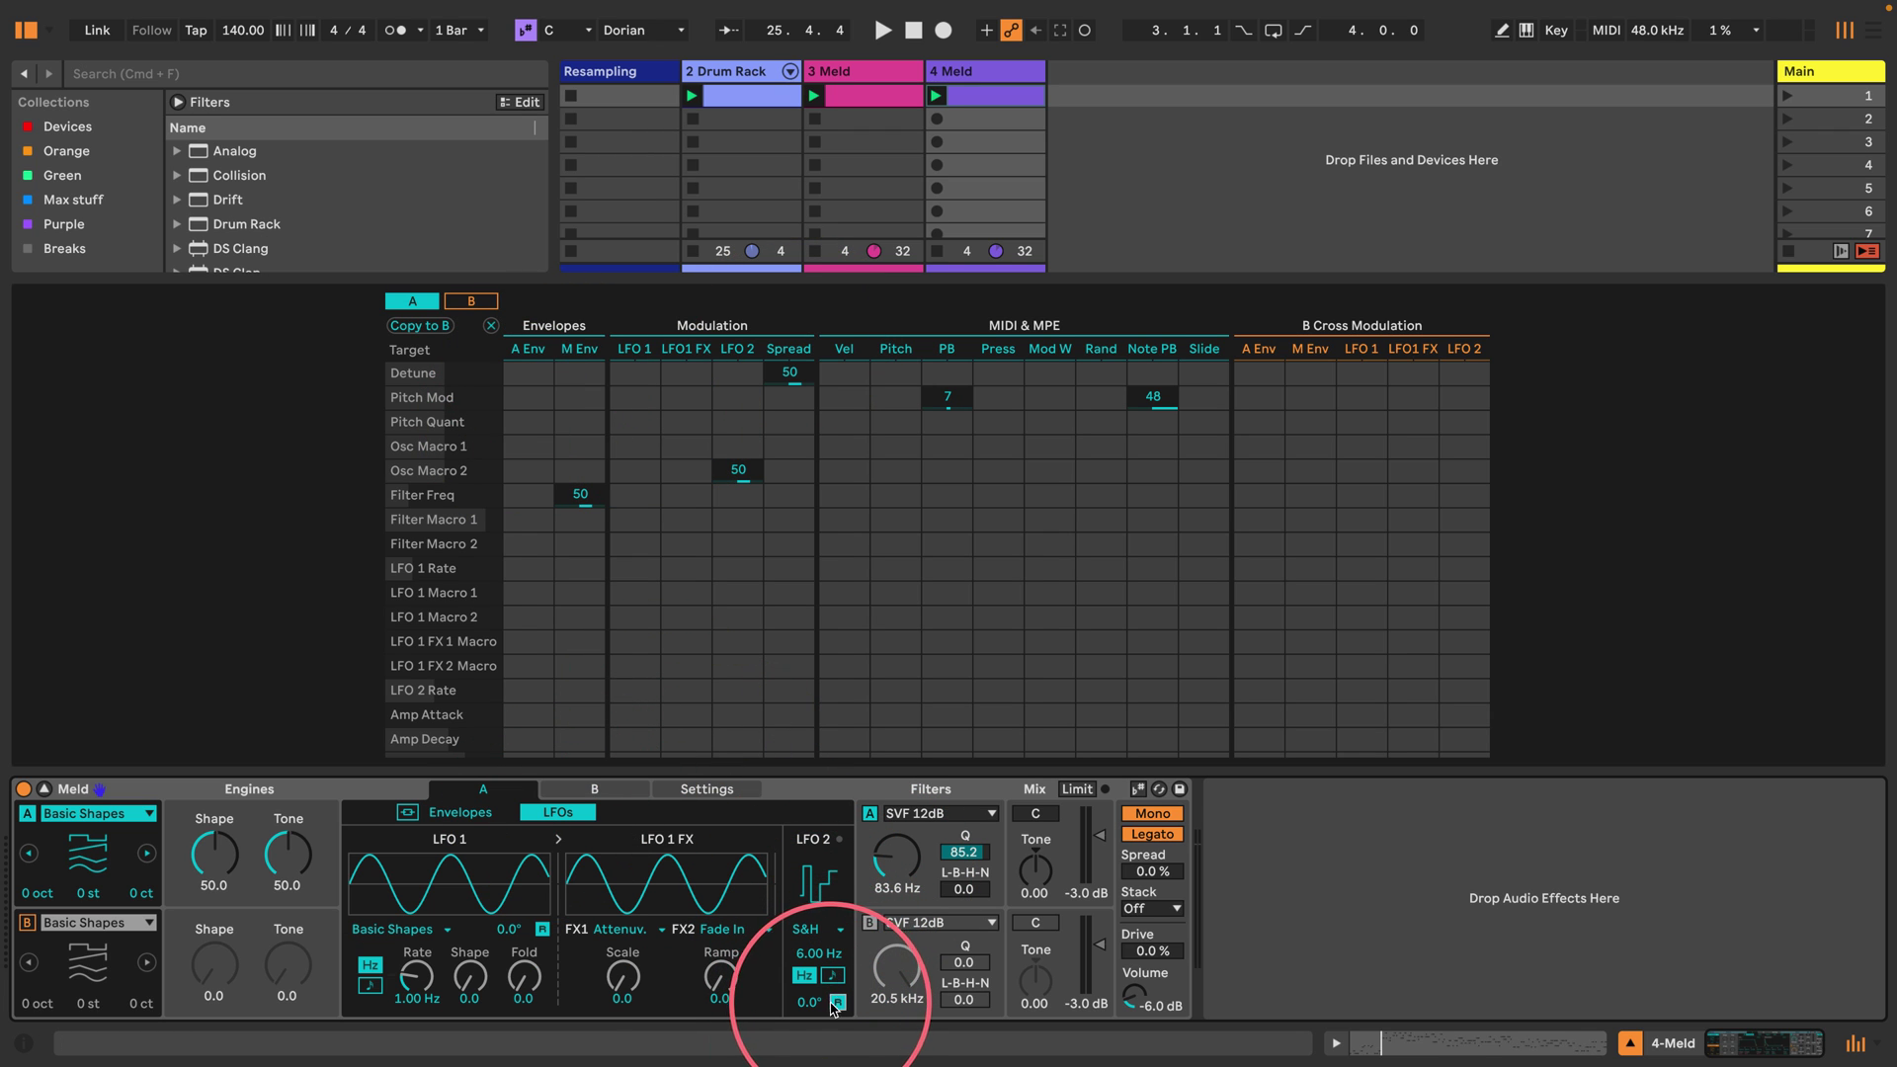
left_click_drag(818, 953, 818, 988)
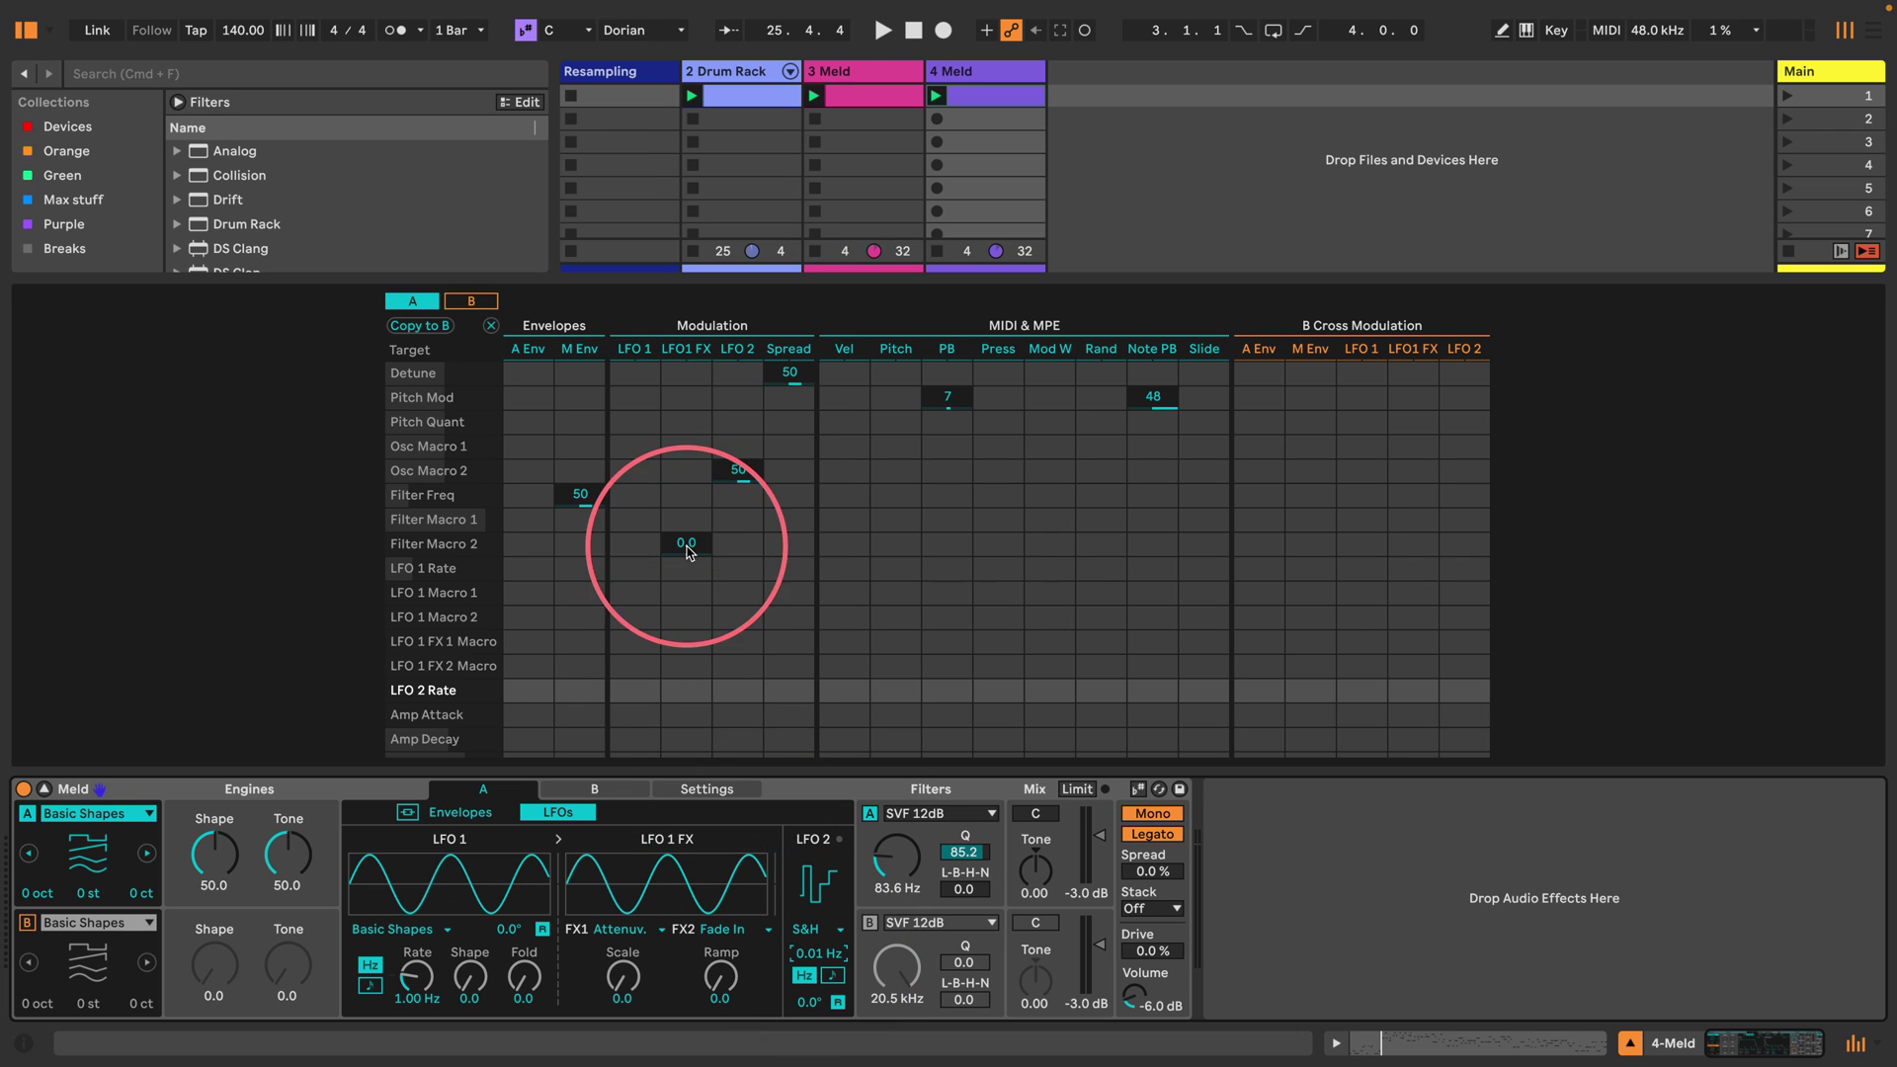
key("space")
left_click(741, 374)
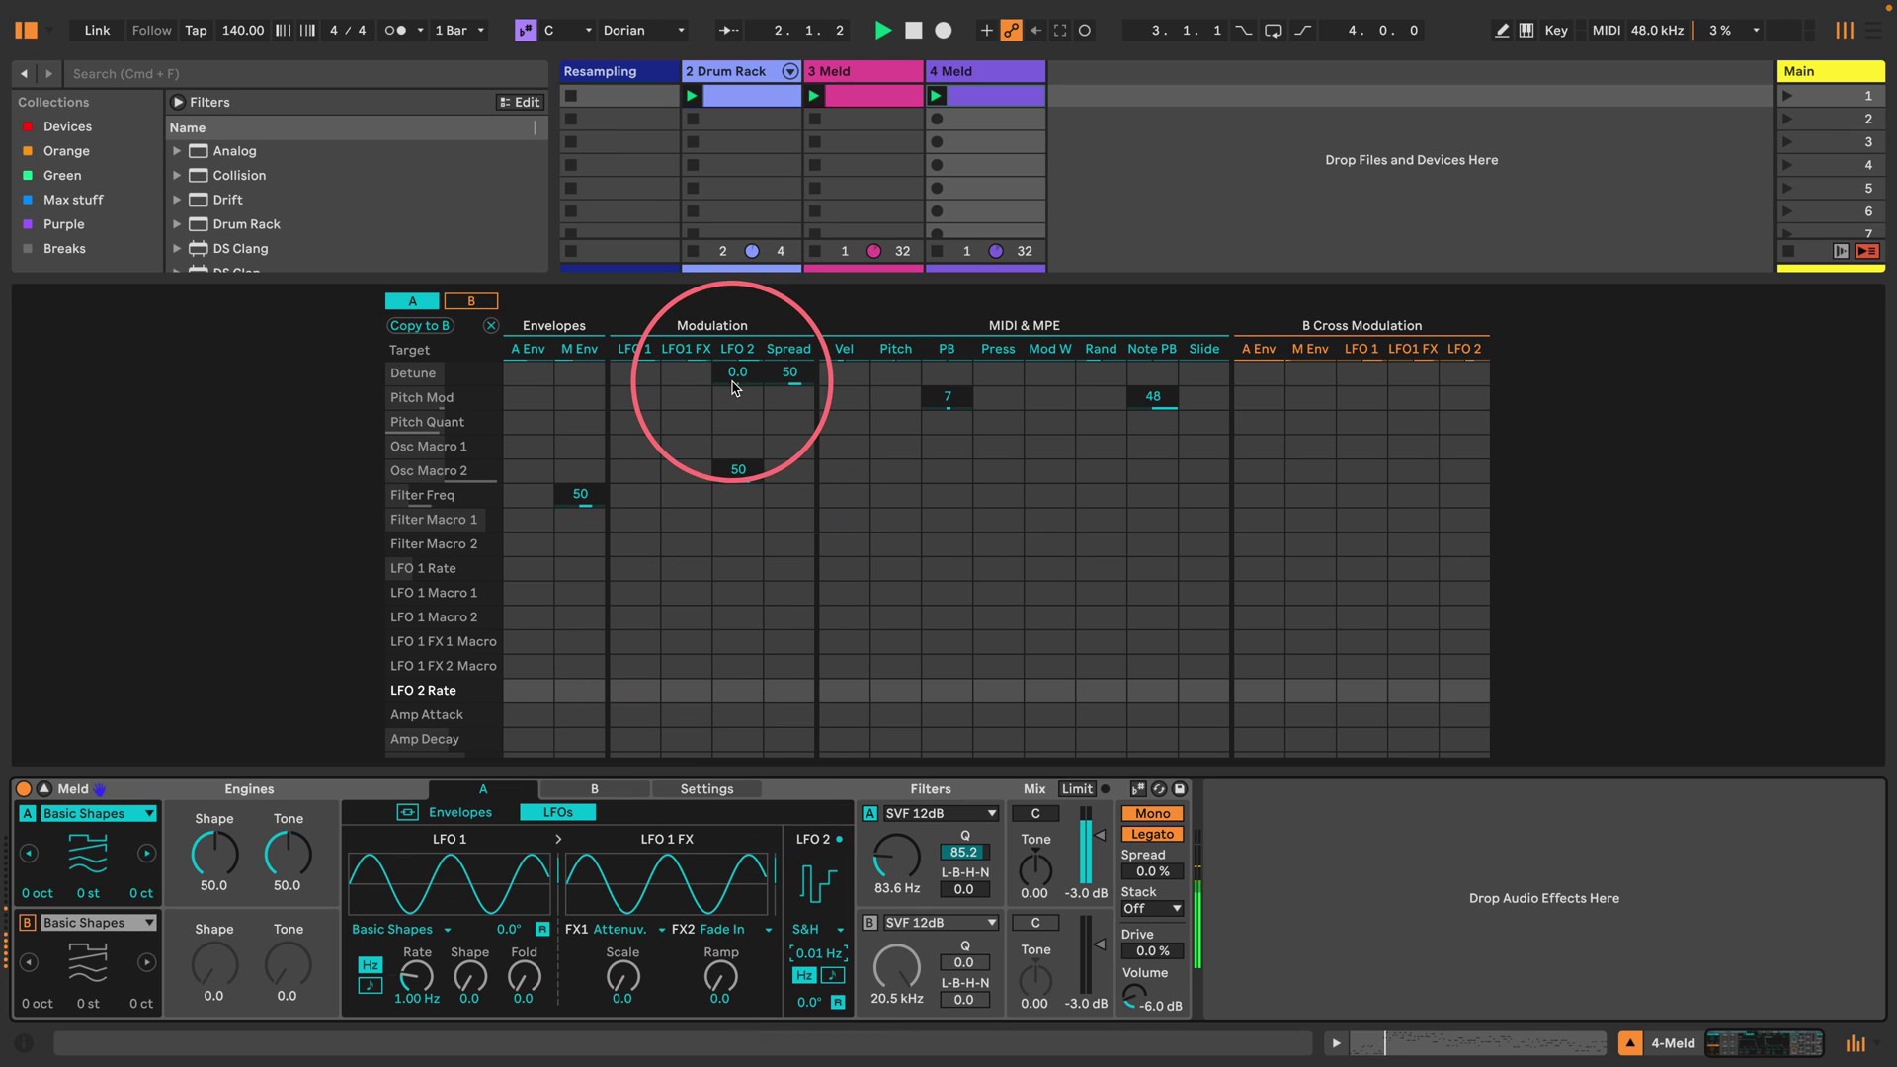
left_click(747, 595)
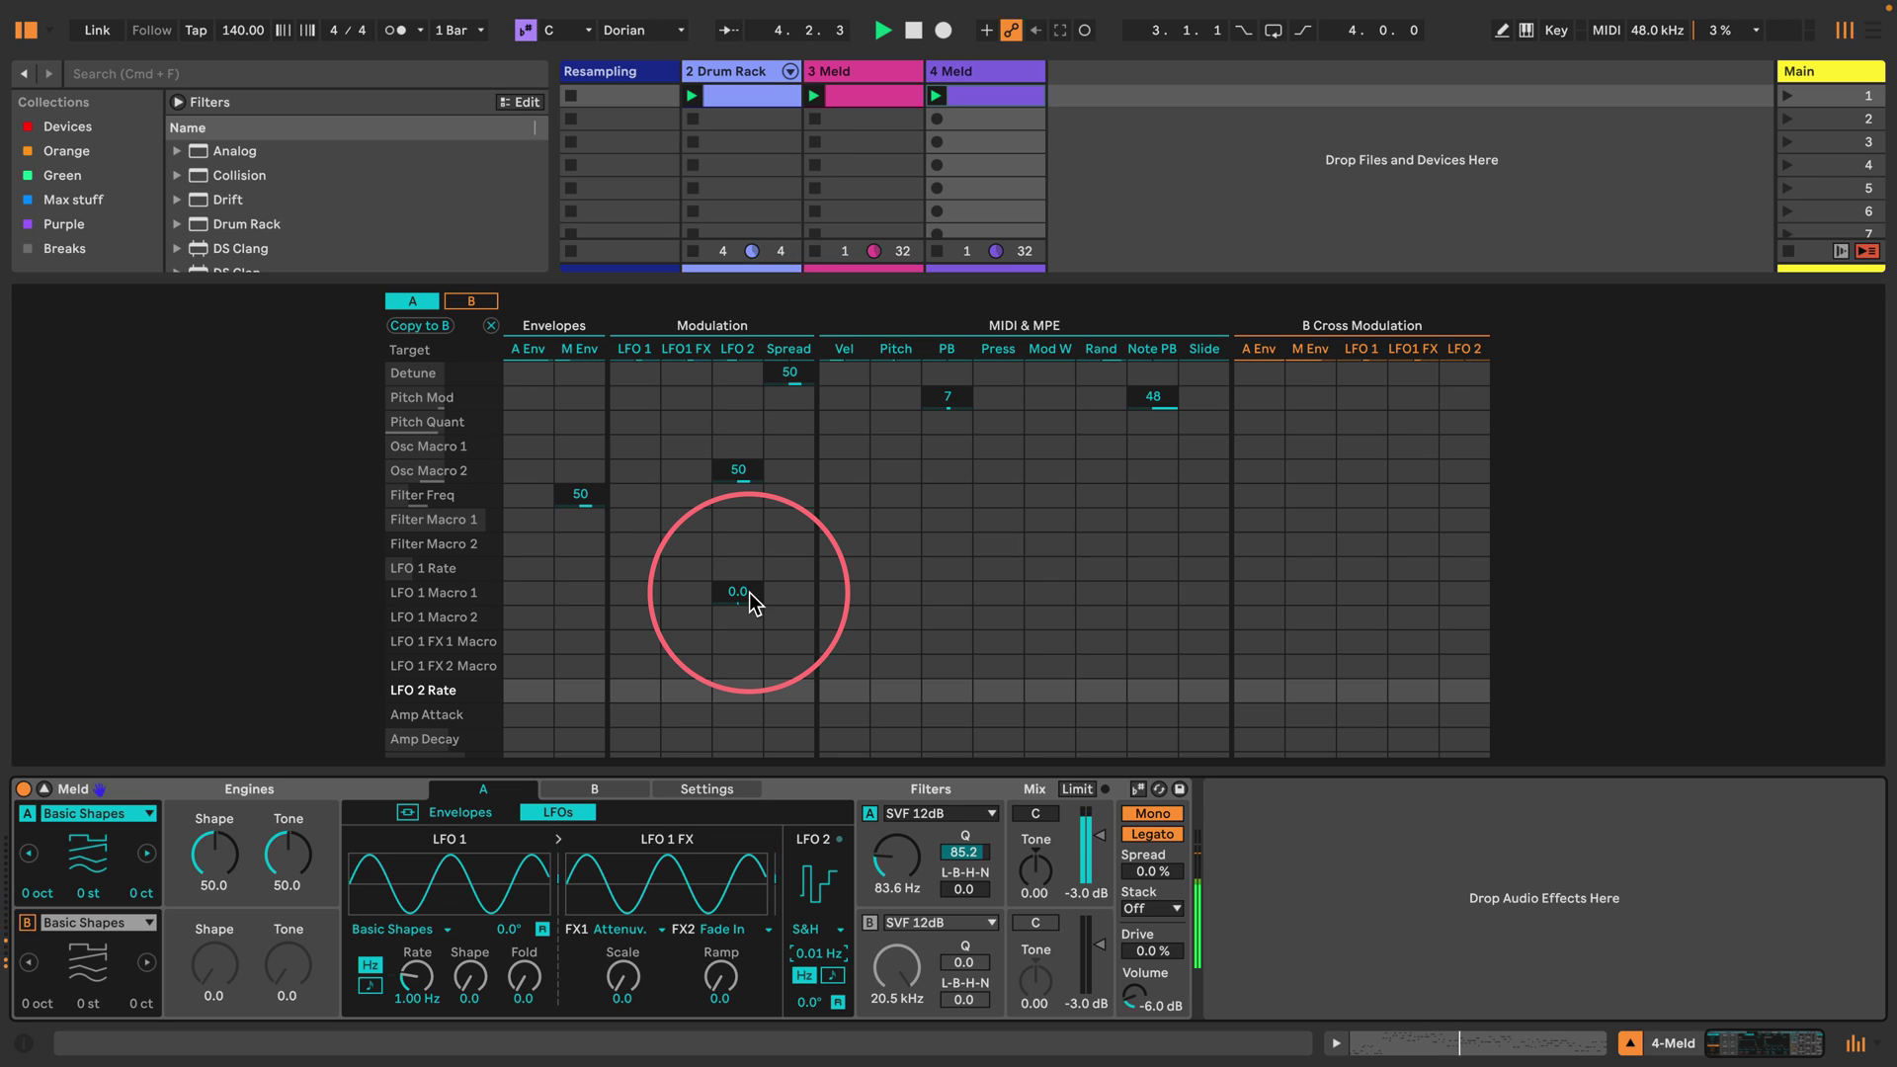
left_click(686, 597)
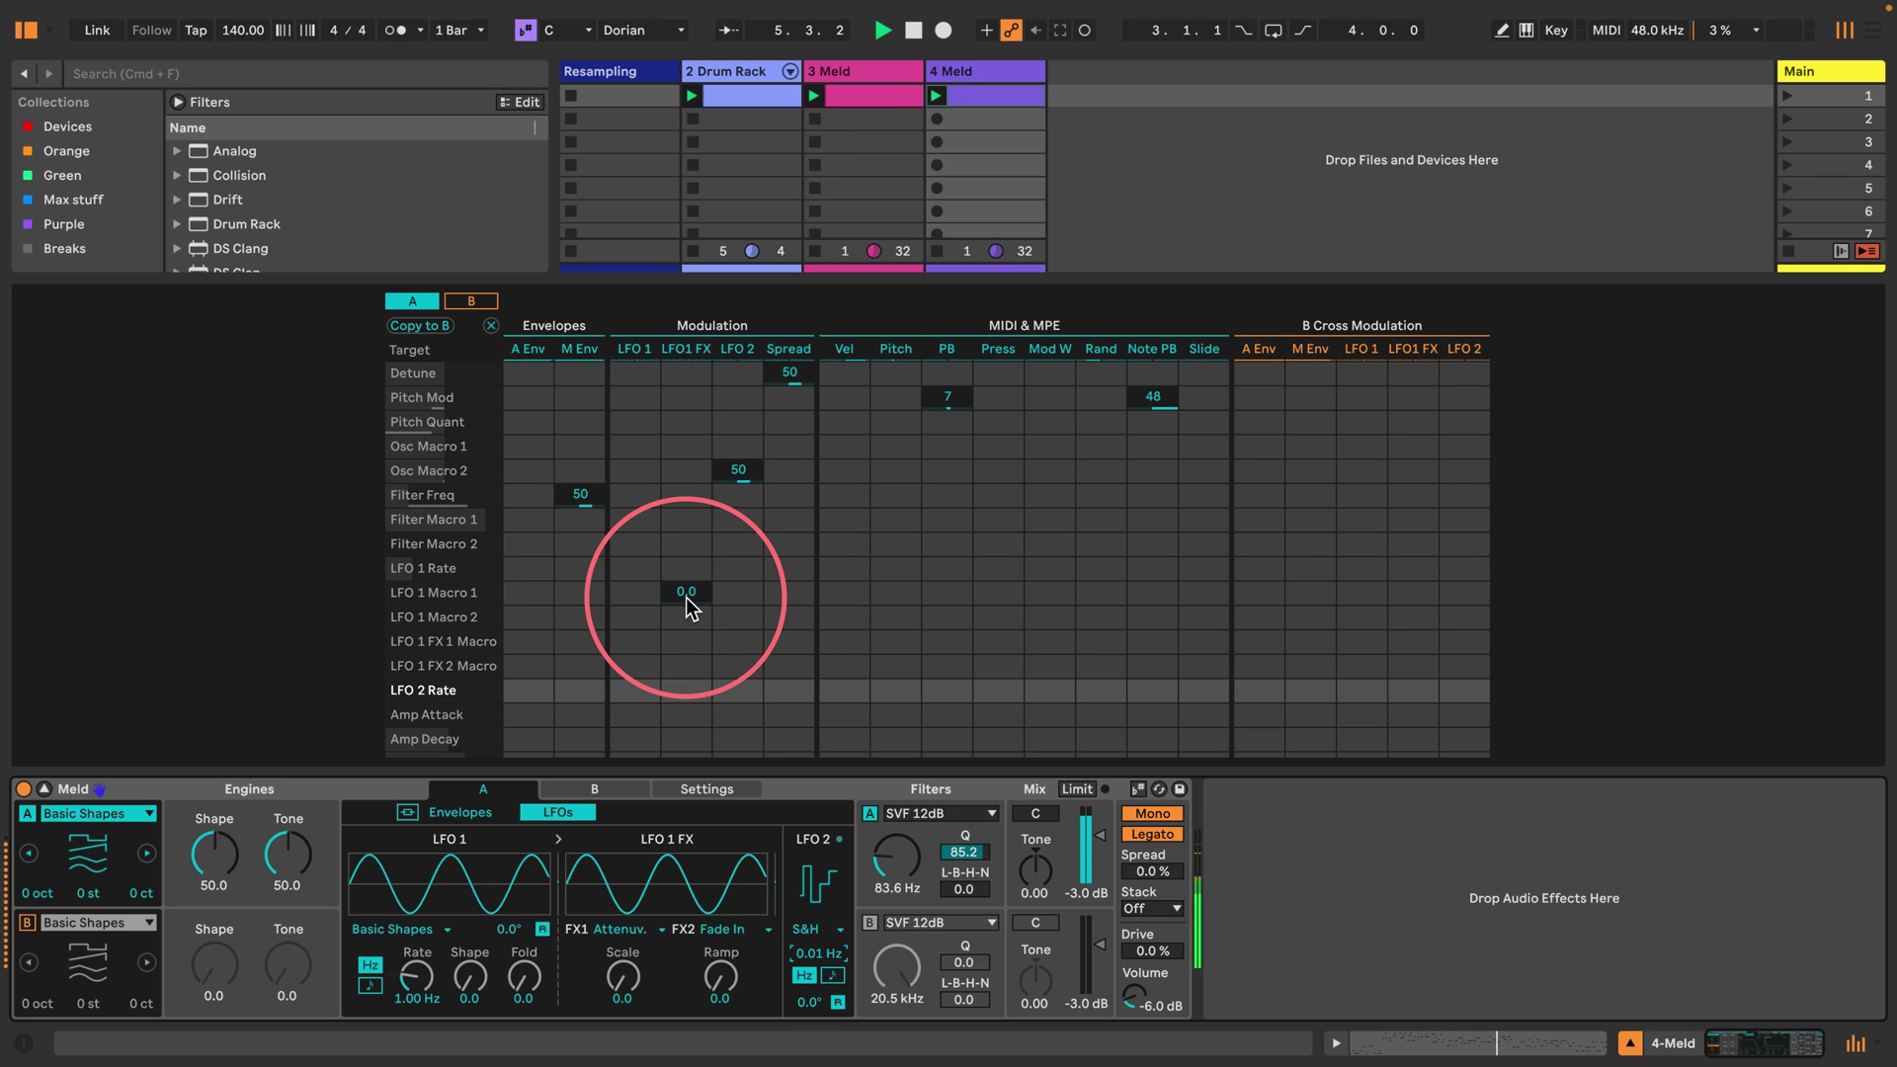
Restart playback several times to compare how the random LFO 2 changes the arpeggio sound.
key("space")
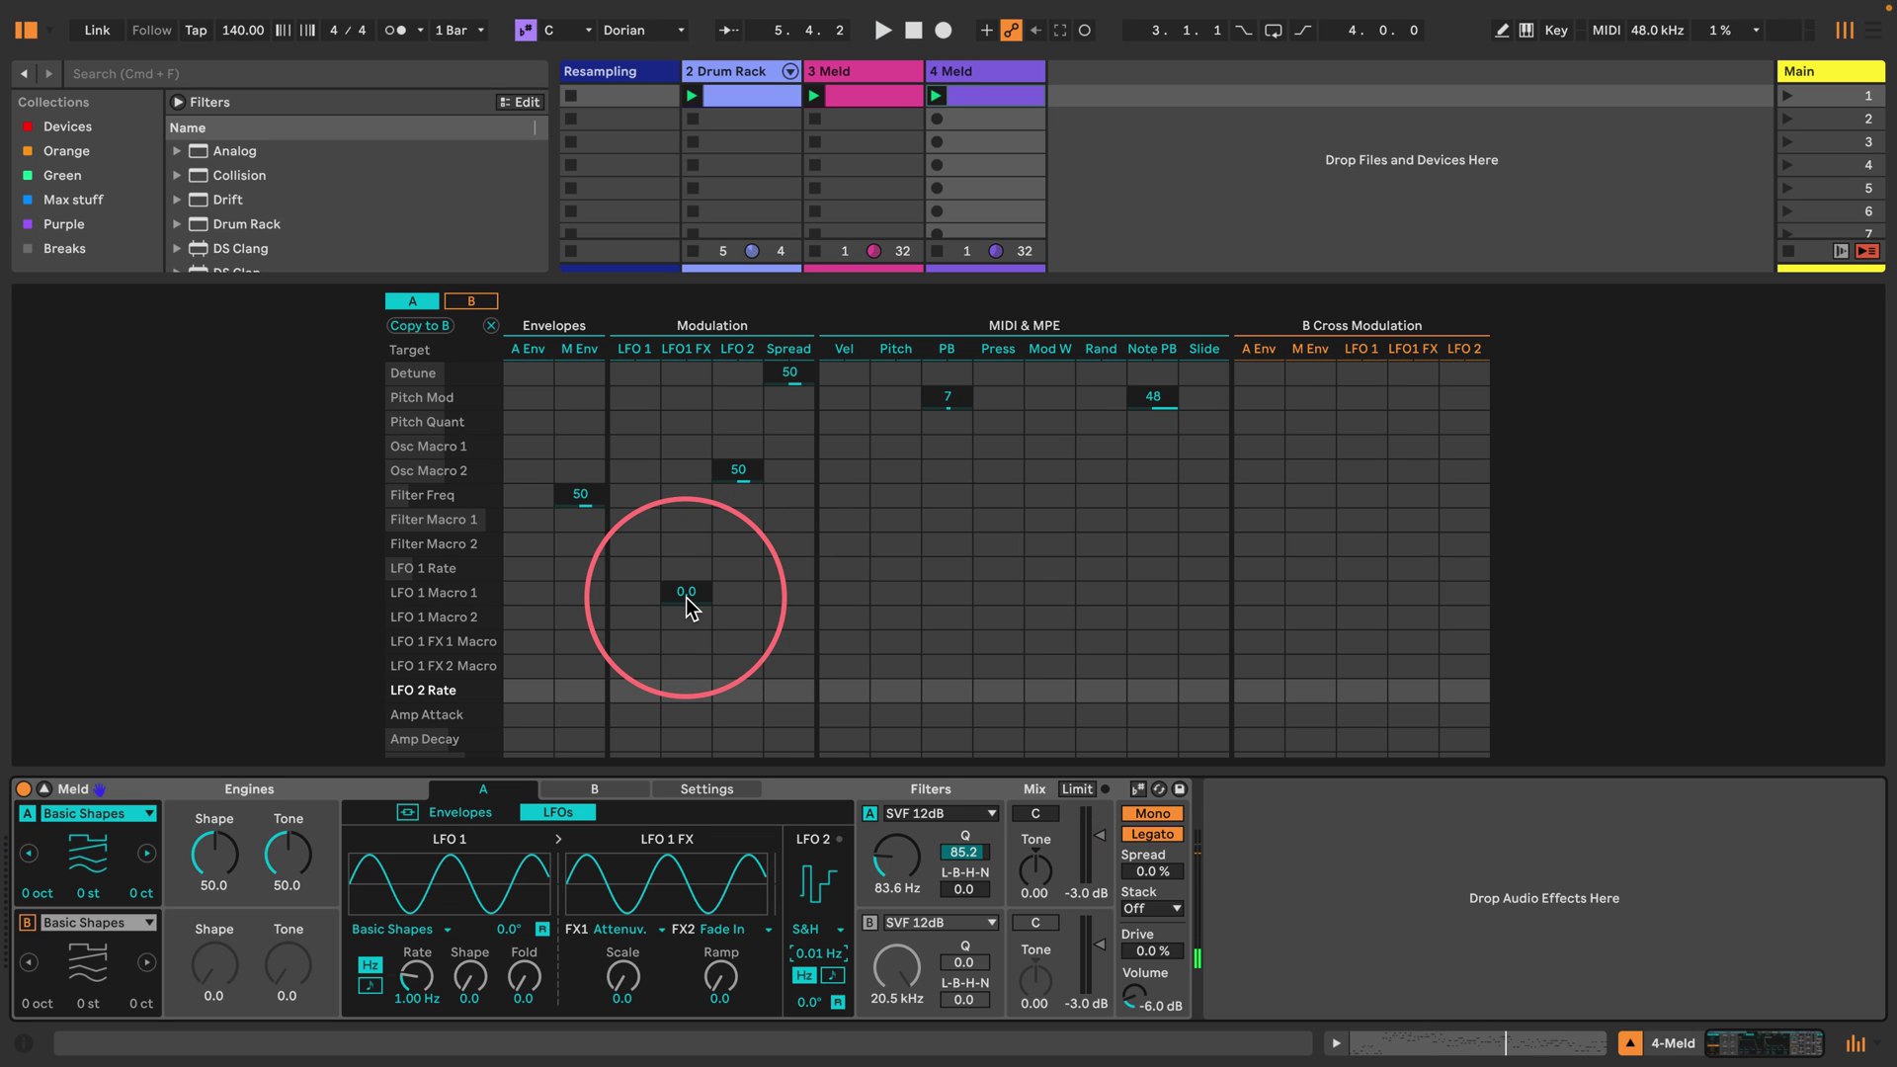
key("space")
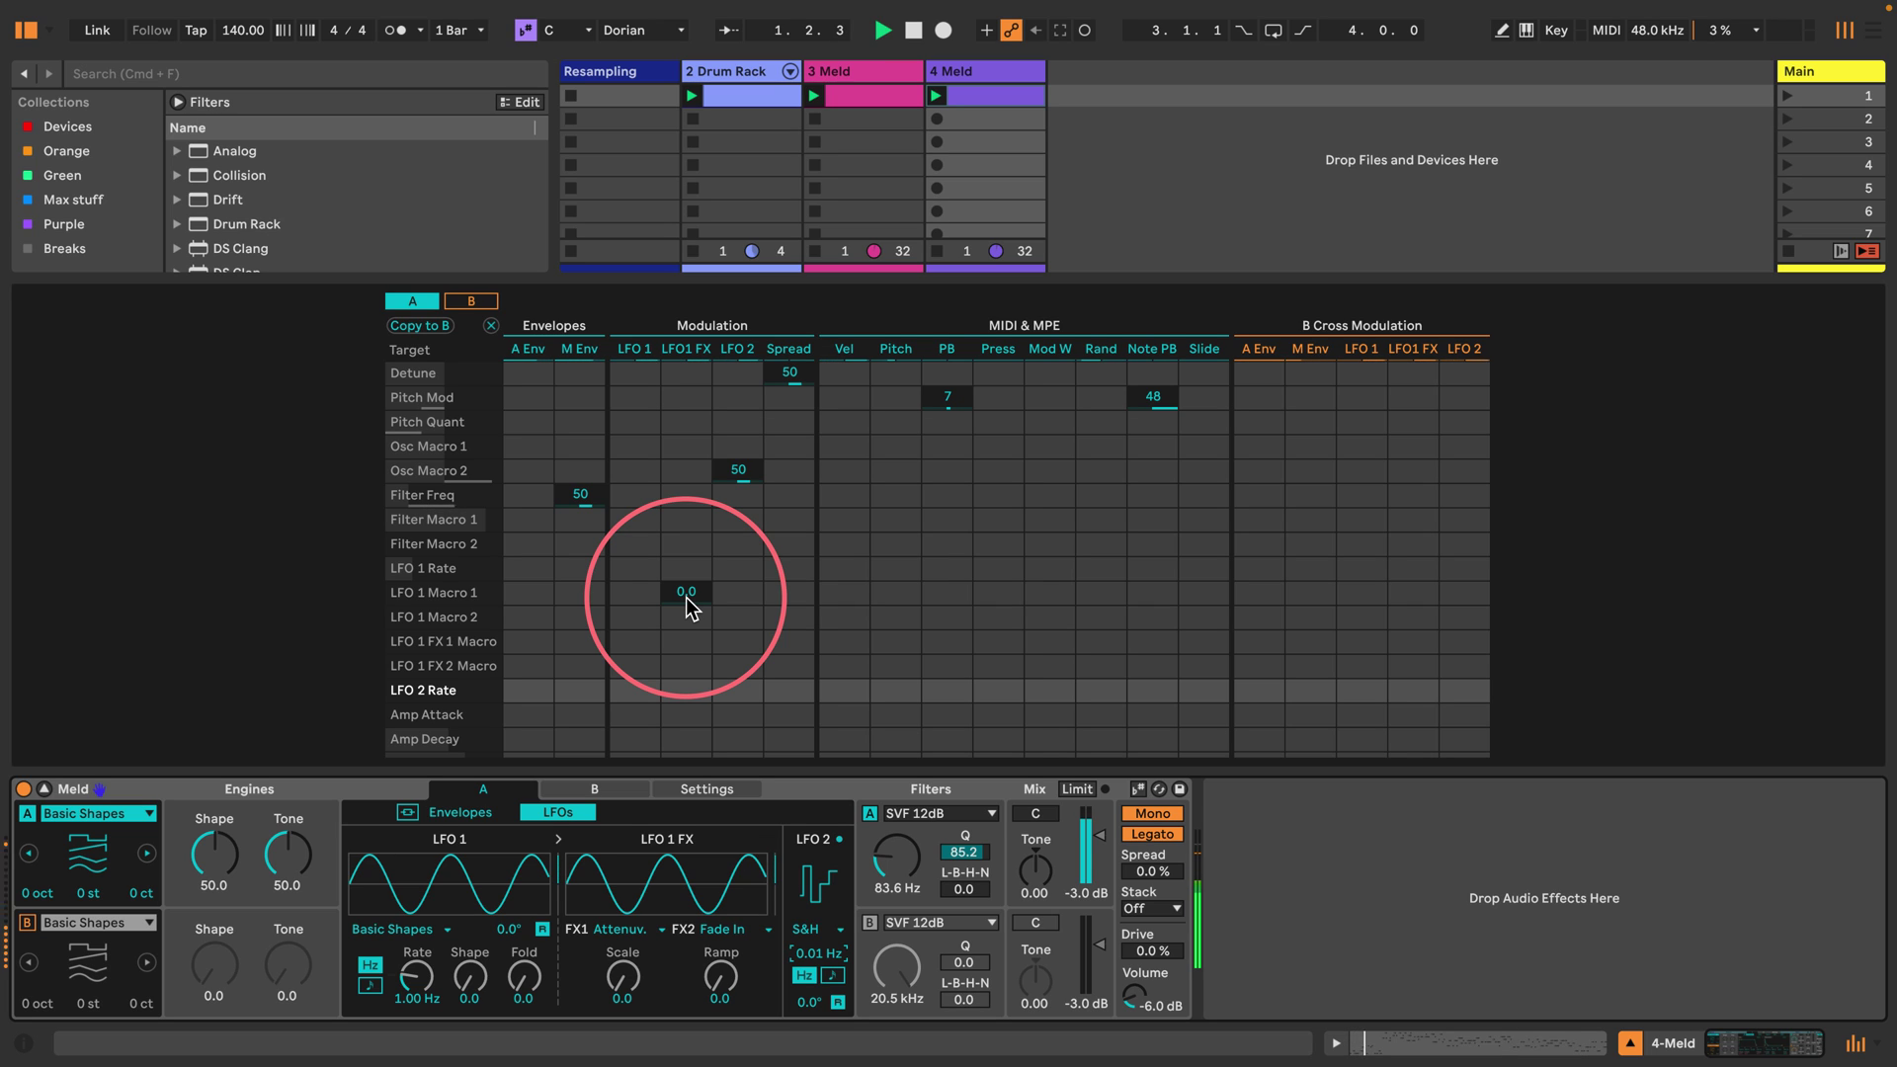
key("space")
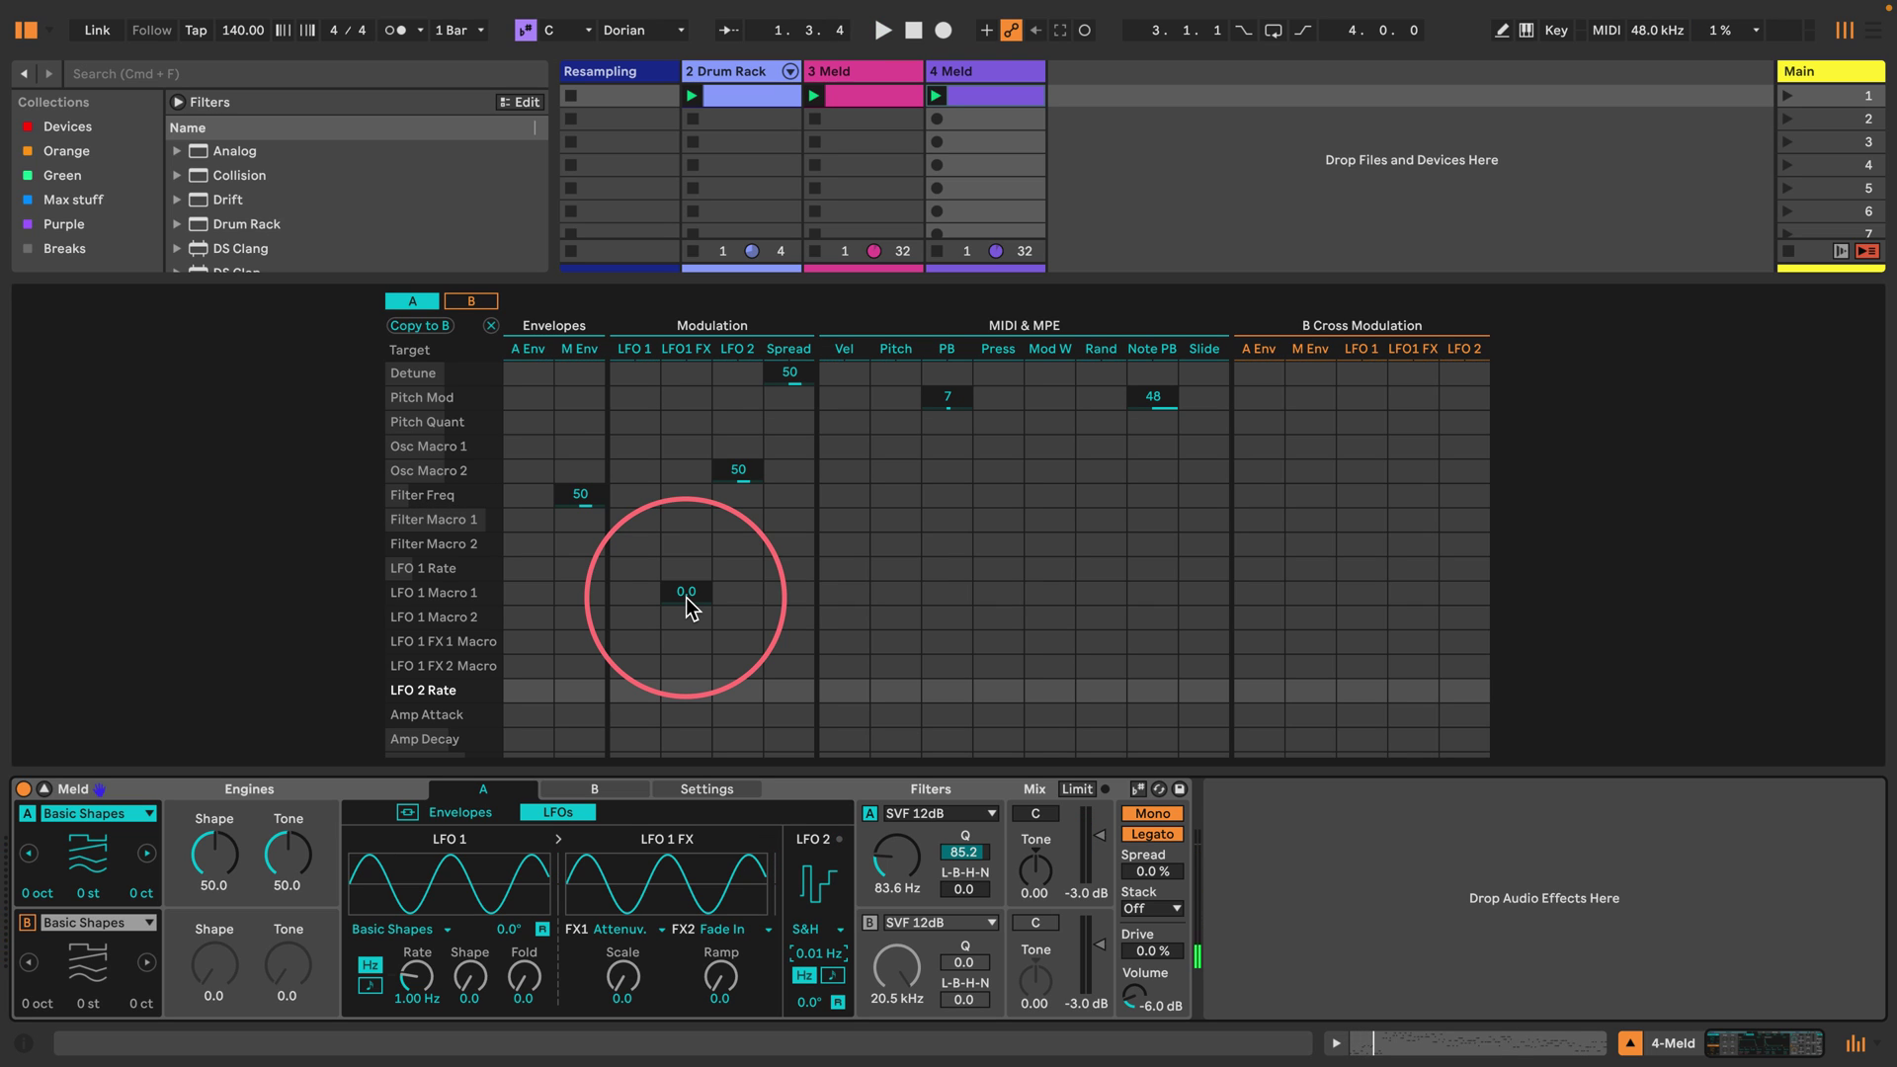
key("space")
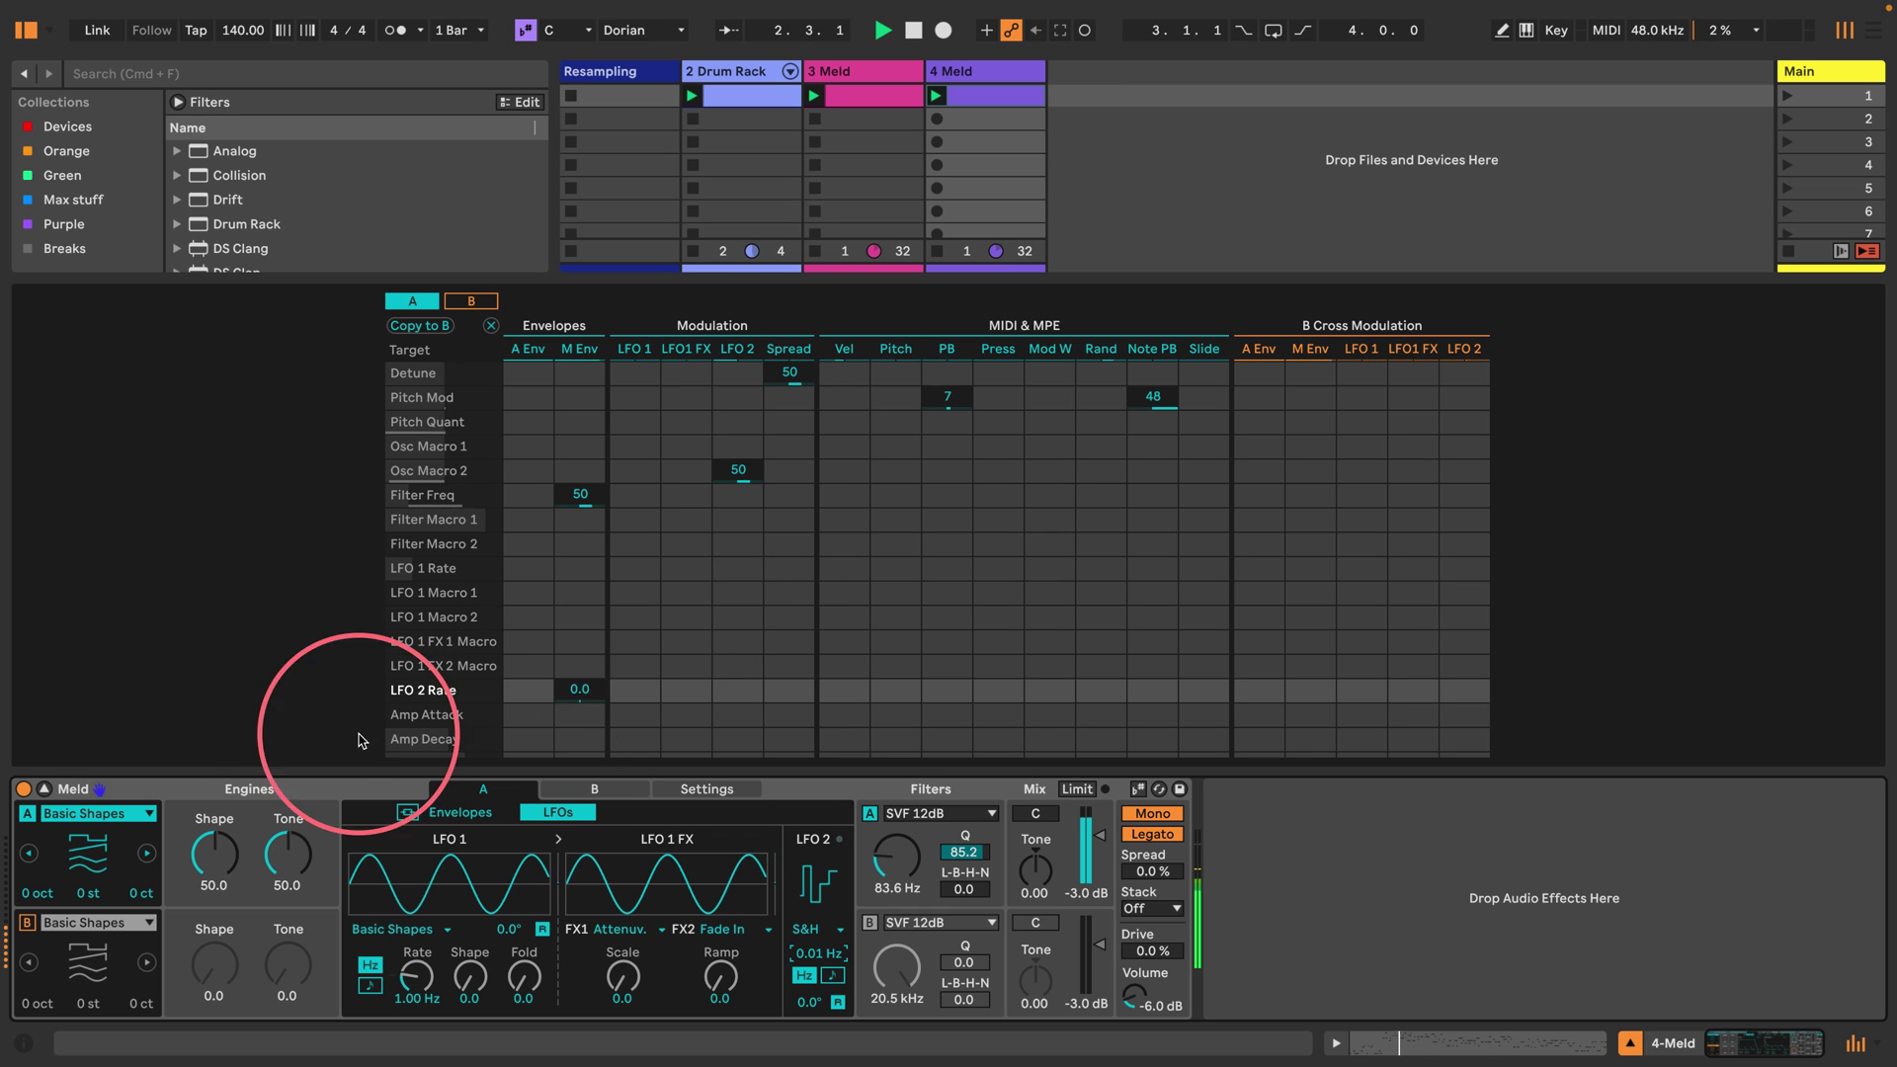
Take the arpeggio track out of solo and play it together with the drums and bass.
left_click_drag(895, 276, 922, 691)
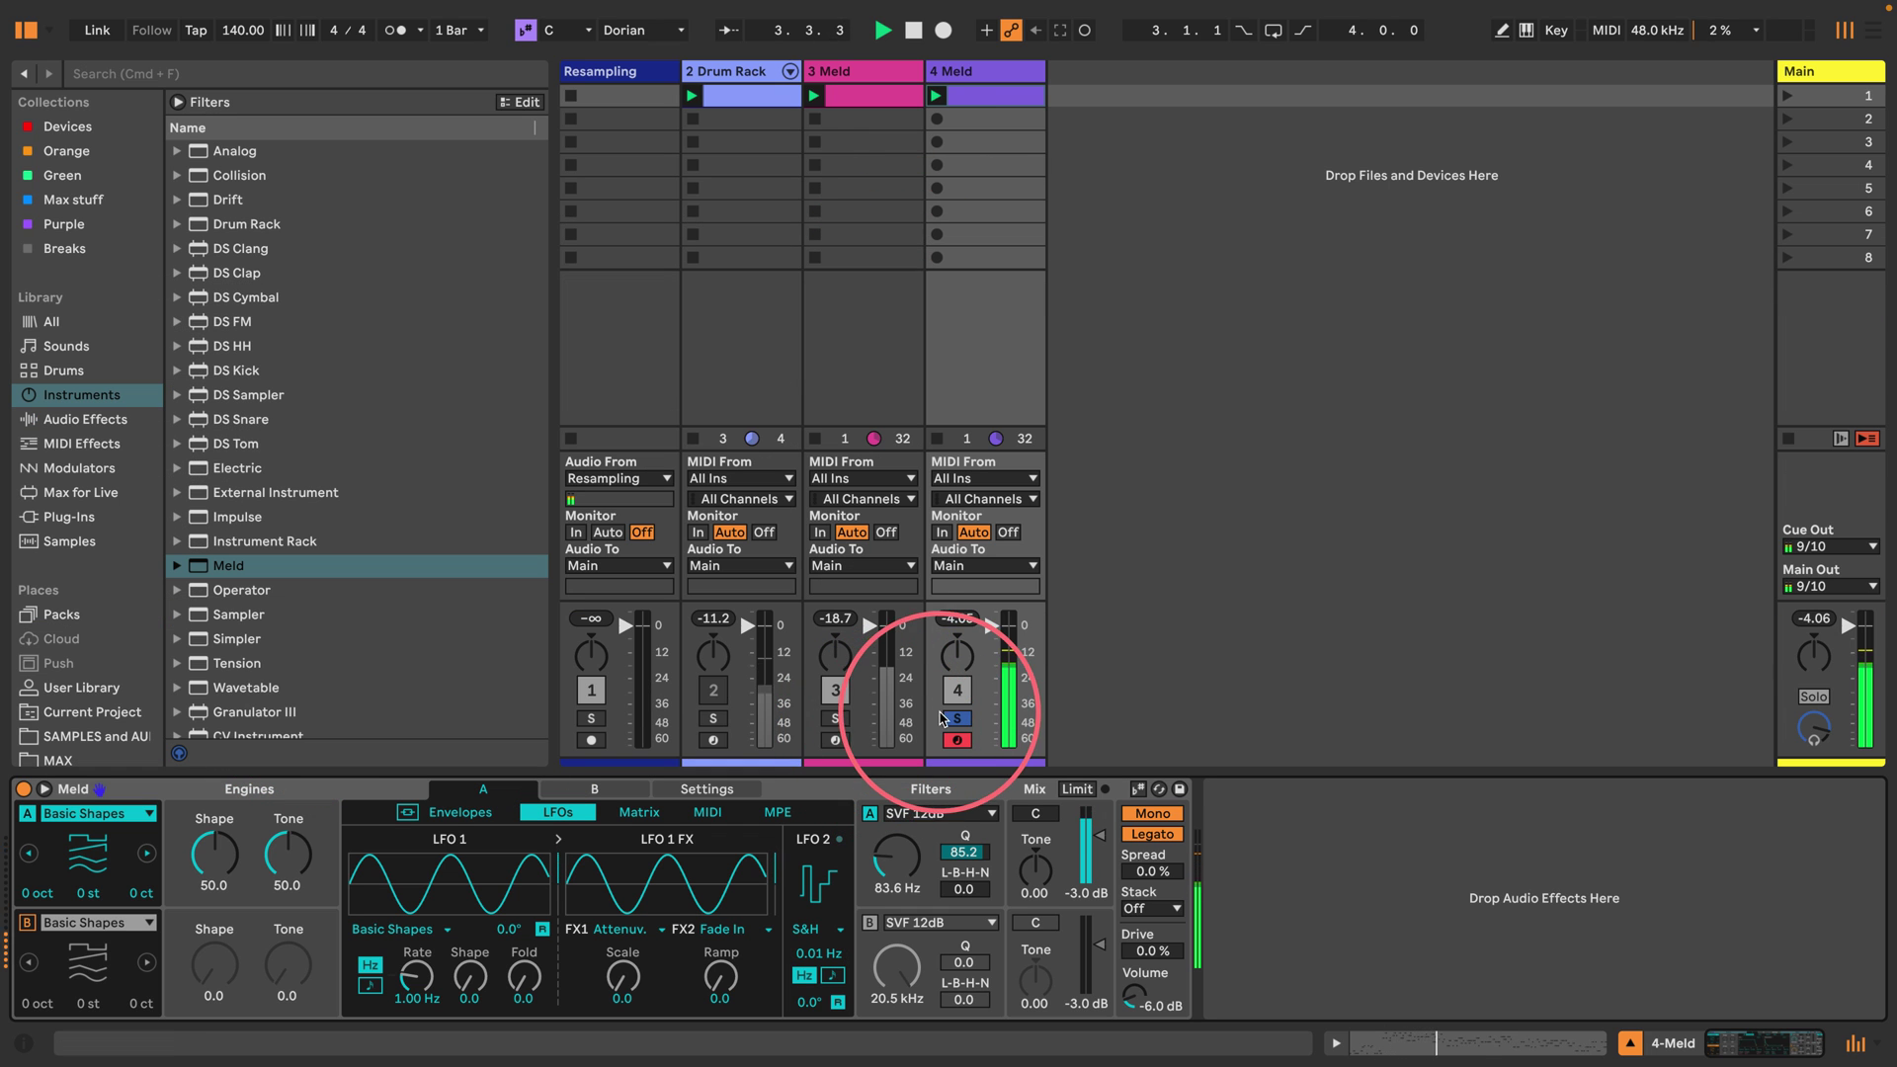
left_click(707, 697)
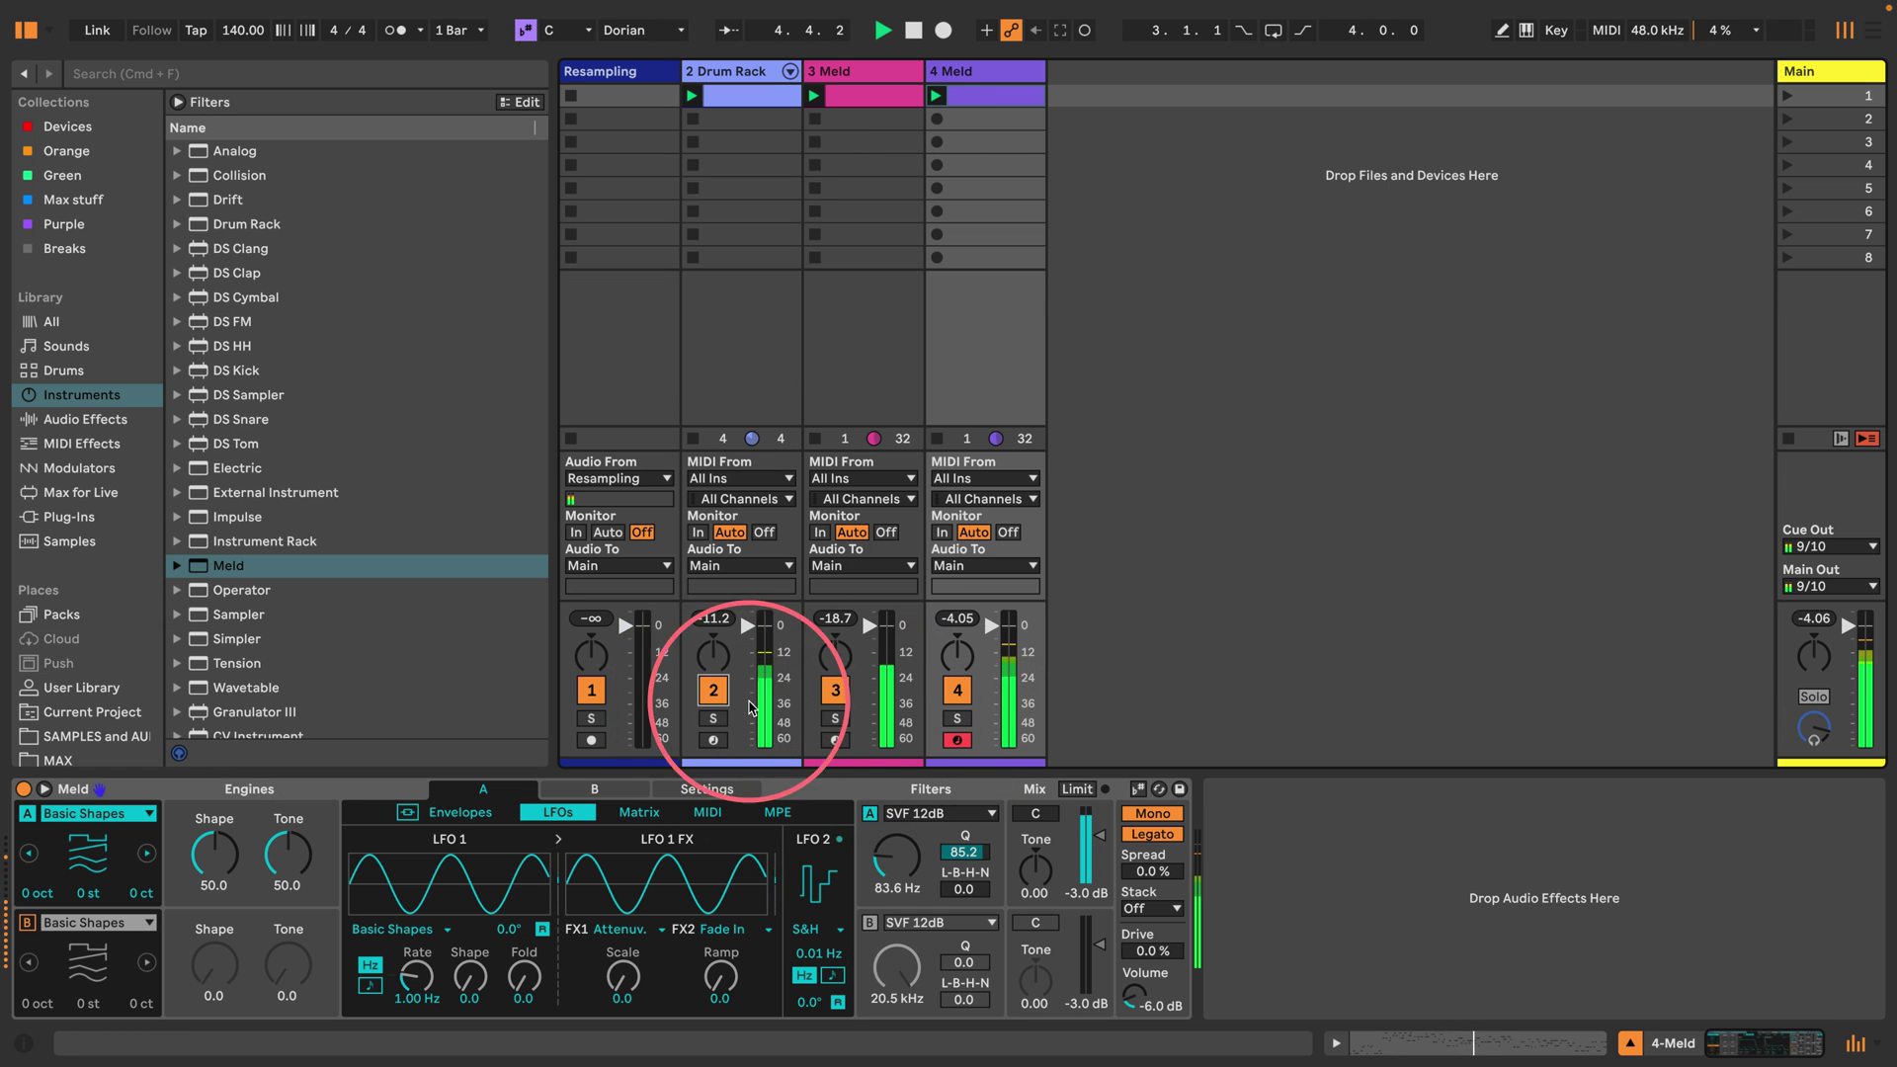
left_click(1366, 640)
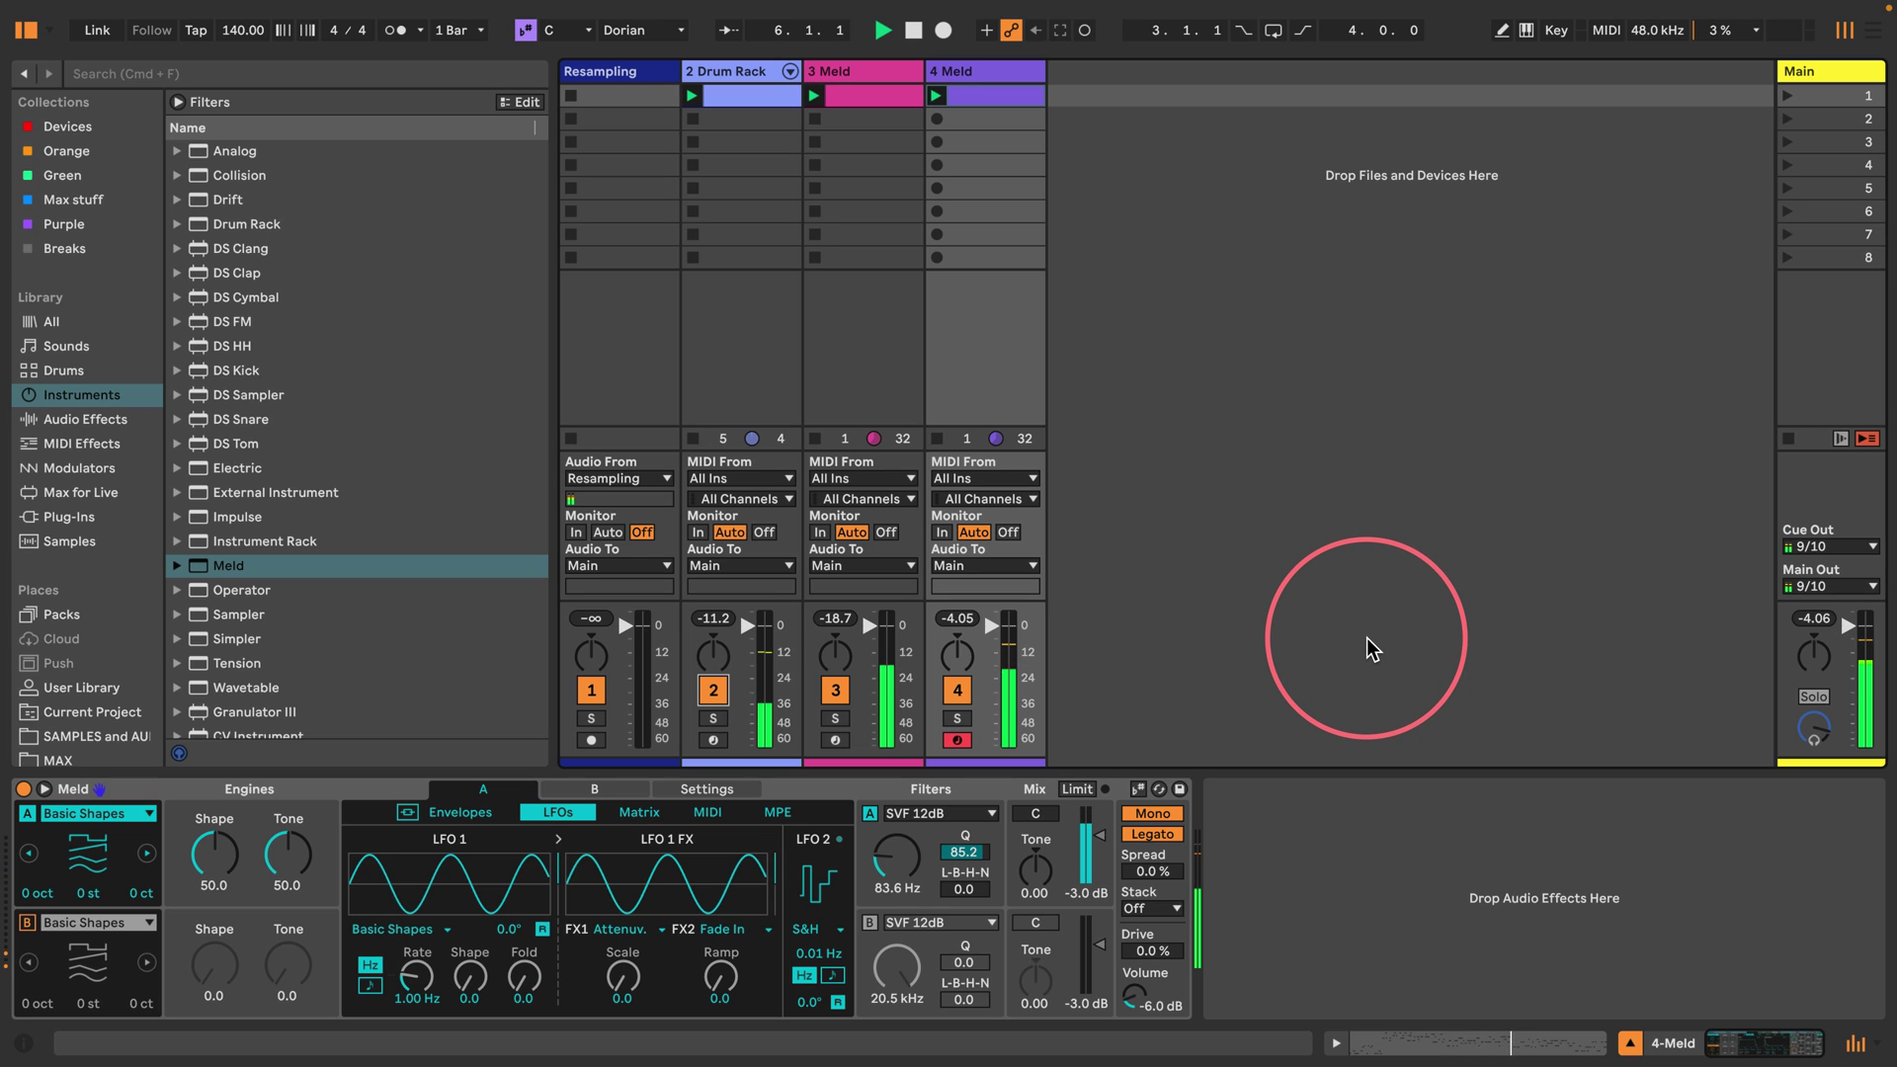
key("space")
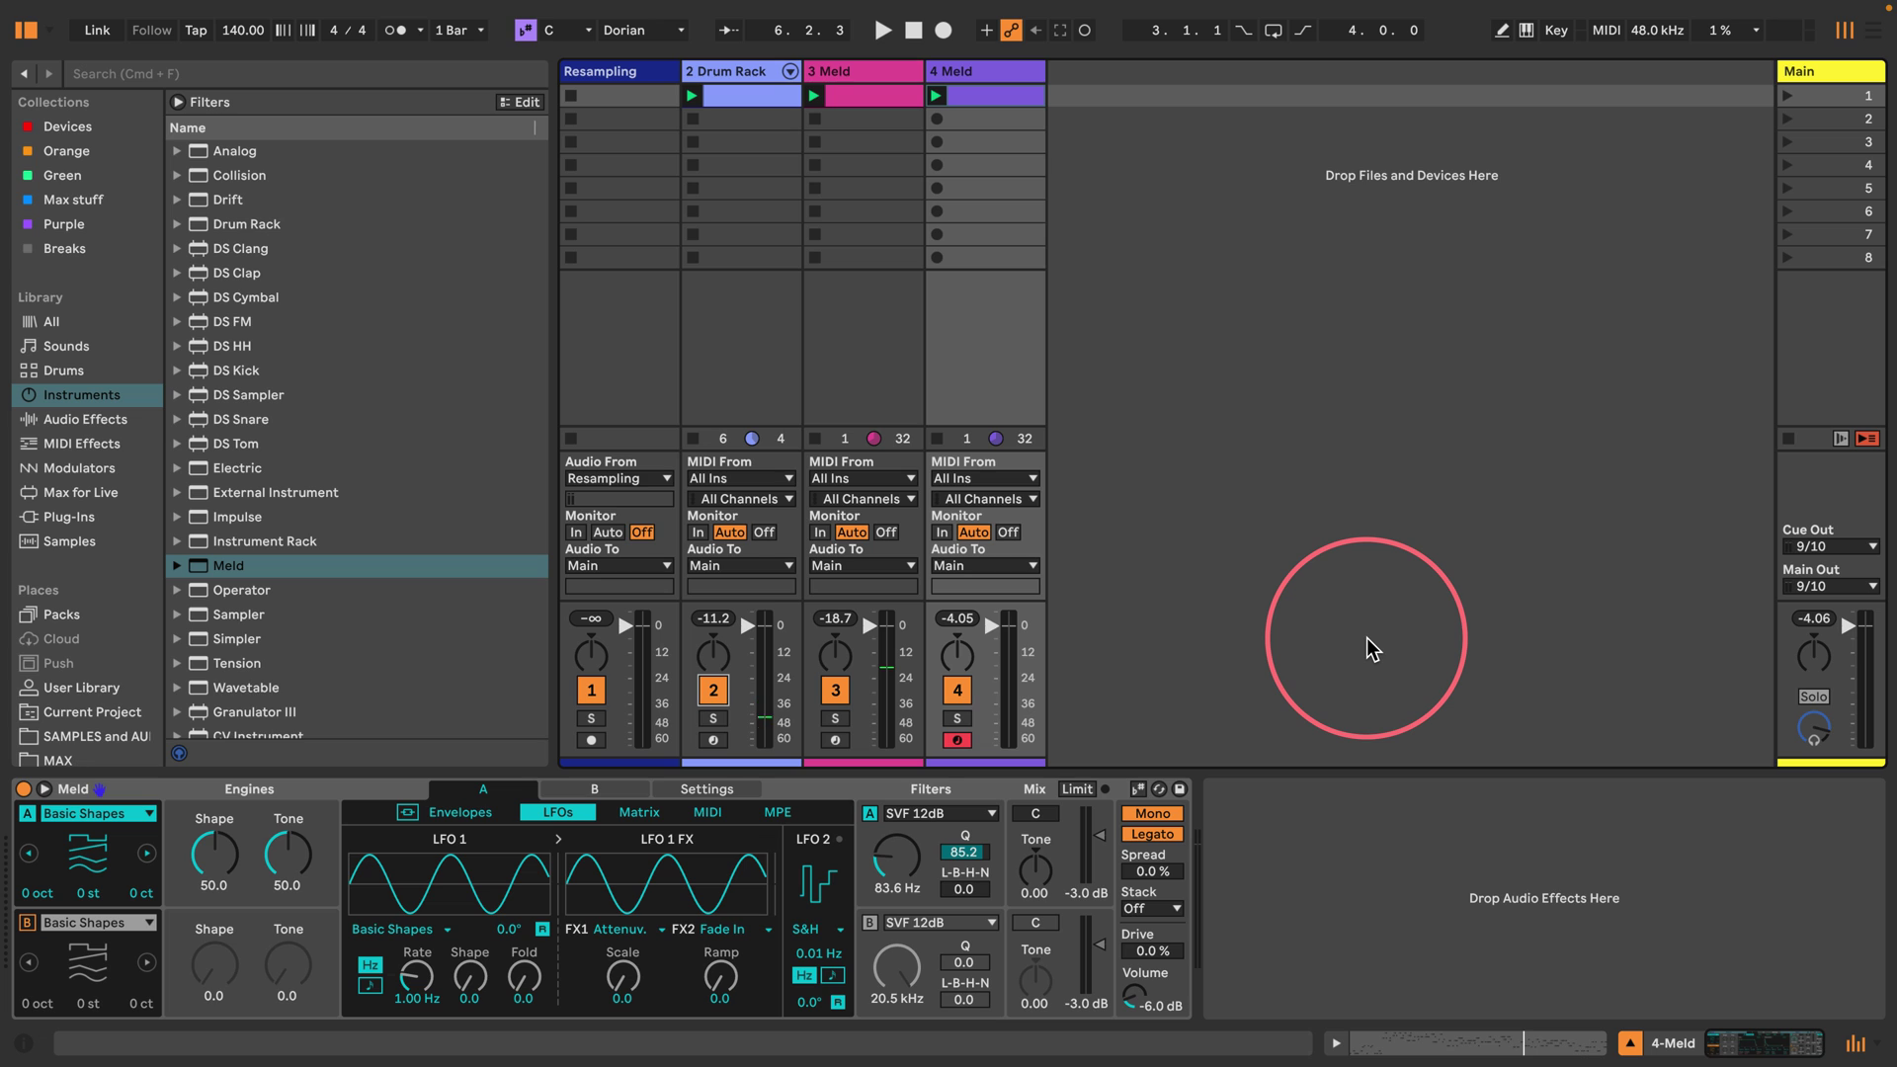
key("space")
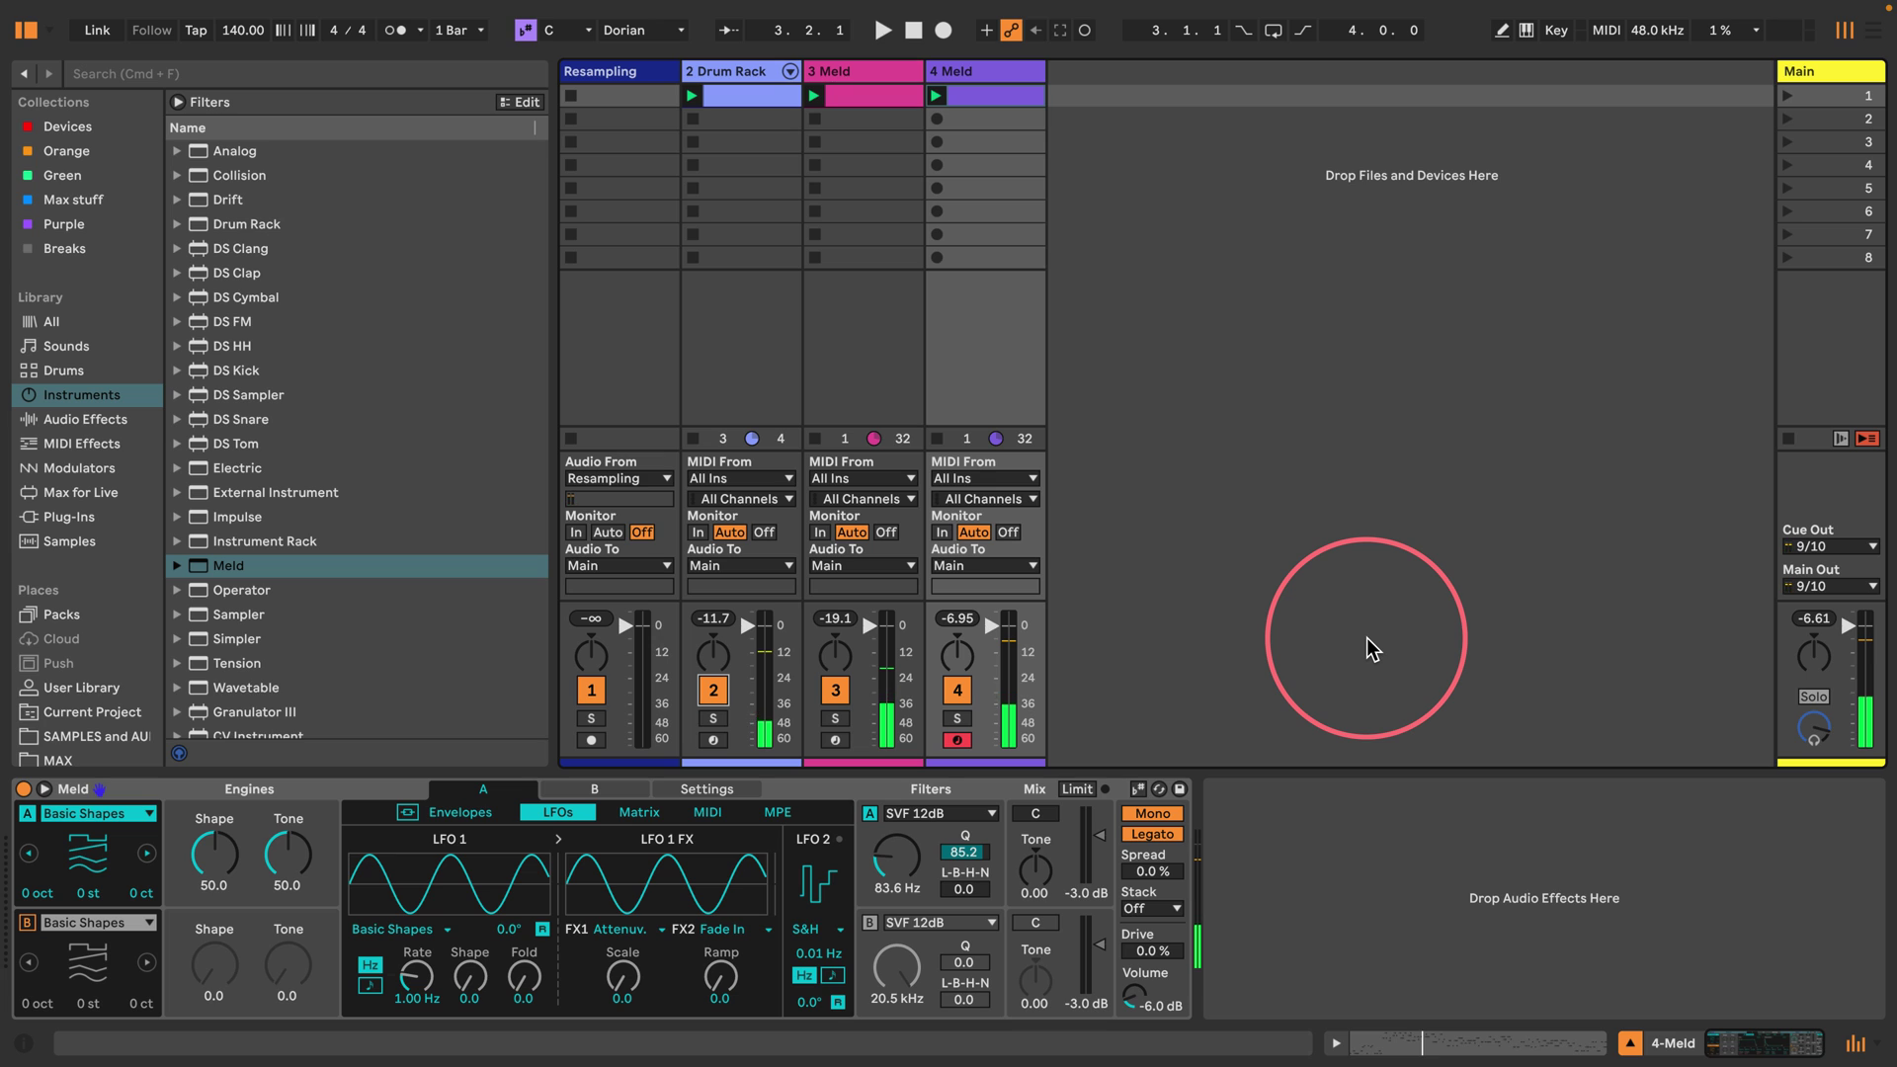
key("space")
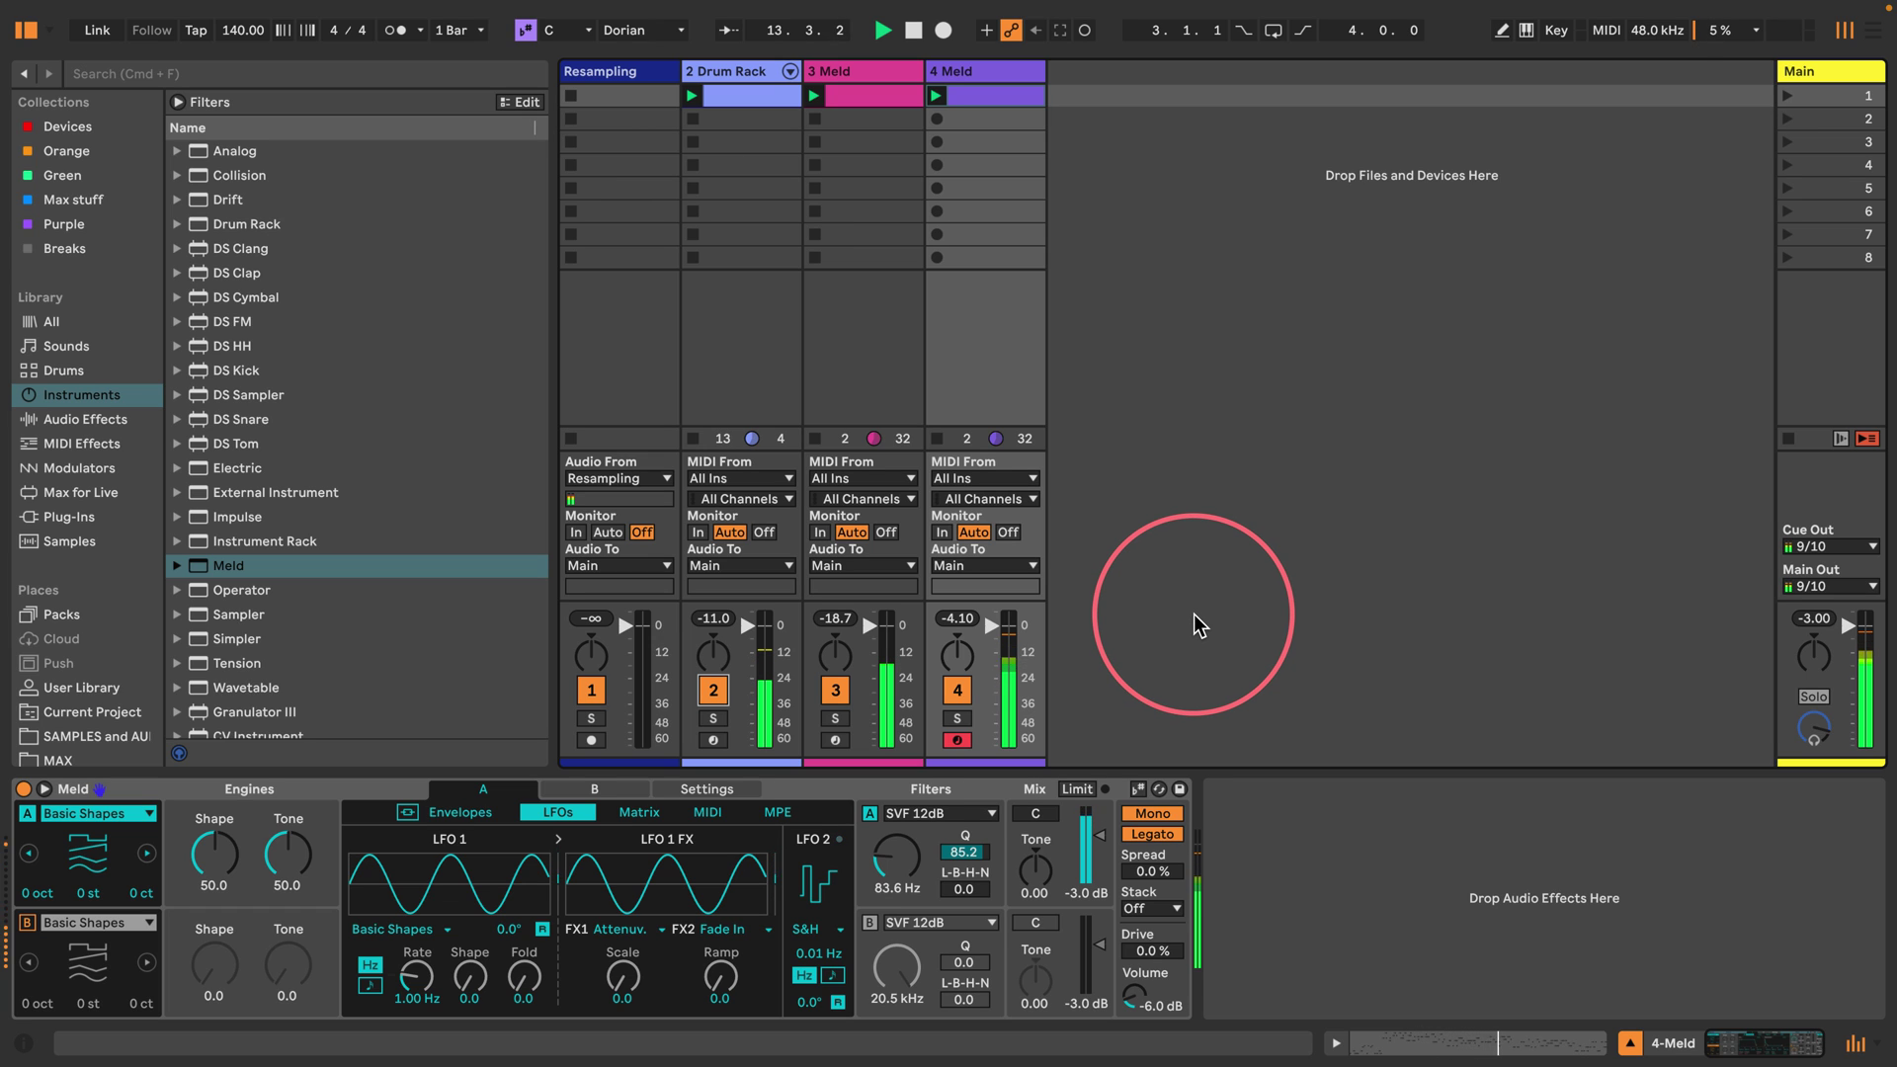
Open the Gong pad's Meld in the Drum Rack and raise engine A's level to -3.0 dB.
left_click(732, 79)
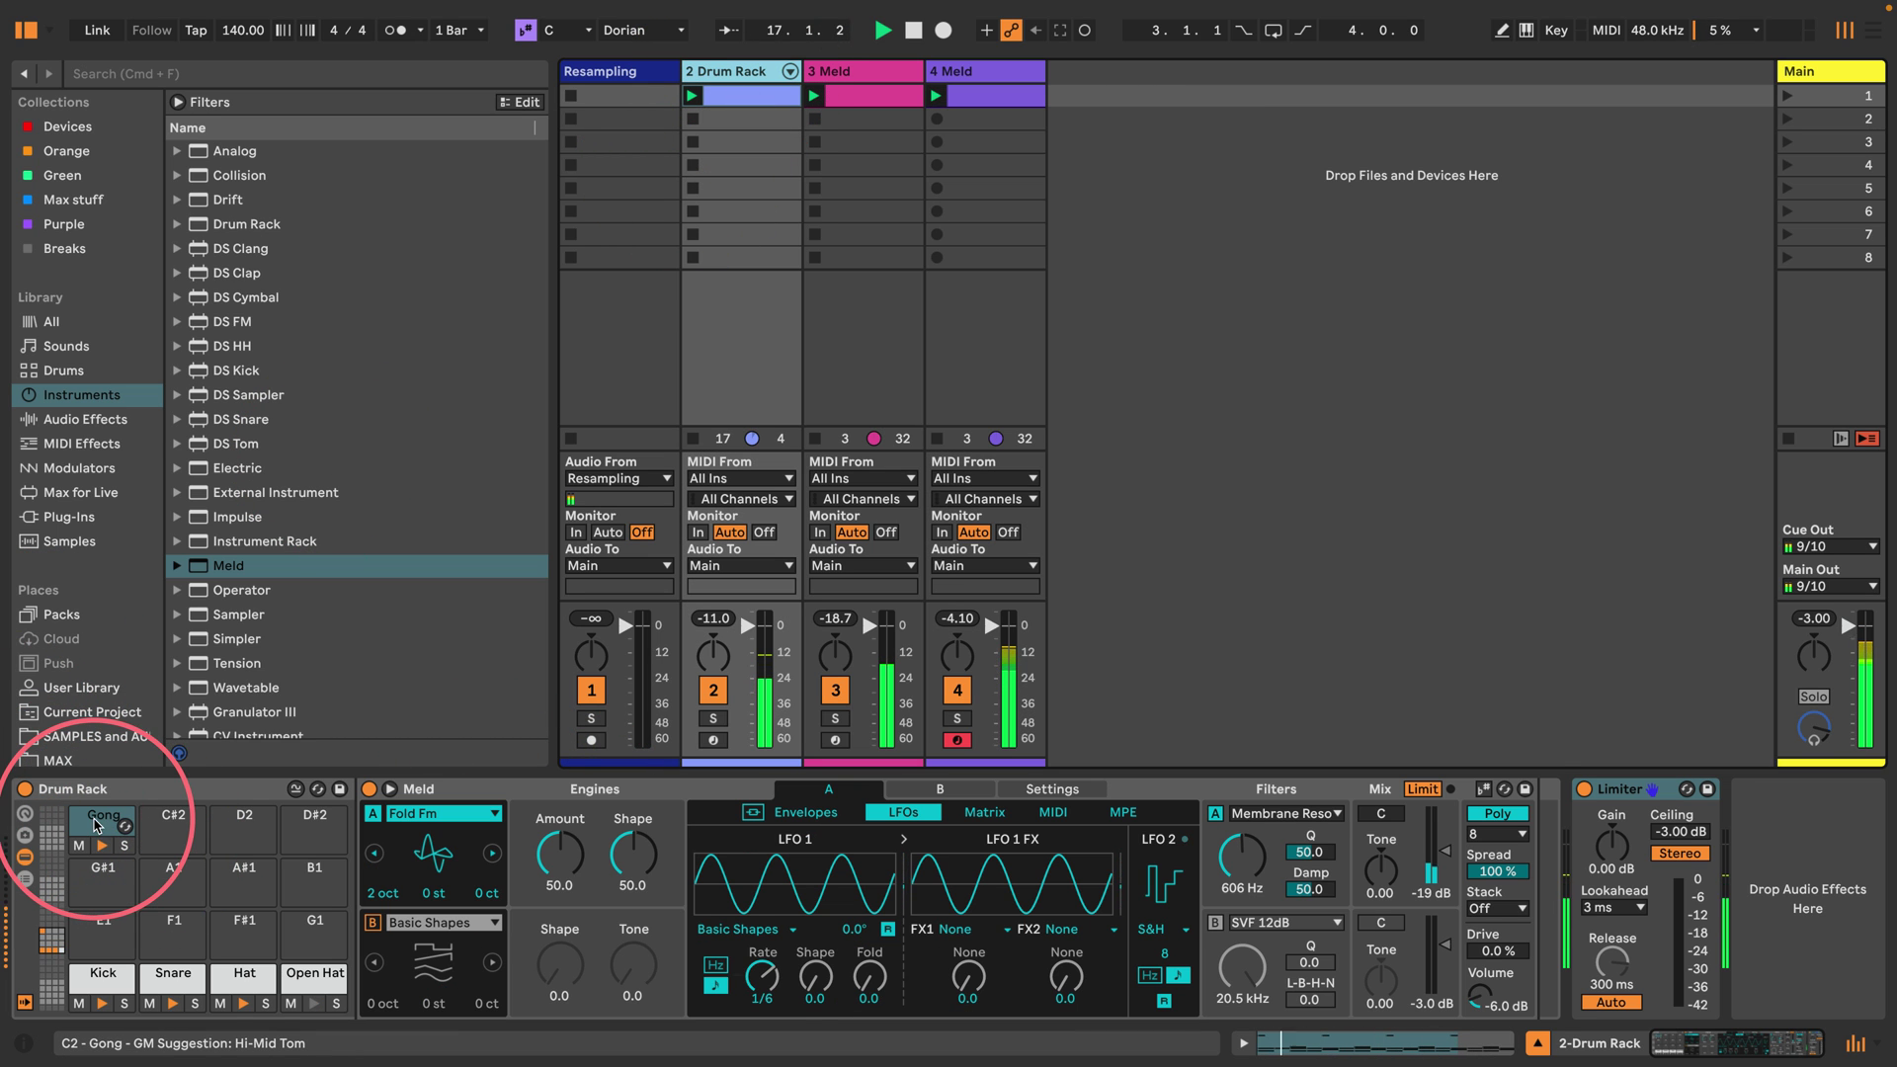
left_click(92, 823)
left_click(92, 823)
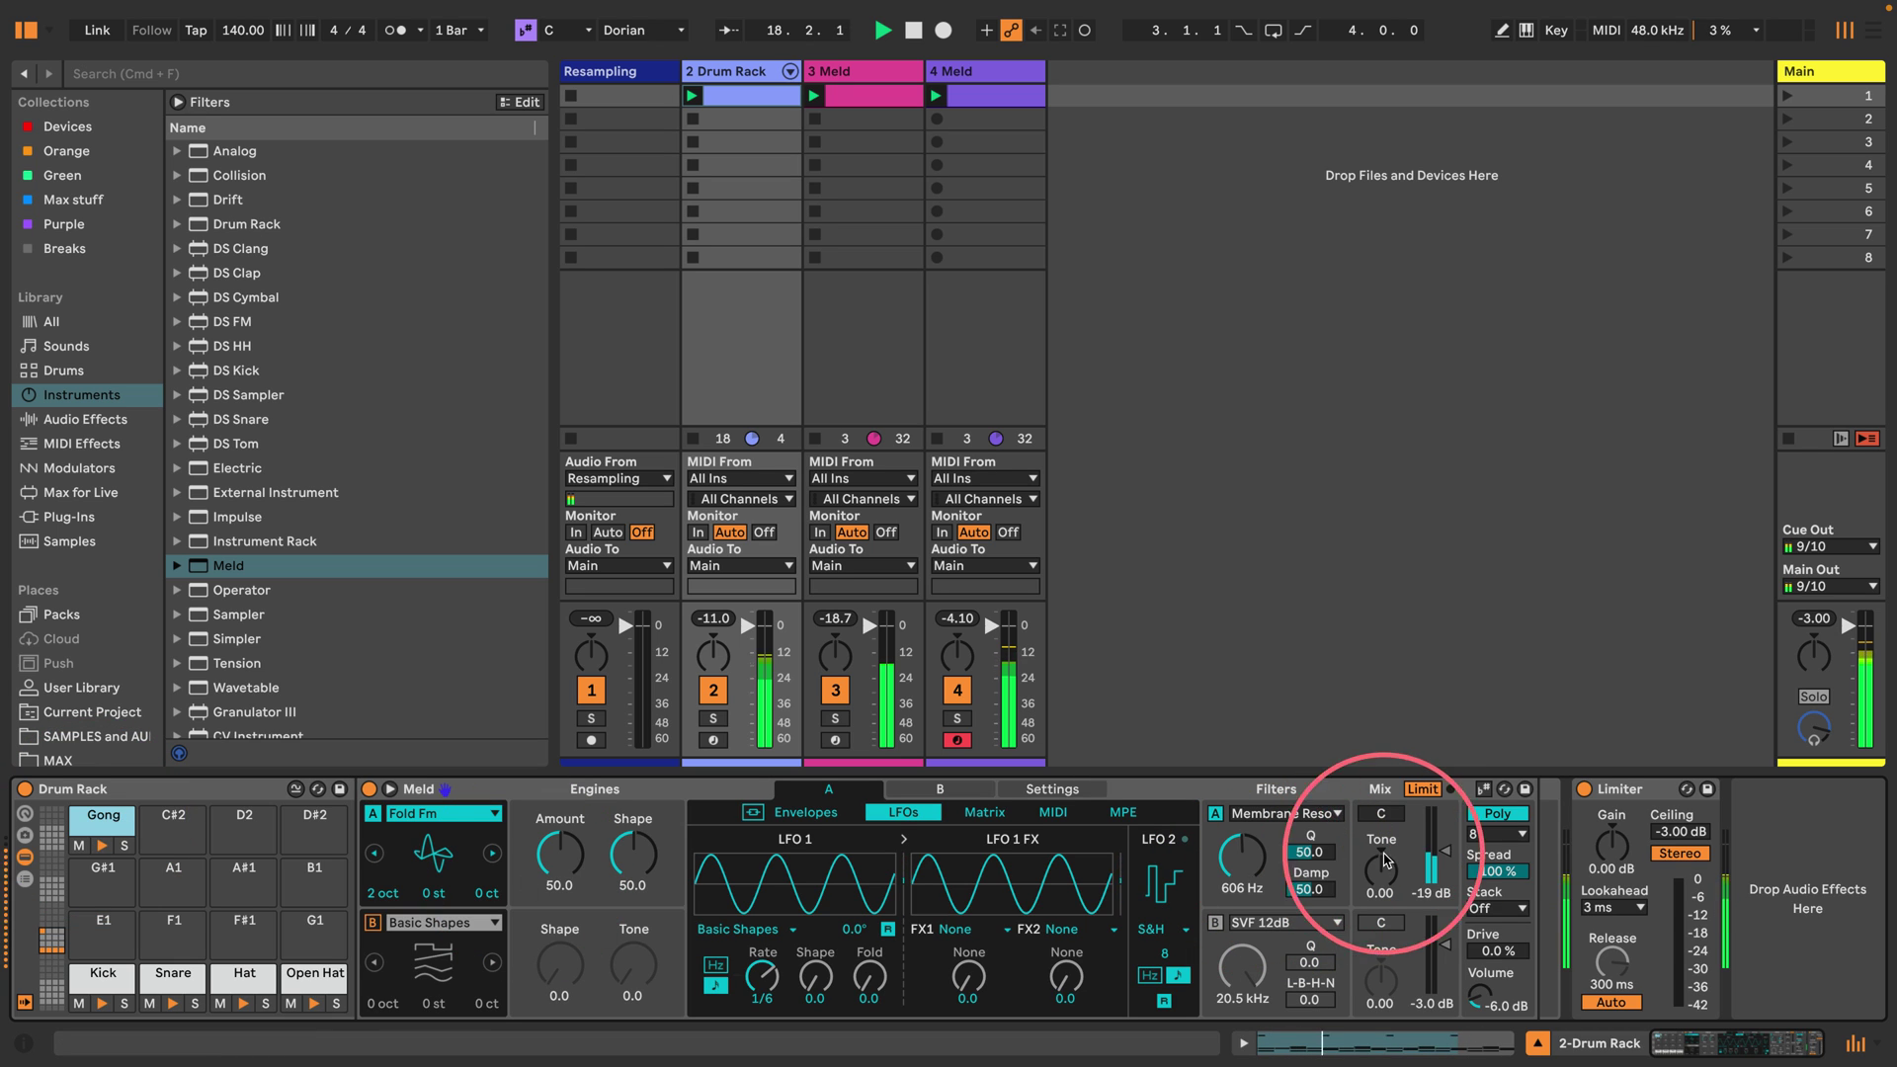
left_click_drag(1437, 858, 1437, 820)
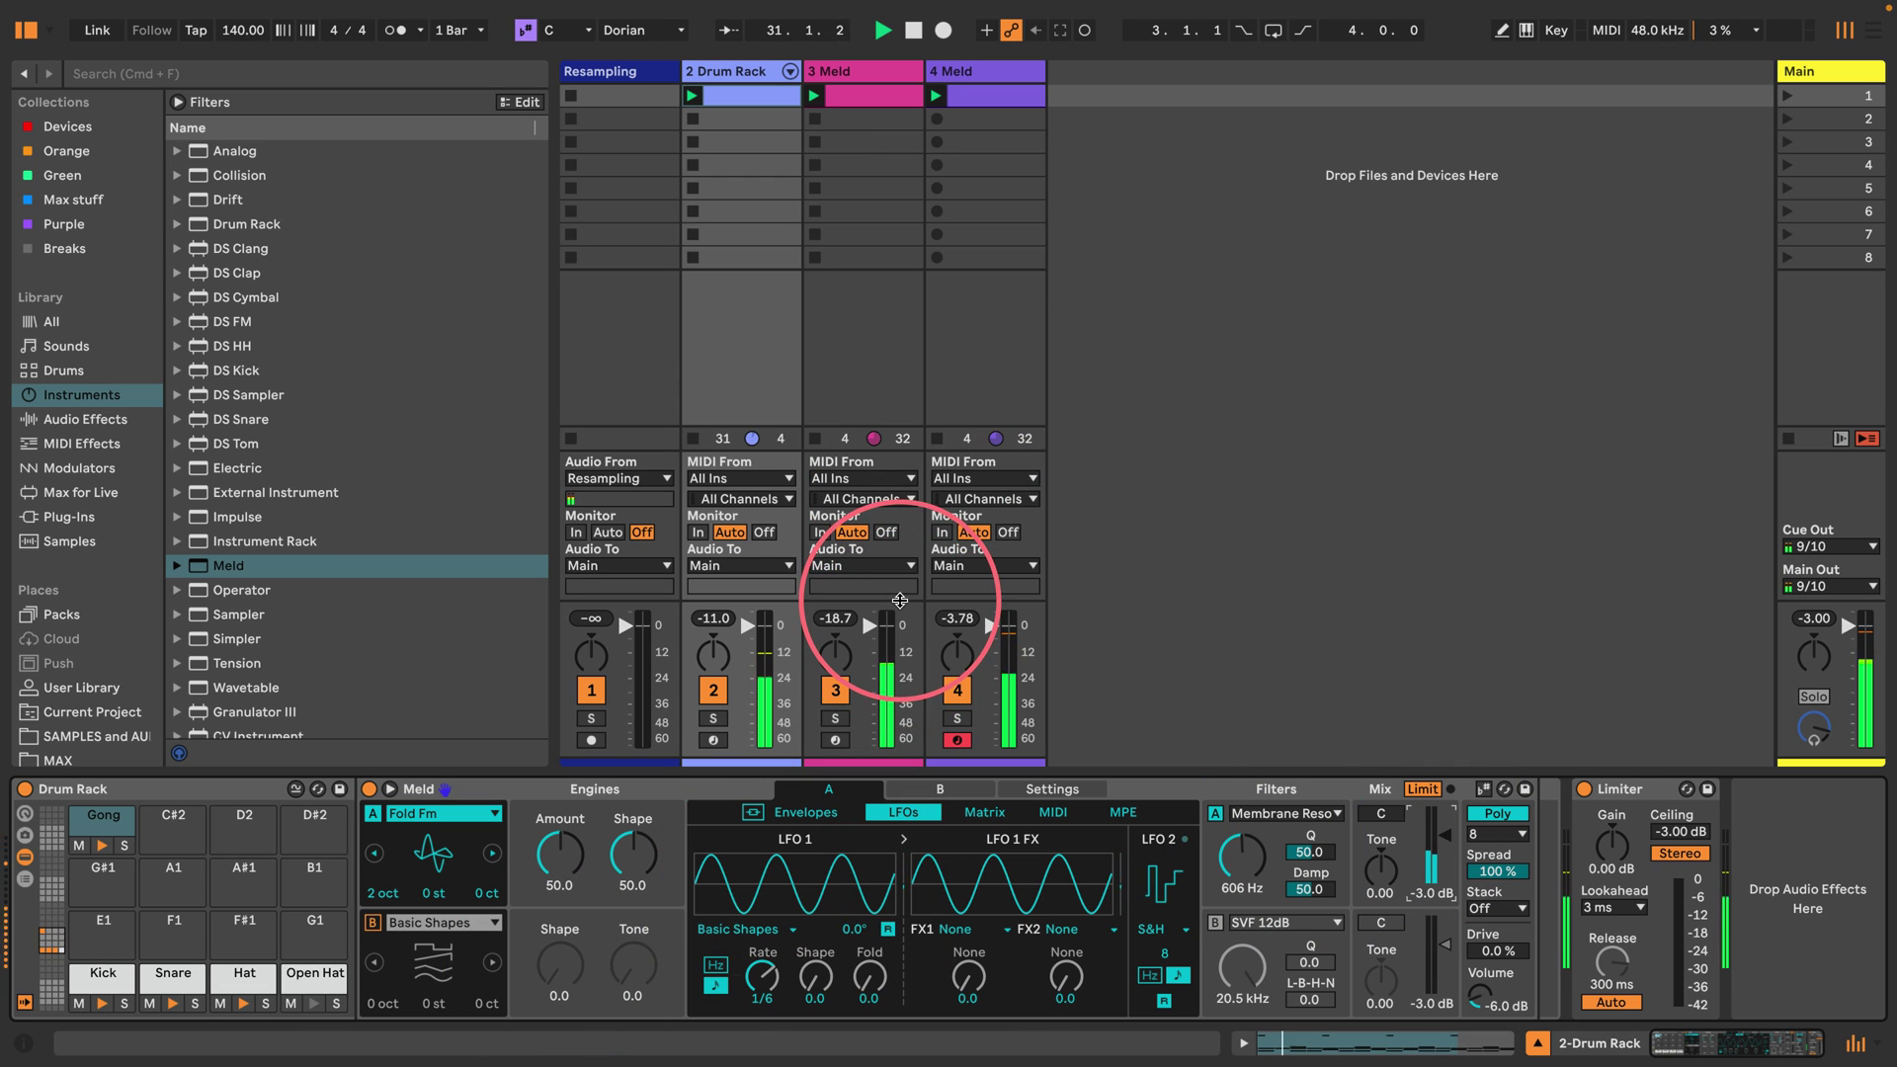
Enlarge the track mixer and lower the bass track to -5.9 dB and the arpeggio track to -3.0 dB.
left_click_drag(887, 598, 886, 150)
left_click_drag(870, 353, 869, 400)
left_click_drag(991, 354, 990, 376)
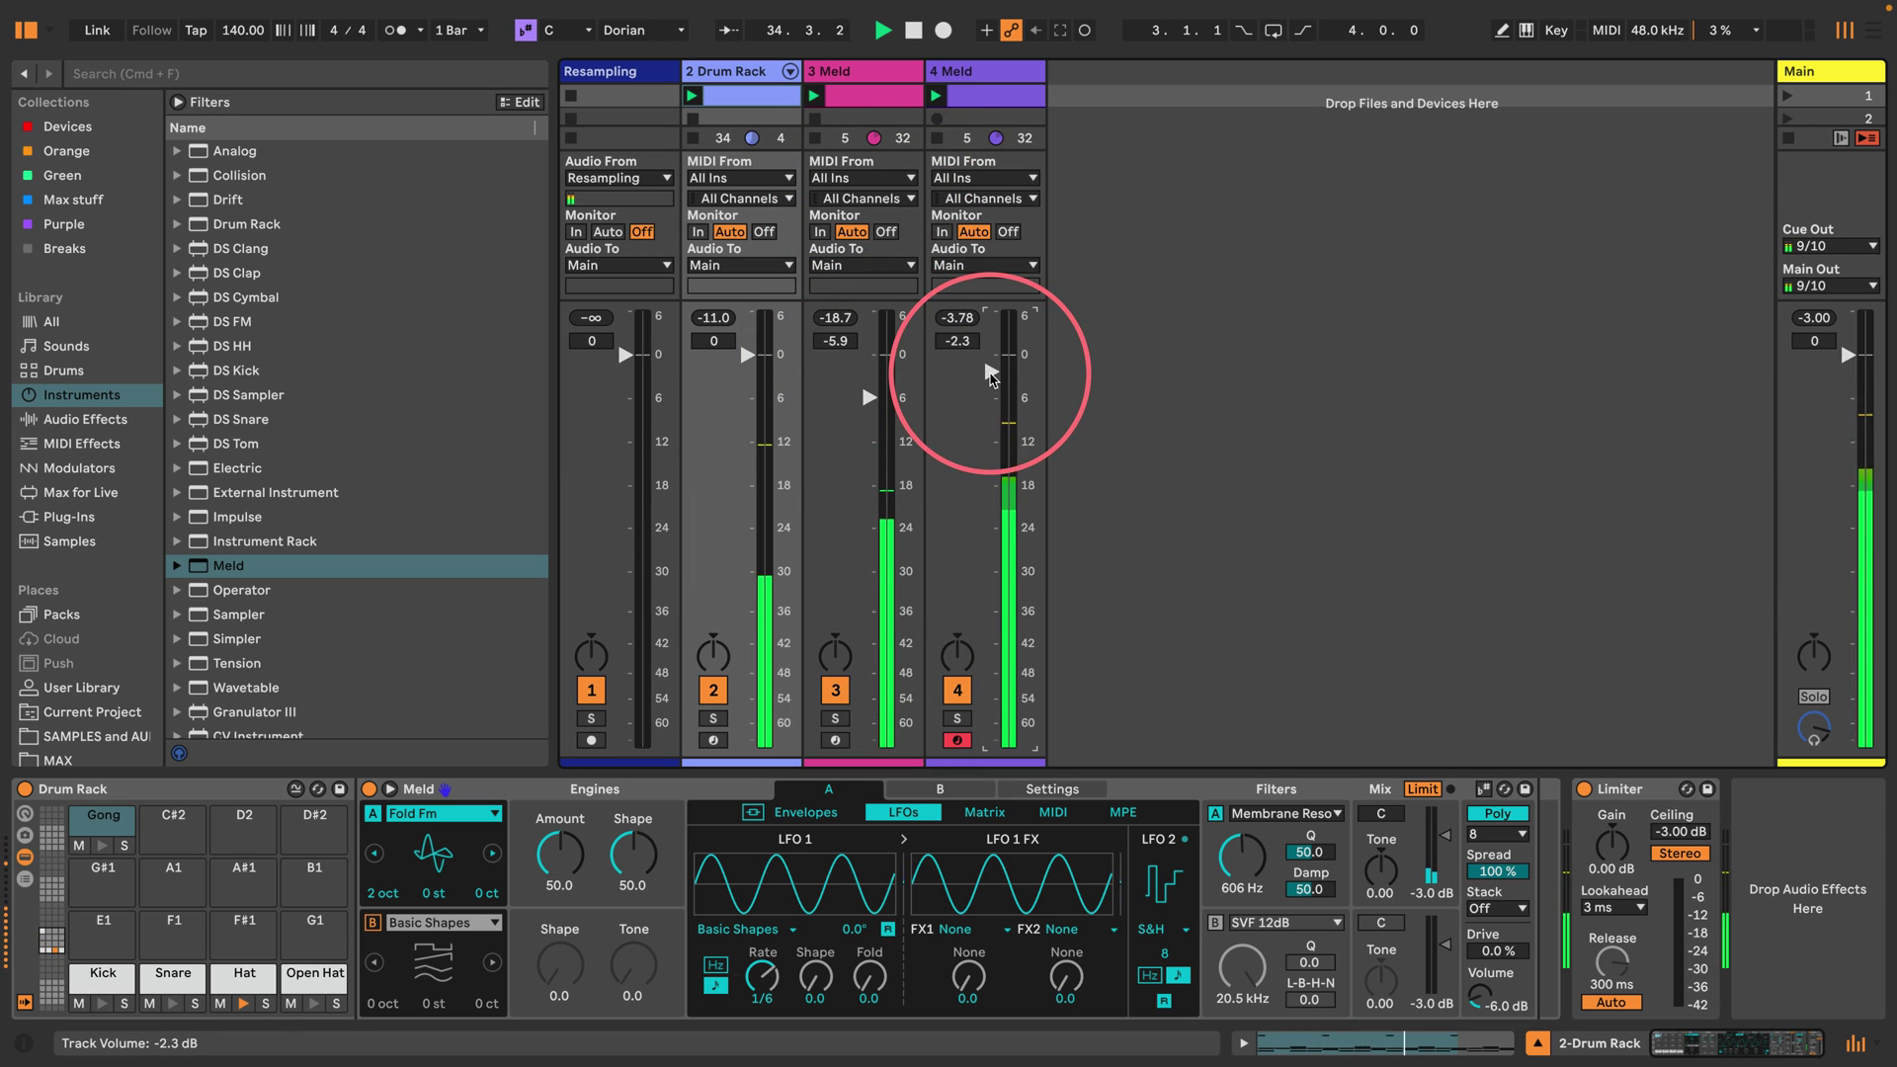
left_click(955, 340)
type("-3")
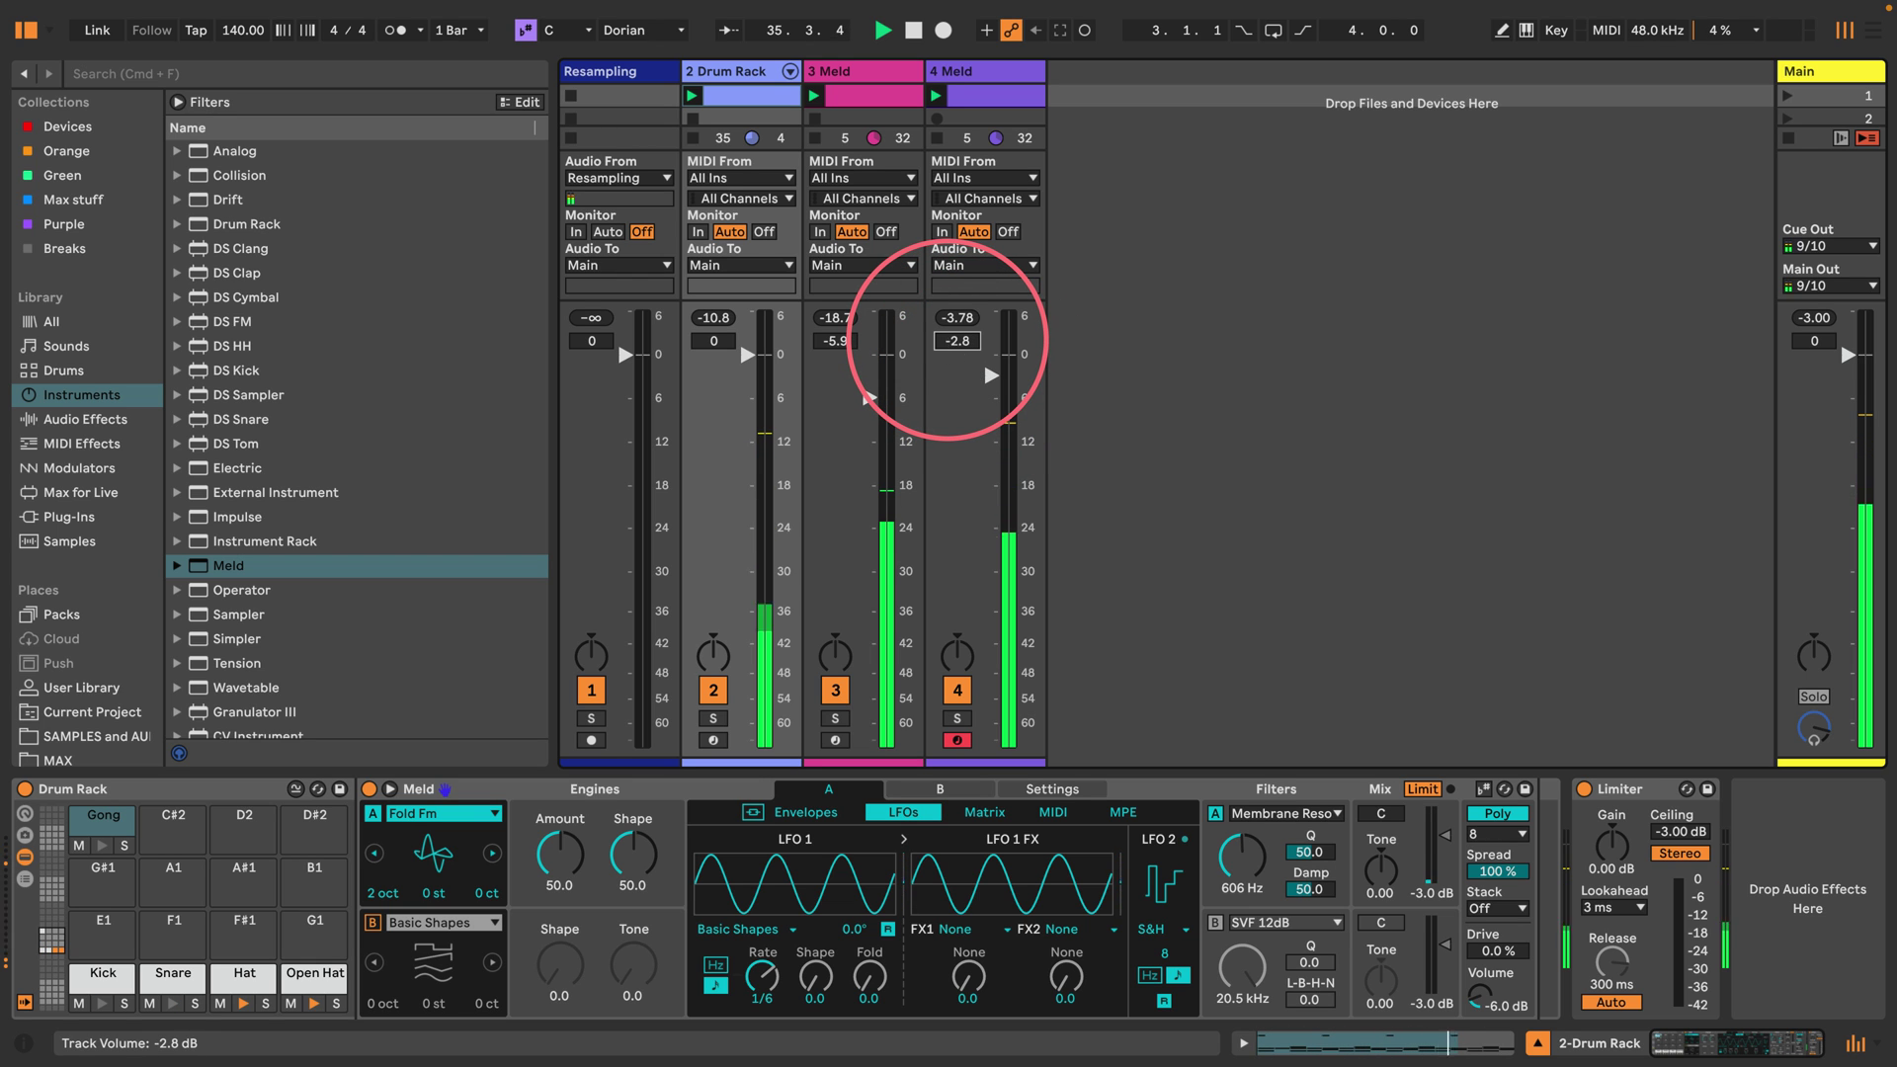
key("Return")
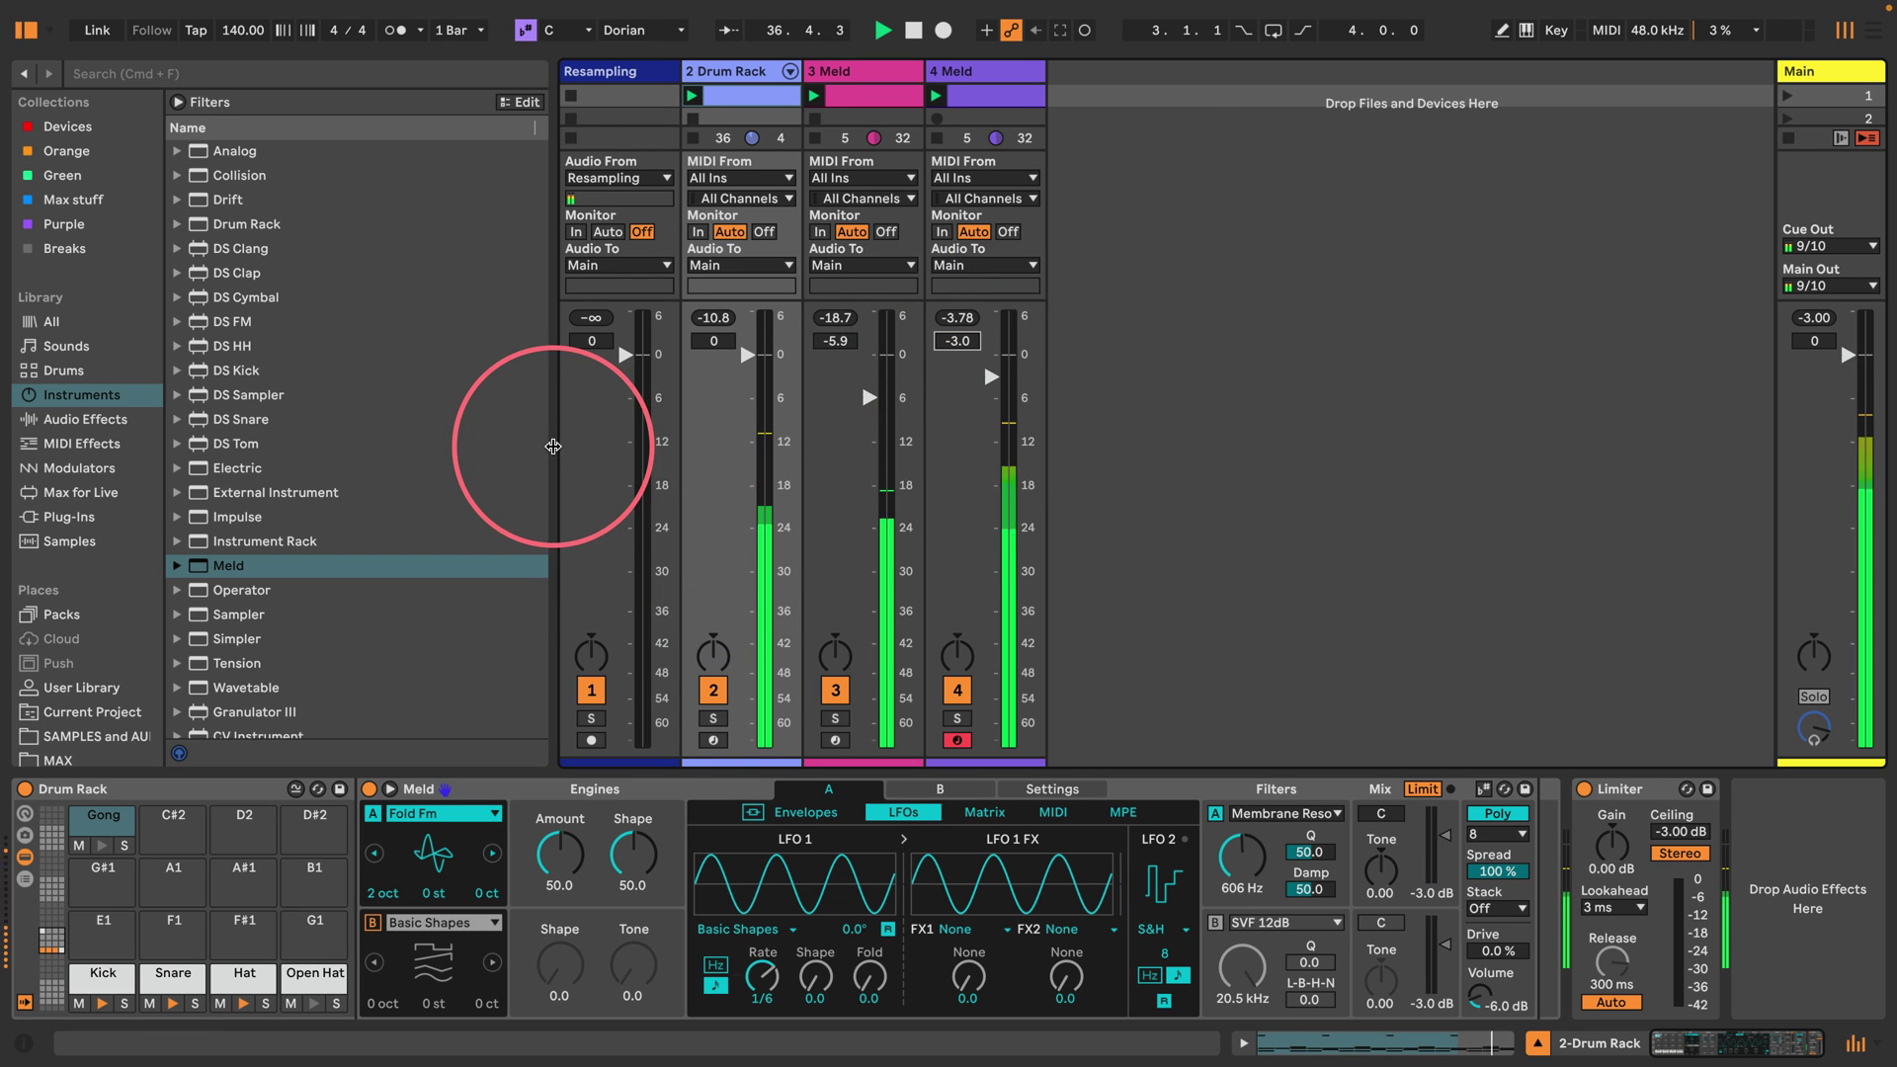
Narrow the browser, set the Gong's engine A amp envelope decay to 201 ms and stop playback.
left_click_drag(550, 440, 402, 471)
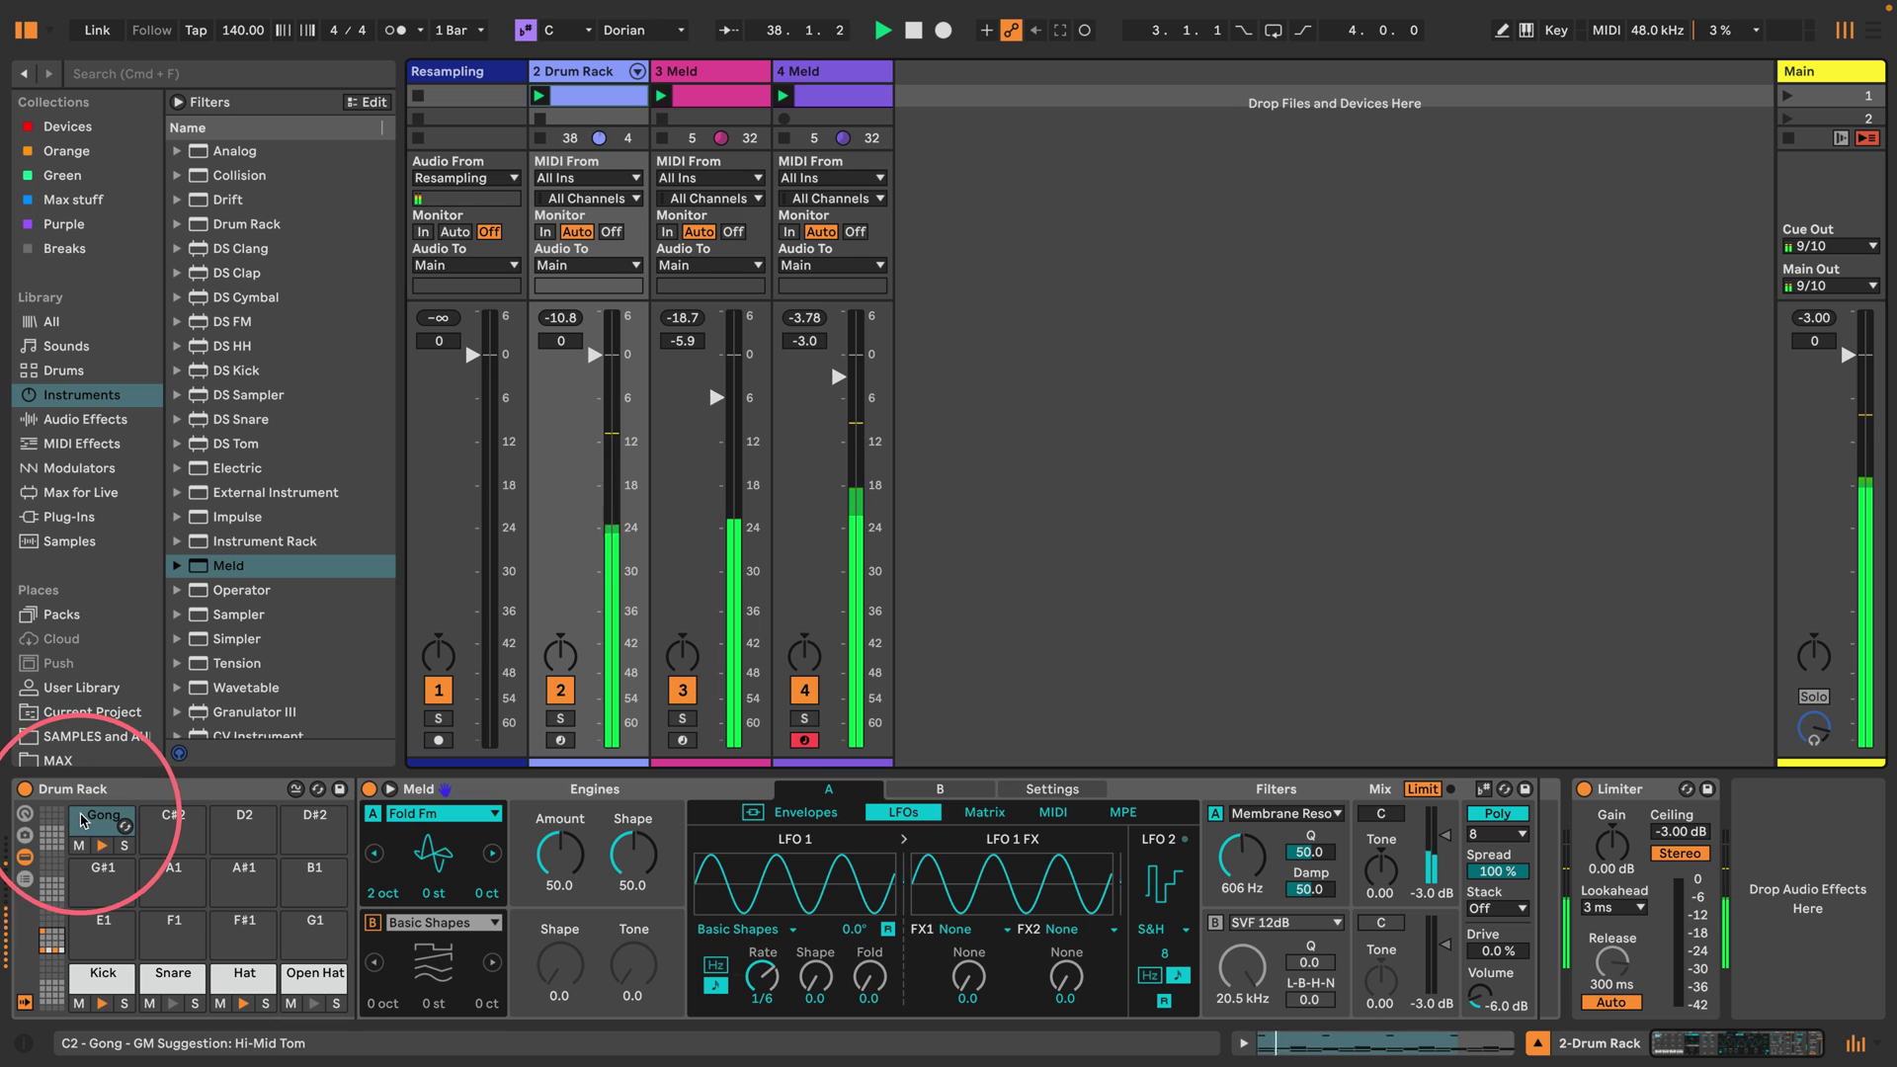
left_click(805, 812)
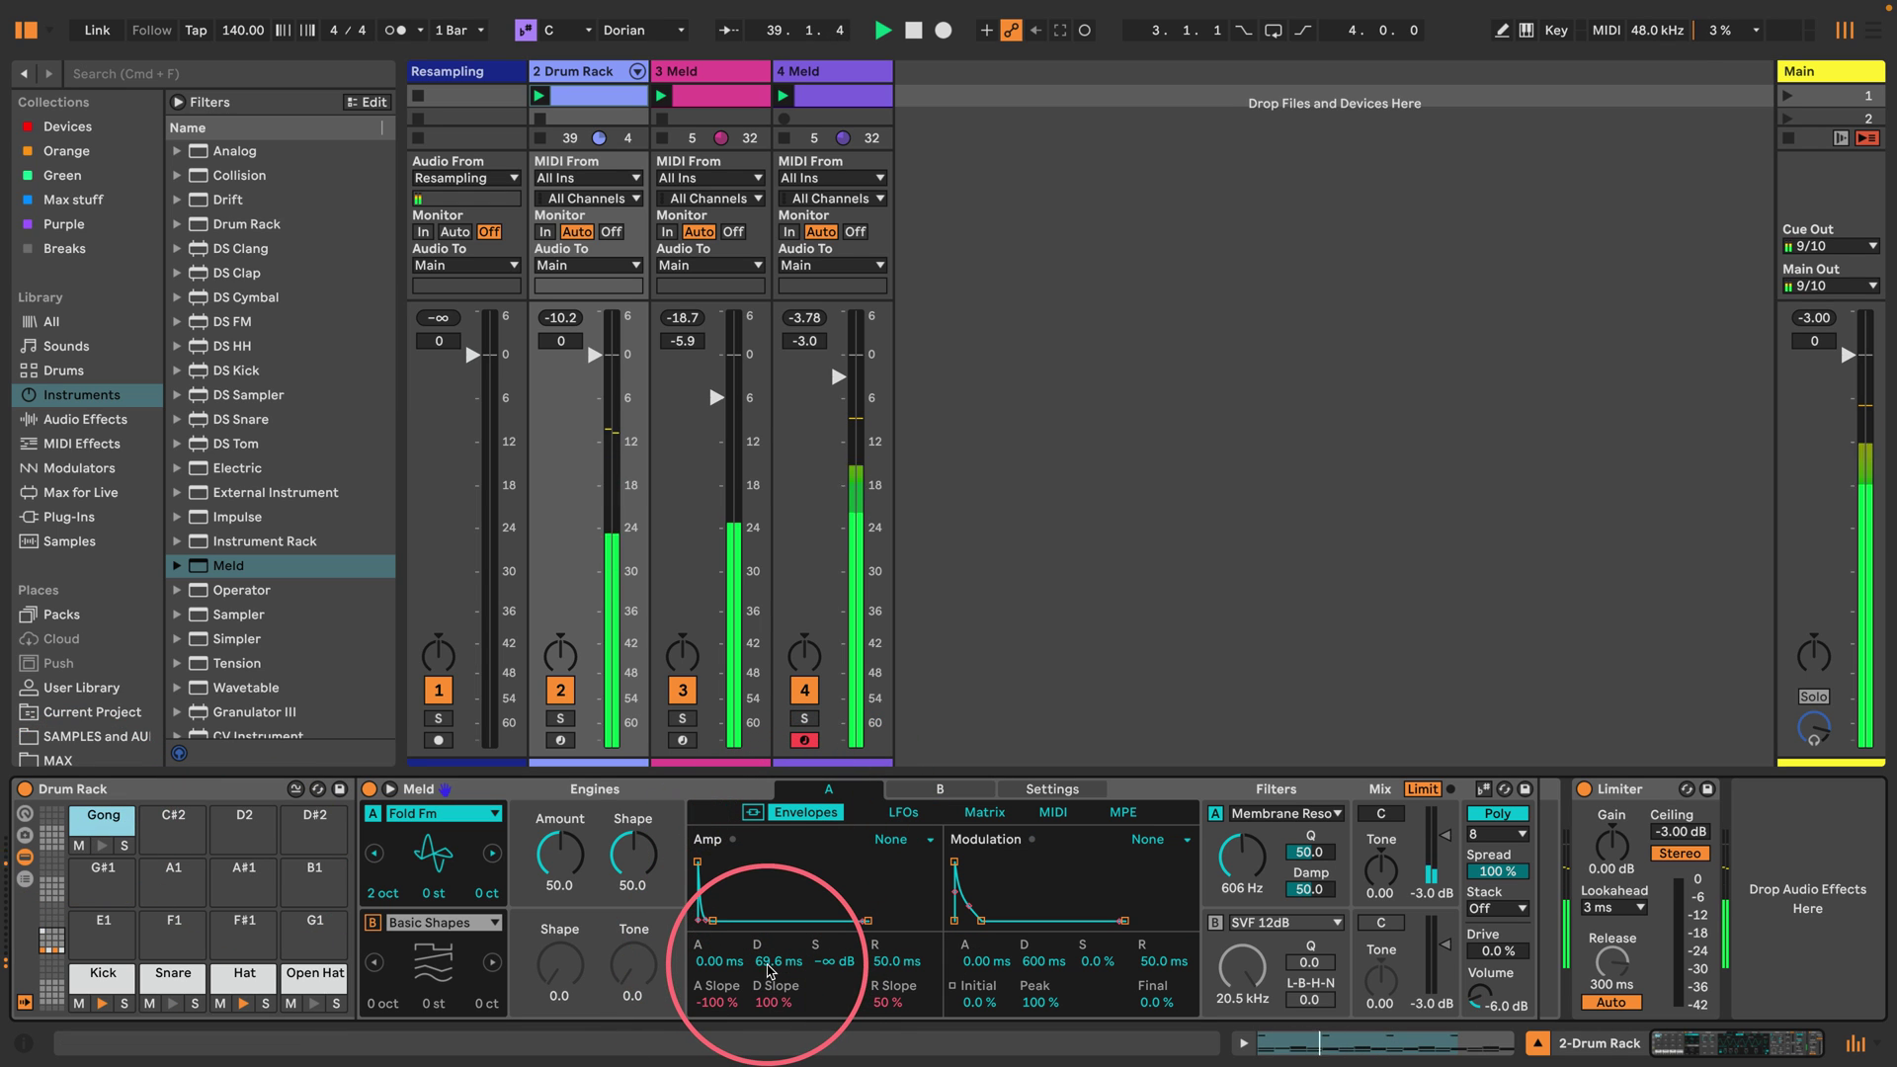
left_click_drag(771, 961, 771, 939)
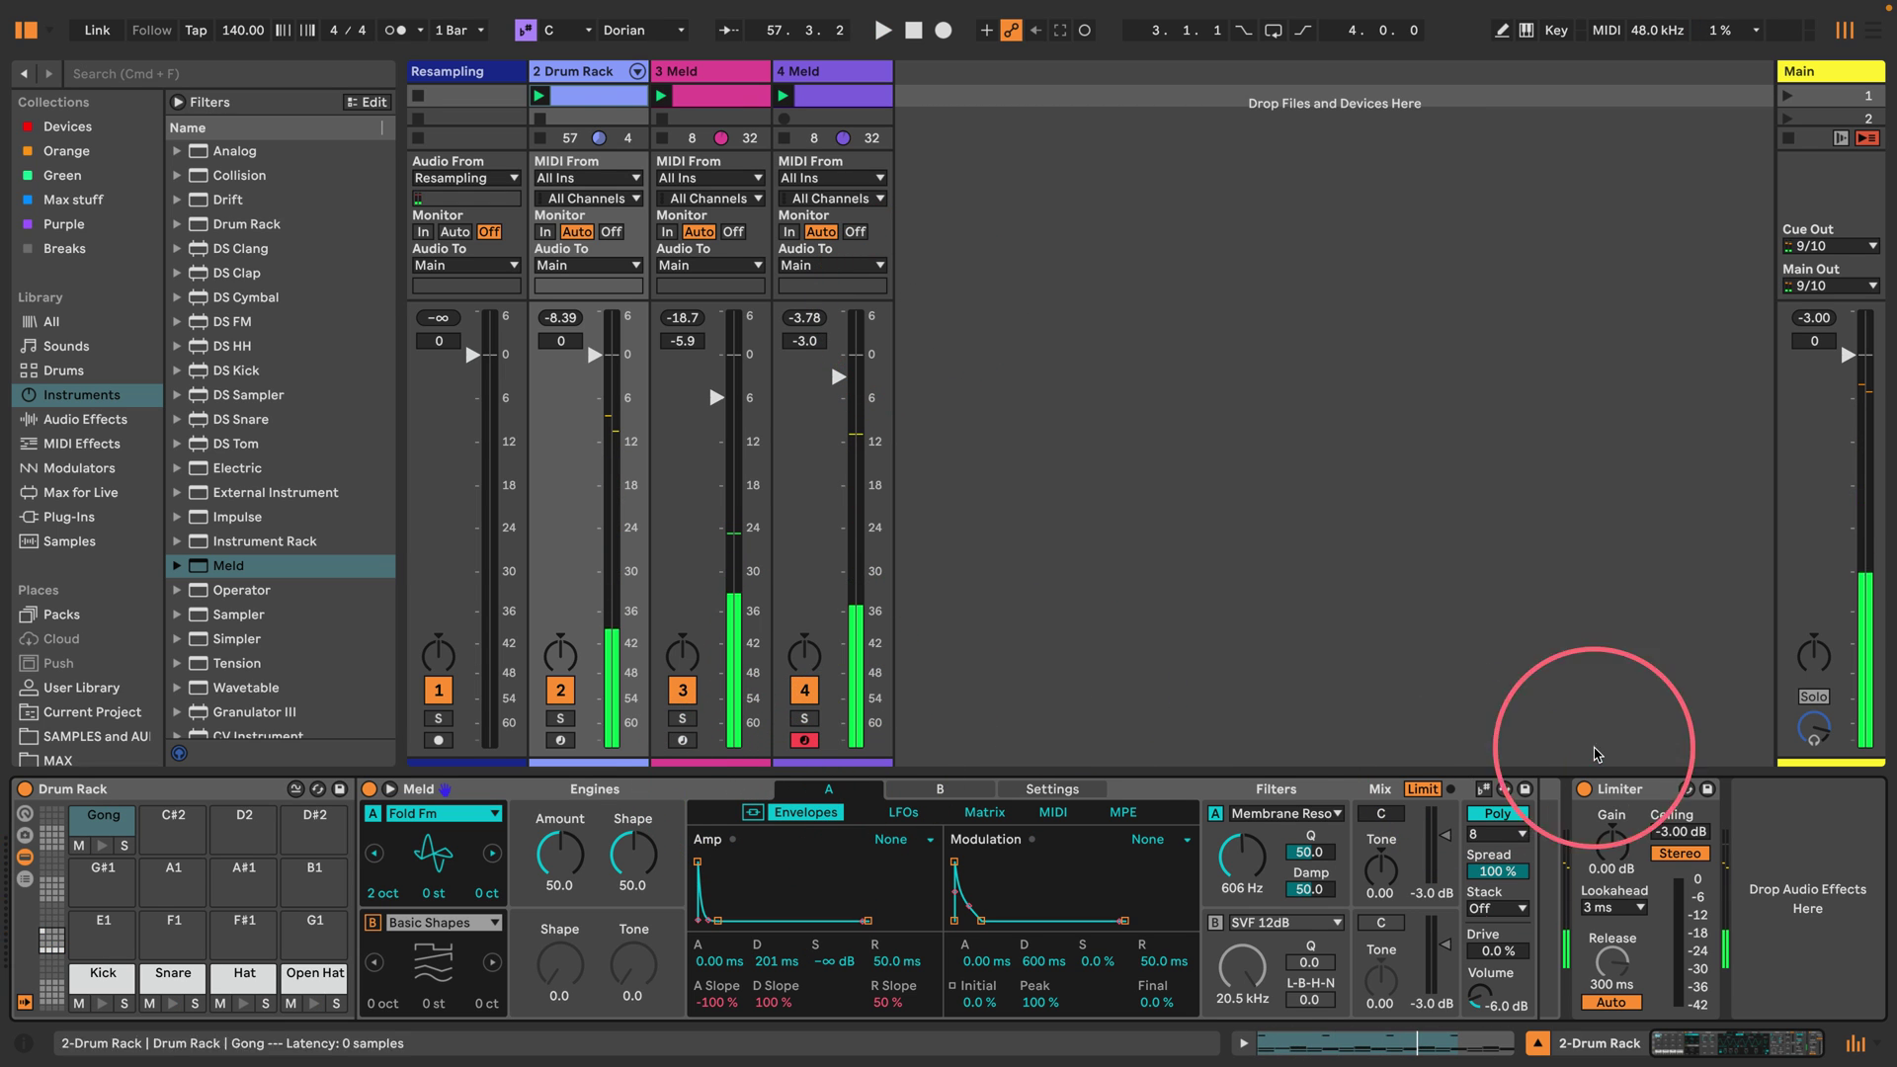
key("space")
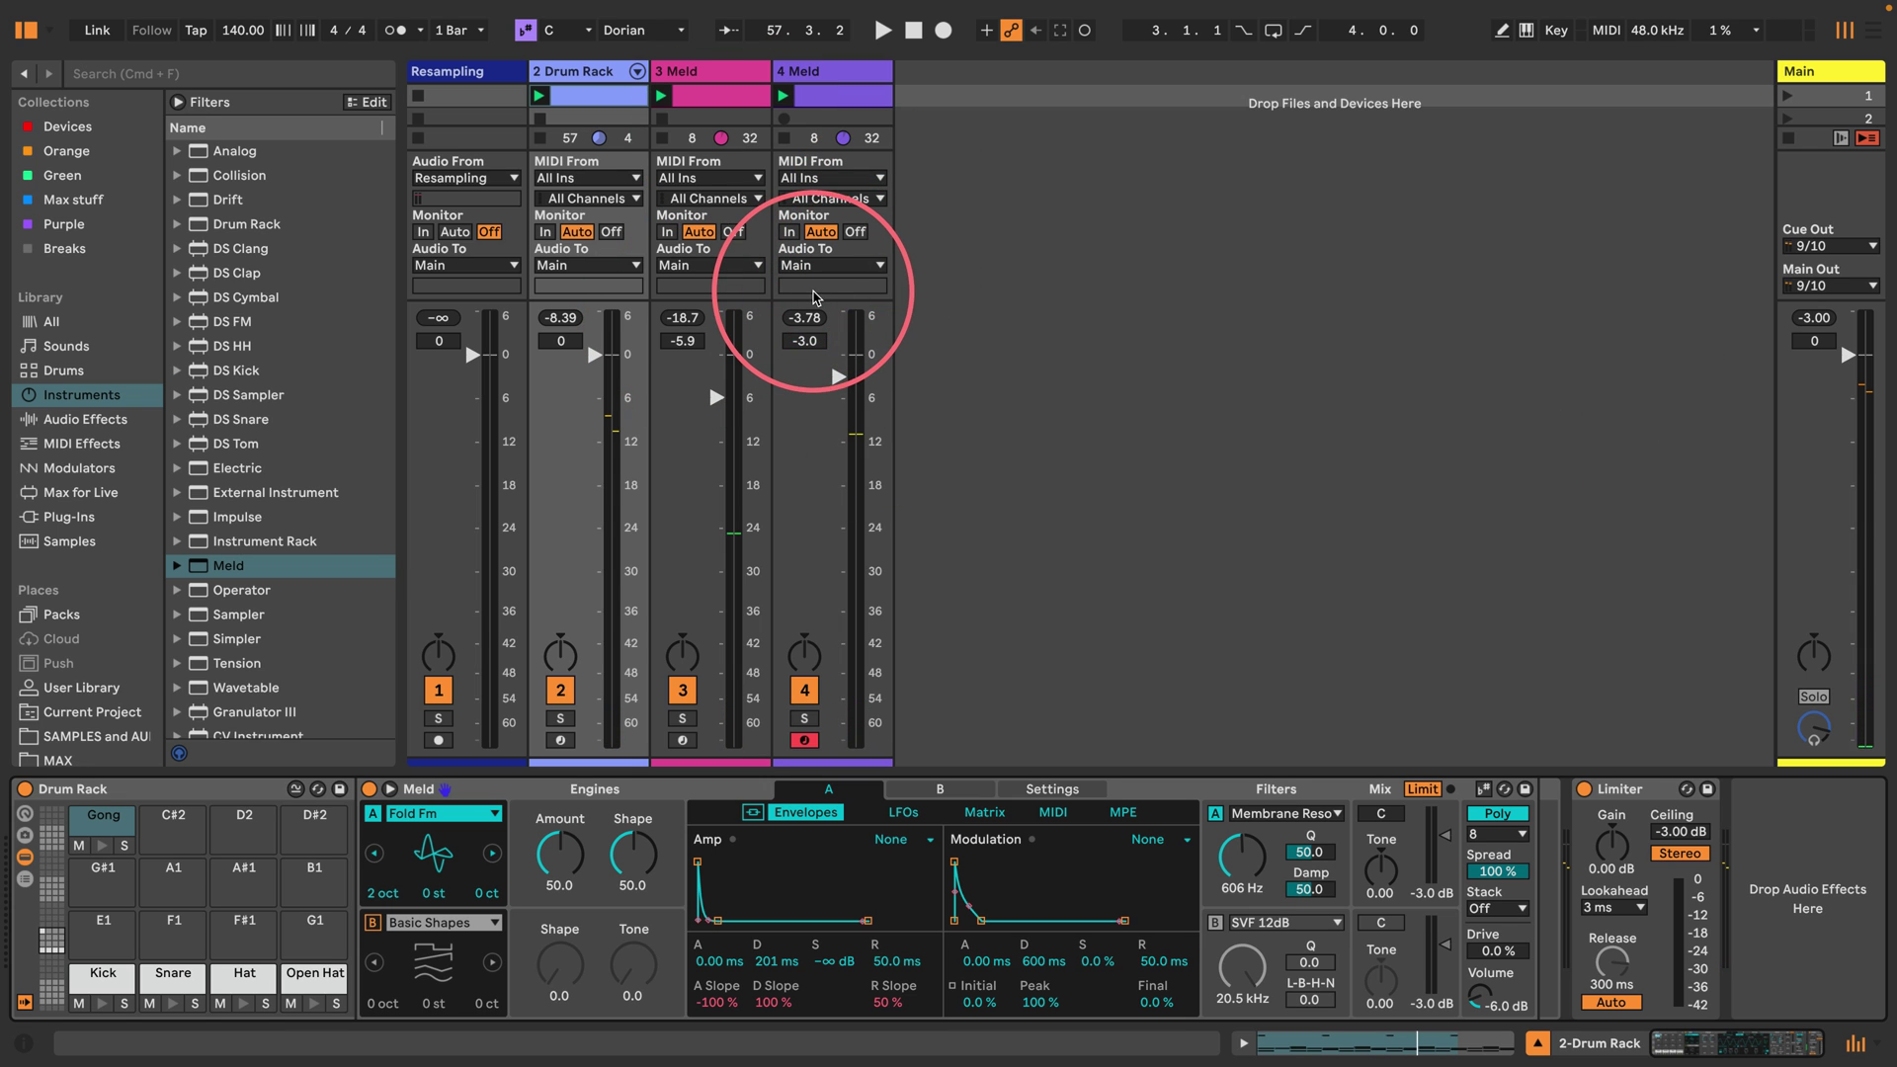
Rename the arpeggio clip as Acid, duplicate it into the track's third slot and open the copy.
left_click_drag(792, 317, 828, 623)
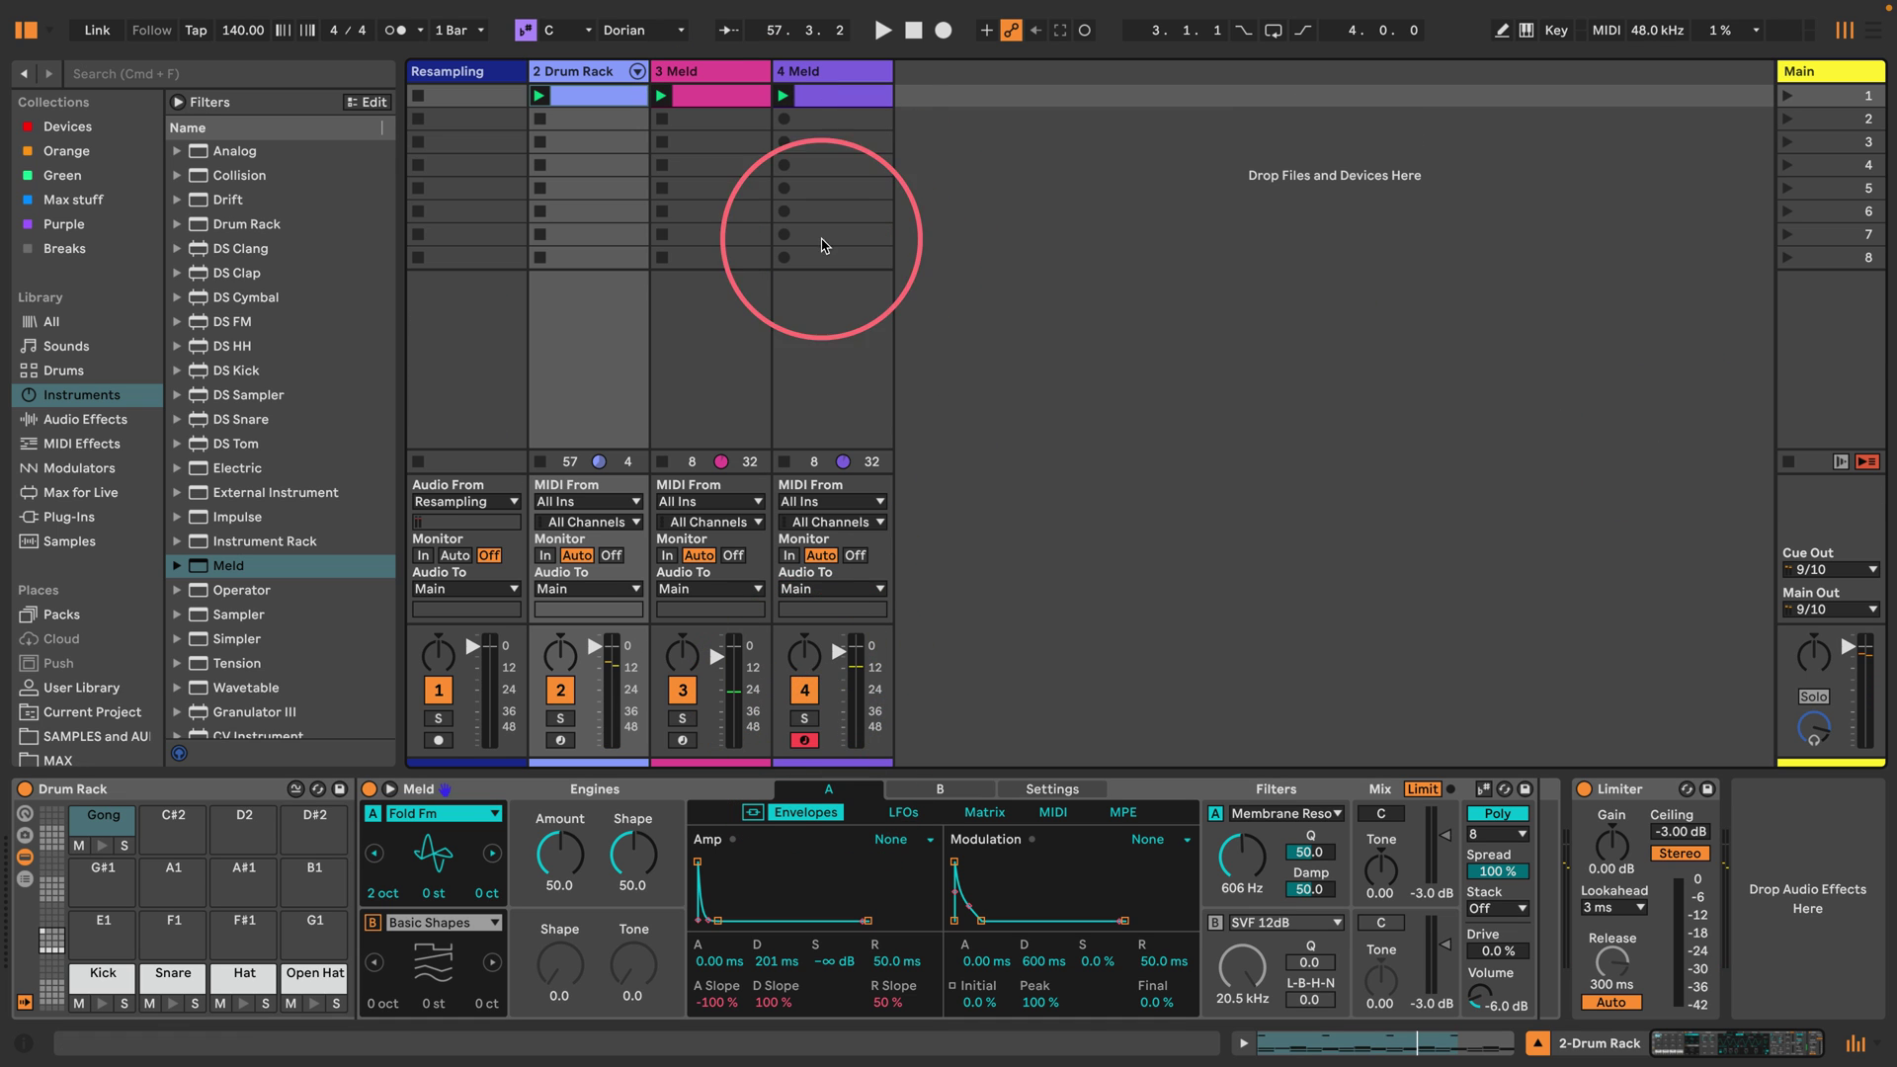
left_click(832, 99)
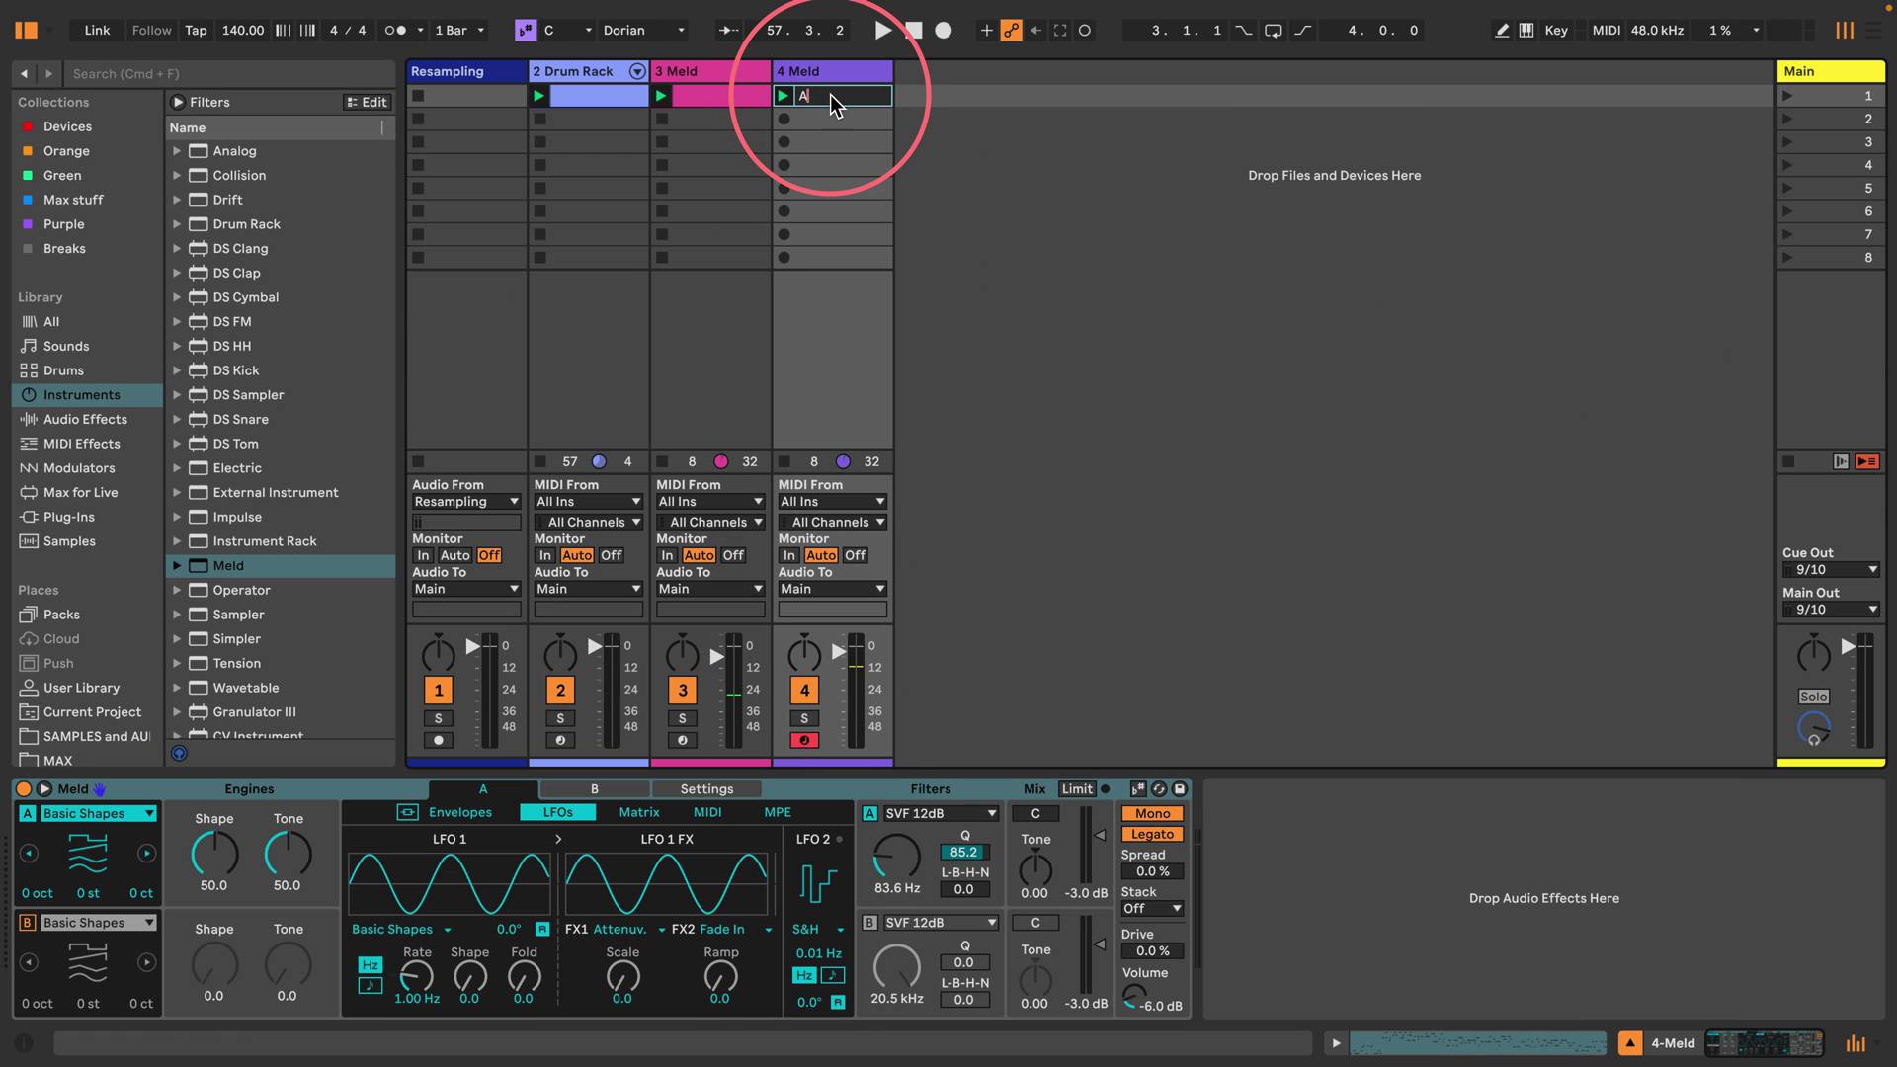
left_click_drag(832, 102, 830, 146)
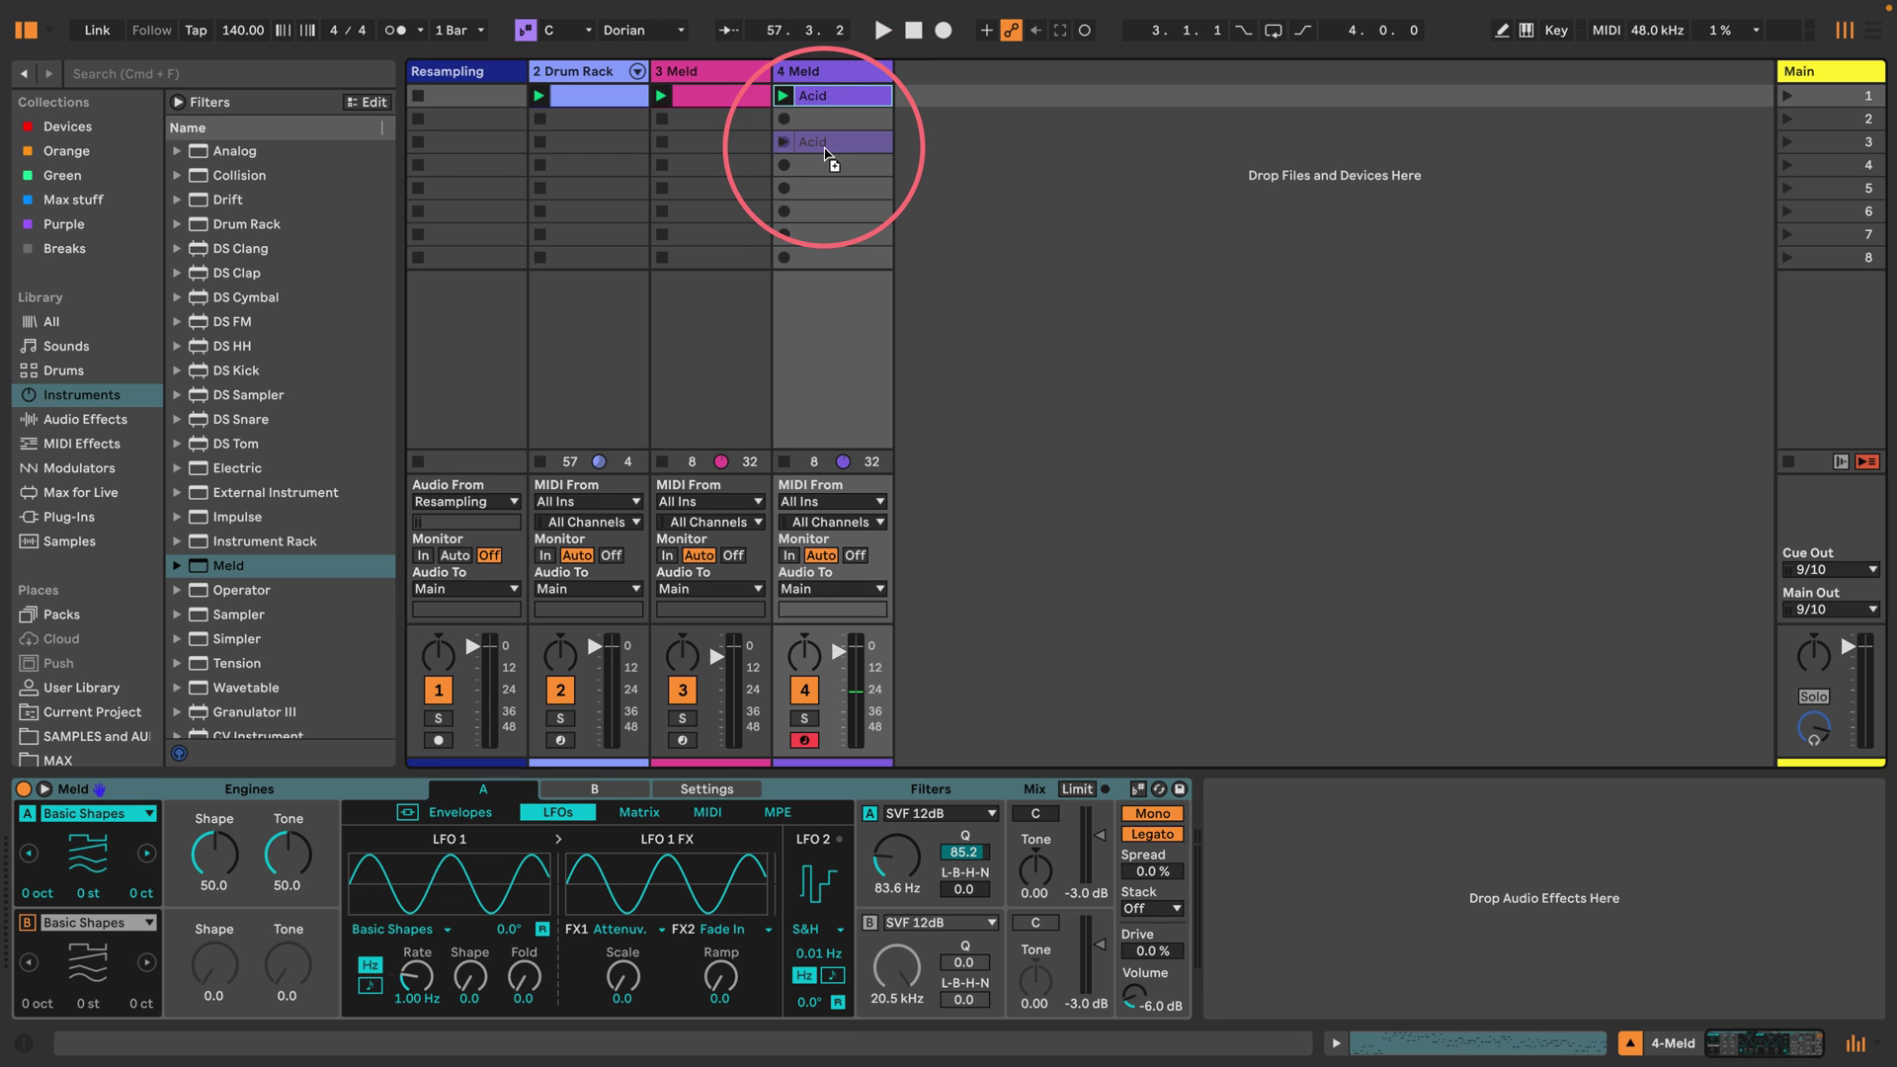
double_click(830, 143)
Show the Chance lane below the velocities in the copied Acid clip and make it active for editing.
left_click(481, 1009)
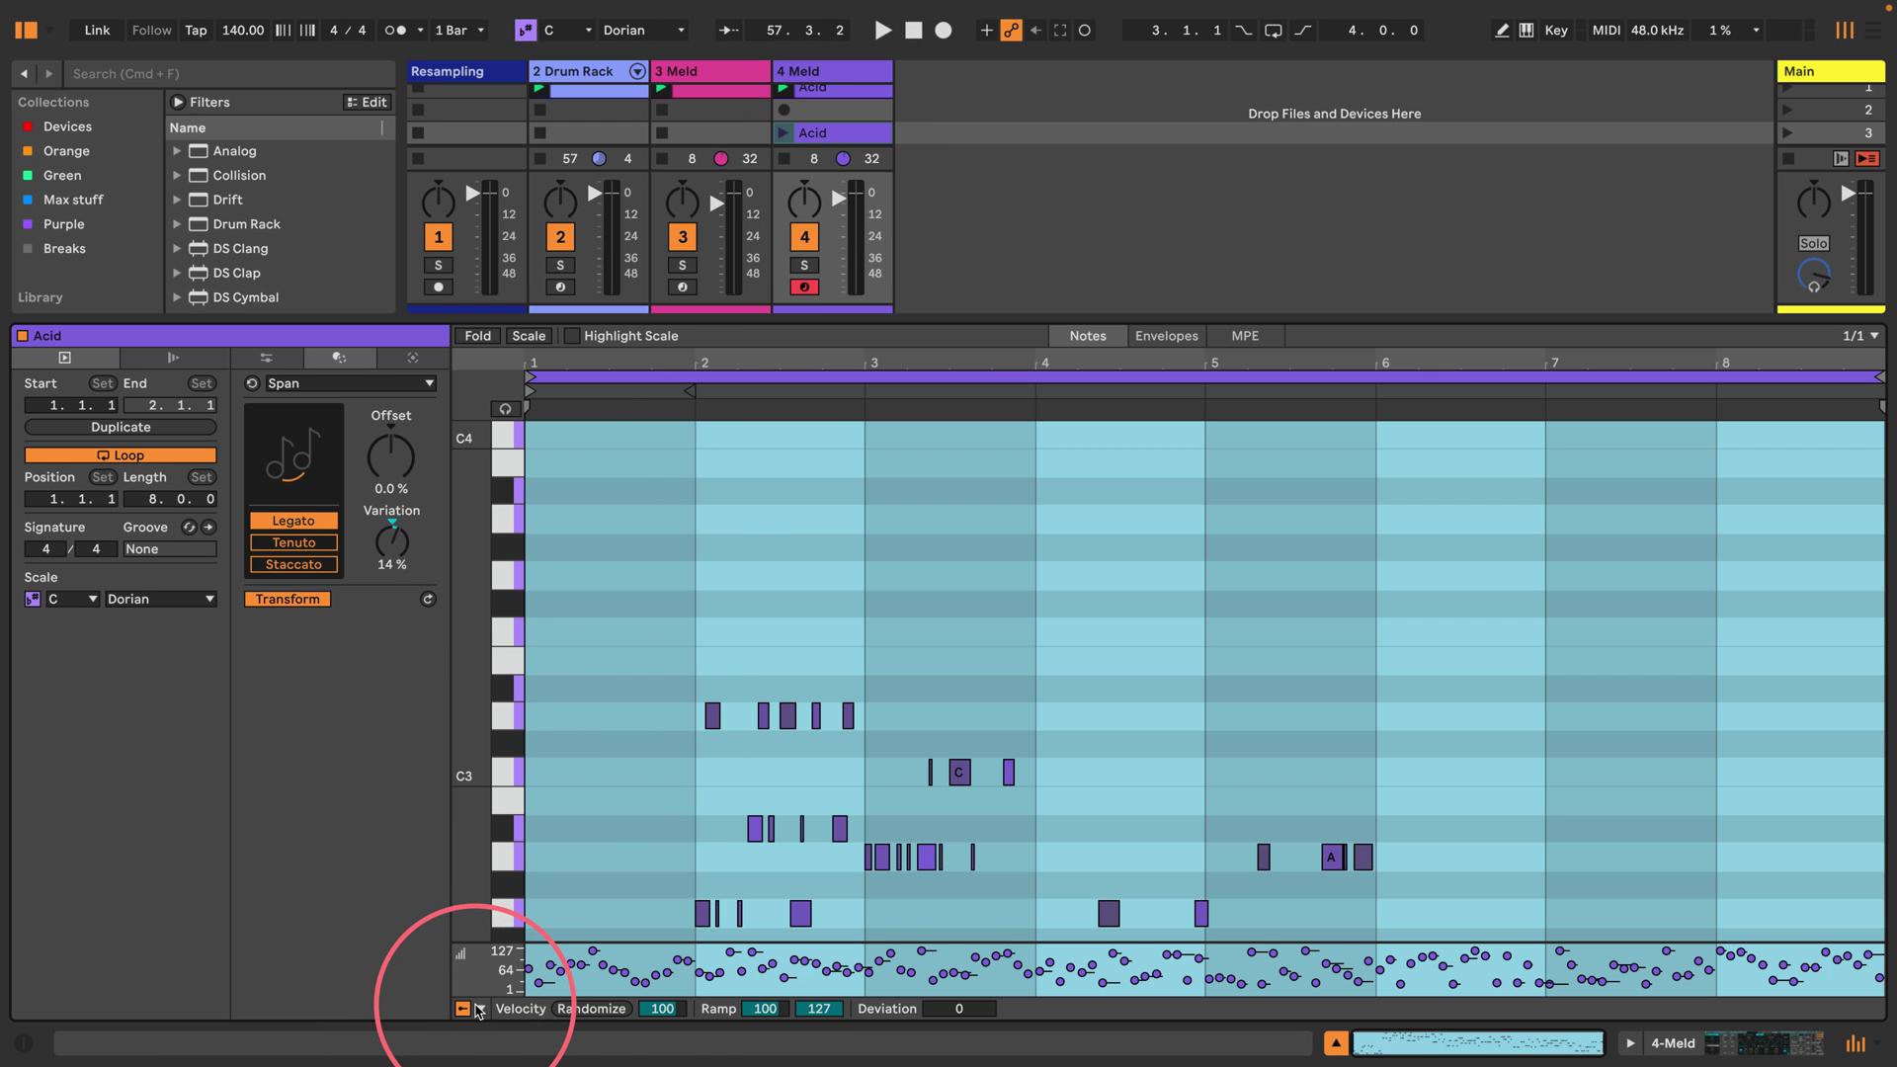
left_click(476, 973)
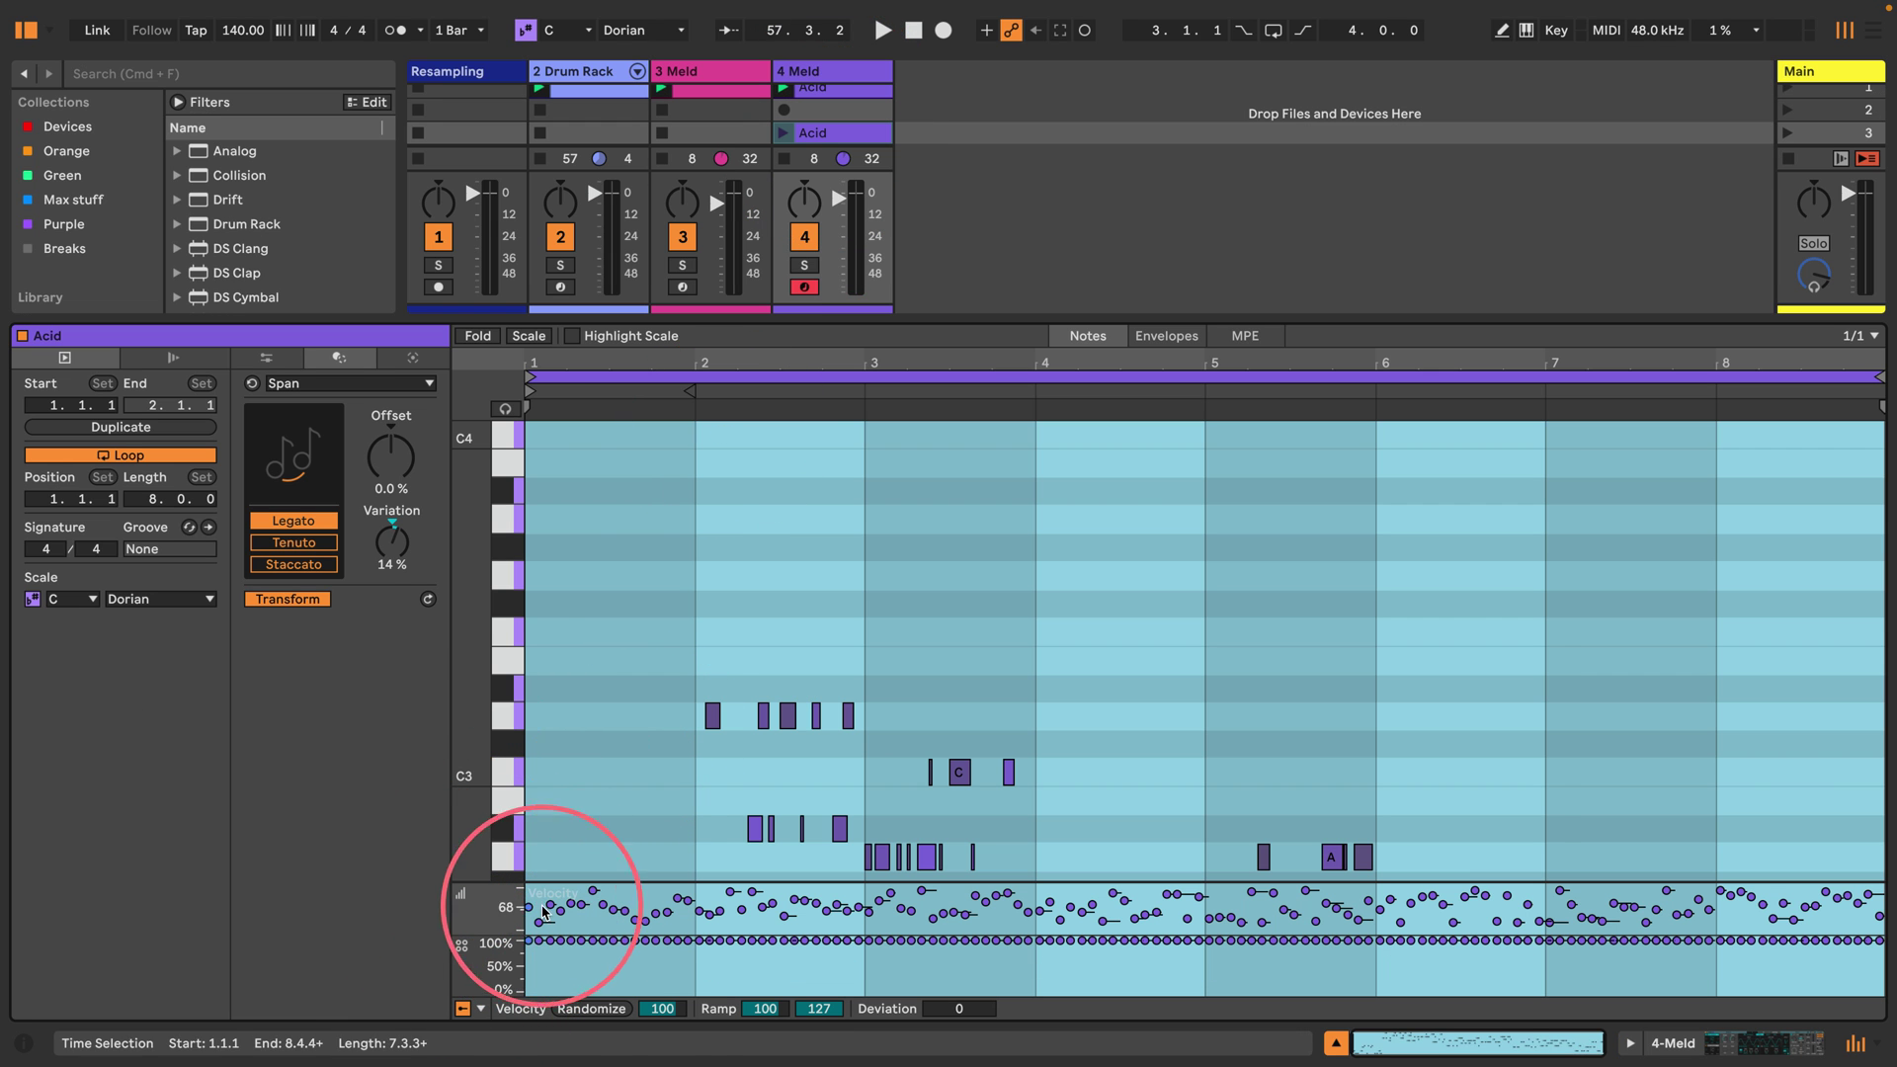
left_click(476, 968)
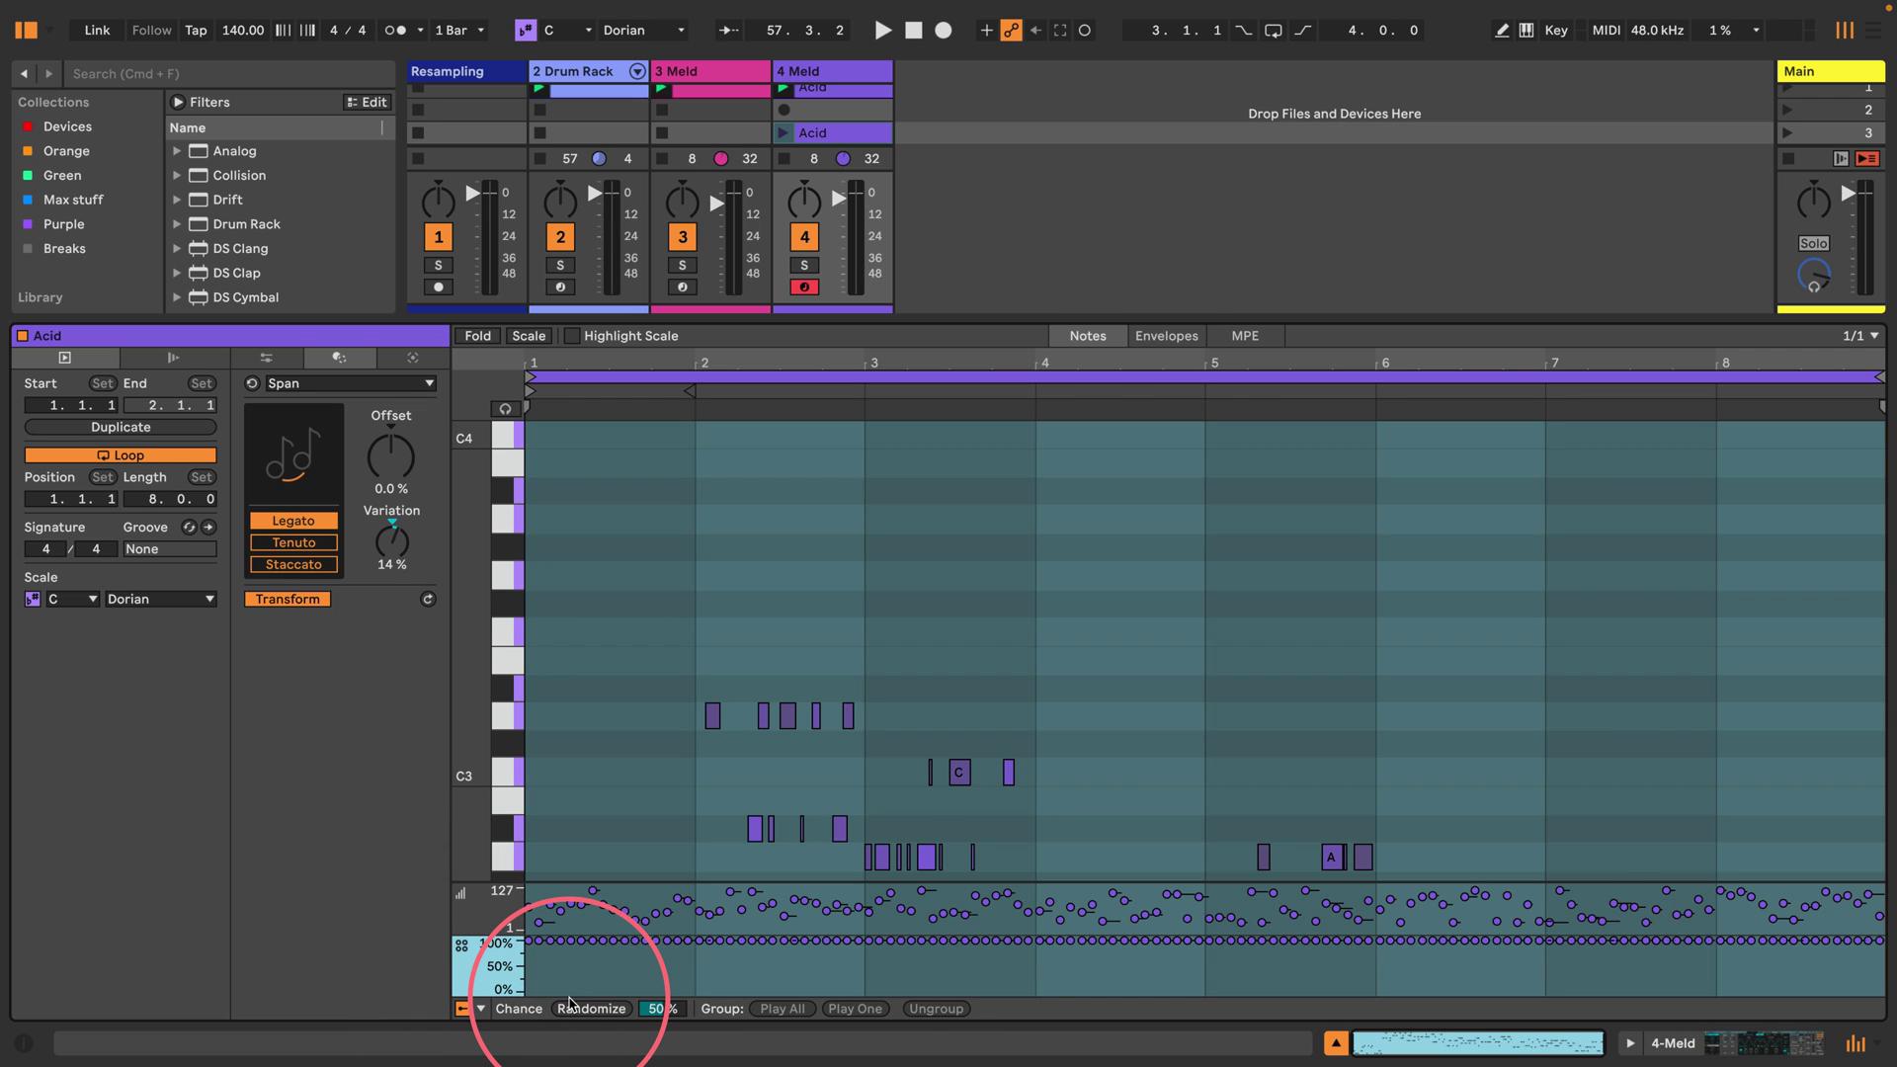
Try randomizing the chance of all notes in the copied Acid clip, with a randomize amount of 56%.
left_click(566, 1008)
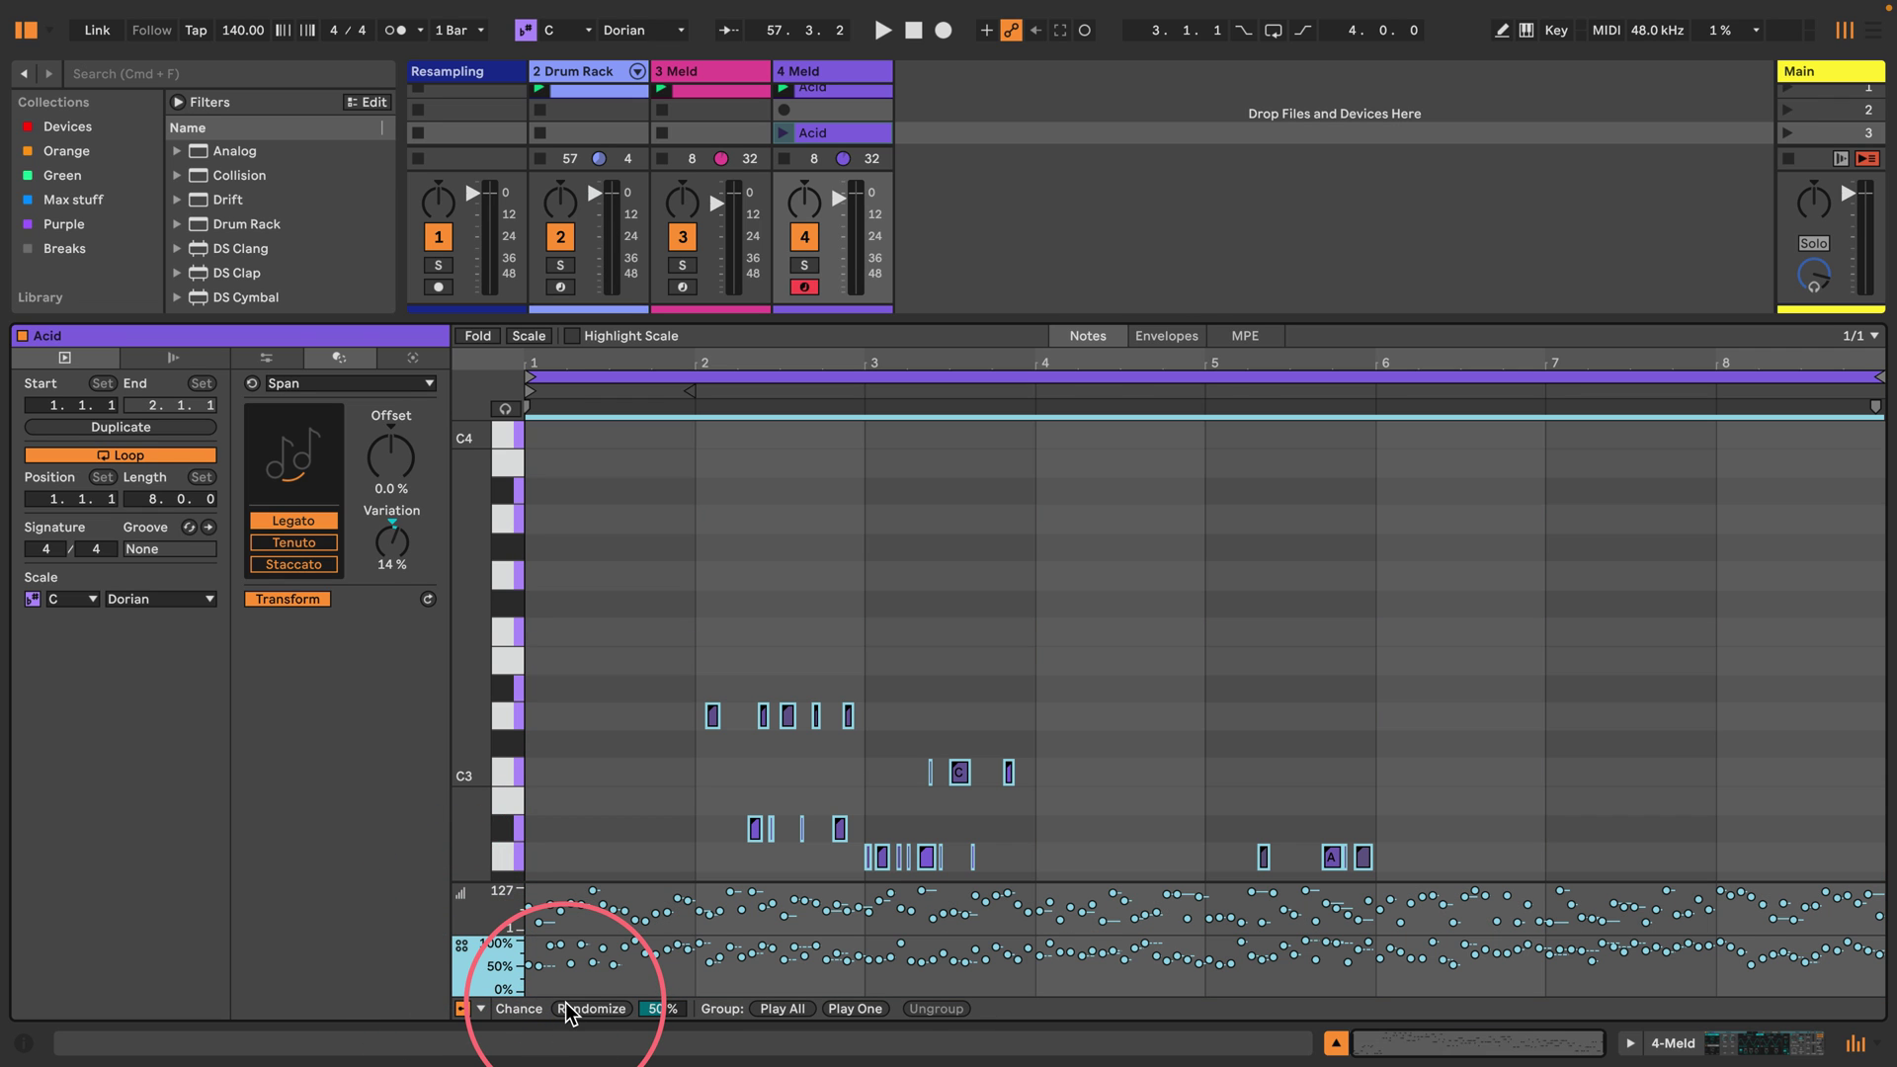
key("super+z")
left_click(467, 911)
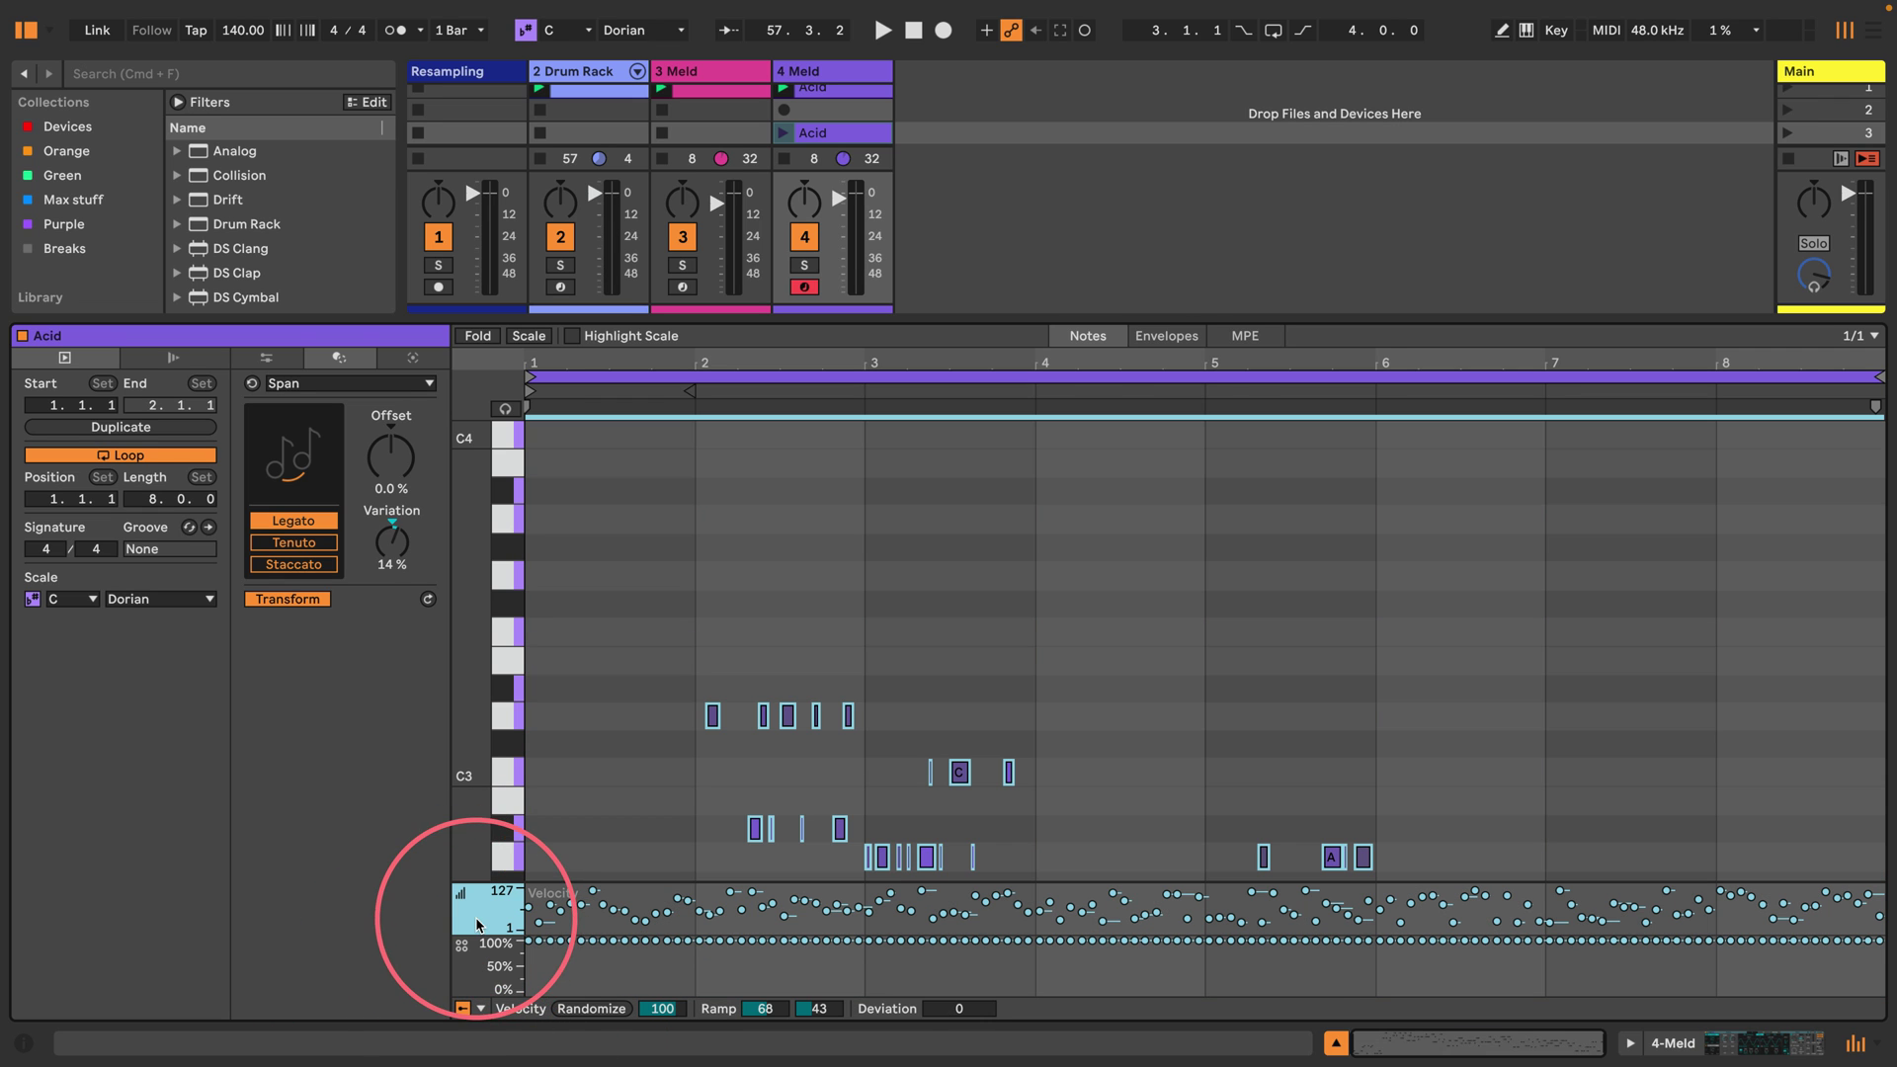
left_click(470, 968)
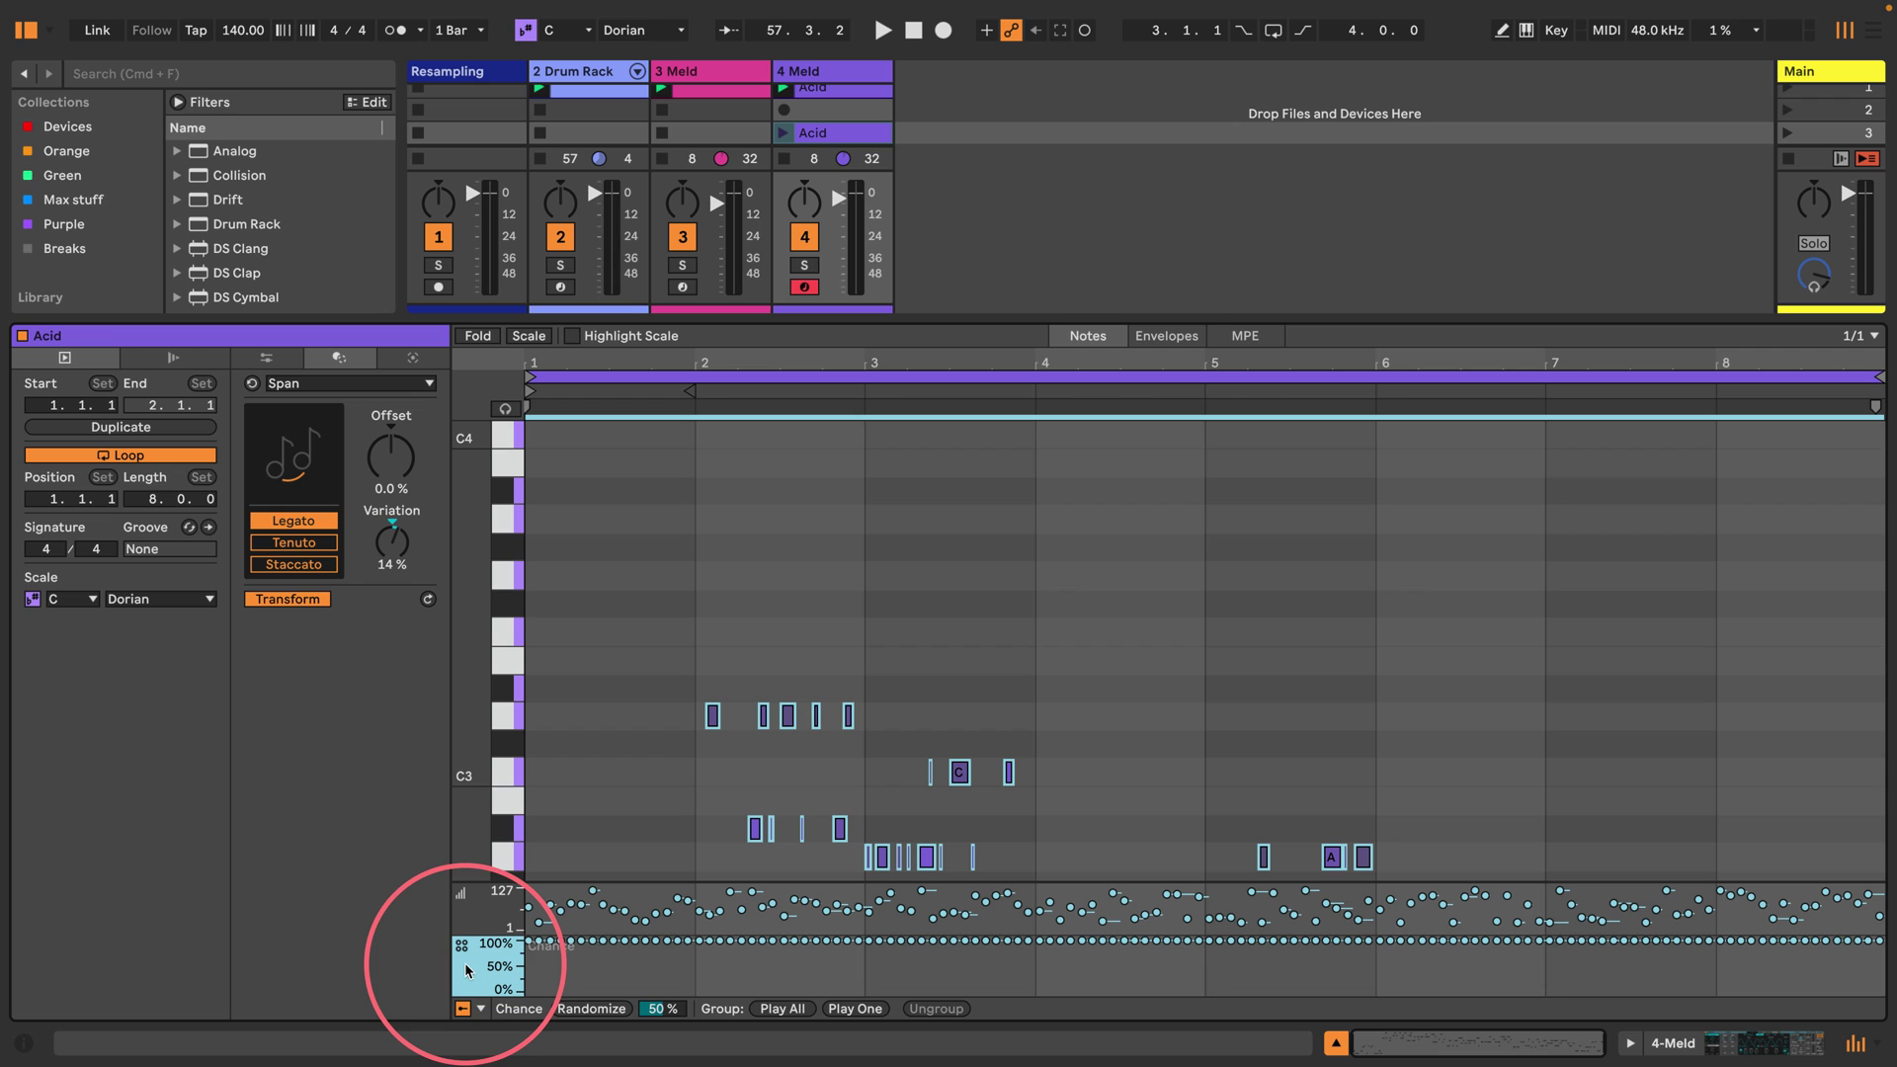
mouse_move(657, 1008)
left_mouse_down()
mouse_move(657, 1042)
mouse_move(657, 981)
left_mouse_up()
left_click(592, 1009)
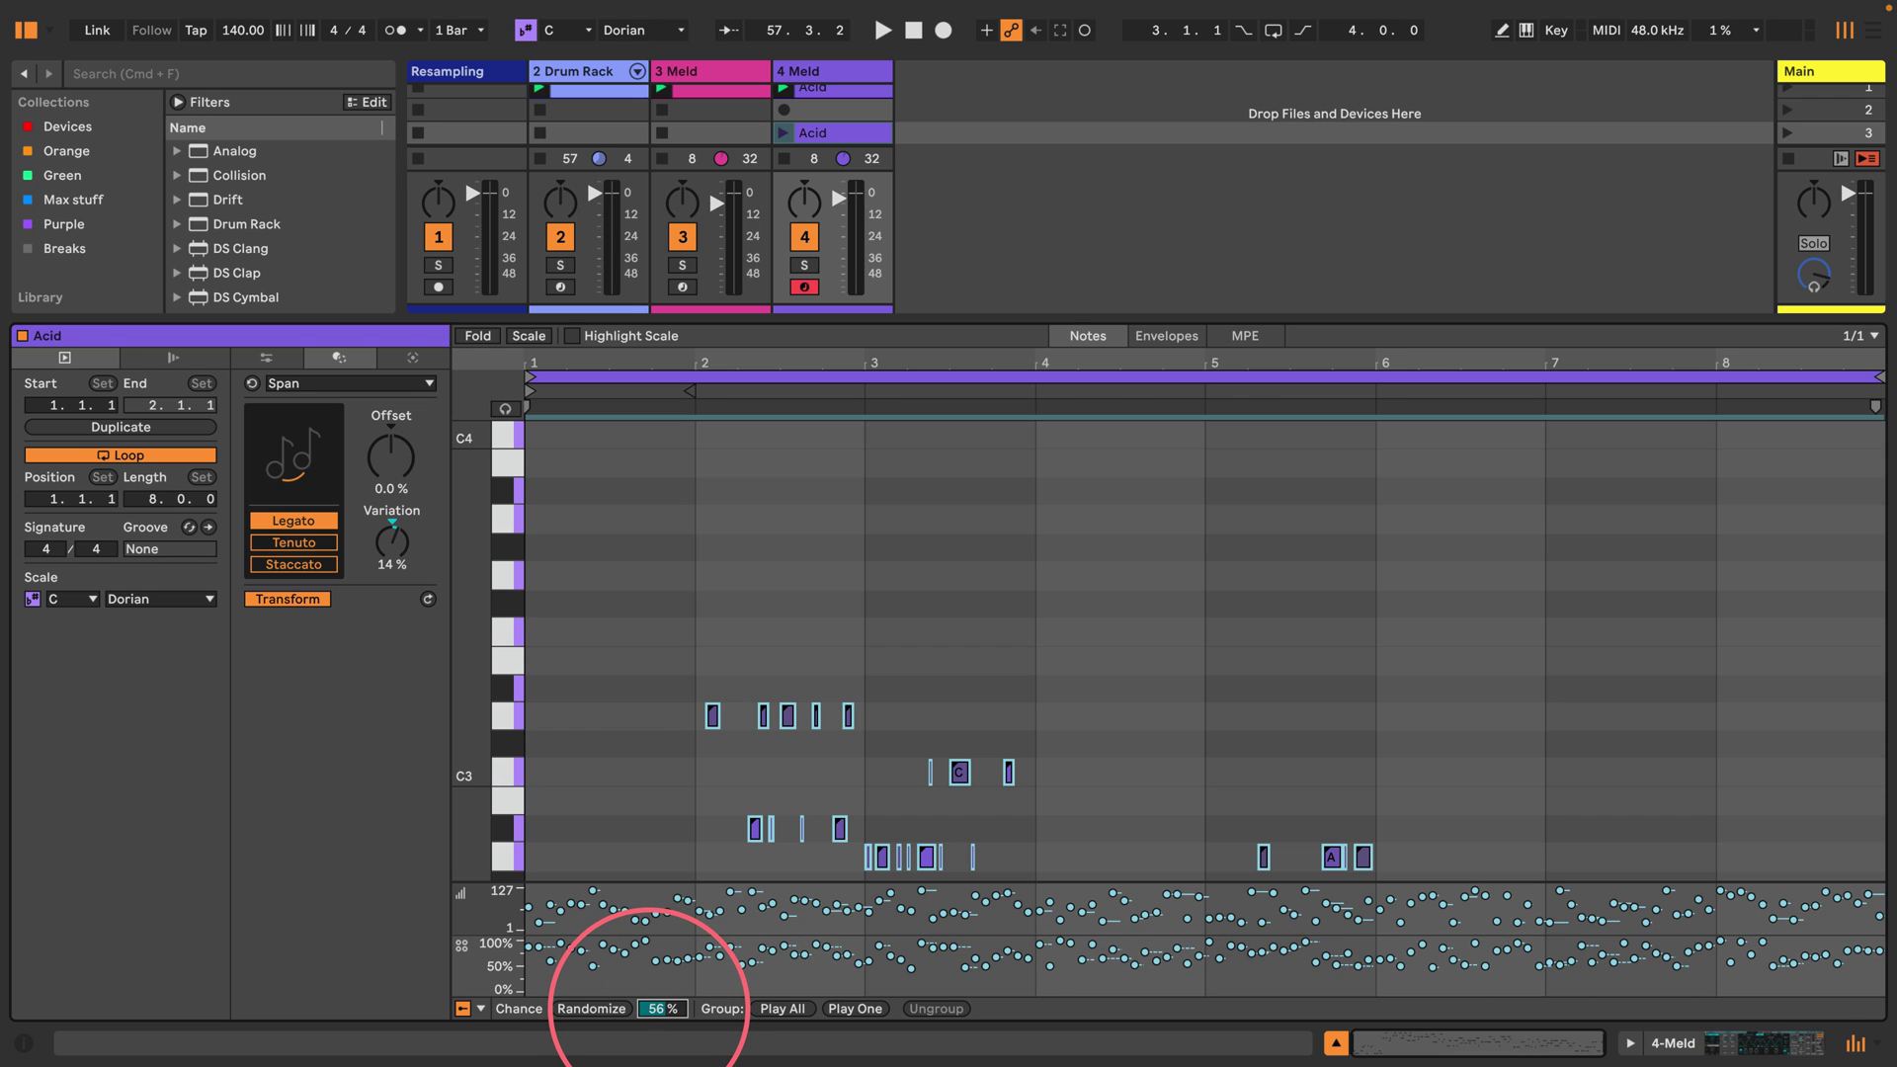
Launch the Acid copy, set the chance of all its notes to 51% and solo its track to listen.
left_click(783, 132)
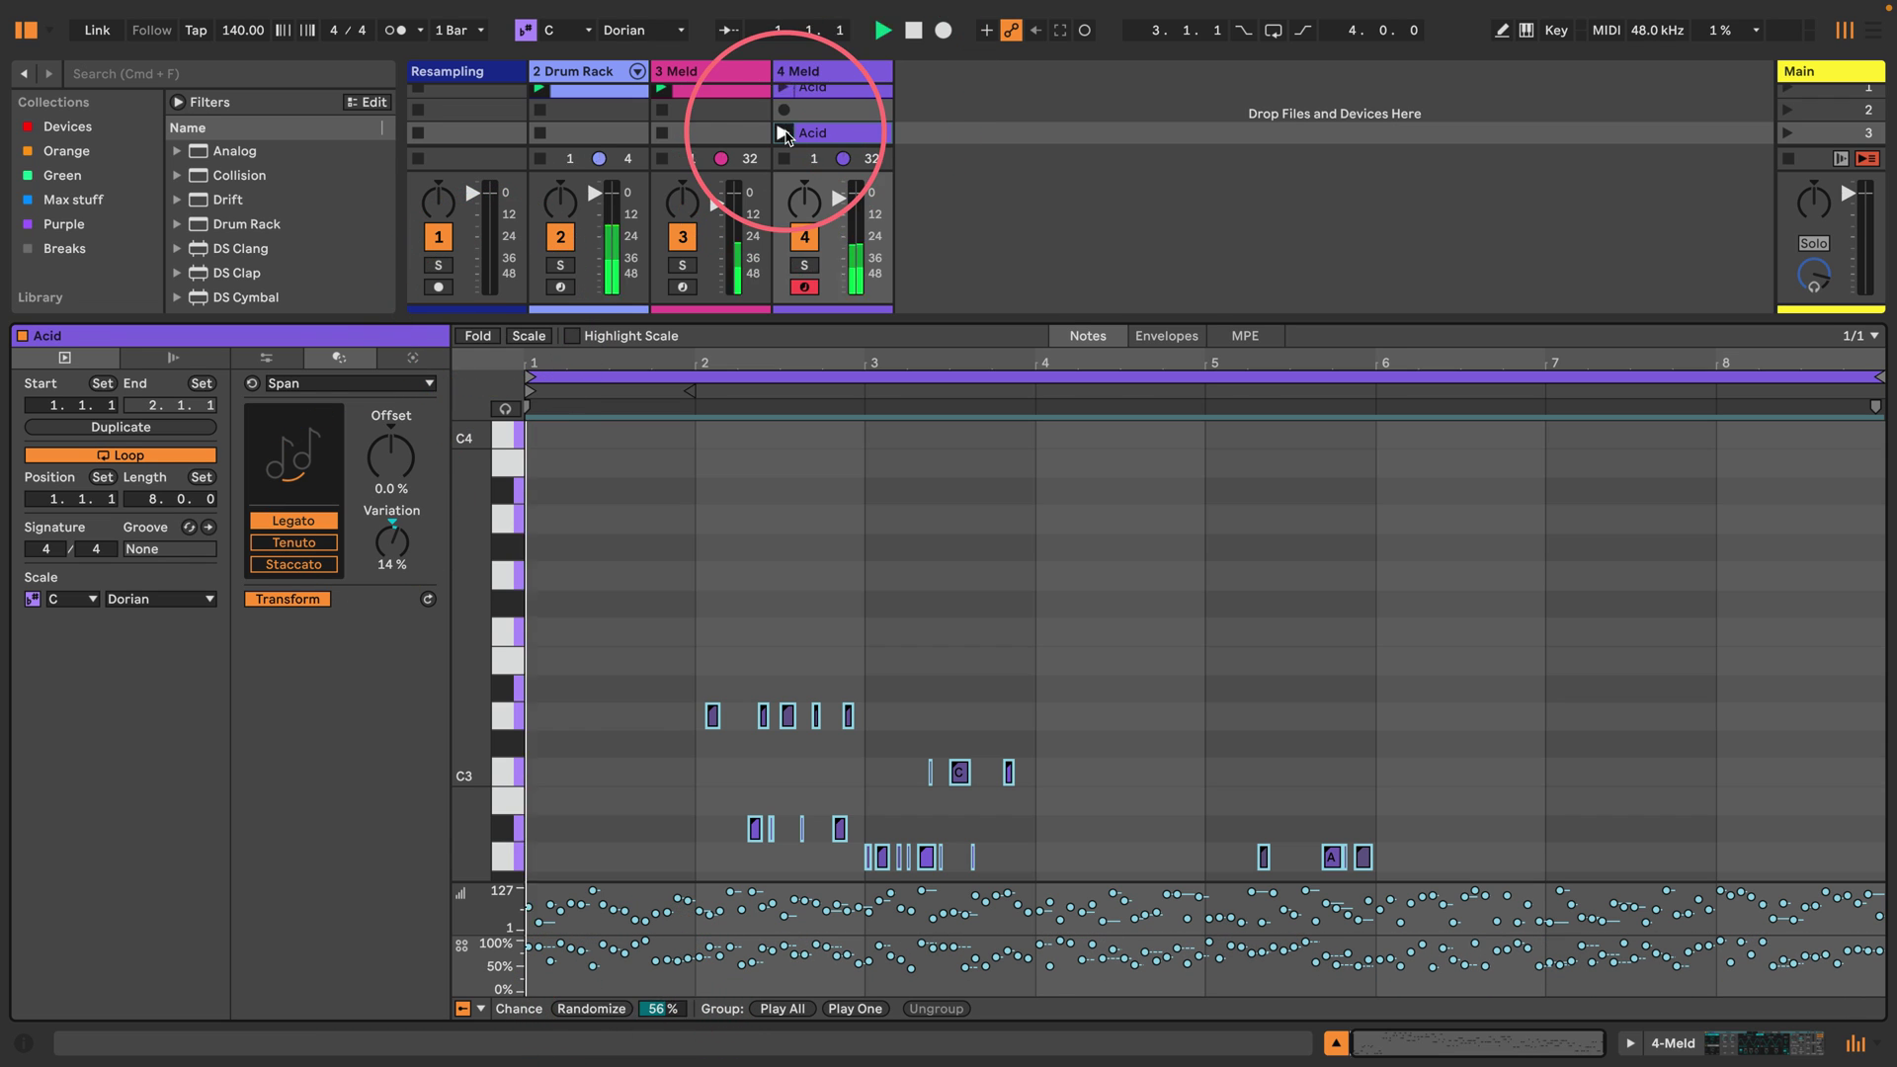
left_click(542, 769)
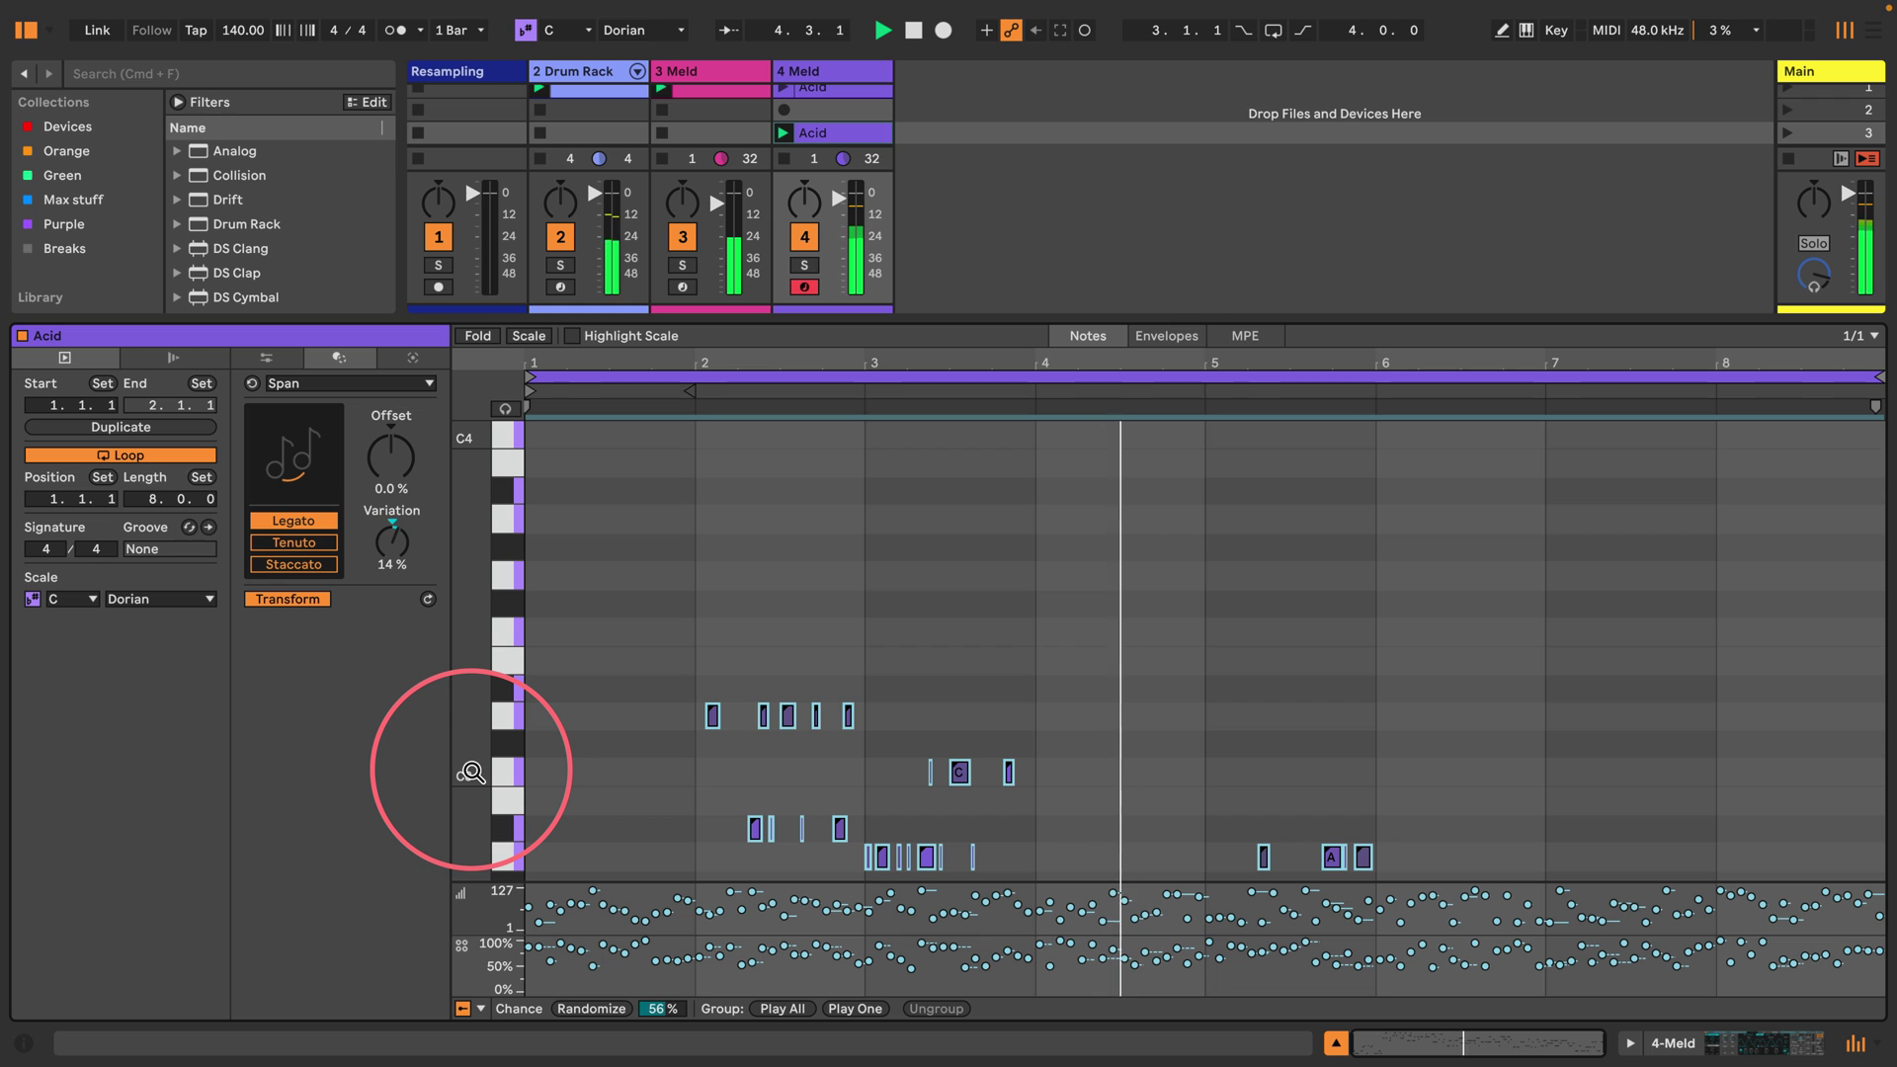
scroll(573, 751, "down", 5)
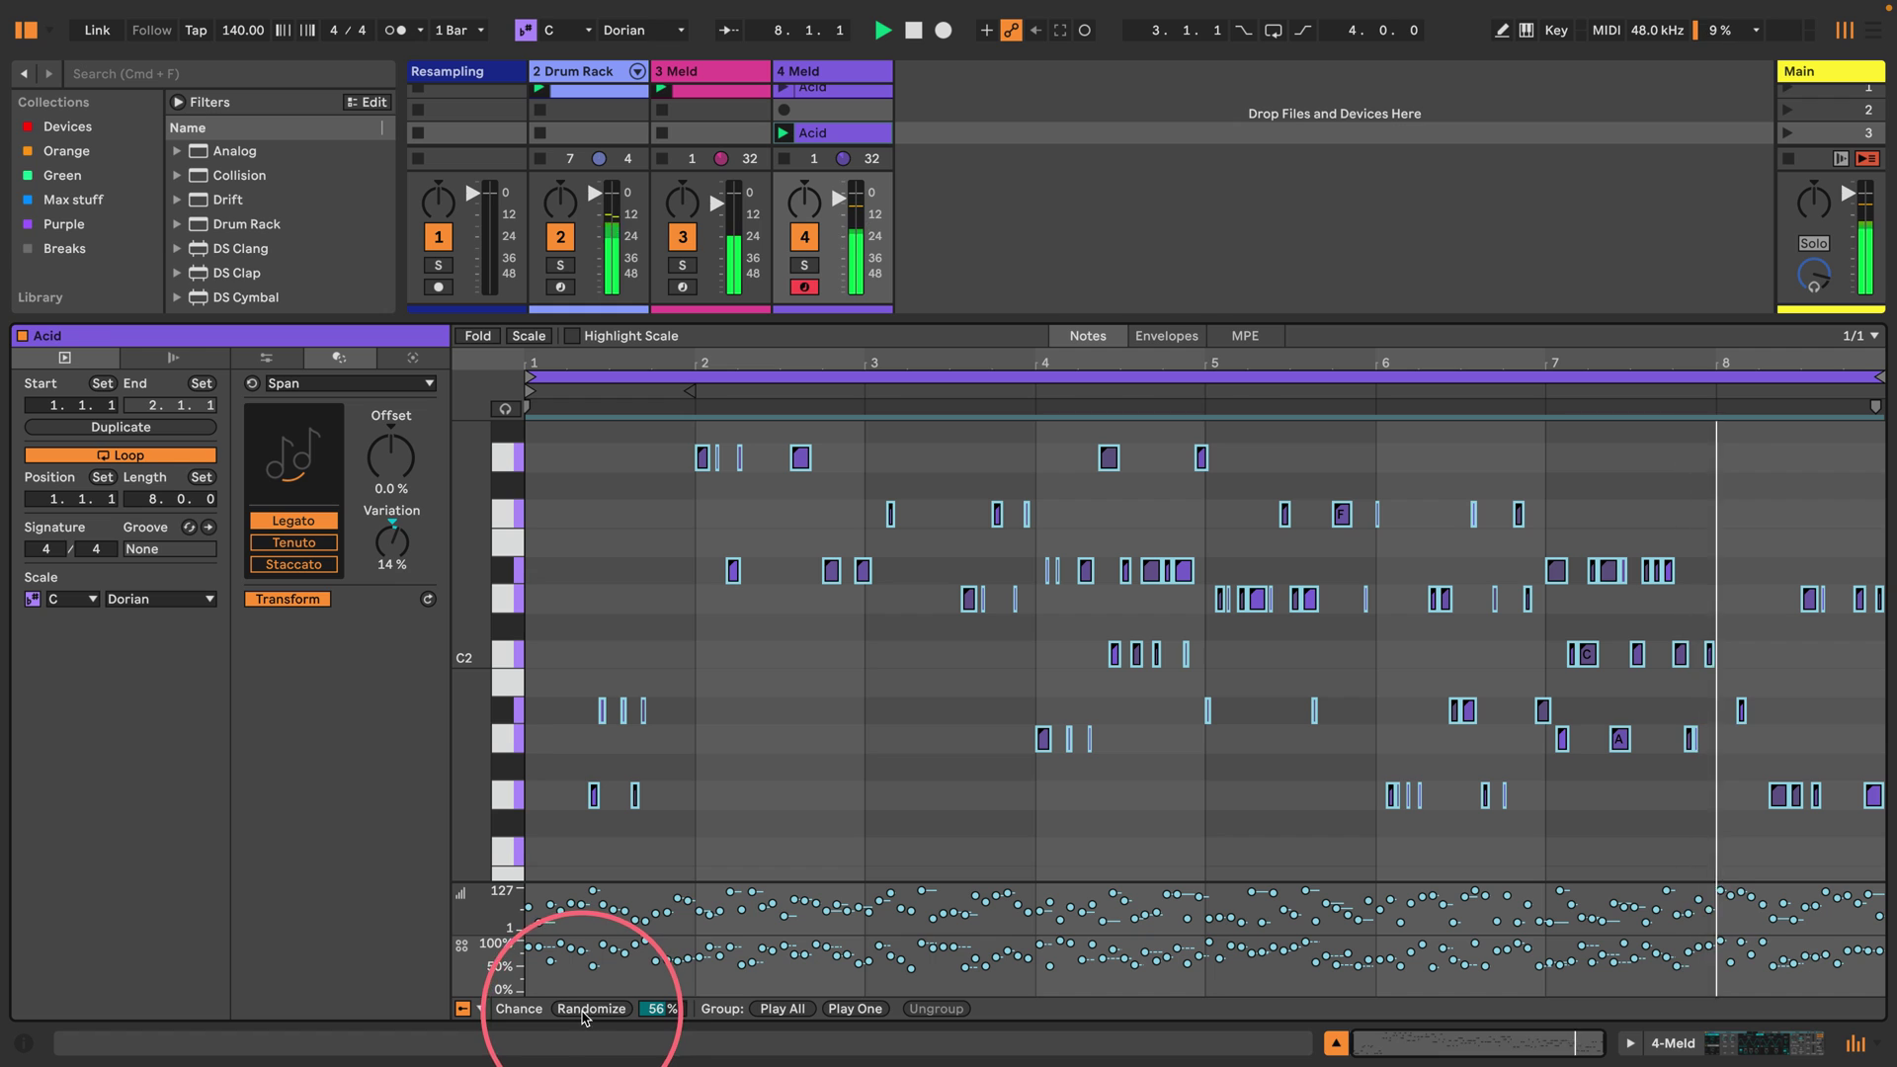
left_click_drag(786, 952, 785, 966)
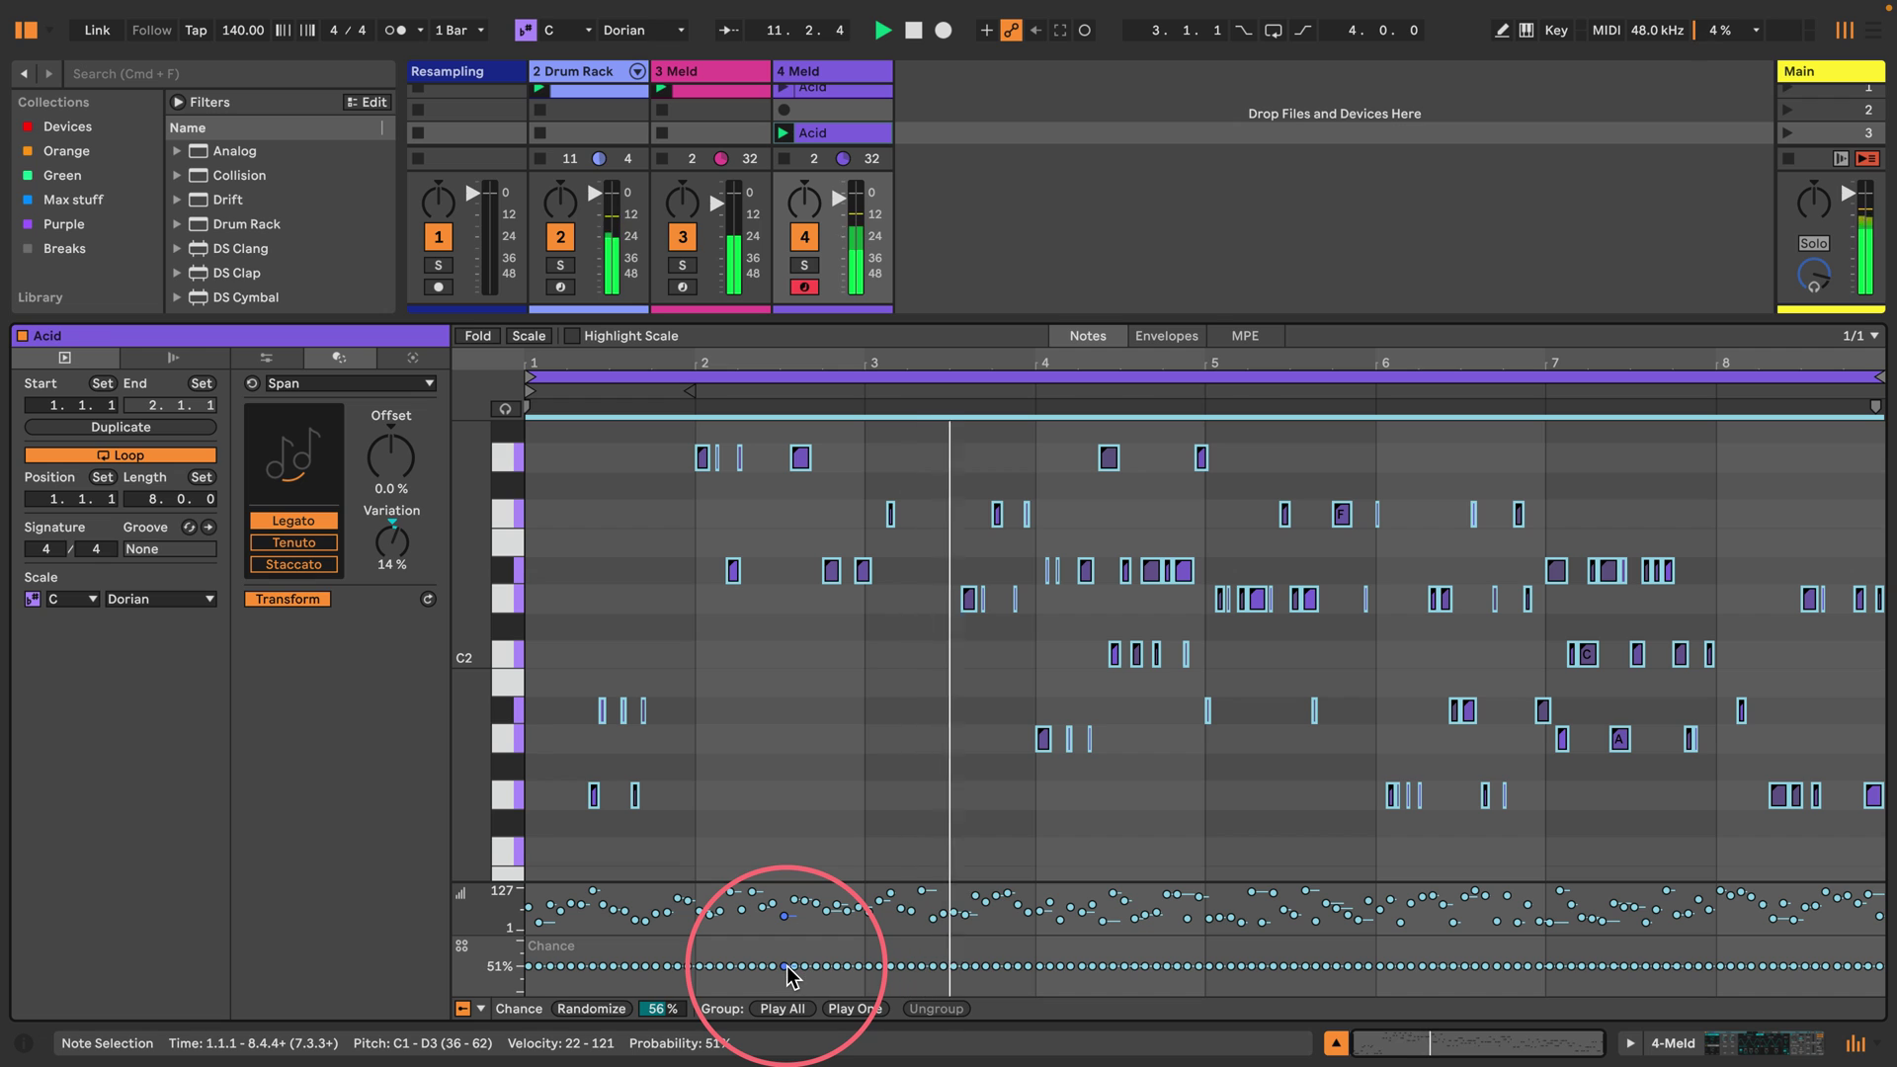
left_click(804, 265)
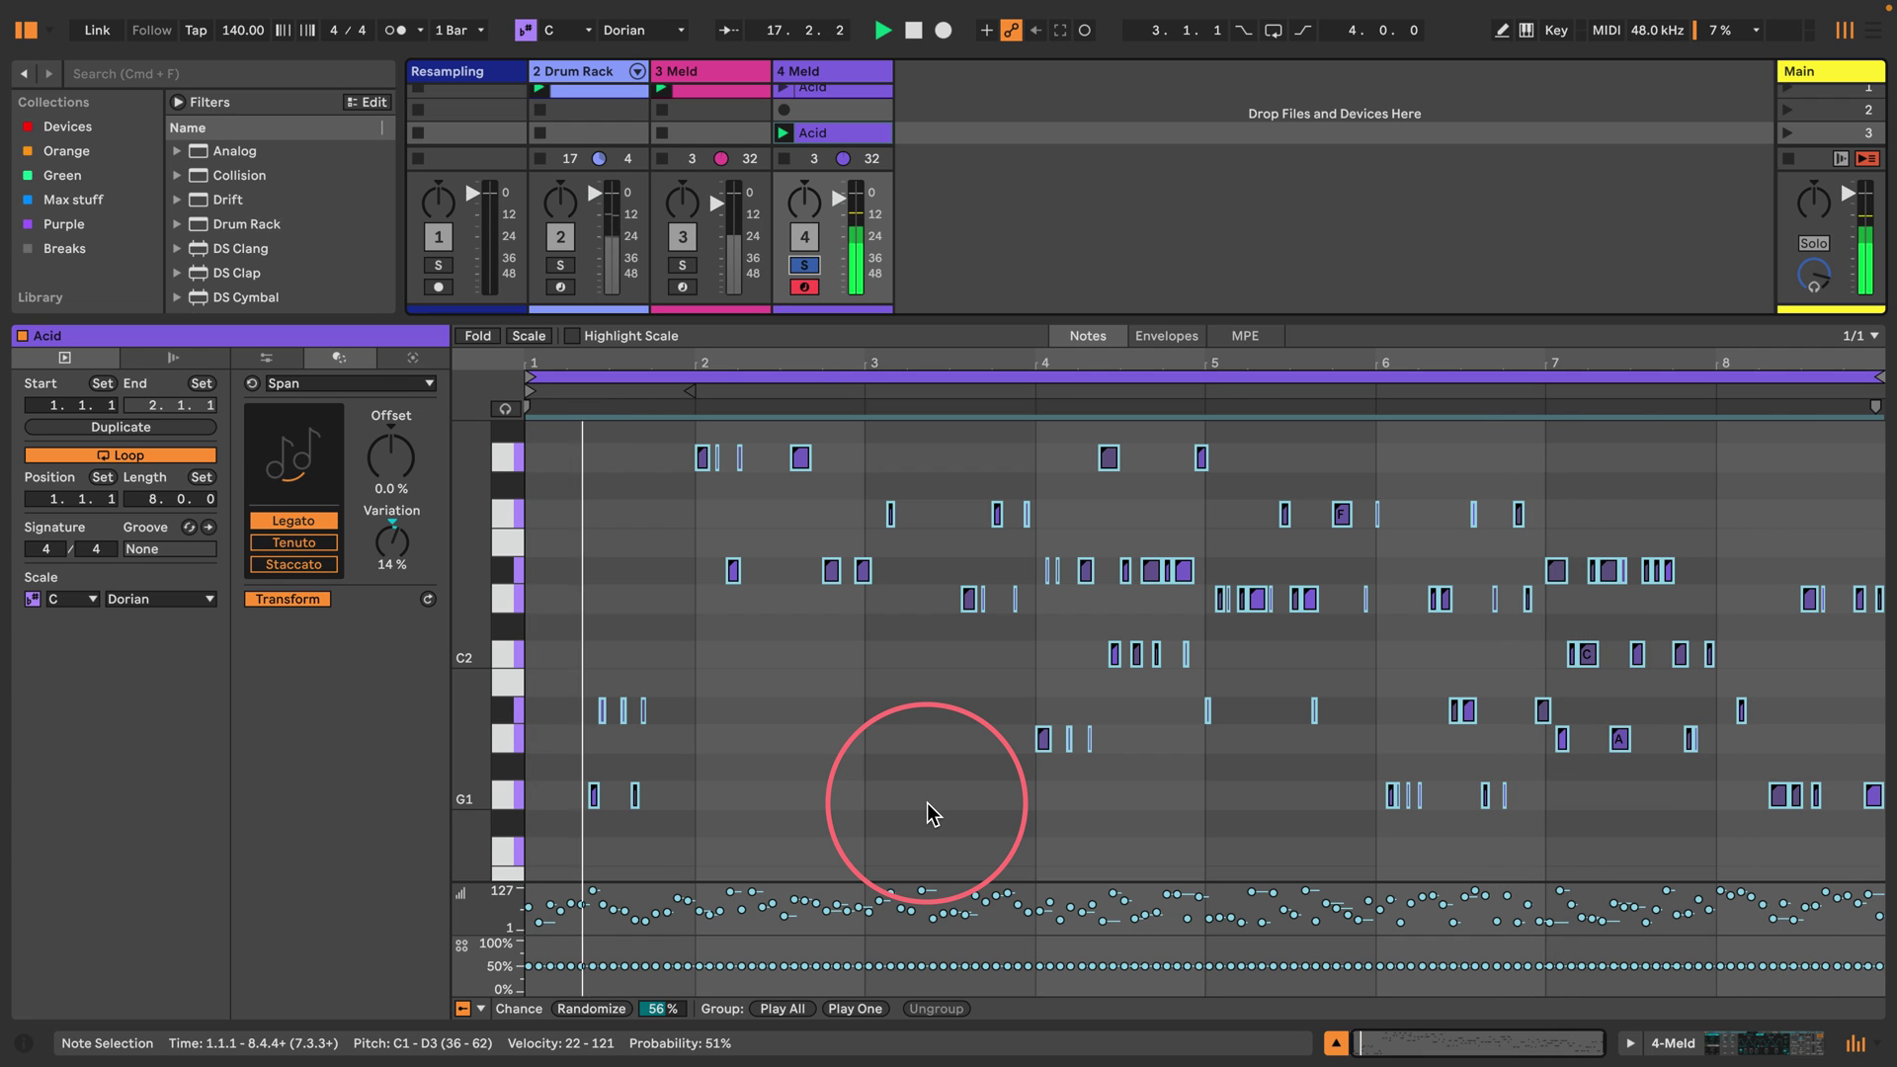
Set the chance of all notes in the Acid copy to 55% and play it unsoloed with the other tracks.
mouse_move(761, 966)
left_mouse_down()
mouse_move(762, 983)
mouse_move(762, 967)
left_mouse_up()
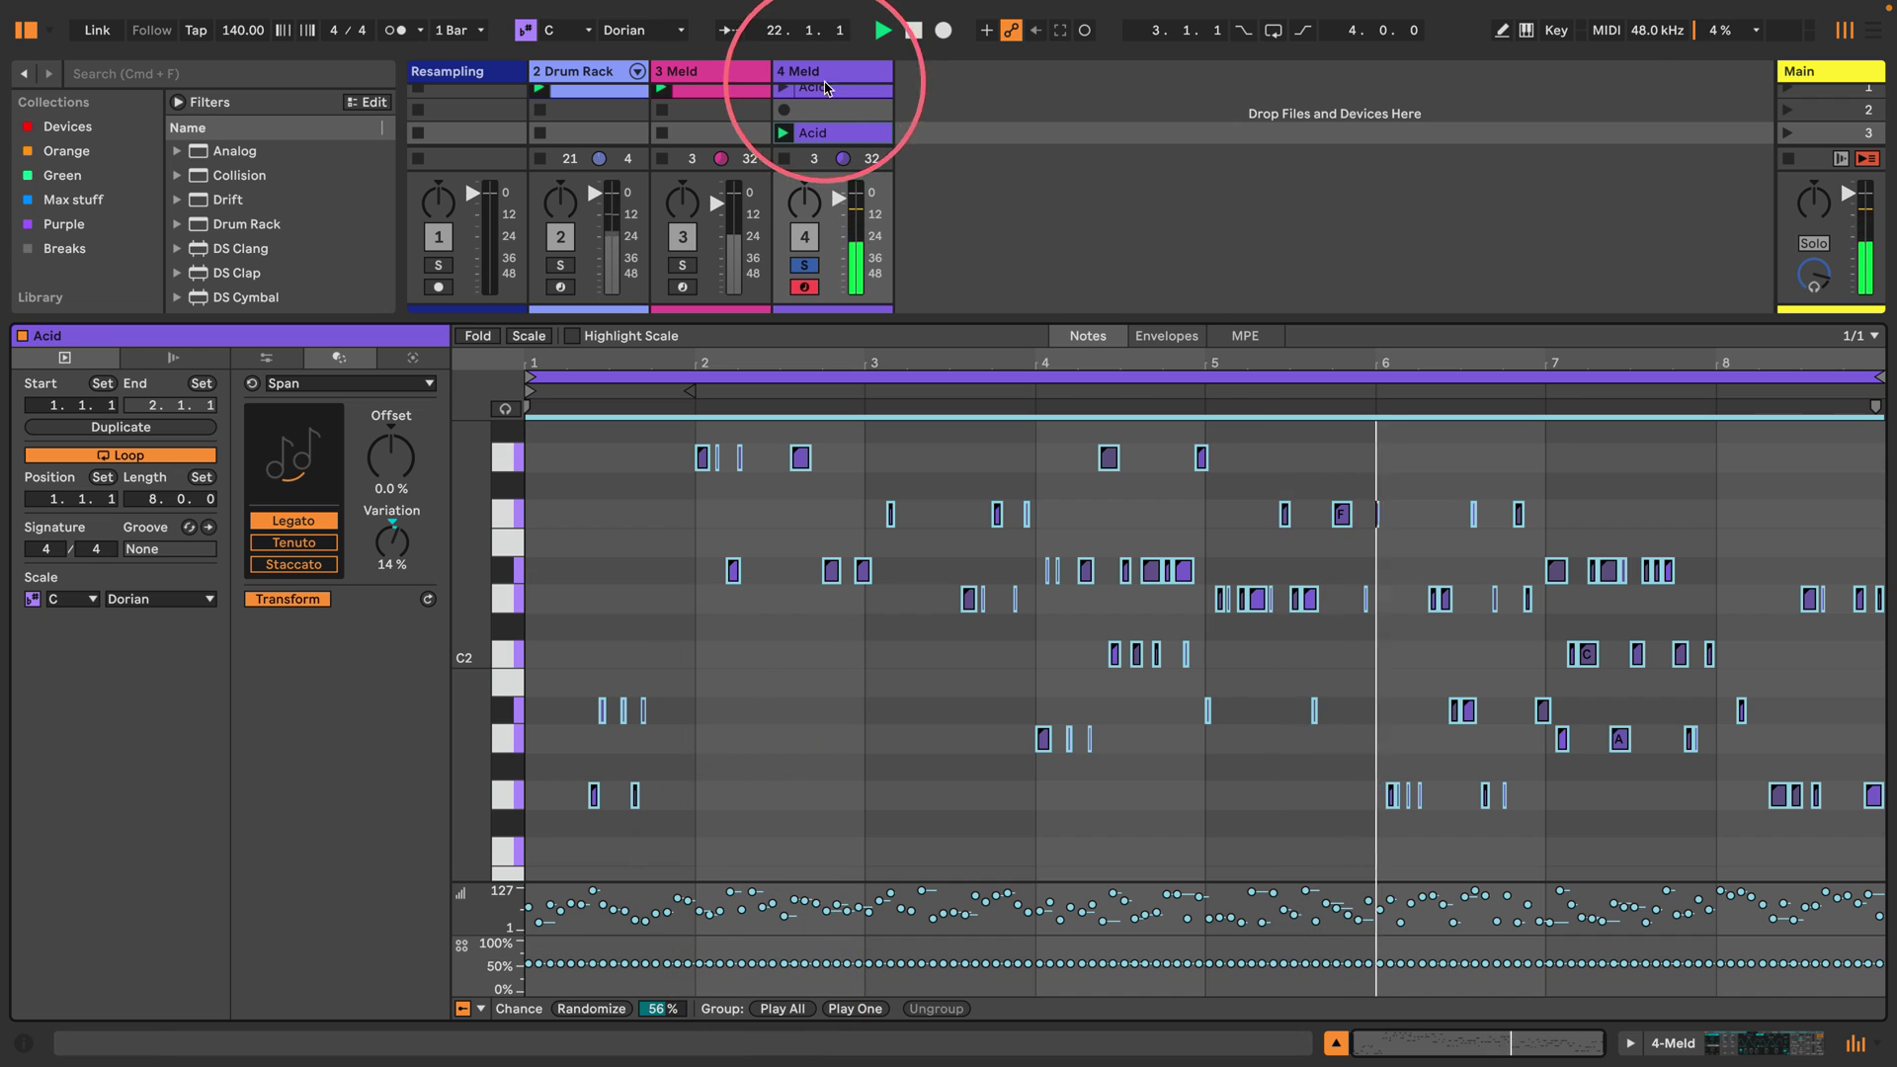
left_click(802, 267)
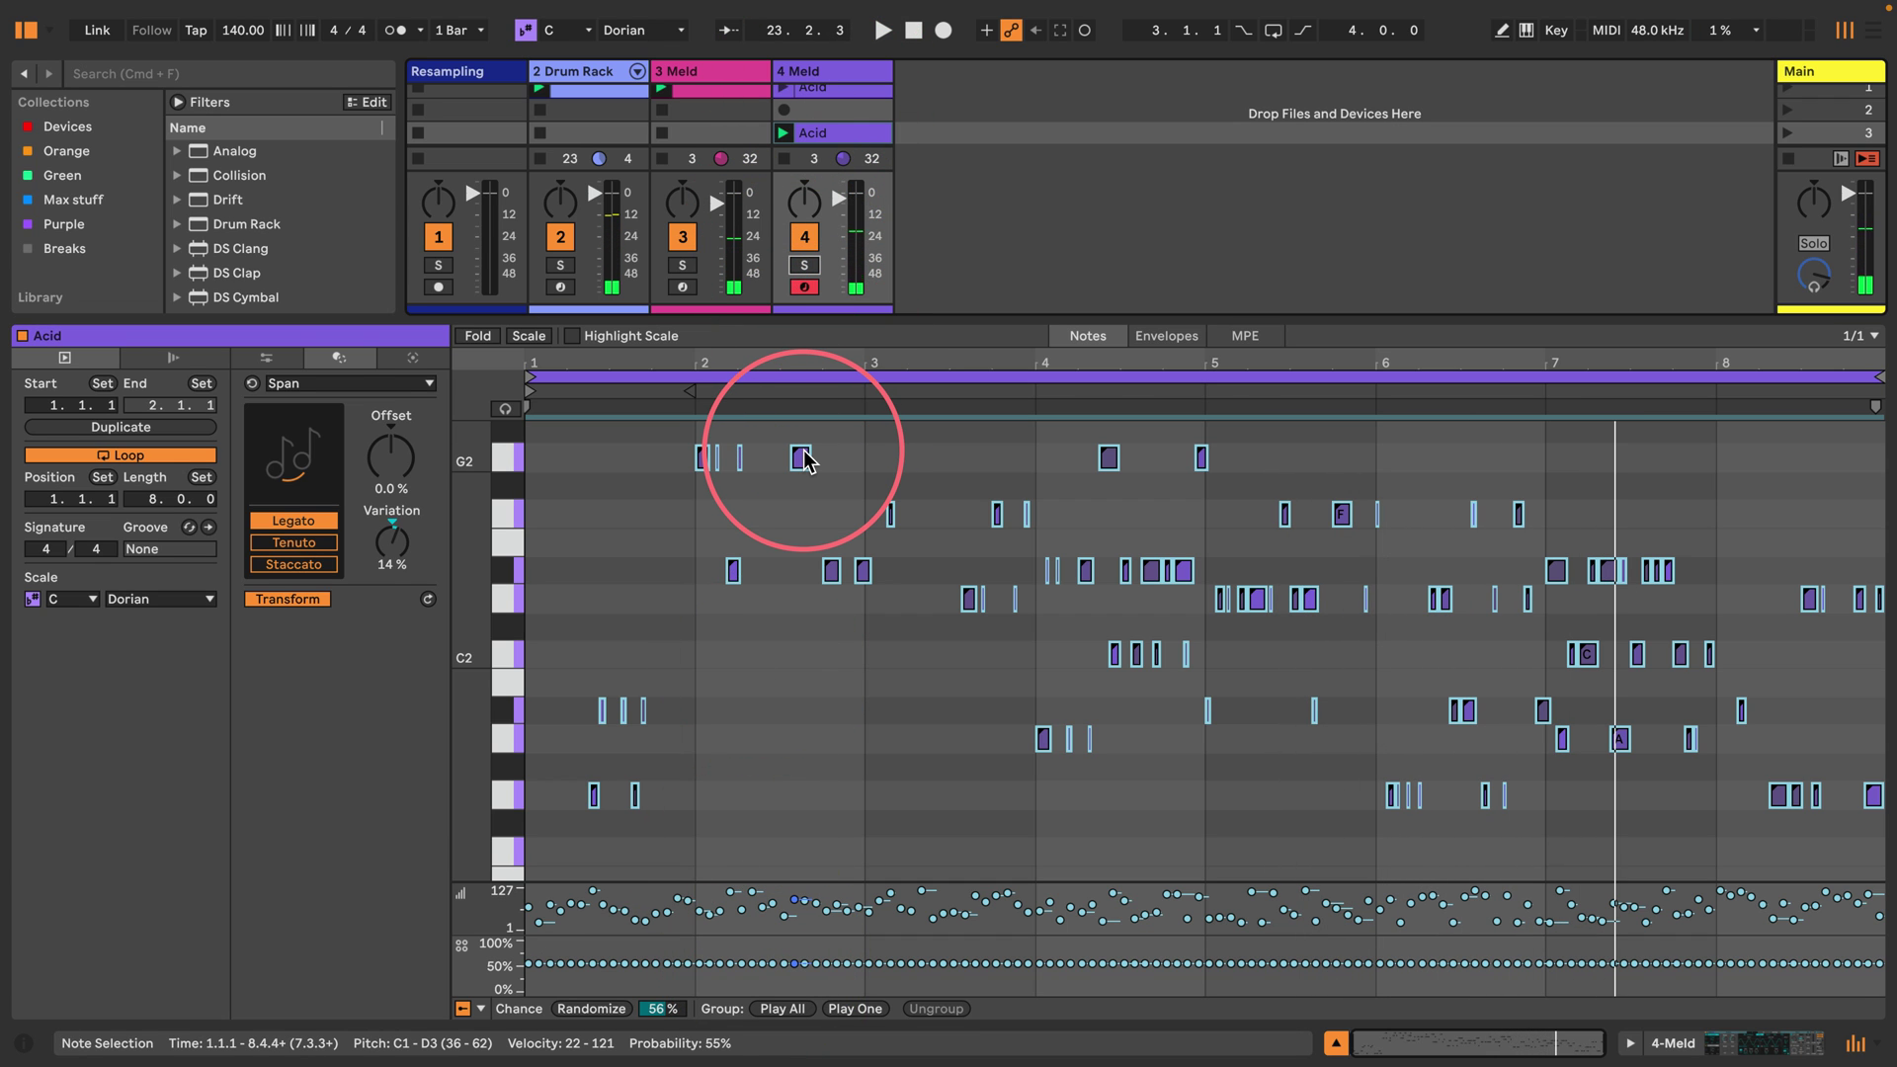
left_click(731, 963)
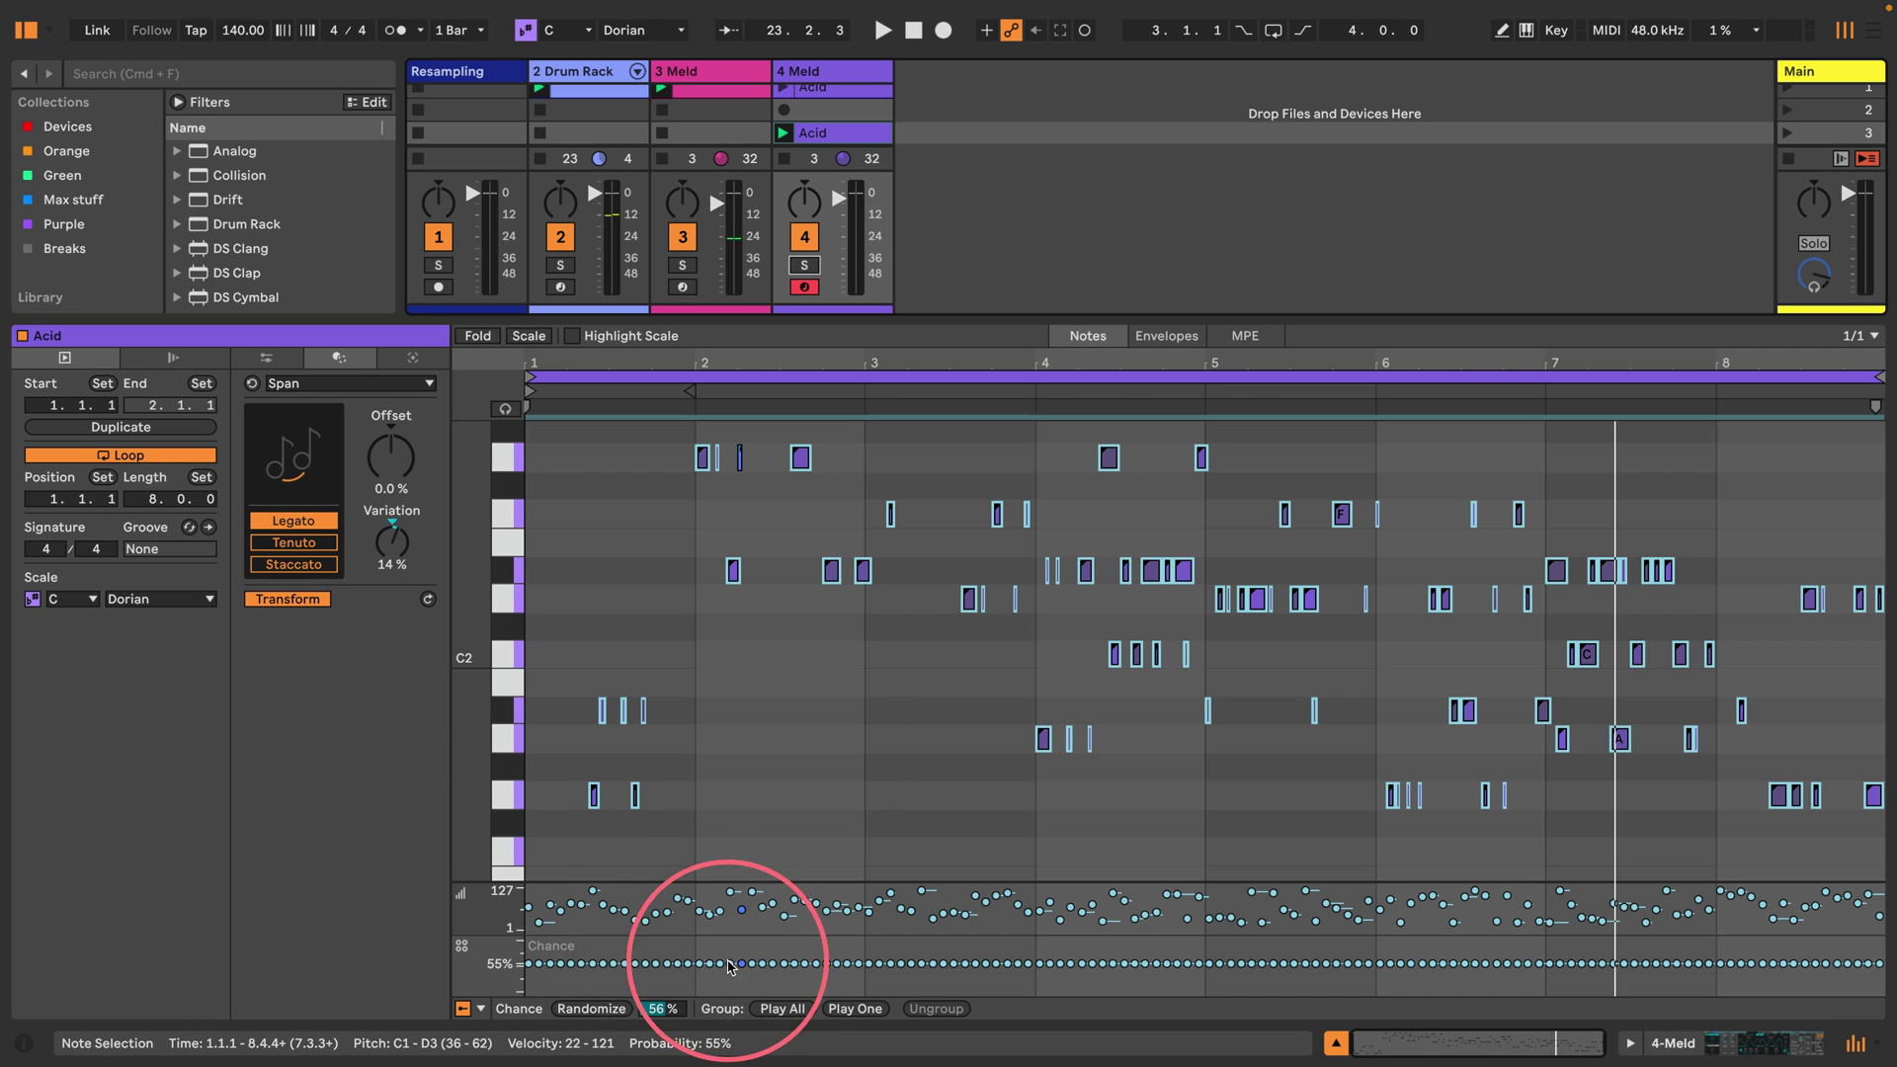
key("space")
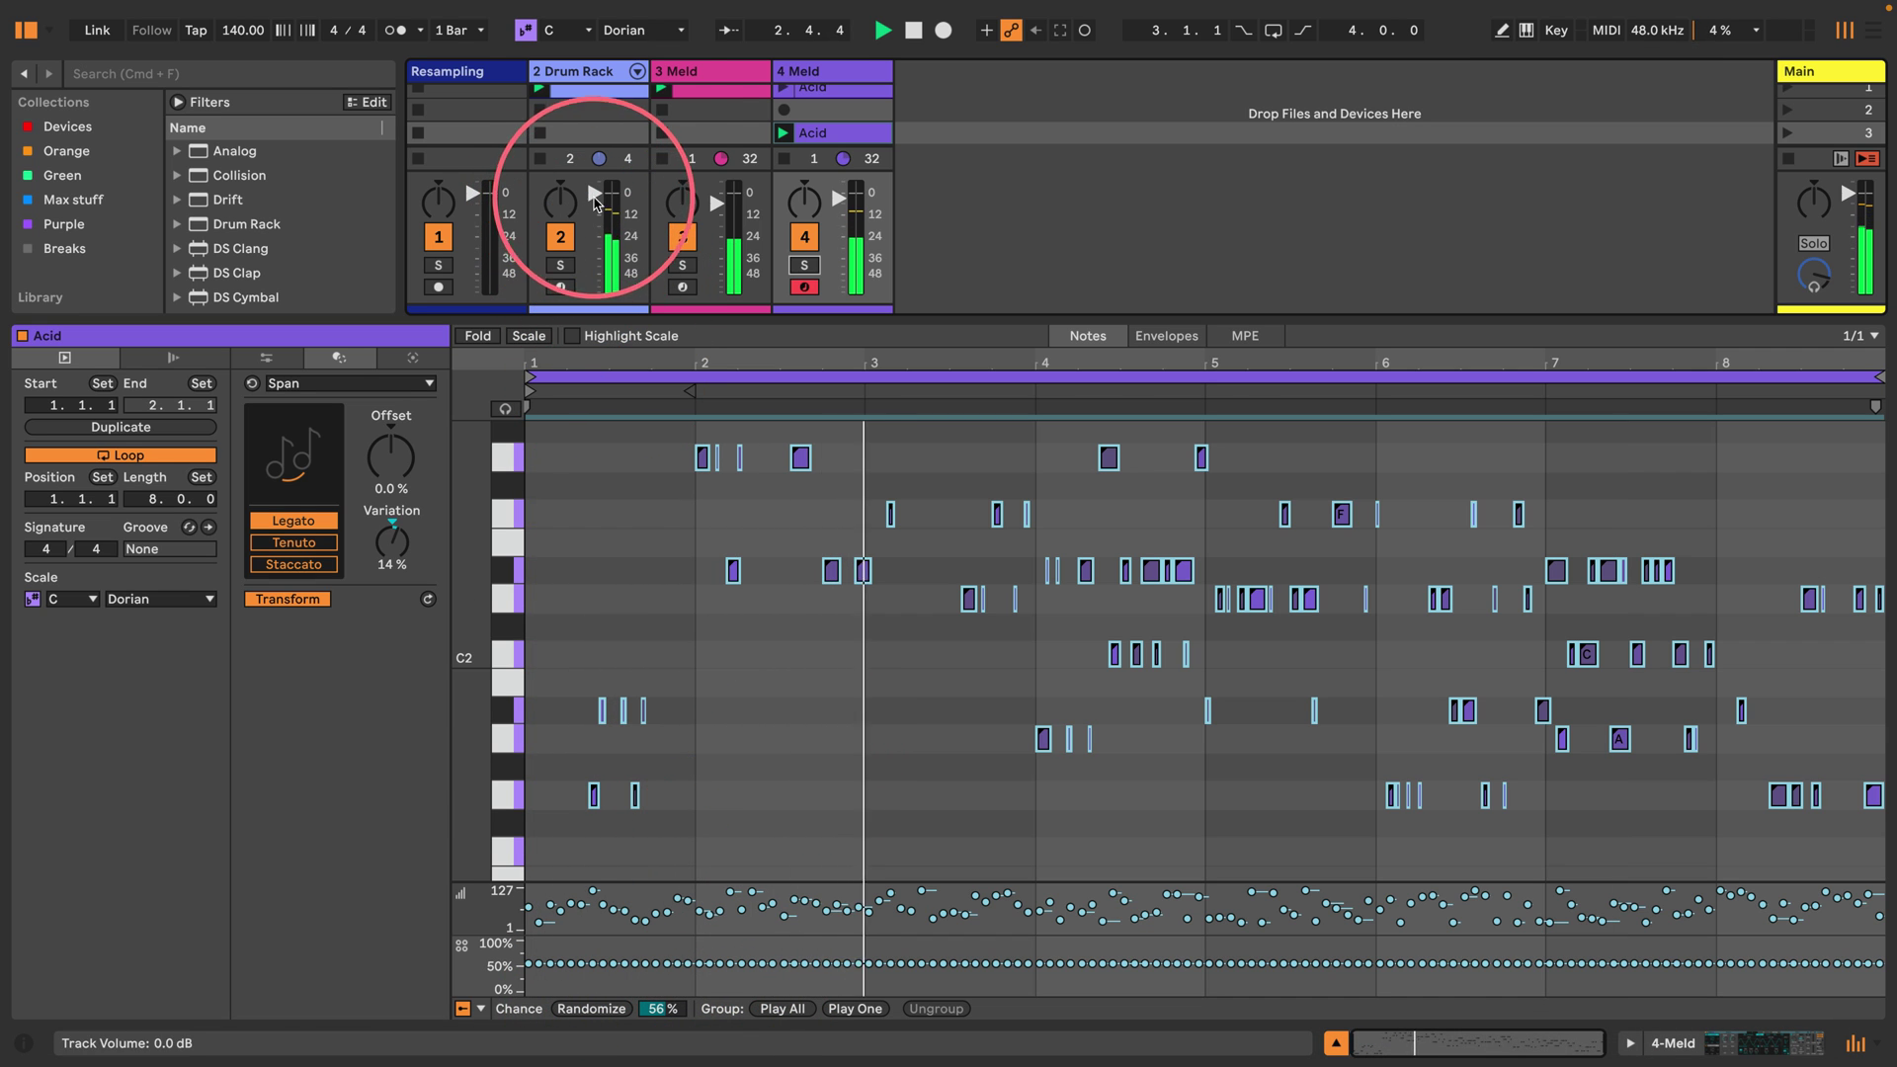
Retune the Membrane Resonator filter of the drum rack's Gong Meld to 181 Hz, with Q 43.0 and Damp 71.9.
double_click(553, 71)
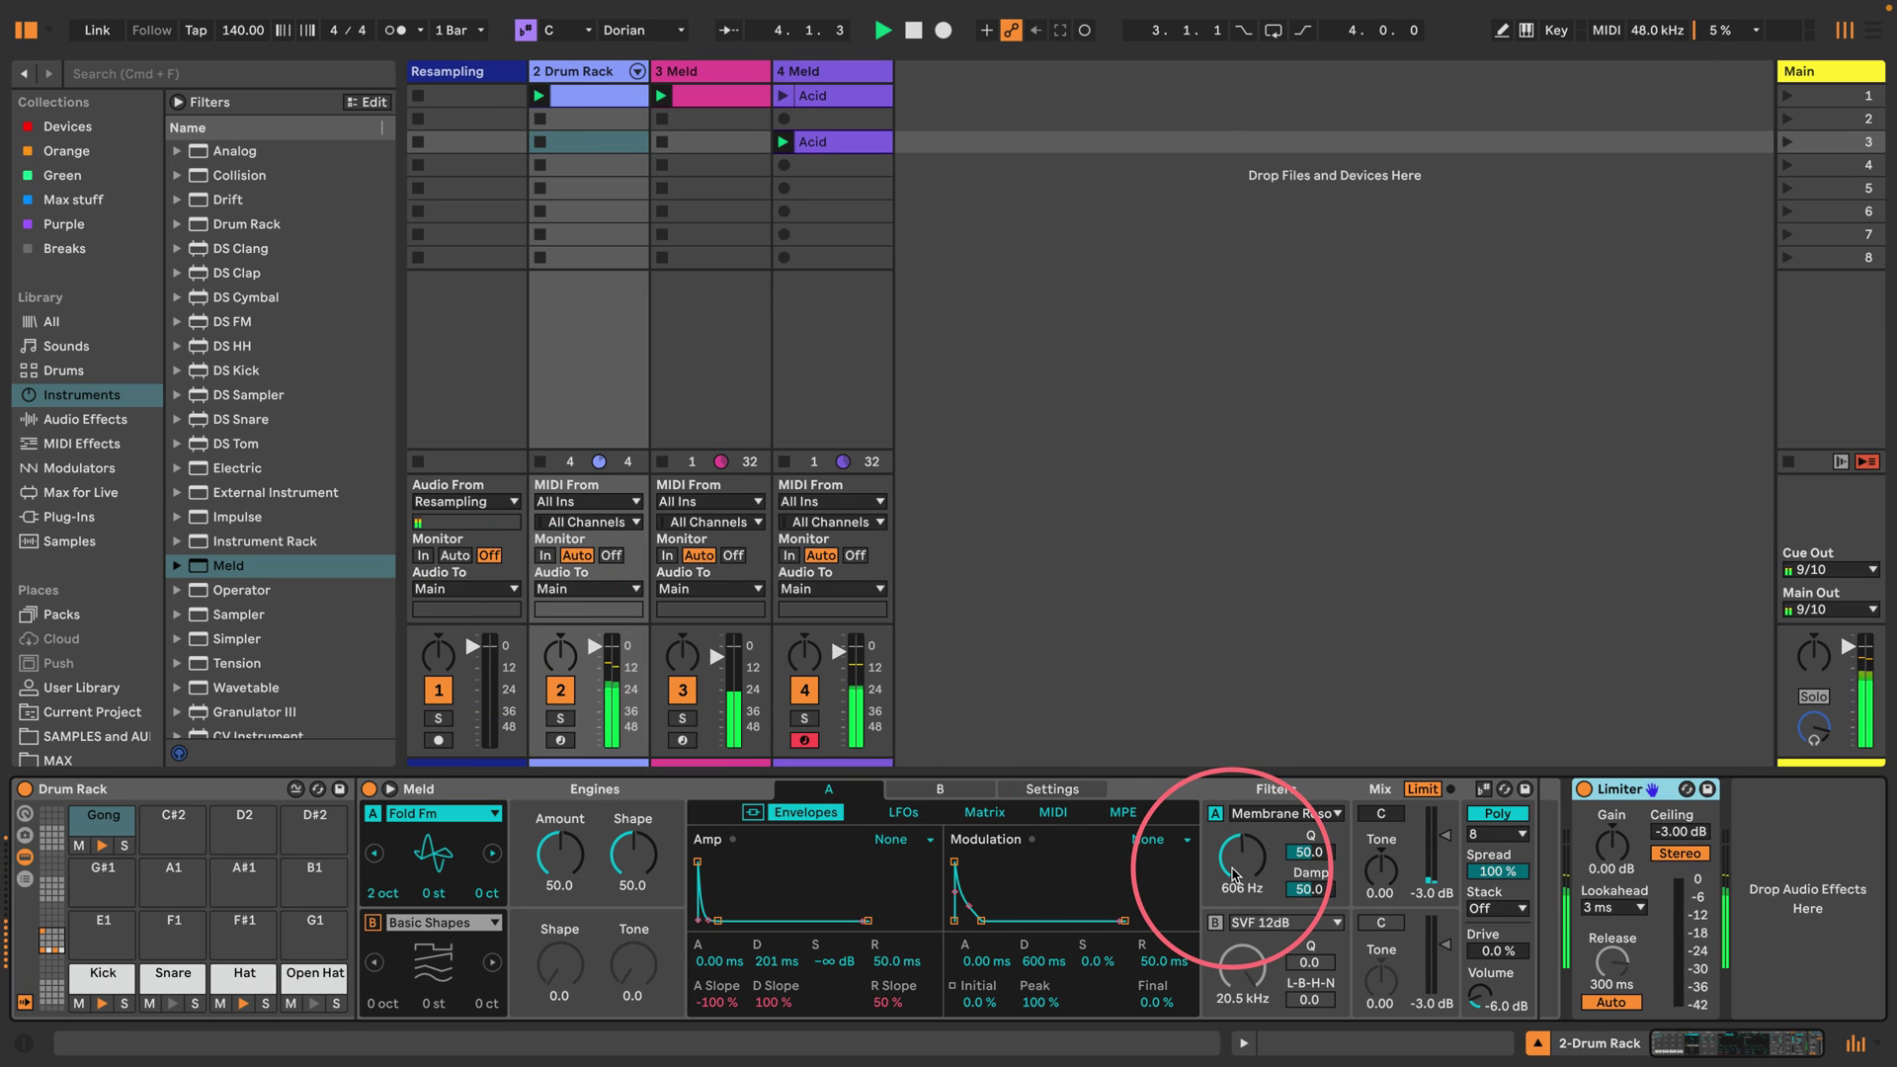
left_click_drag(1233, 874, 1309, 882)
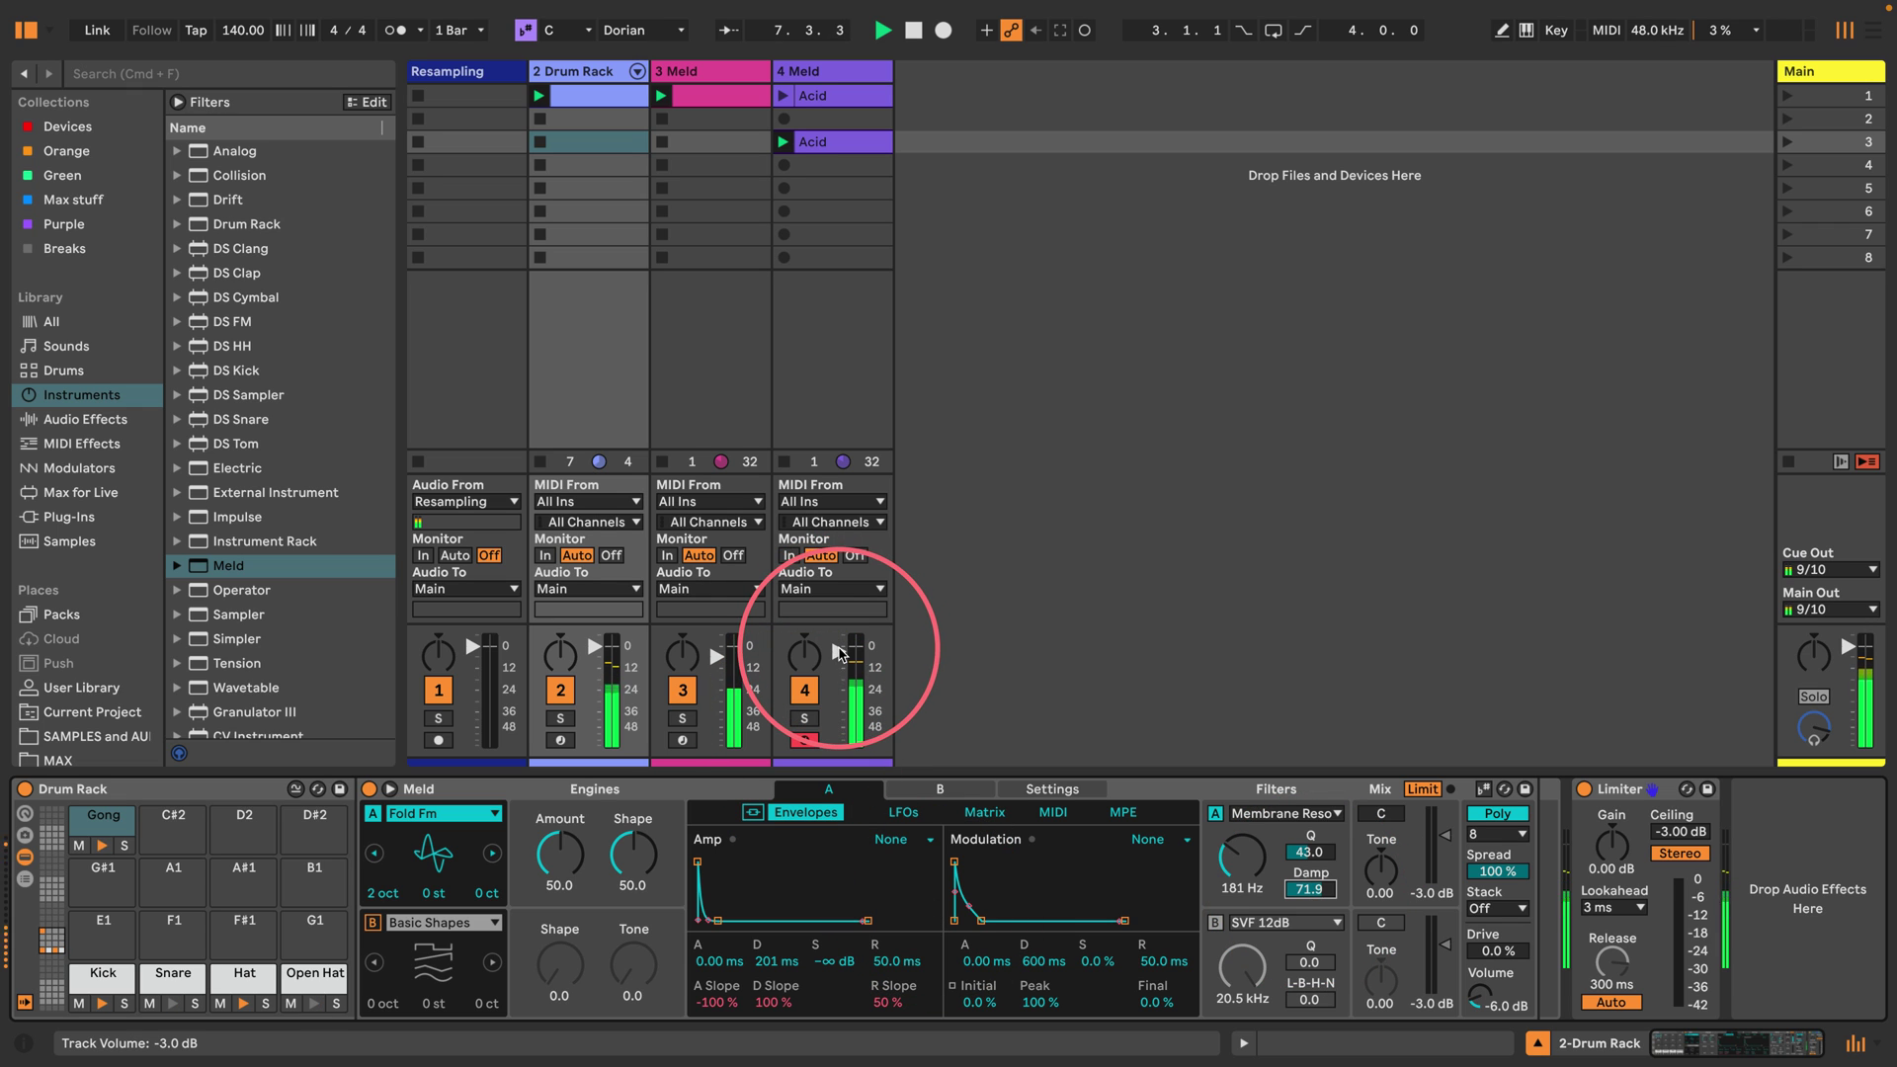
Listen to the 4 Meld track soloed, and play the full mix again with the solo off.
left_click(839, 649)
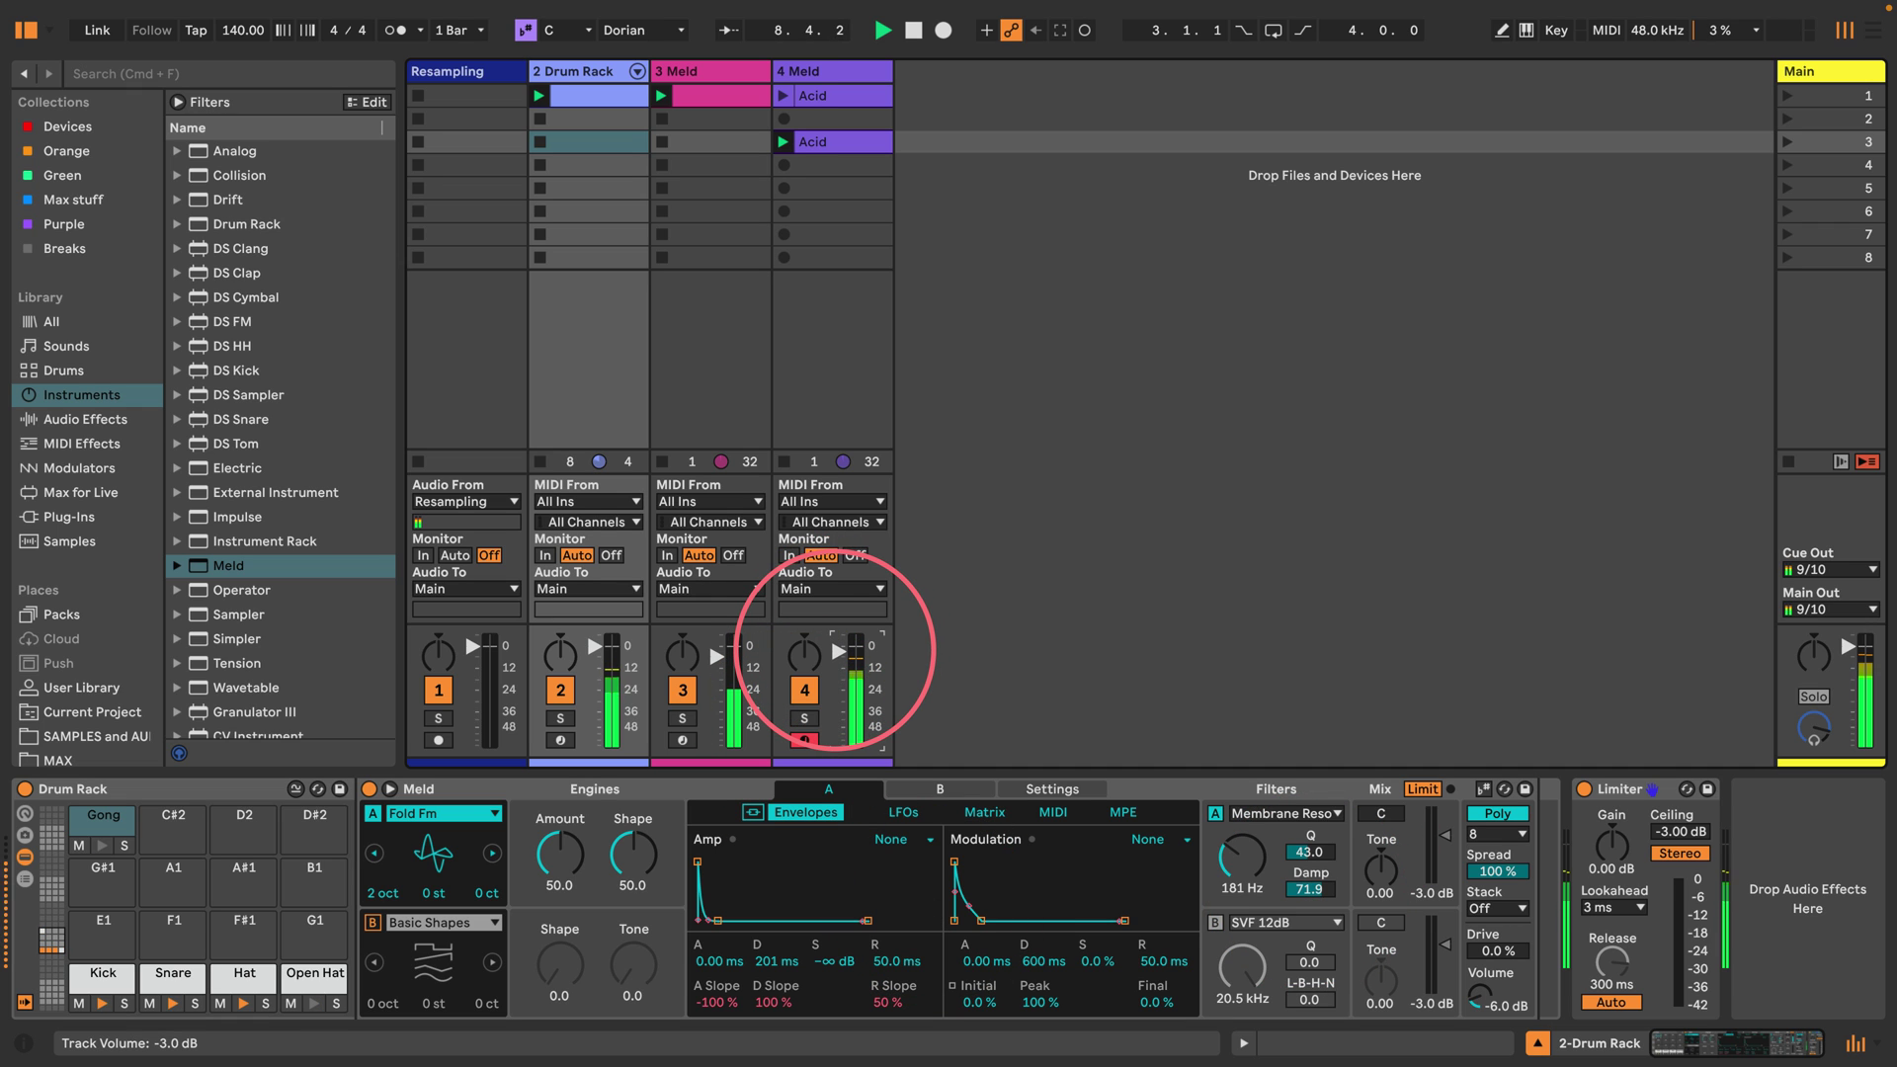
left_click(804, 718)
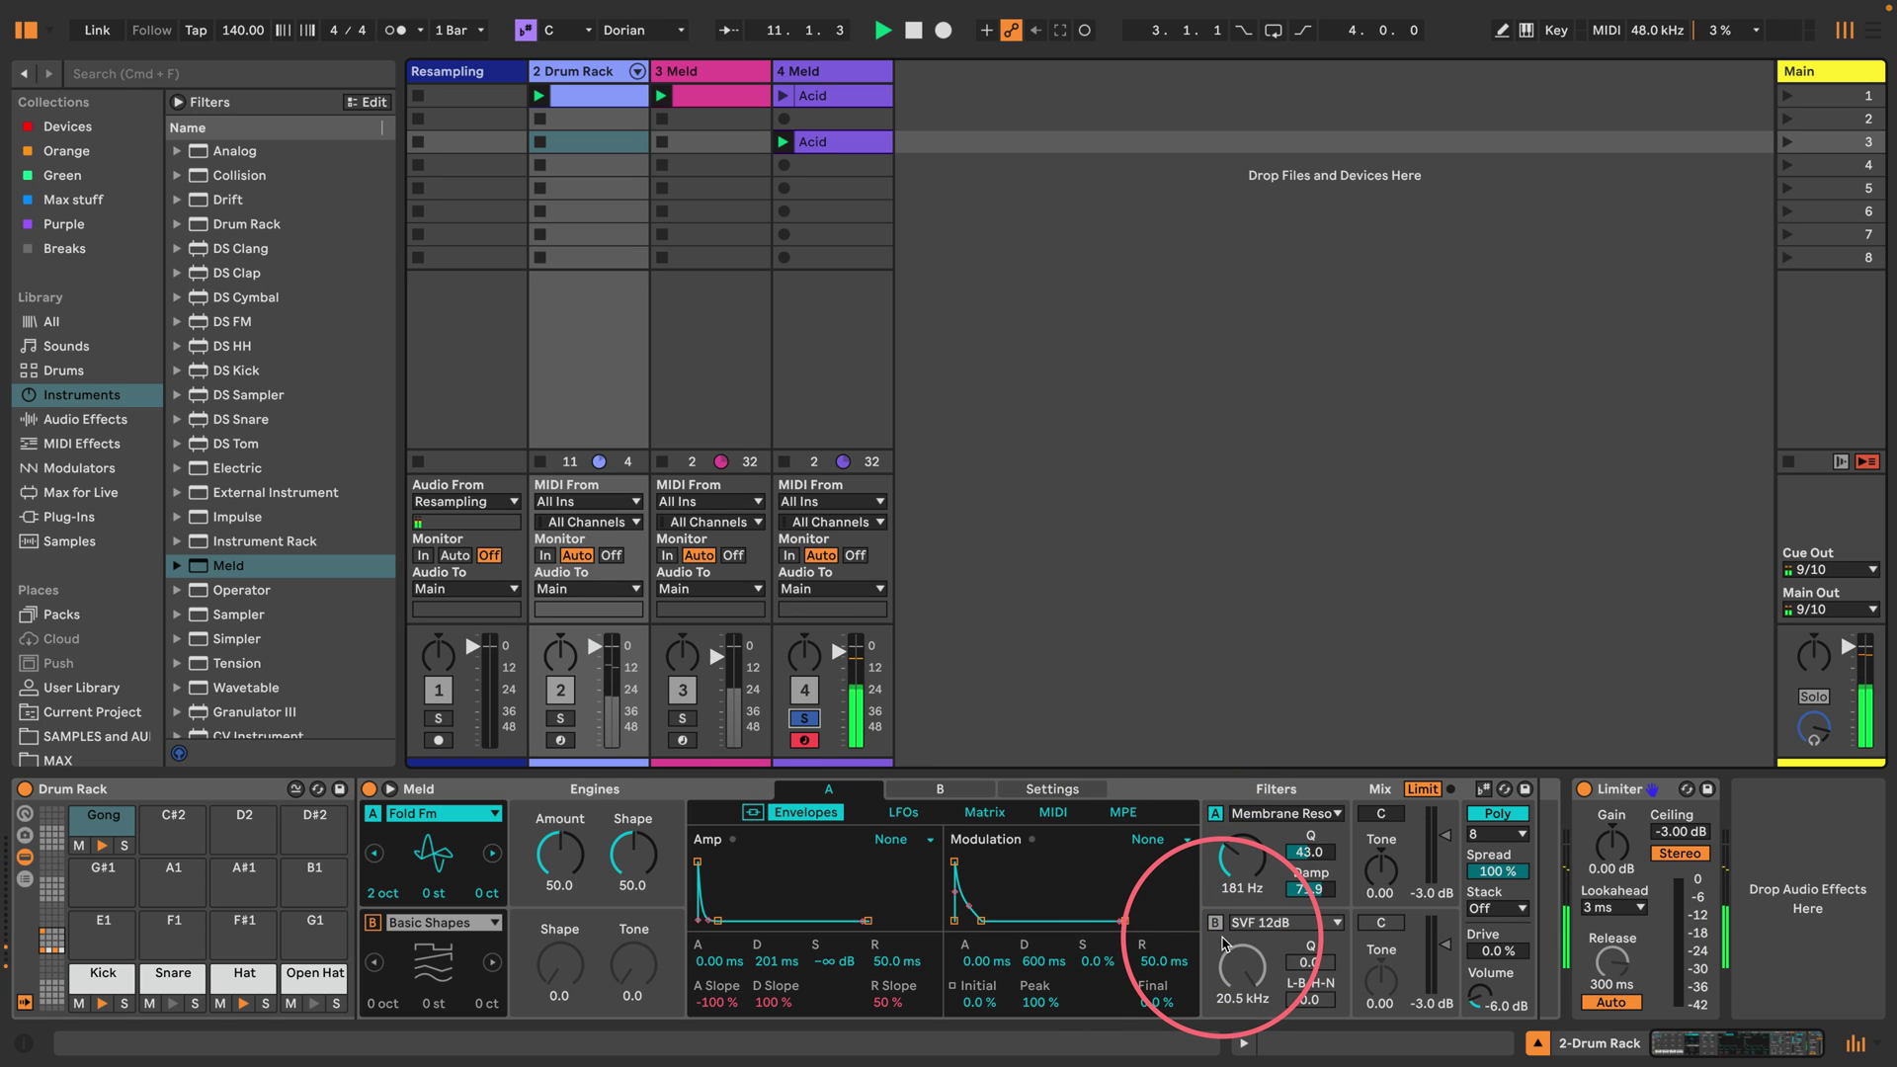
left_click(1225, 792)
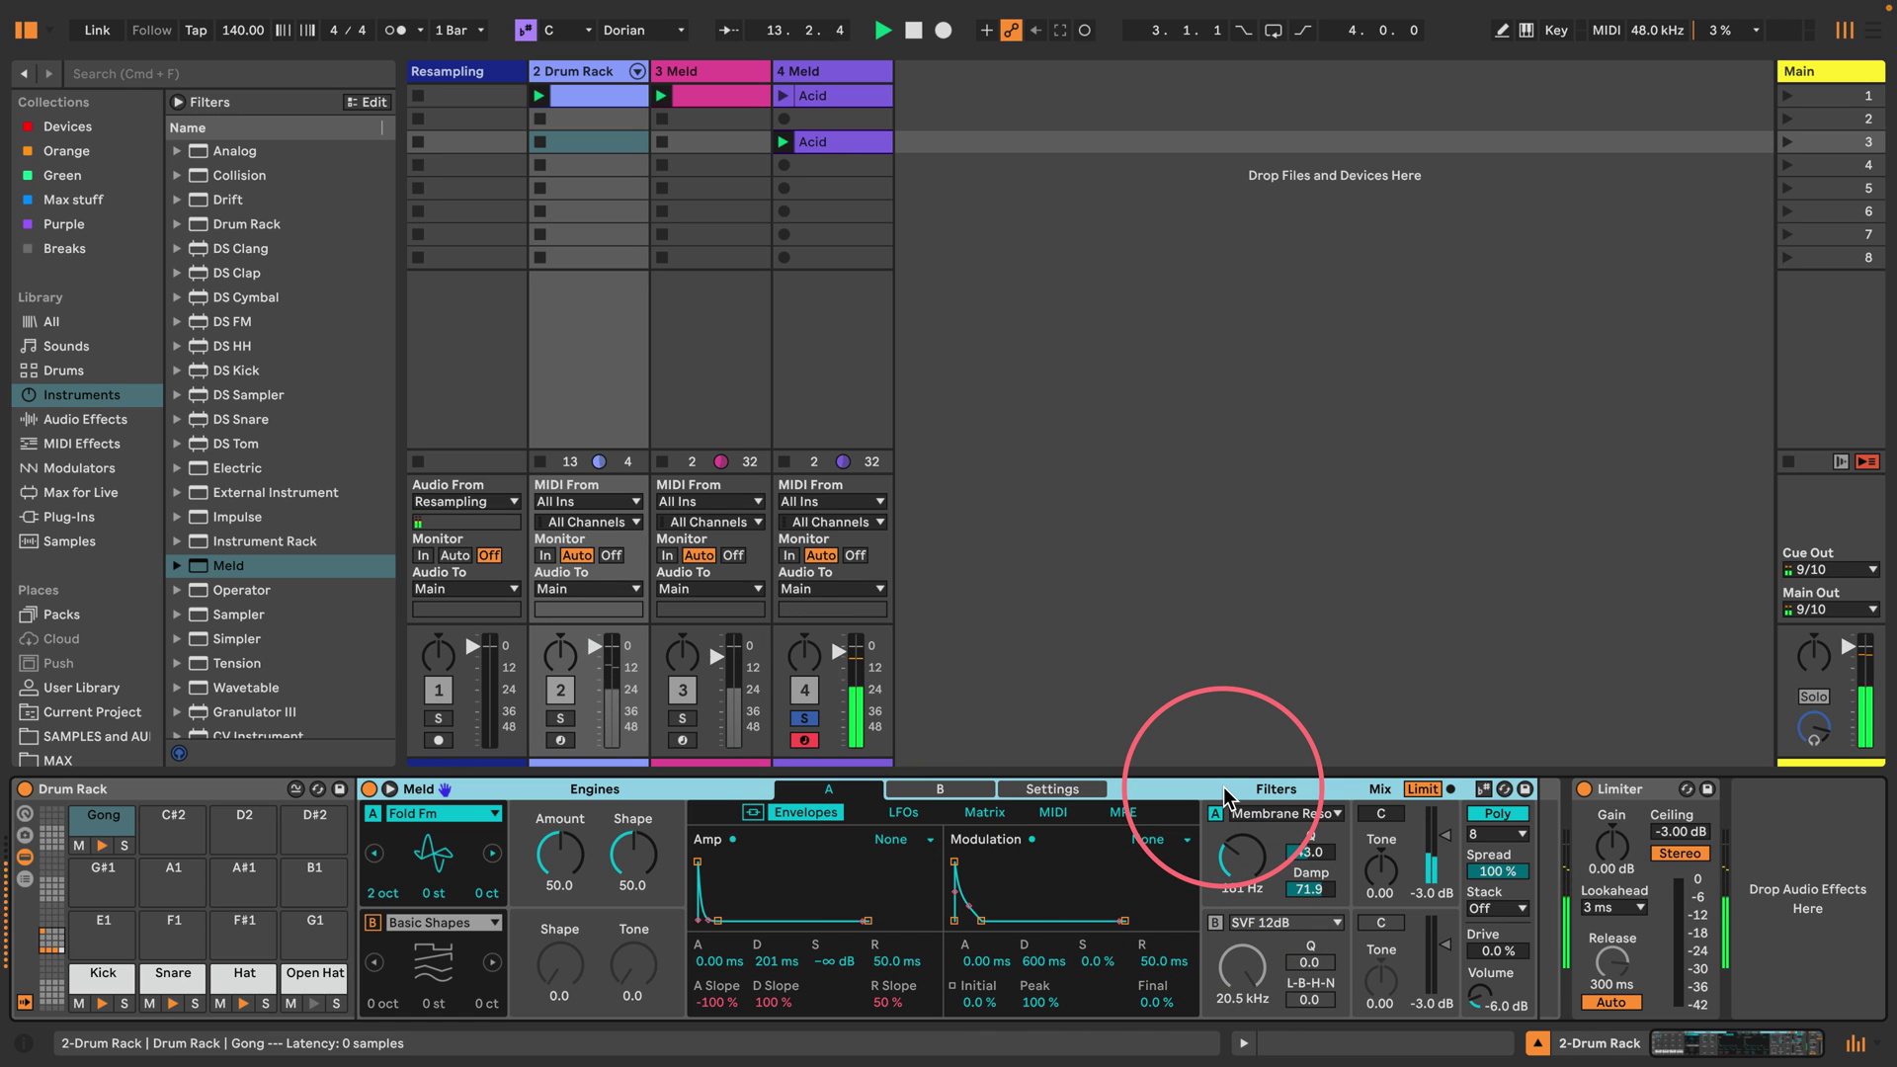
key("space")
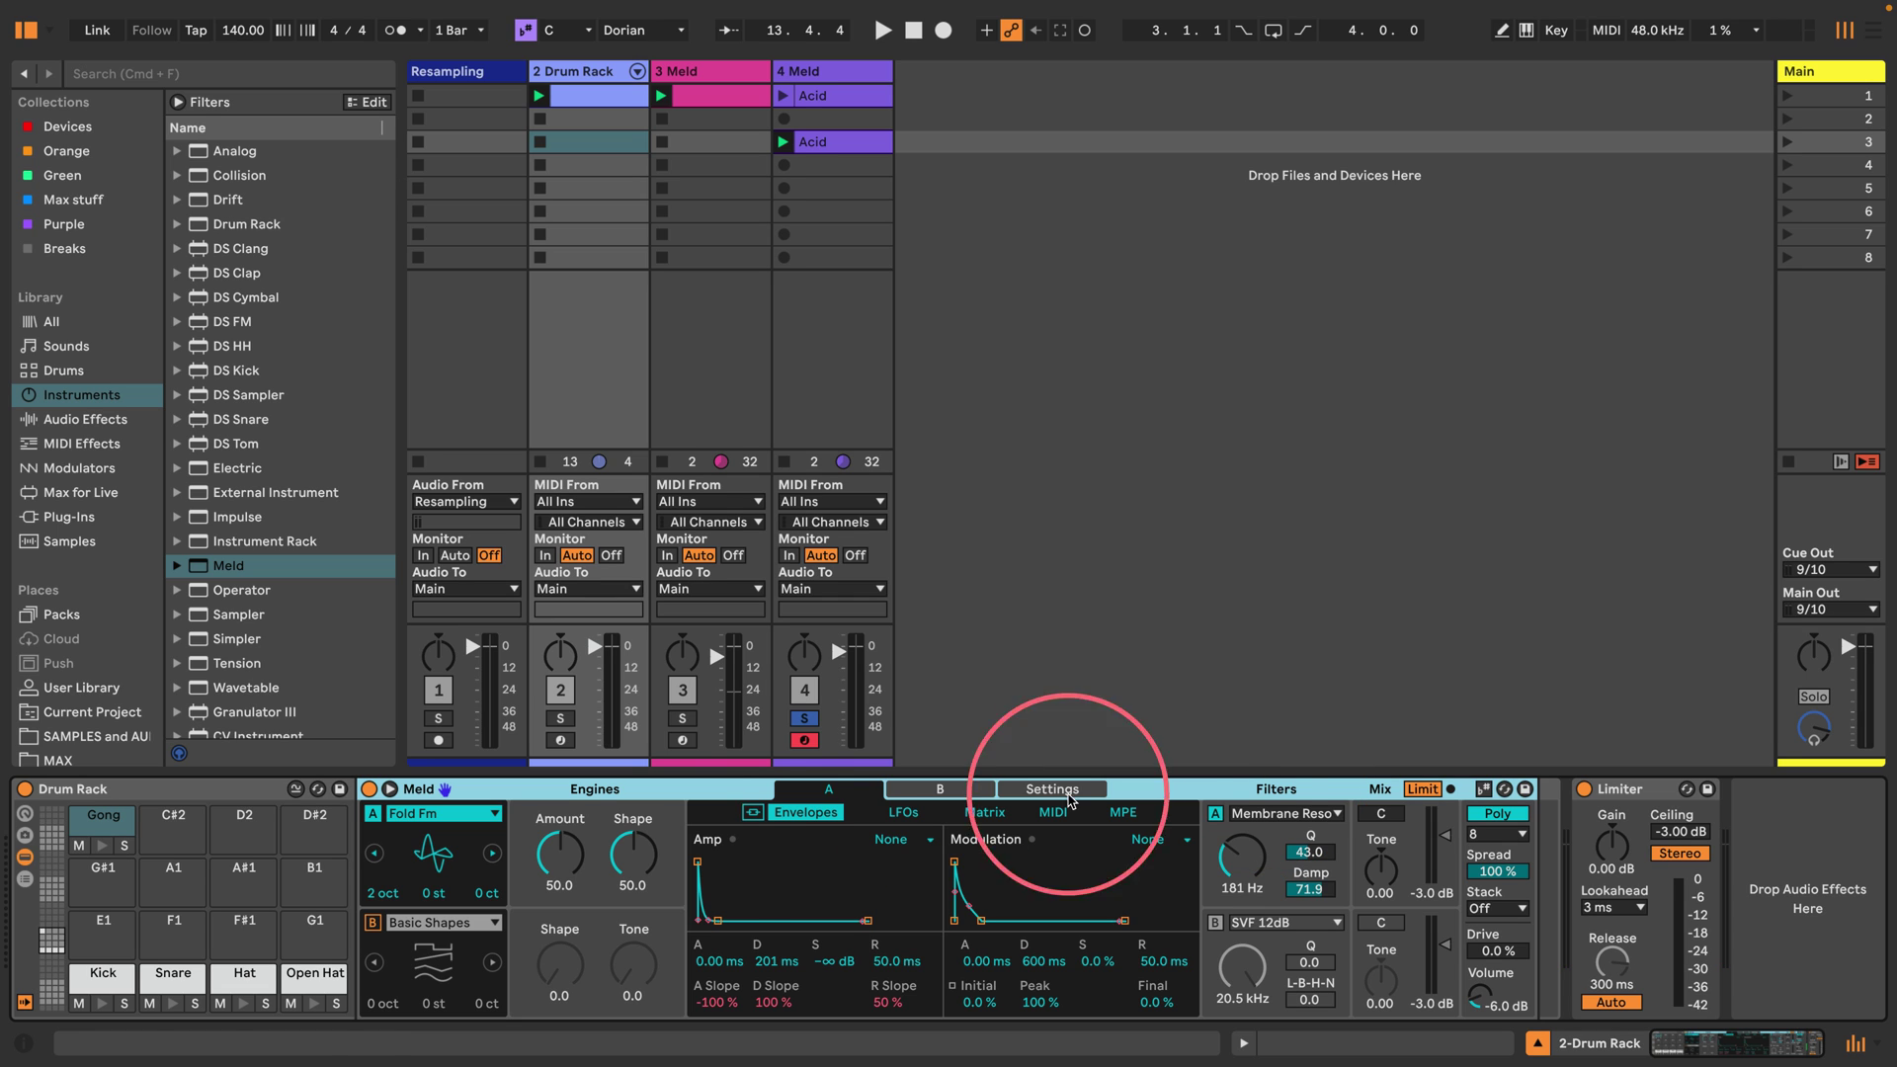
key("space")
left_click(805, 718)
left_click(1114, 659)
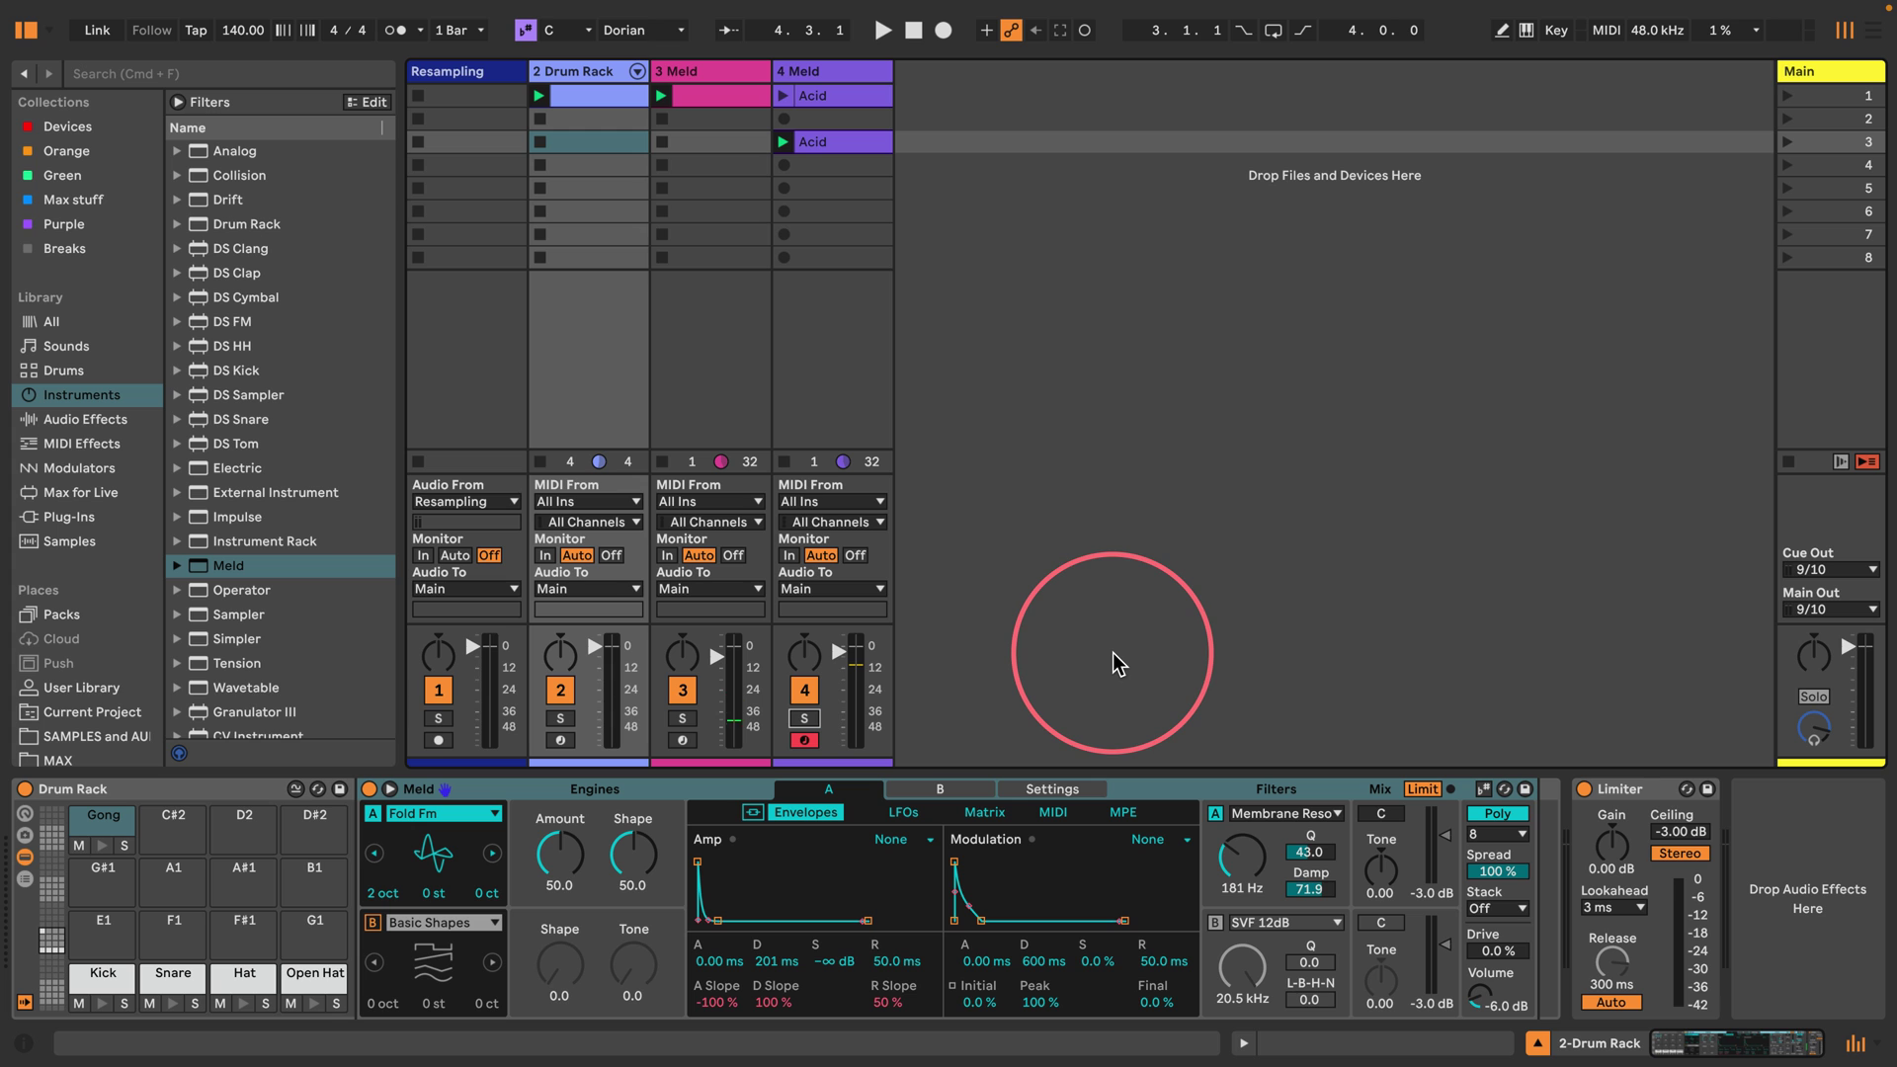
Open the Acid copy and look through the available MIDI transformation and generator tools.
left_click(795, 143)
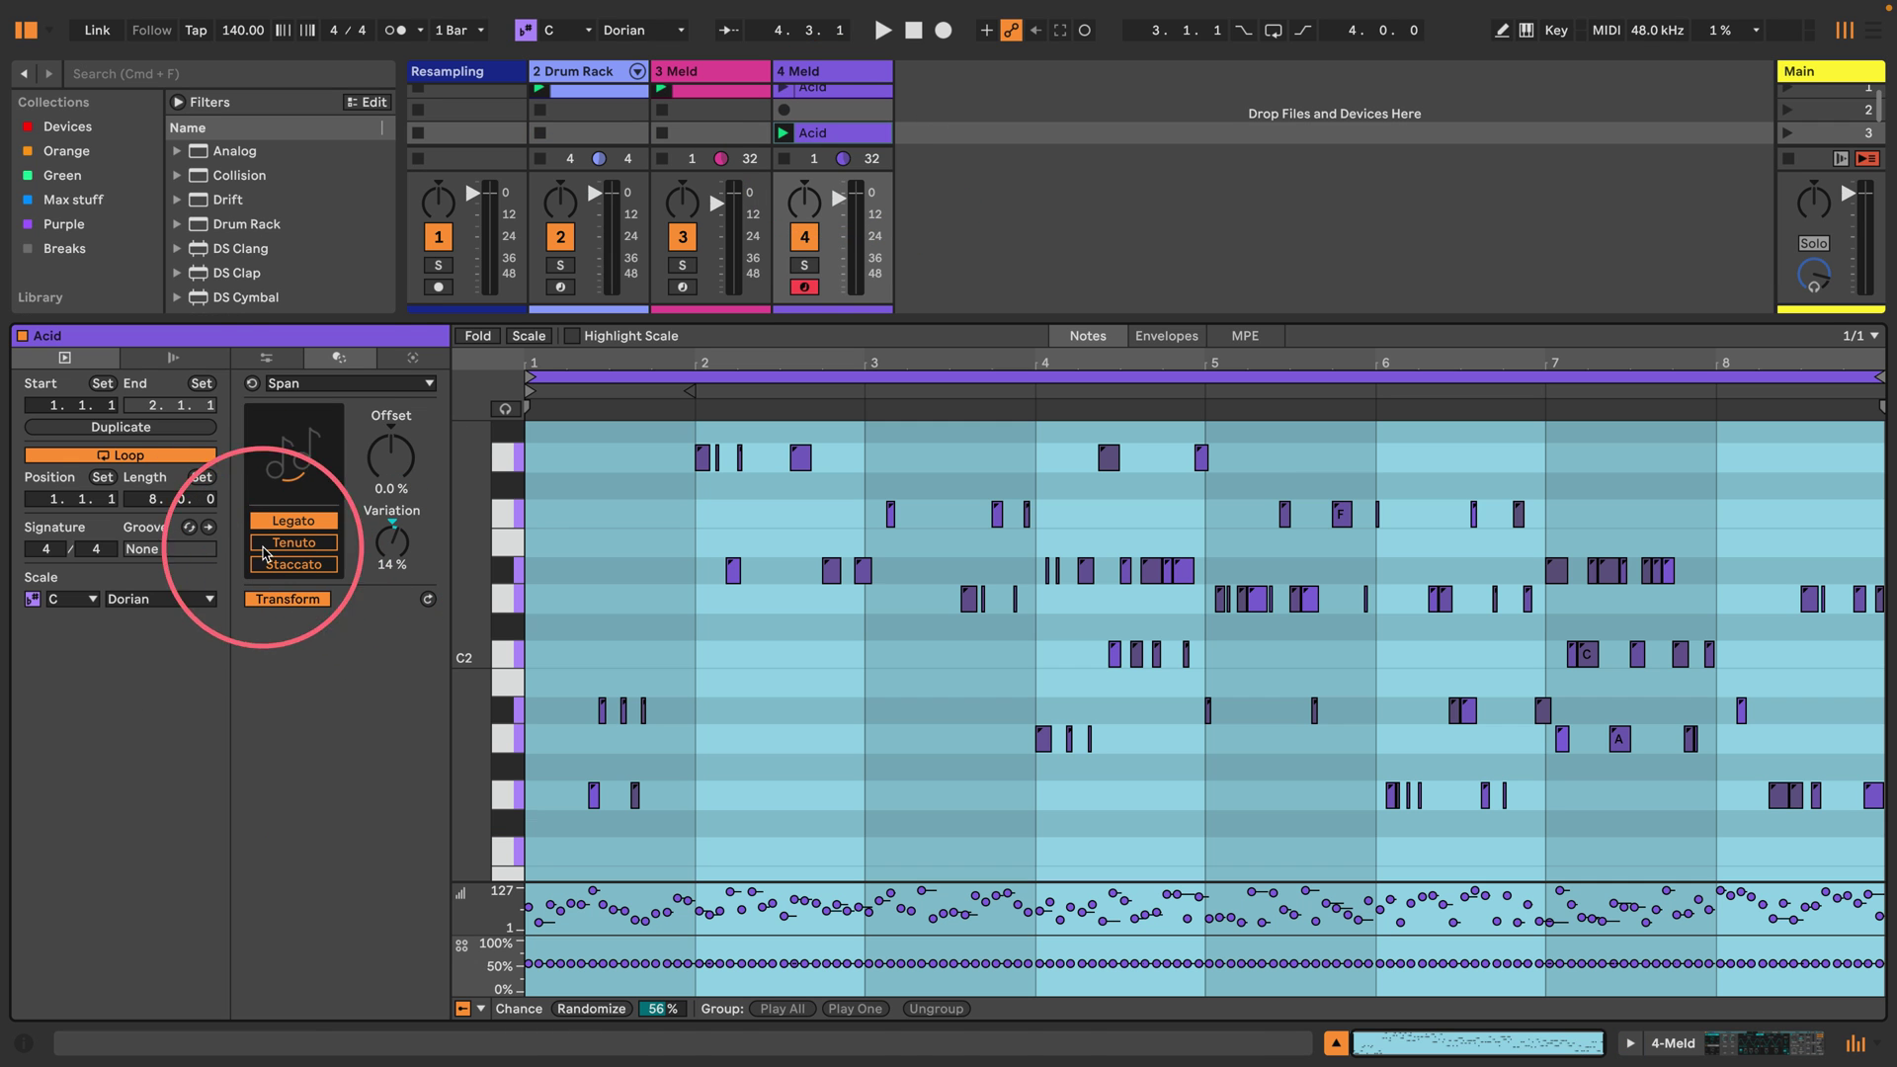
left_click(340, 383)
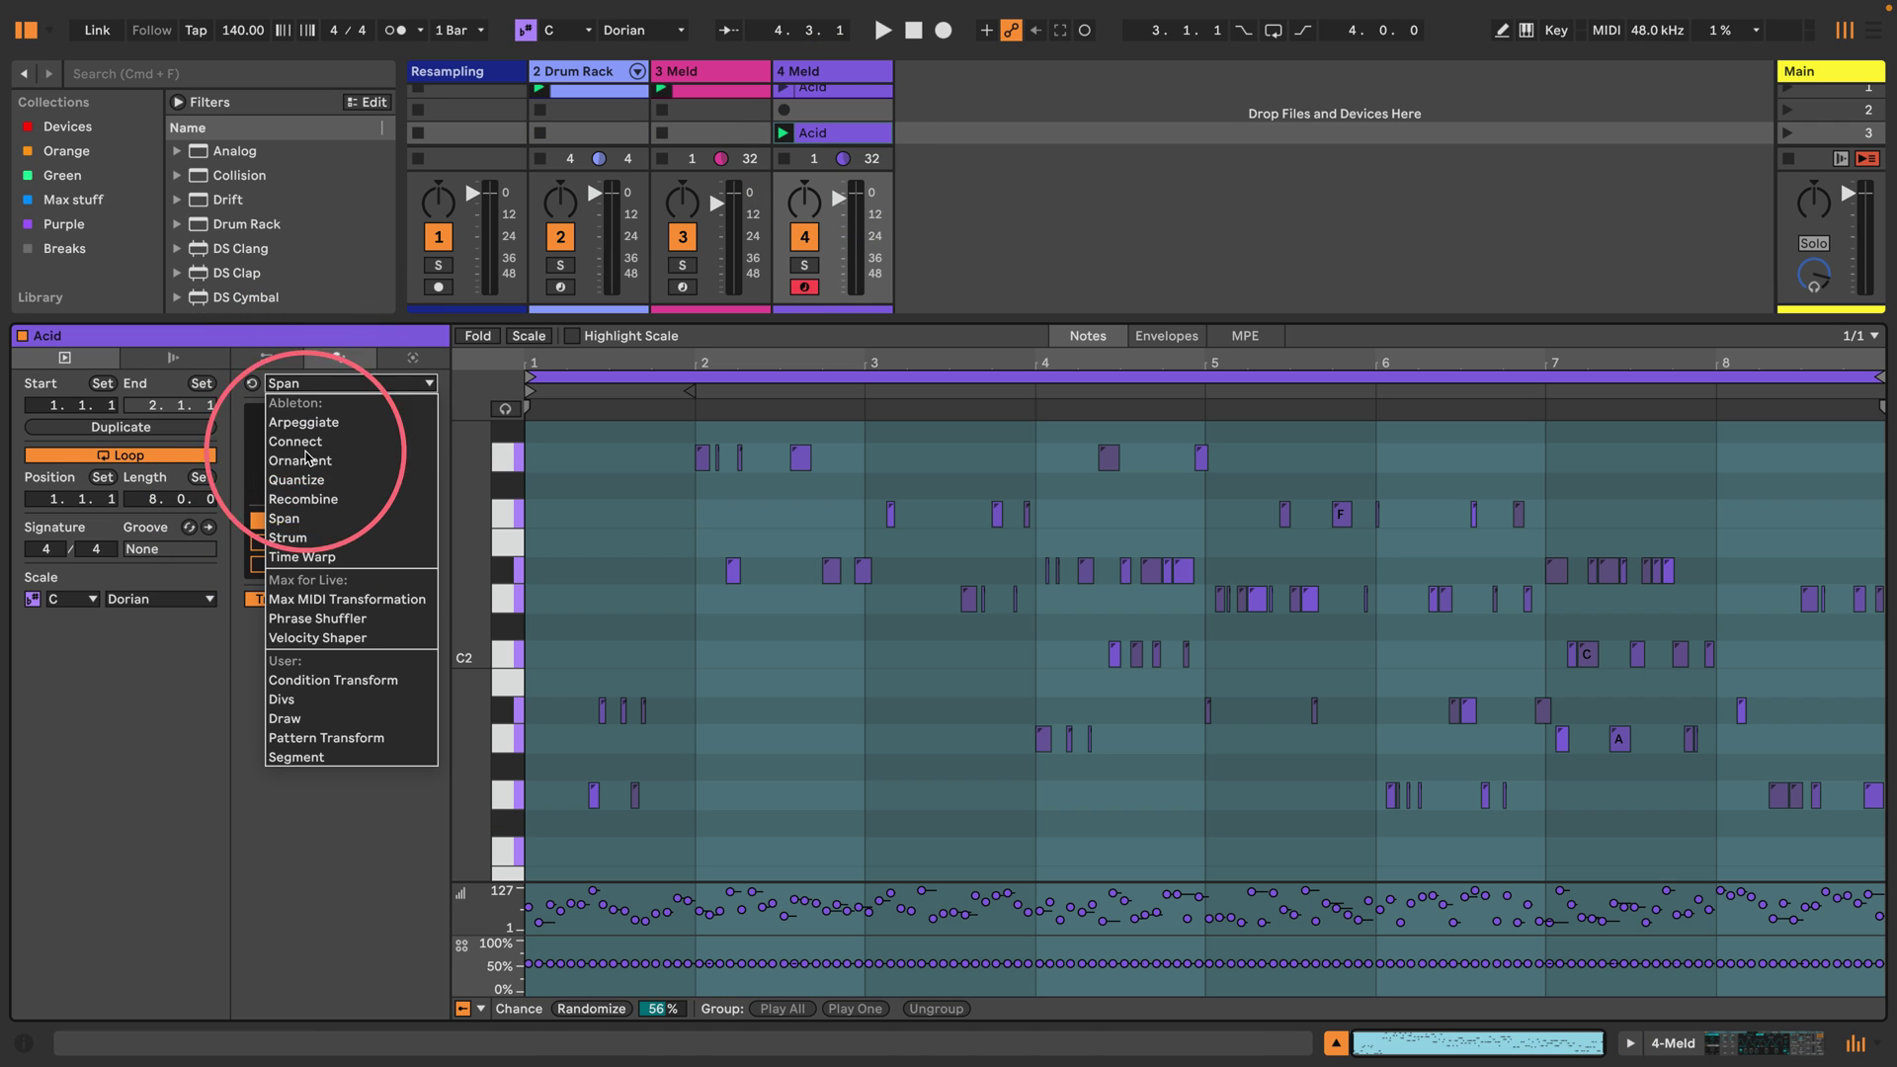
left_click(413, 357)
left_click(336, 383)
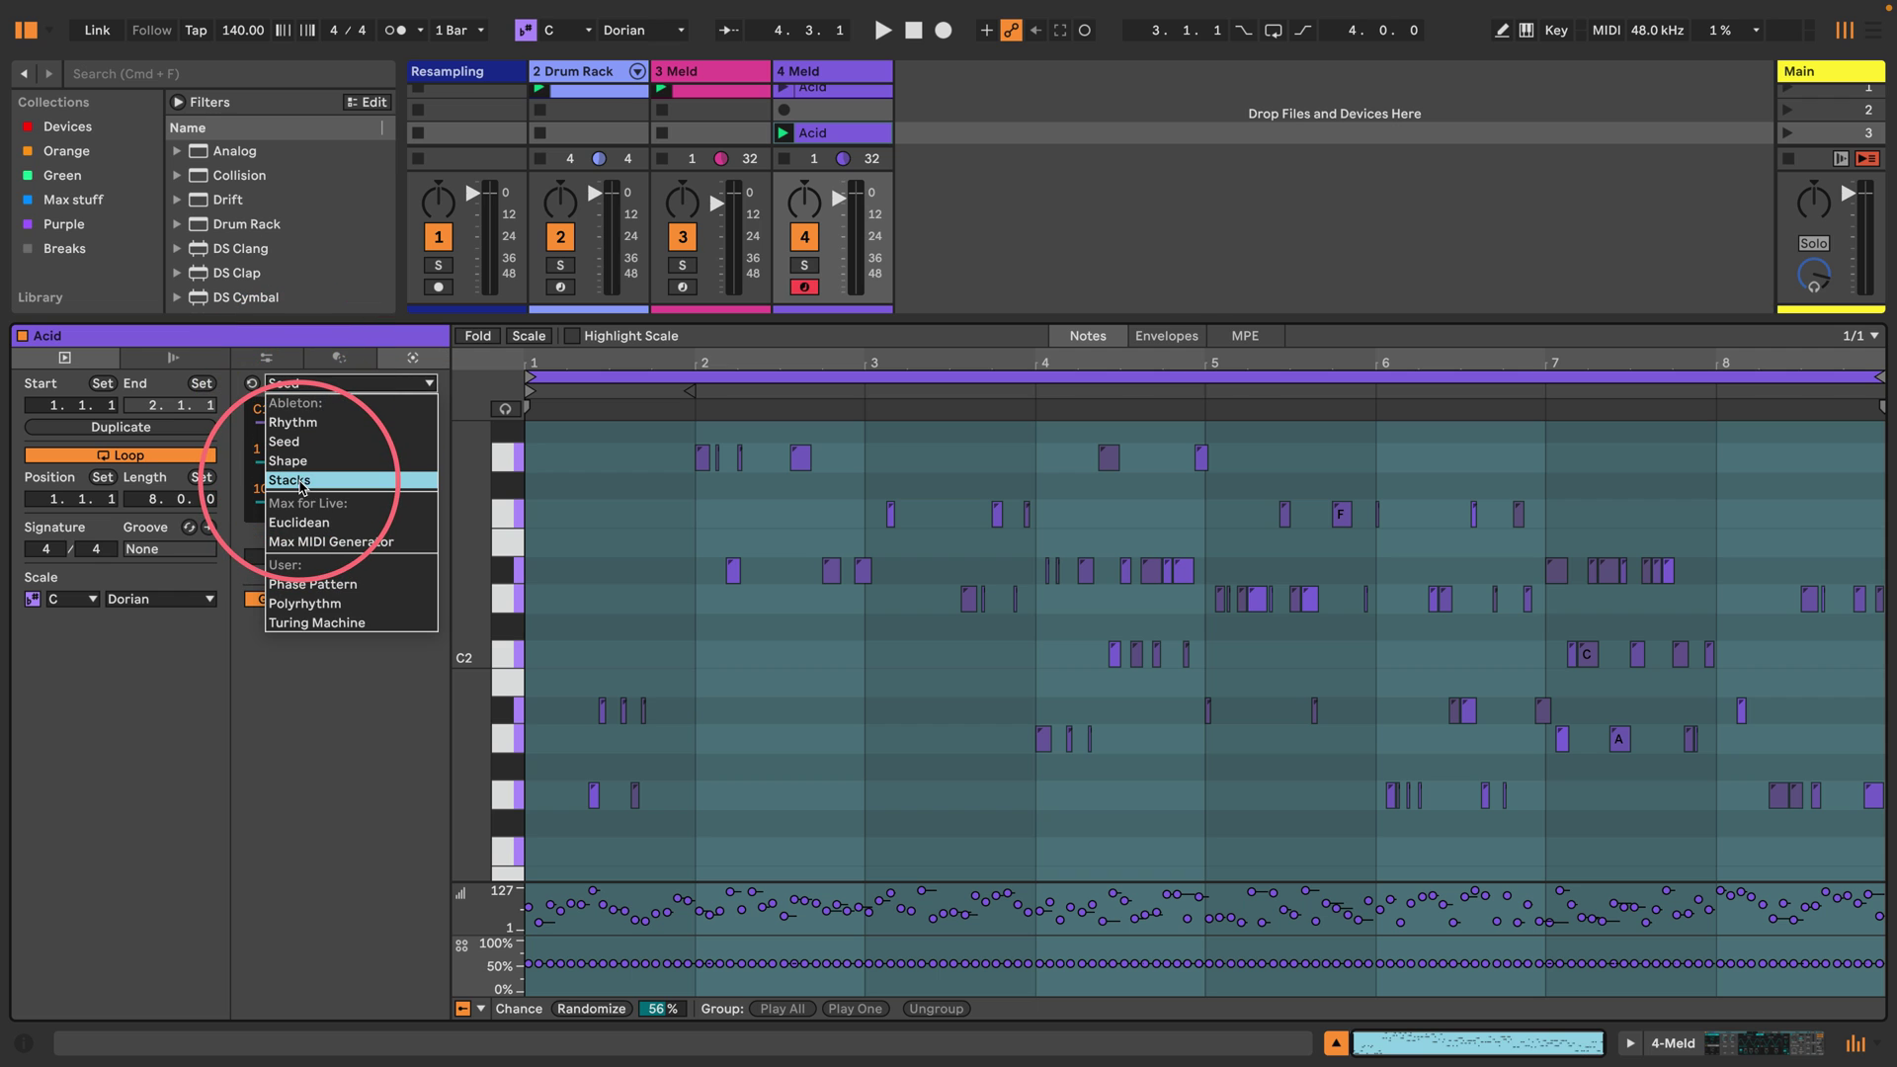
left_click(347, 847)
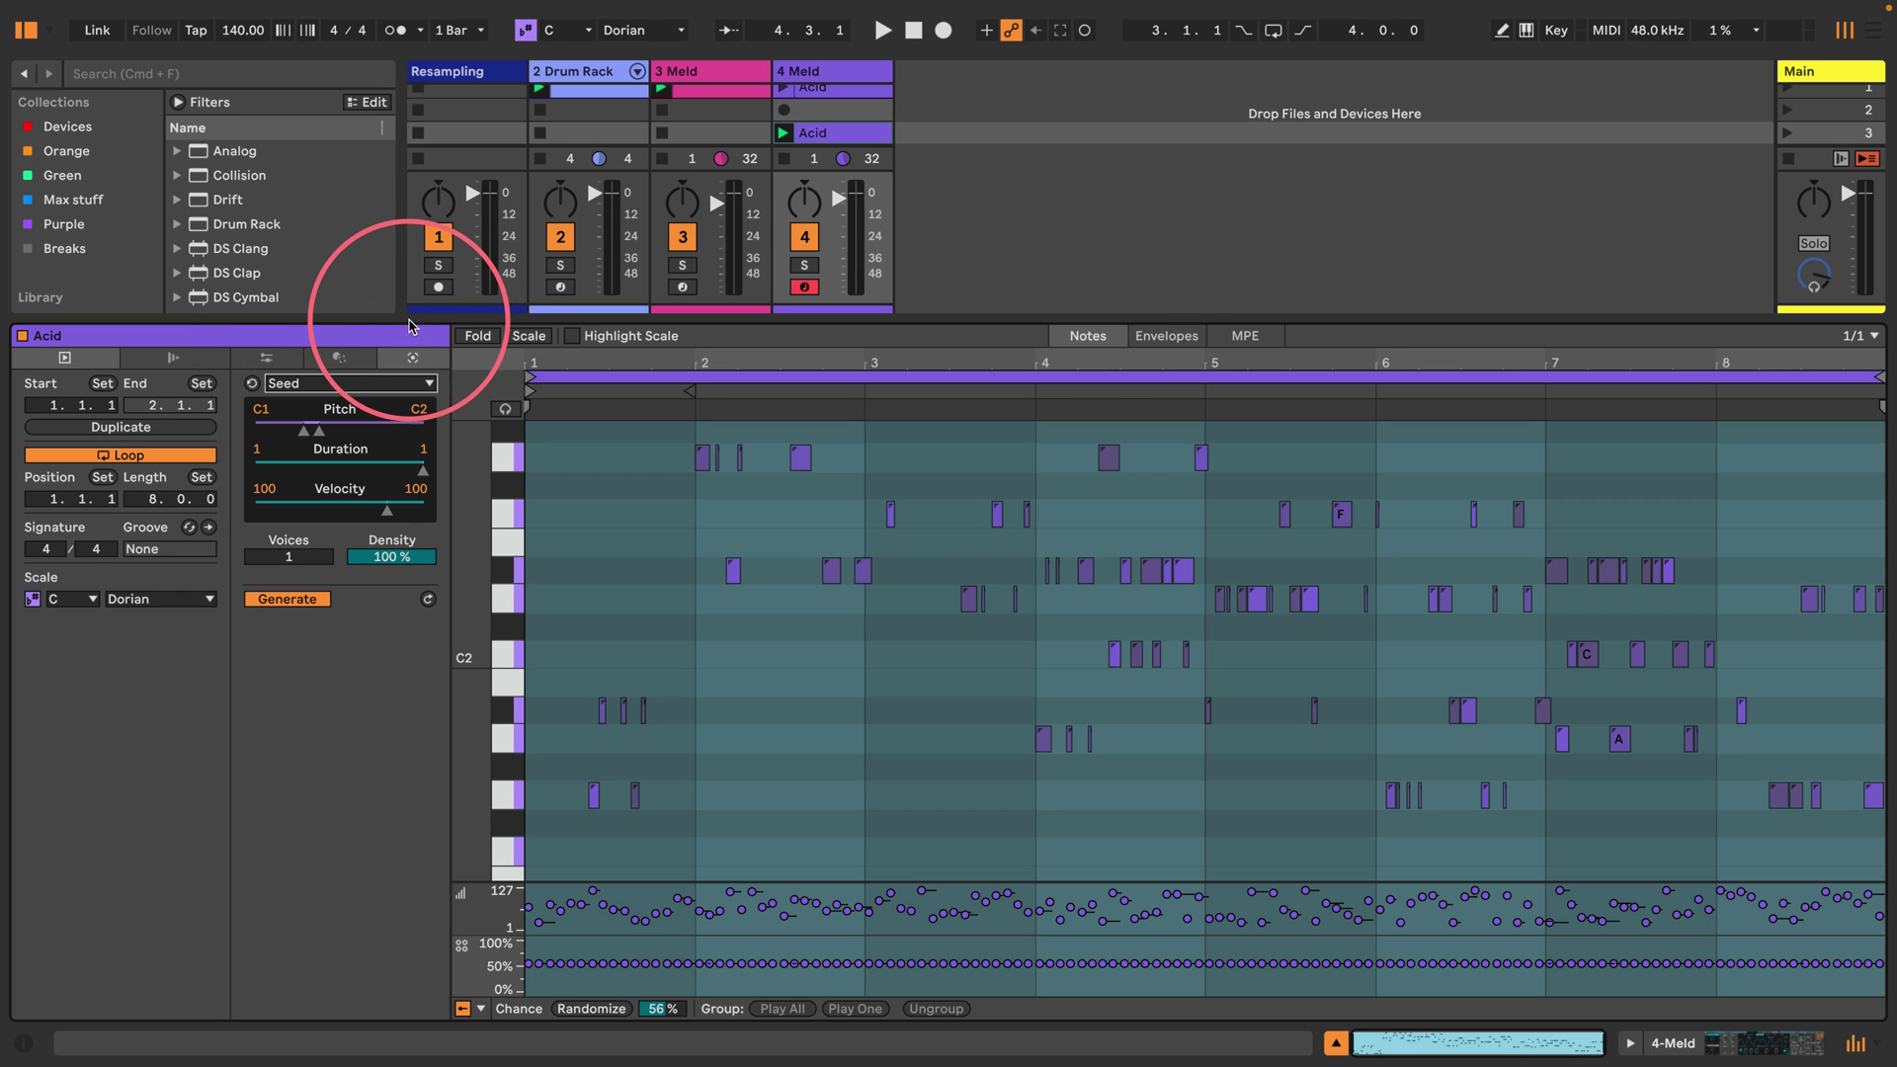
Shrink the clip editor to show the full session grid and open the 3 Meld track's first clip.
left_click_drag(423, 322, 362, 731)
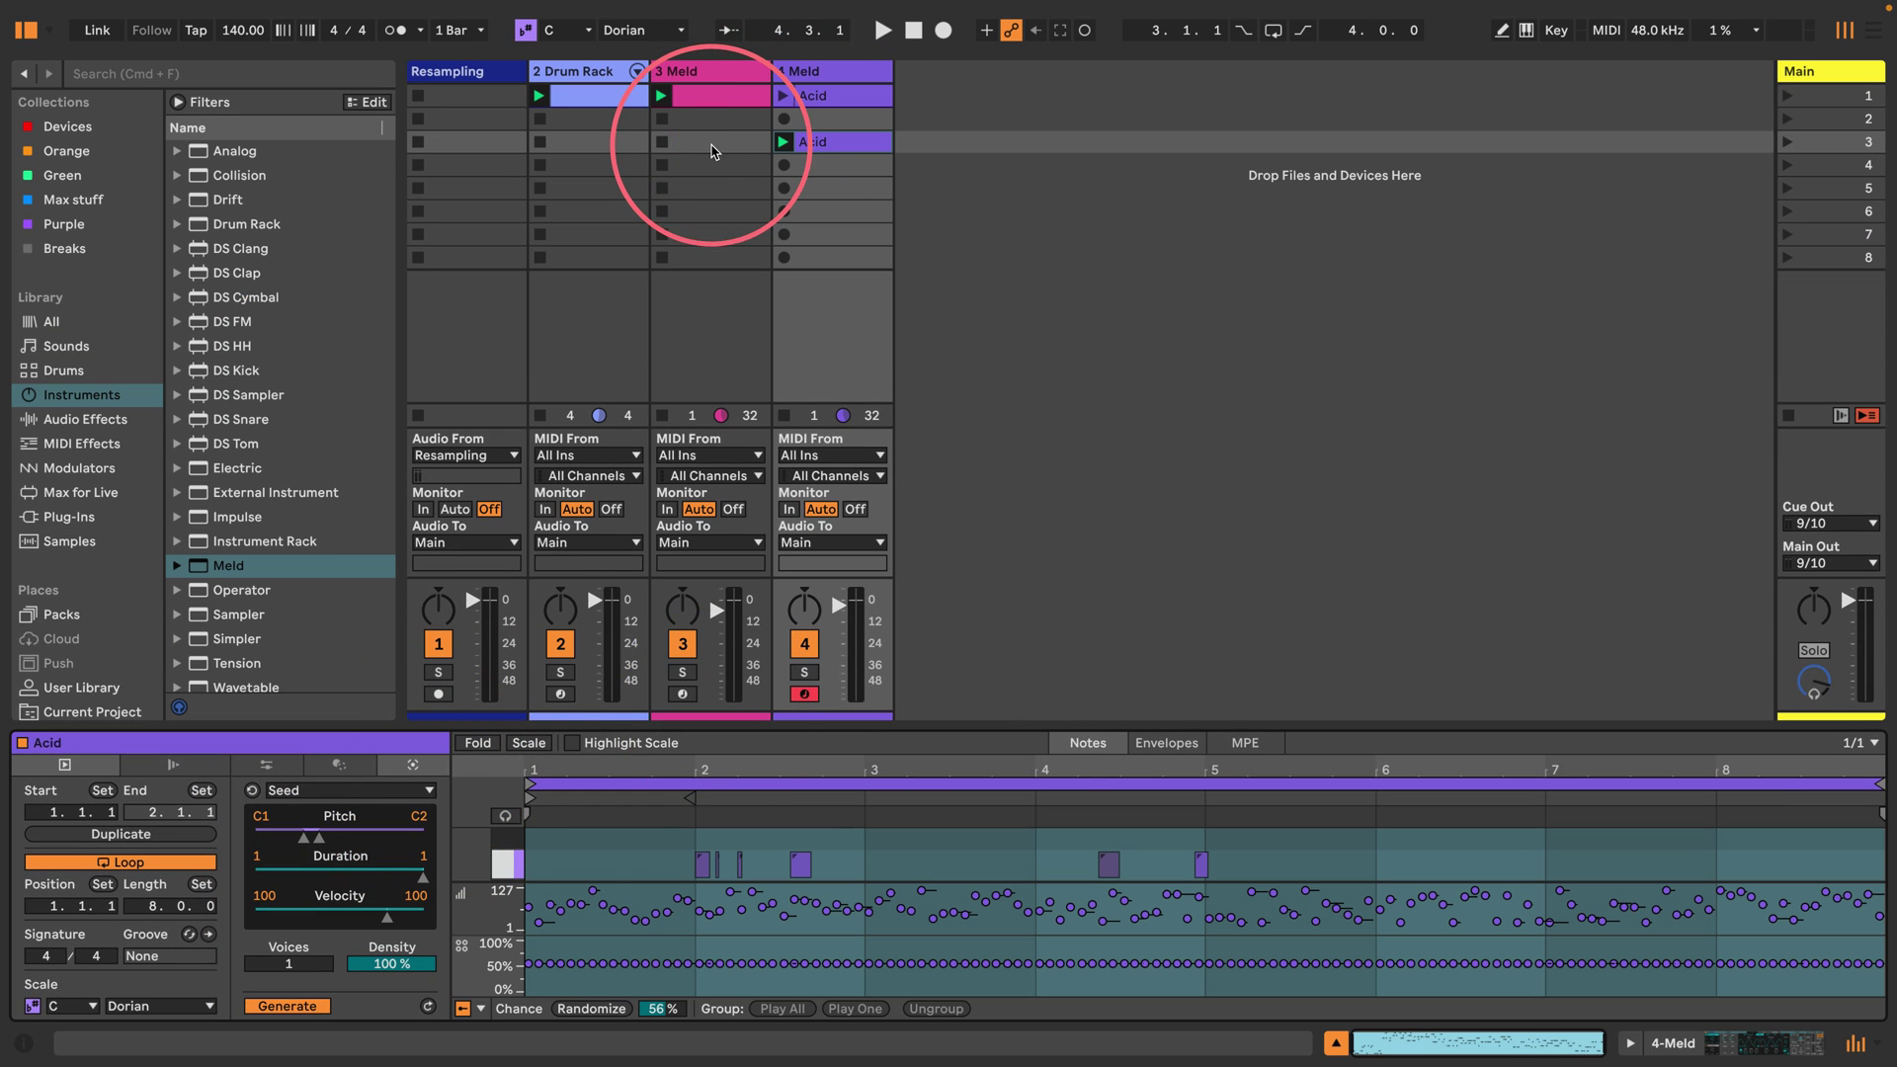
left_click(712, 147)
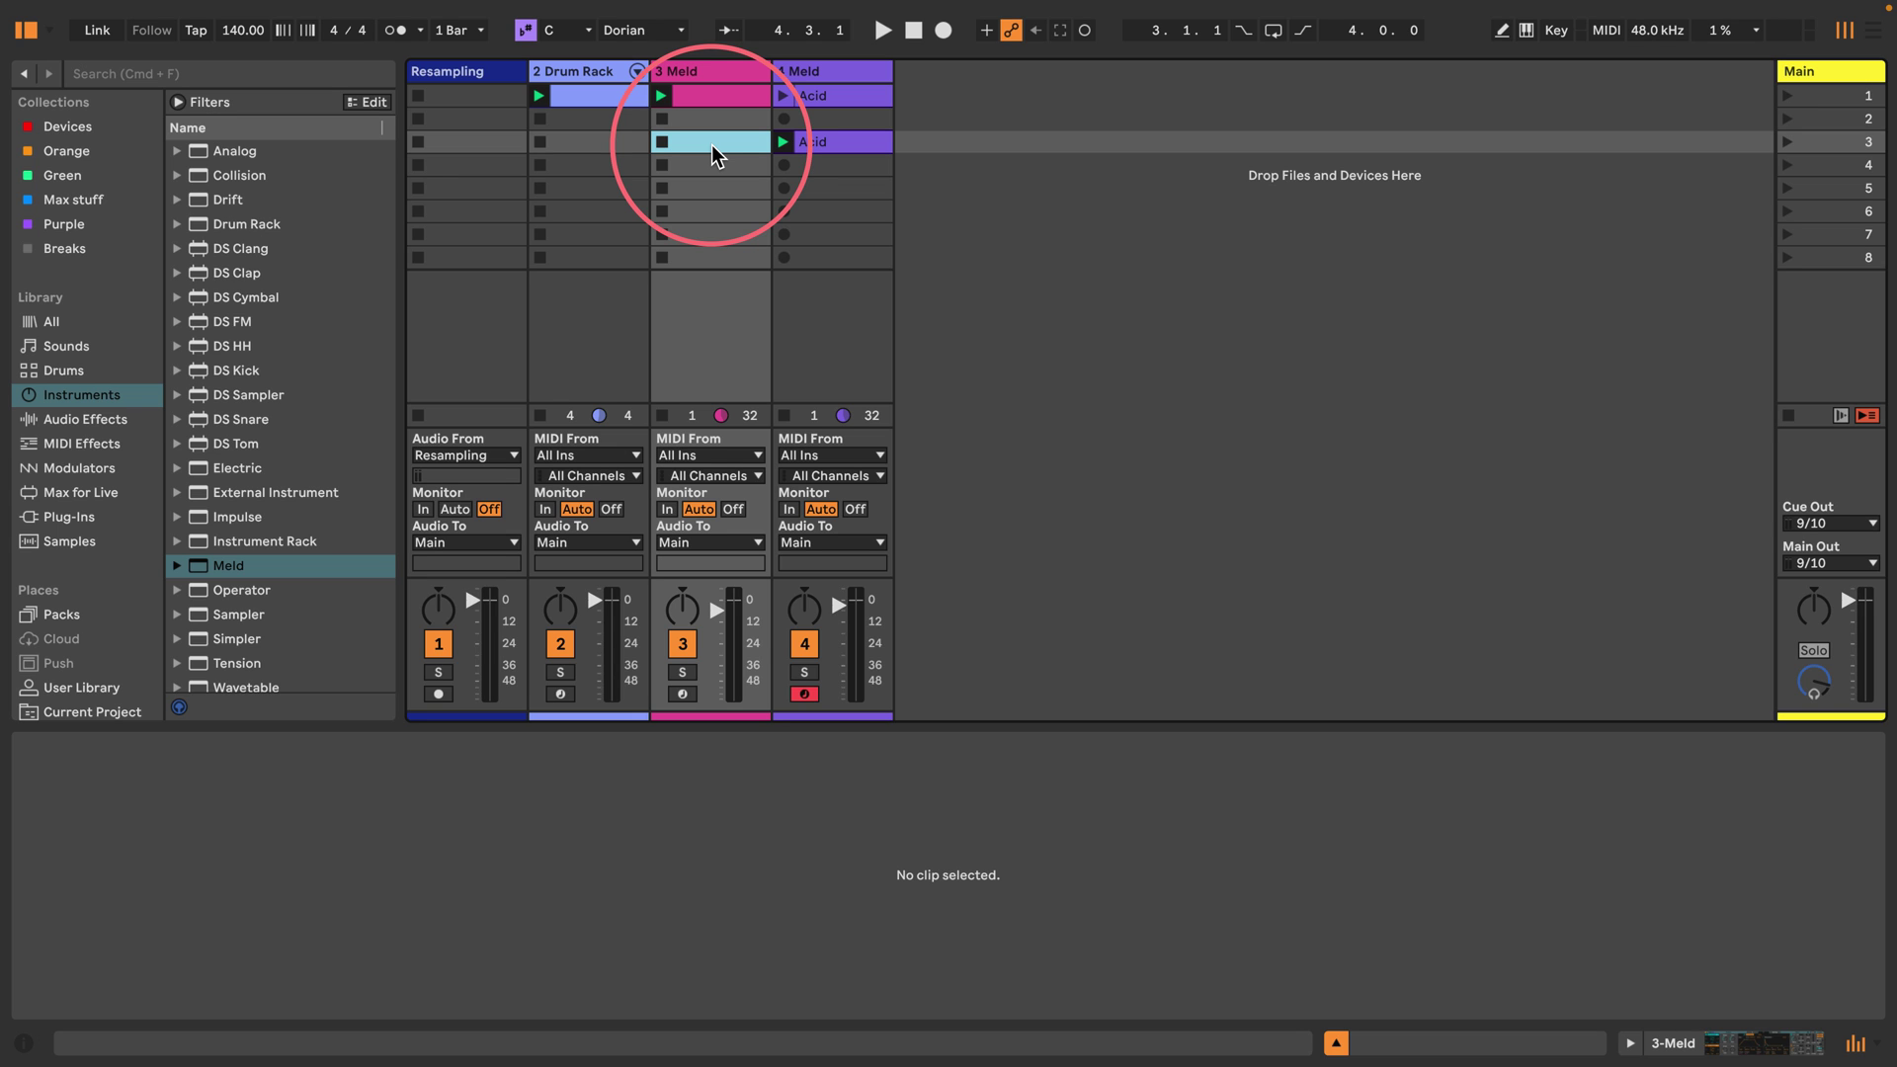
left_click(703, 94)
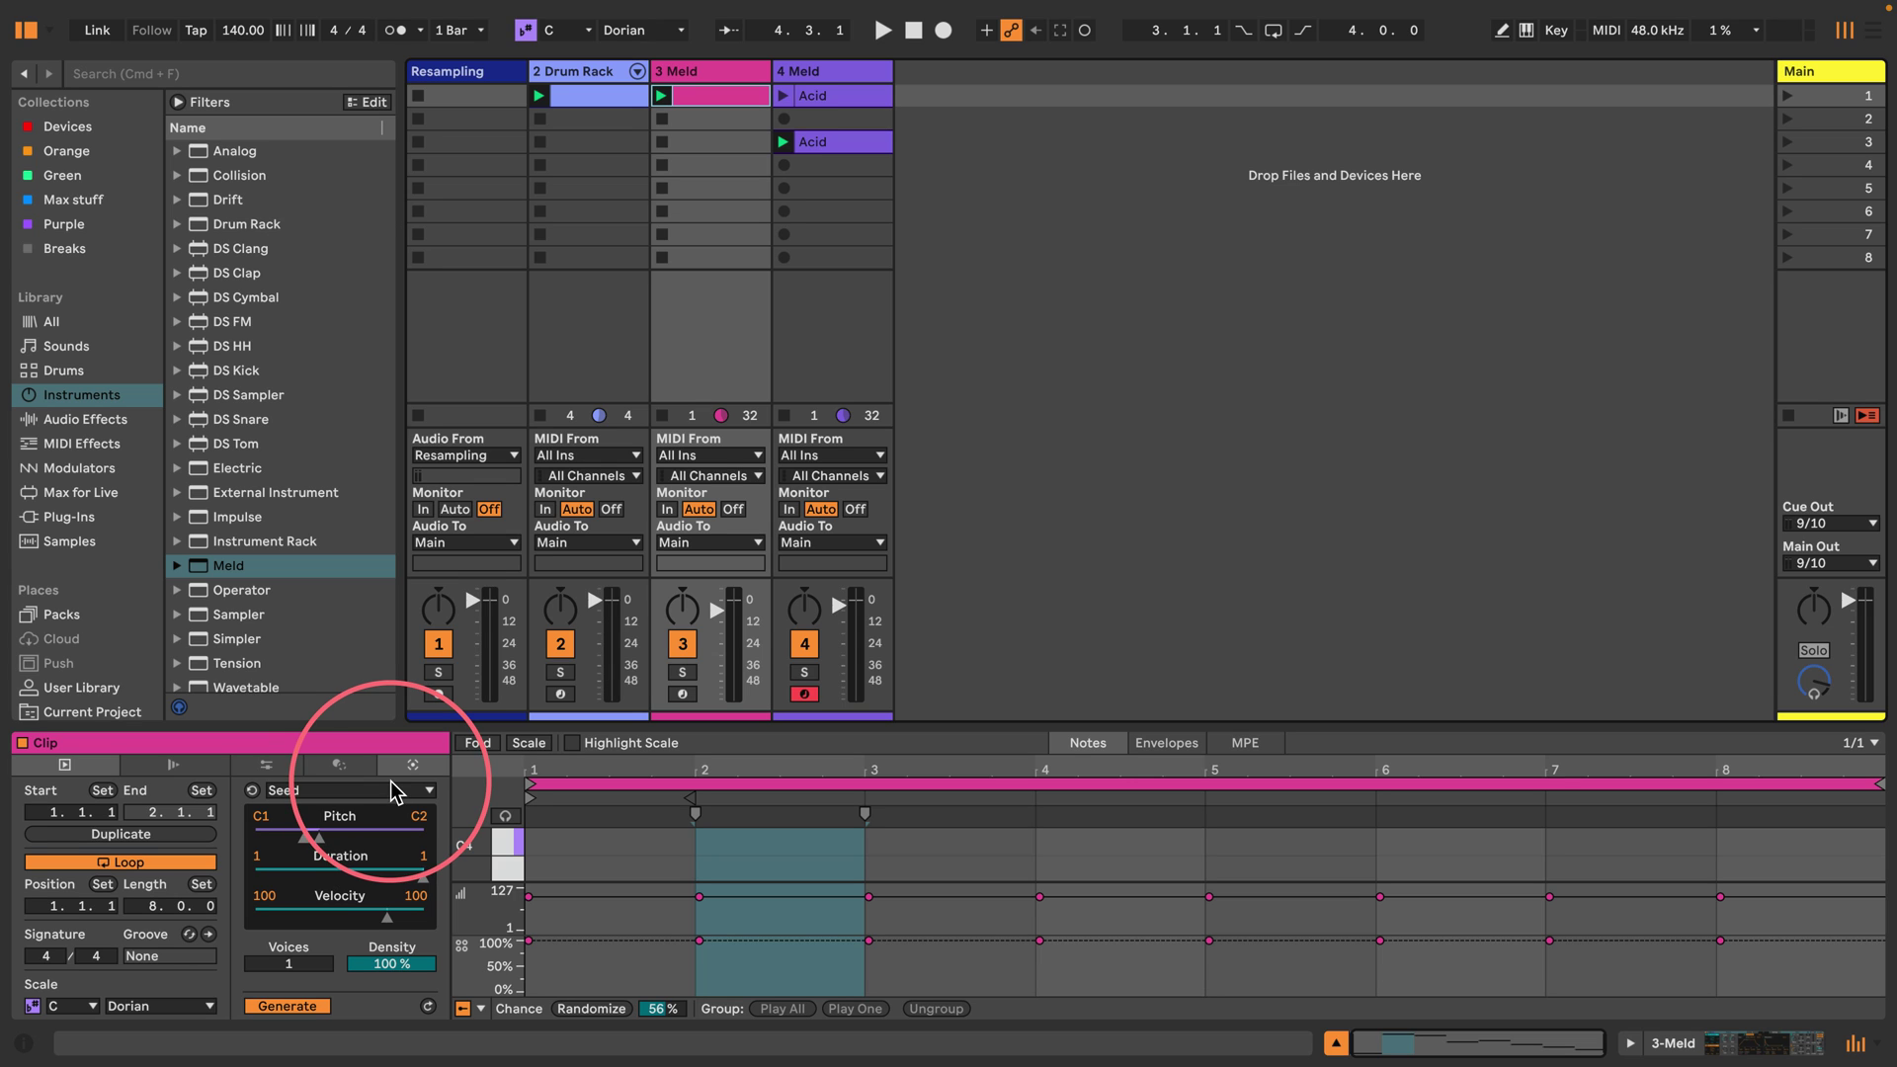
left_click(395, 790)
left_click(395, 795)
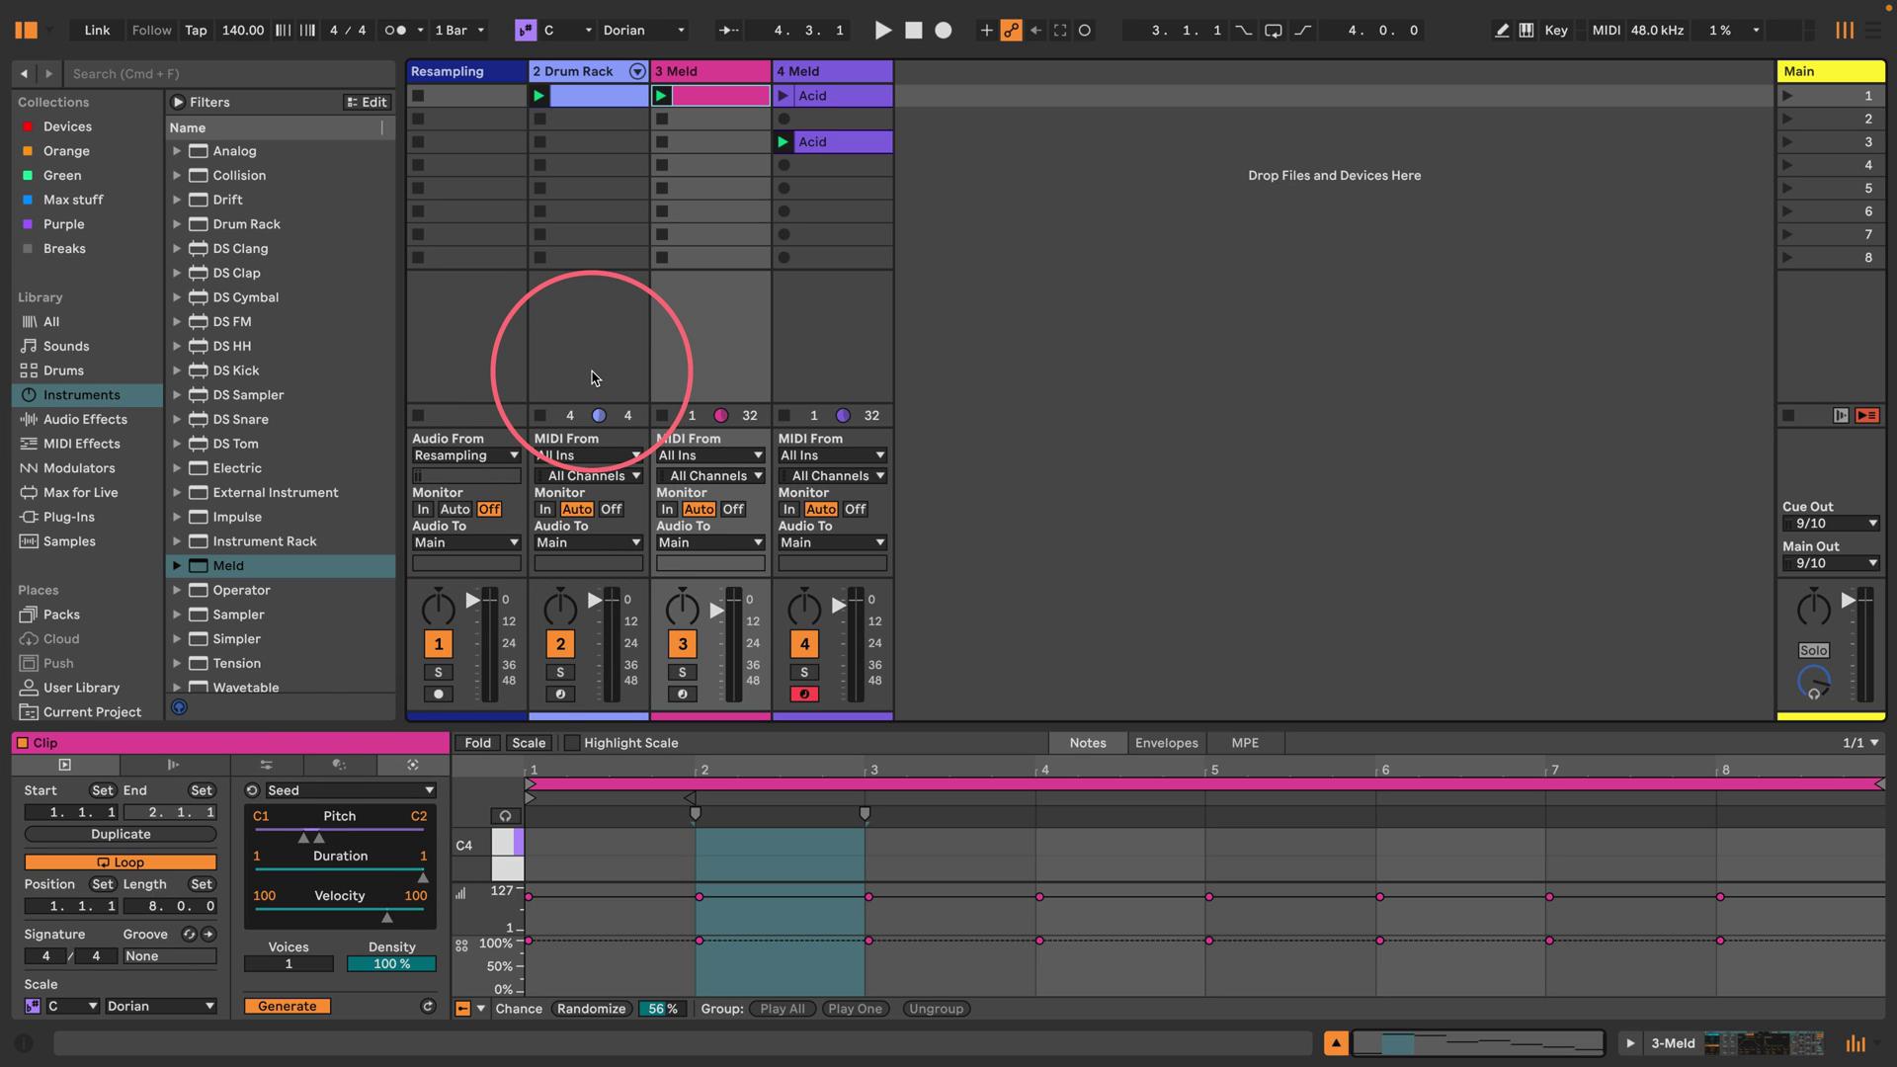